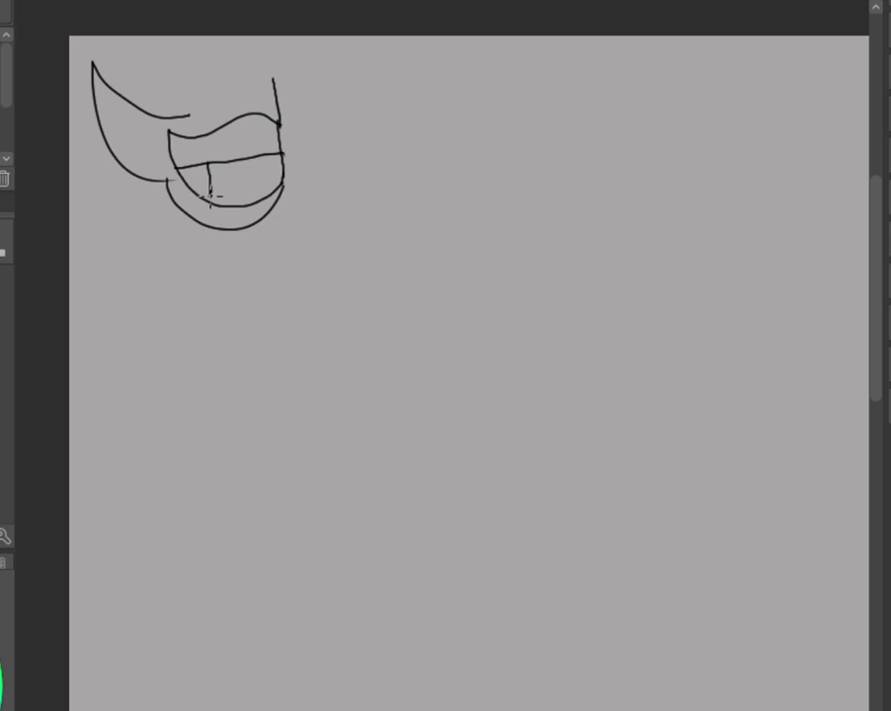
# Draw large rounded teeth in both rows of the grinning mouth, with dividing lines running above and below the bite line.
pyautogui.moveTo(213, 184)
pyautogui.mouseDown()
pyautogui.moveTo(236, 198)
pyautogui.moveTo(241, 158)
pyautogui.moveTo(247, 184)
pyautogui.moveTo(267, 182)
pyautogui.moveTo(275, 157)
pyautogui.moveTo(243, 175)
pyautogui.moveTo(269, 168)
pyautogui.moveTo(286, 183)
pyautogui.mouseUp()
pyautogui.hotkey('ctrl', 'z')
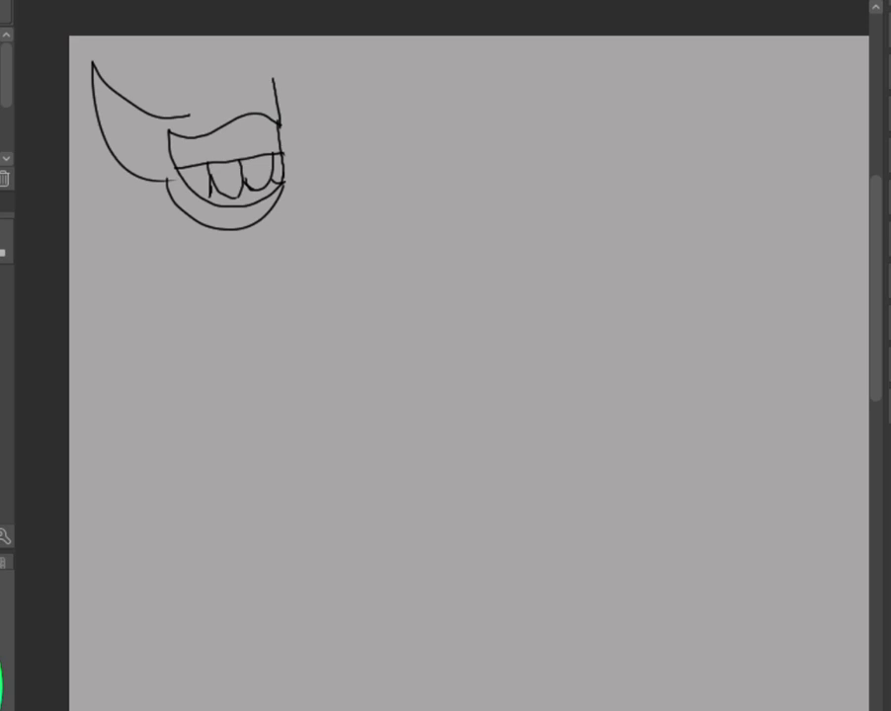
pyautogui.moveTo(202, 132); pyautogui.dragTo(203, 163)
pyautogui.hotkey('ctrl', 'z')
pyautogui.hotkey('ctrl', 'y')
pyautogui.moveTo(237, 118)
pyautogui.mouseDown()
pyautogui.moveTo(239, 160)
pyautogui.moveTo(267, 123)
pyautogui.moveTo(281, 127)
pyautogui.mouseUp()
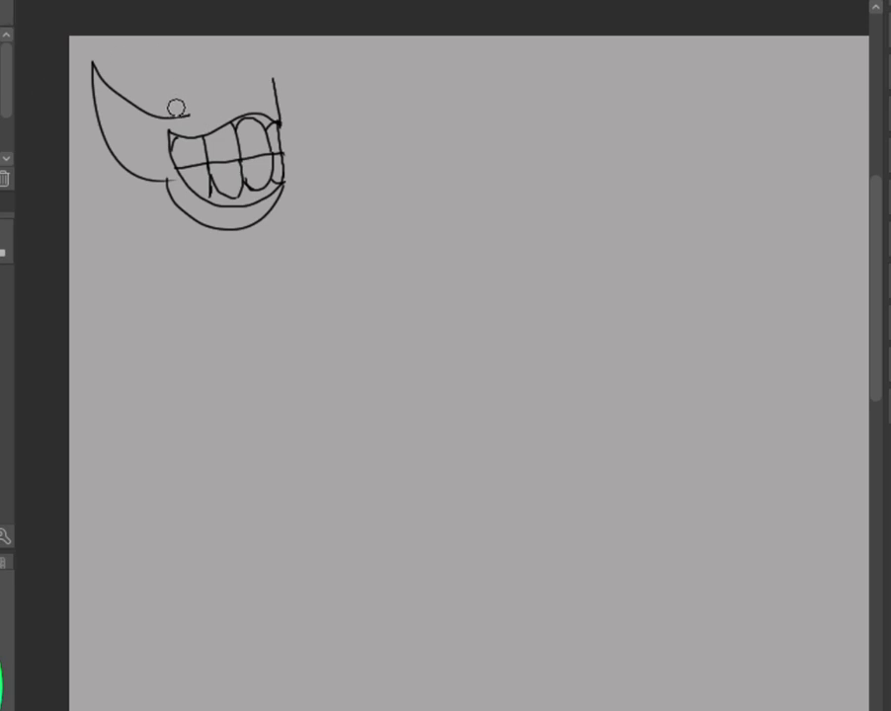
# Erase the old pointed shape beside the mouth and draw two half-lidded eyes with narrow black pupils above the grin.
pyautogui.moveTo(177, 107)
pyautogui.mouseDown()
pyautogui.moveTo(179, 118)
pyautogui.moveTo(151, 111)
pyautogui.mouseUp()
pyautogui.moveTo(159, 174)
pyautogui.mouseDown()
pyautogui.moveTo(110, 144)
pyautogui.moveTo(118, 154)
pyautogui.moveTo(88, 40)
pyautogui.moveTo(124, 127)
pyautogui.moveTo(156, 124)
pyautogui.moveTo(114, 92)
pyautogui.moveTo(164, 114)
pyautogui.moveTo(95, 46)
pyautogui.mouseUp()
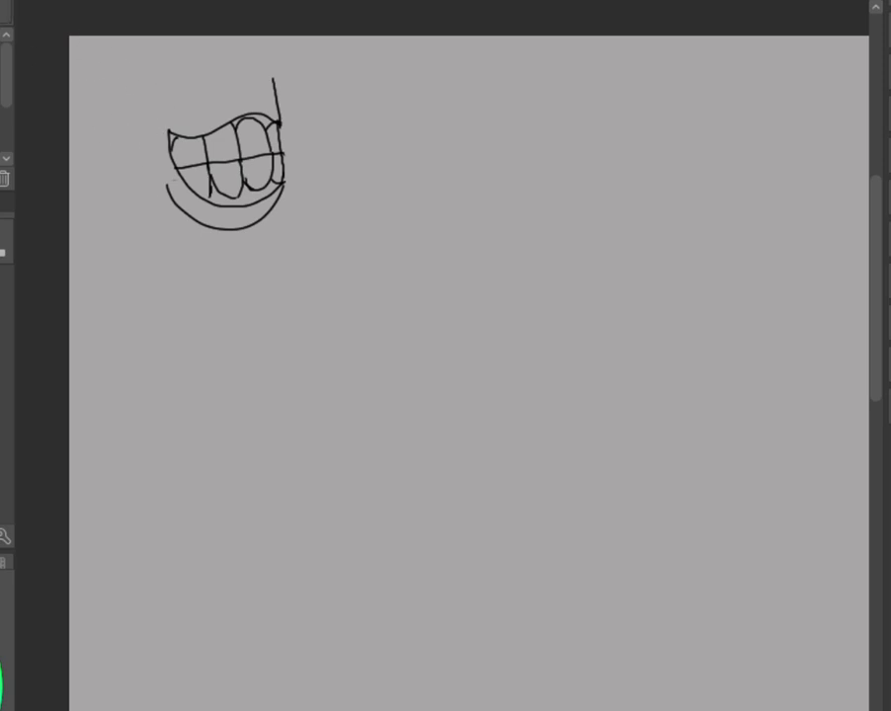
pyautogui.moveTo(166, 85)
pyautogui.mouseDown()
pyautogui.moveTo(222, 77)
pyautogui.moveTo(188, 113)
pyautogui.moveTo(174, 87)
pyautogui.mouseUp()
pyautogui.moveTo(245, 73)
pyautogui.mouseDown()
pyautogui.moveTo(251, 95)
pyautogui.moveTo(243, 59)
pyautogui.moveTo(272, 89)
pyautogui.moveTo(270, 79)
pyautogui.mouseUp()
pyautogui.moveTo(205, 85); pyautogui.dragTo(207, 107)
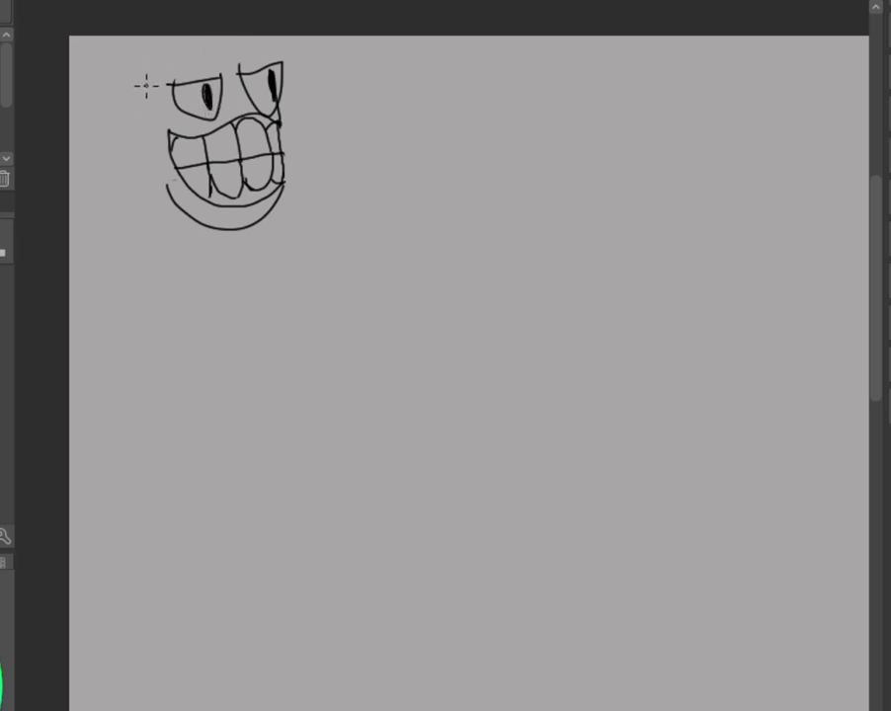
# Draw a large pointed ear beside the eyes and a cheek line connecting it down to the chin curve.
pyautogui.moveTo(152, 81)
pyautogui.mouseDown()
pyautogui.moveTo(72, 56)
pyautogui.moveTo(93, 112)
pyautogui.moveTo(148, 140)
pyautogui.moveTo(153, 125)
pyautogui.moveTo(148, 139)
pyautogui.moveTo(169, 185)
pyautogui.mouseUp()
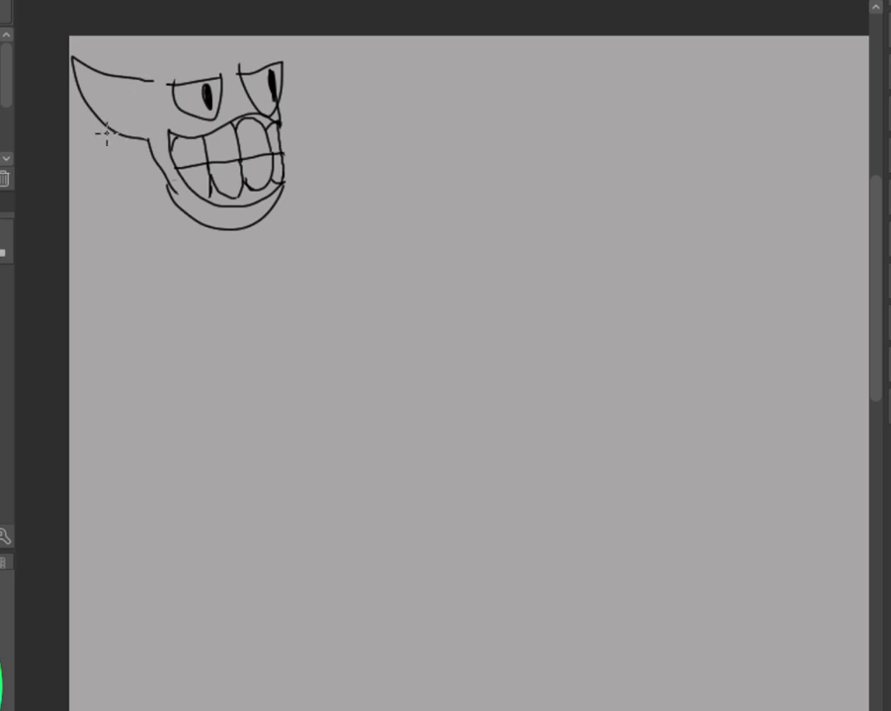
pyautogui.hotkey('ctrl', 'z')
pyautogui.moveTo(144, 142); pyautogui.dragTo(162, 188)
pyautogui.moveTo(154, 83)
pyautogui.mouseDown()
pyautogui.moveTo(211, 86)
pyautogui.moveTo(294, 65)
pyautogui.mouseUp()
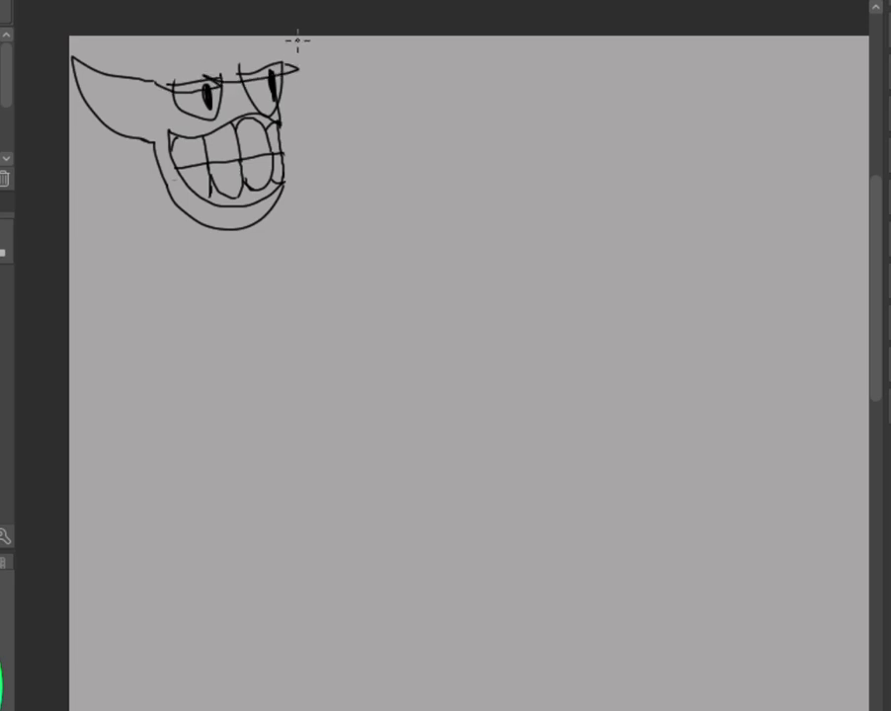
pyautogui.hotkey('ctrl', 'z')
pyautogui.hotkey('ctrl', 'z')
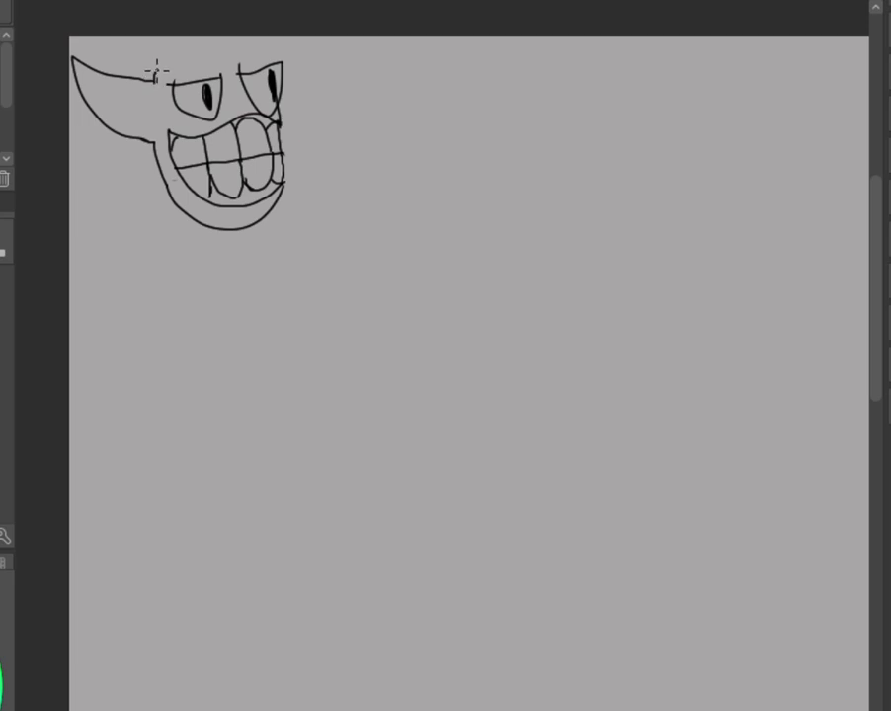
# Draw the hair with a jagged fringe above the eyes, a spiky sideburn, outer edges above the head and pointed locks below the ear.
pyautogui.moveTo(154, 71)
pyautogui.mouseDown()
pyautogui.moveTo(229, 69)
pyautogui.moveTo(222, 51)
pyautogui.moveTo(304, 67)
pyautogui.mouseUp()
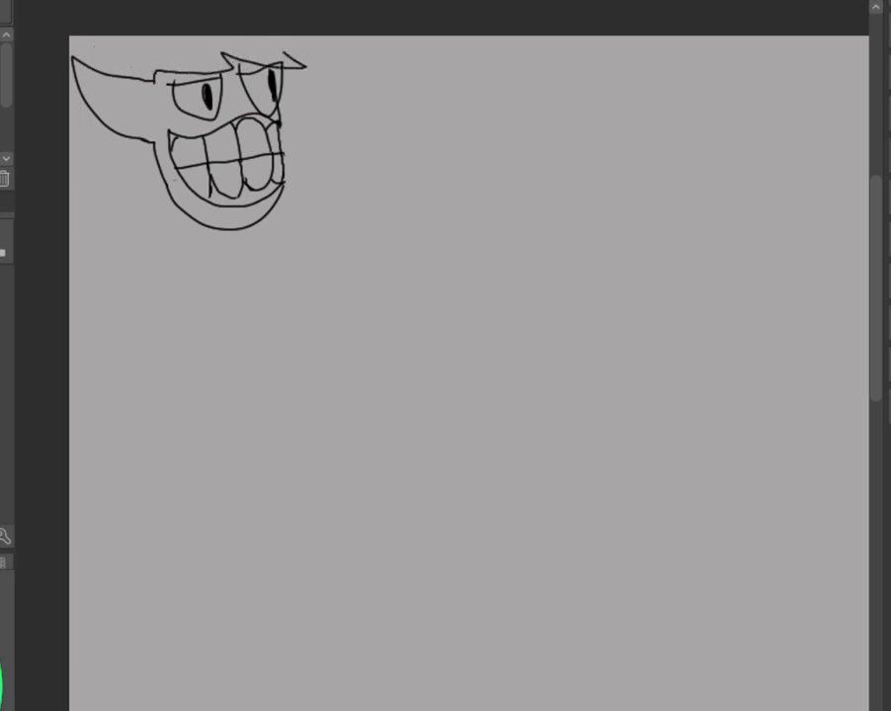
pyautogui.moveTo(128, 75)
pyautogui.mouseDown()
pyautogui.moveTo(153, 79)
pyautogui.moveTo(121, 76)
pyautogui.moveTo(154, 99)
pyautogui.moveTo(156, 143)
pyautogui.moveTo(133, 91)
pyautogui.moveTo(131, 112)
pyautogui.mouseUp()
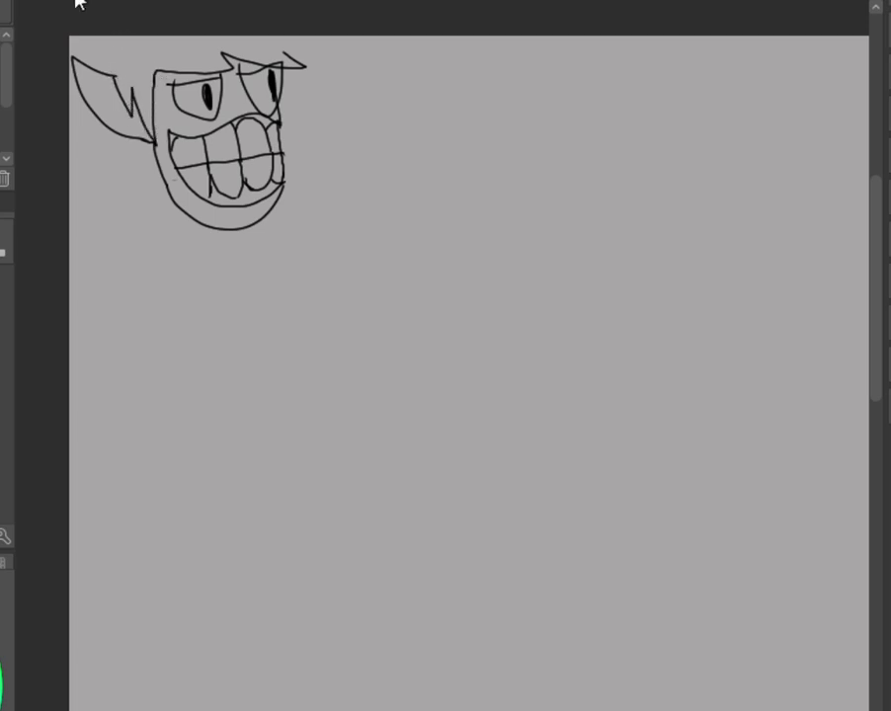
pyautogui.moveTo(86, 65); pyautogui.dragTo(89, 10)
pyautogui.moveTo(293, 55); pyautogui.dragTo(305, 26)
pyautogui.moveTo(83, 112)
pyautogui.mouseDown()
pyautogui.moveTo(81, 208)
pyautogui.moveTo(106, 179)
pyautogui.moveTo(110, 212)
pyautogui.moveTo(158, 172)
pyautogui.mouseUp()
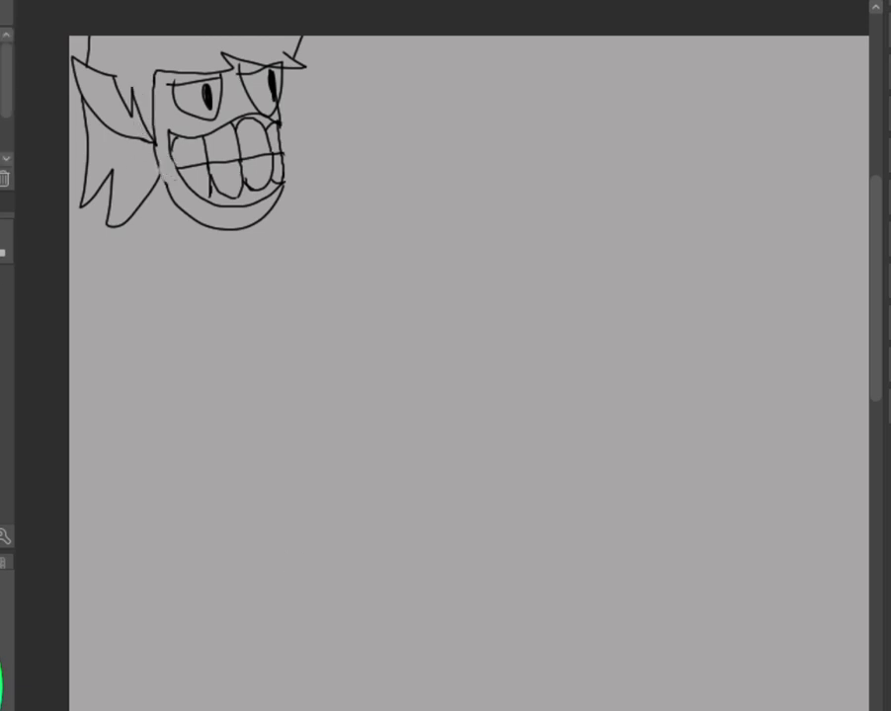
# Erase the stray line end where the long hair lock crosses the cheek outline.
pyautogui.hotkey('ctrl', '+')
pyautogui.hscroll(-5, 357, 692)
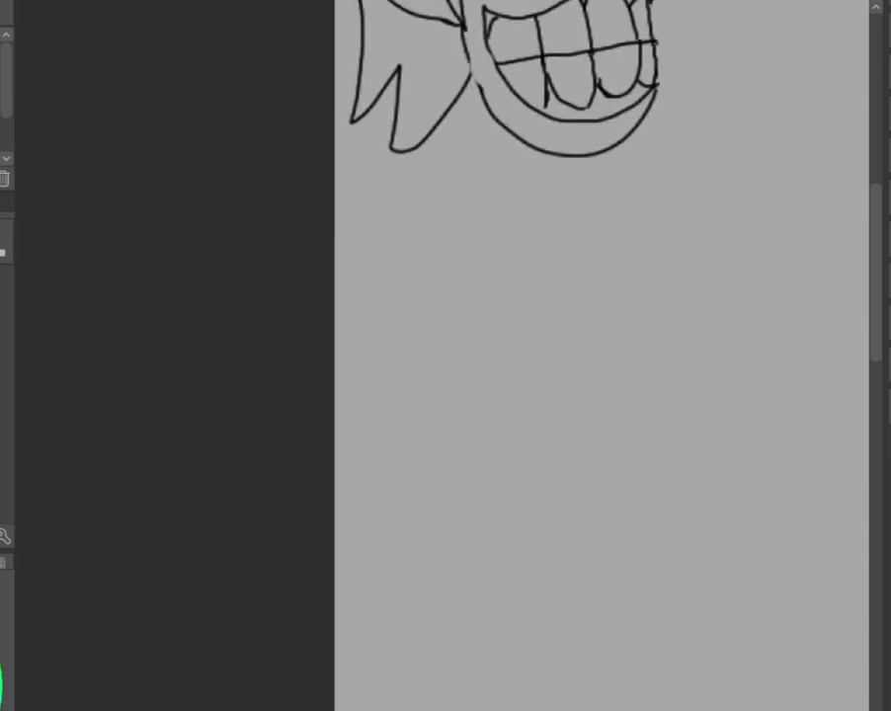
pyautogui.hscroll(4, 603, 395)
pyautogui.moveTo(880, 323); pyautogui.dragTo(874, 281)
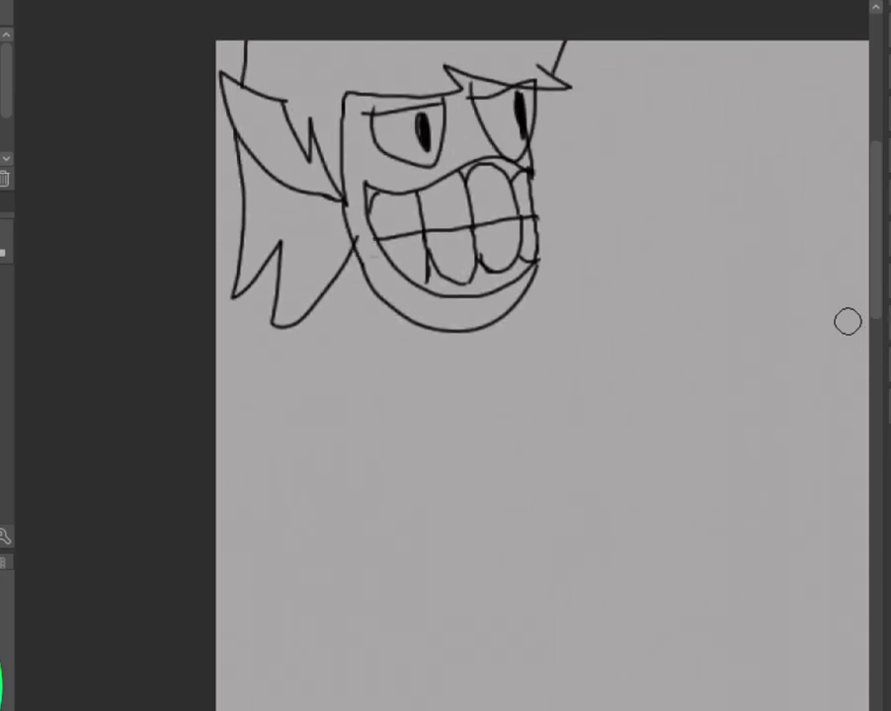
pyautogui.moveTo(358, 237); pyautogui.dragTo(360, 234)
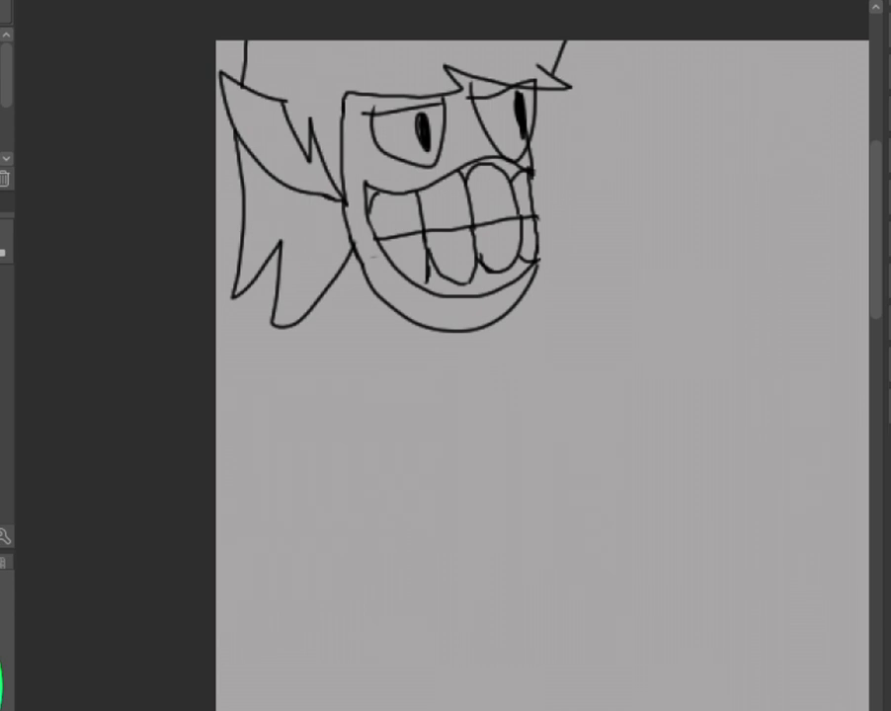
pyautogui.moveTo(383, 297); pyautogui.dragTo(383, 321)
pyautogui.moveTo(510, 308); pyautogui.dragTo(510, 341)
pyautogui.hotkey('ctrl', 'z')
pyautogui.hotkey('ctrl', 'z')
pyautogui.moveTo(343, 205); pyautogui.dragTo(351, 352)
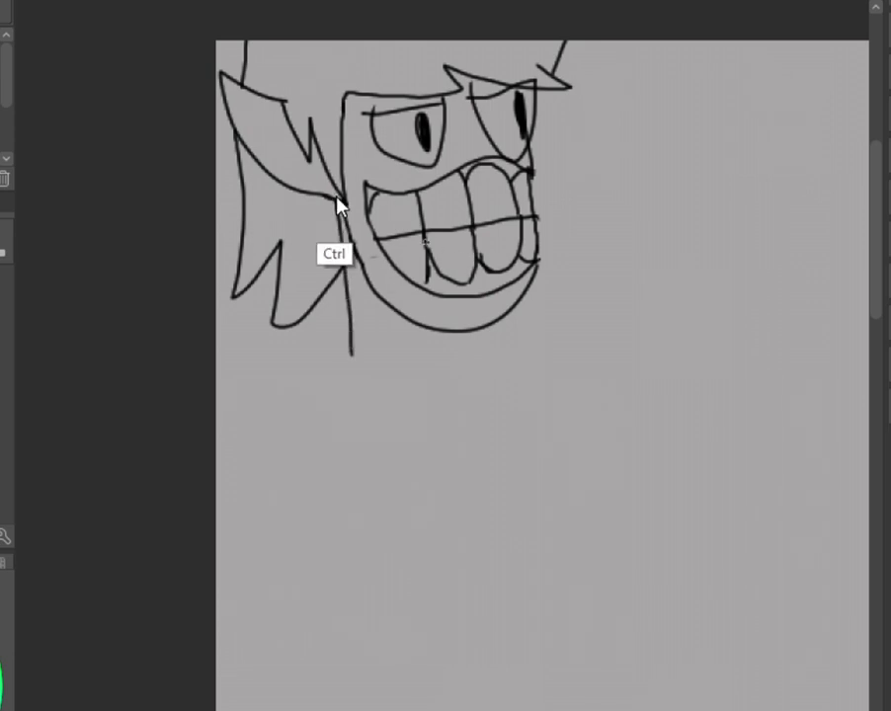
pyautogui.hotkey('ctrl', 'z')
pyautogui.moveTo(344, 203); pyautogui.dragTo(348, 348)
pyautogui.hotkey('ctrl', 'z')
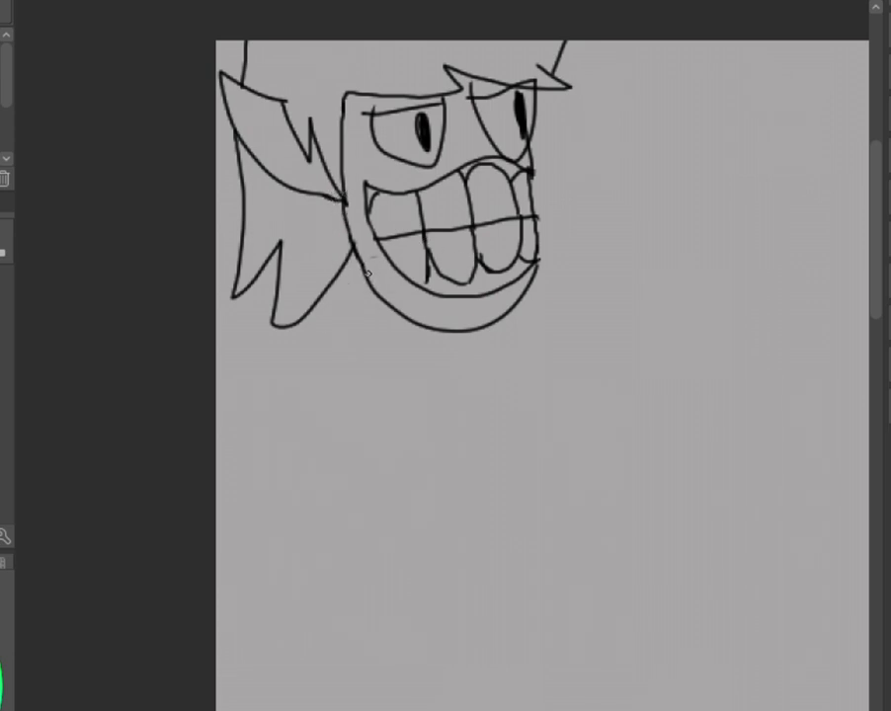
pyautogui.moveTo(364, 259); pyautogui.dragTo(368, 366)
pyautogui.hotkey('ctrl', 'z')
pyautogui.moveTo(373, 297); pyautogui.dragTo(367, 400)
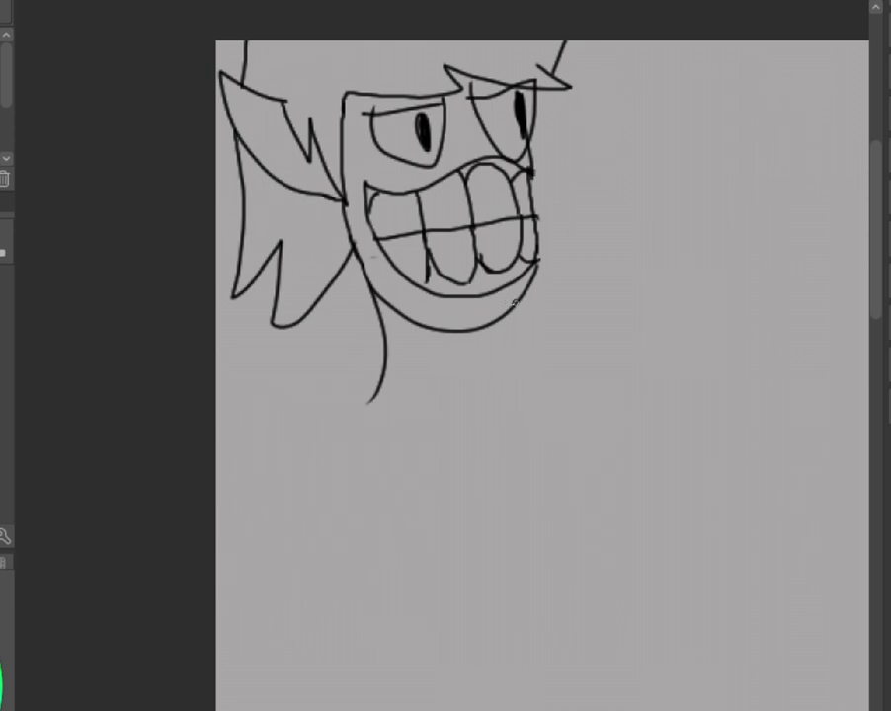
pyautogui.hotkey('ctrl', 'z')
pyautogui.moveTo(375, 297); pyautogui.dragTo(387, 383)
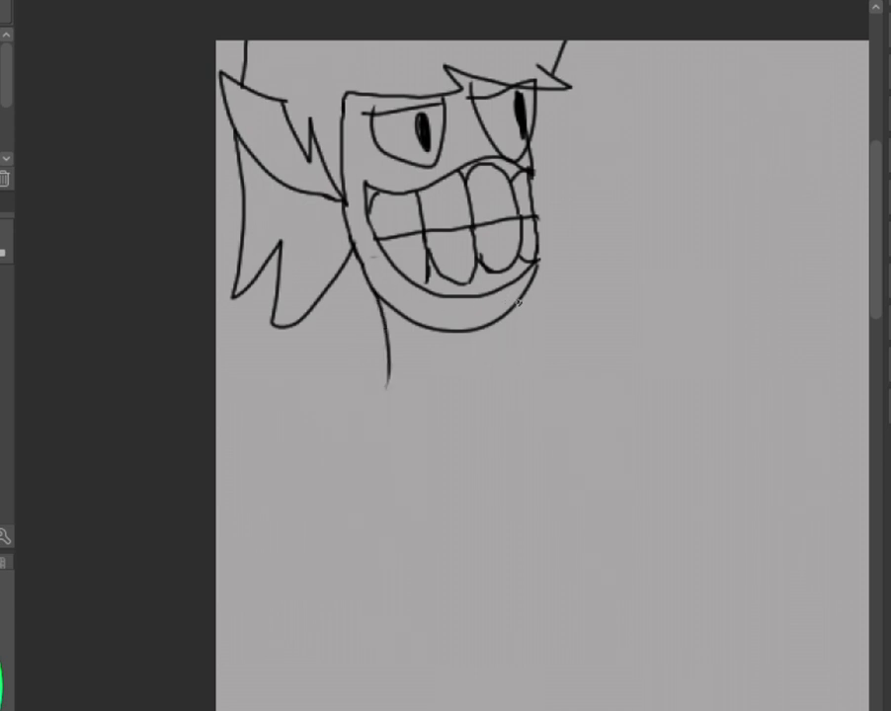
pyautogui.moveTo(520, 305); pyautogui.dragTo(539, 382)
pyautogui.hotkey('ctrl', 'z')
pyautogui.hotkey('ctrl', 'z')
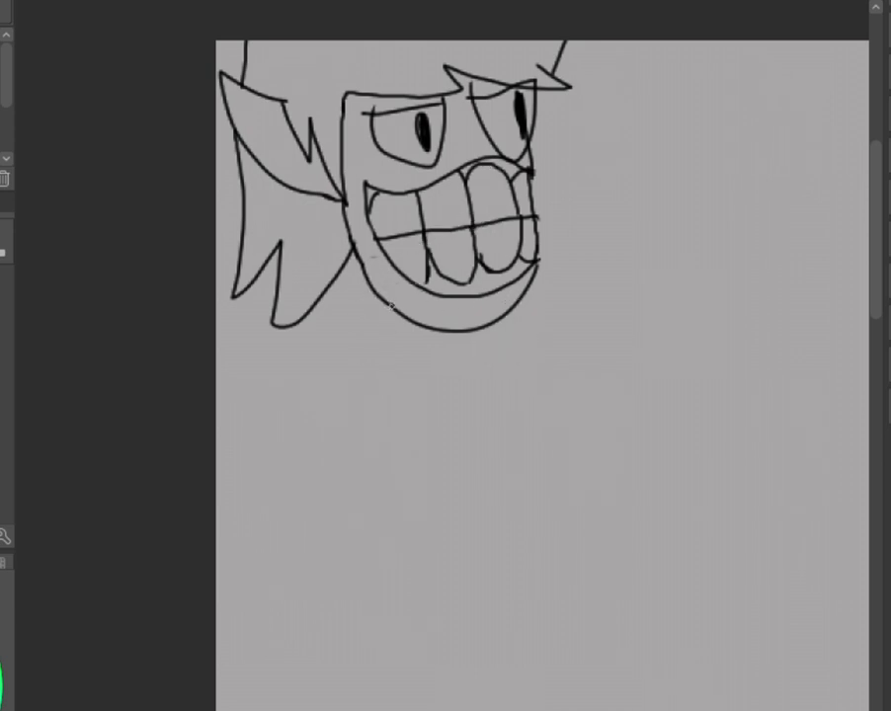
# Draw the two sides of the neck as short lines flaring outward below the jaw.
pyautogui.moveTo(379, 360); pyautogui.dragTo(393, 314)
pyautogui.moveTo(520, 315)
pyautogui.mouseDown()
pyautogui.moveTo(527, 360)
pyautogui.moveTo(515, 307)
pyautogui.mouseUp()
pyautogui.hotkey('ctrl', 'z')
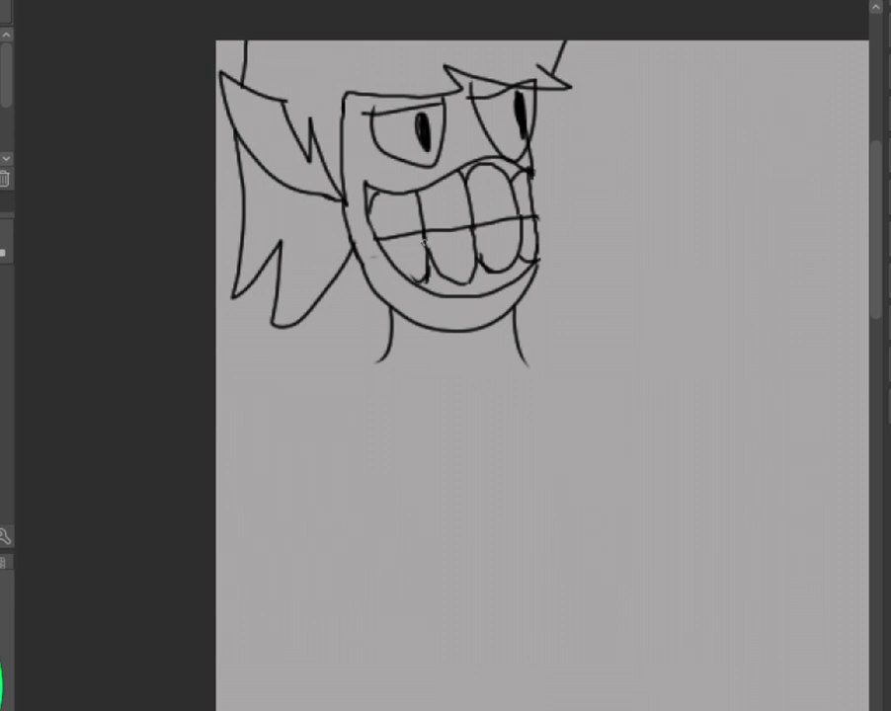
# Erase the rough lower edge of the corner tooth in the bottom row and redraw it as a clean curve.
pyautogui.press('ctrl')
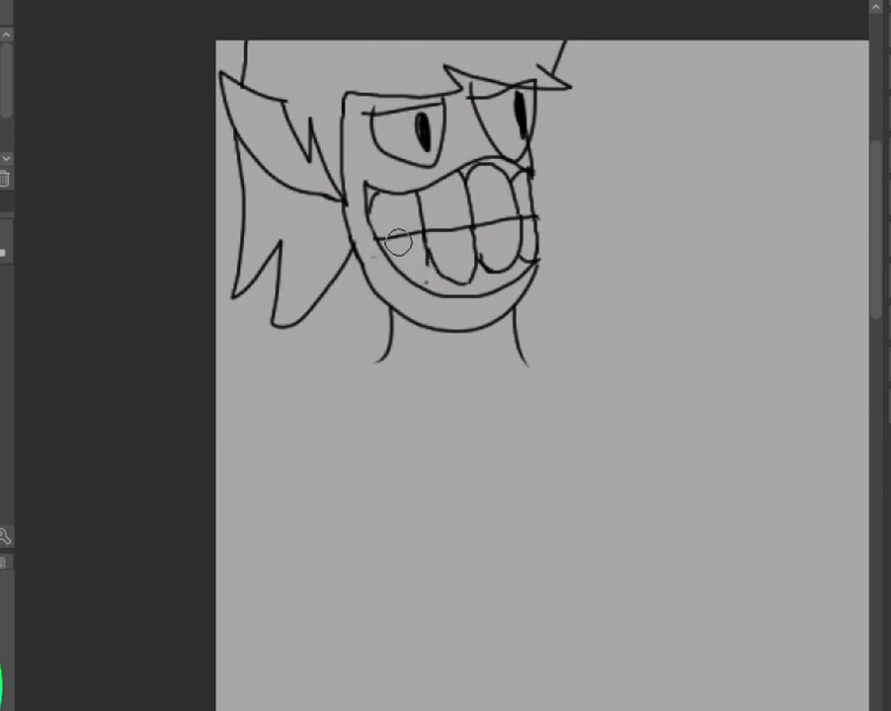
pyautogui.press('ctrl')
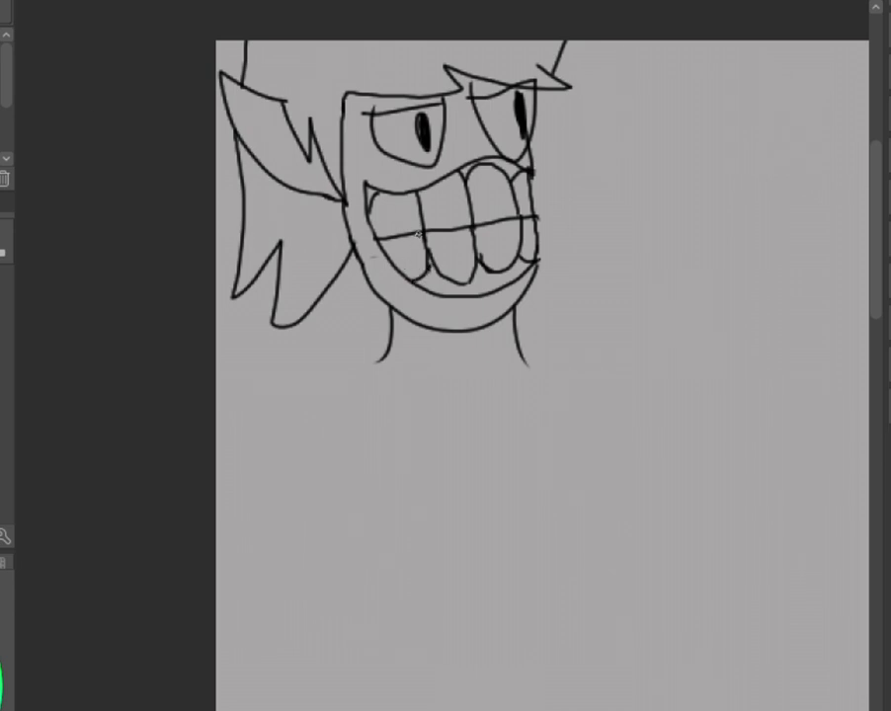
pyautogui.press('ctrl')
# Draw the shoulder below the hair locks with a pointed tip, its straight hanging arm and both long sides of the torso.
pyautogui.hscroll(3, 464, 376)
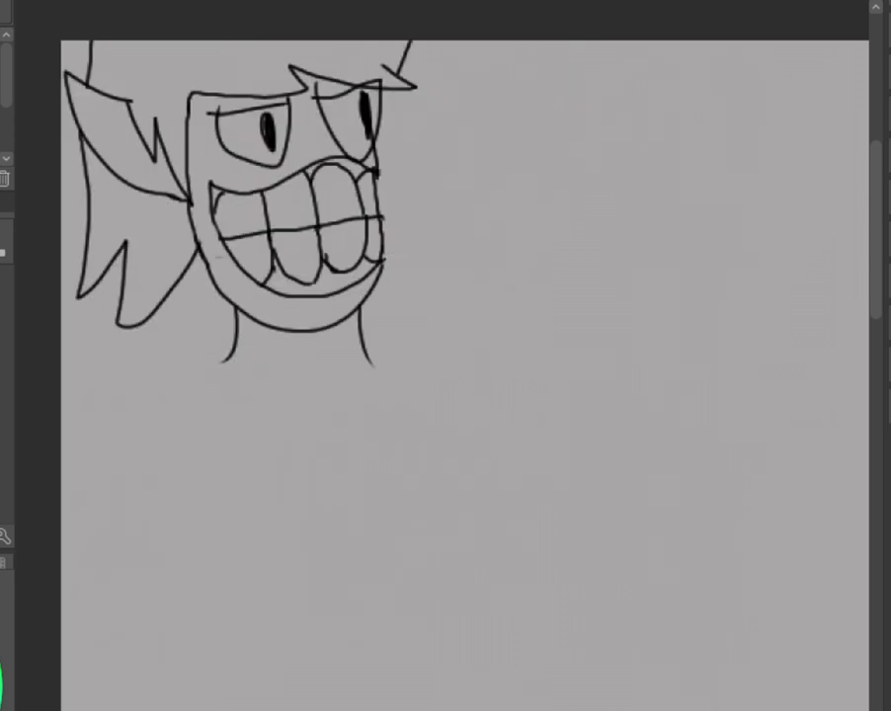
pyautogui.hscroll(-4, 464, 375)
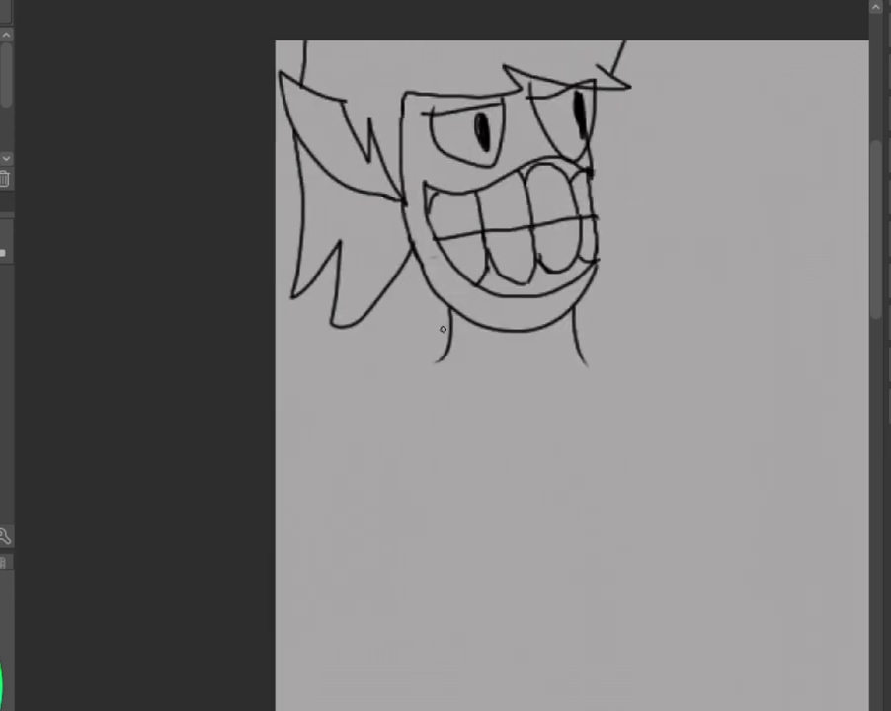
pyautogui.moveTo(448, 351)
pyautogui.mouseDown()
pyautogui.moveTo(366, 364)
pyautogui.moveTo(292, 357)
pyautogui.moveTo(331, 381)
pyautogui.moveTo(333, 699)
pyautogui.mouseUp()
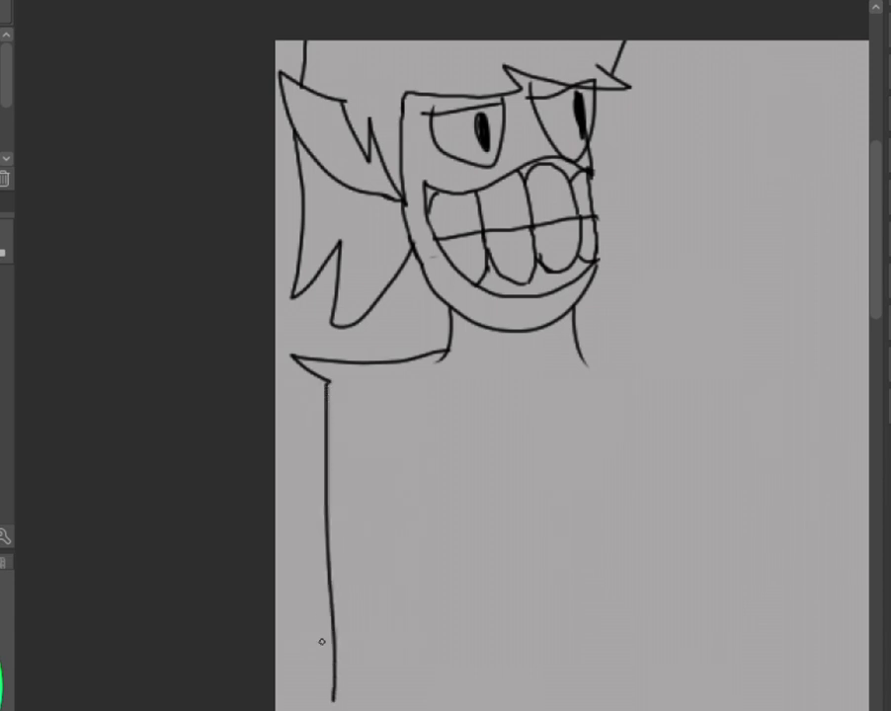
pyautogui.scroll(-3, 782, 265)
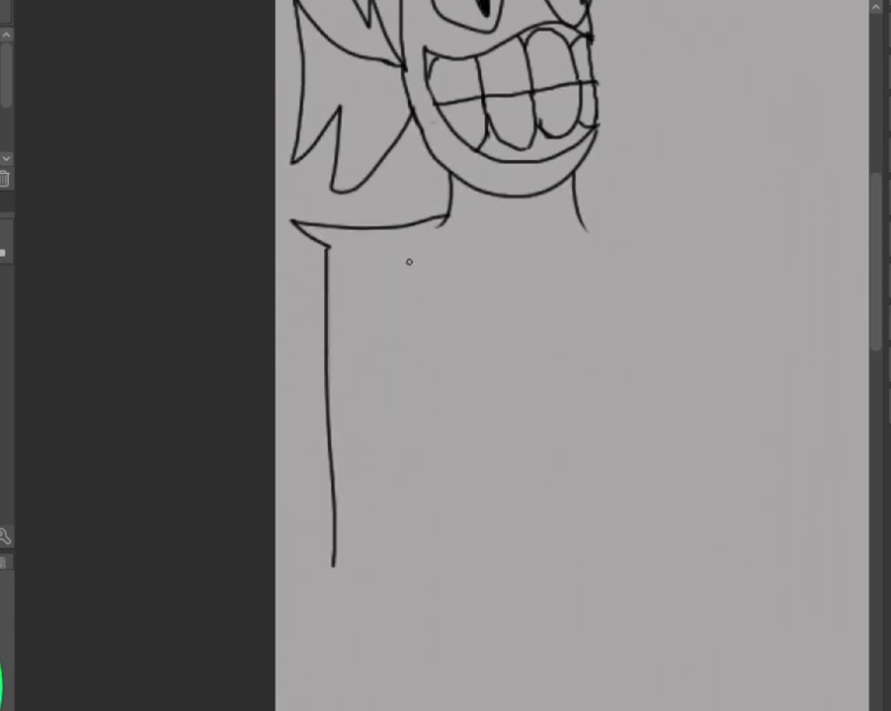
pyautogui.moveTo(421, 306); pyautogui.dragTo(429, 558)
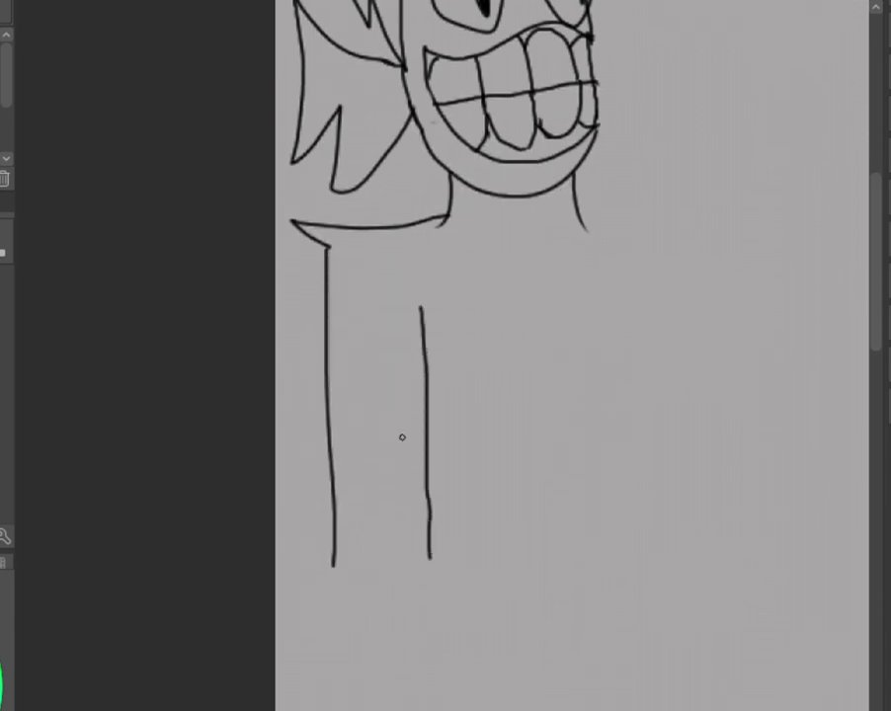
pyautogui.moveTo(622, 299); pyautogui.dragTo(630, 539)
# Draw the opposite shoulder with a pointed tip and the upper and lower edges of an arm stretched outward and slightly upward.
pyautogui.moveTo(578, 210)
pyautogui.mouseDown()
pyautogui.moveTo(613, 207)
pyautogui.moveTo(699, 173)
pyautogui.moveTo(657, 246)
pyautogui.moveTo(654, 546)
pyautogui.mouseUp()
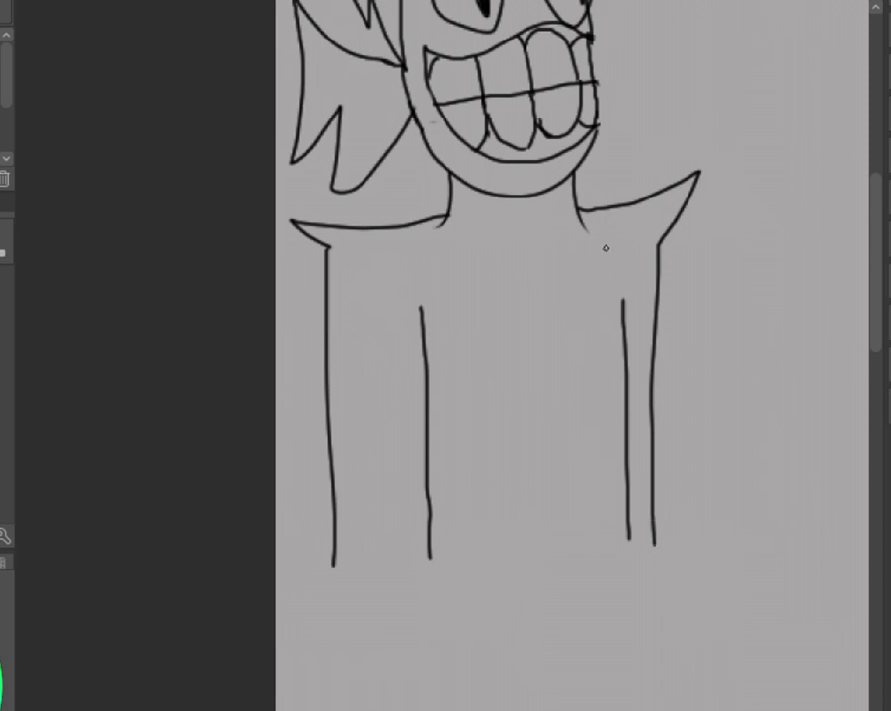
pyautogui.hotkey('ctrl', 'z')
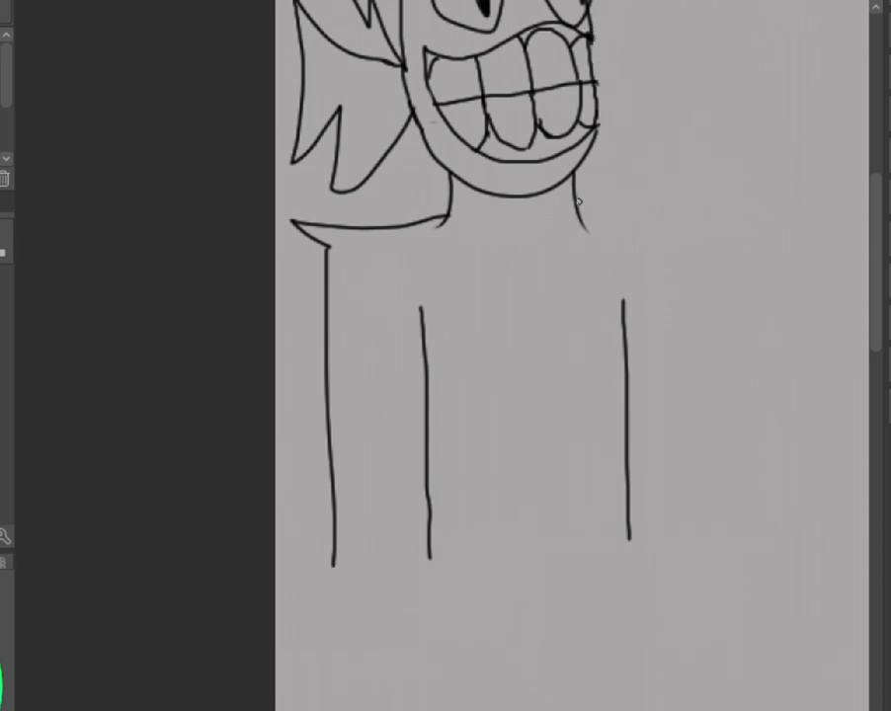
pyautogui.moveTo(577, 205)
pyautogui.mouseDown()
pyautogui.moveTo(699, 158)
pyautogui.moveTo(660, 211)
pyautogui.moveTo(662, 341)
pyautogui.mouseUp()
pyautogui.moveTo(581, 166)
pyautogui.mouseDown()
pyautogui.moveTo(232, 166)
pyautogui.moveTo(300, 166)
pyautogui.moveTo(420, 128)
pyautogui.moveTo(392, 183)
pyautogui.moveTo(706, 67)
pyautogui.mouseUp()
pyautogui.hotkey('ctrl', 'z')
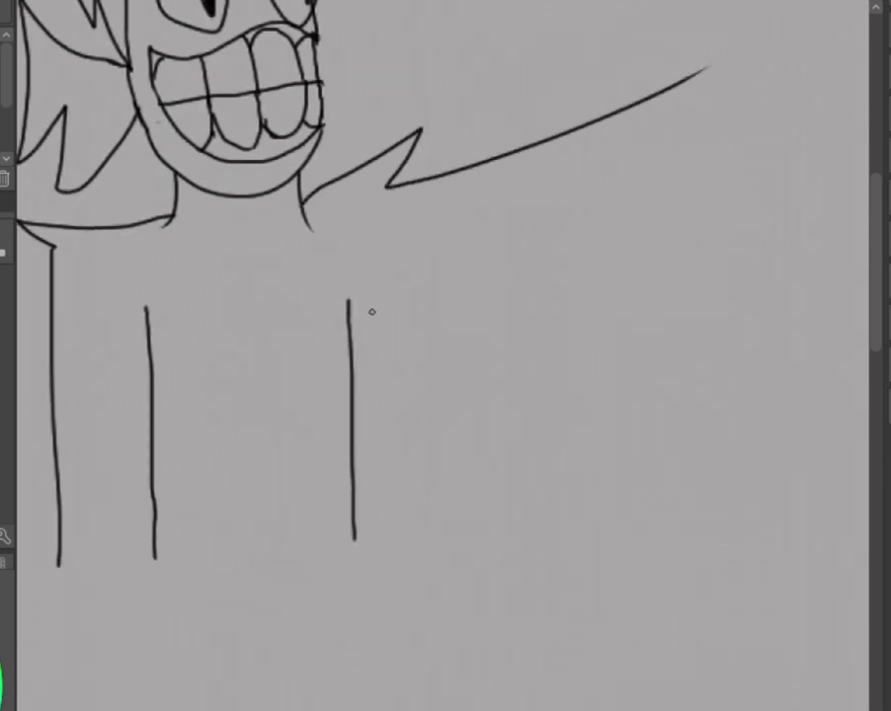
pyautogui.moveTo(350, 312)
pyautogui.mouseDown()
pyautogui.moveTo(367, 318)
pyautogui.moveTo(640, 226)
pyautogui.mouseUp()
pyautogui.hotkey('ctrl', 'z')
pyautogui.moveTo(346, 312); pyautogui.dragTo(726, 174)
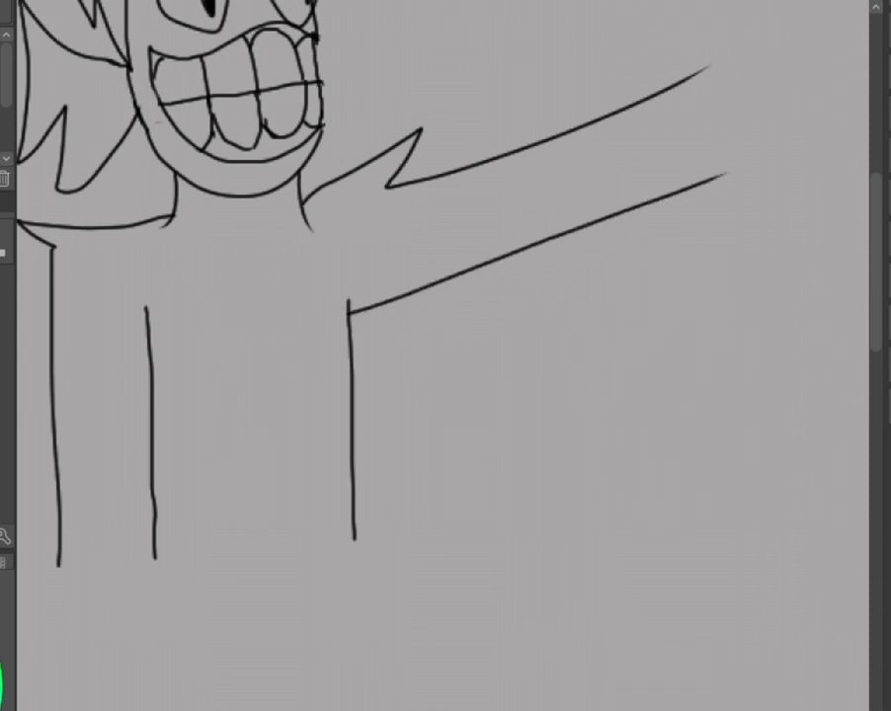
# Draw a thumbs-up hand with a raised thumb and curled fingers at the end of the outstretched arm, extending its base toward the forearm.
pyautogui.hscroll(3, 445, 355)
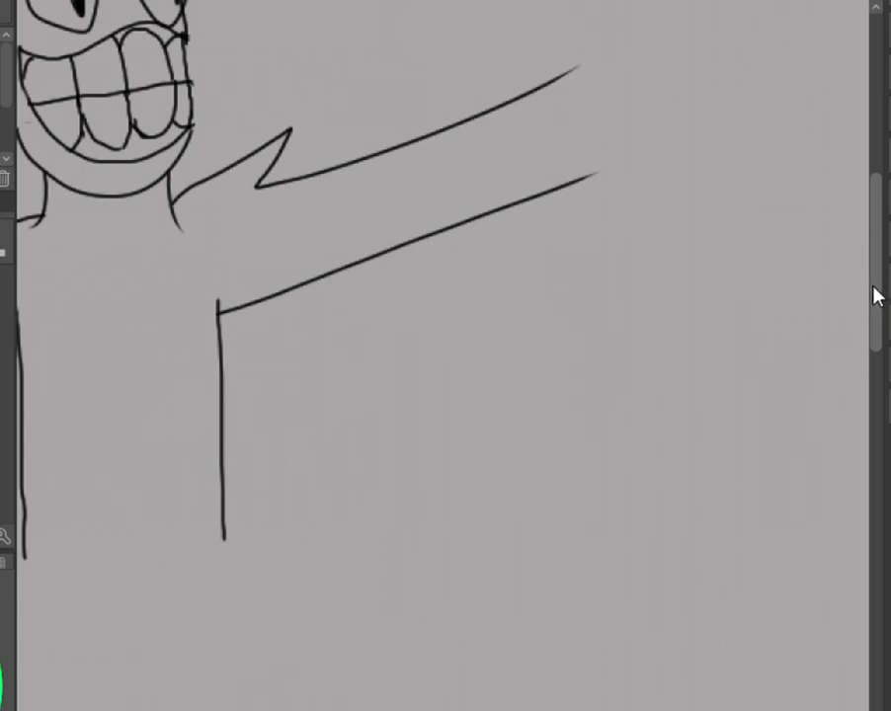
pyautogui.moveTo(873, 294); pyautogui.dragTo(877, 253)
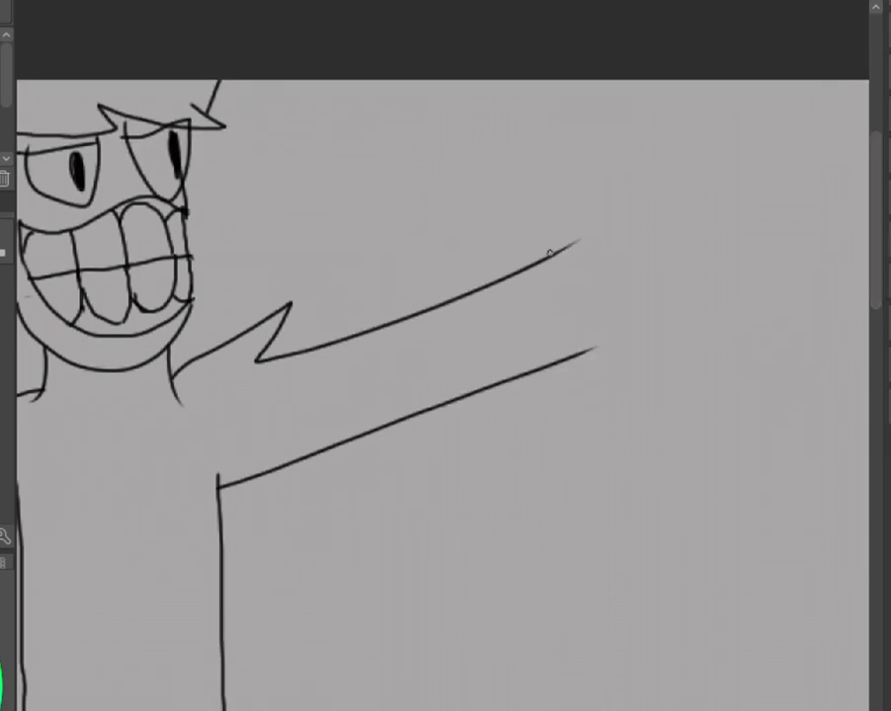
pyautogui.moveTo(558, 250)
pyautogui.mouseDown()
pyautogui.moveTo(571, 198)
pyautogui.moveTo(586, 143)
pyautogui.moveTo(611, 236)
pyautogui.moveTo(611, 211)
pyautogui.moveTo(646, 225)
pyautogui.moveTo(618, 263)
pyautogui.moveTo(611, 239)
pyautogui.moveTo(630, 219)
pyautogui.moveTo(640, 239)
pyautogui.moveTo(654, 234)
pyautogui.moveTo(630, 279)
pyautogui.moveTo(626, 253)
pyautogui.moveTo(623, 298)
pyautogui.mouseUp()
pyautogui.hotkey('ctrl', 'z')
pyautogui.hotkey('ctrl', 'z')
pyautogui.hotkey('ctrl', 'z')
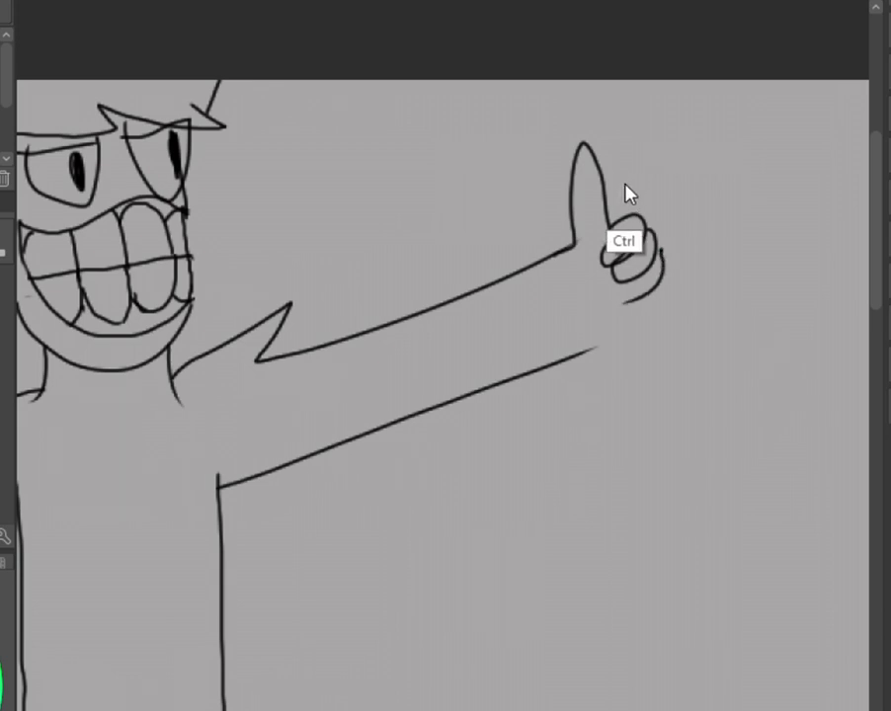
pyautogui.moveTo(609, 226)
pyautogui.mouseDown()
pyautogui.moveTo(641, 204)
pyautogui.moveTo(664, 240)
pyautogui.moveTo(619, 275)
pyautogui.moveTo(631, 230)
pyautogui.moveTo(668, 284)
pyautogui.moveTo(631, 280)
pyautogui.moveTo(684, 248)
pyautogui.moveTo(686, 273)
pyautogui.moveTo(653, 318)
pyautogui.moveTo(654, 284)
pyautogui.mouseUp()
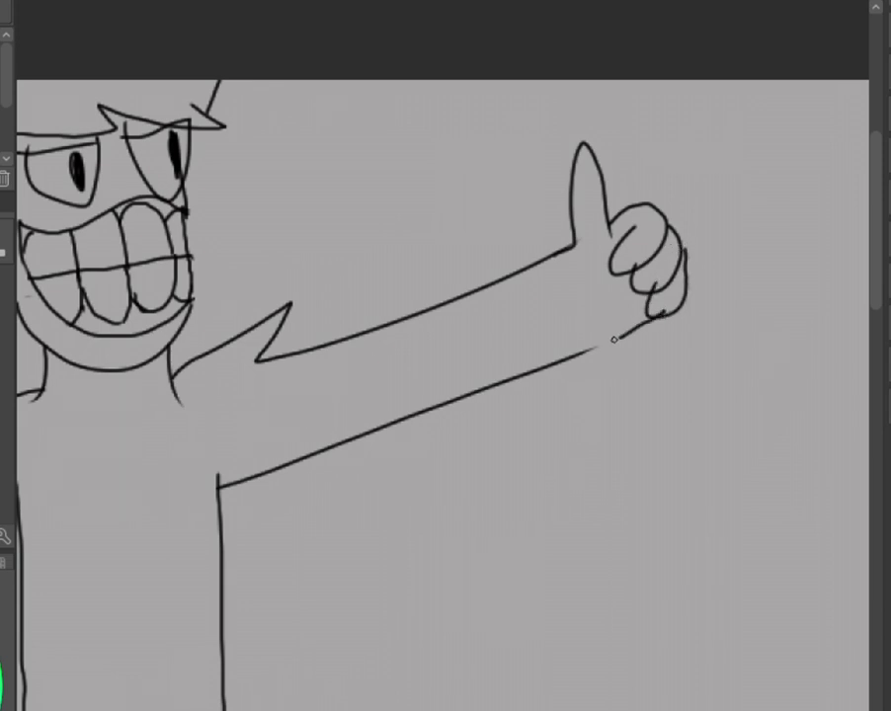
pyautogui.moveTo(660, 315); pyautogui.dragTo(591, 357)
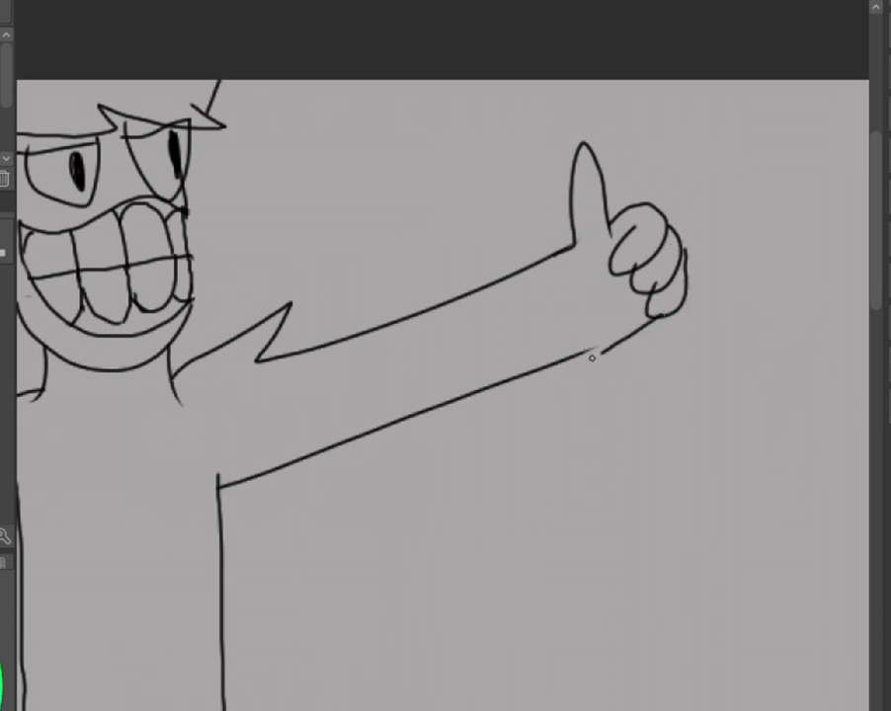
# Redraw the line joining the hand's lower edge to the forearm and draw a curved wrist line down from the thumb's base.
pyautogui.hotkey('ctrl', 'z')
pyautogui.moveTo(660, 314); pyautogui.dragTo(586, 352)
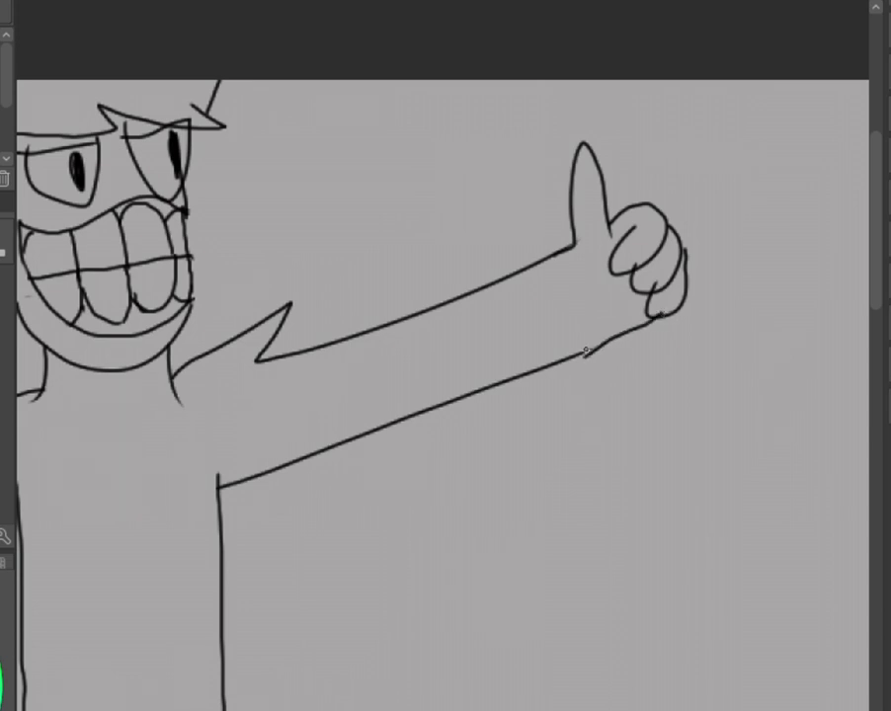
pyautogui.hotkey('ctrl', 'z')
pyautogui.moveTo(656, 314); pyautogui.dragTo(575, 356)
pyautogui.moveTo(574, 245)
pyautogui.mouseDown()
pyautogui.moveTo(583, 309)
pyautogui.moveTo(607, 360)
pyautogui.mouseUp()
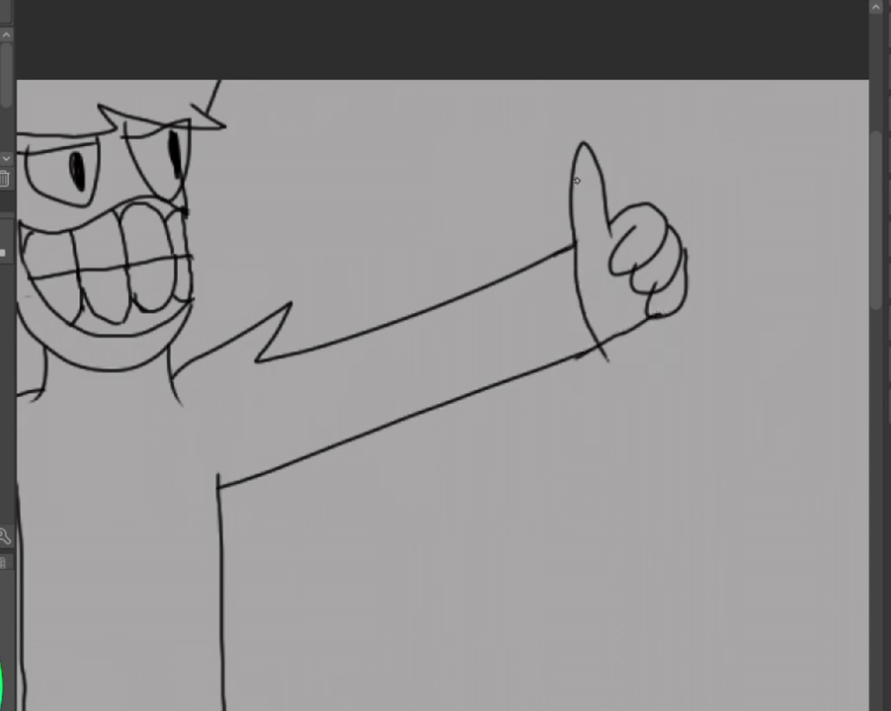
# Handwrite "YOU did good" in two lines in the space between the head and the thumbs-up hand.
pyautogui.hscroll(-5, 445, 395)
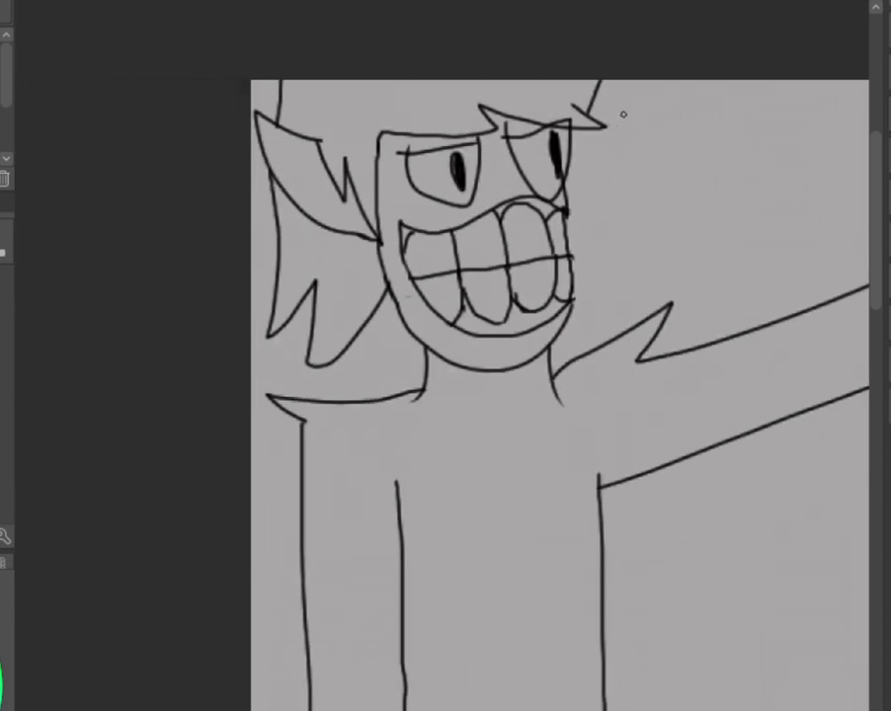
pyautogui.moveTo(635, 89); pyautogui.dragTo(647, 128)
pyautogui.moveTo(670, 89); pyautogui.dragTo(626, 192)
pyautogui.hscroll(-5, 560, 395)
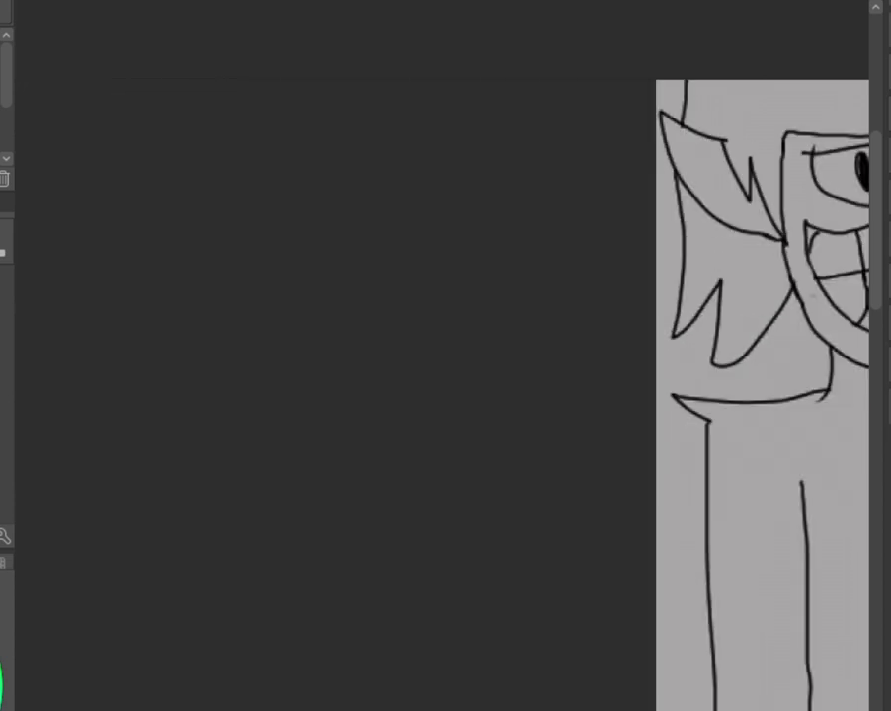
pyautogui.hscroll(8, 444, 395)
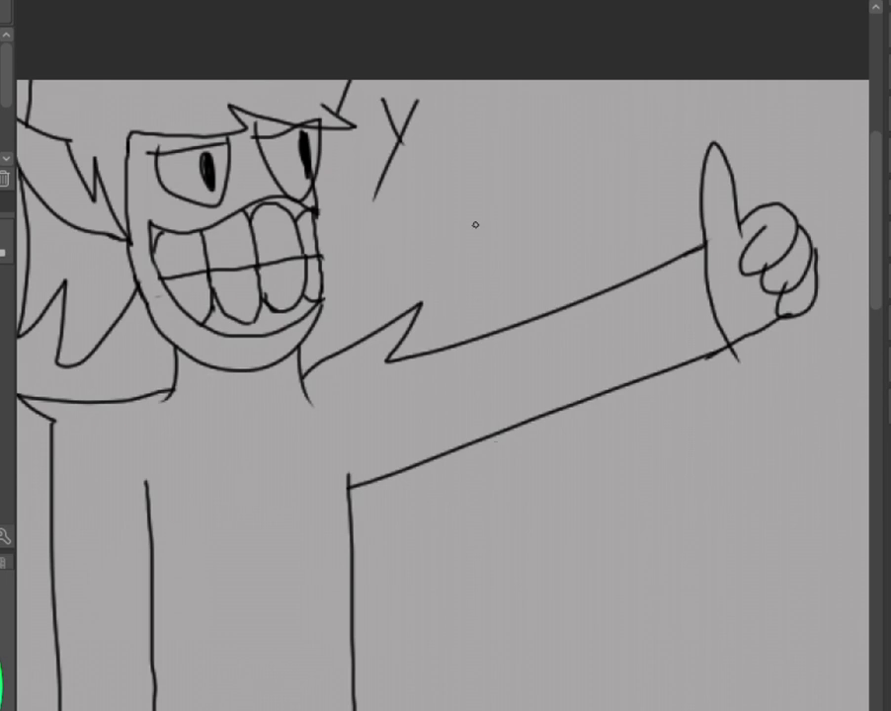
pyautogui.moveTo(434, 110); pyautogui.dragTo(481, 99)
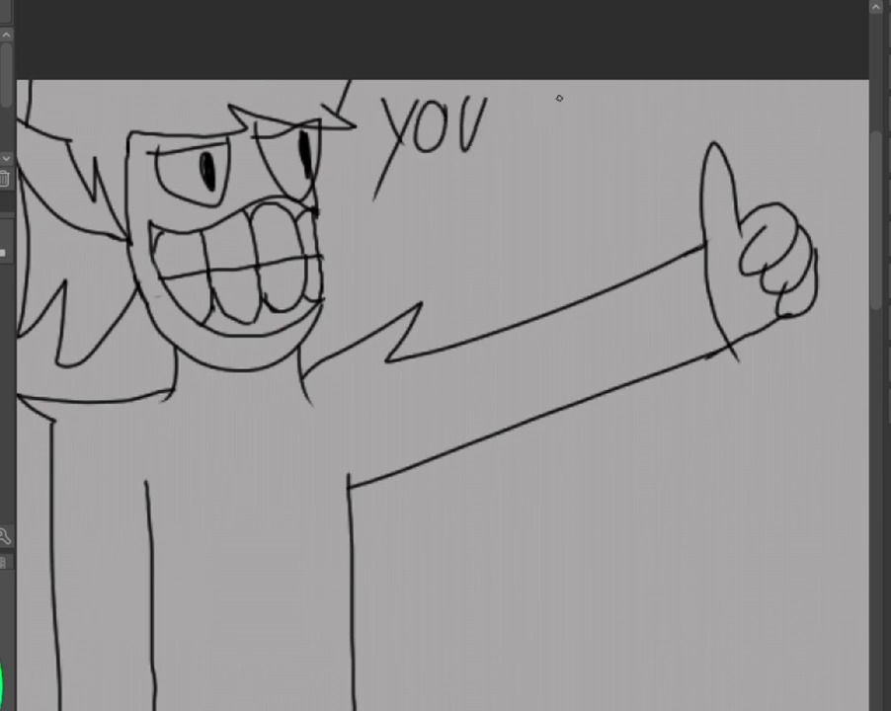
pyautogui.moveTo(554, 129); pyautogui.dragTo(555, 148)
pyautogui.moveTo(559, 113)
pyautogui.mouseDown()
pyautogui.moveTo(559, 148)
pyautogui.moveTo(583, 148)
pyautogui.mouseUp()
pyautogui.click(582, 118)
pyautogui.moveTo(612, 109); pyautogui.dragTo(610, 154)
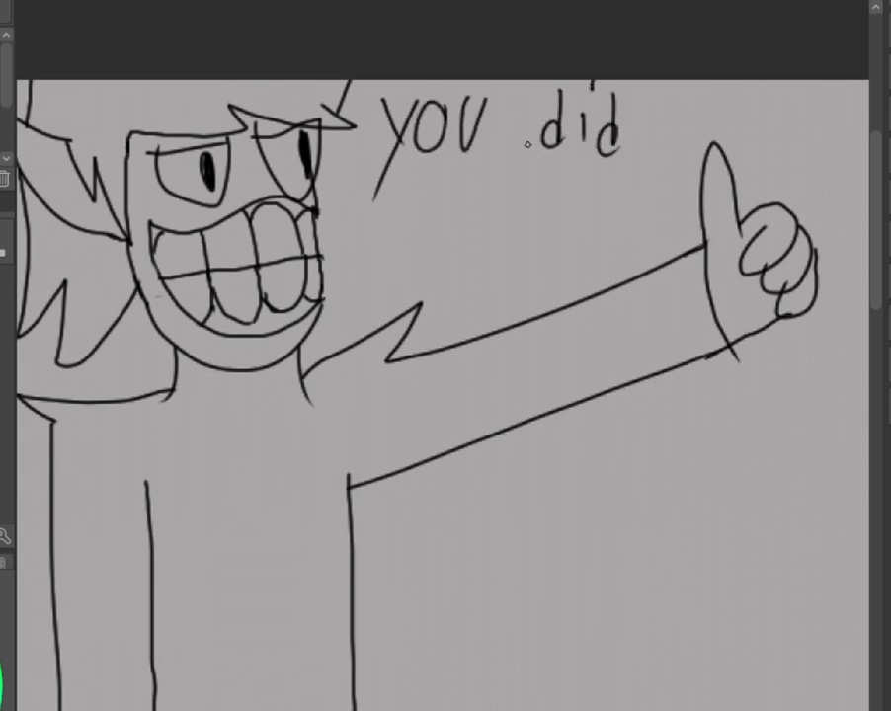
pyautogui.moveTo(413, 196); pyautogui.dragTo(393, 265)
pyautogui.moveTo(442, 194)
pyautogui.mouseDown()
pyautogui.moveTo(435, 198)
pyautogui.moveTo(479, 202)
pyautogui.mouseUp()
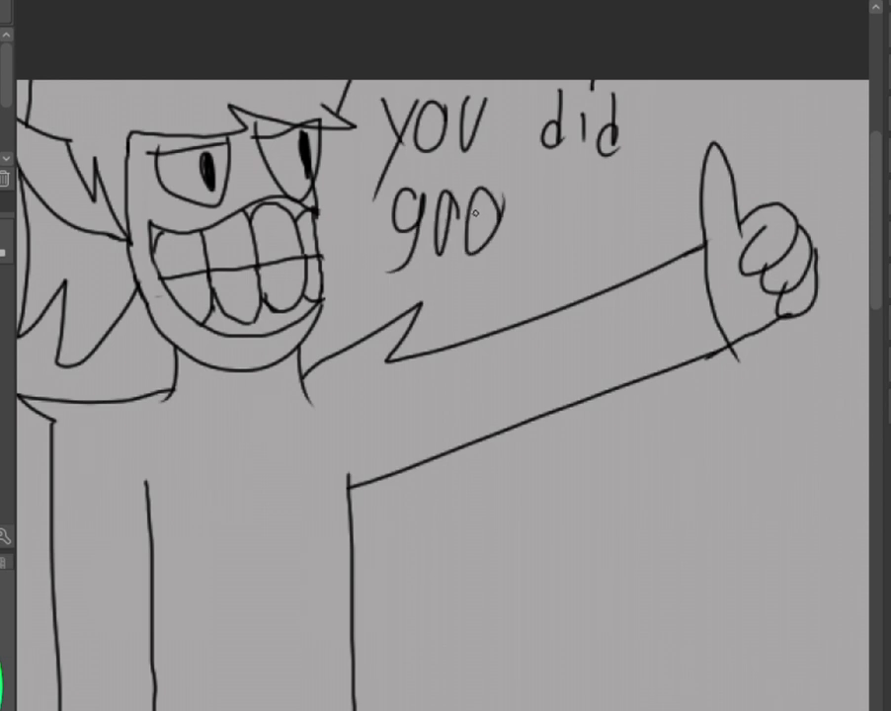
pyautogui.moveTo(534, 176); pyautogui.dragTo(521, 255)
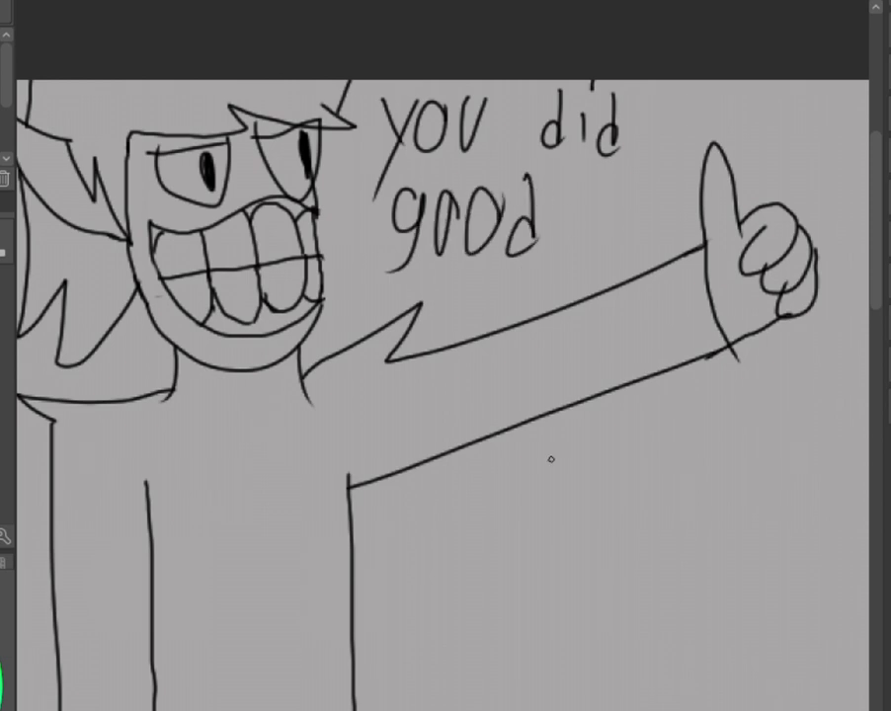
# Draw a rounded speech bubble around the handwritten words with its tail toward the face, and erase the handwriting inside.
pyautogui.moveTo(332, 181)
pyautogui.mouseDown()
pyautogui.moveTo(361, 198)
pyautogui.moveTo(338, 213)
pyautogui.moveTo(364, 222)
pyautogui.moveTo(399, 277)
pyautogui.moveTo(589, 261)
pyautogui.moveTo(658, 131)
pyautogui.moveTo(649, 83)
pyautogui.mouseUp()
pyautogui.moveTo(367, 194); pyautogui.dragTo(391, 56)
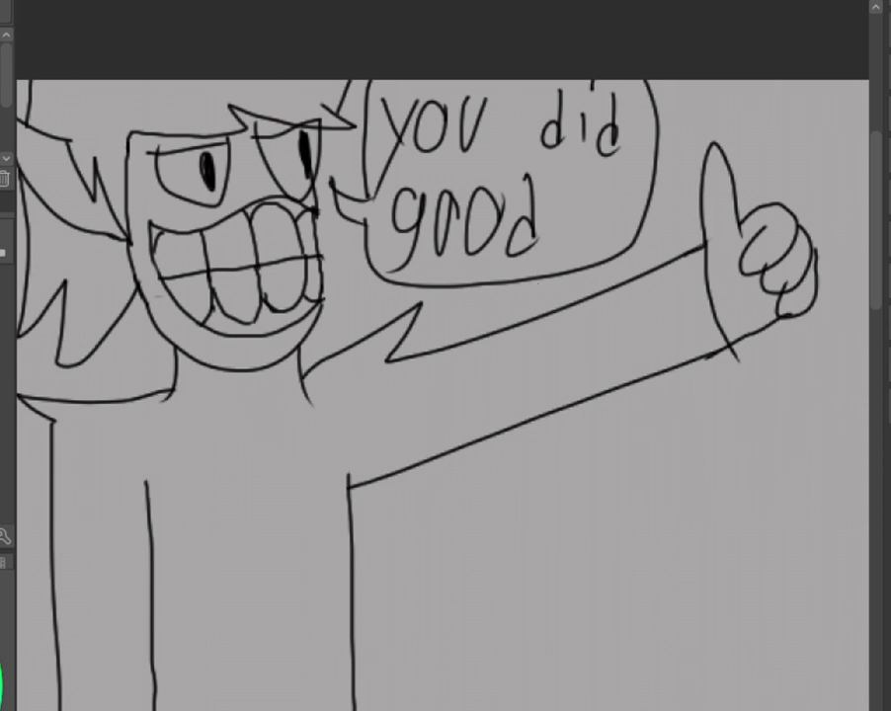
pyautogui.moveTo(390, 112)
pyautogui.mouseDown()
pyautogui.moveTo(380, 192)
pyautogui.moveTo(407, 185)
pyautogui.moveTo(395, 202)
pyautogui.moveTo(416, 119)
pyautogui.moveTo(398, 150)
pyautogui.moveTo(400, 123)
pyautogui.moveTo(432, 99)
pyautogui.moveTo(380, 89)
pyautogui.moveTo(401, 153)
pyautogui.moveTo(440, 87)
pyautogui.moveTo(460, 82)
pyautogui.moveTo(412, 194)
pyautogui.moveTo(444, 160)
pyautogui.moveTo(482, 67)
pyautogui.moveTo(467, 175)
pyautogui.moveTo(531, 84)
pyautogui.moveTo(556, 96)
pyautogui.moveTo(573, 173)
pyautogui.moveTo(591, 98)
pyautogui.moveTo(614, 61)
pyautogui.moveTo(617, 172)
pyautogui.moveTo(596, 147)
pyautogui.moveTo(581, 175)
pyautogui.mouseUp()
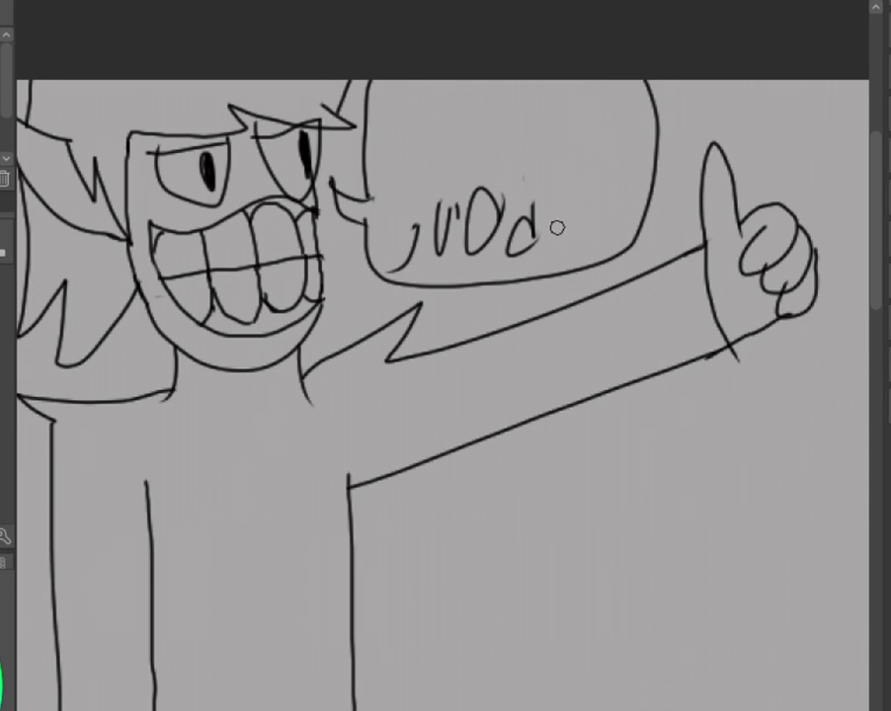
pyautogui.moveTo(557, 228)
pyautogui.mouseDown()
pyautogui.moveTo(535, 208)
pyautogui.moveTo(529, 261)
pyautogui.moveTo(514, 261)
pyautogui.moveTo(509, 232)
pyautogui.moveTo(527, 257)
pyautogui.moveTo(506, 182)
pyautogui.moveTo(494, 173)
pyautogui.moveTo(482, 186)
pyautogui.moveTo(472, 257)
pyautogui.moveTo(444, 189)
pyautogui.moveTo(447, 261)
pyautogui.moveTo(455, 259)
pyautogui.moveTo(413, 233)
pyautogui.moveTo(407, 269)
pyautogui.mouseUp()
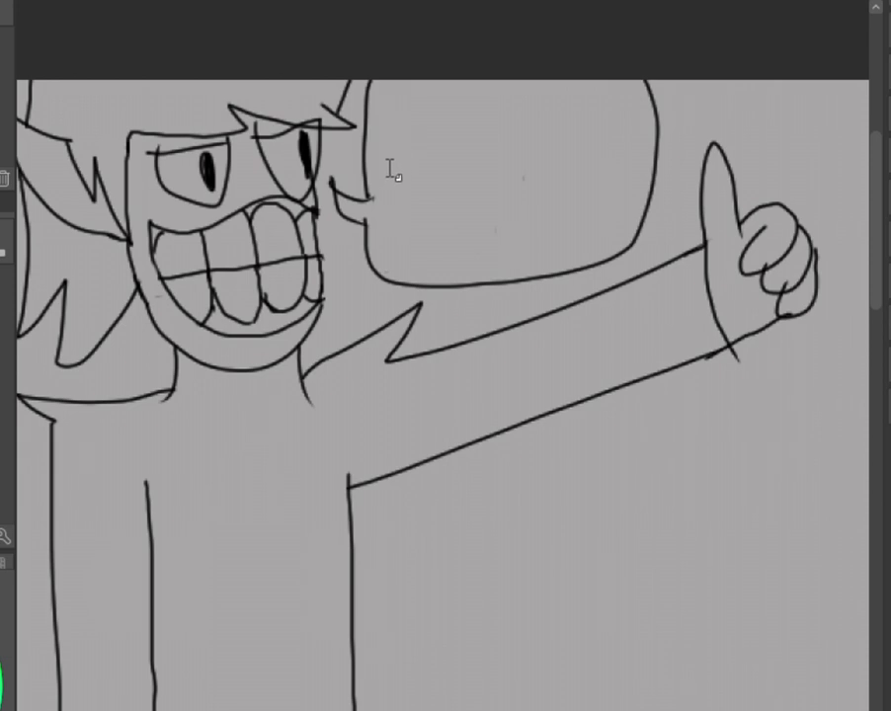
# Add the text "You did good" on two lines inside the speech bubble, starting near its upper corner beside the face.
pyautogui.click(387, 109)
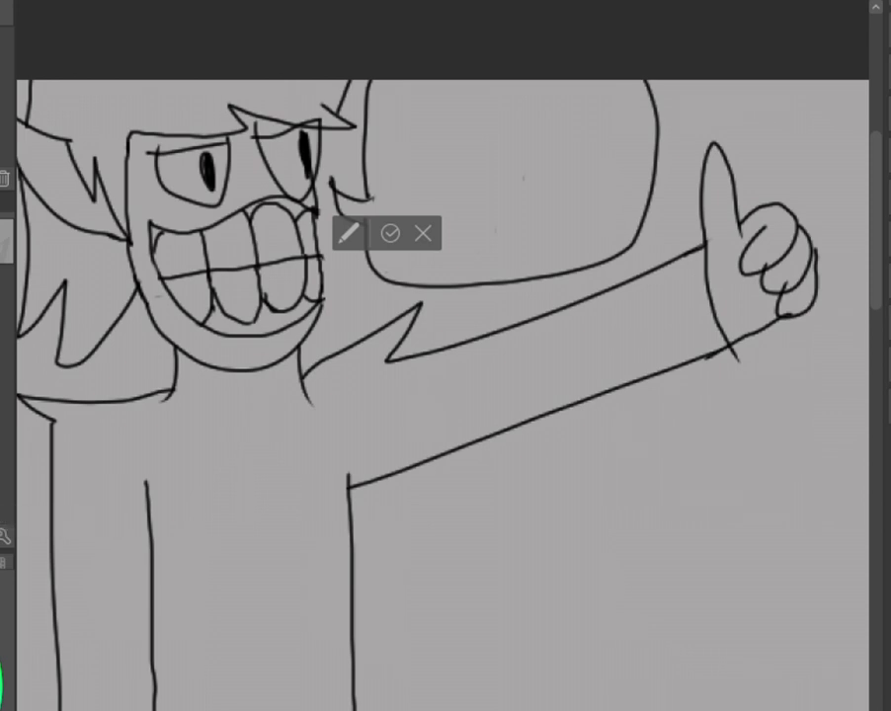
pyautogui.write('Y')
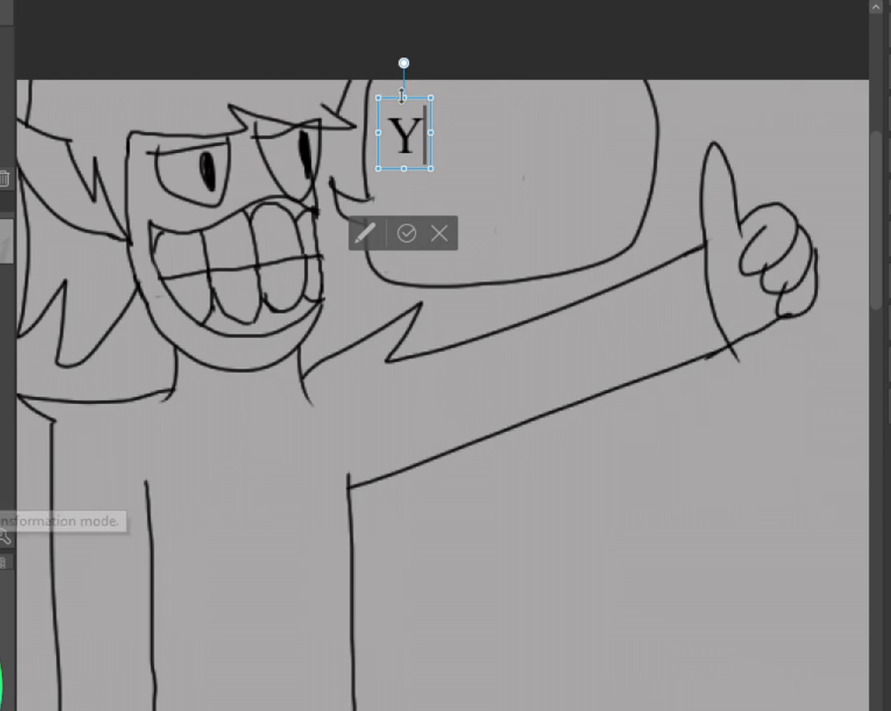
pyautogui.moveTo(422, 96)
pyautogui.mouseDown()
pyautogui.moveTo(420, 87)
pyautogui.moveTo(442, 87)
pyautogui.moveTo(413, 86)
pyautogui.mouseUp()
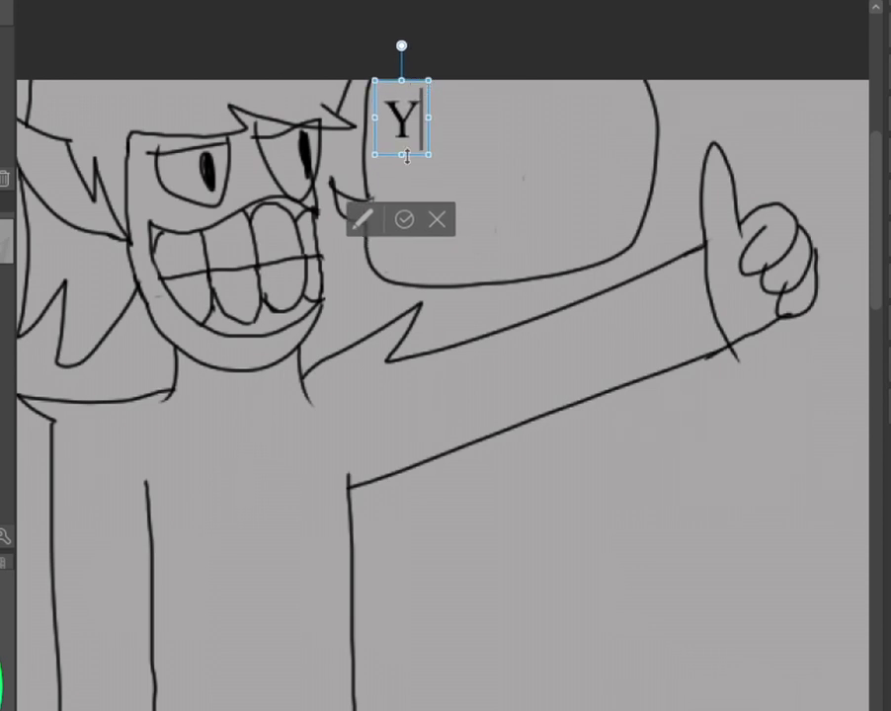
pyautogui.write('ou di')
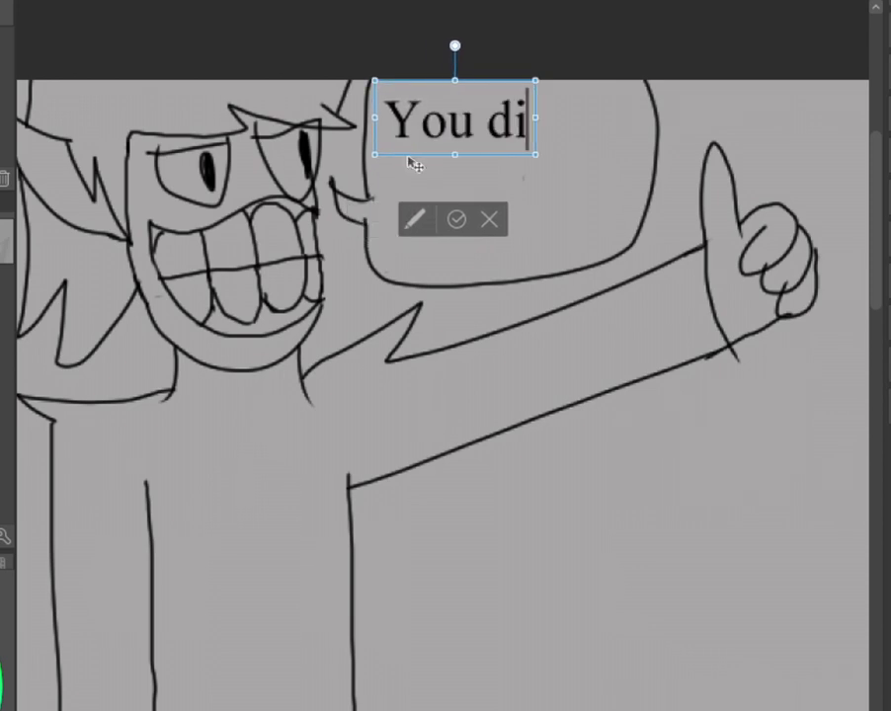
pyautogui.write('d')
pyautogui.press('Return')
pyautogui.write('go')
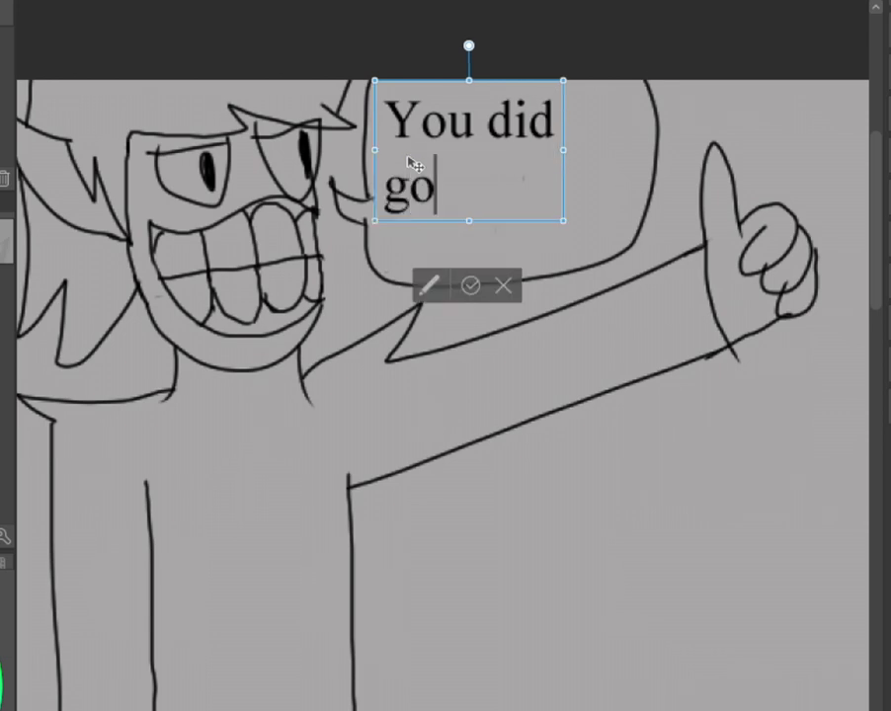
pyautogui.write('od')
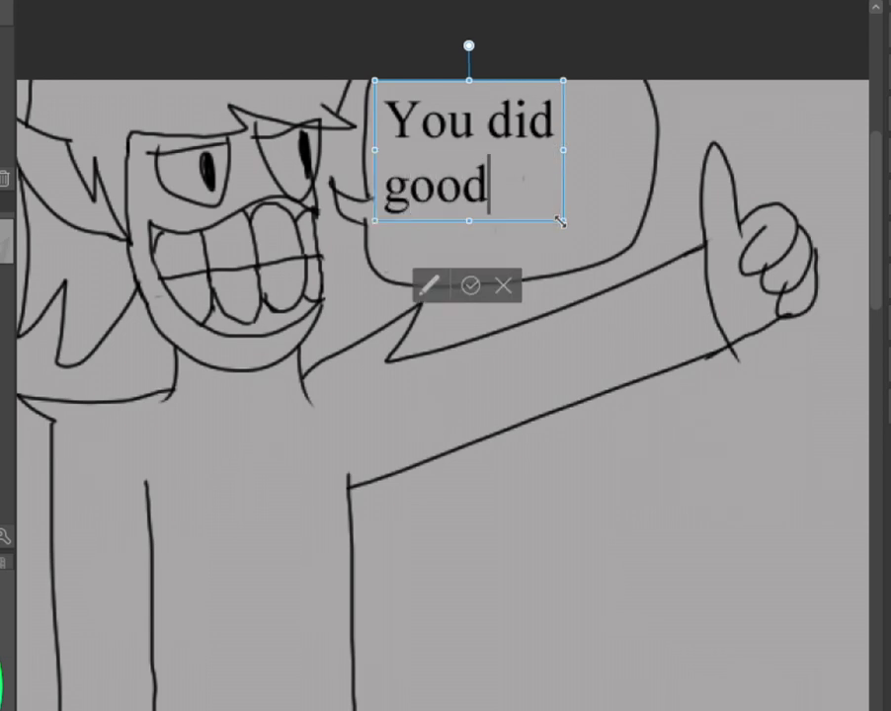
# Enlarge the text to fill more of the speech bubble and end it with a period after "good".
pyautogui.moveTo(560, 221); pyautogui.dragTo(625, 259)
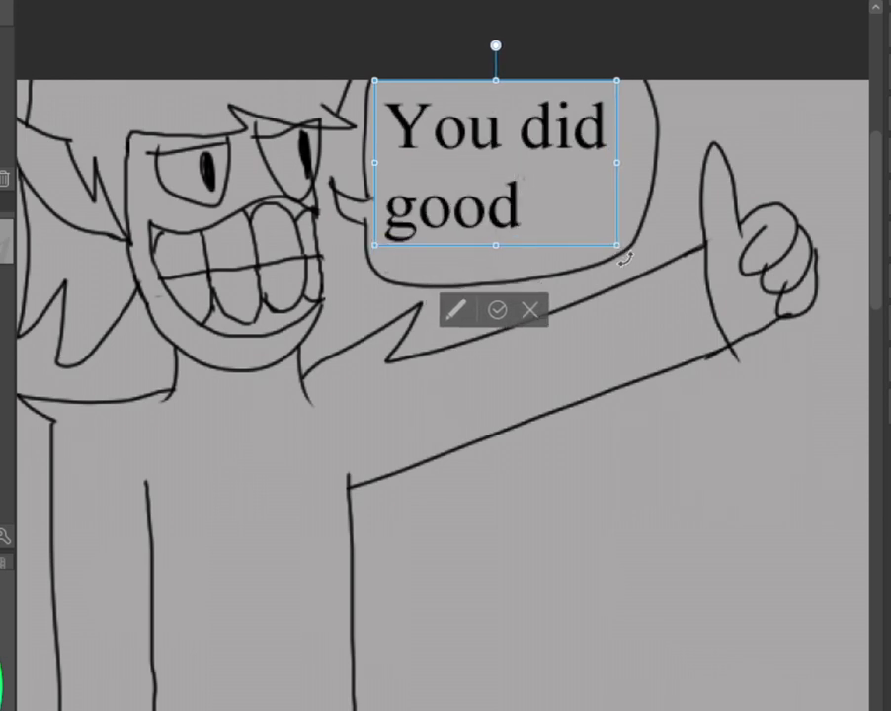
pyautogui.write('.')
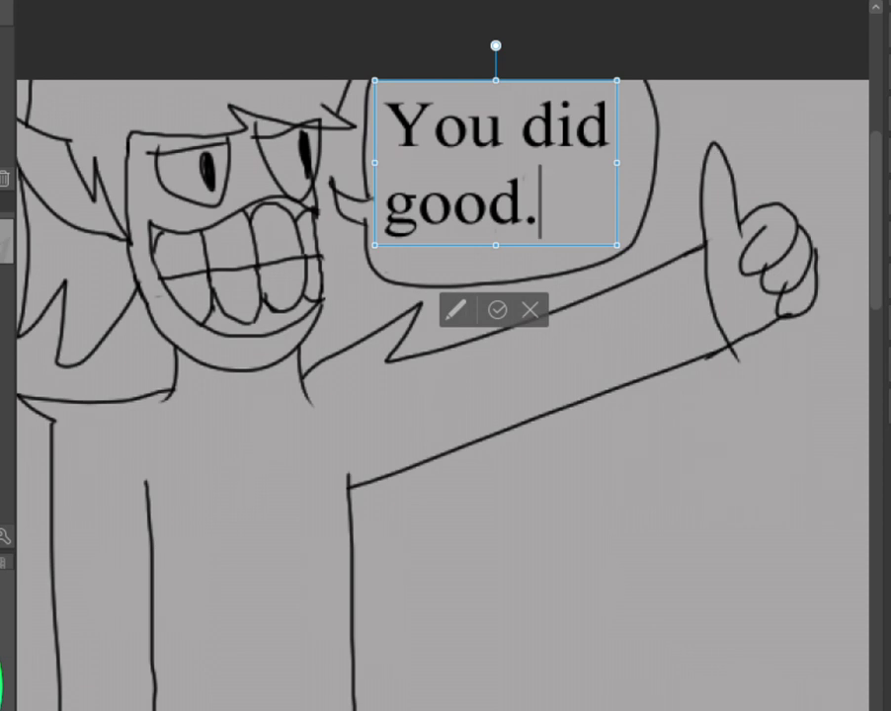
pyautogui.write('p')
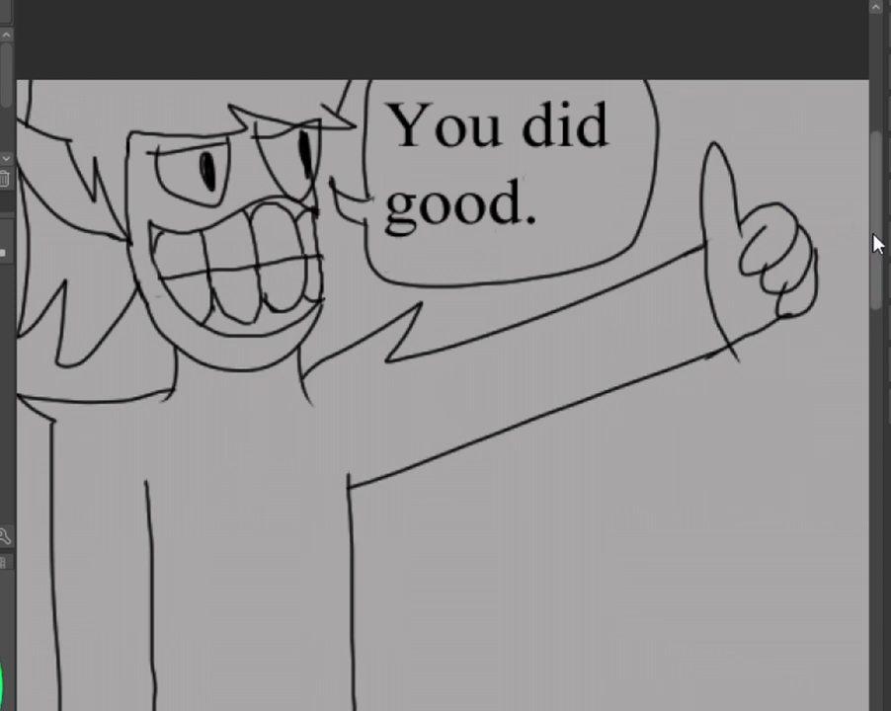
# Draw a shallow curved line across the base of the neck, joining its two sides.
pyautogui.moveTo(875, 242); pyautogui.dragTo(870, 305)
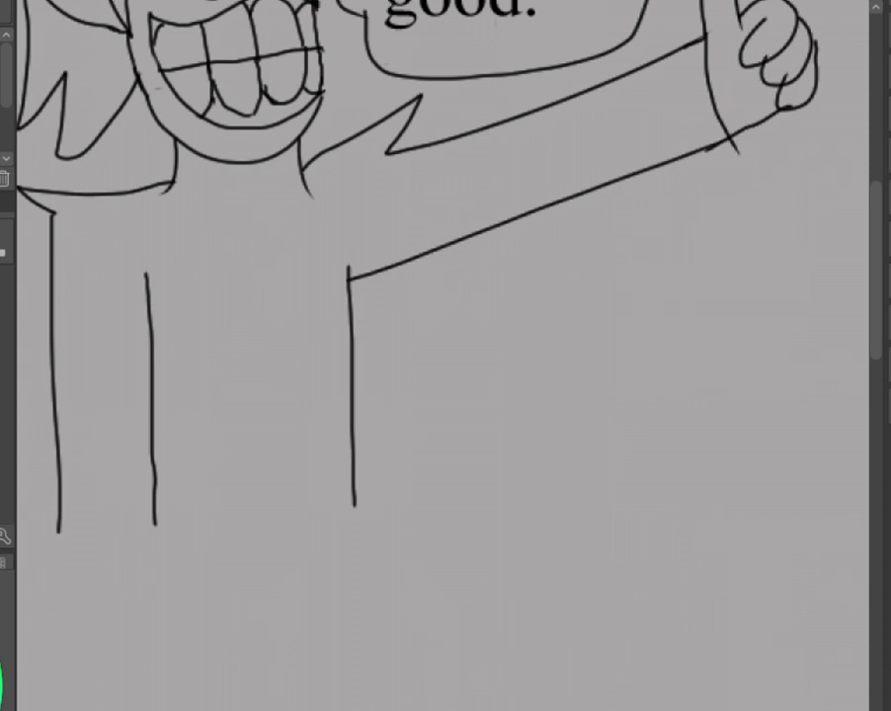
pyautogui.hscroll(-5, 444, 356)
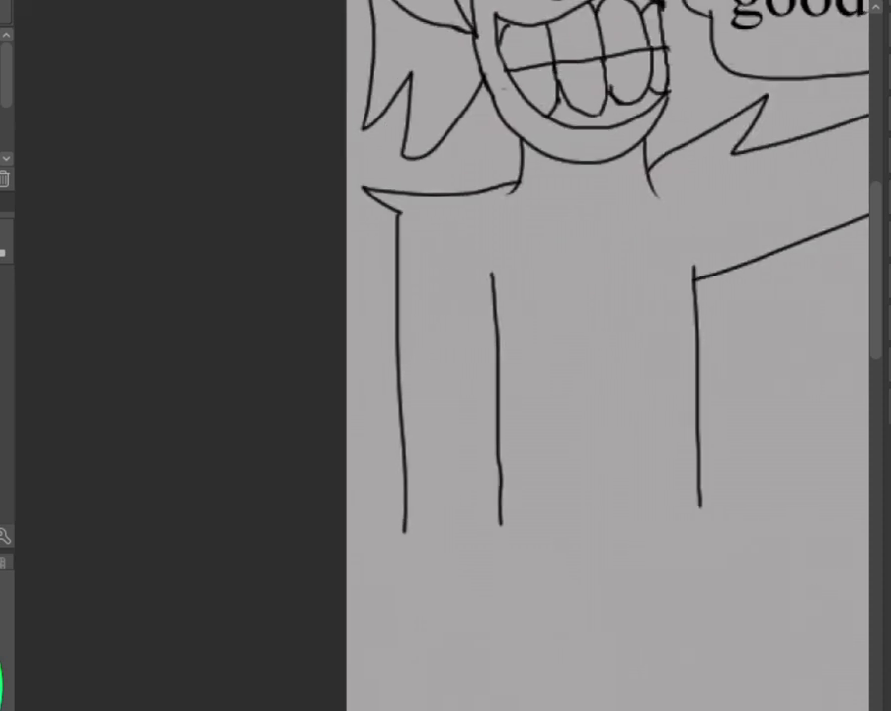
pyautogui.hscroll(3, 628, 425)
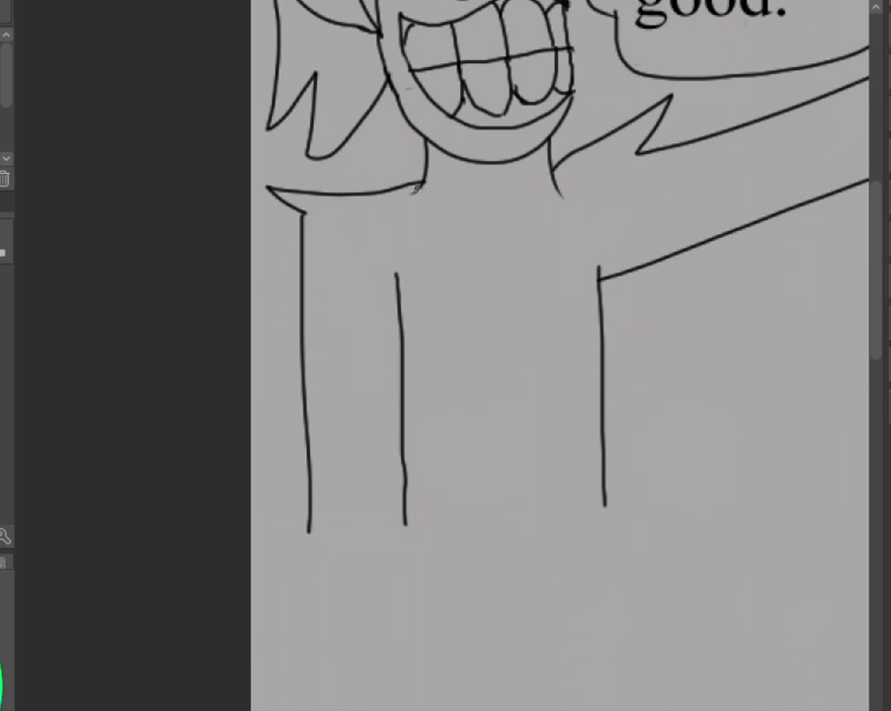
pyautogui.moveTo(415, 193)
pyautogui.mouseDown()
pyautogui.moveTo(467, 203)
pyautogui.moveTo(556, 186)
pyautogui.moveTo(512, 274)
pyautogui.mouseUp()
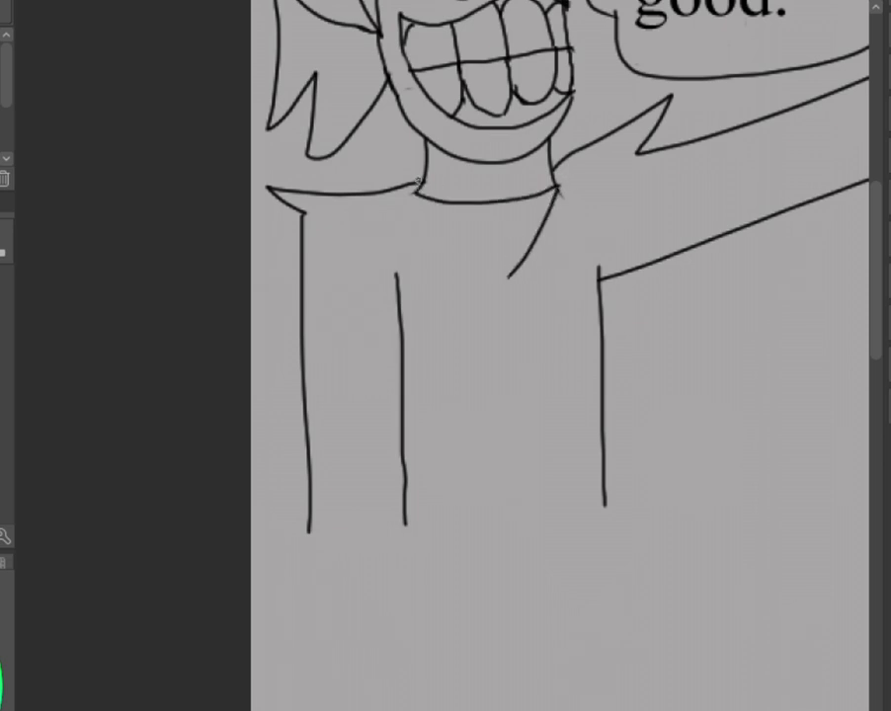
pyautogui.hotkey('ctrl', 'z')
pyautogui.hotkey('ctrl', 'z')
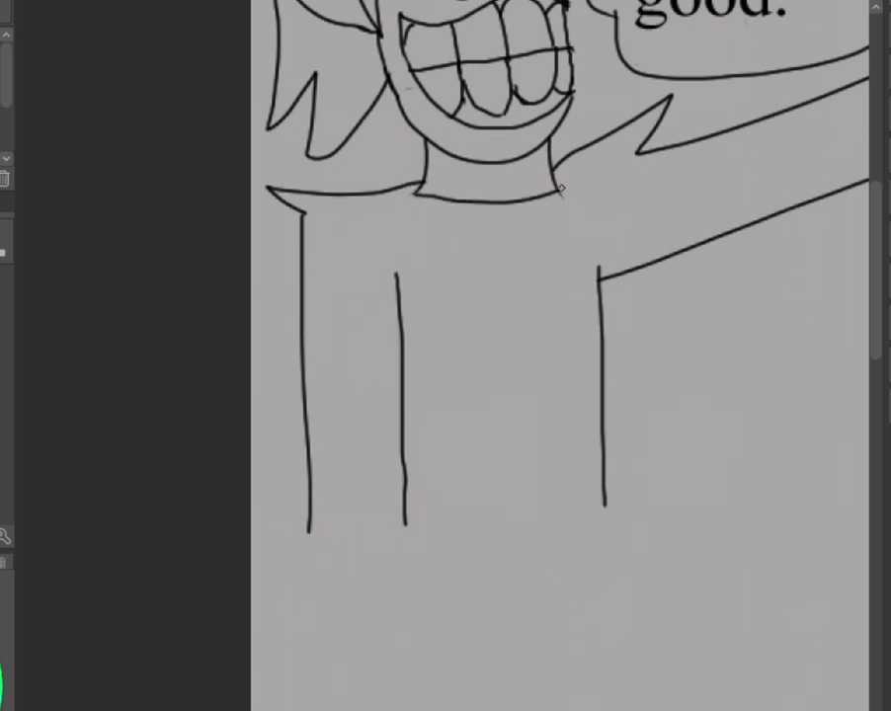
pyautogui.moveTo(558, 190)
pyautogui.mouseDown()
pyautogui.moveTo(505, 200)
pyautogui.moveTo(418, 194)
pyautogui.moveTo(448, 218)
pyautogui.mouseUp()
pyautogui.hotkey('ctrl', 'z')
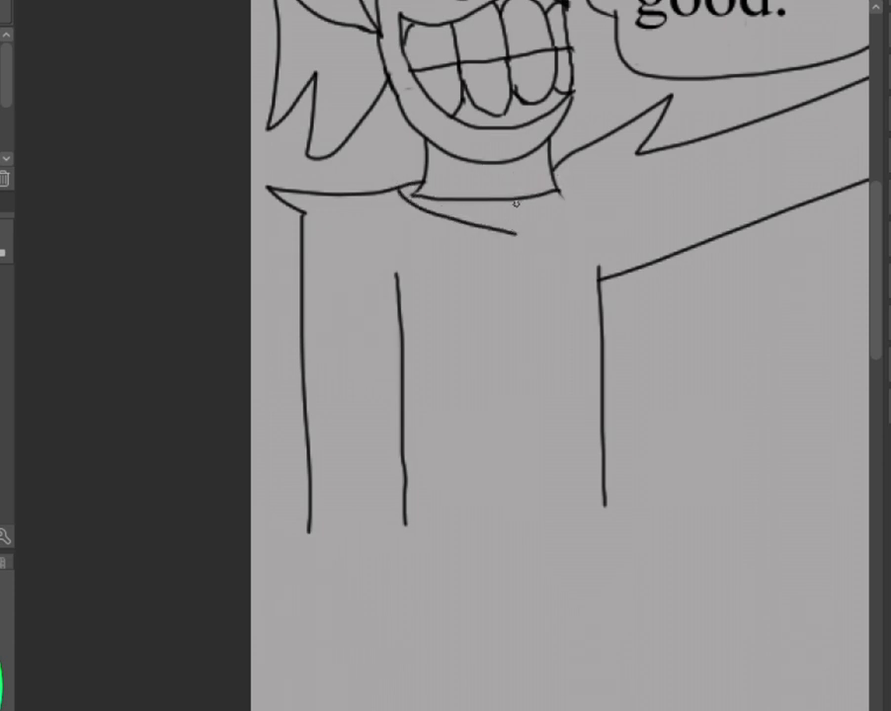
# Try a deep V-shaped neckline from the shoulder lines down to the chest, and undo it.
pyautogui.moveTo(398, 193); pyautogui.dragTo(463, 267)
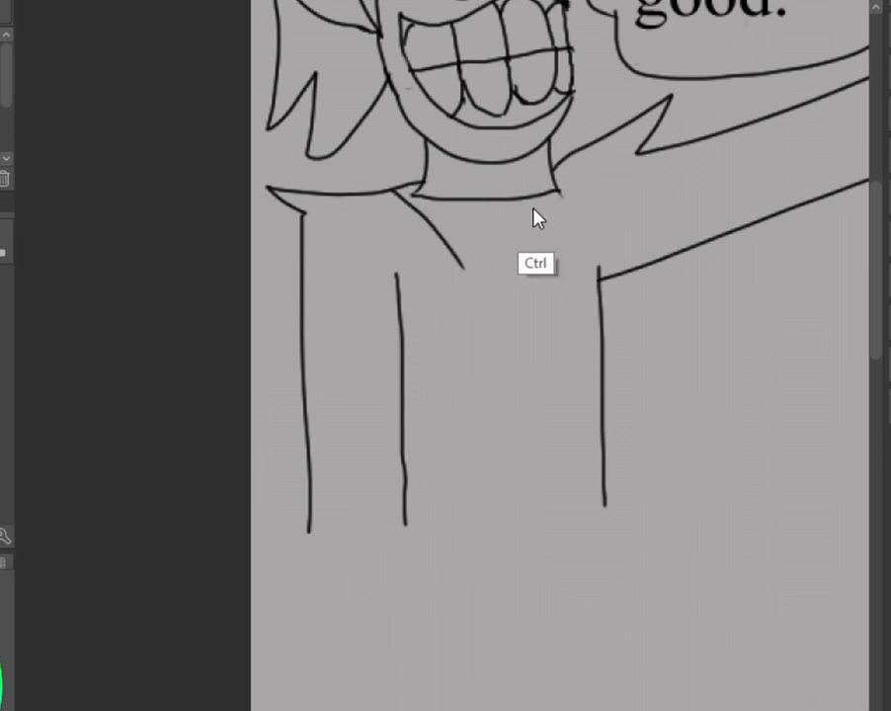
pyautogui.moveTo(459, 262)
pyautogui.mouseDown()
pyautogui.moveTo(510, 284)
pyautogui.moveTo(574, 156)
pyautogui.mouseUp()
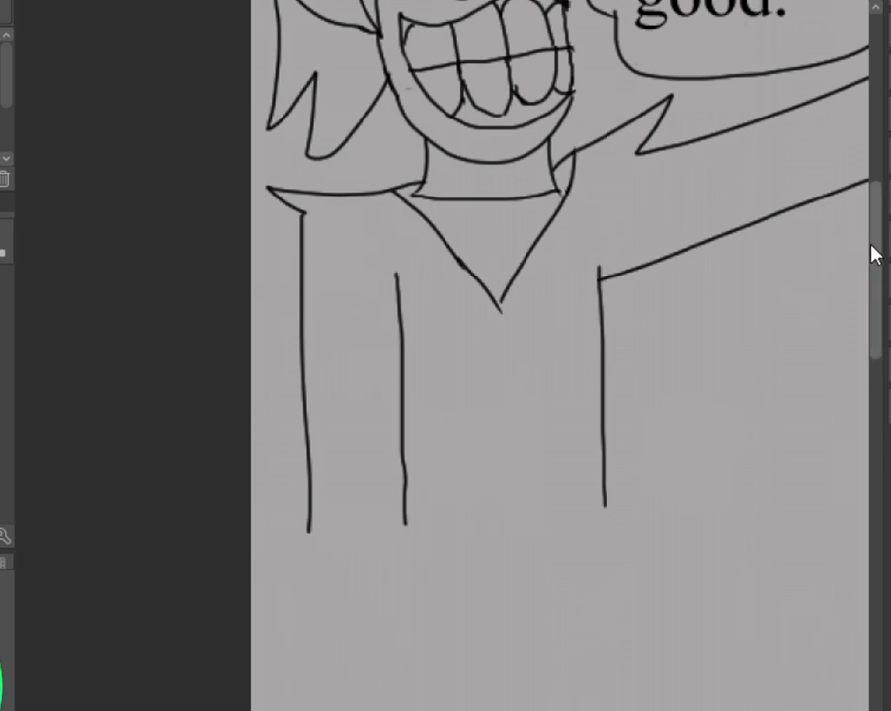
pyautogui.moveTo(870, 251); pyautogui.dragTo(868, 217)
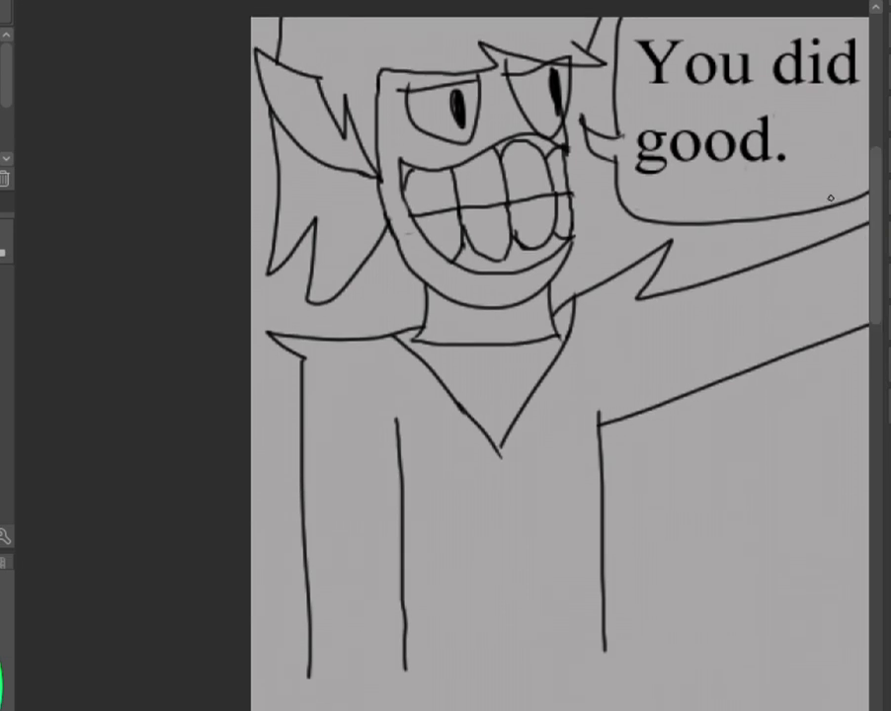
pyautogui.hotkey('ctrl', 'z')
pyautogui.hotkey('ctrl', 'z')
pyautogui.hotkey('ctrl', 'z')
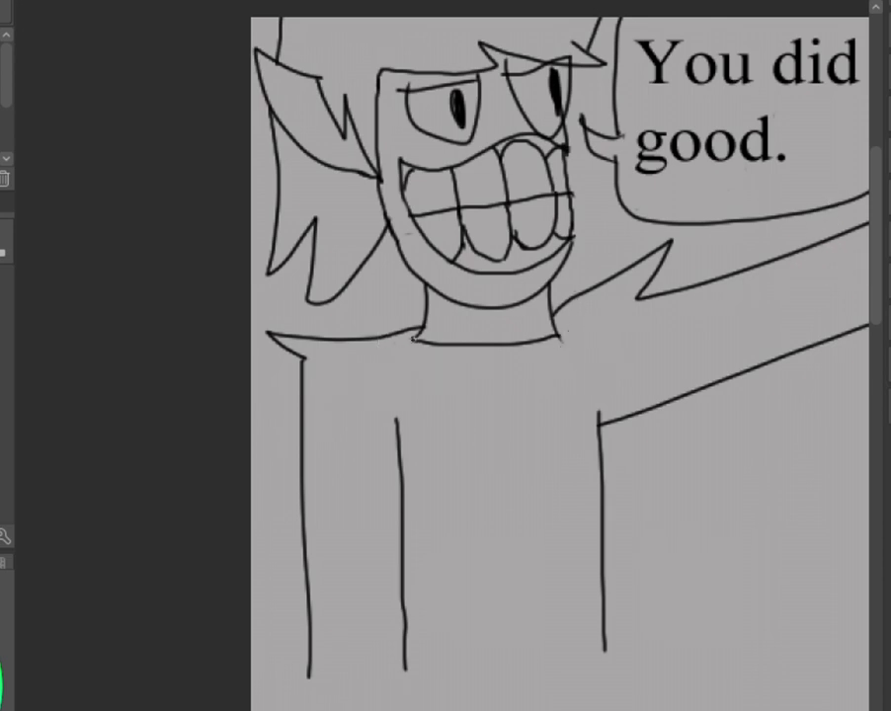
# Try a smaller V-shaped neckline starting from the two ends of the neck's base line, and undo it.
pyautogui.moveTo(412, 340); pyautogui.dragTo(527, 458)
pyautogui.hotkey('ctrl', 'z')
pyautogui.moveTo(413, 341); pyautogui.dragTo(490, 421)
pyautogui.moveTo(560, 339); pyautogui.dragTo(488, 421)
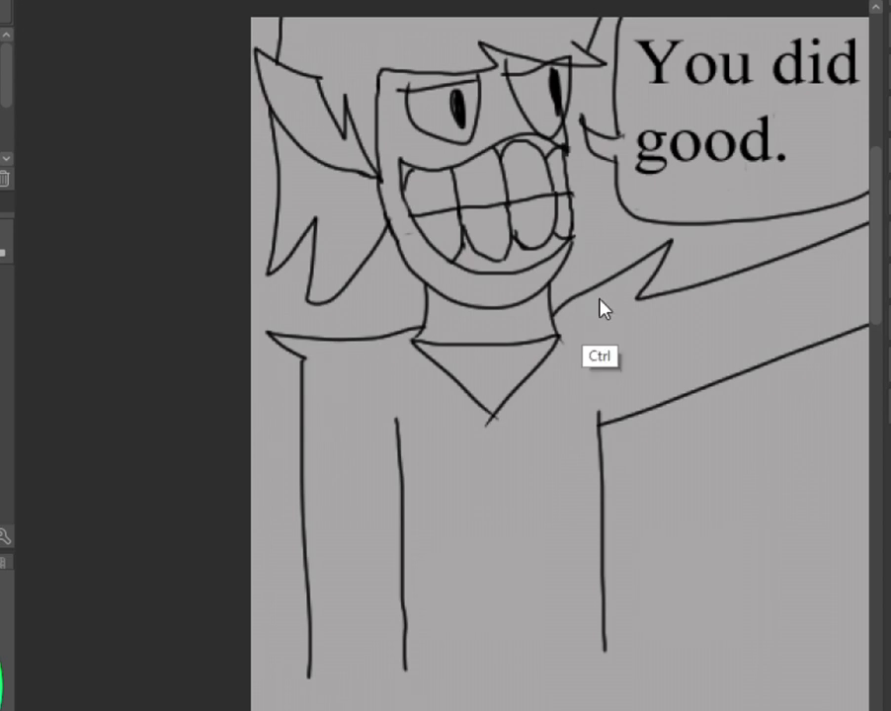
pyautogui.hotkey('ctrl', 'z')
pyautogui.hotkey('ctrl', 'z')
pyautogui.hotkey('ctrl', 'z')
pyautogui.hotkey('ctrl', 'z')
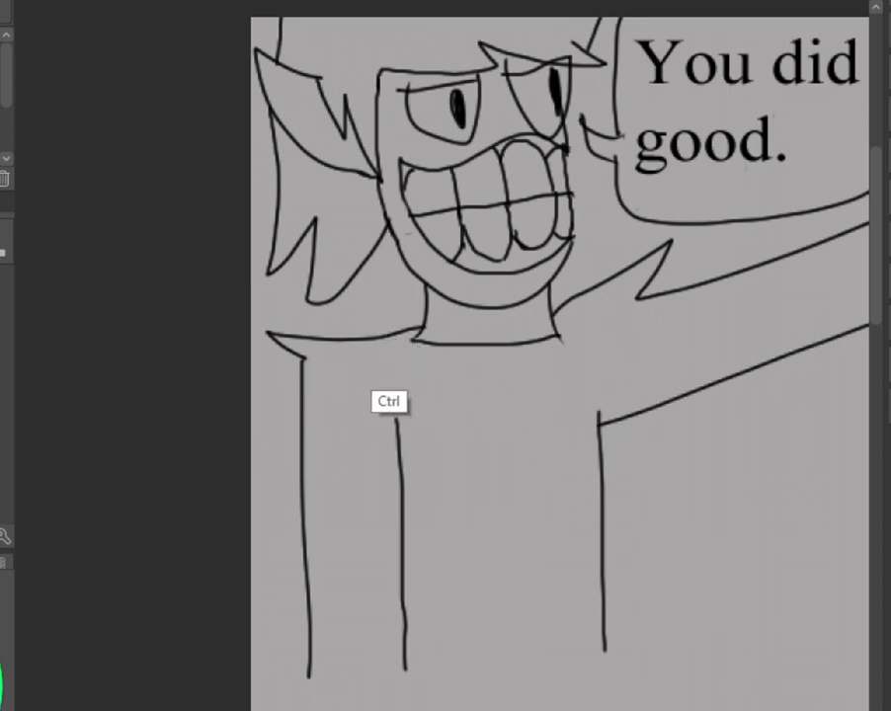
# Draw a wide V-shaped neckline from both shoulder lines to a point on the middle of the chest.
pyautogui.moveTo(394, 336)
pyautogui.mouseDown()
pyautogui.moveTo(450, 395)
pyautogui.moveTo(484, 432)
pyautogui.mouseUp()
pyautogui.moveTo(575, 296)
pyautogui.mouseDown()
pyautogui.moveTo(493, 458)
pyautogui.moveTo(598, 290)
pyautogui.mouseUp()
pyautogui.hotkey('ctrl', 'z')
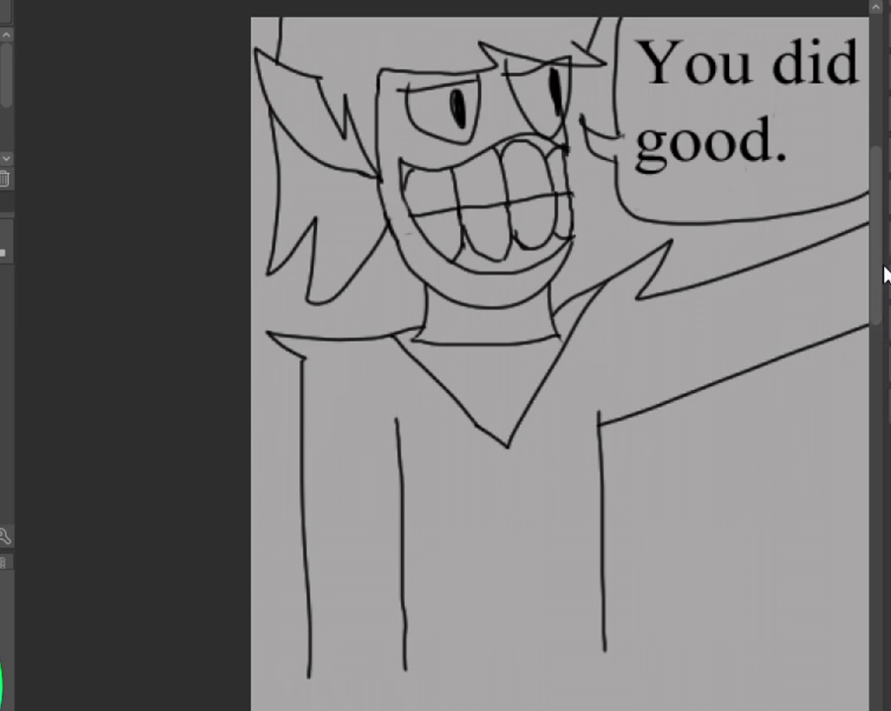
pyautogui.moveTo(877, 298)
pyautogui.mouseDown()
pyautogui.moveTo(876, 334)
pyautogui.moveTo(874, 285)
pyautogui.mouseUp()
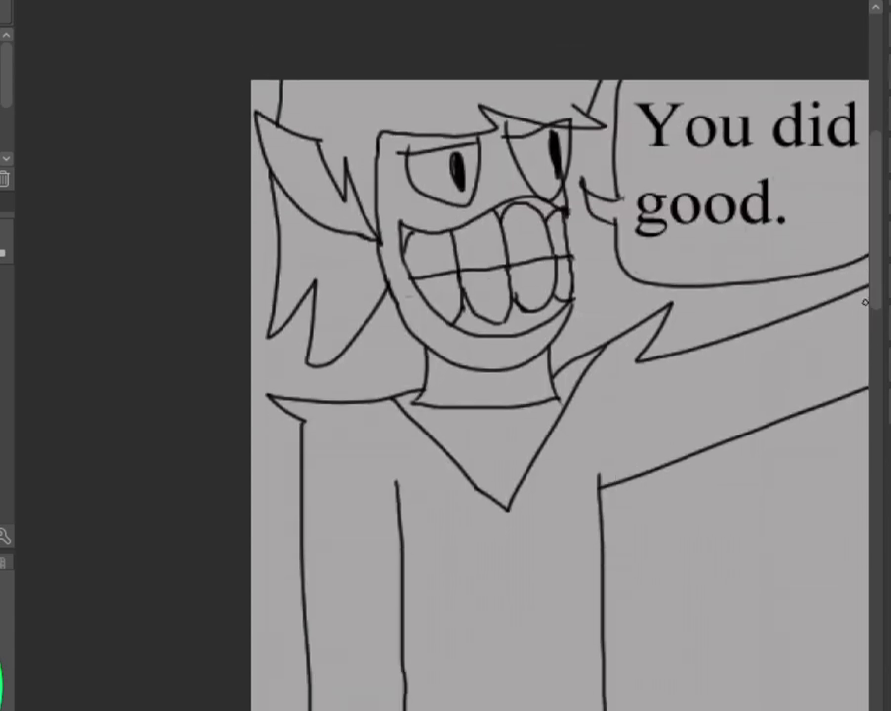
# Replace the wide neckline with a narrower V running from both ends of the neck's base line to the middle of the chest.
pyautogui.hotkey('ctrl', 'z')
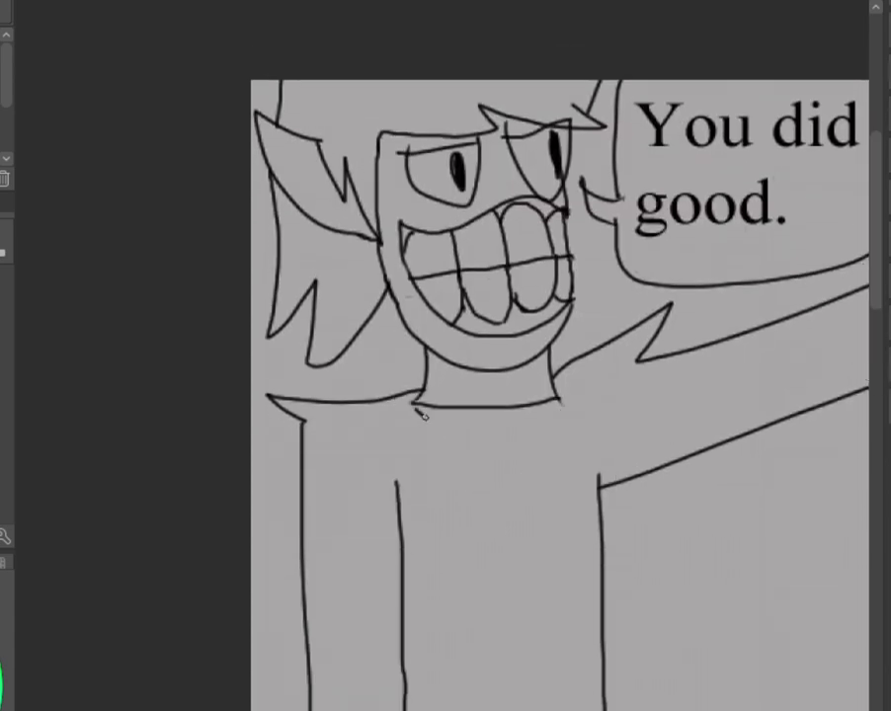
pyautogui.moveTo(413, 403); pyautogui.dragTo(477, 468)
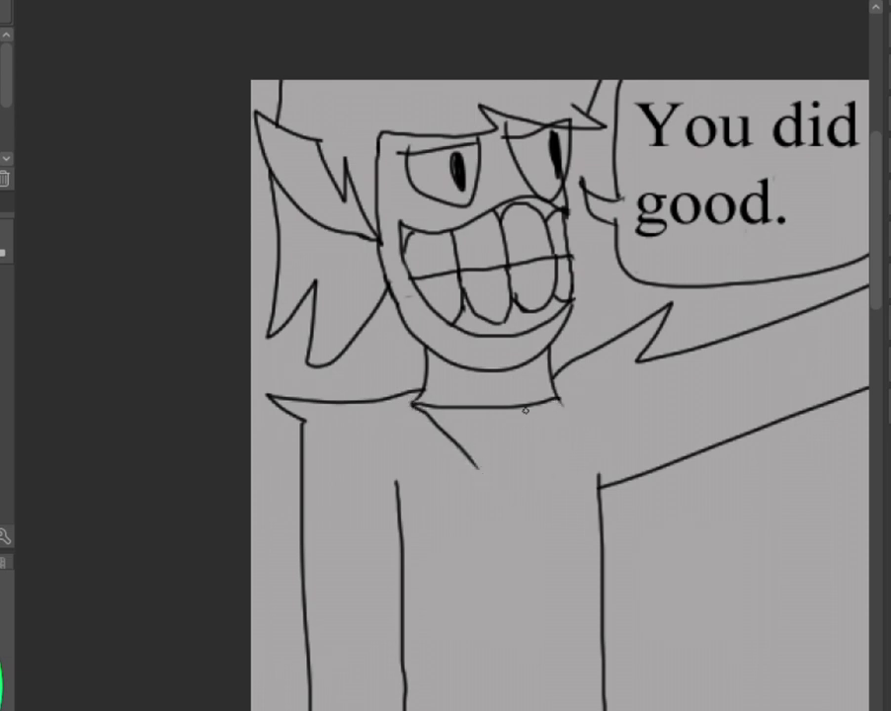
pyautogui.hotkey('ctrl', 'z')
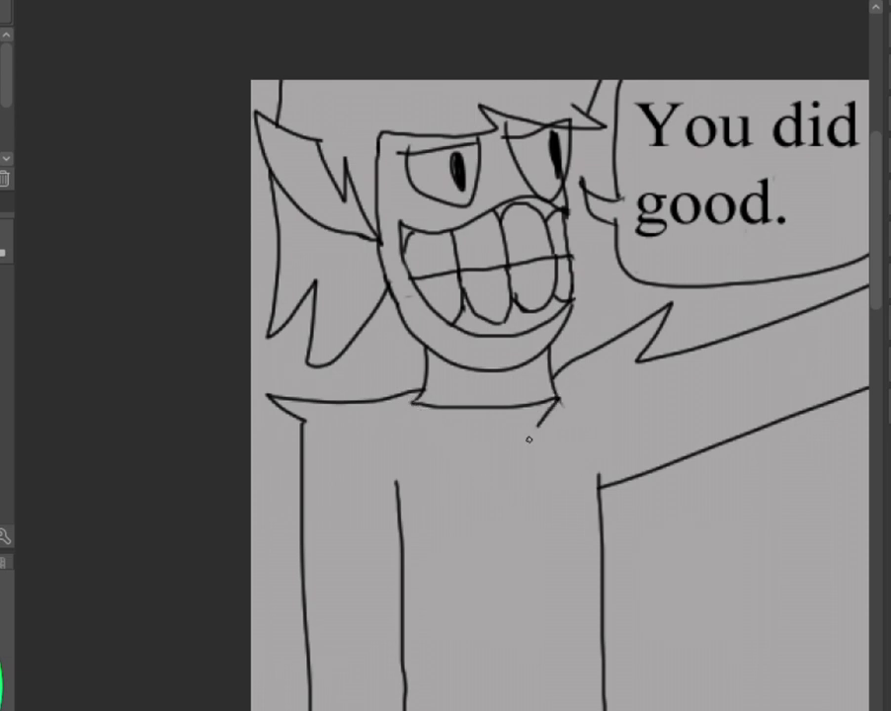
pyautogui.moveTo(558, 400); pyautogui.dragTo(487, 506)
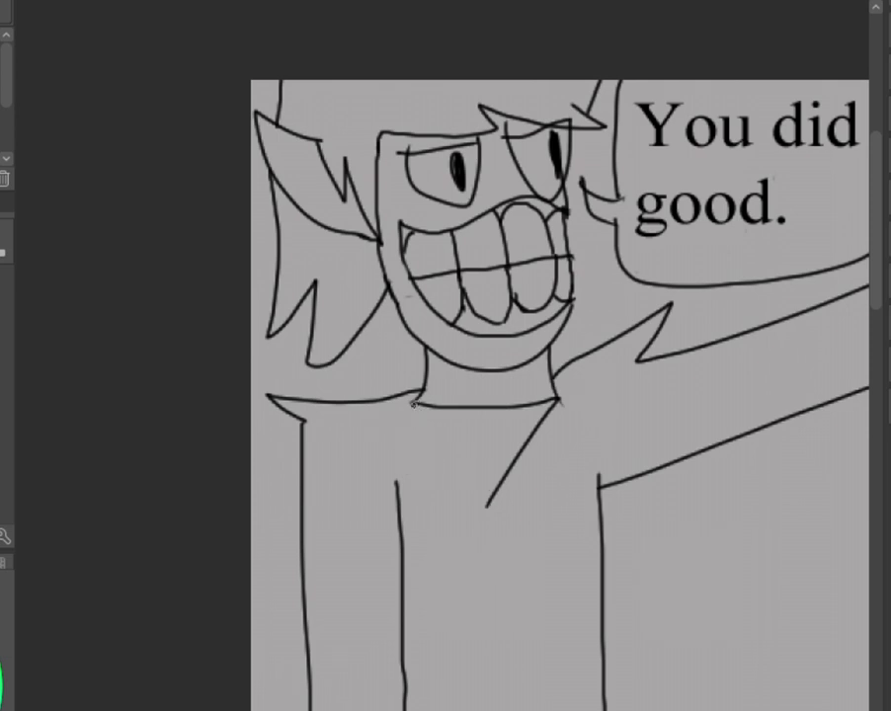
pyautogui.moveTo(413, 403)
pyautogui.mouseDown()
pyautogui.moveTo(460, 450)
pyautogui.moveTo(489, 499)
pyautogui.mouseUp()
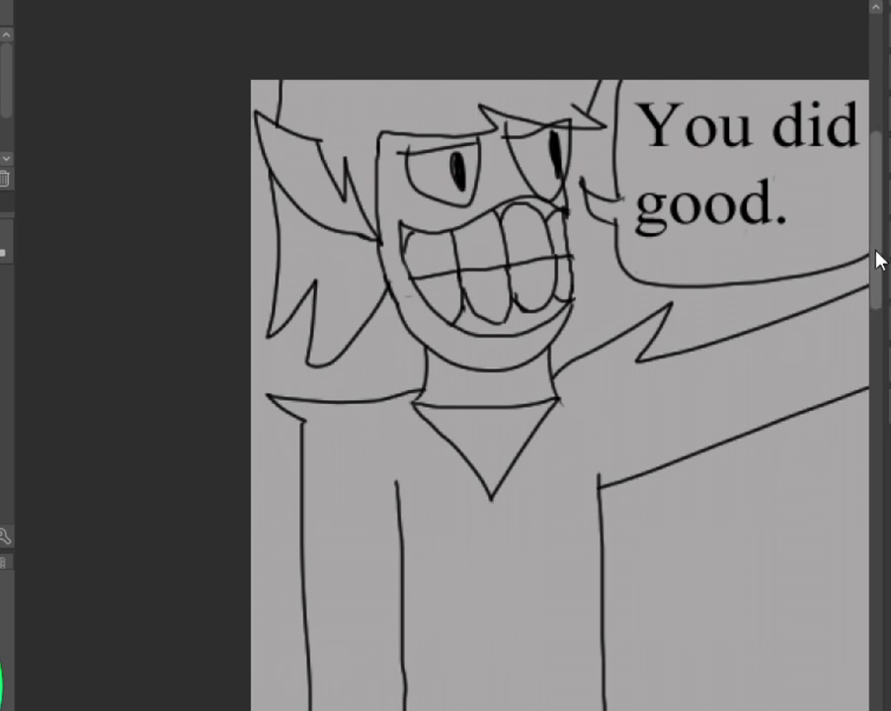
# Draw a large tilted oval for a second character's head in the empty area below the first character.
pyautogui.scroll(-6, 877, 259)
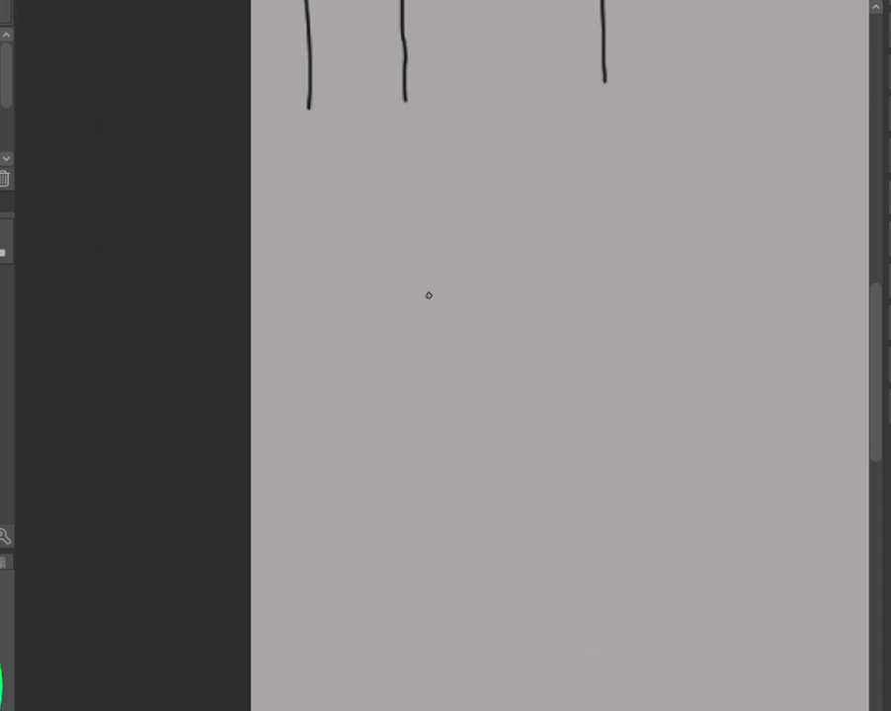
pyautogui.press('ctrl')
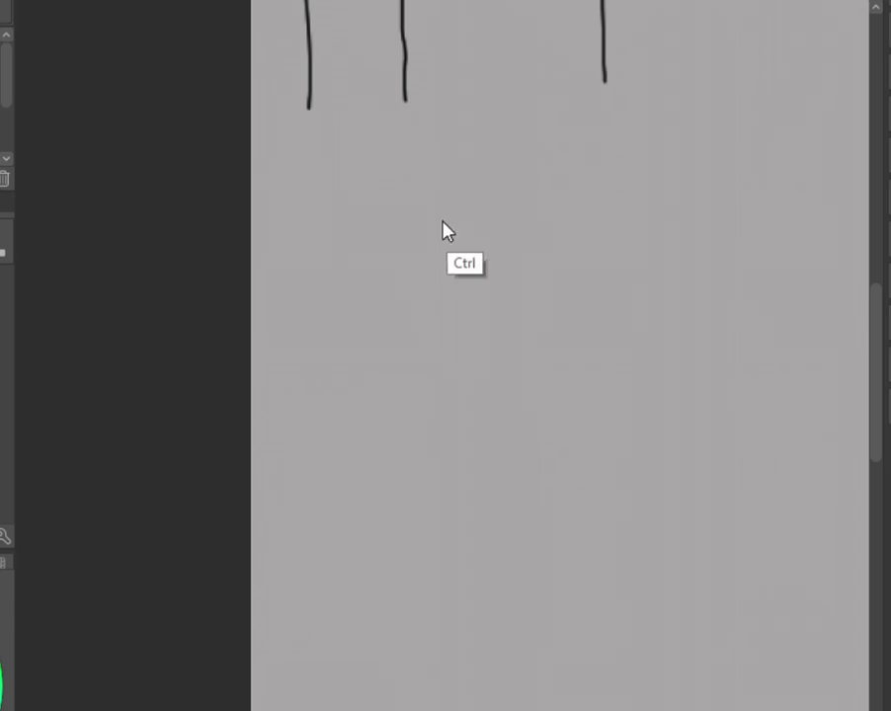
pyautogui.moveTo(431, 235)
pyautogui.mouseDown()
pyautogui.moveTo(369, 452)
pyautogui.moveTo(401, 246)
pyautogui.moveTo(332, 440)
pyautogui.moveTo(415, 246)
pyautogui.mouseUp()
pyautogui.press('ctrl')
pyautogui.hotkey('ctrl', 'z')
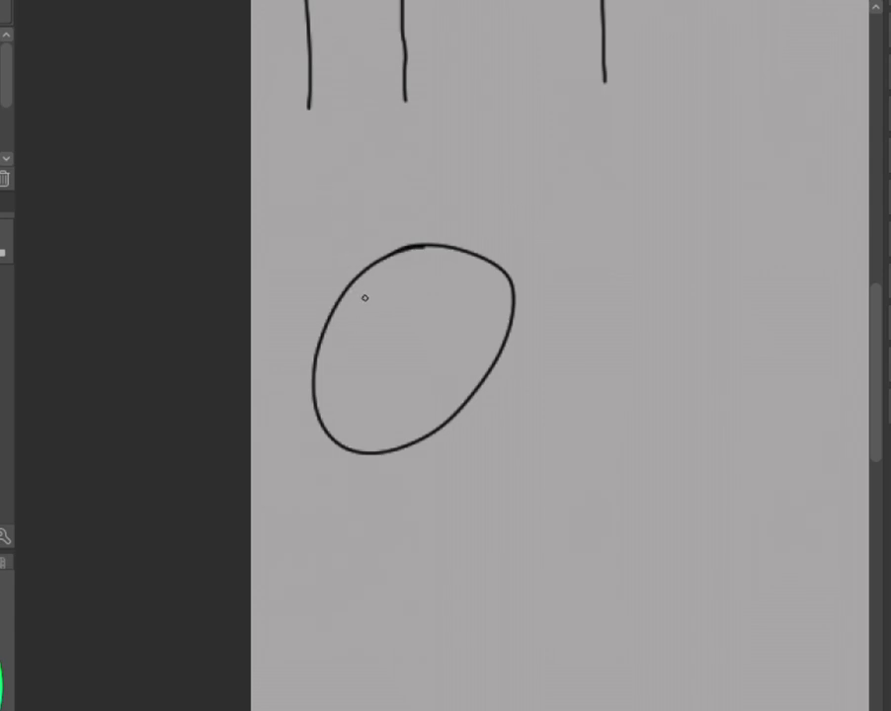
# Draw two round eyes with narrow filled black pupils inside the second character's head.
pyautogui.moveTo(372, 297); pyautogui.dragTo(359, 372)
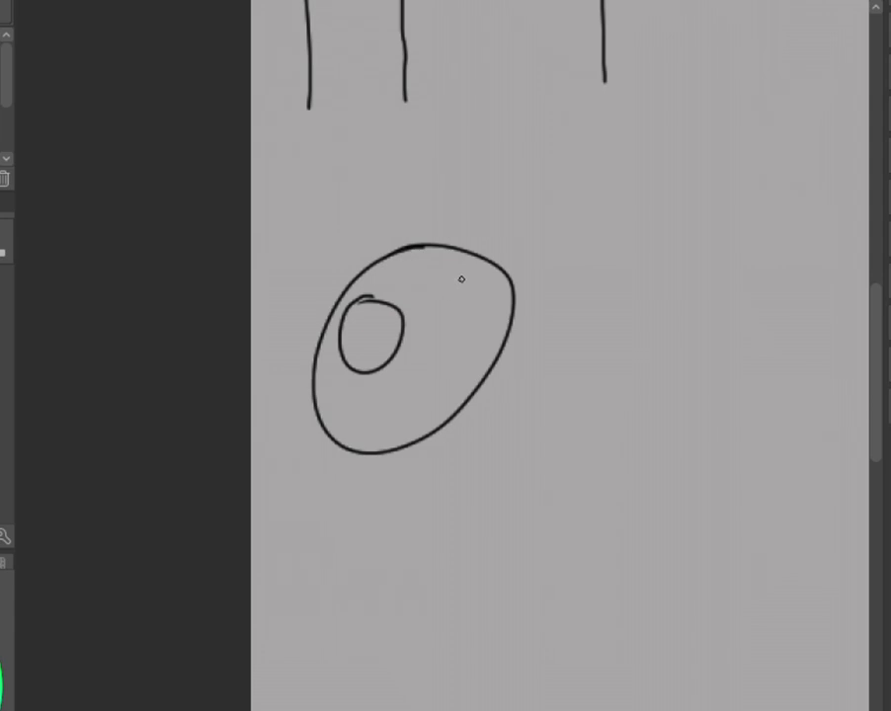
pyautogui.moveTo(468, 281)
pyautogui.mouseDown()
pyautogui.moveTo(430, 295)
pyautogui.moveTo(466, 279)
pyautogui.moveTo(469, 337)
pyautogui.moveTo(465, 313)
pyautogui.mouseUp()
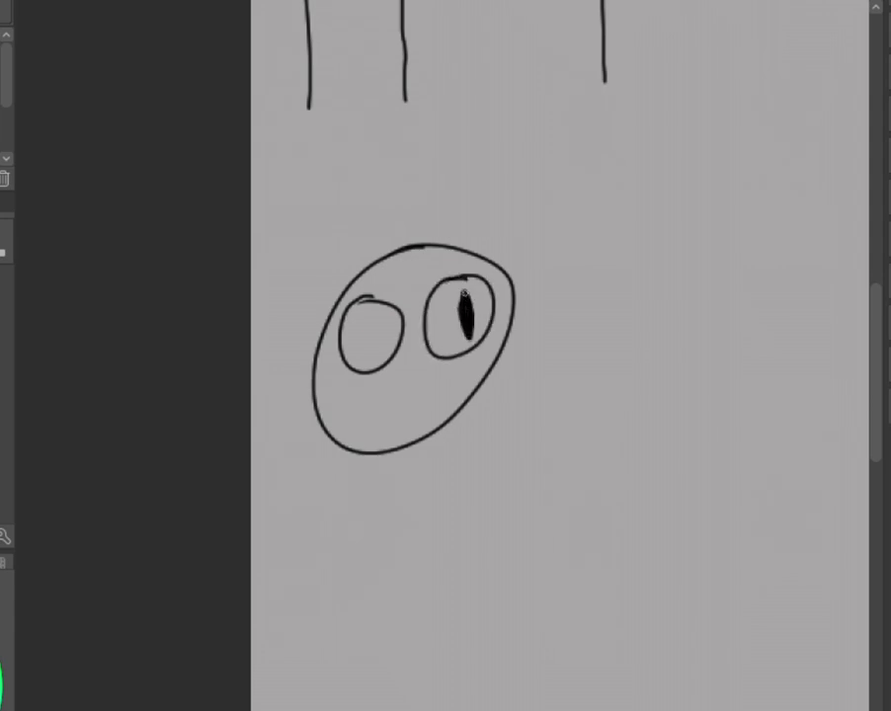
pyautogui.moveTo(384, 340); pyautogui.dragTo(380, 322)
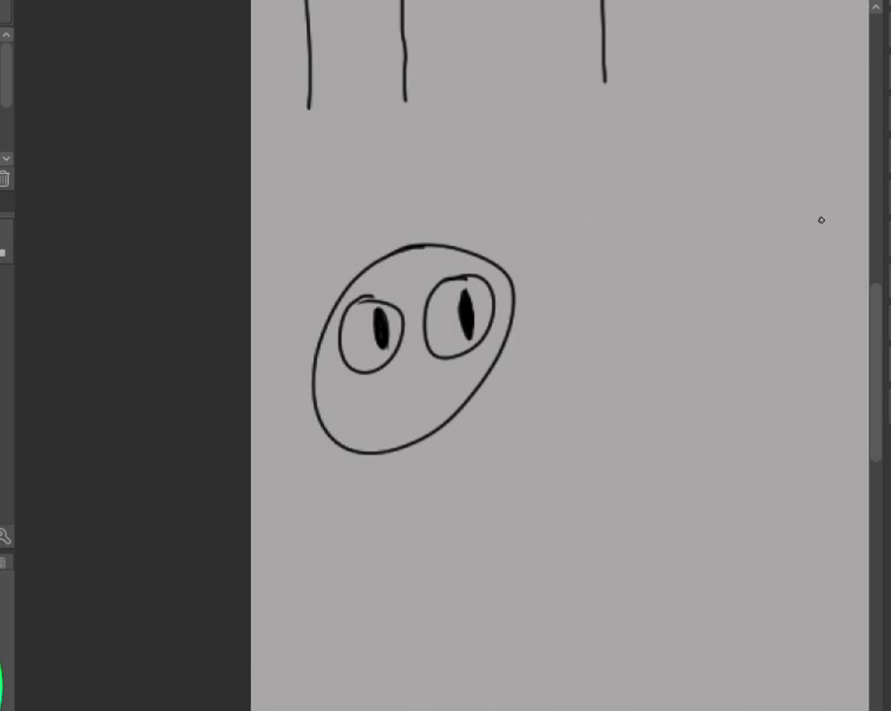
# Try a mouth made of short, slanted strokes beneath the second character's eyes, and undo it.
pyautogui.moveTo(877, 318); pyautogui.dragTo(878, 334)
pyautogui.moveTo(361, 320); pyautogui.dragTo(420, 314)
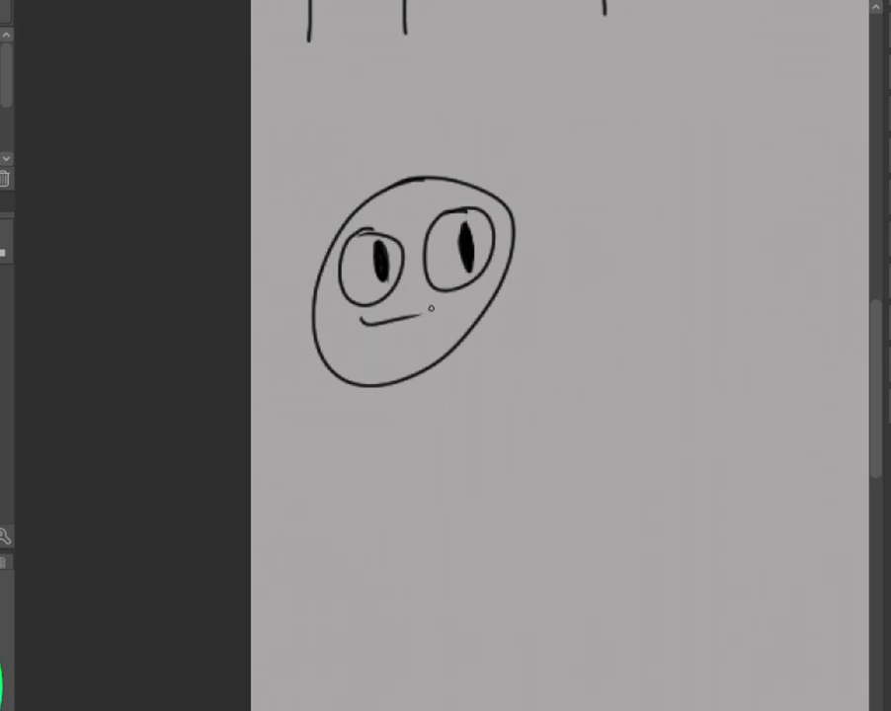
pyautogui.moveTo(437, 312)
pyautogui.mouseDown()
pyautogui.moveTo(484, 296)
pyautogui.moveTo(472, 295)
pyautogui.mouseUp()
pyautogui.hotkey('ctrl', 'z')
pyautogui.hotkey('ctrl', 'z')
pyautogui.moveTo(395, 314); pyautogui.dragTo(427, 306)
pyautogui.hotkey('ctrl', 'z')
pyautogui.hotkey('ctrl', 'z')
pyautogui.moveTo(365, 322); pyautogui.dragTo(475, 301)
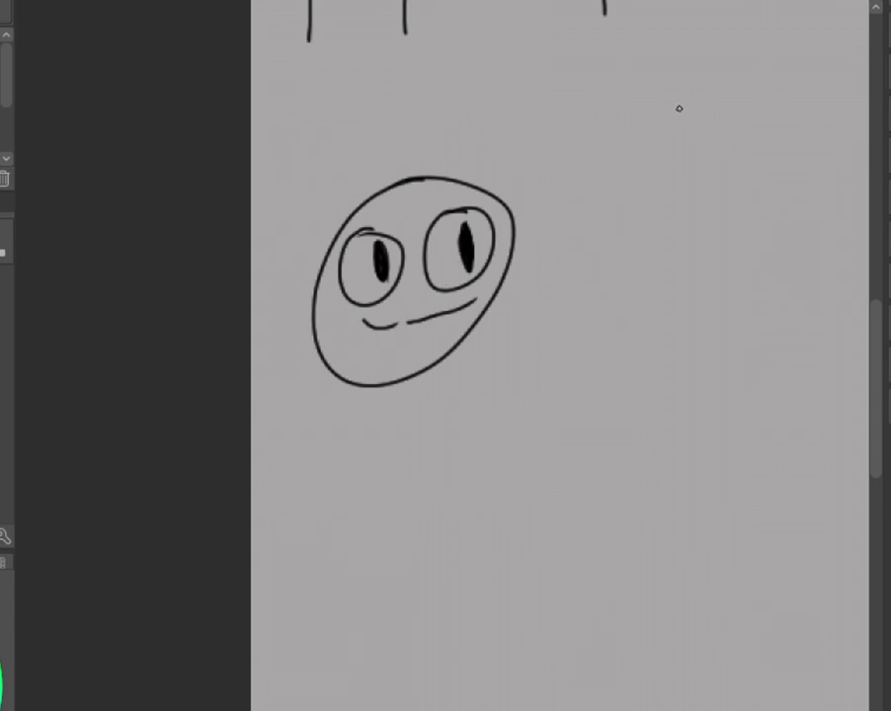
pyautogui.hotkey('ctrl', 'z')
pyautogui.hotkey('ctrl', 'z')
# Draw one wide curved smile beneath the second character's eyes and erase both pupils.
pyautogui.moveTo(332, 309)
pyautogui.mouseDown()
pyautogui.moveTo(348, 317)
pyautogui.moveTo(472, 303)
pyautogui.moveTo(491, 288)
pyautogui.mouseUp()
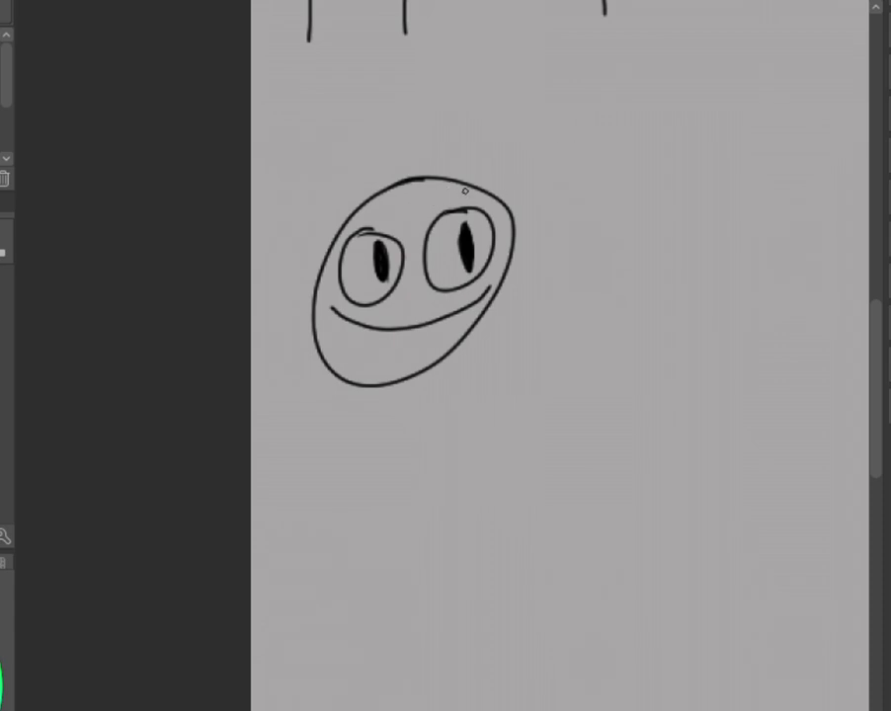
pyautogui.scroll(-3, 879, 322)
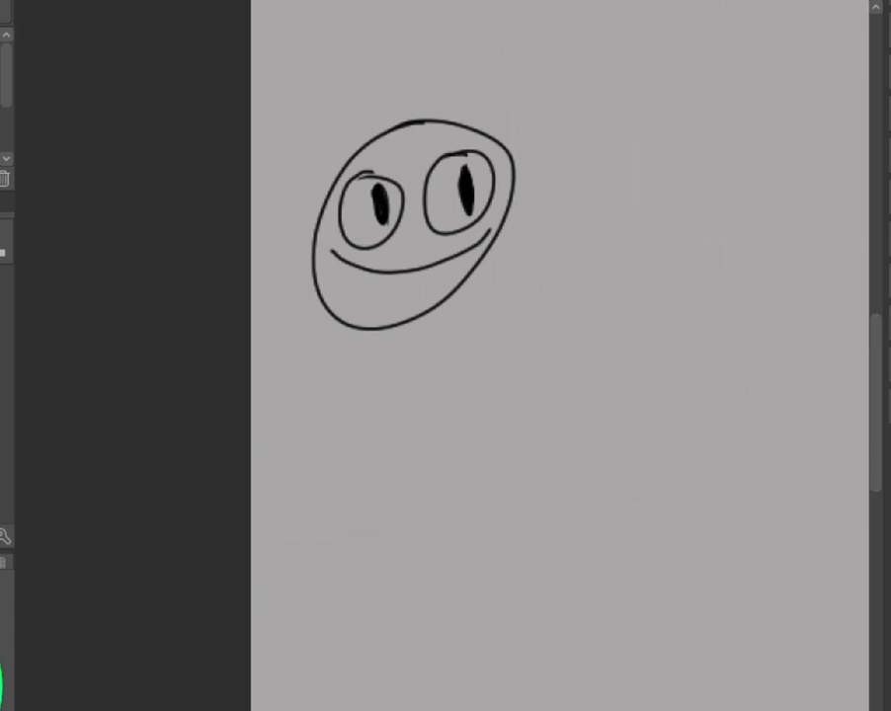
pyautogui.moveTo(379, 195); pyautogui.dragTo(380, 217)
pyautogui.moveTo(467, 167)
pyautogui.mouseDown()
pyautogui.moveTo(464, 200)
pyautogui.moveTo(468, 194)
pyautogui.mouseUp()
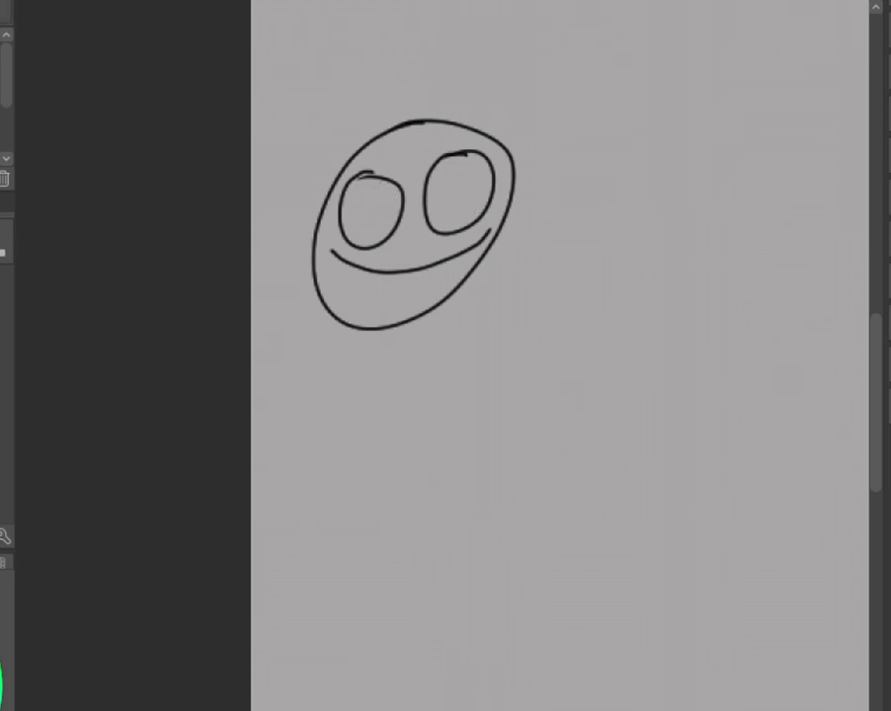
# Link the round eyes with a short bridge to form glasses, and draw two short neck lines beneath the head.
pyautogui.moveTo(400, 205); pyautogui.dragTo(425, 199)
pyautogui.moveTo(353, 324); pyautogui.dragTo(353, 341)
pyautogui.moveTo(465, 283); pyautogui.dragTo(465, 331)
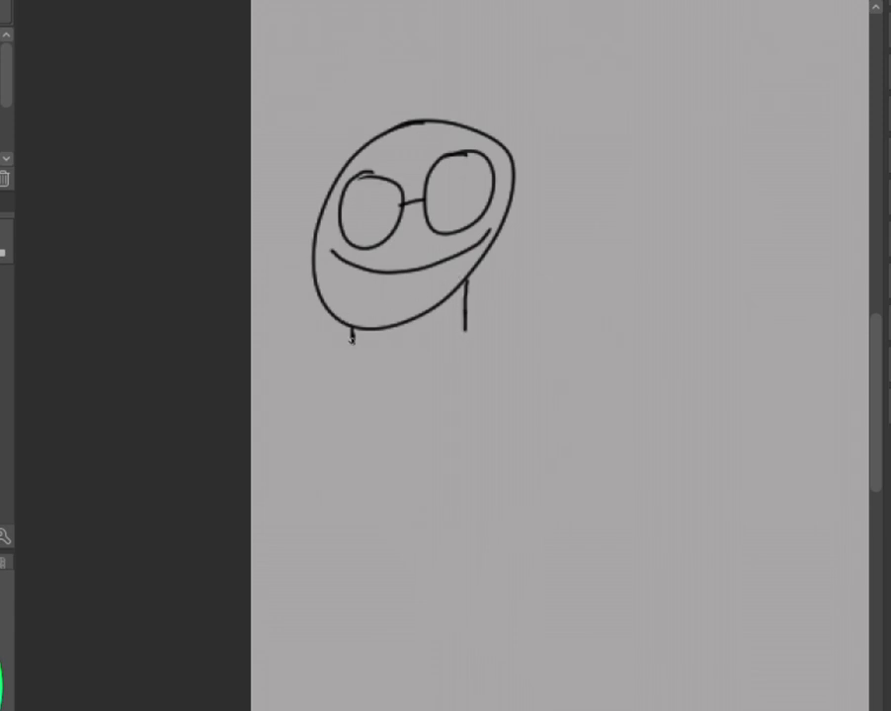
# Draw the left shoulder and arm, with a rounded outer line from the neck and a diagonal inner line.
pyautogui.moveTo(353, 341)
pyautogui.mouseDown()
pyautogui.moveTo(356, 533)
pyautogui.moveTo(398, 574)
pyautogui.mouseUp()
pyautogui.moveTo(351, 387); pyautogui.dragTo(461, 546)
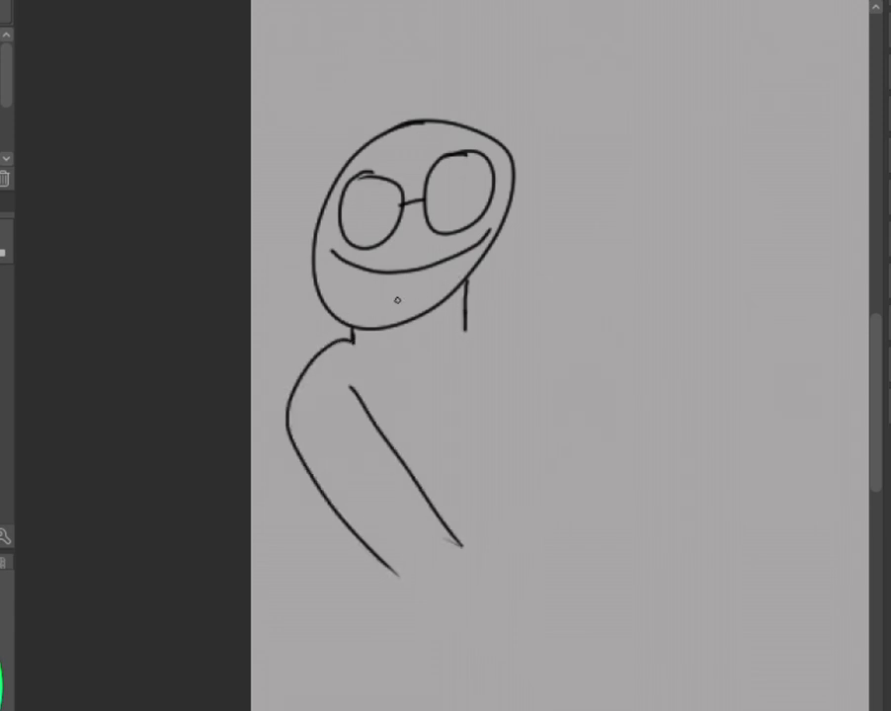
# Try several shoulder and outer arm lines from the right side of the neck, undoing each one.
pyautogui.moveTo(466, 329)
pyautogui.mouseDown()
pyautogui.moveTo(518, 361)
pyautogui.moveTo(582, 530)
pyautogui.mouseUp()
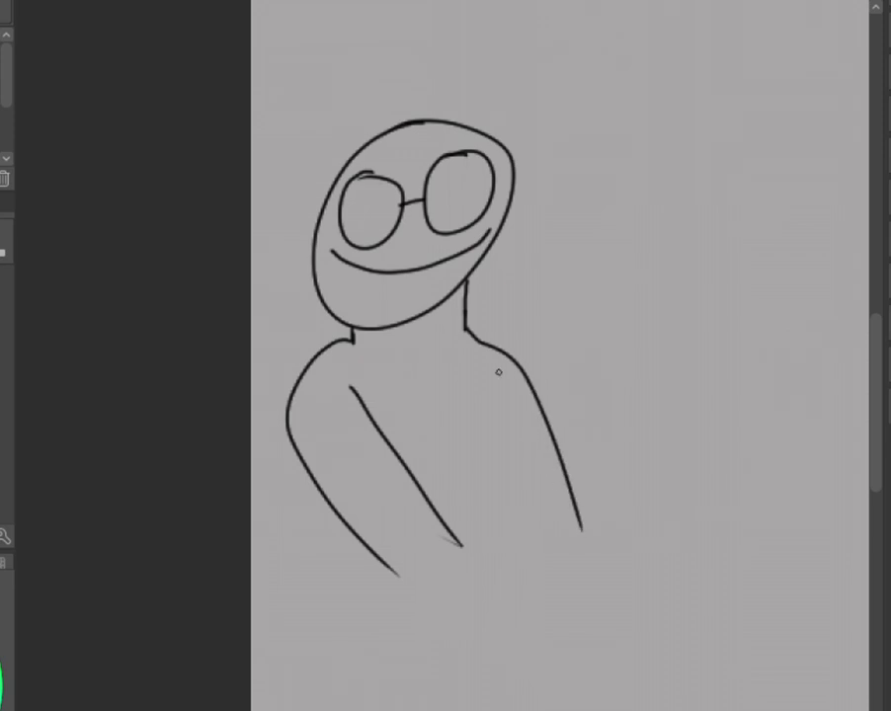
pyautogui.hotkey('ctrl', 'z')
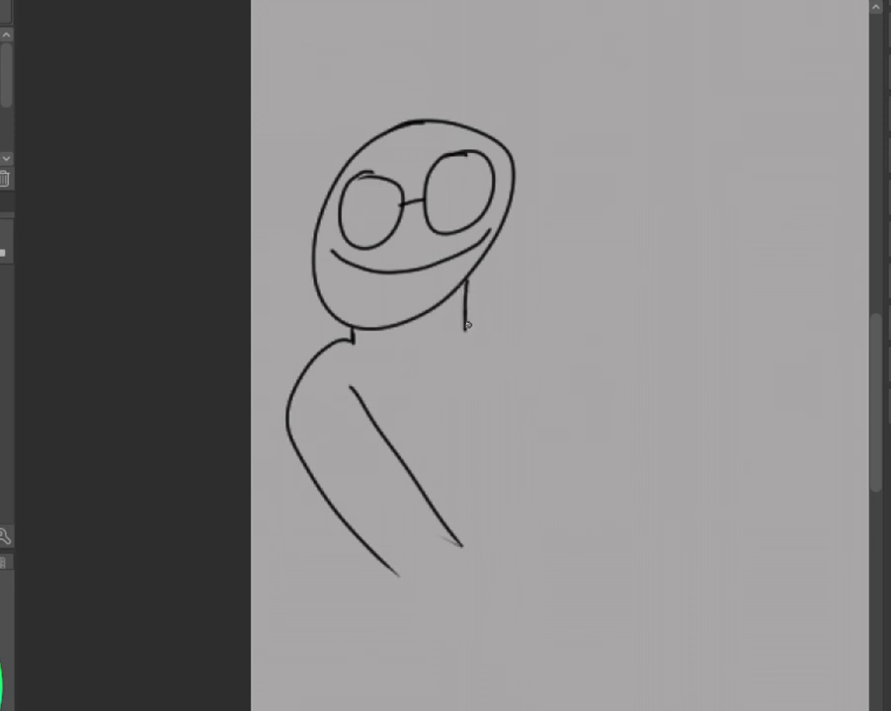
pyautogui.moveTo(466, 329)
pyautogui.mouseDown()
pyautogui.moveTo(493, 342)
pyautogui.moveTo(549, 480)
pyautogui.mouseUp()
pyautogui.hotkey('ctrl', 'z')
pyautogui.moveTo(467, 329)
pyautogui.mouseDown()
pyautogui.moveTo(484, 326)
pyautogui.moveTo(563, 553)
pyautogui.mouseUp()
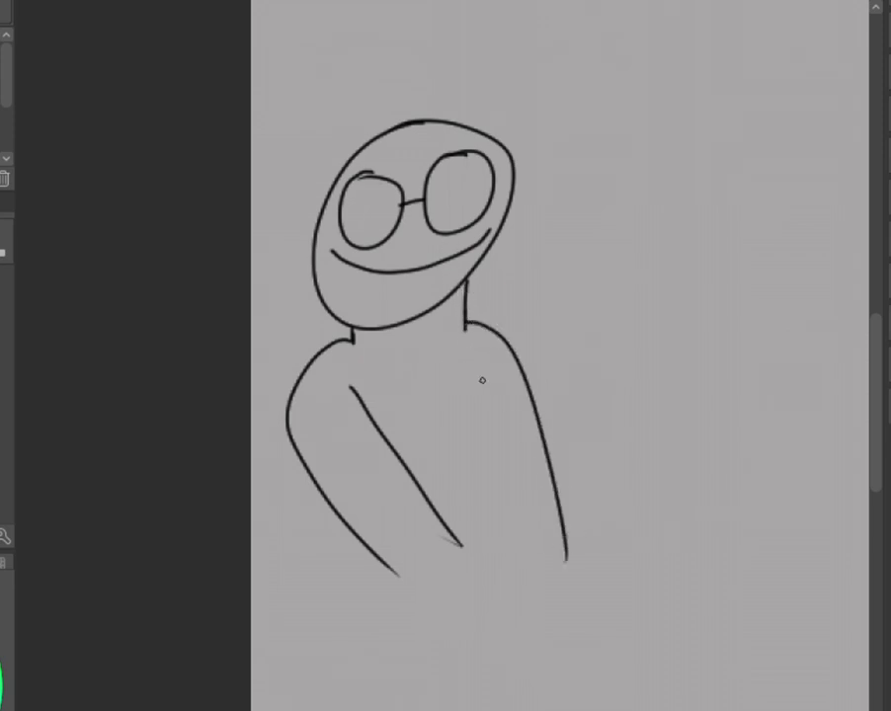
pyautogui.hotkey('ctrl', 'z')
pyautogui.moveTo(467, 329)
pyautogui.mouseDown()
pyautogui.moveTo(594, 462)
pyautogui.moveTo(620, 537)
pyautogui.mouseUp()
pyautogui.hotkey('ctrl', 'z')
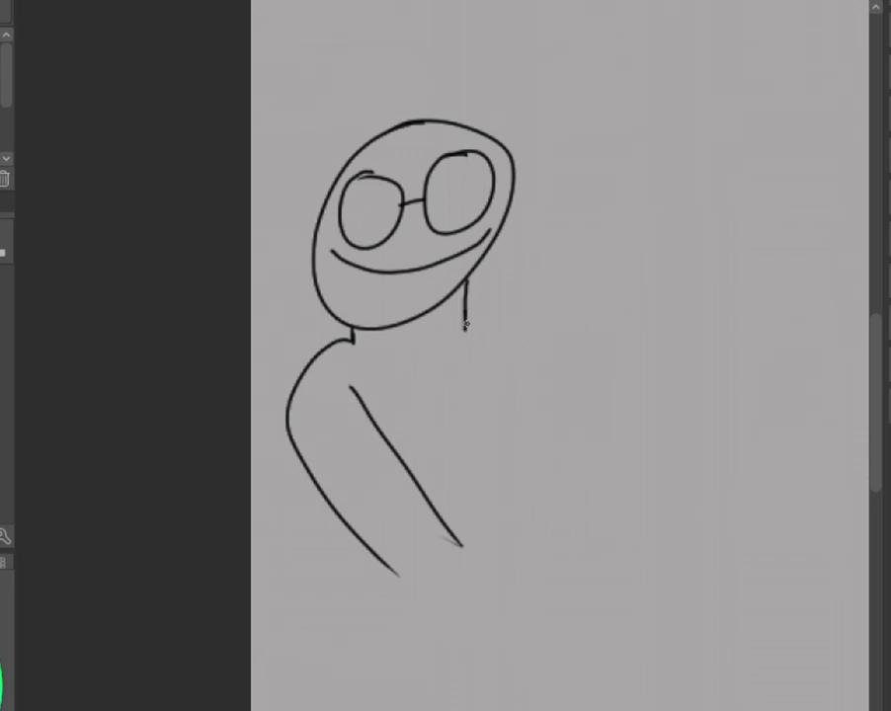
# Draw the right shoulder and outer arm as one curve from the neck, plus a vertical line for the torso's side.
pyautogui.moveTo(467, 326)
pyautogui.mouseDown()
pyautogui.moveTo(521, 350)
pyautogui.moveTo(587, 525)
pyautogui.mouseUp()
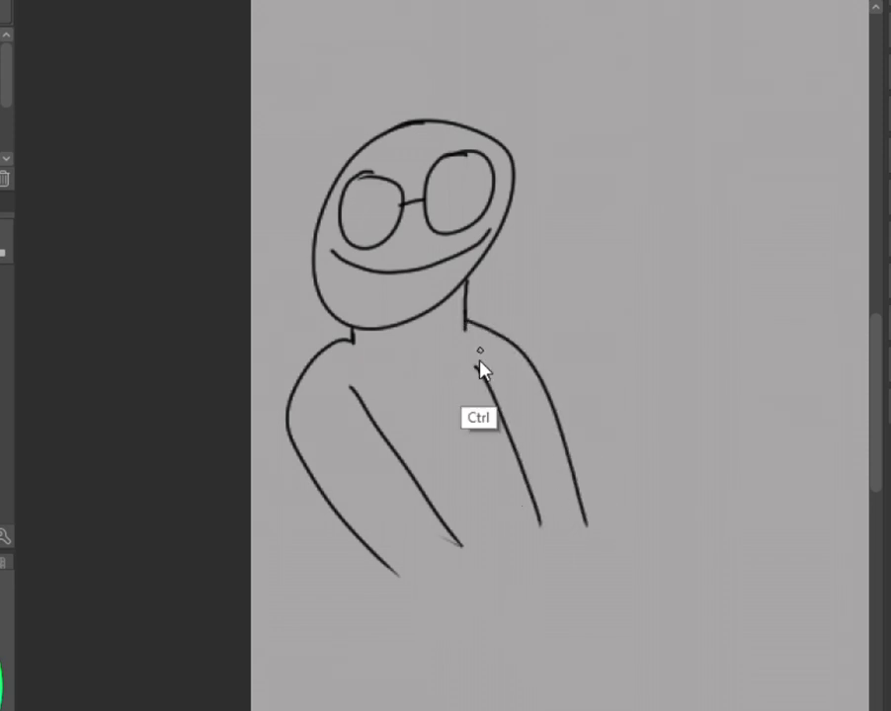
pyautogui.moveTo(483, 367); pyautogui.dragTo(500, 516)
pyautogui.hotkey('ctrl', 'z')
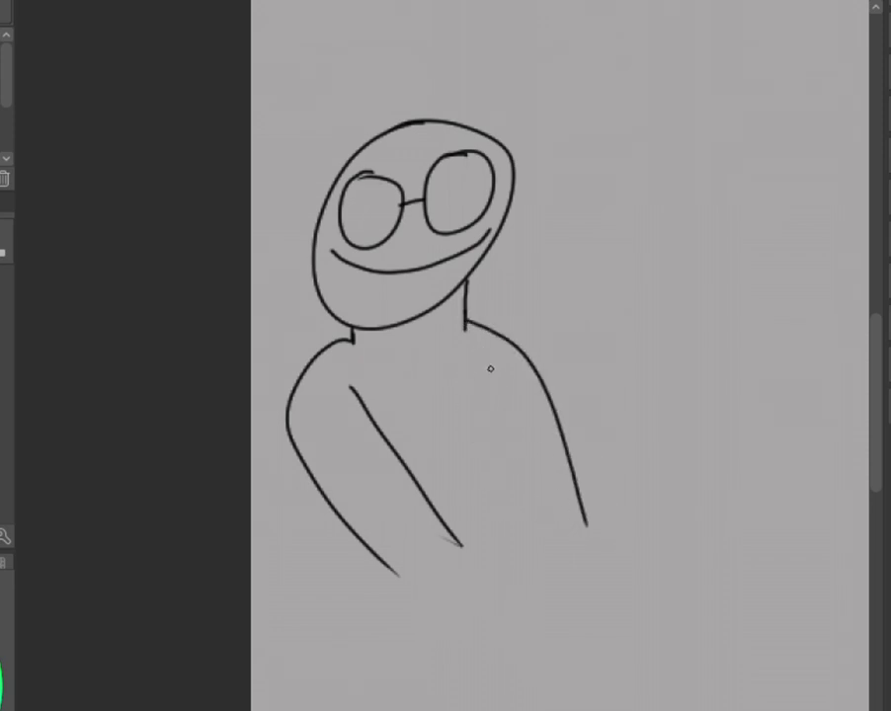
pyautogui.moveTo(490, 365); pyautogui.dragTo(487, 513)
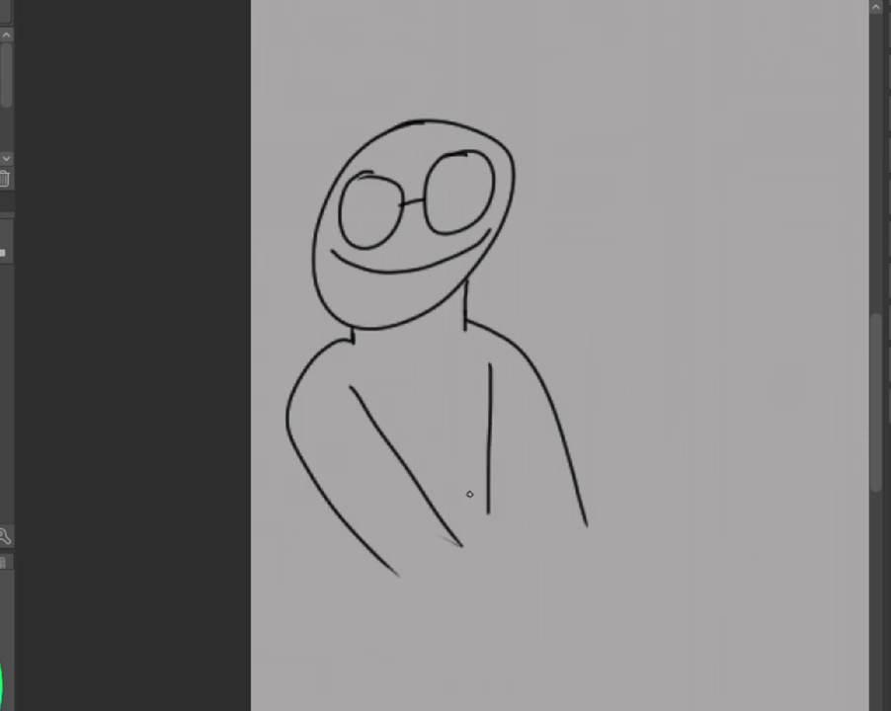
# Draw a horizontal line behind the forearms and the right arm's inner edge, erasing the line where it crosses that arm.
pyautogui.moveTo(444, 519); pyautogui.dragTo(637, 512)
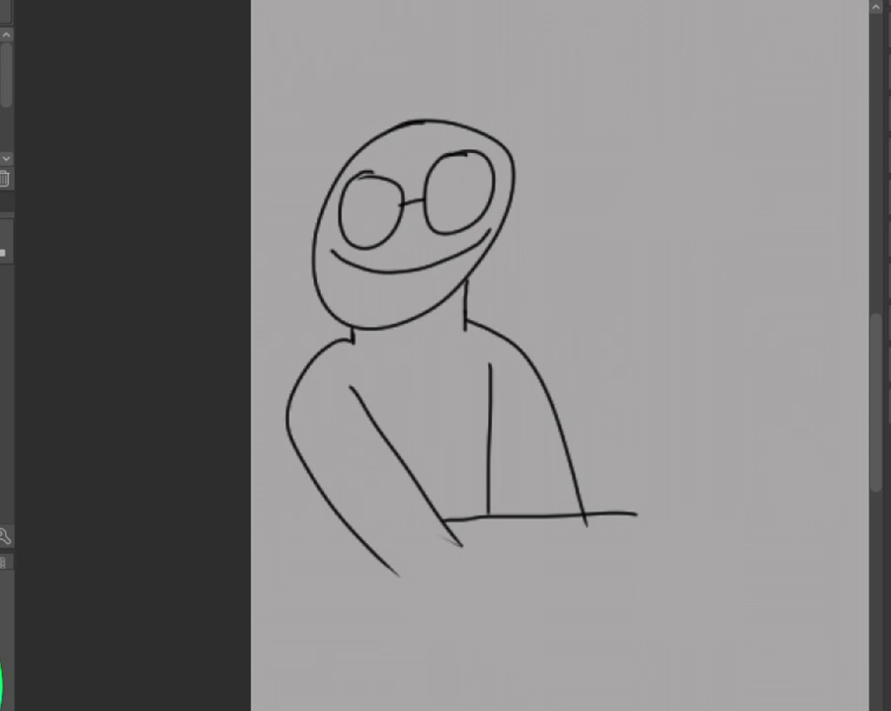
pyautogui.moveTo(490, 419); pyautogui.dragTo(514, 563)
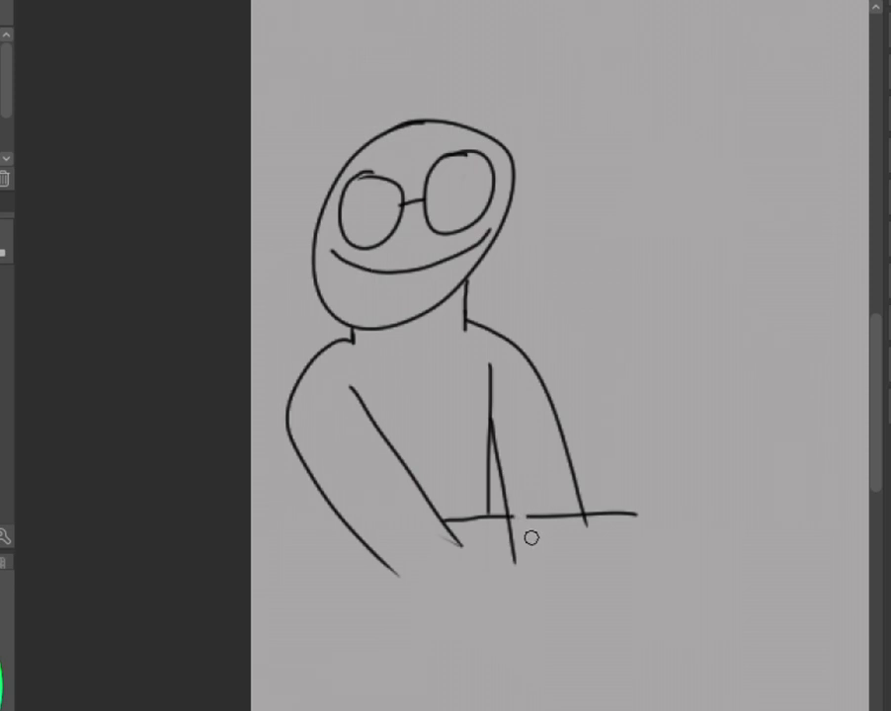
pyautogui.moveTo(520, 515)
pyautogui.mouseDown()
pyautogui.moveTo(530, 538)
pyautogui.moveTo(549, 511)
pyautogui.moveTo(579, 533)
pyautogui.mouseUp()
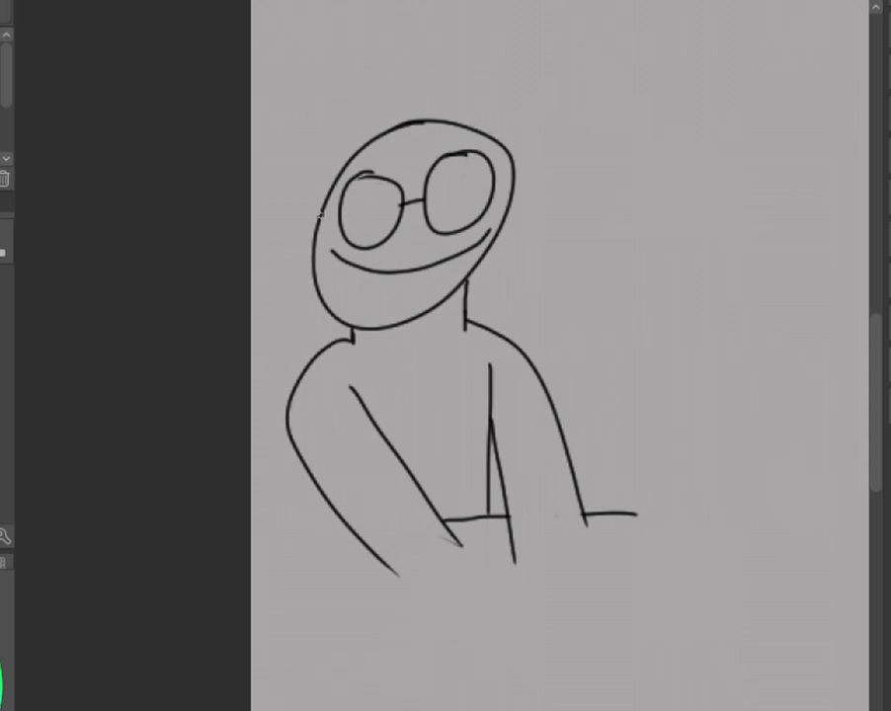
# Draw the hair outline from the left cheek up over the head, ending in two pointed tufts on the right.
pyautogui.moveTo(318, 288)
pyautogui.mouseDown()
pyautogui.moveTo(297, 244)
pyautogui.moveTo(302, 97)
pyautogui.moveTo(331, 105)
pyautogui.moveTo(444, 31)
pyautogui.moveTo(523, 37)
pyautogui.moveTo(549, 76)
pyautogui.mouseUp()
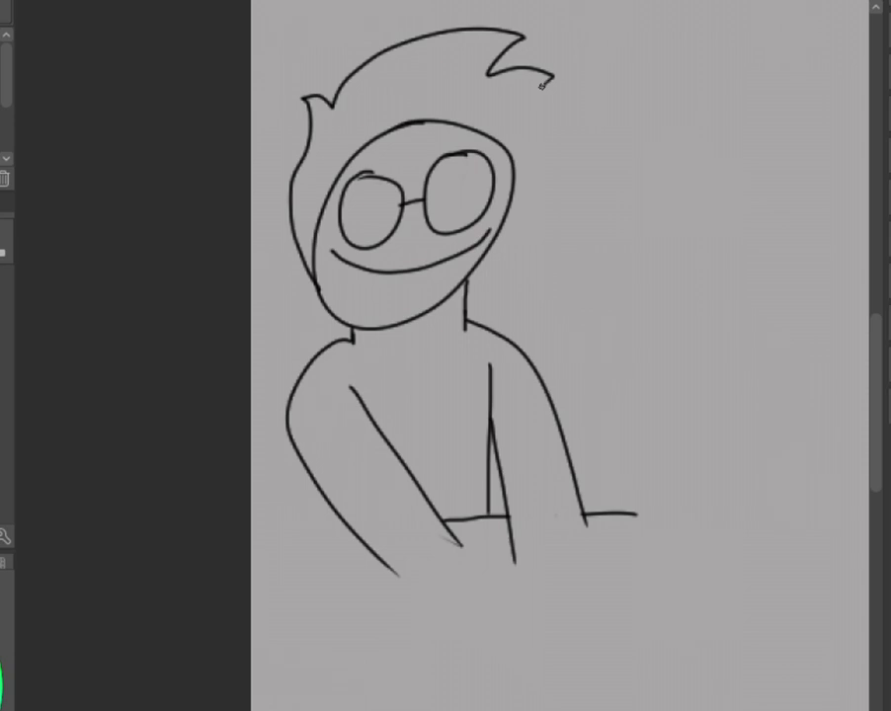
pyautogui.moveTo(542, 56); pyautogui.dragTo(552, 61)
pyautogui.hotkey('ctrl', 'z')
pyautogui.hotkey('ctrl', 'z')
pyautogui.press('ctrl')
# Try a third hair tuft joining the right side of the face, and undo it.
pyautogui.moveTo(551, 81); pyautogui.dragTo(520, 121)
pyautogui.moveTo(514, 170)
pyautogui.mouseDown()
pyautogui.moveTo(537, 132)
pyautogui.moveTo(518, 156)
pyautogui.mouseUp()
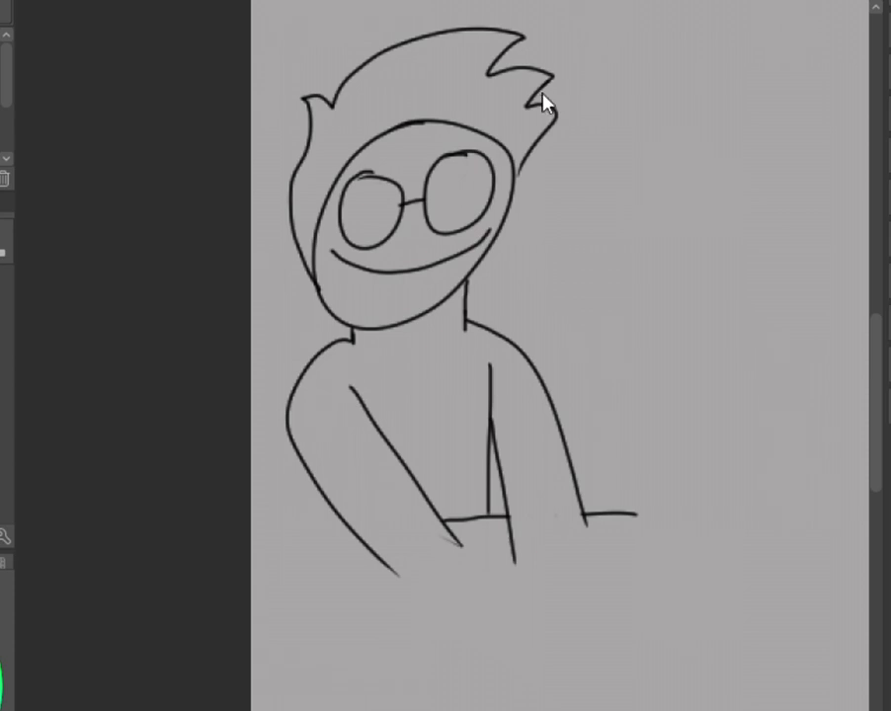
pyautogui.hotkey('ctrl', 'z')
pyautogui.hotkey('ctrl', 'z')
pyautogui.hotkey('ctrl', 'z')
# Draw a sharp third hair tuft below the other two, bringing its line down to the right side of the face.
pyautogui.moveTo(552, 76); pyautogui.dragTo(522, 108)
pyautogui.hotkey('ctrl', 'z')
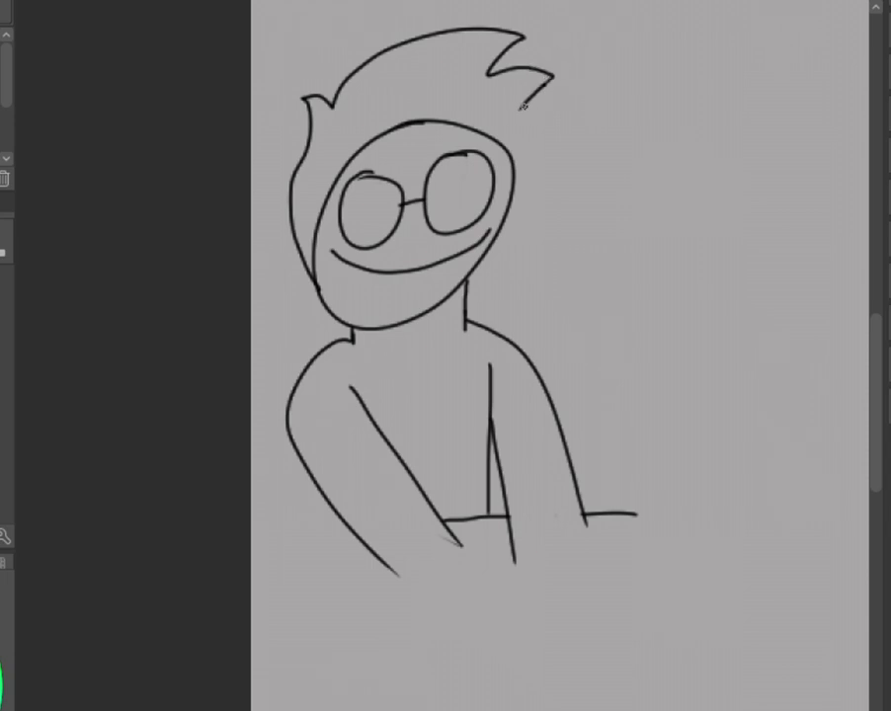
pyautogui.moveTo(524, 105)
pyautogui.mouseDown()
pyautogui.moveTo(554, 102)
pyautogui.moveTo(516, 159)
pyautogui.mouseUp()
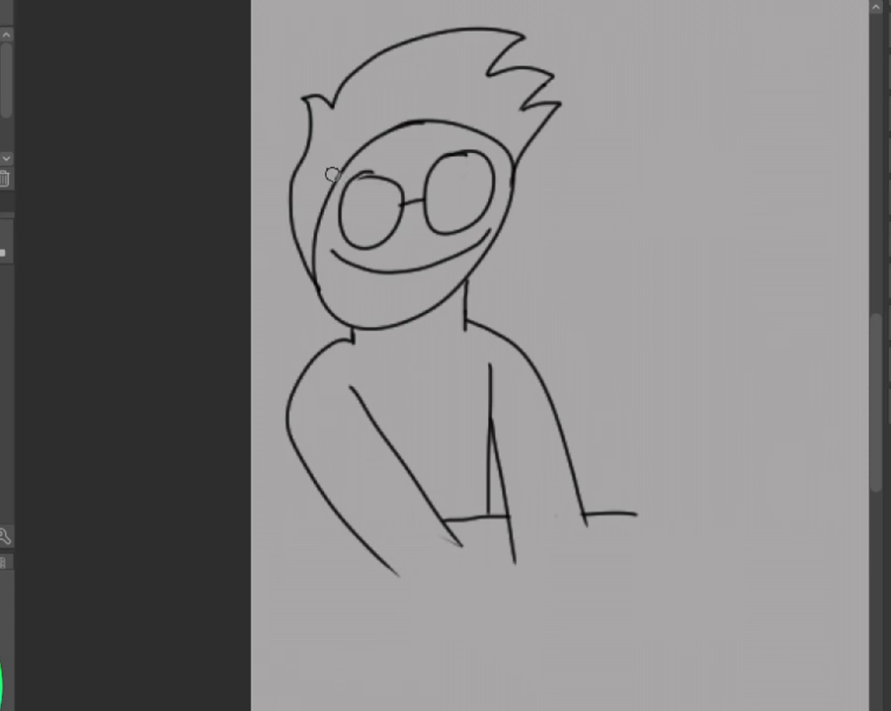
# Erase the face outline on the left and redraw it further in with a pointed sideburn beside the cheek.
pyautogui.moveTo(331, 173); pyautogui.dragTo(317, 259)
pyautogui.hotkey('ctrl', 'z')
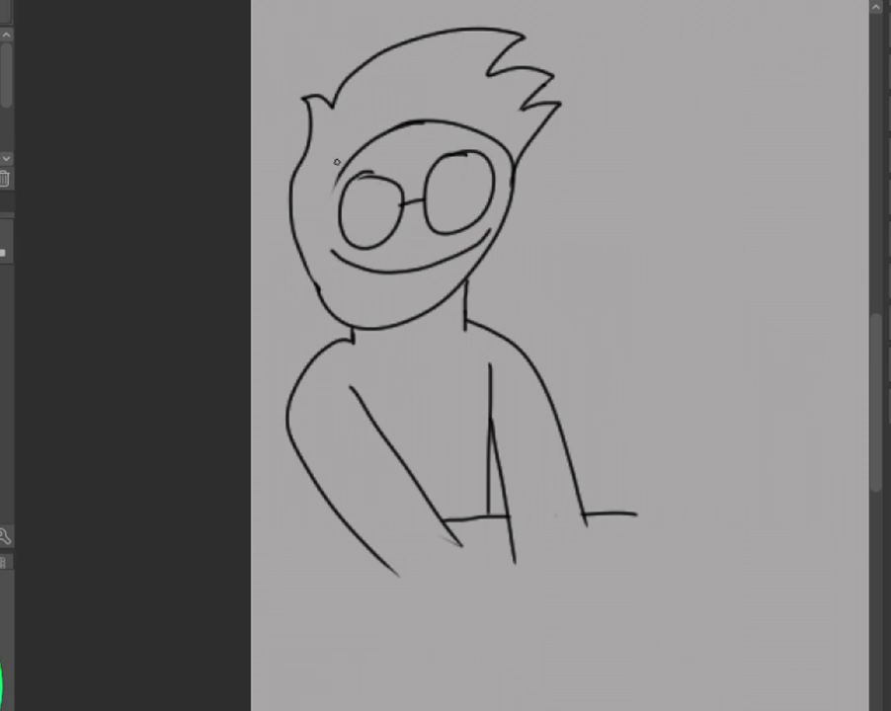
pyautogui.moveTo(318, 229); pyautogui.dragTo(326, 296)
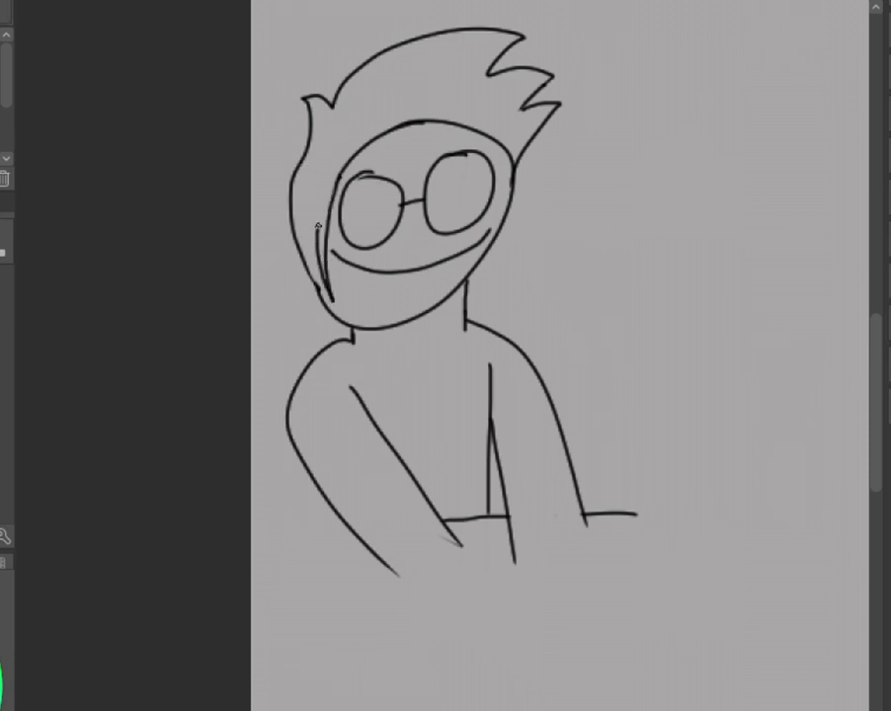
pyautogui.moveTo(322, 247); pyautogui.dragTo(333, 301)
# Try replacing the forehead line with a jagged fringe above the glasses, and undo it.
pyautogui.moveTo(353, 158); pyautogui.dragTo(338, 176)
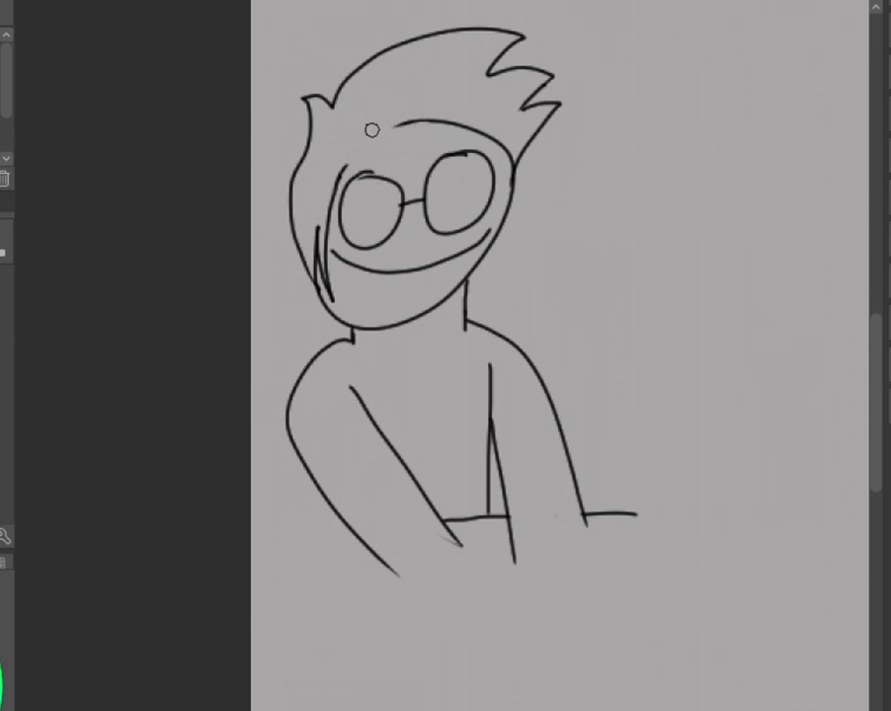
pyautogui.click(513, 155)
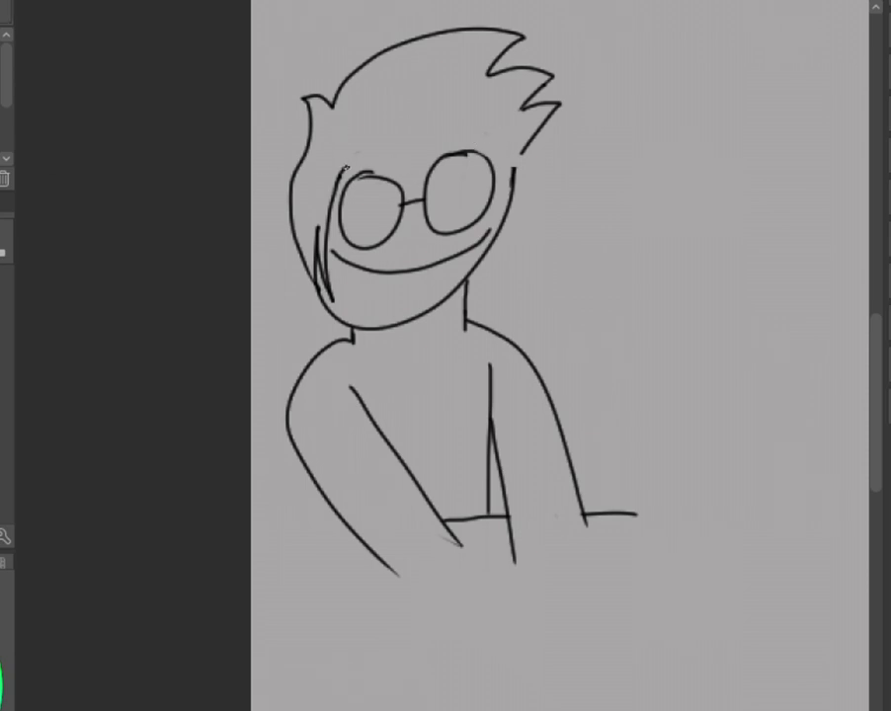
pyautogui.moveTo(343, 168)
pyautogui.mouseDown()
pyautogui.moveTo(429, 170)
pyautogui.moveTo(416, 155)
pyautogui.moveTo(530, 126)
pyautogui.mouseUp()
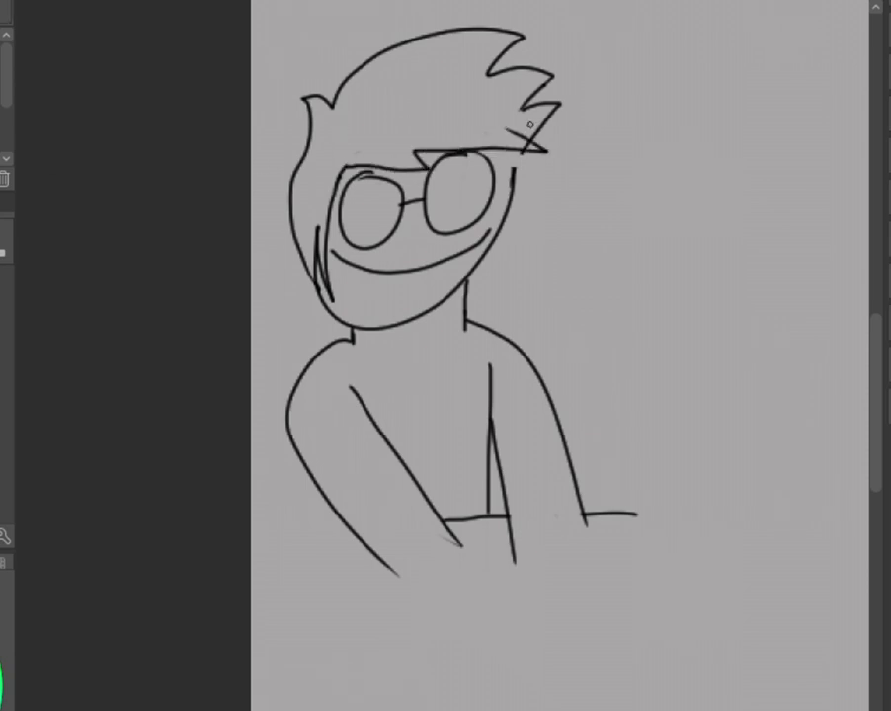
pyautogui.hotkey('ctrl', 'z')
pyautogui.moveTo(343, 161)
pyautogui.mouseDown()
pyautogui.moveTo(428, 169)
pyautogui.moveTo(403, 137)
pyautogui.moveTo(538, 136)
pyautogui.mouseUp()
pyautogui.hotkey('ctrl', 'z')
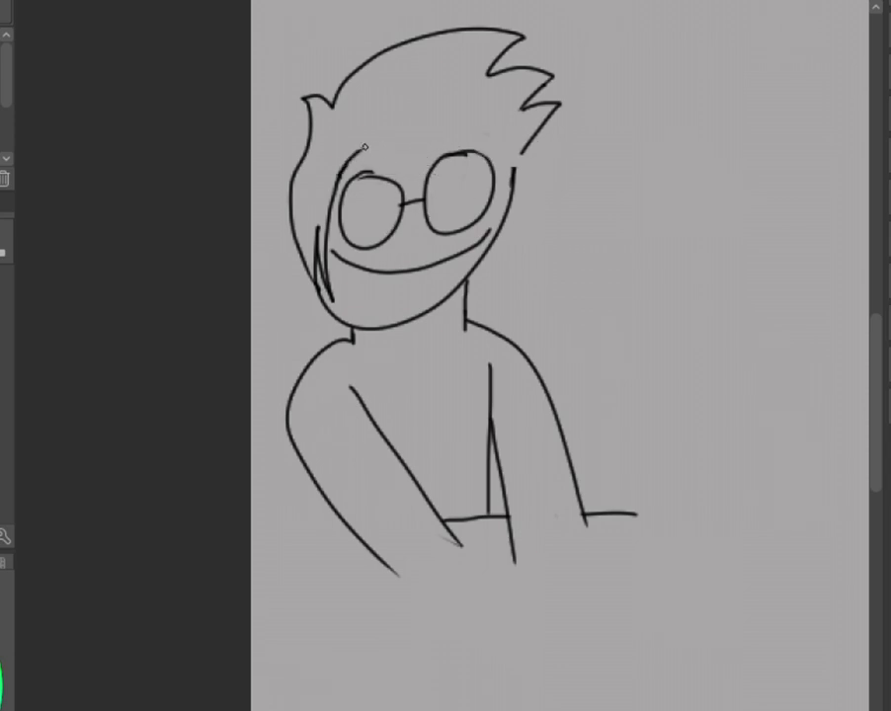
pyautogui.moveTo(346, 170)
pyautogui.mouseDown()
pyautogui.moveTo(432, 159)
pyautogui.moveTo(414, 142)
pyautogui.moveTo(538, 154)
pyautogui.moveTo(488, 123)
pyautogui.moveTo(526, 148)
pyautogui.mouseUp()
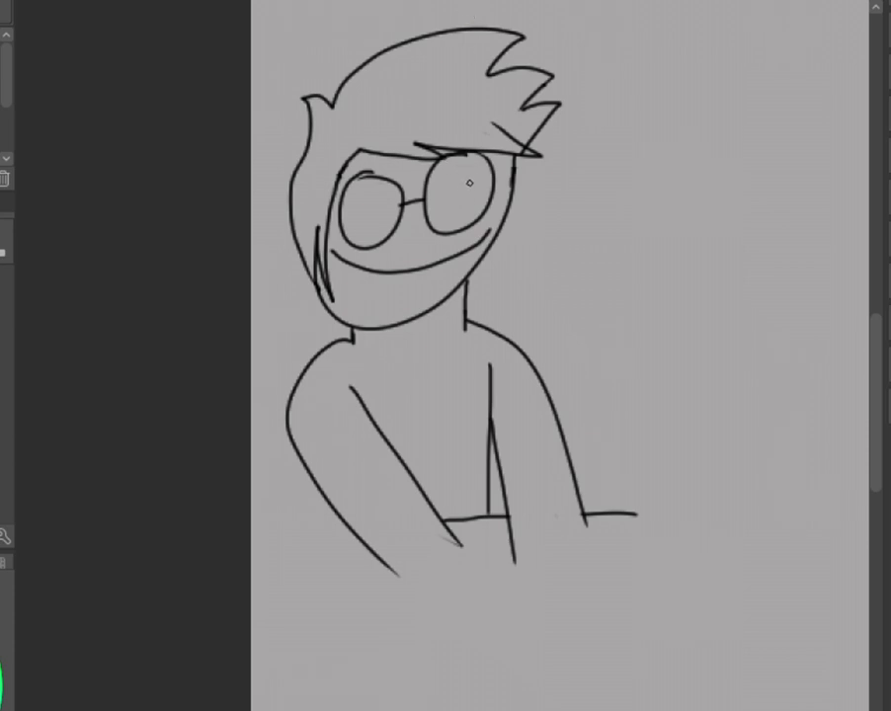
pyautogui.press('ctrl')
pyautogui.hotkey('ctrl', 'z')
pyautogui.hotkey('ctrl', 'z')
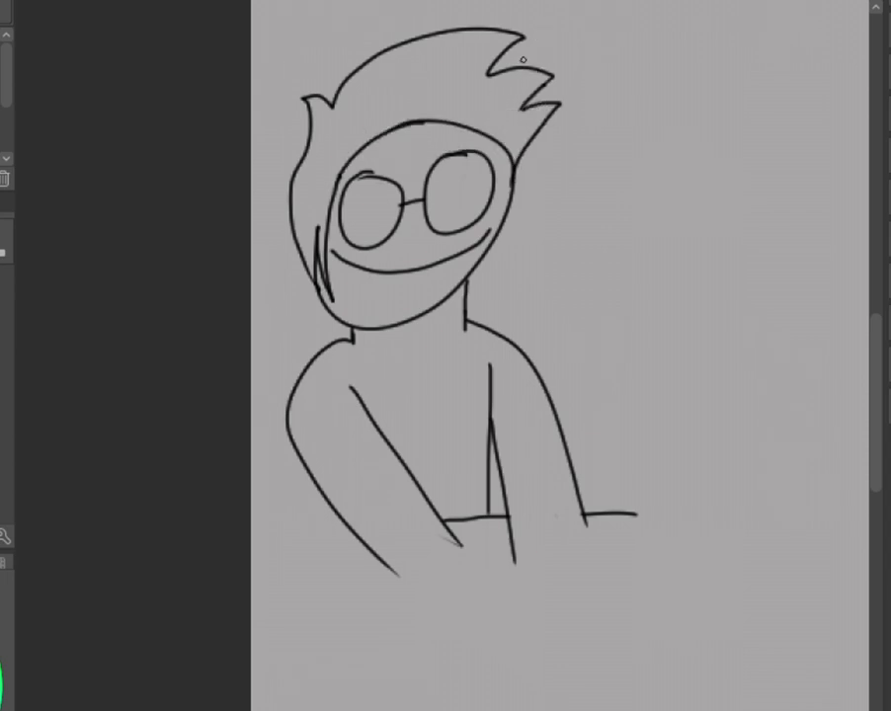
# Draw short-sleeve hems across both upper arms and a curved neckline between the shoulders.
pyautogui.scroll(-3, 868, 346)
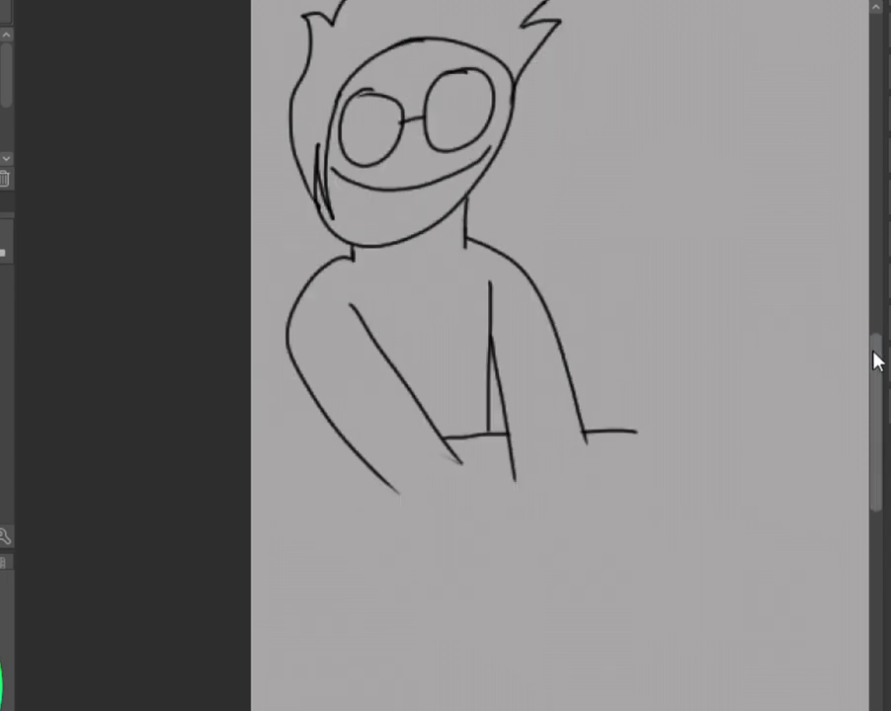
pyautogui.scroll(4, 867, 345)
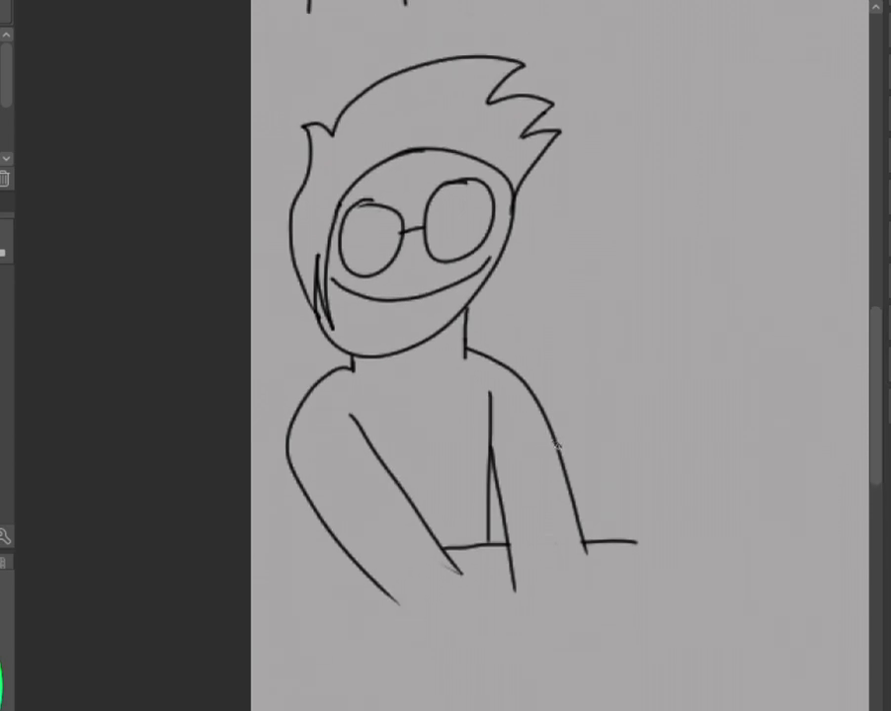
pyautogui.moveTo(556, 447); pyautogui.dragTo(493, 460)
pyautogui.moveTo(368, 442); pyautogui.dragTo(322, 516)
pyautogui.moveTo(351, 368)
pyautogui.mouseDown()
pyautogui.moveTo(376, 380)
pyautogui.moveTo(459, 369)
pyautogui.moveTo(475, 354)
pyautogui.mouseUp()
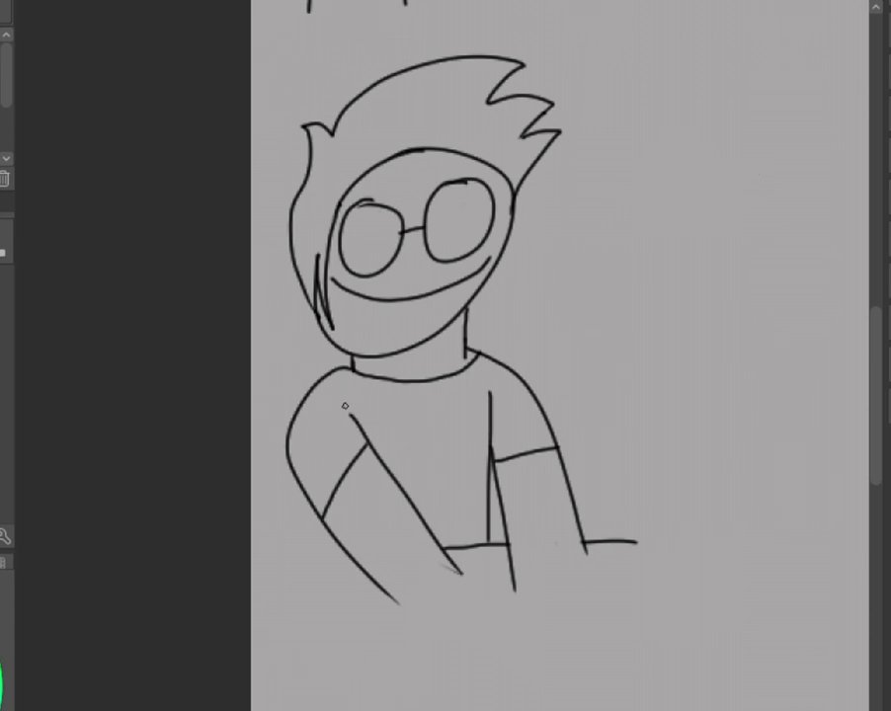
# Hand-letter "Like A Boss" down the shirt front and draw a small round laughing face beneath it.
pyautogui.moveTo(368, 390)
pyautogui.mouseDown()
pyautogui.moveTo(395, 431)
pyautogui.moveTo(446, 395)
pyautogui.moveTo(467, 427)
pyautogui.mouseUp()
pyautogui.moveTo(483, 397); pyautogui.dragTo(482, 432)
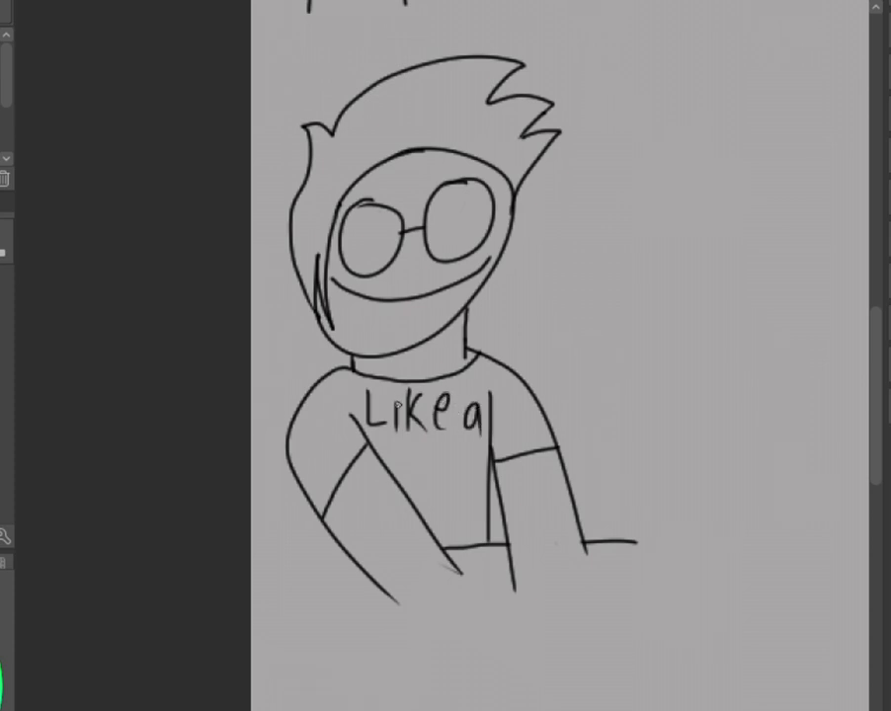
pyautogui.hotkey('ctrl', 'z')
pyautogui.hotkey('ctrl', 'z')
pyautogui.moveTo(409, 457)
pyautogui.mouseDown()
pyautogui.moveTo(420, 449)
pyautogui.moveTo(398, 488)
pyautogui.mouseUp()
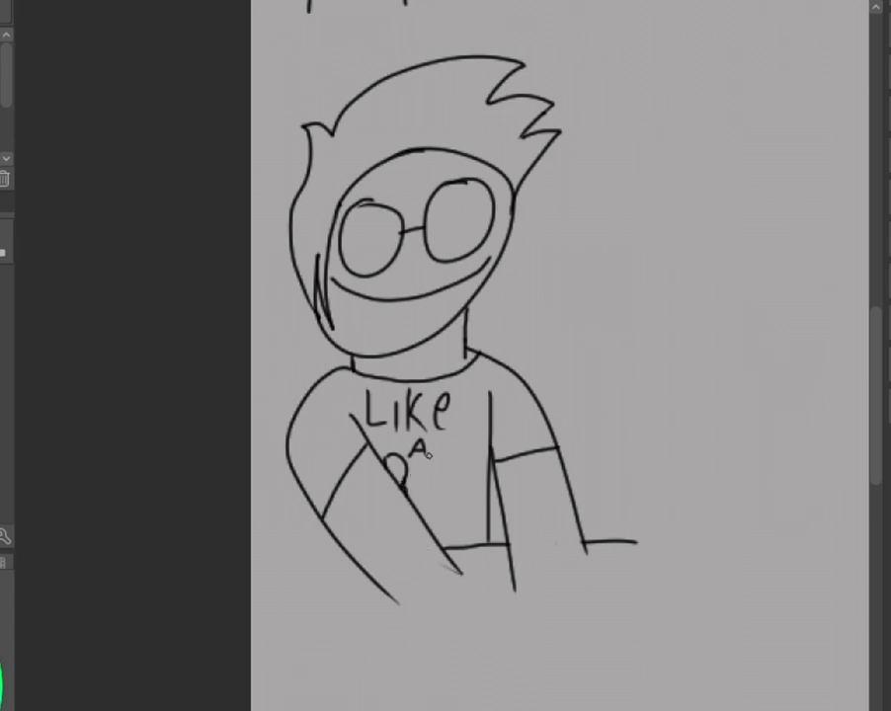
pyautogui.moveTo(423, 473)
pyautogui.mouseDown()
pyautogui.moveTo(418, 503)
pyautogui.moveTo(425, 478)
pyautogui.moveTo(439, 479)
pyautogui.moveTo(418, 503)
pyautogui.moveTo(424, 482)
pyautogui.moveTo(435, 478)
pyautogui.moveTo(425, 495)
pyautogui.moveTo(431, 483)
pyautogui.moveTo(407, 489)
pyautogui.moveTo(409, 499)
pyautogui.moveTo(408, 478)
pyautogui.moveTo(461, 498)
pyautogui.mouseUp()
pyautogui.hotkey('ctrl', 'z')
pyautogui.hotkey('ctrl', 'z')
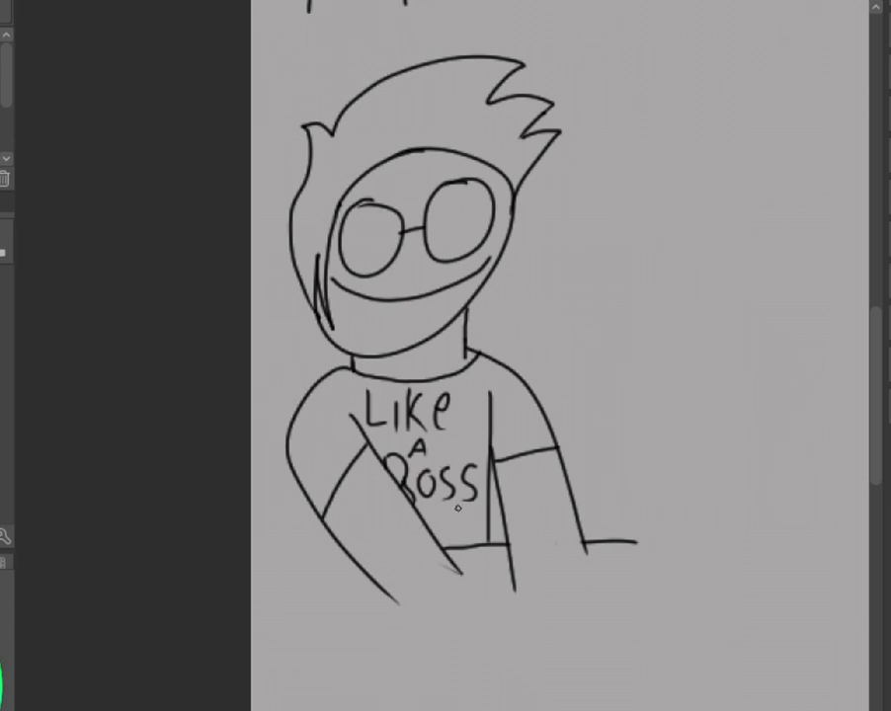
pyautogui.moveTo(454, 511)
pyautogui.mouseDown()
pyautogui.moveTo(444, 529)
pyautogui.moveTo(459, 542)
pyautogui.moveTo(468, 513)
pyautogui.moveTo(476, 539)
pyautogui.moveTo(464, 528)
pyautogui.moveTo(465, 536)
pyautogui.mouseUp()
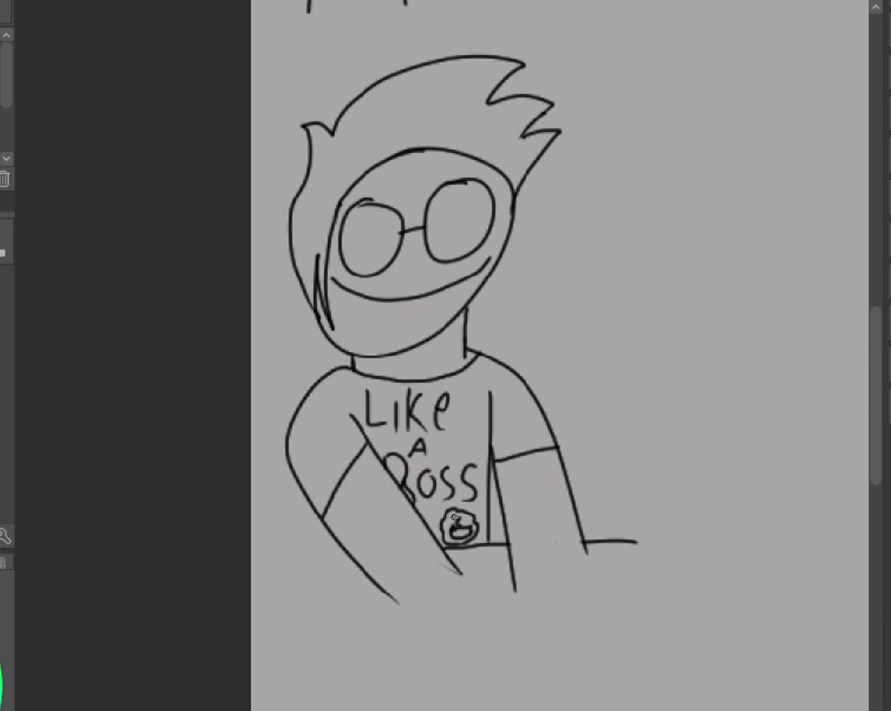
pyautogui.moveTo(452, 516); pyautogui.dragTo(458, 522)
# Draw the tabletop's left corner, slanted left edge and long front edge below the character's arms.
pyautogui.moveTo(878, 352); pyautogui.dragTo(874, 395)
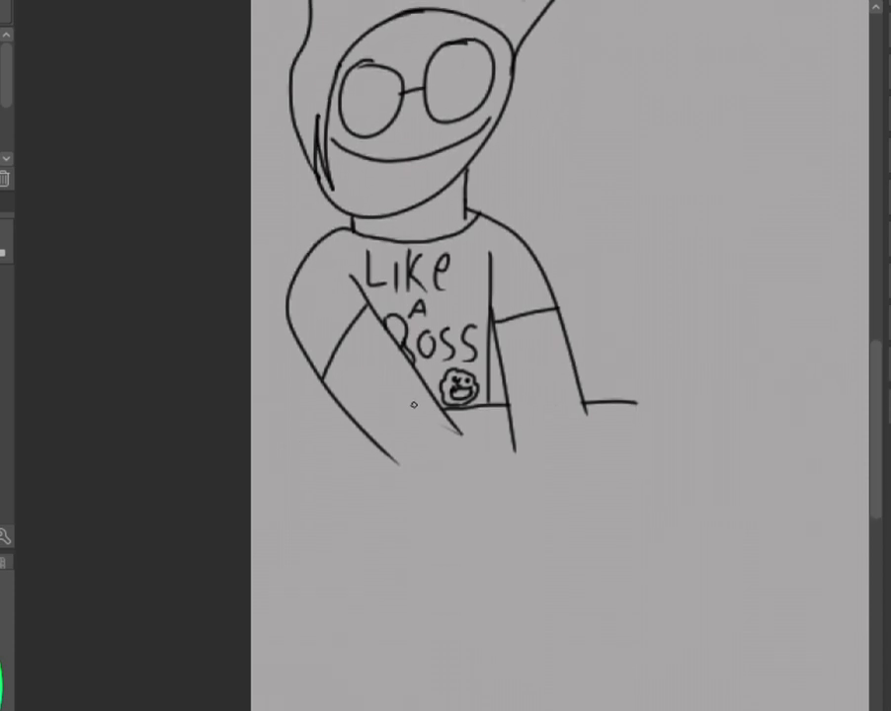
pyautogui.moveTo(353, 420)
pyautogui.mouseDown()
pyautogui.moveTo(312, 426)
pyautogui.moveTo(326, 680)
pyautogui.mouseUp()
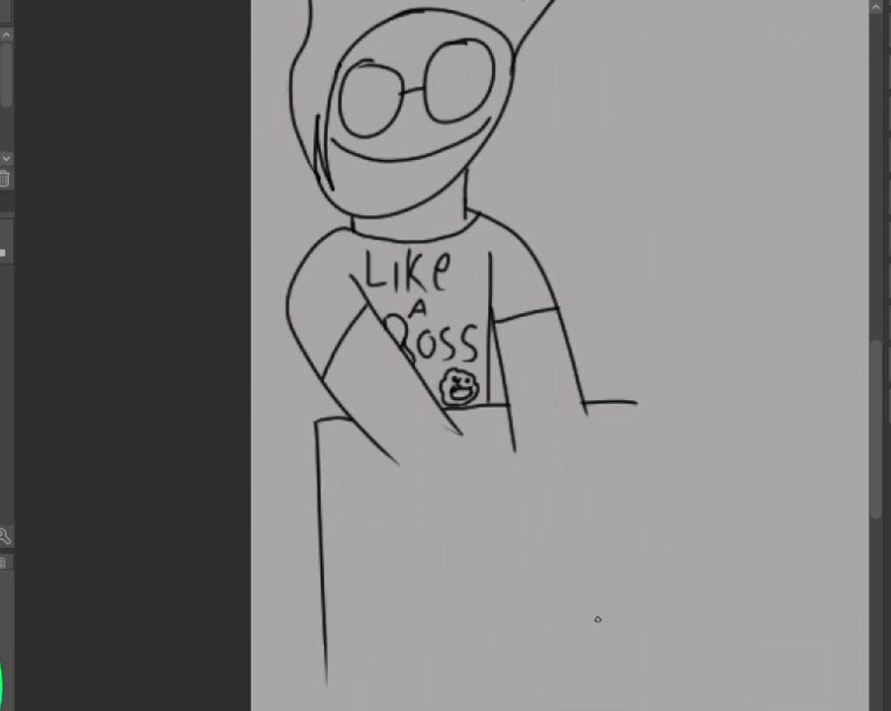
pyautogui.hotkey('ctrl', 'z')
pyautogui.moveTo(315, 423)
pyautogui.mouseDown()
pyautogui.moveTo(371, 603)
pyautogui.moveTo(465, 606)
pyautogui.moveTo(740, 541)
pyautogui.mouseUp()
pyautogui.hotkey('ctrl', 'z')
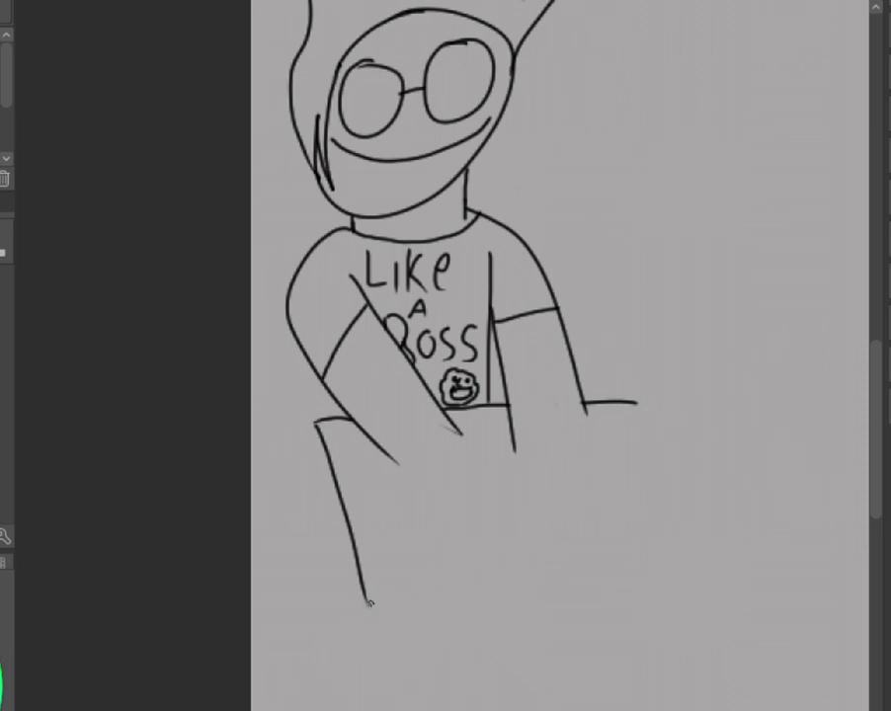
pyautogui.moveTo(369, 603); pyautogui.dragTo(831, 572)
# Extend the tabletop's back edge past the right arm and close the outline with a slanted right edge.
pyautogui.moveTo(636, 403); pyautogui.dragTo(785, 399)
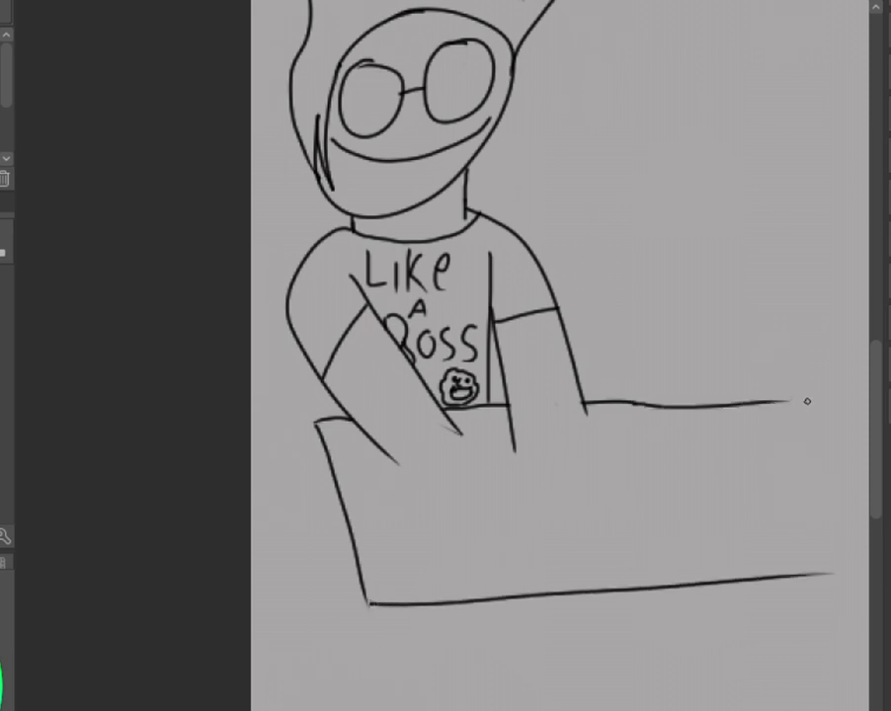
pyautogui.hotkey('ctrl', 'z')
pyautogui.moveTo(633, 404); pyautogui.dragTo(780, 387)
pyautogui.hotkey('ctrl', 'z')
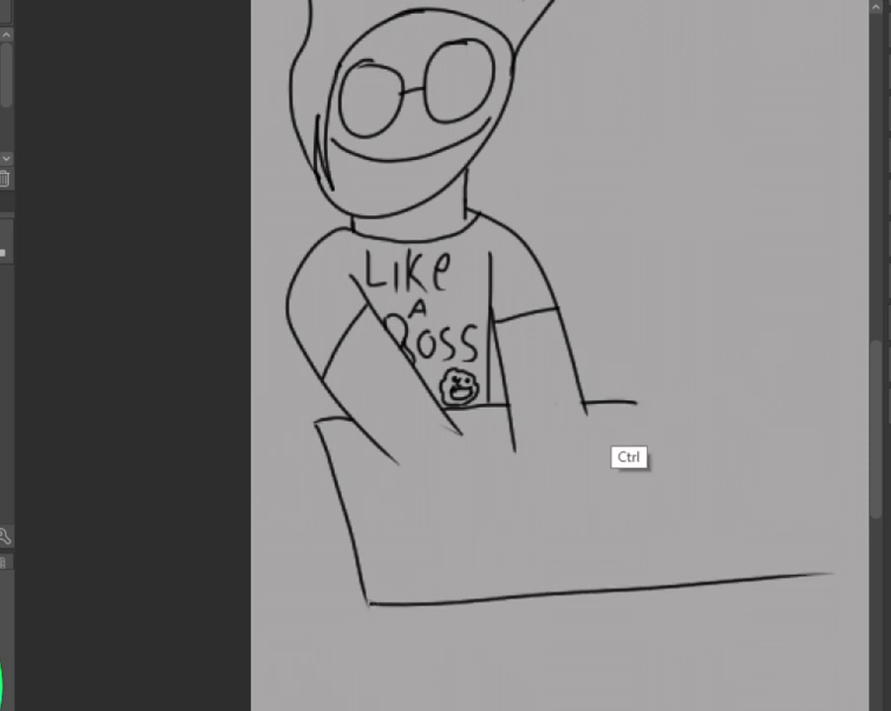
pyautogui.moveTo(633, 402)
pyautogui.mouseDown()
pyautogui.moveTo(785, 390)
pyautogui.moveTo(822, 579)
pyautogui.mouseUp()
pyautogui.hotkey('ctrl', 'z')
pyautogui.moveTo(779, 393); pyautogui.dragTo(829, 570)
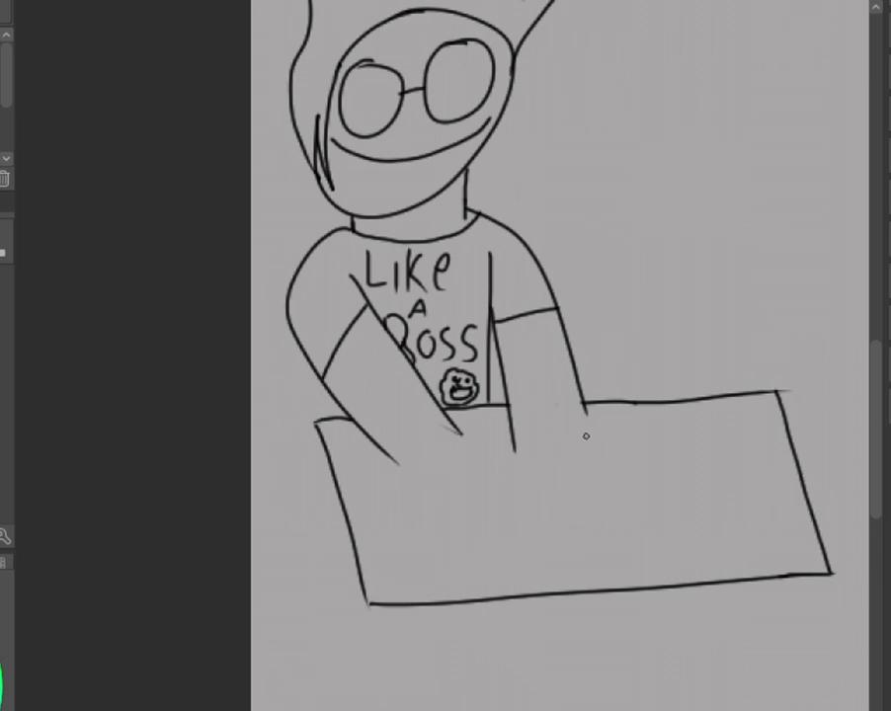
# Draw the slanted upper edge of a small sheet on the tabletop below the right forearm.
pyautogui.moveTo(610, 447); pyautogui.dragTo(407, 491)
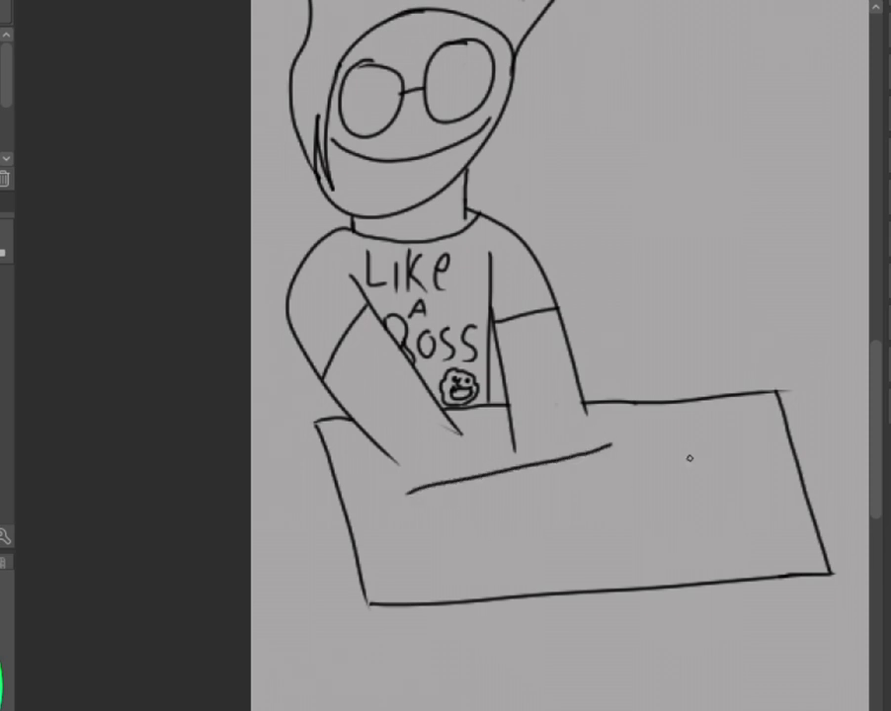
pyautogui.hotkey('ctrl', 'z')
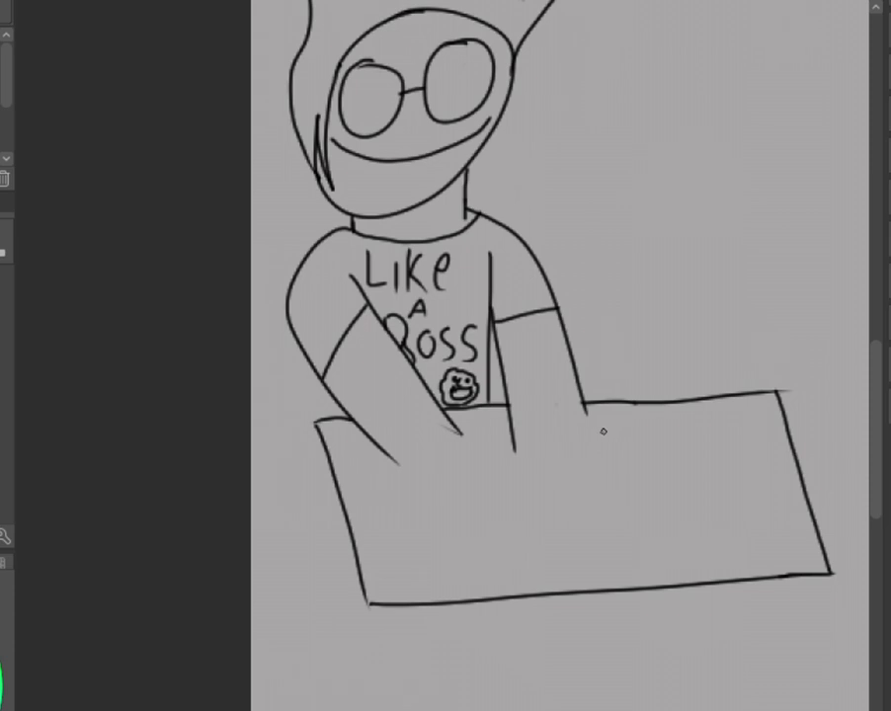
pyautogui.moveTo(603, 432)
pyautogui.mouseDown()
pyautogui.moveTo(514, 472)
pyautogui.moveTo(491, 498)
pyautogui.moveTo(455, 503)
pyautogui.moveTo(500, 581)
pyautogui.mouseUp()
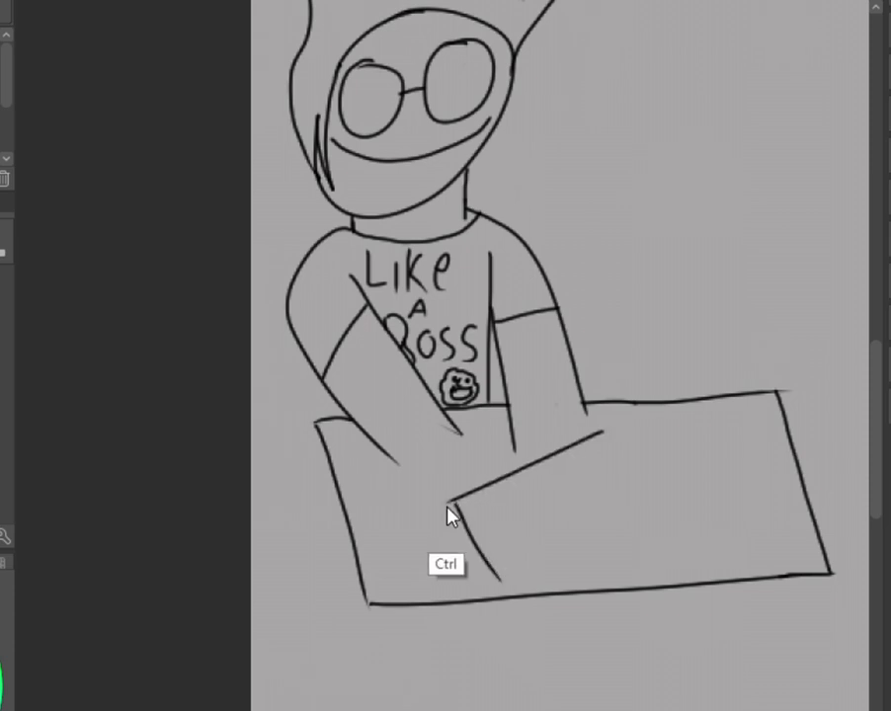
pyautogui.hotkey('ctrl', 'z')
# Try closing the sheet as a flat four-sided shape, and undo back to its upper edge.
pyautogui.moveTo(452, 496)
pyautogui.mouseDown()
pyautogui.moveTo(488, 587)
pyautogui.moveTo(477, 569)
pyautogui.moveTo(491, 585)
pyautogui.moveTo(621, 541)
pyautogui.mouseUp()
pyautogui.hotkey('ctrl', 'z')
pyautogui.moveTo(604, 432); pyautogui.dragTo(633, 529)
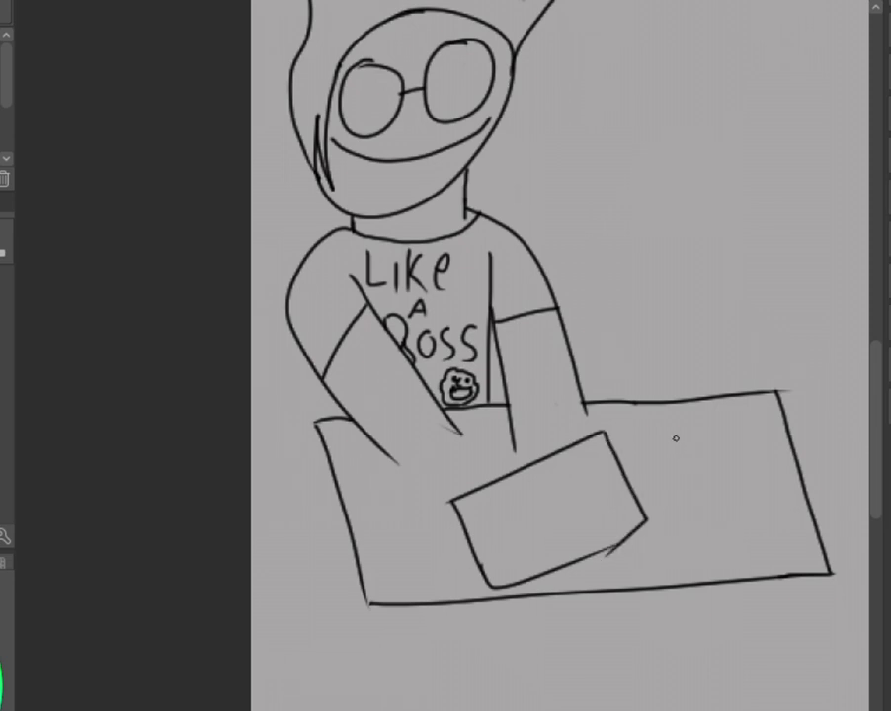
pyautogui.hotkey('ctrl', 'z')
pyautogui.moveTo(604, 435); pyautogui.dragTo(626, 513)
pyautogui.hotkey('ctrl', 'z')
pyautogui.hotkey('ctrl', 'z')
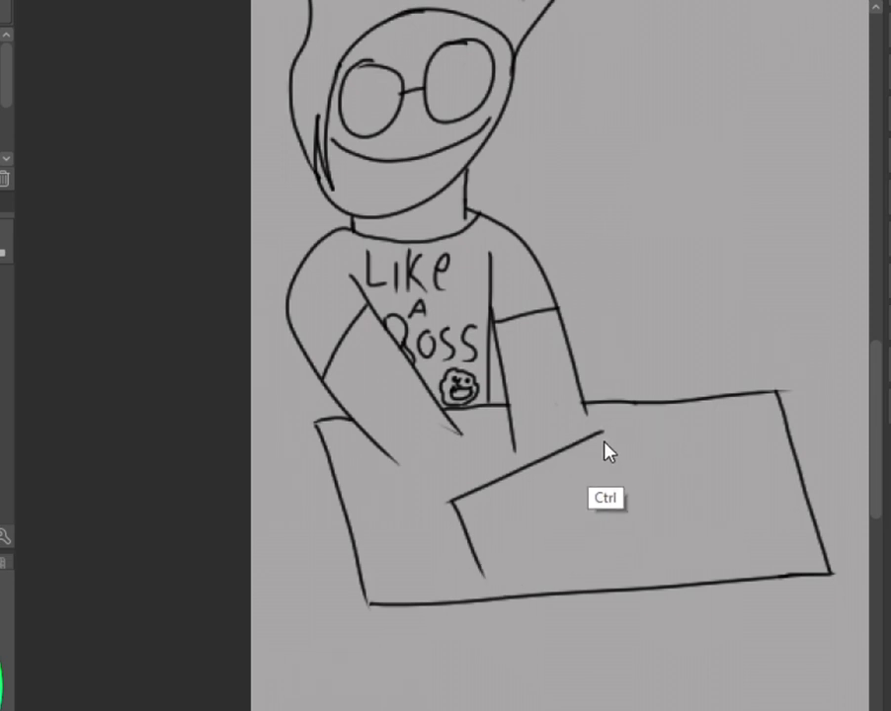
pyautogui.hotkey('ctrl', 'z')
# Draw the sheet as a folded shape with a slanted left side and a front panel, cleaning up its right corner.
pyautogui.moveTo(450, 502); pyautogui.dragTo(534, 570)
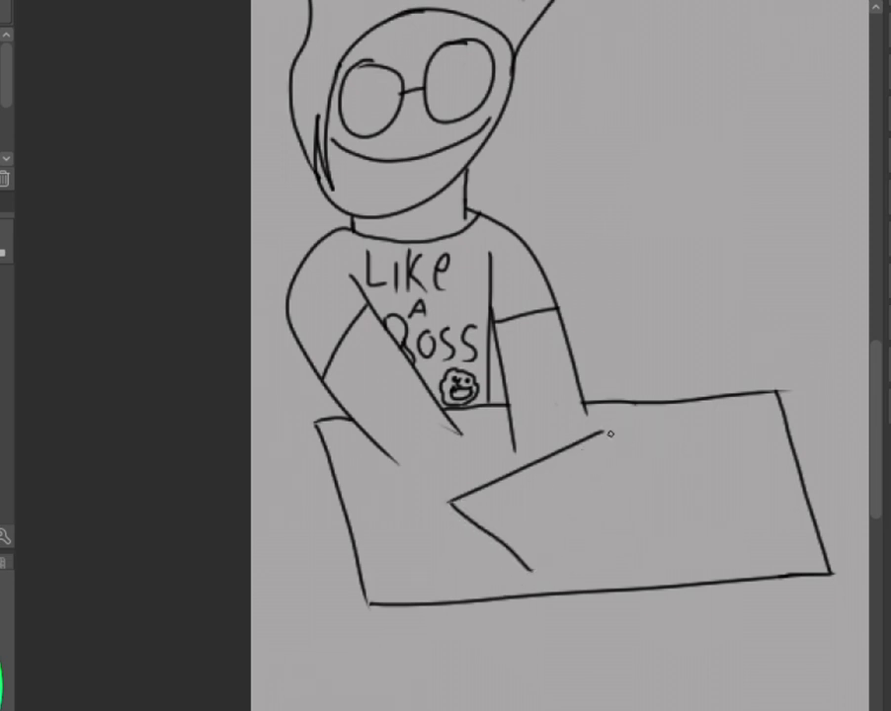
pyautogui.moveTo(605, 432)
pyautogui.mouseDown()
pyautogui.moveTo(668, 494)
pyautogui.moveTo(643, 427)
pyautogui.moveTo(502, 509)
pyautogui.moveTo(528, 570)
pyautogui.moveTo(667, 490)
pyautogui.mouseUp()
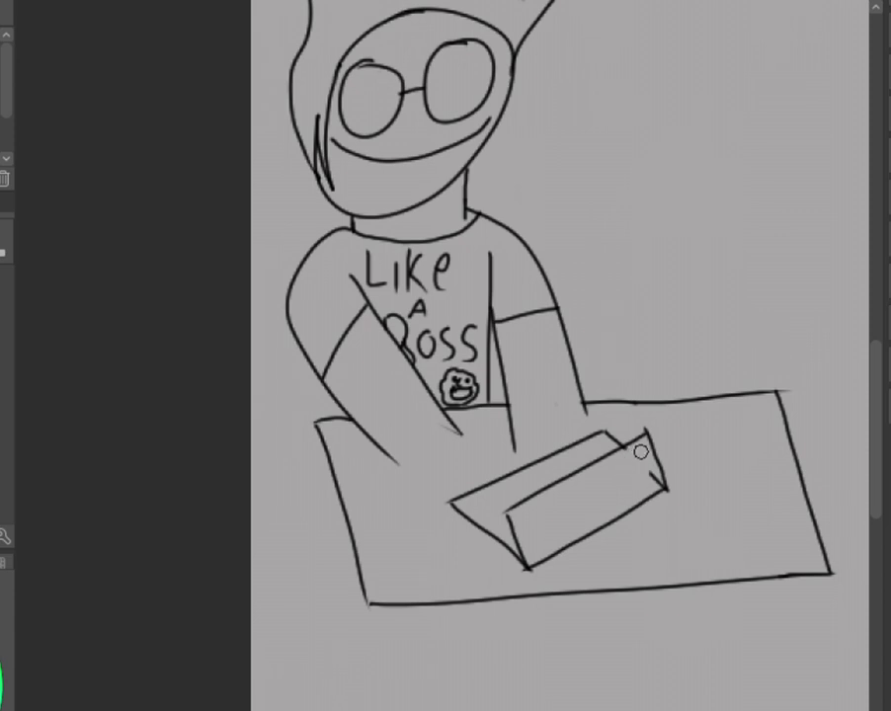
pyautogui.moveTo(646, 474); pyautogui.dragTo(658, 498)
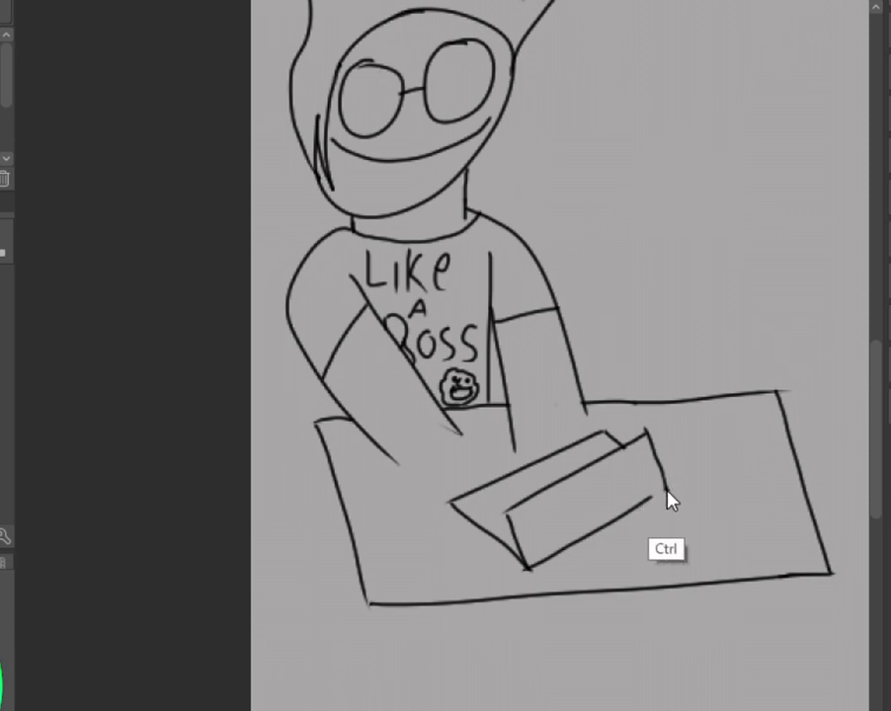
pyautogui.moveTo(654, 495); pyautogui.dragTo(666, 487)
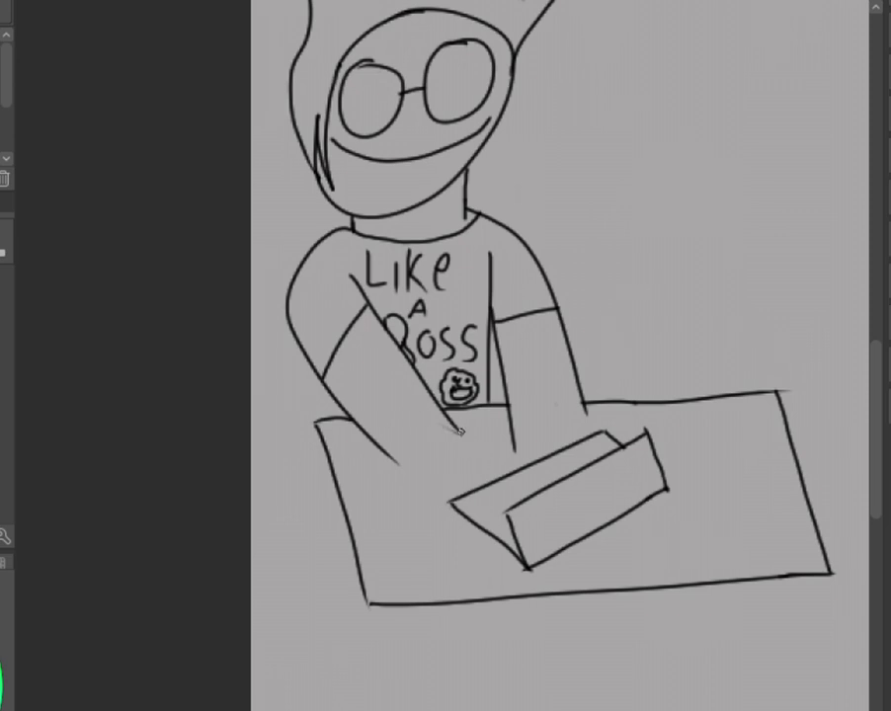
# Extend the left forearm and draw its hand gripping the folded sheet's left end, erasing the sheet lines inside the hand.
pyautogui.moveTo(458, 431); pyautogui.dragTo(485, 473)
pyautogui.moveTo(399, 465); pyautogui.dragTo(442, 507)
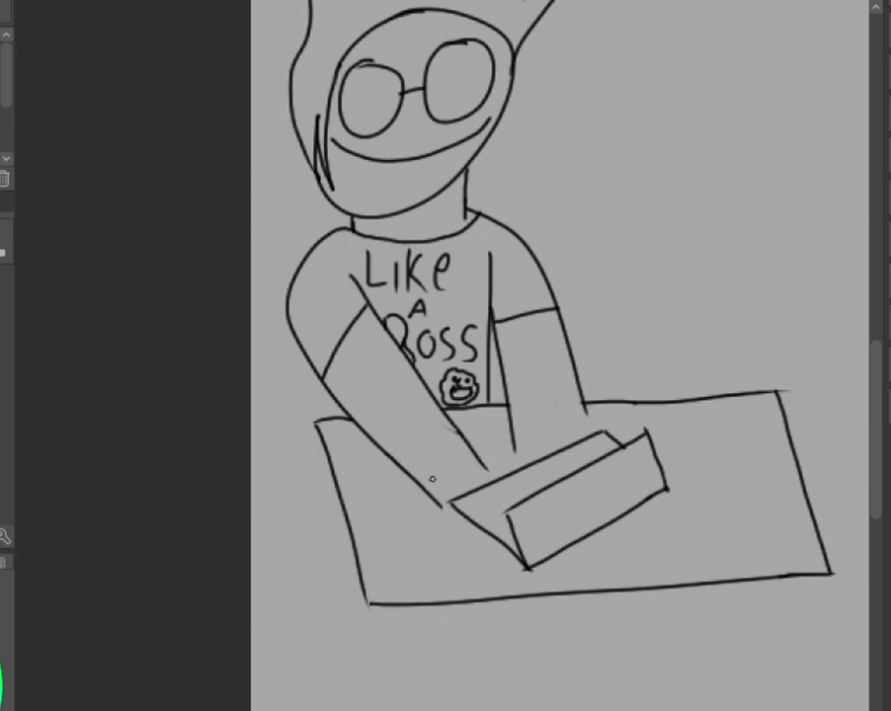
pyautogui.moveTo(483, 470)
pyautogui.mouseDown()
pyautogui.moveTo(512, 482)
pyautogui.moveTo(492, 488)
pyautogui.mouseUp()
pyautogui.moveTo(441, 509)
pyautogui.mouseDown()
pyautogui.moveTo(475, 541)
pyautogui.moveTo(492, 514)
pyautogui.mouseUp()
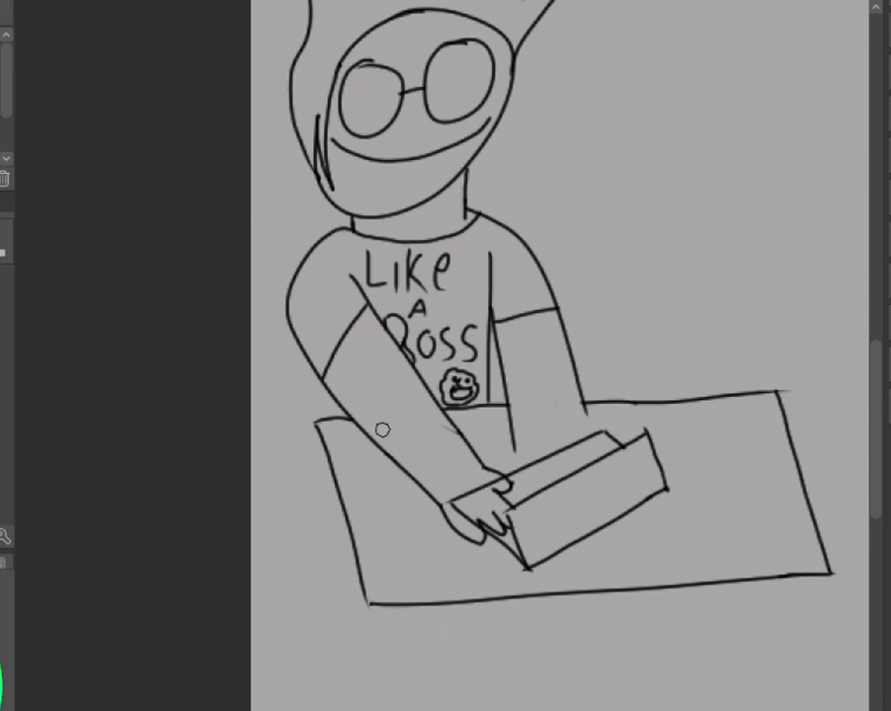
pyautogui.moveTo(438, 503)
pyautogui.mouseDown()
pyautogui.moveTo(453, 498)
pyautogui.moveTo(466, 477)
pyautogui.mouseUp()
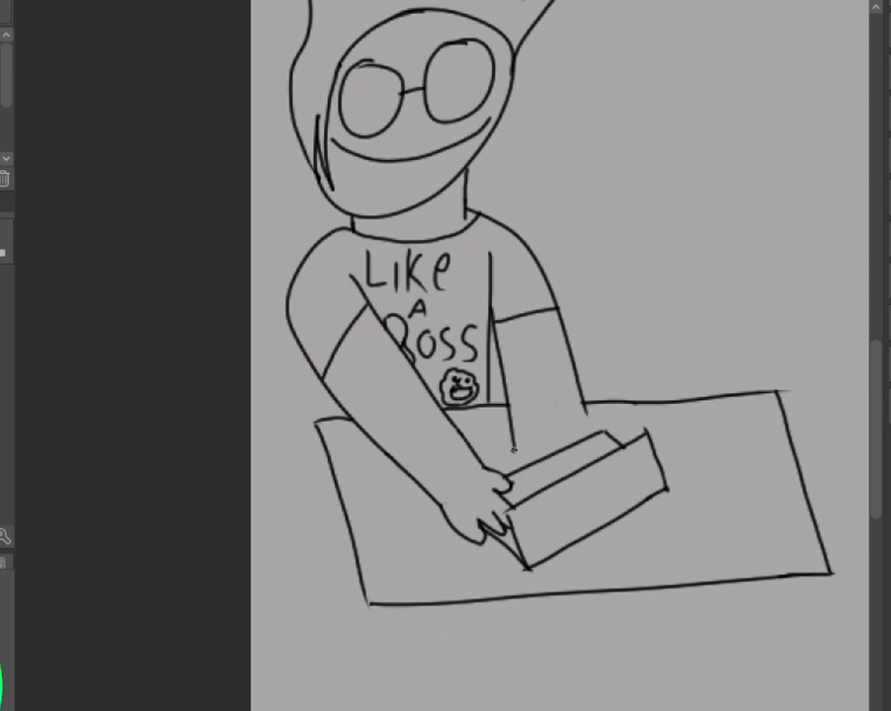
# Draw the right arm's hand with fingers resting over the folded sheet, erasing the sheet's back edge inside the hand.
pyautogui.moveTo(585, 413)
pyautogui.mouseDown()
pyautogui.moveTo(598, 452)
pyautogui.moveTo(571, 459)
pyautogui.moveTo(575, 466)
pyautogui.moveTo(516, 466)
pyautogui.mouseUp()
pyautogui.hotkey('ctrl', 'z')
pyautogui.hotkey('ctrl', 'z')
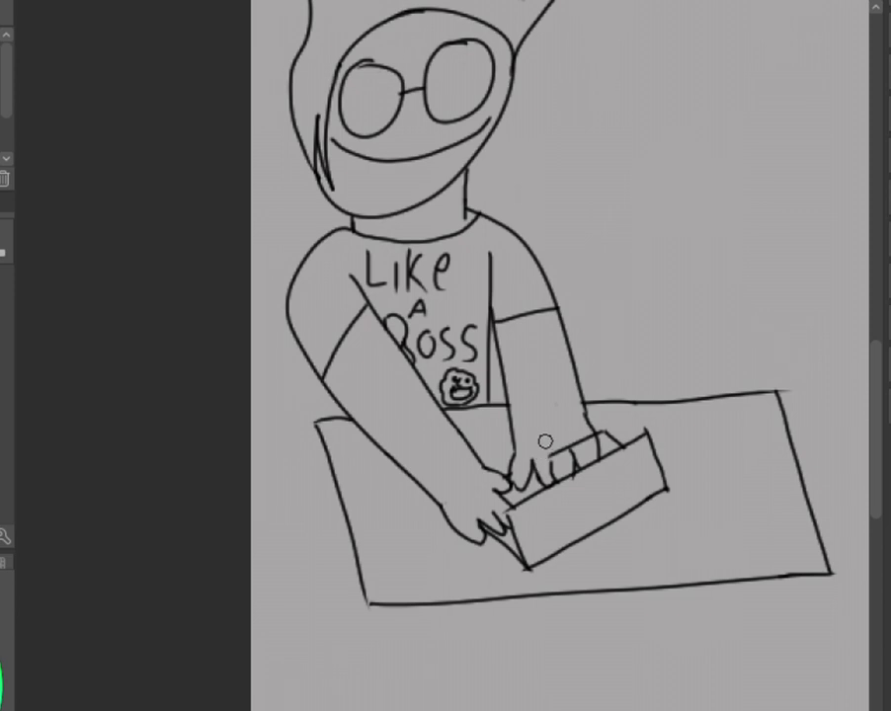
pyautogui.moveTo(583, 421); pyautogui.dragTo(573, 473)
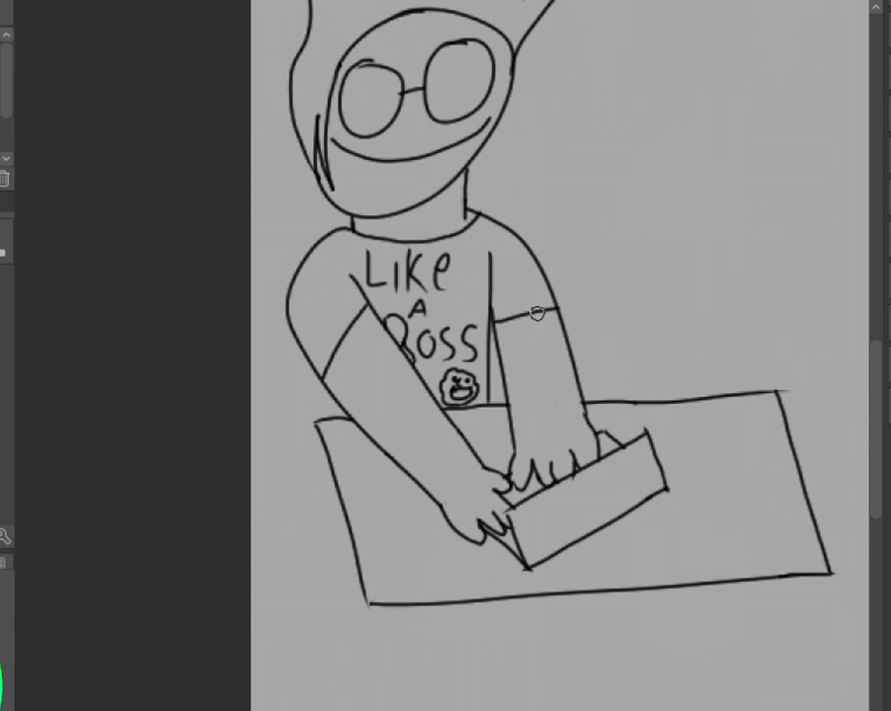
# Draw a curved arrow from the empty space beside the character down to the folded sheet's right end, replacing the first attempt.
pyautogui.scroll(2, 877, 403)
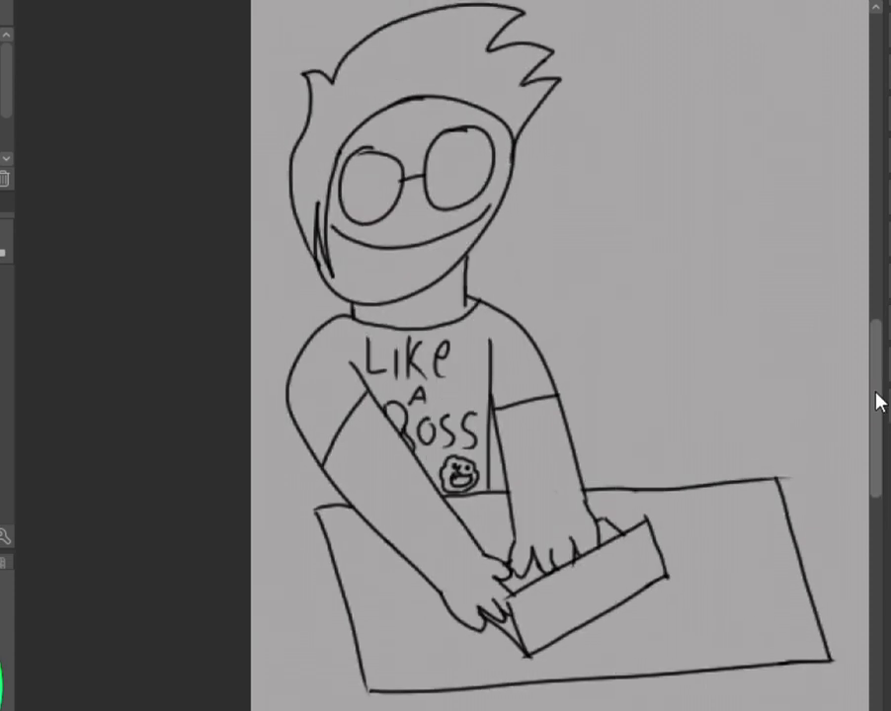
pyautogui.scroll(1, 877, 403)
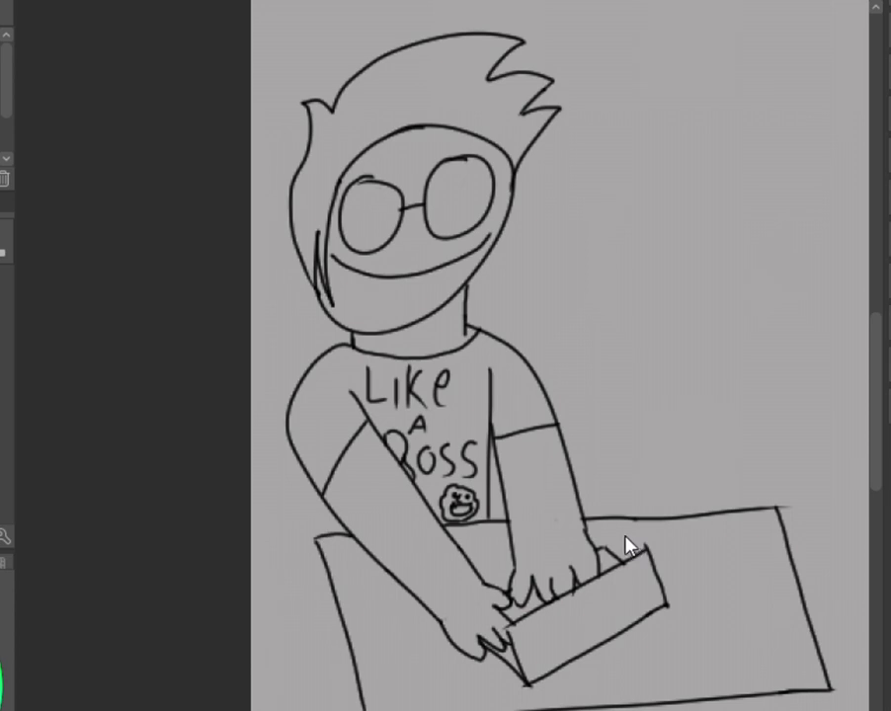
pyautogui.hscroll(5, 394, 629)
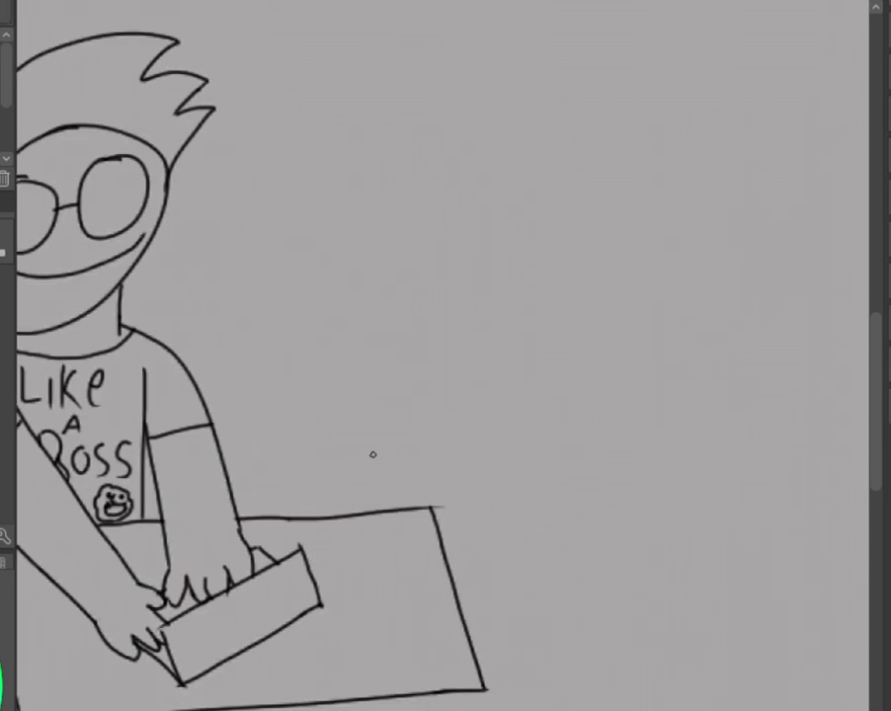
pyautogui.moveTo(501, 313)
pyautogui.mouseDown()
pyautogui.moveTo(440, 356)
pyautogui.moveTo(335, 511)
pyautogui.moveTo(350, 562)
pyautogui.mouseUp()
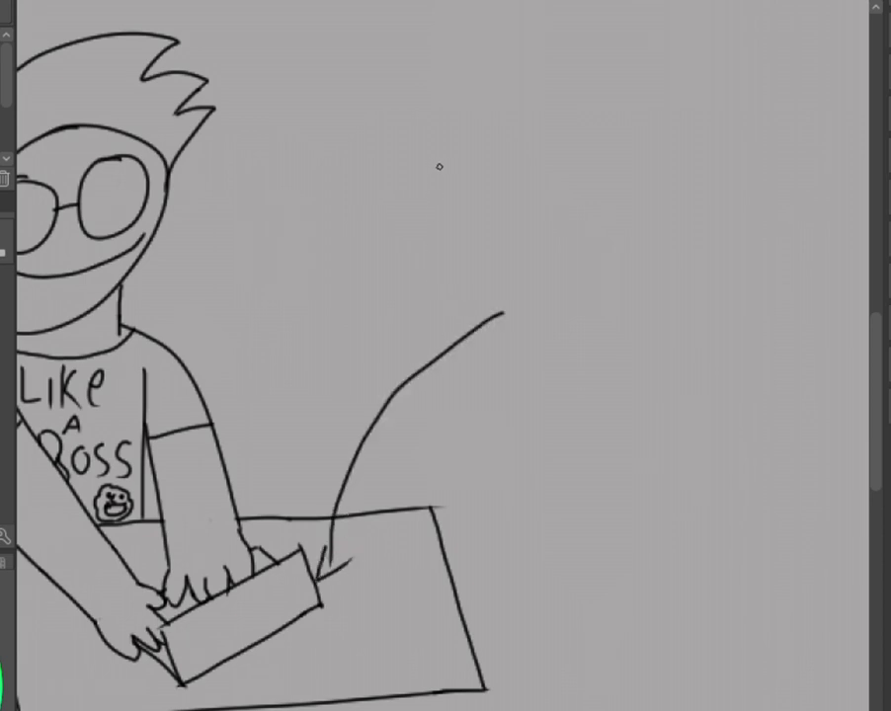
pyautogui.hotkey('ctrl', 'z')
pyautogui.hotkey('ctrl', 'z')
pyautogui.hotkey('ctrl', 'z')
pyautogui.moveTo(506, 298)
pyautogui.mouseDown()
pyautogui.moveTo(326, 499)
pyautogui.moveTo(320, 553)
pyautogui.moveTo(340, 544)
pyautogui.mouseUp()
pyautogui.hotkey('ctrl', 'z')
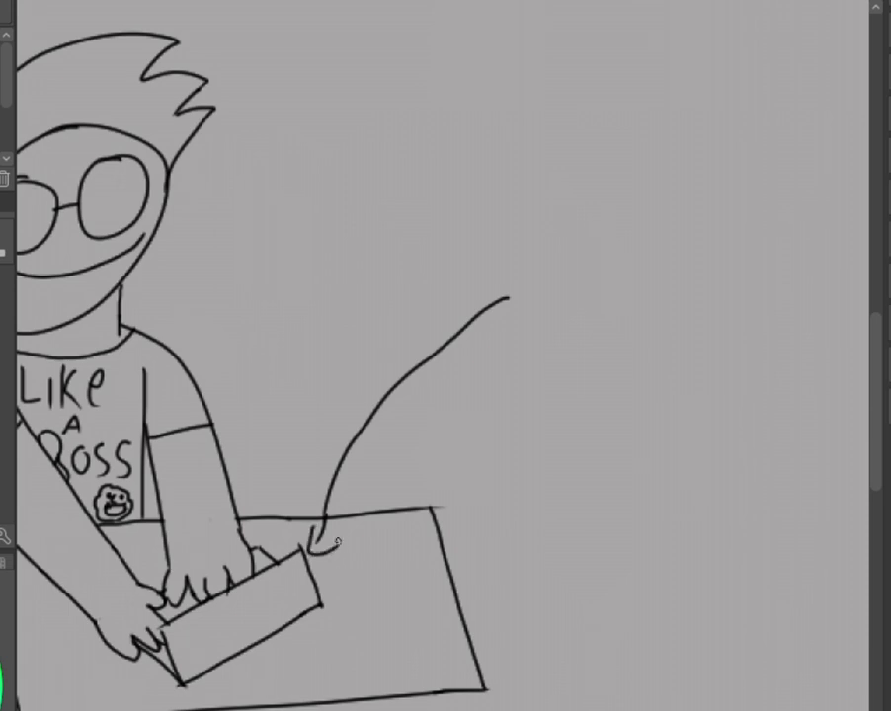
# Draw a nearly square frame at the arrow's upper end, replacing the wider outline, and add a small rectangle inside it.
pyautogui.moveTo(519, 189)
pyautogui.mouseDown()
pyautogui.moveTo(519, 310)
pyautogui.moveTo(548, 179)
pyautogui.moveTo(797, 152)
pyautogui.moveTo(776, 303)
pyautogui.moveTo(782, 374)
pyautogui.moveTo(521, 385)
pyautogui.mouseUp()
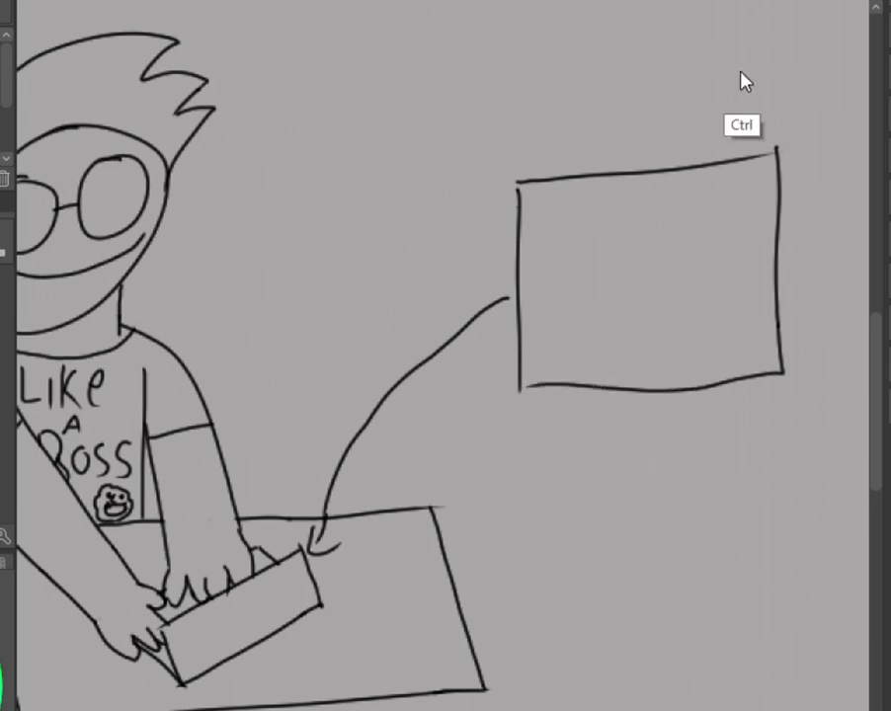
pyautogui.hotkey('ctrl', 'z')
pyautogui.hotkey('ctrl', 'z')
pyautogui.hotkey('ctrl', 'z')
pyautogui.moveTo(521, 184)
pyautogui.mouseDown()
pyautogui.moveTo(722, 159)
pyautogui.moveTo(733, 378)
pyautogui.moveTo(523, 394)
pyautogui.mouseUp()
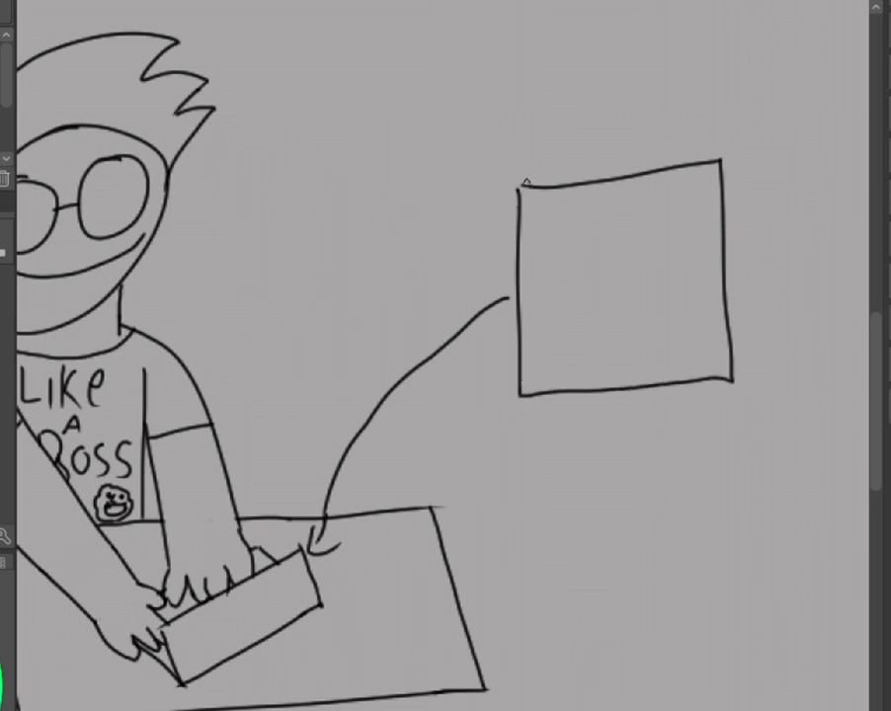
pyautogui.moveTo(520, 182); pyautogui.dragTo(518, 191)
pyautogui.moveTo(543, 230)
pyautogui.mouseDown()
pyautogui.moveTo(662, 232)
pyautogui.moveTo(662, 322)
pyautogui.mouseUp()
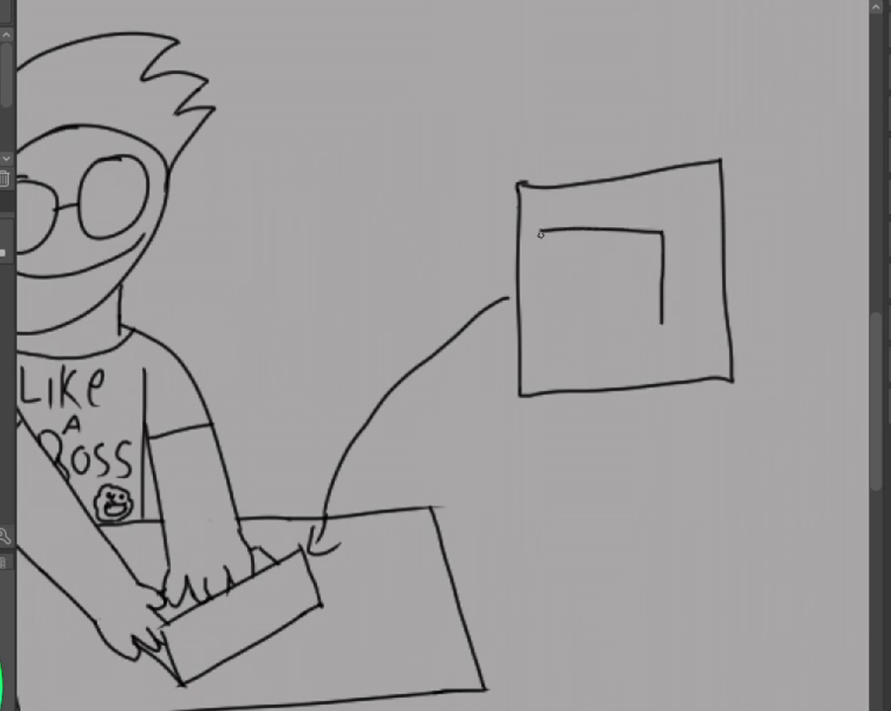
pyautogui.moveTo(540, 233)
pyautogui.mouseDown()
pyautogui.moveTo(535, 268)
pyautogui.moveTo(622, 316)
pyautogui.moveTo(680, 316)
pyautogui.mouseUp()
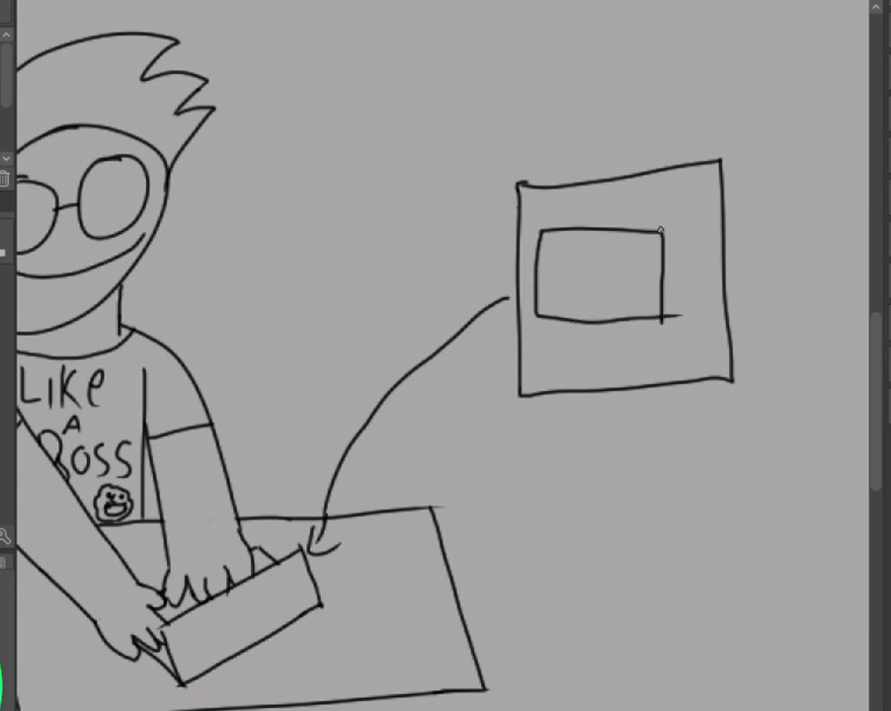
# Draw a larger window outline around the small rectangle, plus a thin strip with a small end box along the frame's lower edge.
pyautogui.moveTo(529, 202)
pyautogui.mouseDown()
pyautogui.moveTo(716, 197)
pyautogui.moveTo(712, 355)
pyautogui.moveTo(540, 362)
pyautogui.mouseUp()
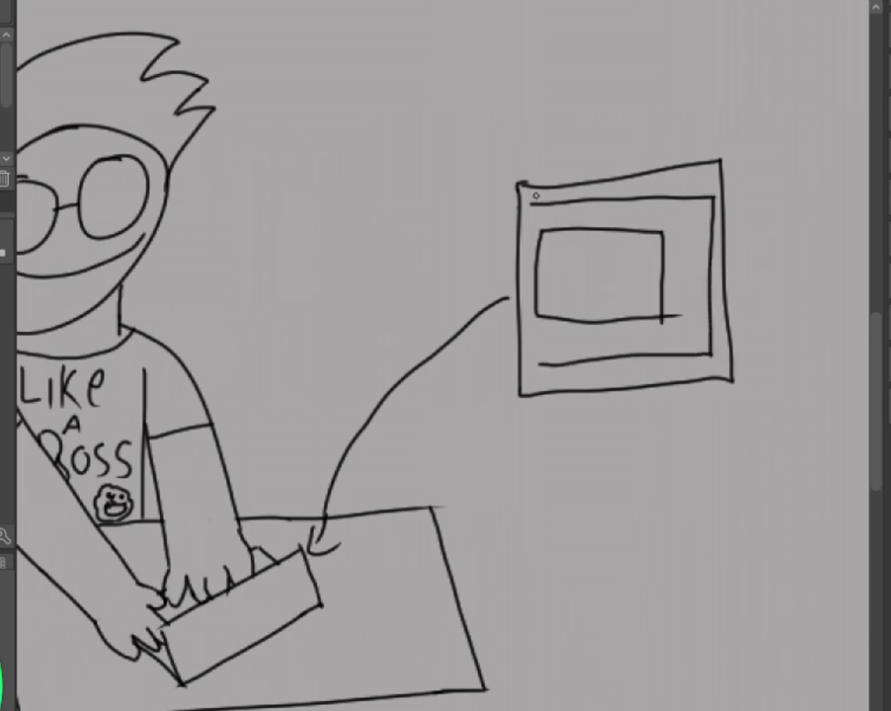
pyautogui.moveTo(534, 200); pyautogui.dragTo(530, 368)
pyautogui.moveTo(532, 204); pyautogui.dragTo(521, 367)
pyautogui.hotkey('ctrl', 'z')
pyautogui.moveTo(531, 202); pyautogui.dragTo(529, 365)
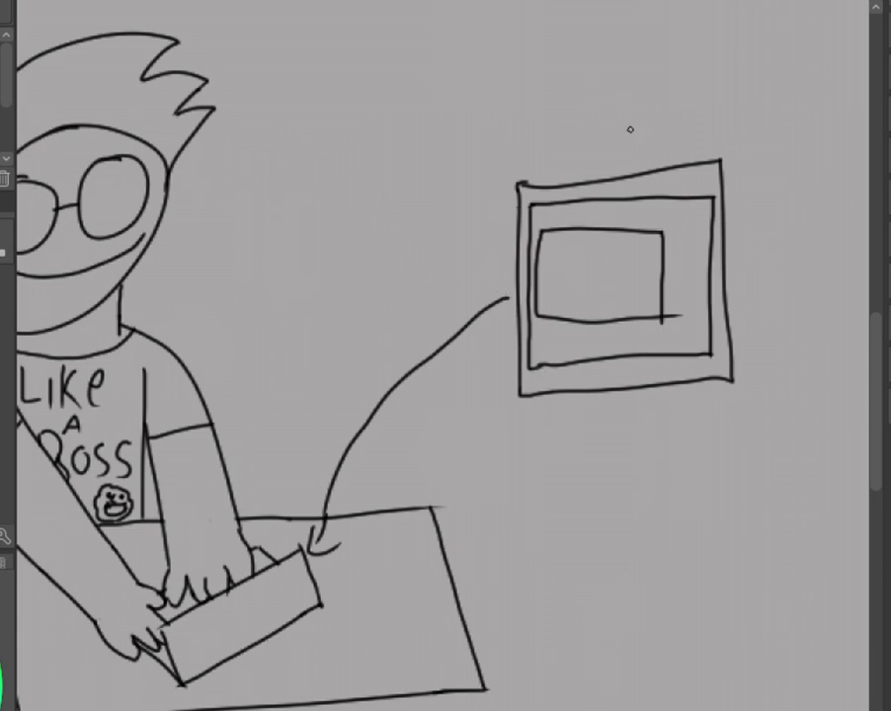
pyautogui.moveTo(526, 371)
pyautogui.mouseDown()
pyautogui.moveTo(727, 362)
pyautogui.moveTo(523, 381)
pyautogui.moveTo(544, 397)
pyautogui.mouseUp()
pyautogui.press('ctrl')
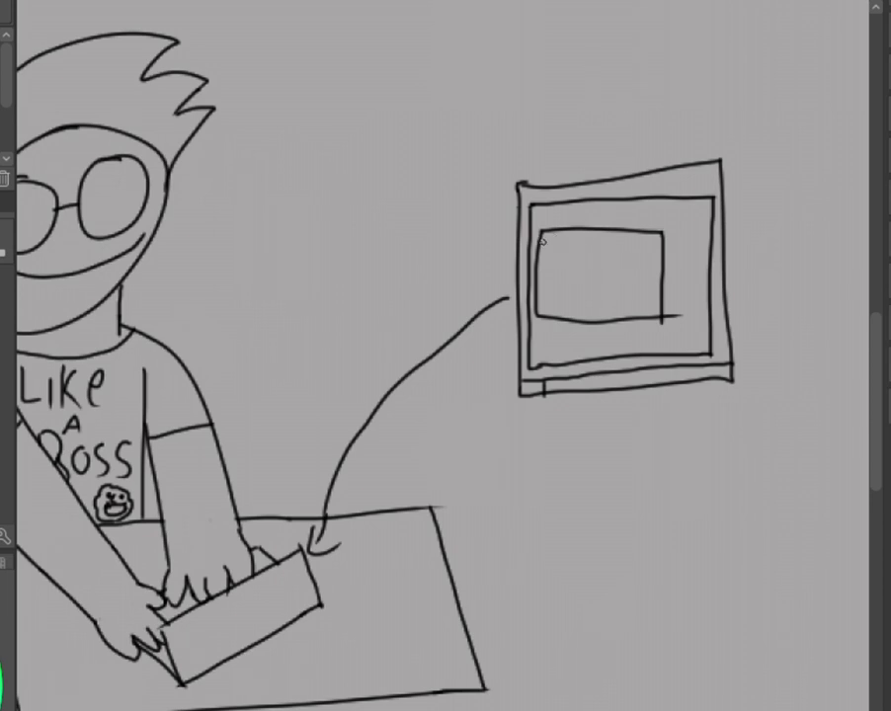
# Draw a header line across the small rectangle and fill the area beneath it with rows of squiggly text lines.
pyautogui.moveTo(539, 239); pyautogui.dragTo(614, 244)
pyautogui.moveTo(543, 253); pyautogui.dragTo(654, 262)
pyautogui.moveTo(545, 264); pyautogui.dragTo(655, 271)
pyautogui.moveTo(548, 280); pyautogui.dragTo(656, 282)
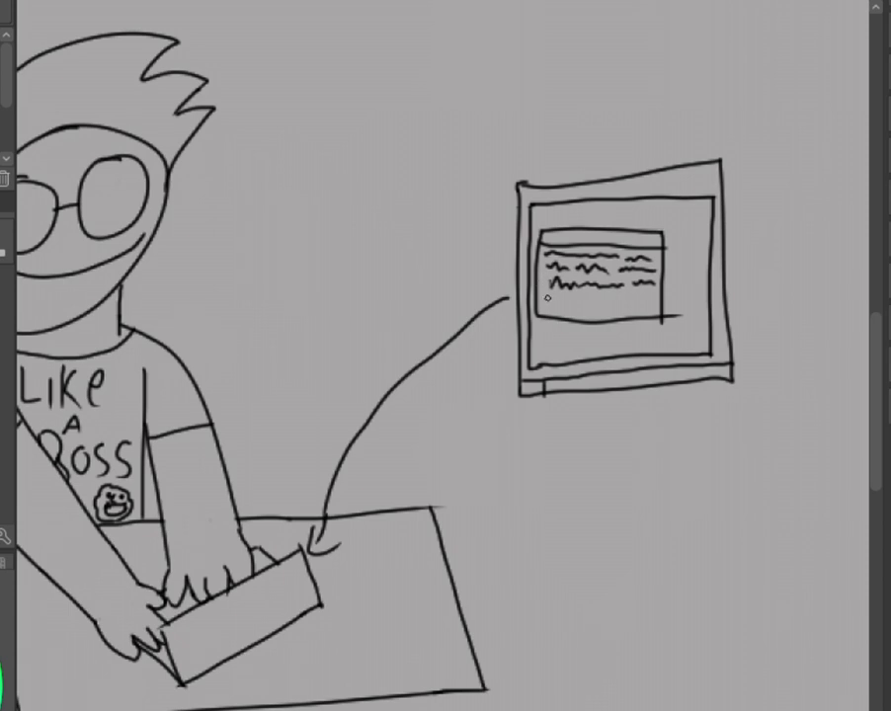
pyautogui.moveTo(546, 298); pyautogui.dragTo(649, 294)
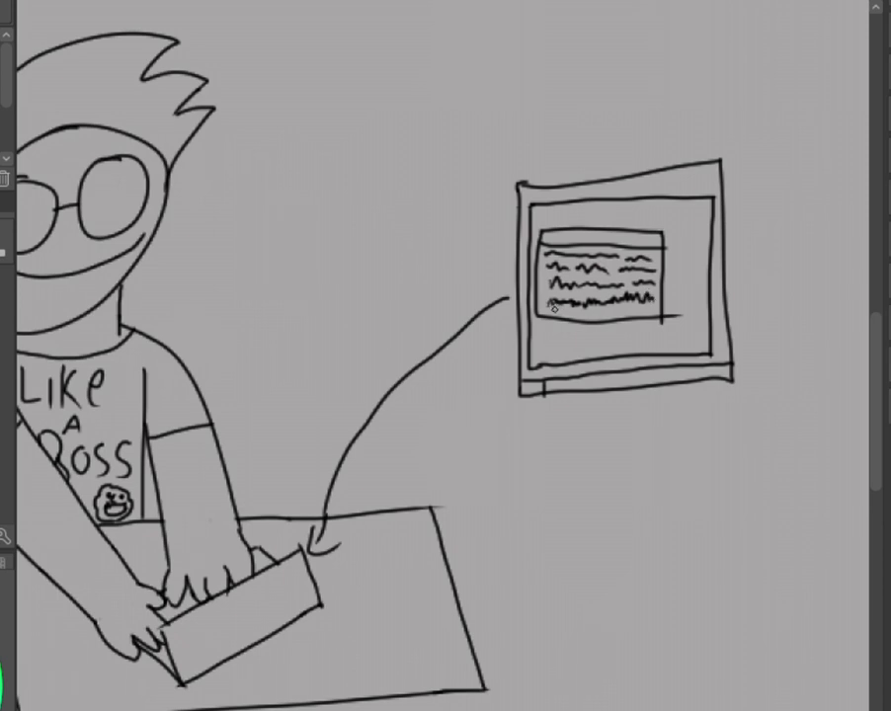
pyautogui.moveTo(554, 310); pyautogui.dragTo(650, 312)
# Draw the window's title bar with minimise, maximise and close boxes, and write an "R" above an oval beside the text panel.
pyautogui.moveTo(533, 218)
pyautogui.mouseDown()
pyautogui.moveTo(715, 216)
pyautogui.moveTo(671, 215)
pyautogui.moveTo(660, 200)
pyautogui.moveTo(708, 209)
pyautogui.mouseUp()
pyautogui.moveTo(708, 200); pyautogui.dragTo(665, 207)
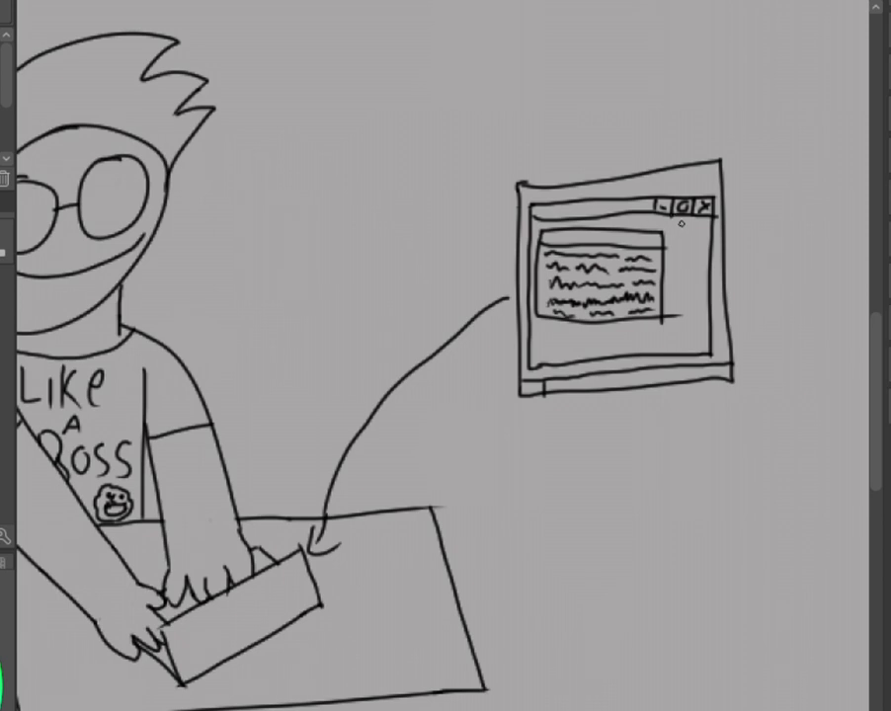
pyautogui.moveTo(680, 223)
pyautogui.mouseDown()
pyautogui.moveTo(680, 250)
pyautogui.moveTo(684, 237)
pyautogui.moveTo(699, 251)
pyautogui.moveTo(673, 296)
pyautogui.moveTo(679, 255)
pyautogui.mouseUp()
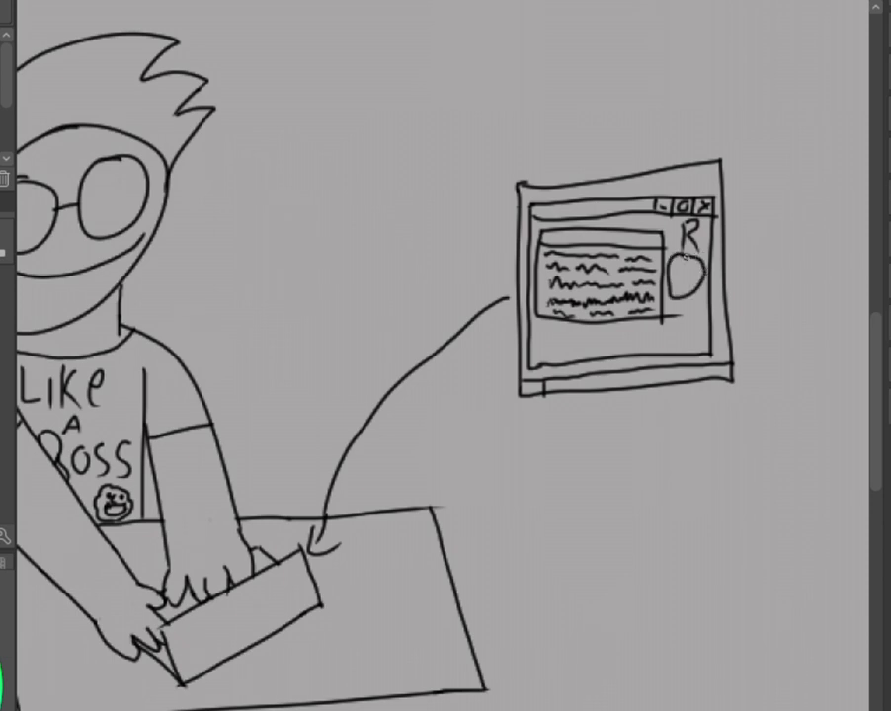
# Draw a row of four arched shapes along the lower edge of the window, beneath the text panel.
pyautogui.moveTo(671, 342)
pyautogui.mouseDown()
pyautogui.moveTo(695, 312)
pyautogui.moveTo(697, 351)
pyautogui.mouseUp()
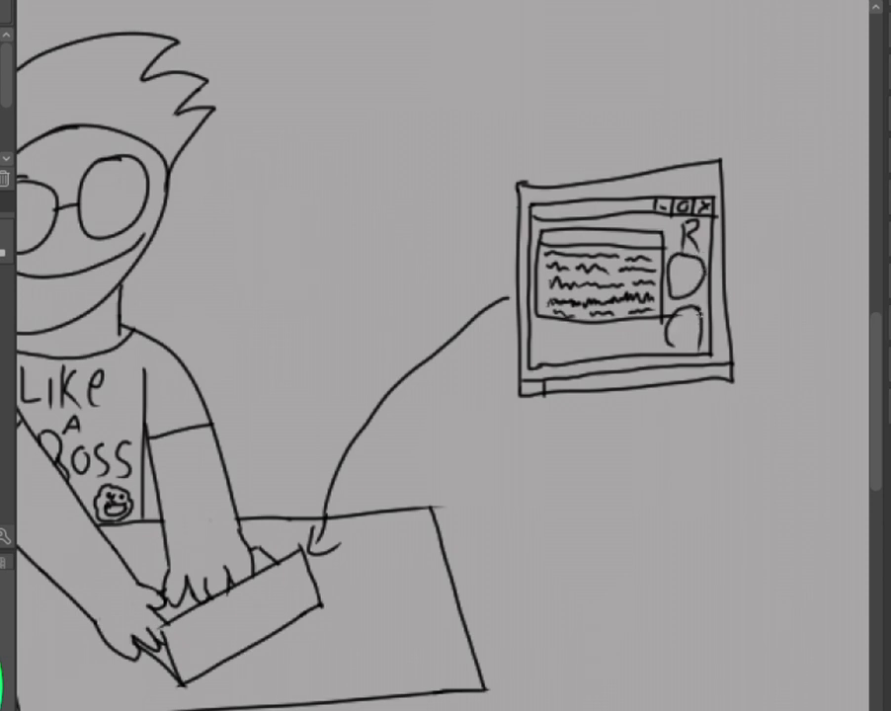
pyautogui.moveTo(626, 353)
pyautogui.mouseDown()
pyautogui.moveTo(637, 328)
pyautogui.moveTo(652, 353)
pyautogui.mouseUp()
pyautogui.moveTo(580, 357)
pyautogui.mouseDown()
pyautogui.moveTo(593, 333)
pyautogui.moveTo(606, 358)
pyautogui.mouseUp()
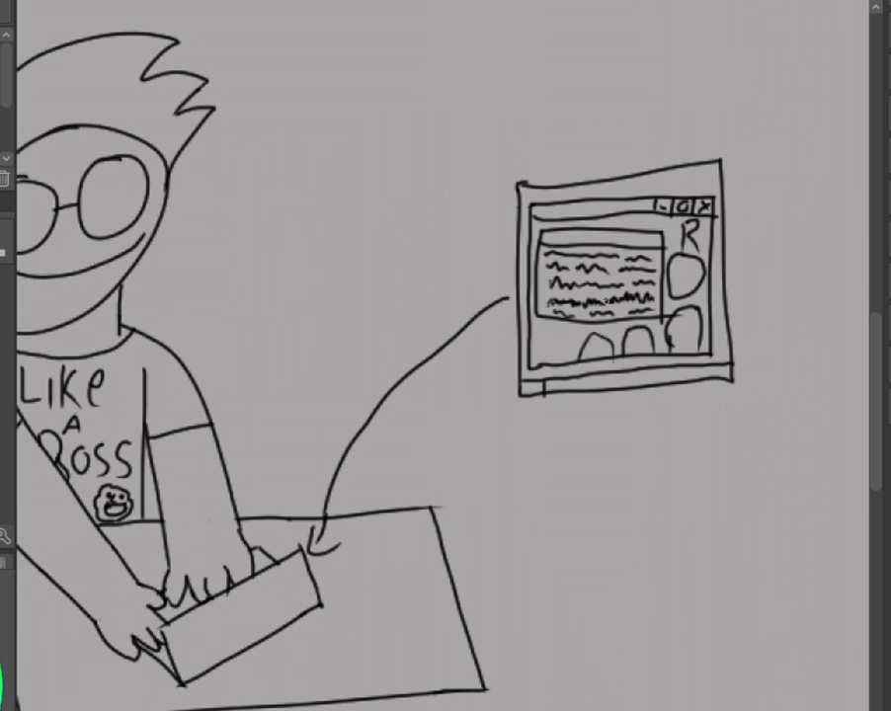
pyautogui.moveTo(546, 360)
pyautogui.mouseDown()
pyautogui.moveTo(570, 355)
pyautogui.moveTo(552, 334)
pyautogui.moveTo(571, 375)
pyautogui.mouseUp()
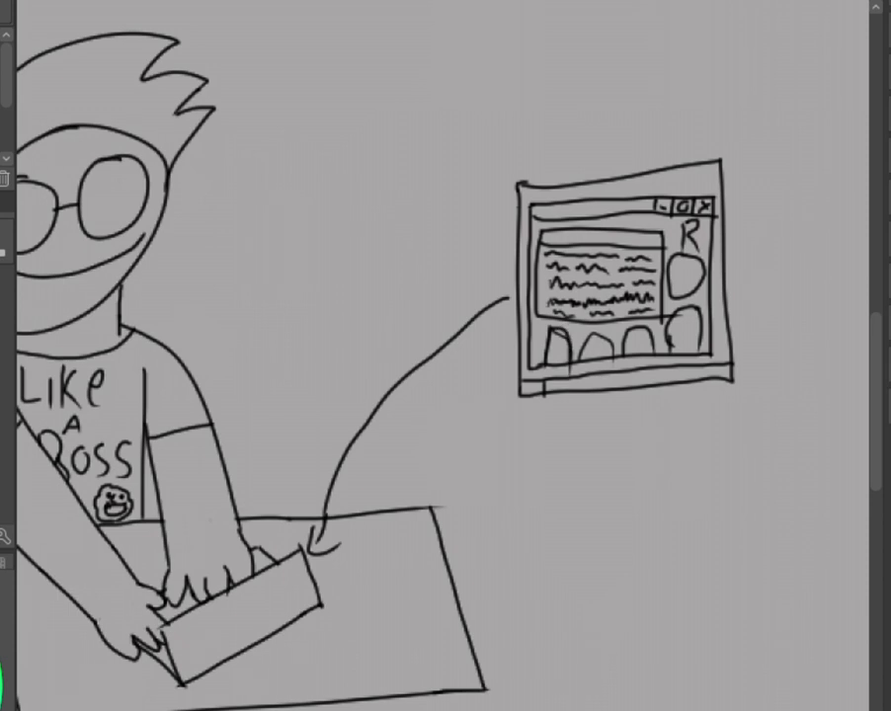
# Draw slanted reflection lines across both lenses of the character's glasses.
pyautogui.moveTo(418, 606)
pyautogui.mouseDown()
pyautogui.moveTo(640, 626)
pyautogui.moveTo(492, 607)
pyautogui.moveTo(528, 606)
pyautogui.mouseUp()
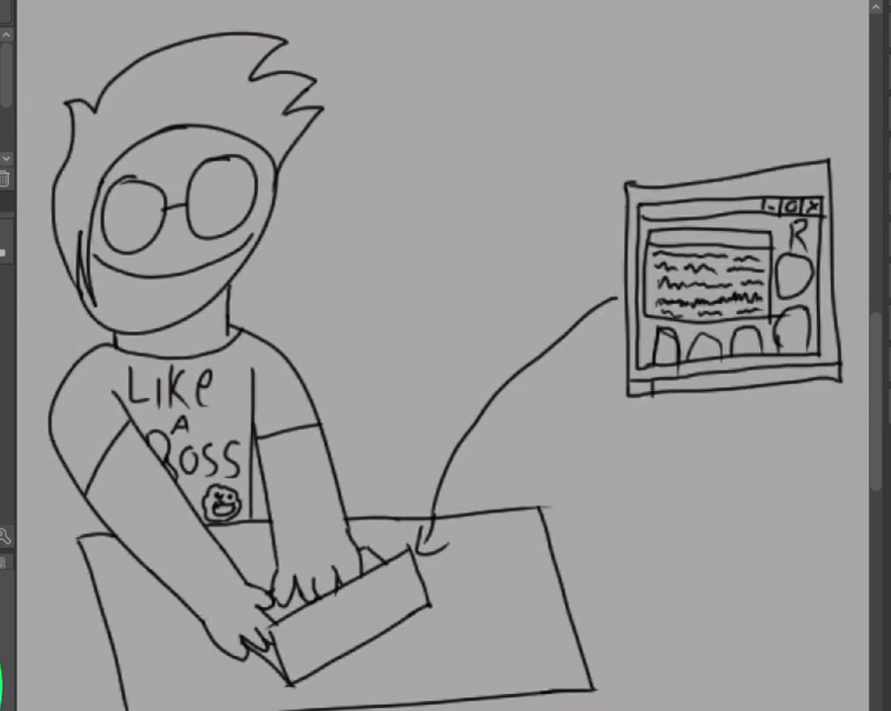
pyautogui.moveTo(135, 183); pyautogui.dragTo(106, 248)
pyautogui.moveTo(159, 184); pyautogui.dragTo(123, 254)
pyautogui.moveTo(227, 159); pyautogui.dragTo(194, 233)
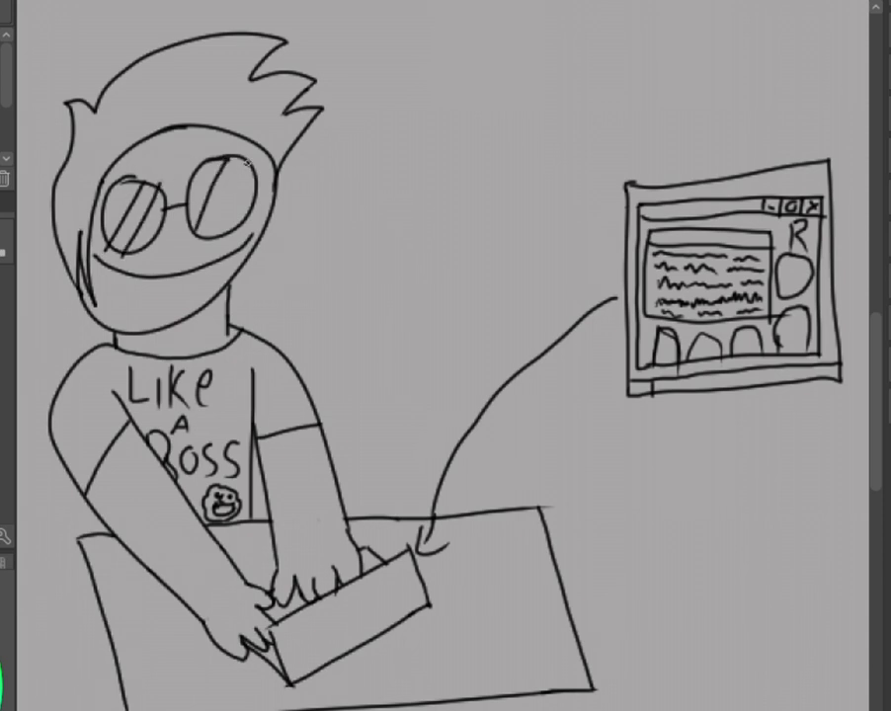
pyautogui.moveTo(247, 162); pyautogui.dragTo(218, 236)
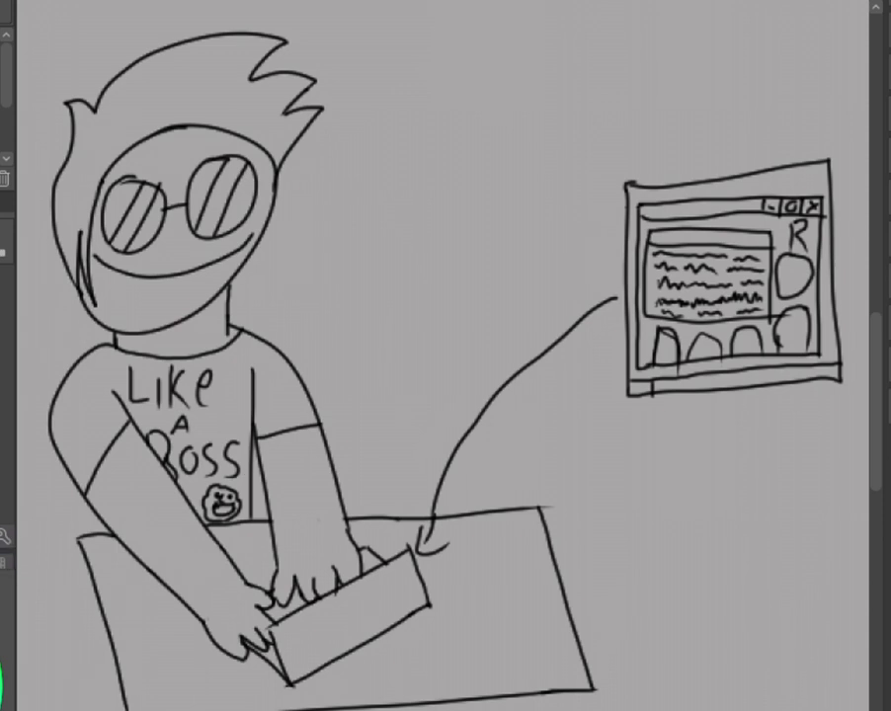
# Draw a new character's rounded head with spiky hair and a jagged fringe to the right of the framed window.
pyautogui.hotkey('ctrl', '-')
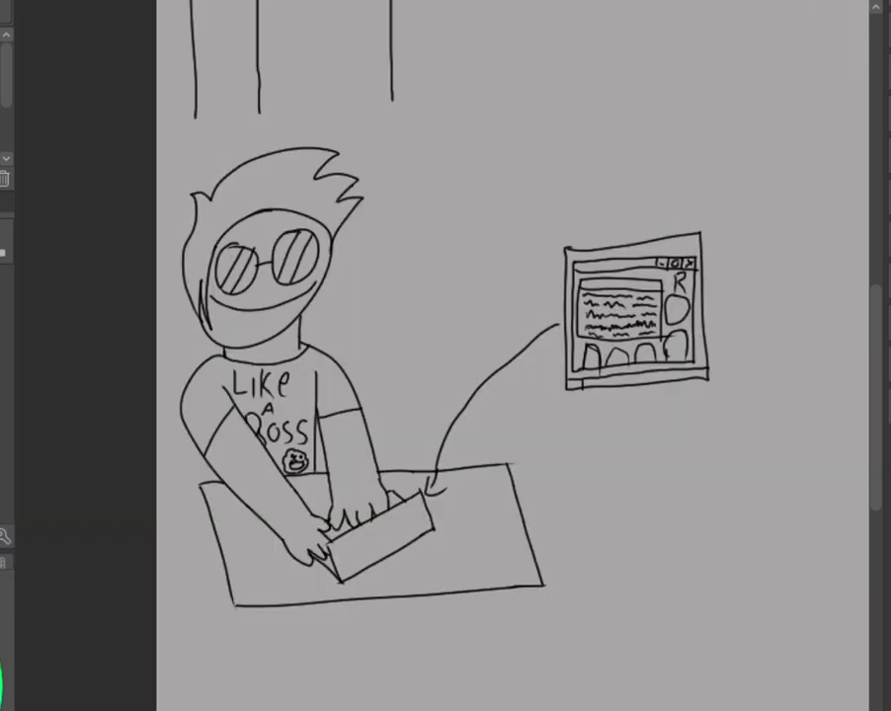
pyautogui.hscroll(5, 444, 355)
pyautogui.hscroll(-4, 445, 355)
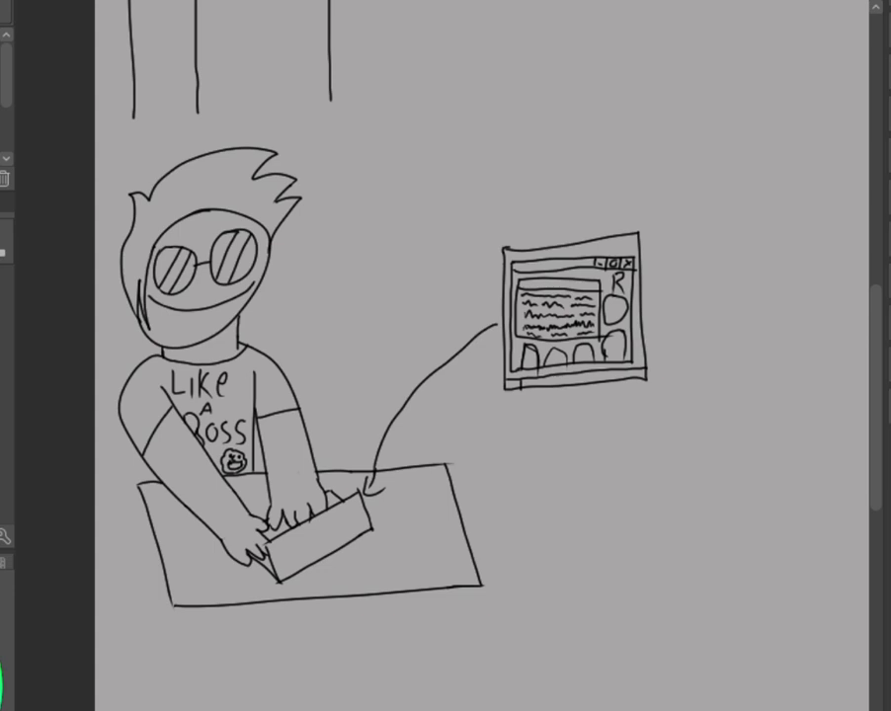
pyautogui.hscroll(8, 445, 355)
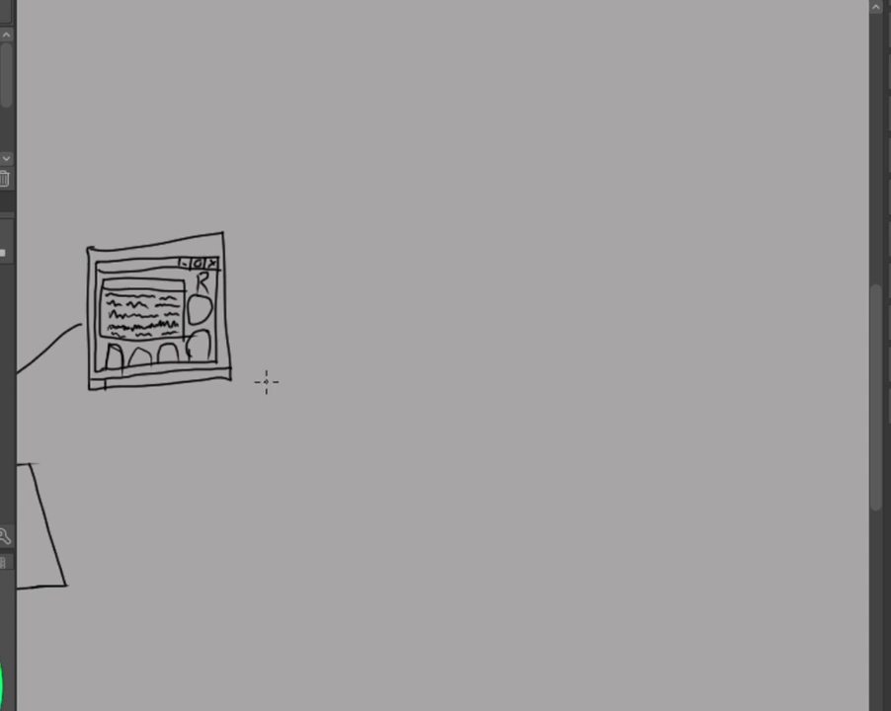
pyautogui.press('ctrl')
pyautogui.moveTo(316, 447)
pyautogui.mouseDown()
pyautogui.moveTo(297, 408)
pyautogui.moveTo(297, 379)
pyautogui.moveTo(295, 418)
pyautogui.moveTo(286, 365)
pyautogui.moveTo(282, 395)
pyautogui.moveTo(294, 330)
pyautogui.moveTo(329, 308)
pyautogui.moveTo(311, 314)
pyautogui.moveTo(320, 323)
pyautogui.moveTo(375, 307)
pyautogui.moveTo(410, 316)
pyautogui.moveTo(396, 327)
pyautogui.moveTo(411, 333)
pyautogui.moveTo(418, 361)
pyautogui.moveTo(425, 357)
pyautogui.moveTo(411, 376)
pyautogui.moveTo(407, 424)
pyautogui.moveTo(378, 440)
pyautogui.moveTo(307, 431)
pyautogui.mouseUp()
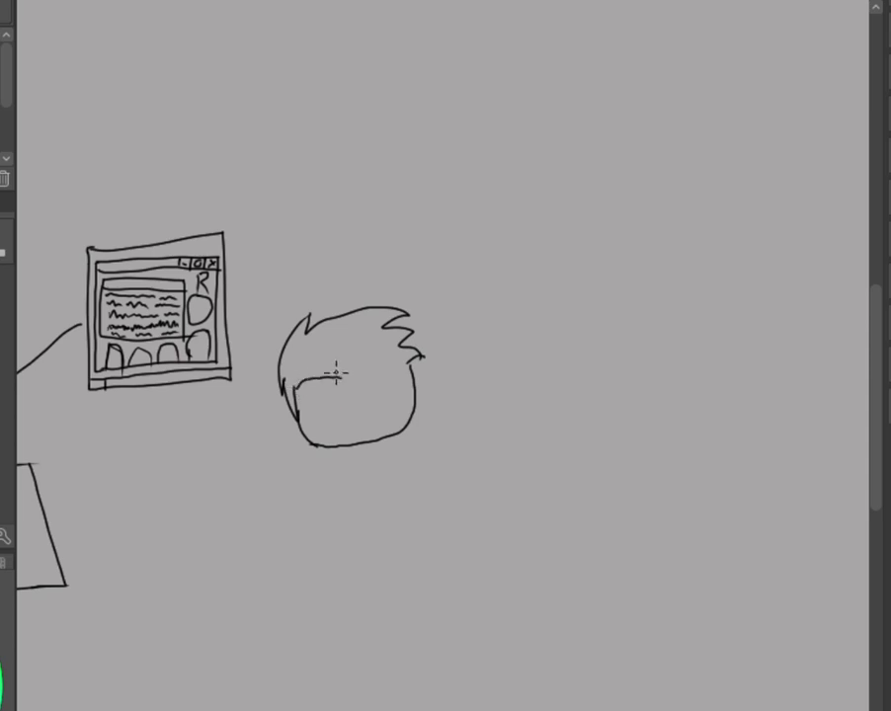
pyautogui.moveTo(284, 389)
pyautogui.mouseDown()
pyautogui.moveTo(316, 392)
pyautogui.moveTo(353, 358)
pyautogui.moveTo(347, 372)
pyautogui.moveTo(372, 370)
pyautogui.moveTo(397, 350)
pyautogui.moveTo(383, 362)
pyautogui.moveTo(418, 368)
pyautogui.mouseUp()
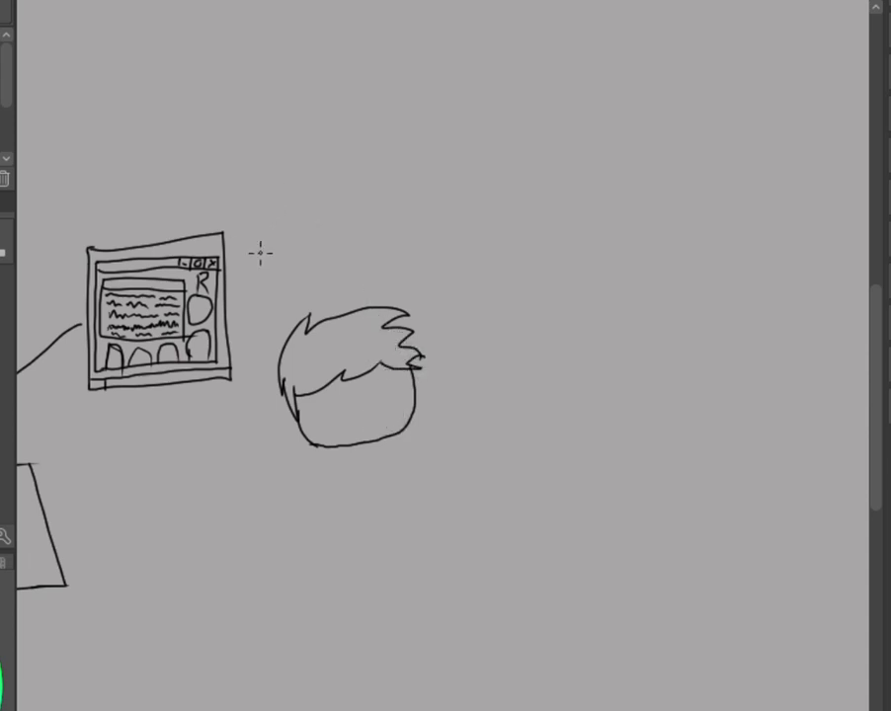
# Draw two solid oval eyes and an open smiling mouth on the new character's face, undoing the last mouth stroke.
pyautogui.moveTo(327, 398)
pyautogui.mouseDown()
pyautogui.moveTo(331, 408)
pyautogui.moveTo(332, 395)
pyautogui.moveTo(375, 407)
pyautogui.moveTo(375, 395)
pyautogui.mouseUp()
pyautogui.moveTo(329, 420)
pyautogui.mouseDown()
pyautogui.moveTo(370, 417)
pyautogui.moveTo(348, 437)
pyautogui.moveTo(329, 422)
pyautogui.mouseUp()
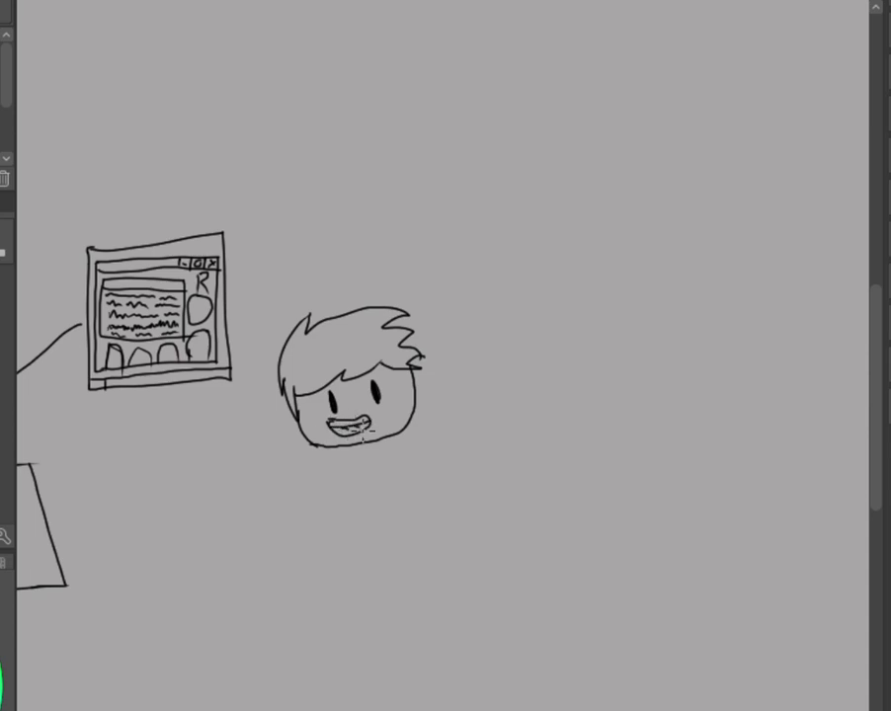
pyautogui.moveTo(354, 425)
pyautogui.mouseDown()
pyautogui.moveTo(379, 428)
pyautogui.moveTo(355, 427)
pyautogui.mouseUp()
pyautogui.hotkey('ctrl', 'z')
# Draw the new character's neck, raised left arm line and both sides of the torso, redoing the right hip as a rounded curve.
pyautogui.moveTo(293, 487); pyautogui.dragTo(265, 344)
pyautogui.moveTo(289, 482)
pyautogui.mouseDown()
pyautogui.moveTo(309, 499)
pyautogui.moveTo(315, 578)
pyautogui.mouseUp()
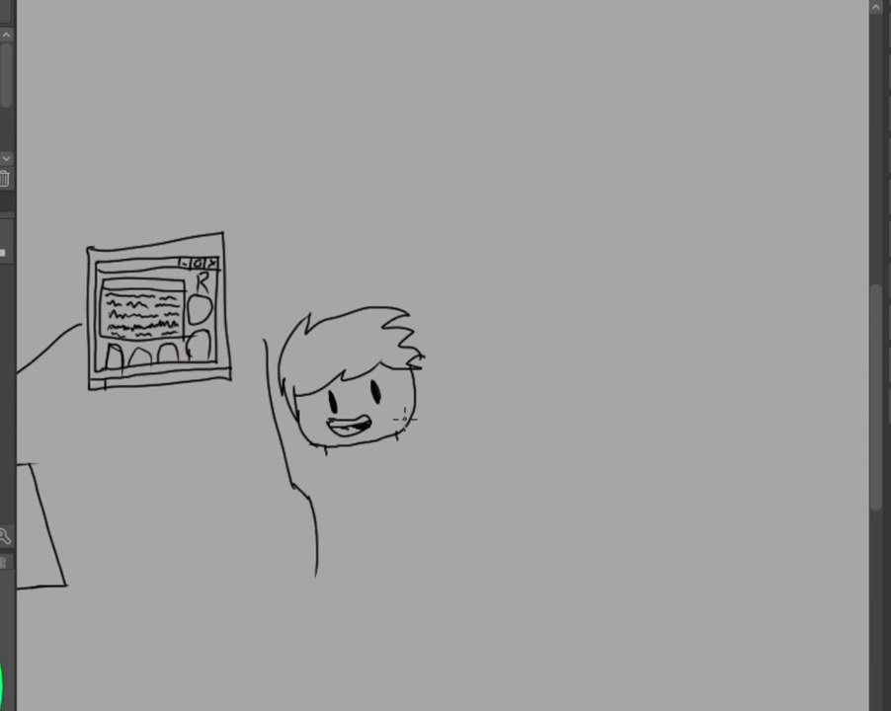
pyautogui.moveTo(411, 458)
pyautogui.mouseDown()
pyautogui.moveTo(433, 510)
pyautogui.moveTo(445, 588)
pyautogui.mouseUp()
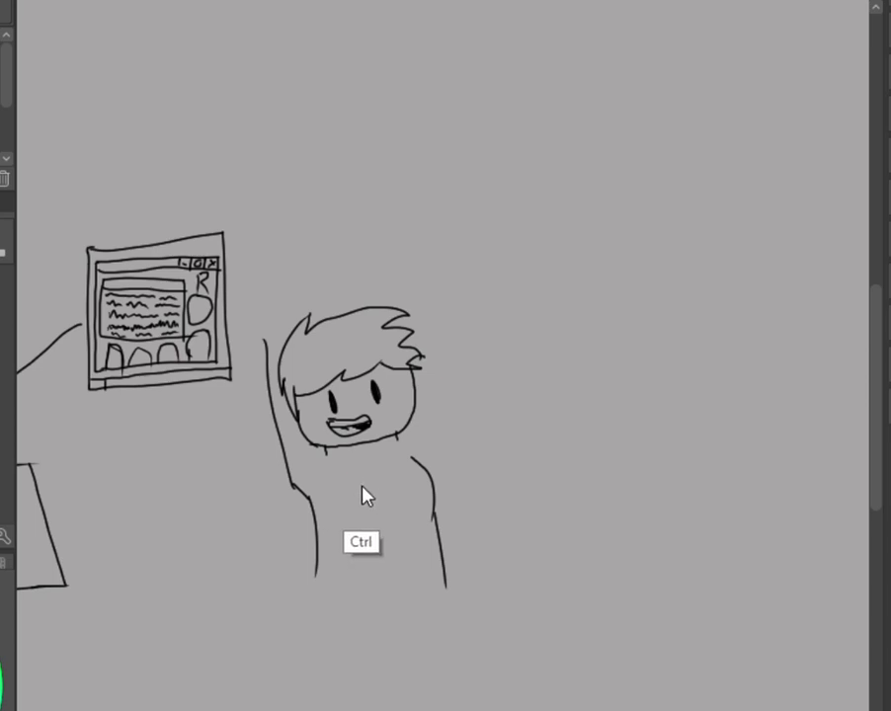
pyautogui.hotkey('ctrl', 'z')
pyautogui.moveTo(432, 515); pyautogui.dragTo(428, 585)
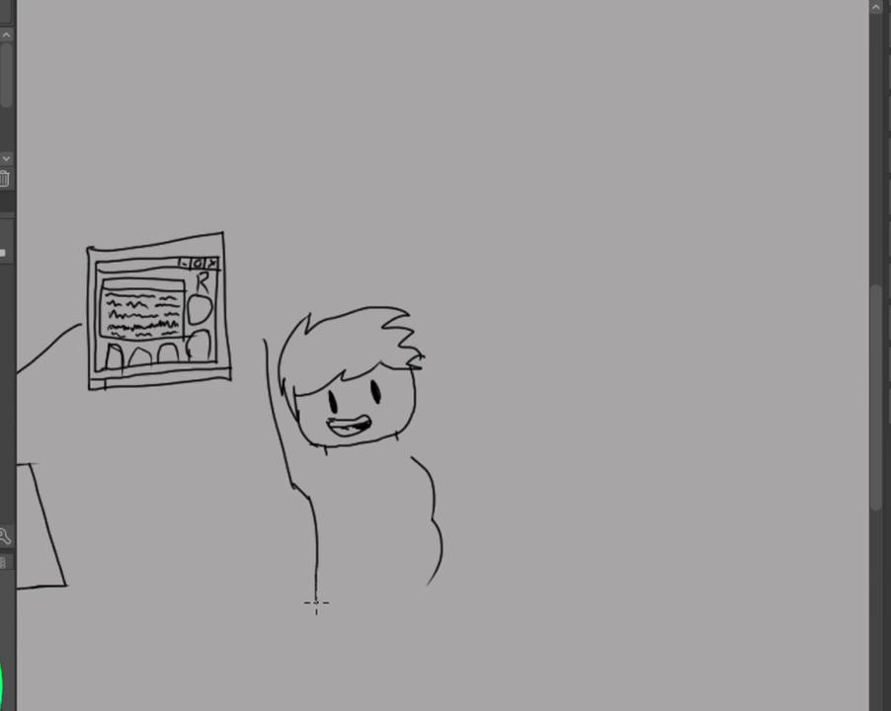
# Draw the new character's bent left leg and outstretched right leg, joining them with a short straight line at the crotch.
pyautogui.moveTo(316, 600); pyautogui.dragTo(263, 676)
pyautogui.hotkey('ctrl', 'z')
pyautogui.moveTo(314, 581)
pyautogui.mouseDown()
pyautogui.moveTo(276, 595)
pyautogui.moveTo(268, 637)
pyautogui.moveTo(374, 637)
pyautogui.mouseUp()
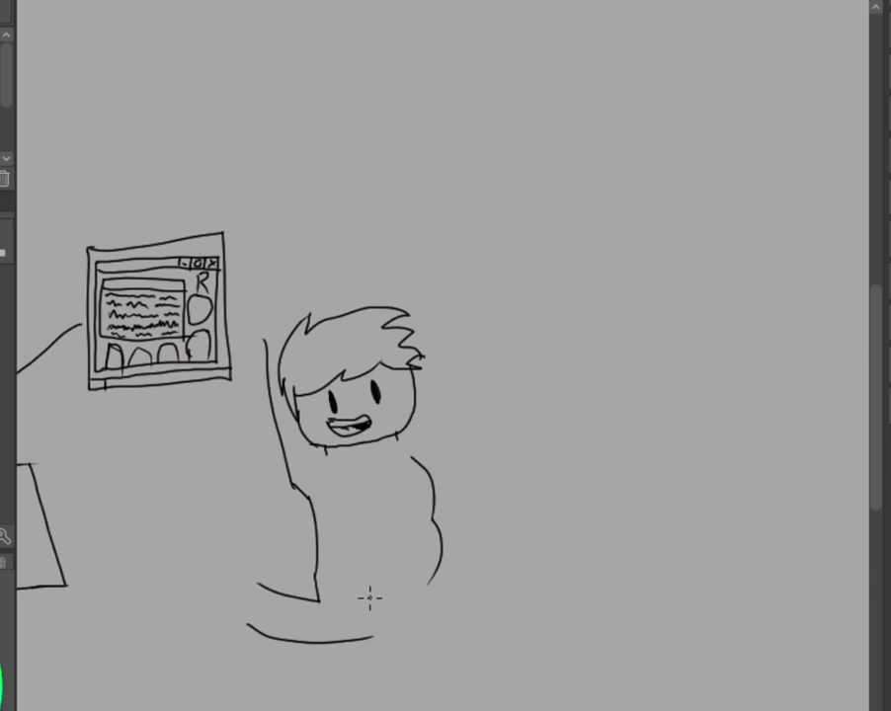
pyautogui.moveTo(367, 589); pyautogui.dragTo(373, 635)
pyautogui.moveTo(432, 582); pyautogui.dragTo(484, 657)
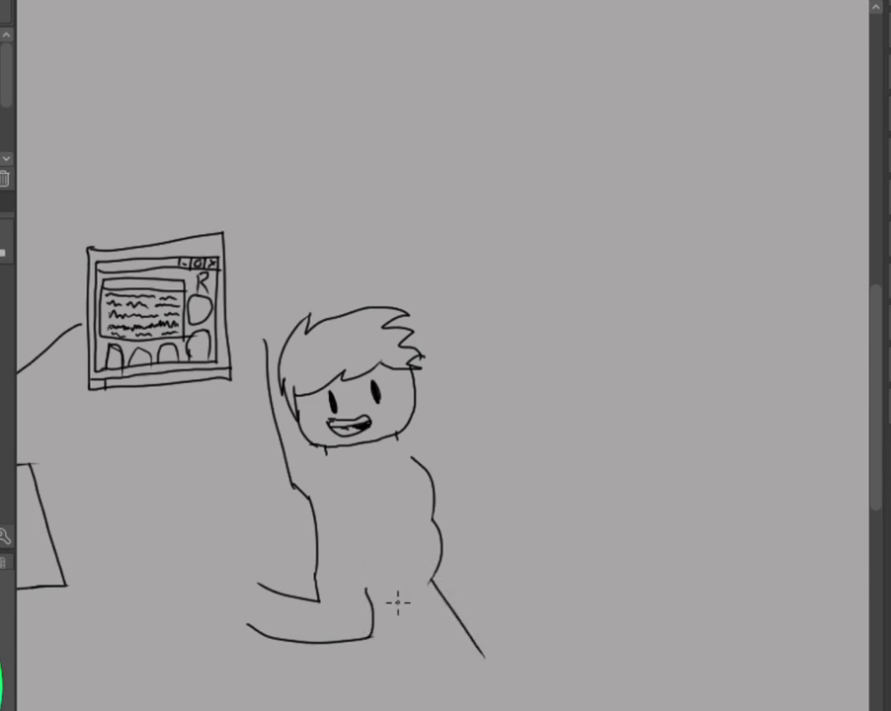
pyautogui.moveTo(391, 593); pyautogui.dragTo(447, 678)
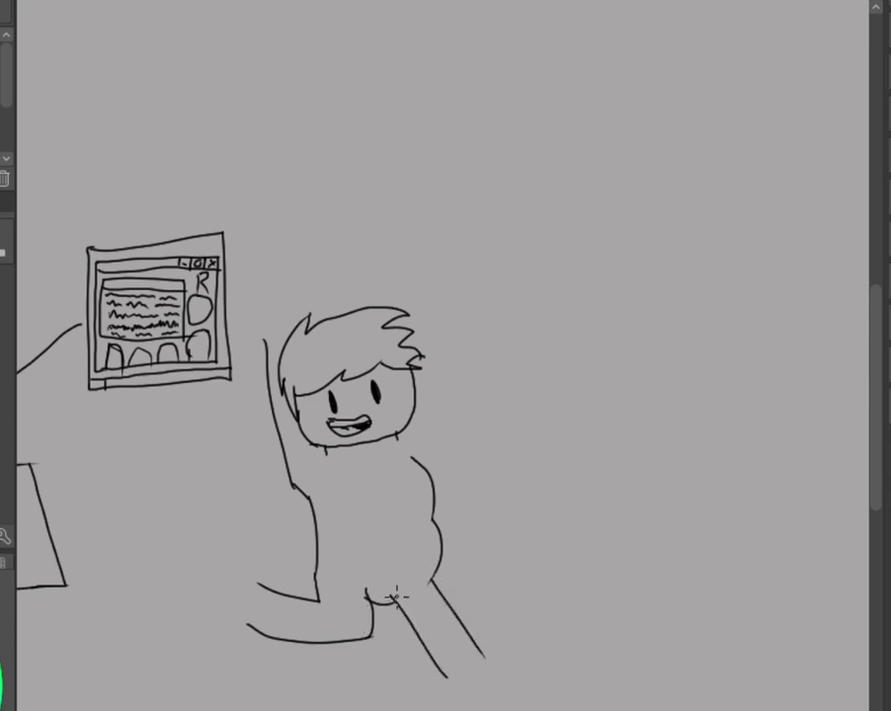
pyautogui.hotkey('ctrl', 'z')
pyautogui.moveTo(366, 590); pyautogui.dragTo(392, 597)
# Draw a short curved fold at the running character's waist and try several foot outlines on the outstretched leg.
pyautogui.moveTo(433, 518); pyautogui.dragTo(414, 527)
pyautogui.moveTo(483, 656)
pyautogui.mouseDown()
pyautogui.moveTo(517, 624)
pyautogui.moveTo(514, 675)
pyautogui.mouseUp()
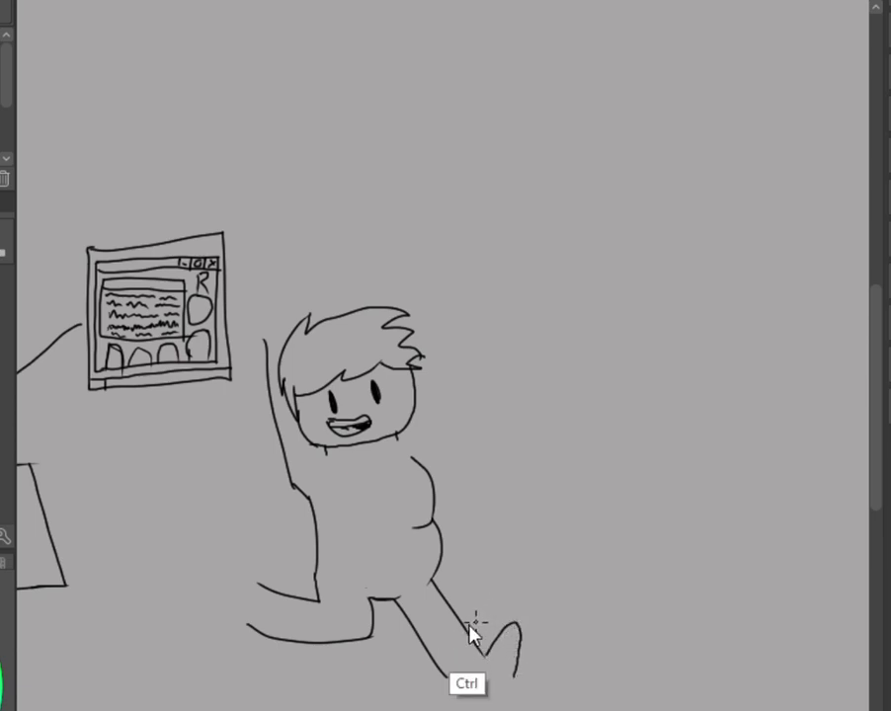
pyautogui.hotkey('ctrl', 'z')
pyautogui.moveTo(484, 653)
pyautogui.mouseDown()
pyautogui.moveTo(531, 662)
pyautogui.moveTo(517, 689)
pyautogui.moveTo(501, 699)
pyautogui.moveTo(450, 685)
pyautogui.mouseUp()
pyautogui.hotkey('ctrl', 'z')
pyautogui.moveTo(480, 650)
pyautogui.mouseDown()
pyautogui.moveTo(516, 646)
pyautogui.moveTo(510, 697)
pyautogui.moveTo(468, 700)
pyautogui.moveTo(442, 685)
pyautogui.moveTo(495, 628)
pyautogui.moveTo(520, 657)
pyautogui.moveTo(496, 701)
pyautogui.moveTo(442, 676)
pyautogui.mouseUp()
pyautogui.hotkey('ctrl', 'z')
pyautogui.hotkey('ctrl', 'z')
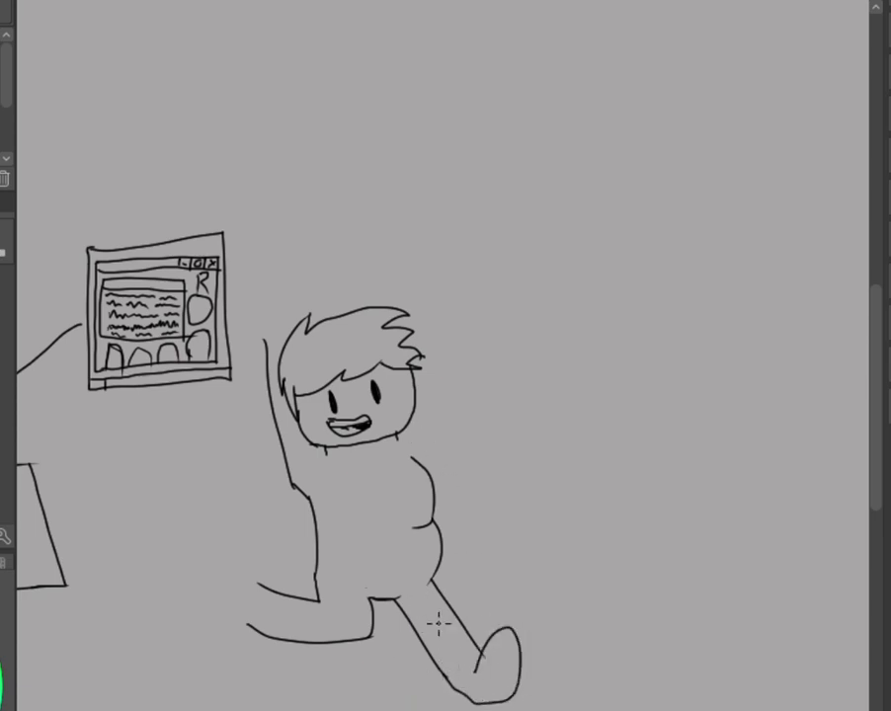
pyautogui.hotkey('ctrl', 'z')
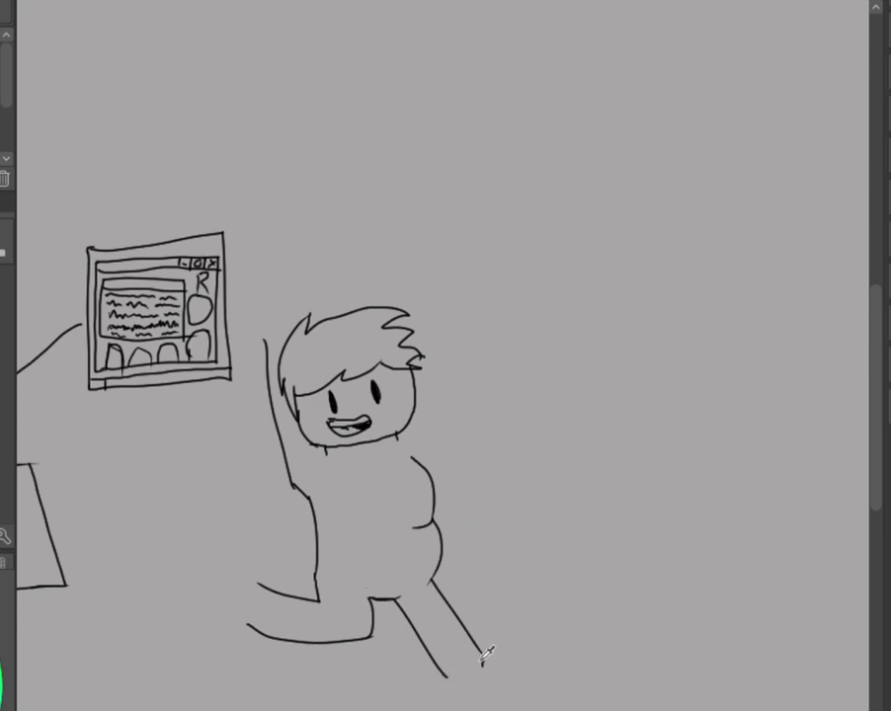
pyautogui.moveTo(483, 649)
pyautogui.mouseDown()
pyautogui.moveTo(517, 659)
pyautogui.moveTo(495, 696)
pyautogui.mouseUp()
pyautogui.hotkey('ctrl', 'z')
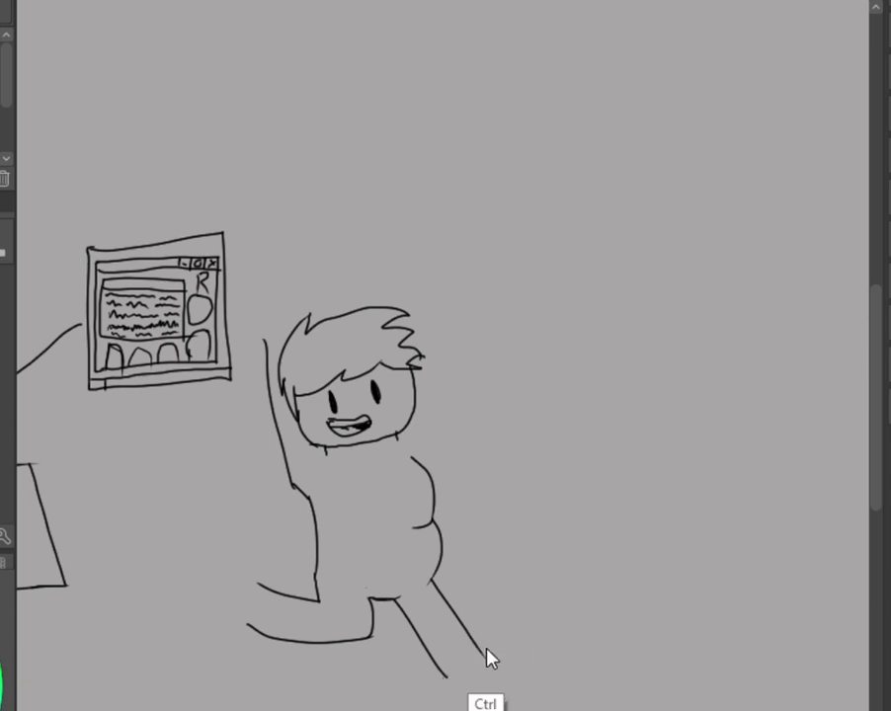
# Draw a rounded foot with an ankle line on the outstretched leg and a rounded foot on the bent leg.
pyautogui.moveTo(485, 652)
pyautogui.mouseDown()
pyautogui.moveTo(519, 646)
pyautogui.moveTo(508, 697)
pyautogui.mouseUp()
pyautogui.moveTo(447, 678); pyautogui.dragTo(491, 704)
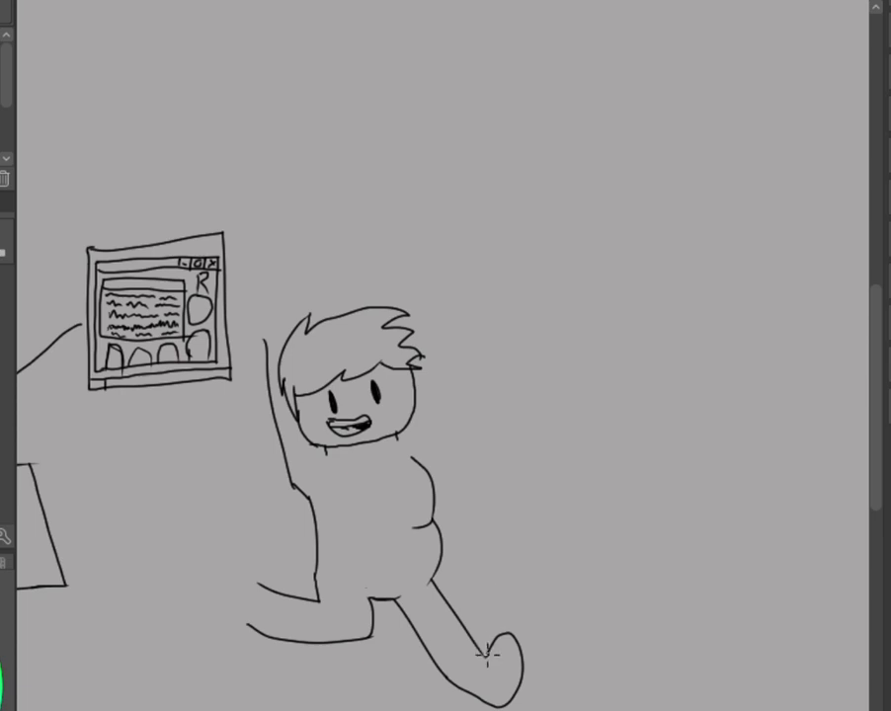
pyautogui.moveTo(491, 640); pyautogui.dragTo(477, 682)
pyautogui.moveTo(257, 583)
pyautogui.mouseDown()
pyautogui.moveTo(220, 639)
pyautogui.moveTo(243, 640)
pyautogui.mouseUp()
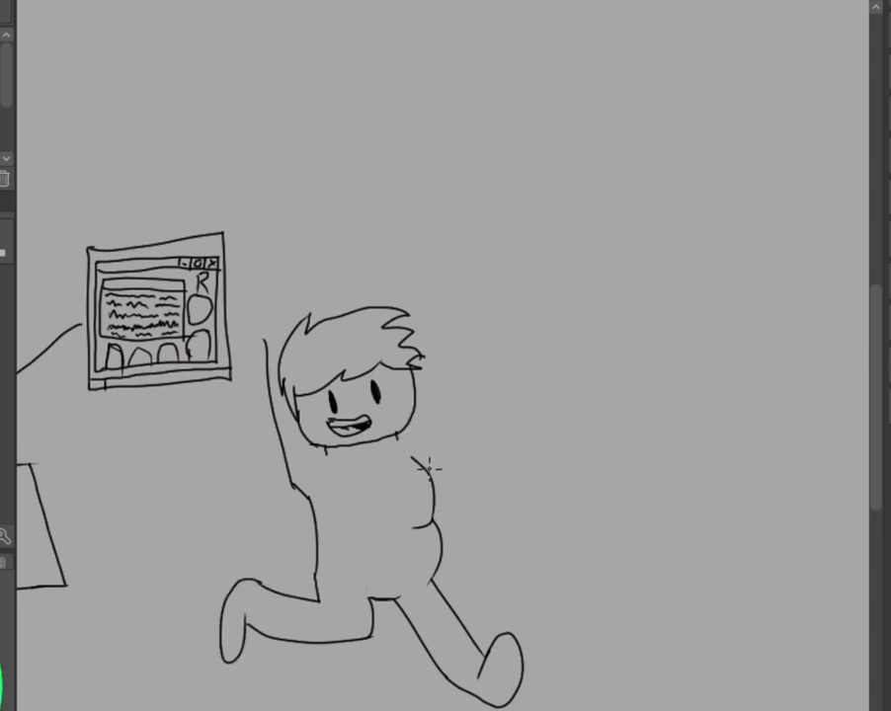
# Draw the running character's raised right arm line and flat open hands at the ends of both arms.
pyautogui.moveTo(426, 464); pyautogui.dragTo(434, 291)
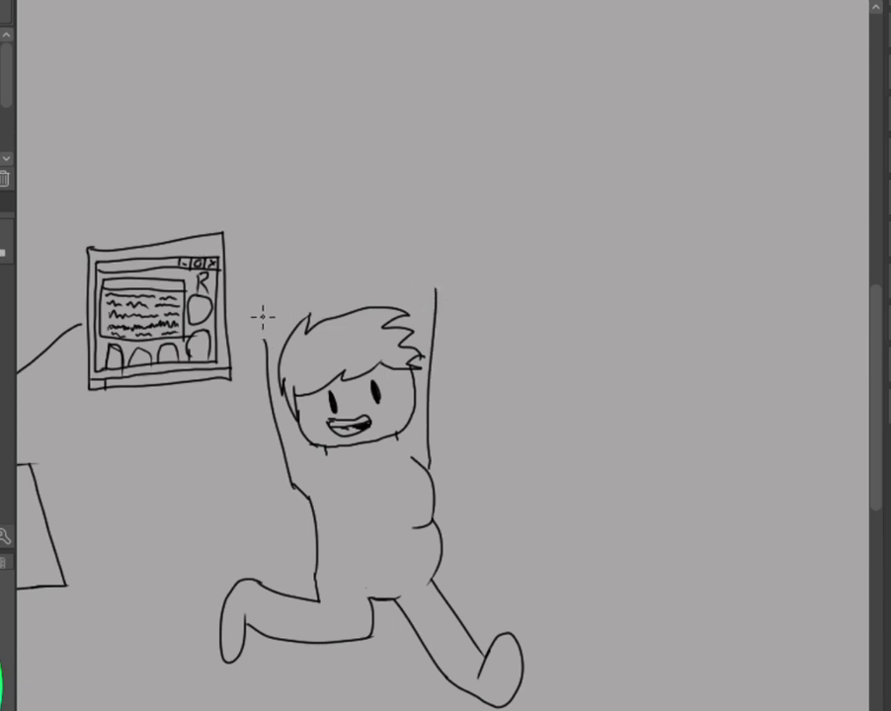
pyautogui.moveTo(265, 336)
pyautogui.mouseDown()
pyautogui.moveTo(234, 318)
pyautogui.moveTo(285, 319)
pyautogui.mouseUp()
pyautogui.moveTo(435, 292); pyautogui.dragTo(398, 298)
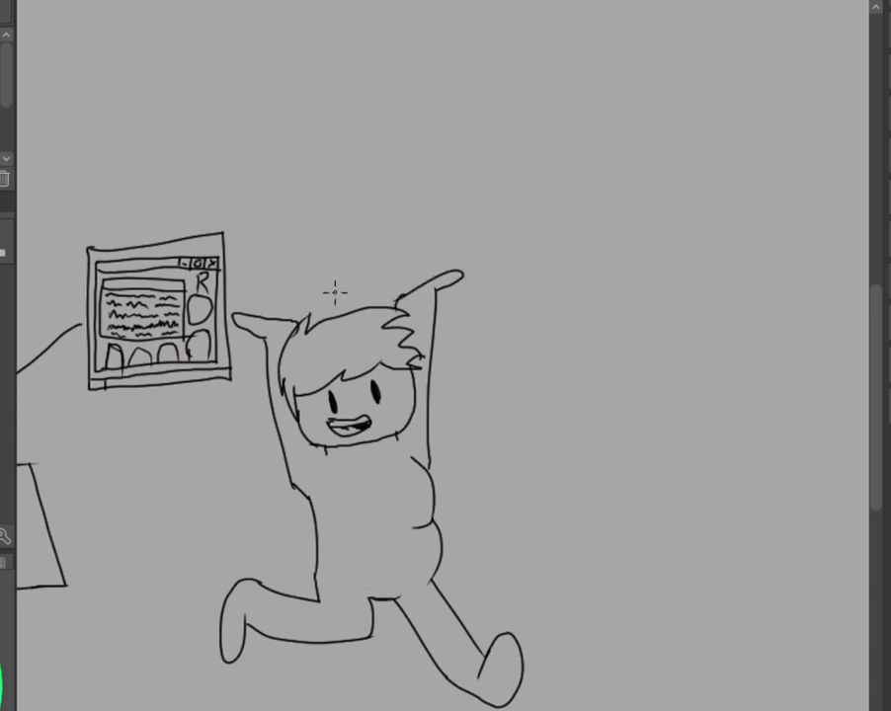
# Draw a three-tier cake resting on the raised hands, each tier narrower than the one below, redoing the middle tier's right side.
pyautogui.moveTo(398, 294); pyautogui.dragTo(312, 312)
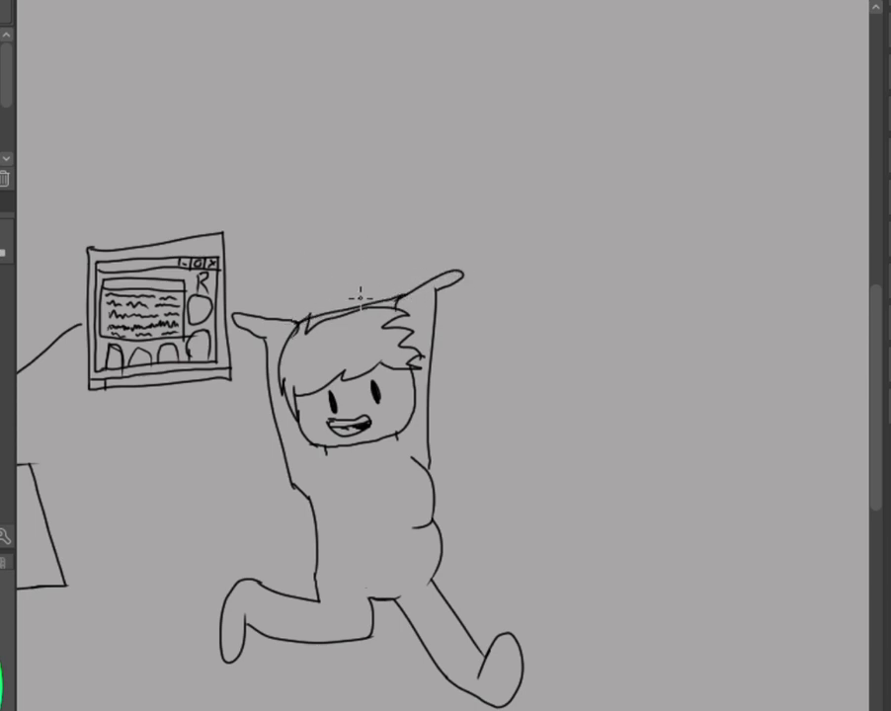
pyautogui.moveTo(458, 267)
pyautogui.mouseDown()
pyautogui.moveTo(432, 206)
pyautogui.moveTo(237, 239)
pyautogui.moveTo(235, 315)
pyautogui.mouseUp()
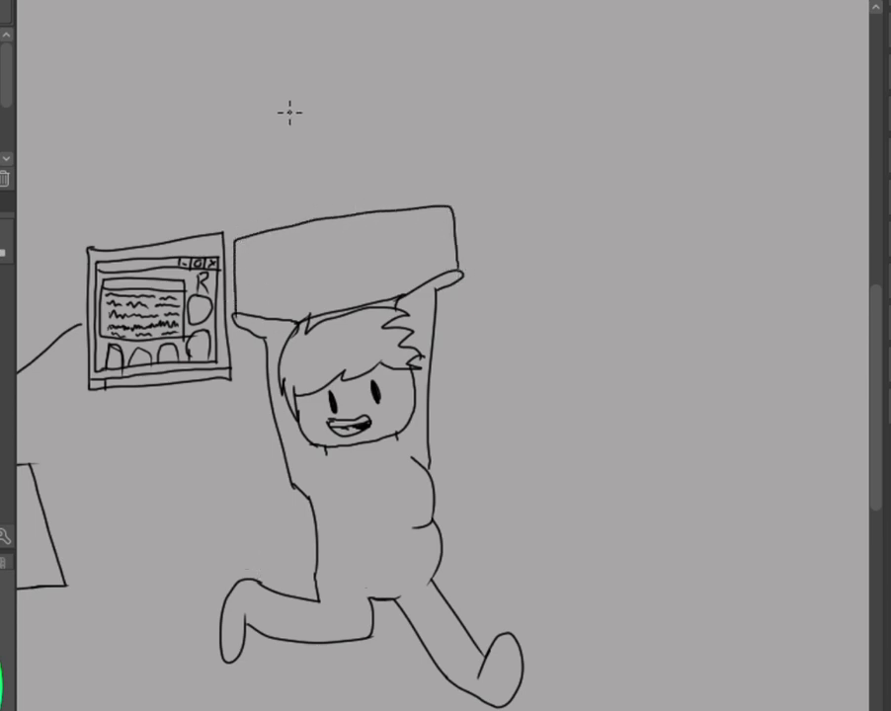
pyautogui.moveTo(259, 231)
pyautogui.mouseDown()
pyautogui.moveTo(258, 163)
pyautogui.moveTo(443, 151)
pyautogui.moveTo(428, 153)
pyautogui.moveTo(432, 210)
pyautogui.mouseUp()
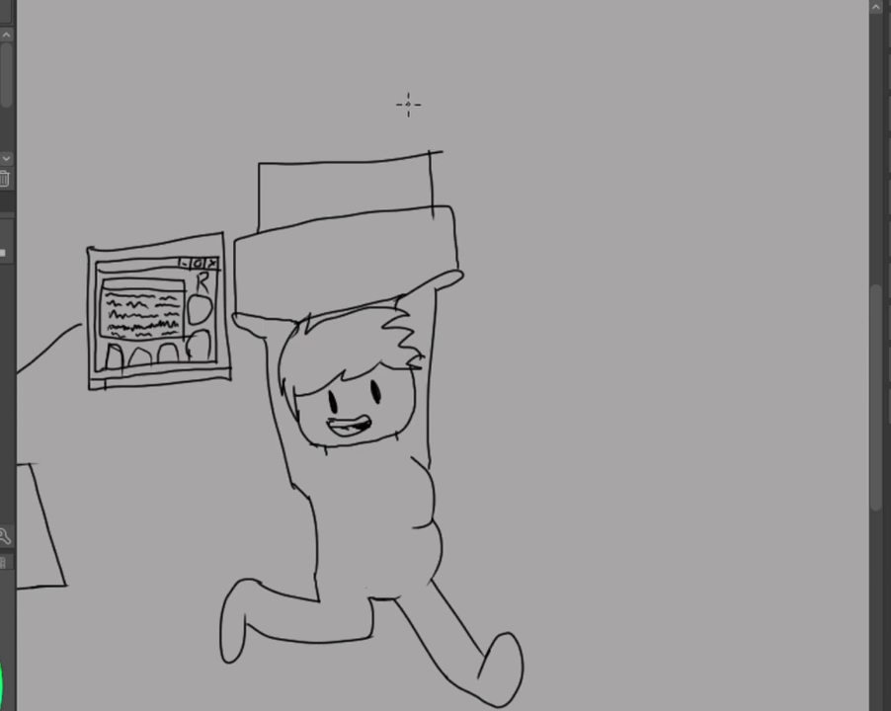
pyautogui.hotkey('ctrl', 'z')
pyautogui.moveTo(432, 151); pyautogui.dragTo(431, 200)
pyautogui.hotkey('ctrl', 'z')
pyautogui.moveTo(424, 152); pyautogui.dragTo(427, 202)
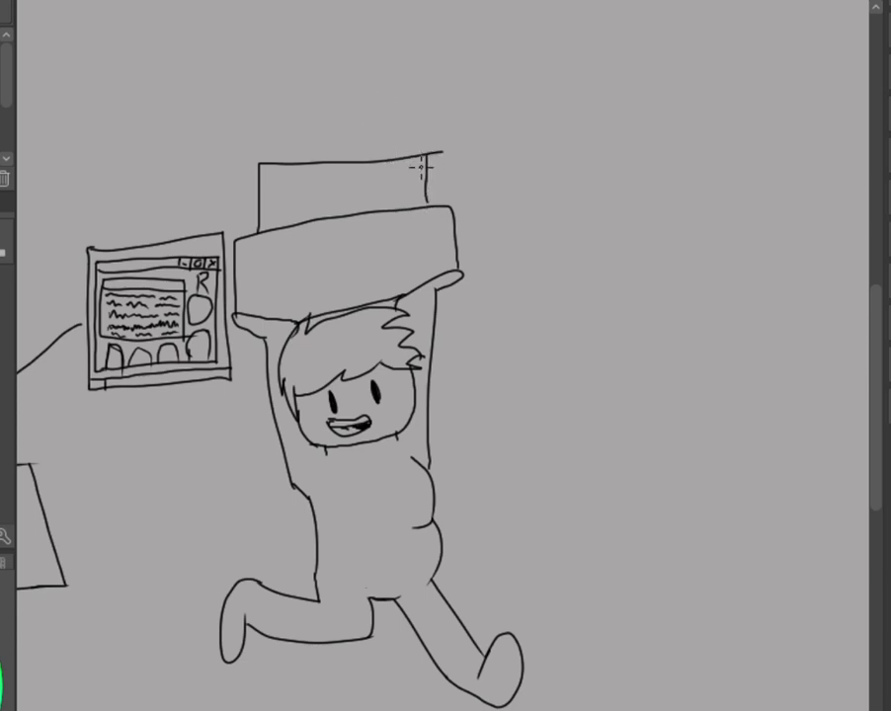
pyautogui.hotkey('ctrl', 'z')
pyautogui.moveTo(423, 150); pyautogui.dragTo(418, 202)
pyautogui.moveTo(277, 162)
pyautogui.mouseDown()
pyautogui.moveTo(277, 126)
pyautogui.moveTo(361, 121)
pyautogui.moveTo(407, 119)
pyautogui.moveTo(412, 161)
pyautogui.mouseUp()
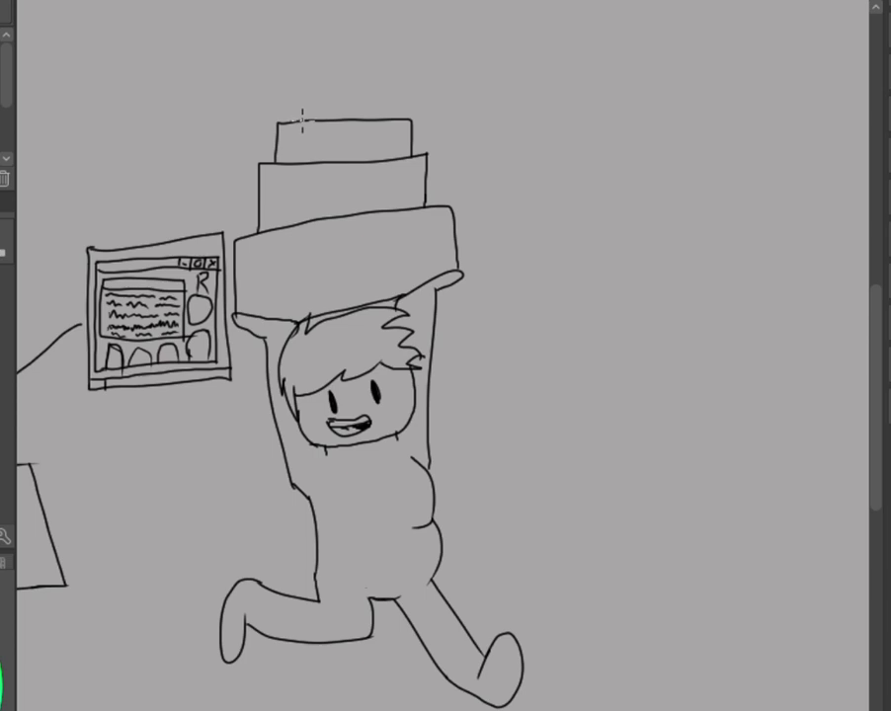
# Draw three lit candles with teardrop flames on the cake's top tier, redoing a misplaced candle stroke.
pyautogui.moveTo(302, 120)
pyautogui.mouseDown()
pyautogui.moveTo(302, 100)
pyautogui.moveTo(387, 105)
pyautogui.mouseUp()
pyautogui.hotkey('ctrl', 'z')
pyautogui.moveTo(301, 67)
pyautogui.mouseDown()
pyautogui.moveTo(303, 100)
pyautogui.moveTo(303, 90)
pyautogui.moveTo(338, 87)
pyautogui.moveTo(345, 60)
pyautogui.moveTo(349, 101)
pyautogui.moveTo(325, 67)
pyautogui.mouseUp()
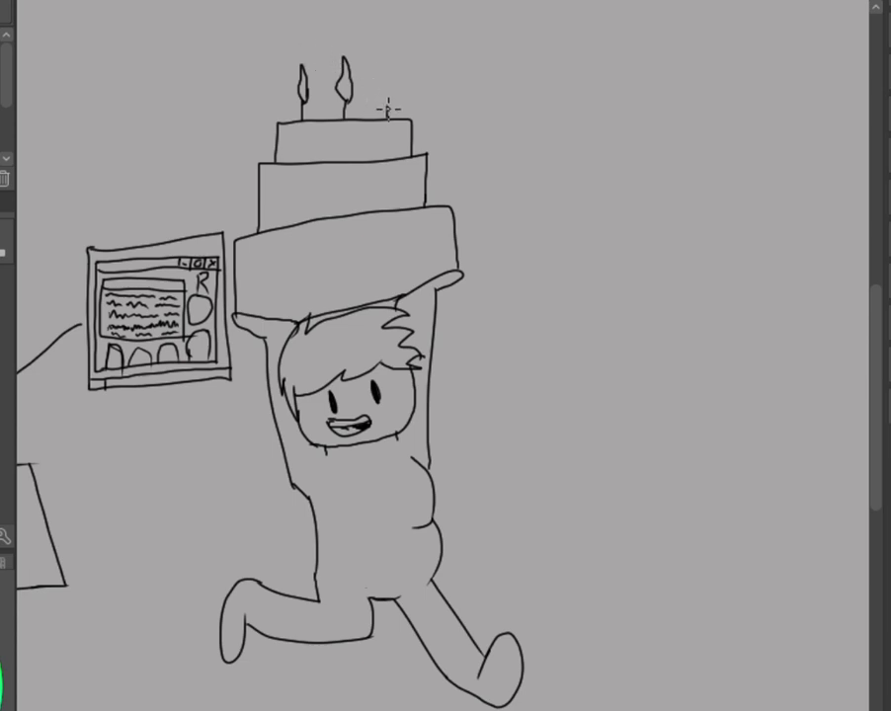
pyautogui.moveTo(385, 95)
pyautogui.mouseDown()
pyautogui.moveTo(383, 65)
pyautogui.moveTo(396, 96)
pyautogui.mouseUp()
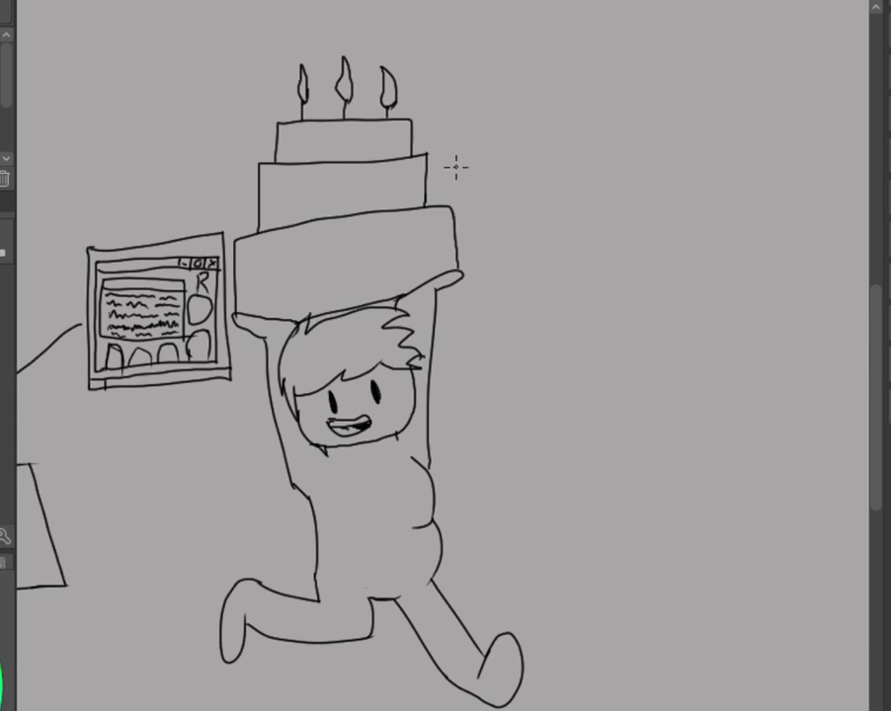
# Draw a second character's rounded face with a jagged sideburn and swept-up spiky hair beside the cake carrier, redoing the first jaw curve.
pyautogui.moveTo(506, 343)
pyautogui.mouseDown()
pyautogui.moveTo(324, 342)
pyautogui.moveTo(386, 425)
pyautogui.moveTo(433, 361)
pyautogui.moveTo(432, 332)
pyautogui.mouseUp()
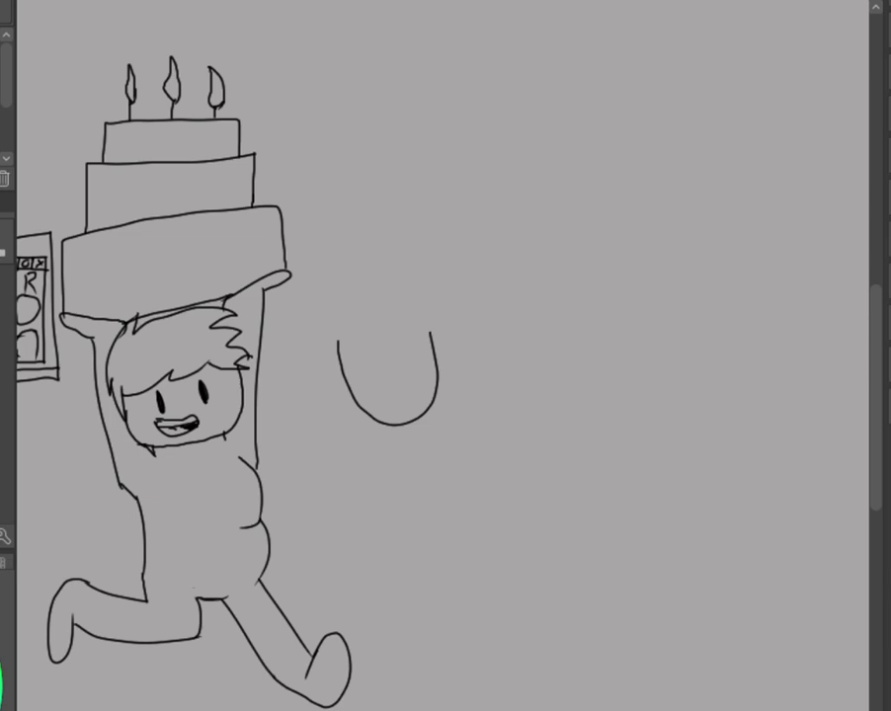
pyautogui.hotkey('ctrl', 'z')
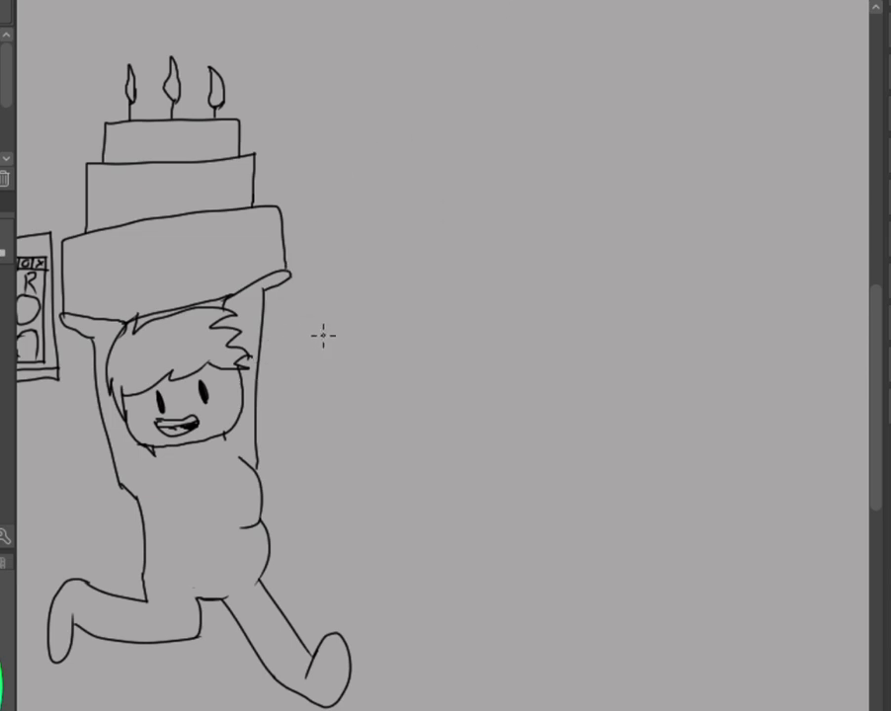
pyautogui.moveTo(317, 331)
pyautogui.mouseDown()
pyautogui.moveTo(365, 417)
pyautogui.moveTo(405, 396)
pyautogui.moveTo(419, 313)
pyautogui.mouseUp()
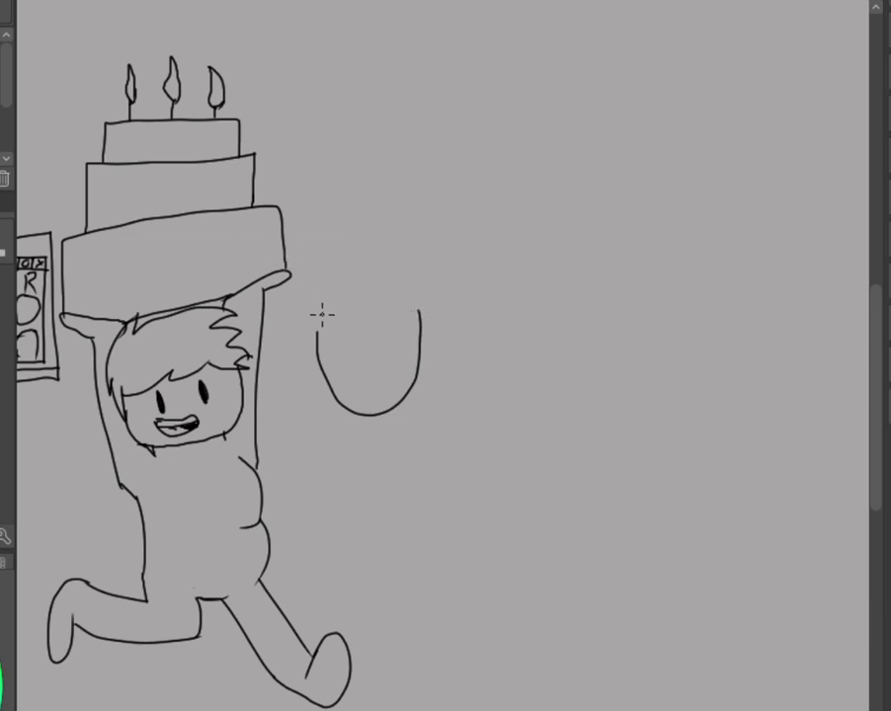
pyautogui.moveTo(332, 322)
pyautogui.mouseDown()
pyautogui.moveTo(342, 361)
pyautogui.moveTo(325, 361)
pyautogui.moveTo(351, 396)
pyautogui.moveTo(327, 376)
pyautogui.moveTo(348, 407)
pyautogui.mouseUp()
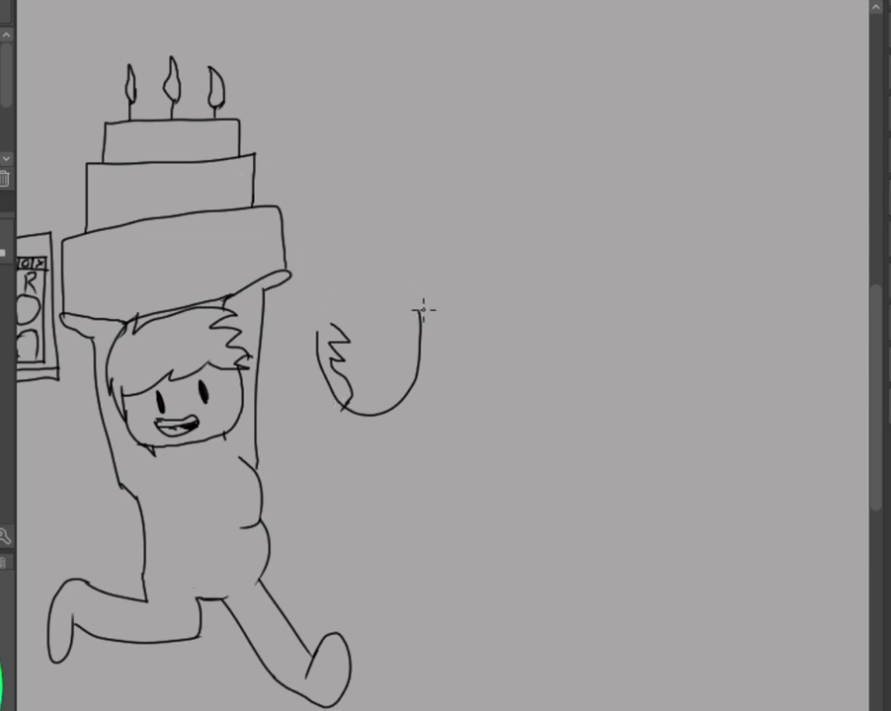
pyautogui.moveTo(421, 309)
pyautogui.mouseDown()
pyautogui.moveTo(363, 292)
pyautogui.moveTo(332, 322)
pyautogui.mouseUp()
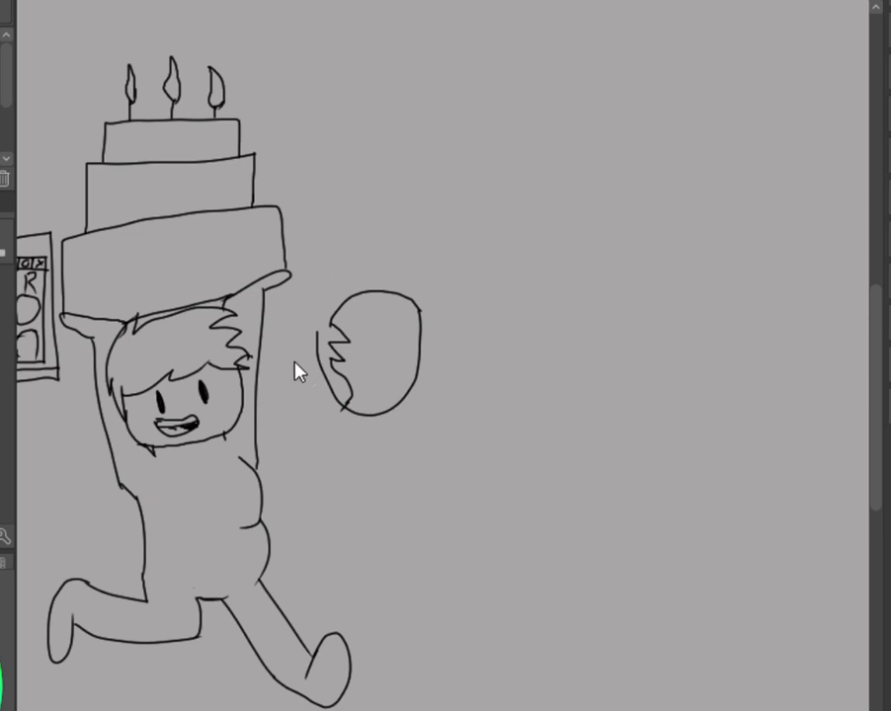
pyautogui.moveTo(348, 418)
pyautogui.mouseDown()
pyautogui.moveTo(302, 396)
pyautogui.moveTo(320, 399)
pyautogui.moveTo(304, 378)
pyautogui.moveTo(311, 373)
pyautogui.moveTo(307, 288)
pyautogui.moveTo(332, 269)
pyautogui.moveTo(315, 271)
pyautogui.moveTo(323, 271)
pyautogui.moveTo(323, 285)
pyautogui.moveTo(352, 254)
pyautogui.moveTo(399, 238)
pyautogui.moveTo(423, 240)
pyautogui.moveTo(407, 254)
pyautogui.moveTo(416, 268)
pyautogui.moveTo(449, 261)
pyautogui.moveTo(433, 293)
pyautogui.moveTo(429, 328)
pyautogui.moveTo(439, 323)
pyautogui.moveTo(415, 350)
pyautogui.mouseUp()
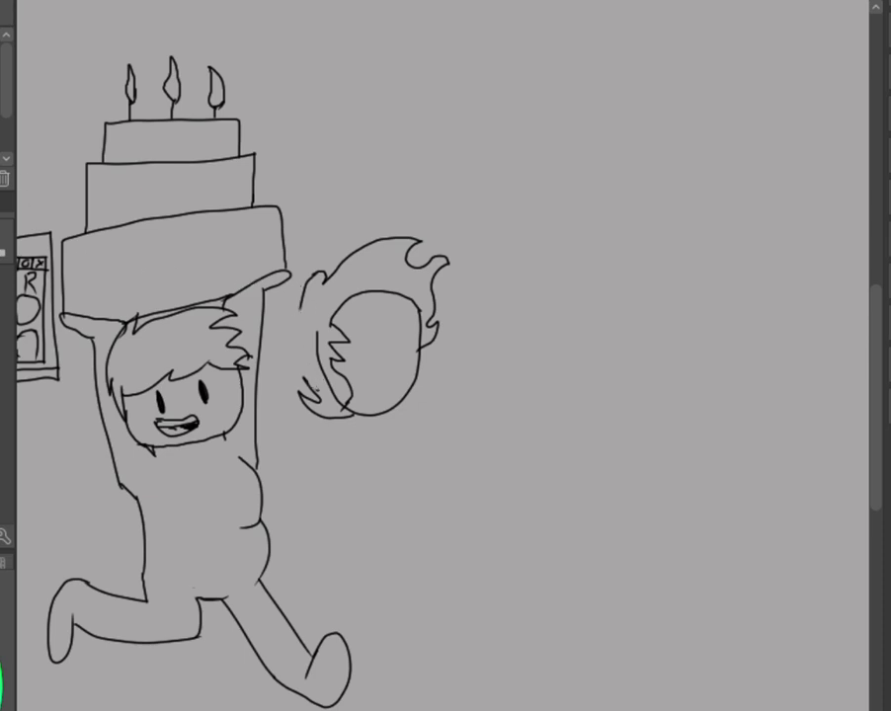
pyautogui.moveTo(308, 375)
pyautogui.mouseDown()
pyautogui.moveTo(322, 387)
pyautogui.moveTo(310, 373)
pyautogui.moveTo(303, 316)
pyautogui.mouseUp()
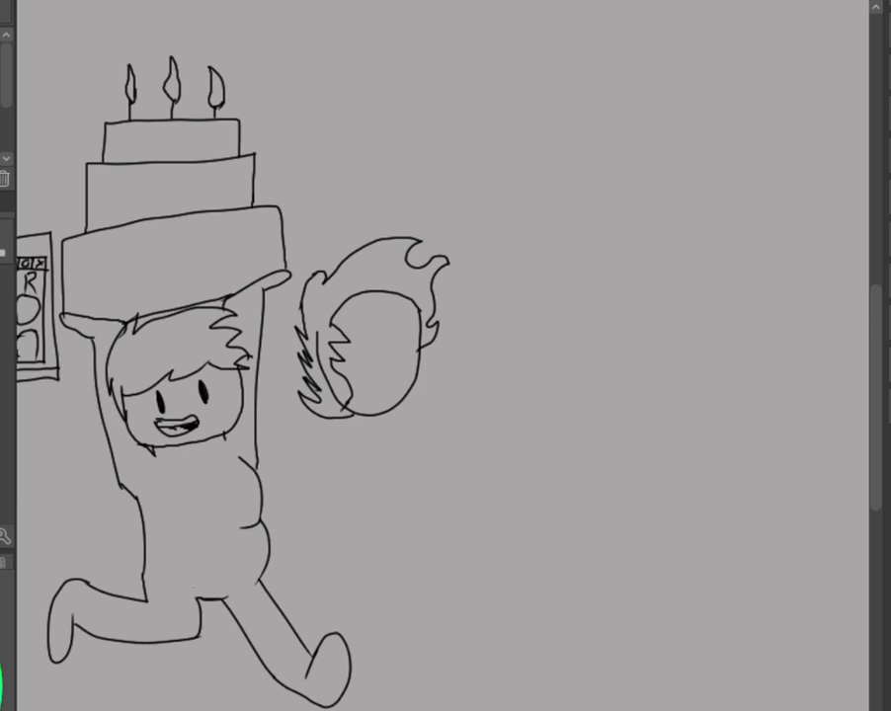
# Draw large round ringed eyes with angry brows, a frowning mouth and short neck lines on the second character's head.
pyautogui.moveTo(336, 387)
pyautogui.mouseDown()
pyautogui.moveTo(312, 366)
pyautogui.moveTo(319, 404)
pyautogui.mouseUp()
pyautogui.moveTo(366, 312)
pyautogui.mouseDown()
pyautogui.moveTo(413, 302)
pyautogui.moveTo(414, 360)
pyautogui.moveTo(400, 304)
pyautogui.moveTo(409, 317)
pyautogui.moveTo(414, 306)
pyautogui.moveTo(404, 356)
pyautogui.moveTo(412, 316)
pyautogui.mouseUp()
pyautogui.moveTo(364, 291)
pyautogui.mouseDown()
pyautogui.moveTo(370, 329)
pyautogui.moveTo(373, 319)
pyautogui.moveTo(387, 334)
pyautogui.moveTo(387, 318)
pyautogui.moveTo(387, 372)
pyautogui.moveTo(400, 371)
pyautogui.moveTo(356, 372)
pyautogui.moveTo(356, 394)
pyautogui.moveTo(405, 372)
pyautogui.mouseUp()
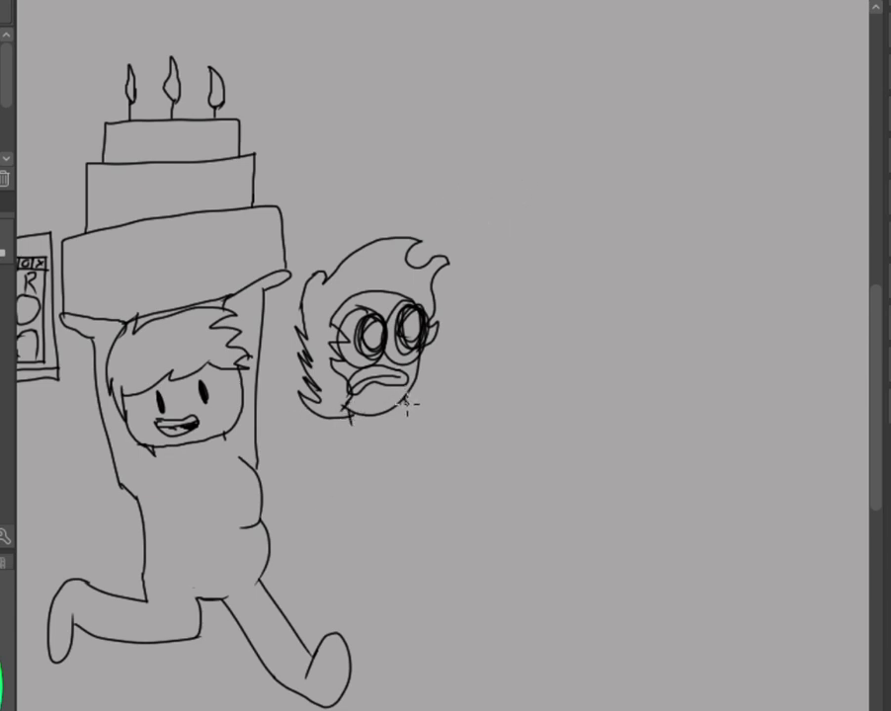
# Draw the second character's bent left arm and both sides of the torso below the head.
pyautogui.moveTo(348, 423)
pyautogui.mouseDown()
pyautogui.moveTo(280, 455)
pyautogui.moveTo(326, 512)
pyautogui.mouseUp()
pyautogui.moveTo(349, 435)
pyautogui.mouseDown()
pyautogui.moveTo(314, 458)
pyautogui.moveTo(356, 484)
pyautogui.moveTo(351, 548)
pyautogui.mouseUp()
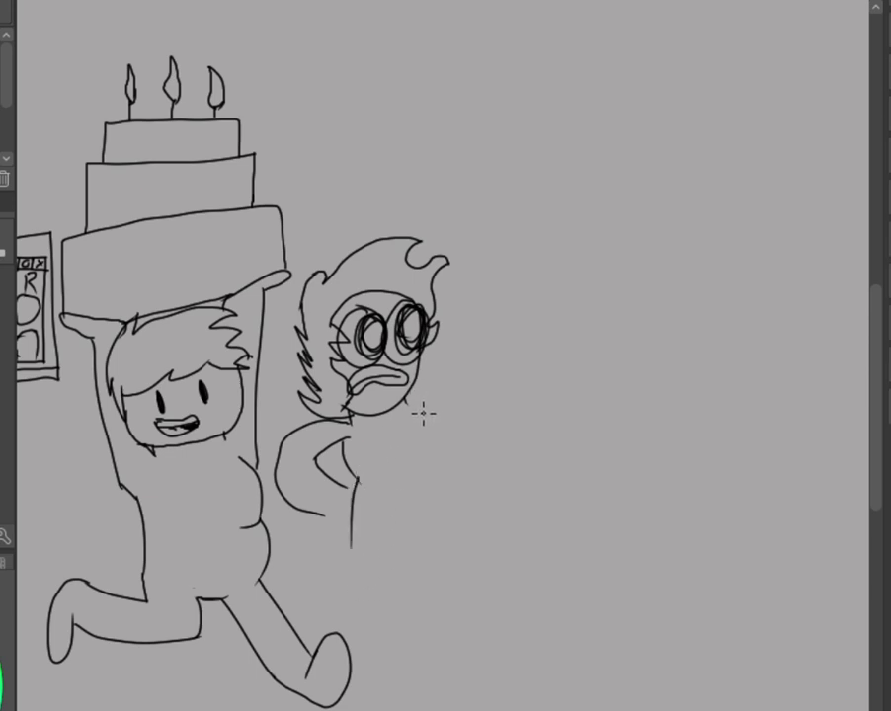
pyautogui.moveTo(423, 413)
pyautogui.mouseDown()
pyautogui.moveTo(435, 431)
pyautogui.moveTo(450, 533)
pyautogui.mouseUp()
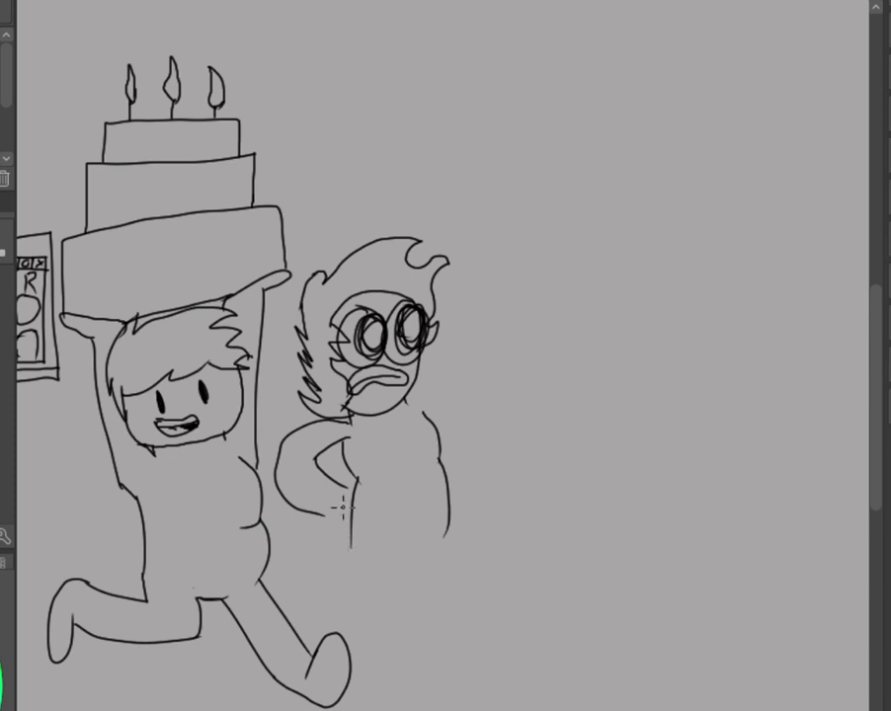
# Draw the second character's two striding legs and rounded feet, redoing the front leg's upper line at a steeper angle.
pyautogui.moveTo(353, 545); pyautogui.dragTo(316, 625)
pyautogui.moveTo(450, 531); pyautogui.dragTo(533, 600)
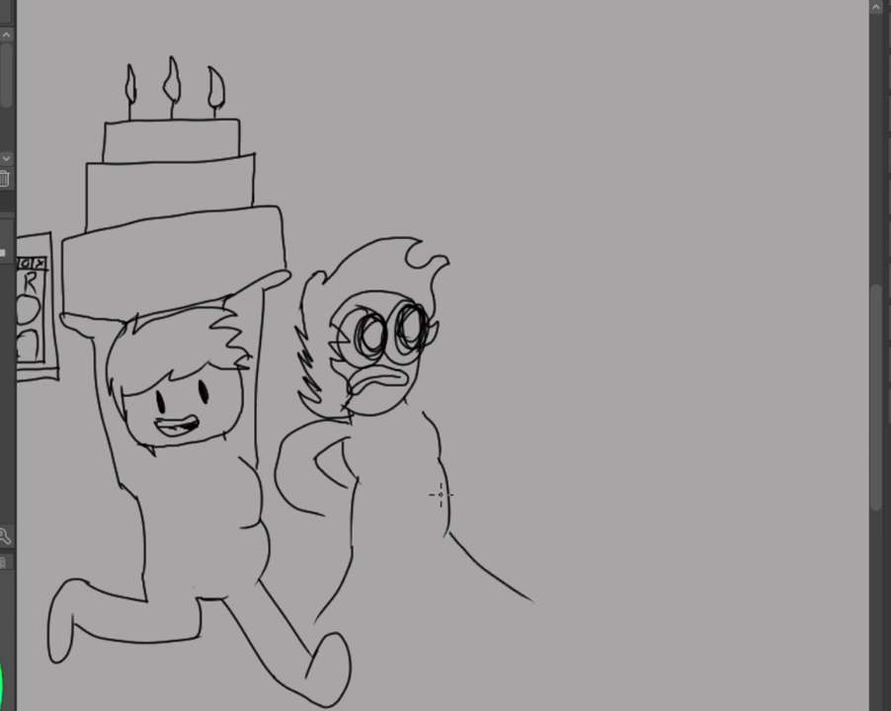
pyautogui.hotkey('ctrl', 'z')
pyautogui.moveTo(448, 533); pyautogui.dragTo(496, 599)
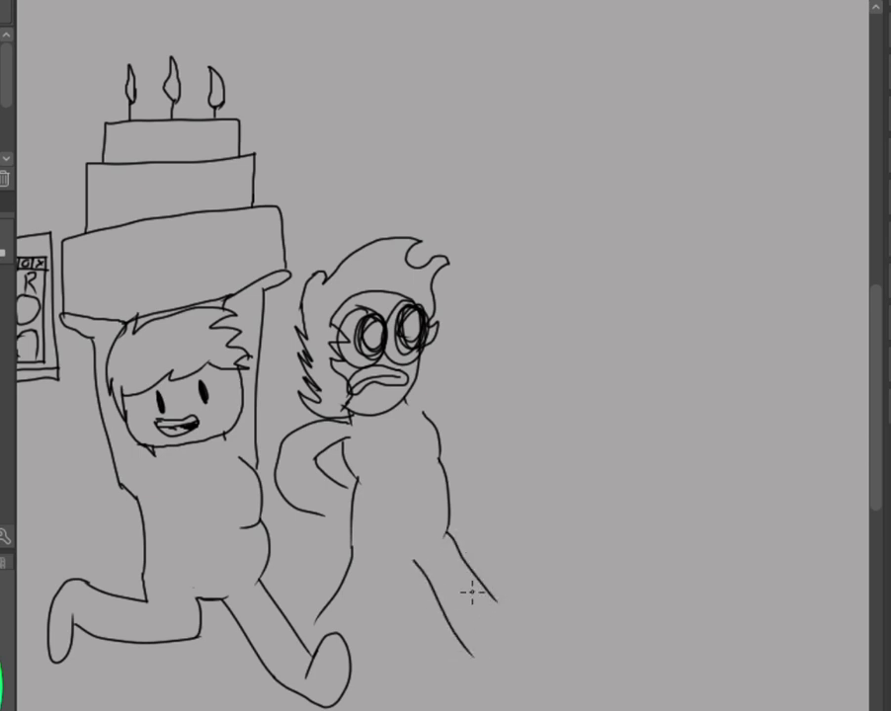
pyautogui.moveTo(473, 655); pyautogui.dragTo(417, 562)
pyautogui.moveTo(398, 568)
pyautogui.mouseDown()
pyautogui.moveTo(338, 648)
pyautogui.moveTo(375, 590)
pyautogui.moveTo(318, 621)
pyautogui.mouseUp()
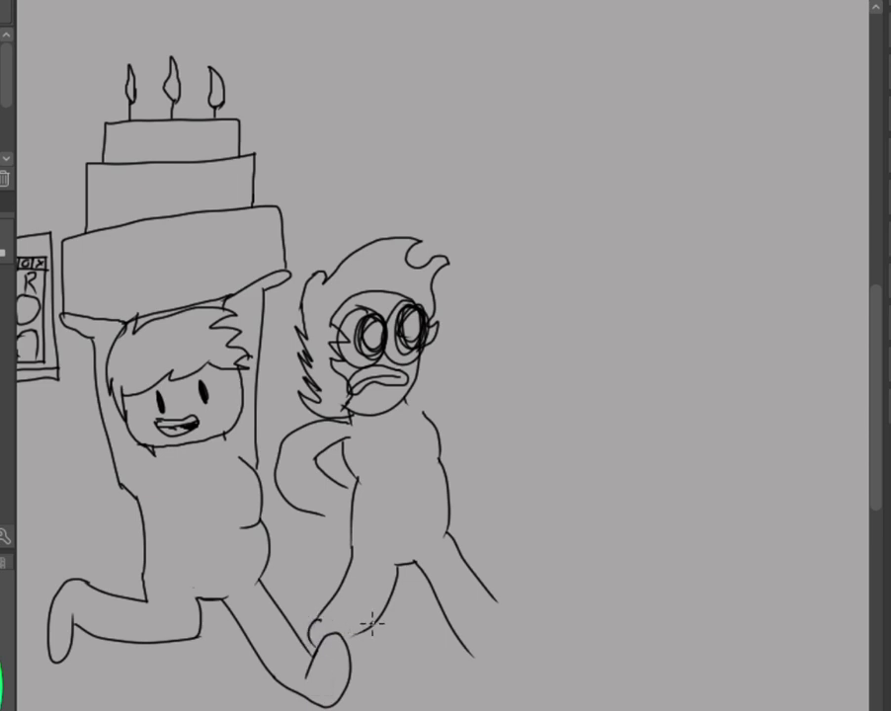
pyautogui.moveTo(363, 640); pyautogui.dragTo(348, 681)
pyautogui.moveTo(495, 600); pyautogui.dragTo(470, 656)
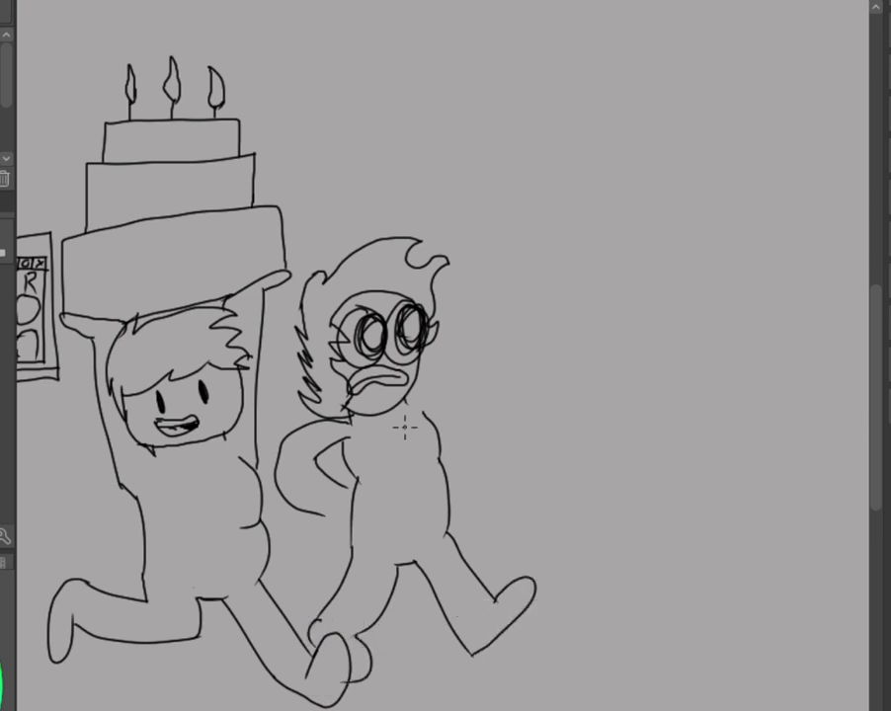
# Draw the second character's bent right arm with a raised clenched fist, redoing its strokes, and a left hand resting on the hip.
pyautogui.moveTo(406, 401)
pyautogui.mouseDown()
pyautogui.moveTo(441, 404)
pyautogui.moveTo(473, 438)
pyautogui.moveTo(479, 378)
pyautogui.mouseUp()
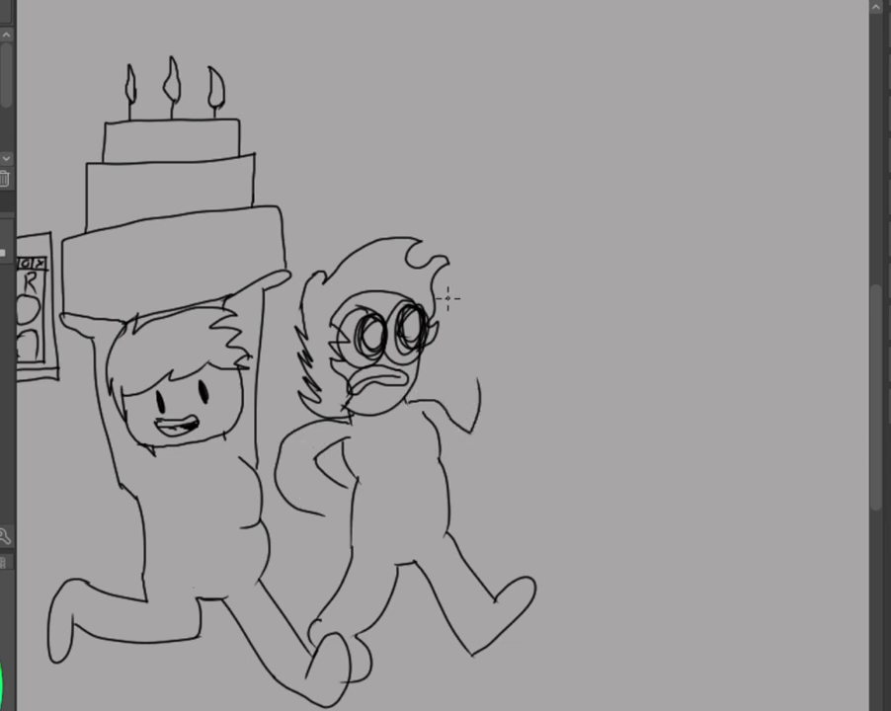
pyautogui.hotkey('ctrl', 'z')
pyautogui.hotkey('ctrl', 'z')
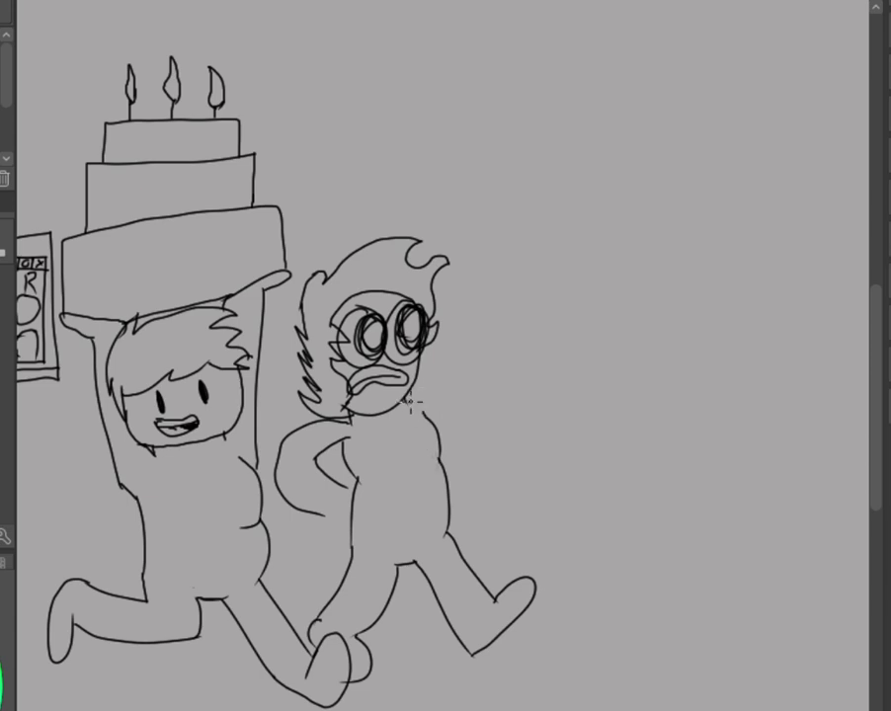
pyautogui.moveTo(427, 402)
pyautogui.mouseDown()
pyautogui.moveTo(471, 435)
pyautogui.moveTo(465, 447)
pyautogui.moveTo(473, 386)
pyautogui.moveTo(457, 379)
pyautogui.moveTo(479, 368)
pyautogui.moveTo(484, 343)
pyautogui.moveTo(497, 389)
pyautogui.moveTo(517, 388)
pyautogui.moveTo(506, 373)
pyautogui.moveTo(525, 350)
pyautogui.moveTo(510, 396)
pyautogui.moveTo(531, 388)
pyautogui.moveTo(531, 412)
pyautogui.moveTo(506, 459)
pyautogui.mouseUp()
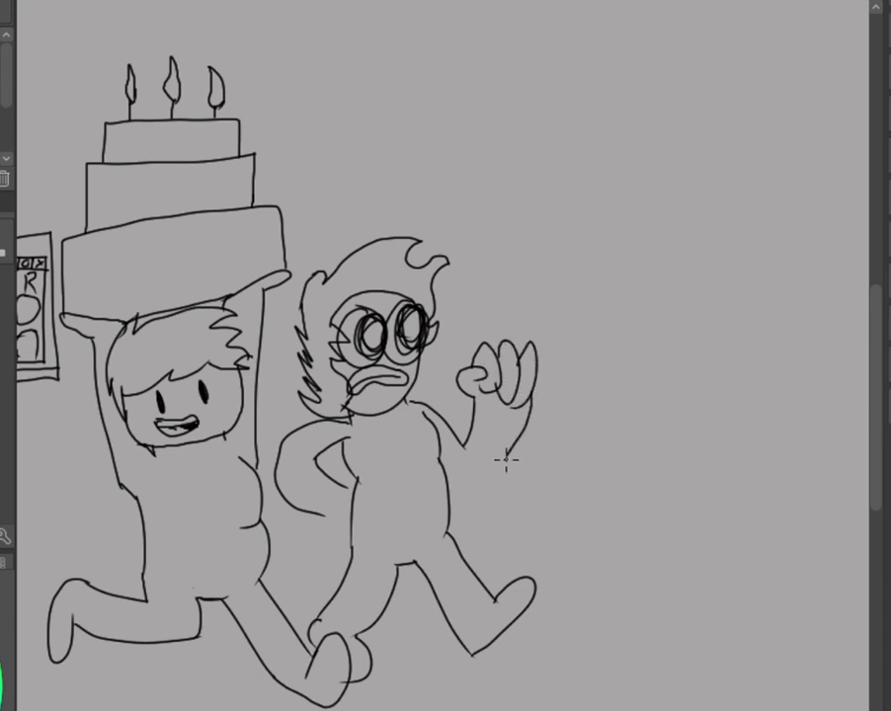
pyautogui.hotkey('ctrl', 'z')
pyautogui.moveTo(531, 397)
pyautogui.mouseDown()
pyautogui.moveTo(491, 478)
pyautogui.moveTo(454, 455)
pyautogui.mouseUp()
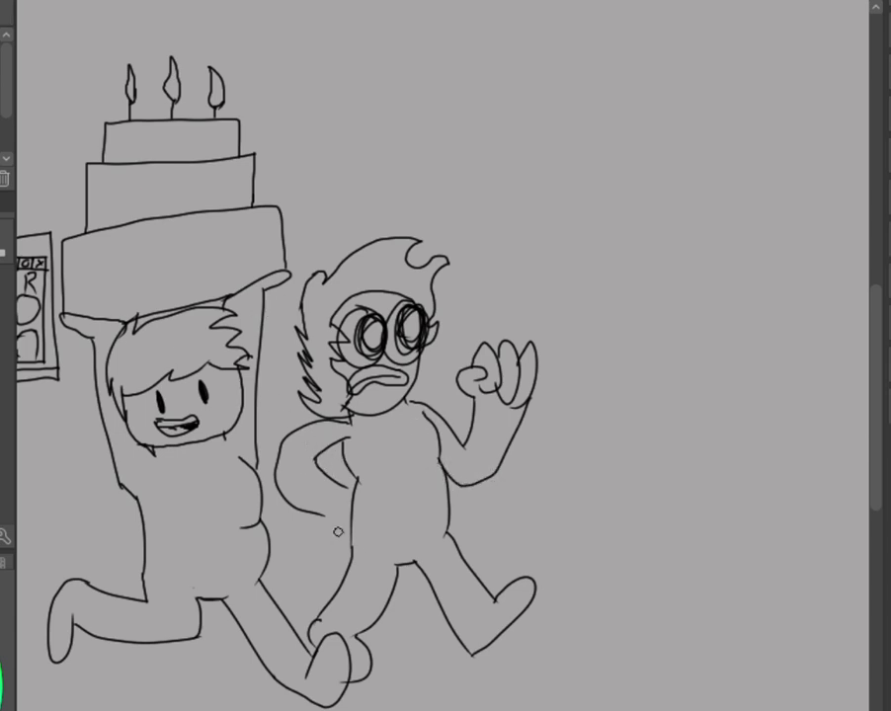
pyautogui.moveTo(354, 483); pyautogui.dragTo(358, 498)
pyautogui.moveTo(353, 486)
pyautogui.mouseDown()
pyautogui.moveTo(373, 519)
pyautogui.moveTo(353, 512)
pyautogui.moveTo(367, 530)
pyautogui.moveTo(347, 527)
pyautogui.moveTo(361, 535)
pyautogui.moveTo(349, 538)
pyautogui.moveTo(338, 510)
pyautogui.mouseUp()
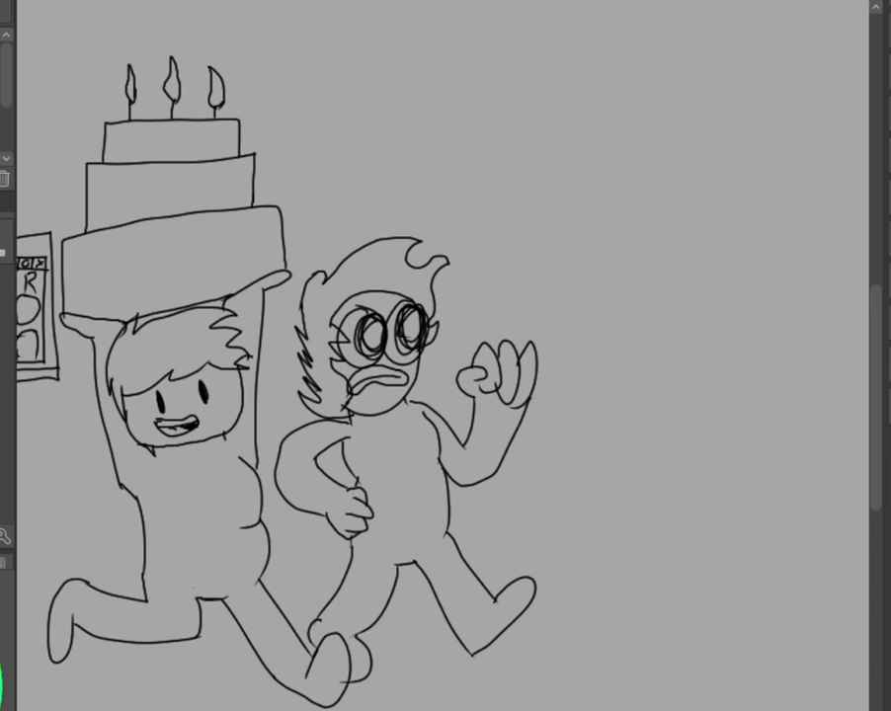
# Draw one half of a long curled handlebar moustache beyond the angry character's cheek, redoing its outline, and fill it black.
pyautogui.moveTo(342, 362); pyautogui.dragTo(336, 383)
pyautogui.press('ctrl')
pyautogui.moveTo(299, 341); pyautogui.dragTo(314, 400)
pyautogui.moveTo(304, 282); pyautogui.dragTo(314, 400)
pyautogui.press('ctrl')
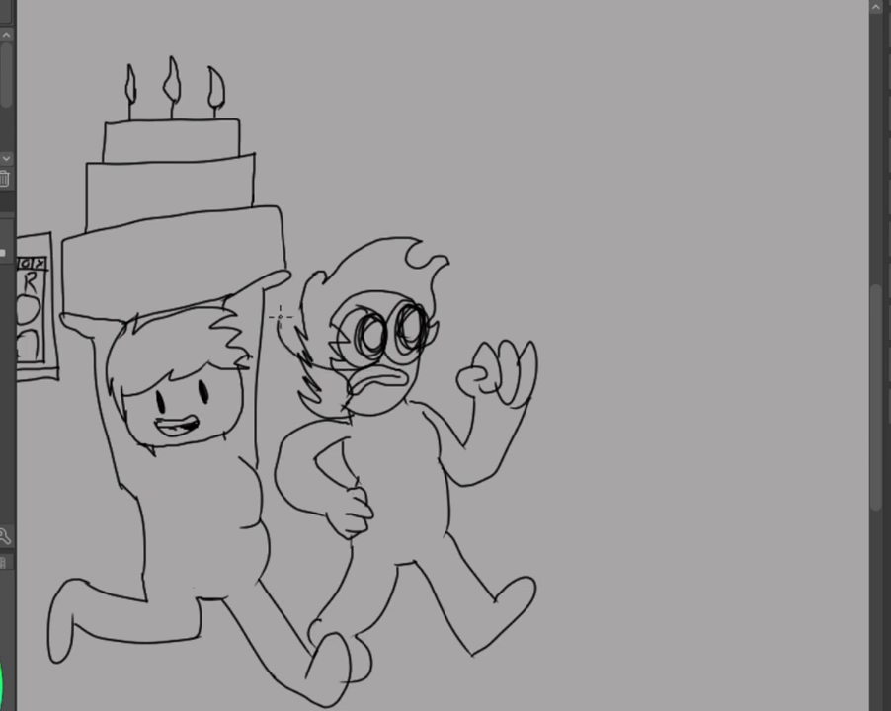
pyautogui.moveTo(298, 356)
pyautogui.mouseDown()
pyautogui.moveTo(288, 319)
pyautogui.moveTo(276, 322)
pyautogui.moveTo(281, 342)
pyautogui.moveTo(297, 348)
pyautogui.mouseUp()
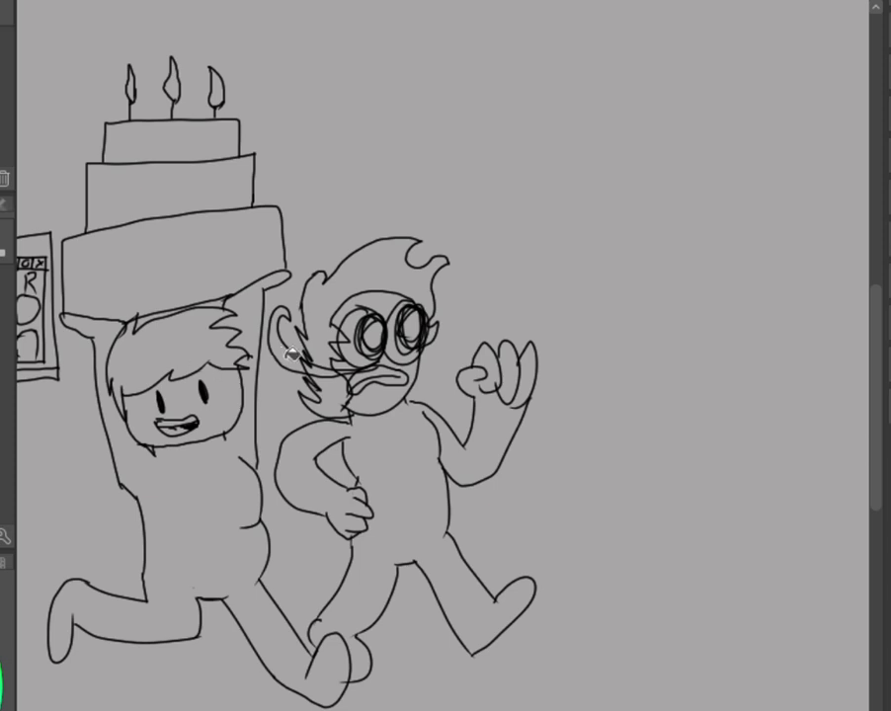
pyautogui.moveTo(339, 370)
pyautogui.mouseDown()
pyautogui.moveTo(317, 362)
pyautogui.moveTo(284, 313)
pyautogui.mouseUp()
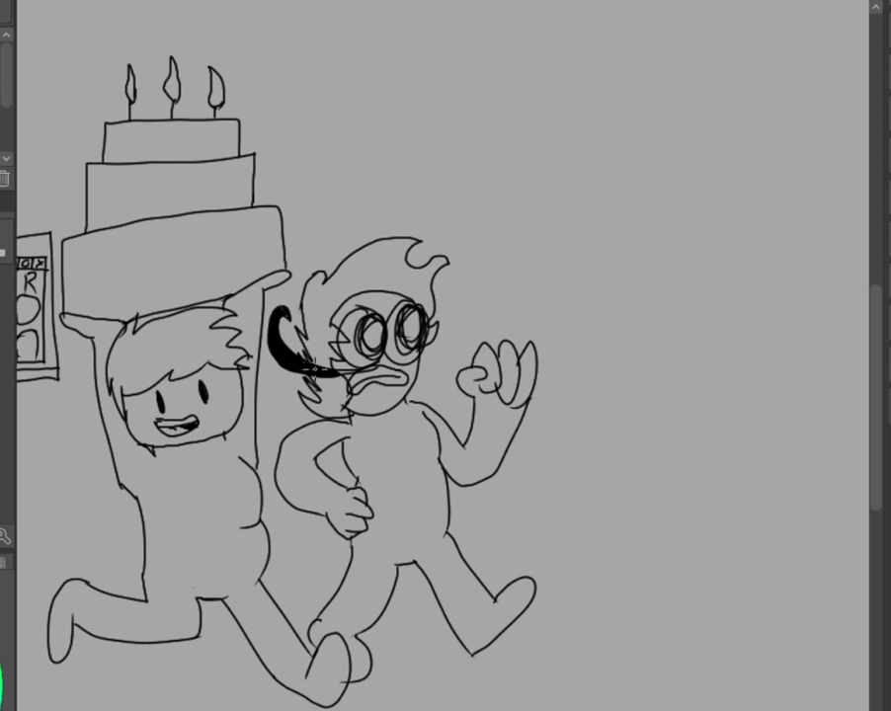
# Draw the matching curled moustache half on the raised-fist side of the angry character's face, redoing the curve, and fill it black.
pyautogui.moveTo(370, 332)
pyautogui.mouseDown()
pyautogui.moveTo(370, 342)
pyautogui.moveTo(410, 334)
pyautogui.mouseUp()
pyautogui.moveTo(447, 324); pyautogui.dragTo(434, 363)
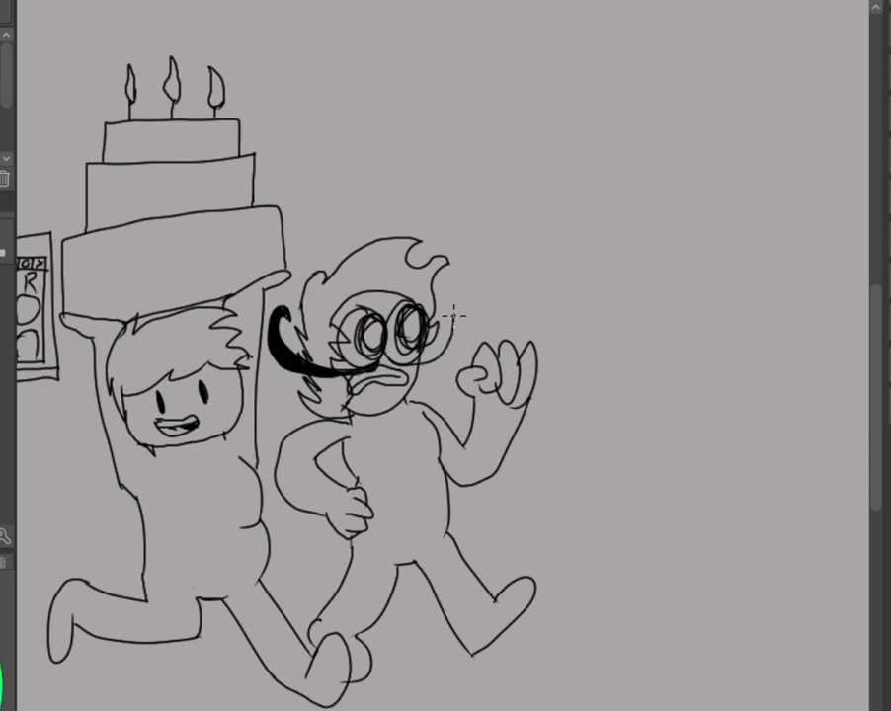
pyautogui.moveTo(439, 308)
pyautogui.mouseDown()
pyautogui.moveTo(464, 341)
pyautogui.moveTo(443, 369)
pyautogui.mouseUp()
pyautogui.hotkey('ctrl', 'z')
pyautogui.moveTo(444, 312)
pyautogui.mouseDown()
pyautogui.moveTo(455, 346)
pyautogui.moveTo(435, 357)
pyautogui.mouseUp()
pyautogui.hotkey('ctrl', 'z')
pyautogui.moveTo(449, 310)
pyautogui.mouseDown()
pyautogui.moveTo(463, 340)
pyautogui.moveTo(424, 371)
pyautogui.mouseUp()
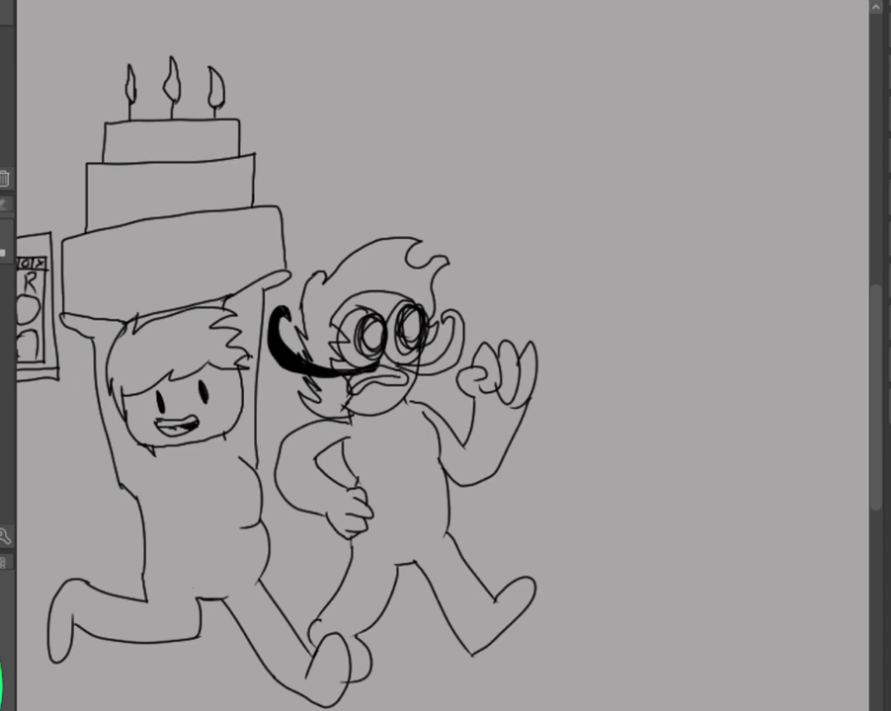
pyautogui.moveTo(377, 372); pyautogui.dragTo(453, 314)
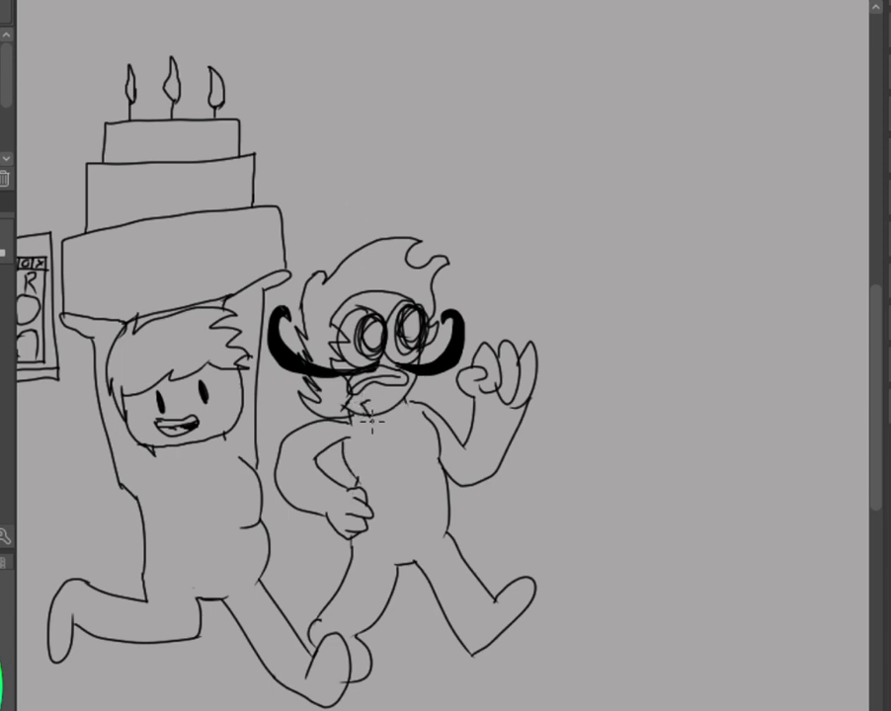
# Draw a pointed, jagged goatee hanging from the angry character's chin and fill it solid black.
pyautogui.moveTo(371, 423)
pyautogui.mouseDown()
pyautogui.moveTo(400, 398)
pyautogui.moveTo(385, 440)
pyautogui.moveTo(365, 393)
pyautogui.moveTo(377, 404)
pyautogui.moveTo(398, 390)
pyautogui.moveTo(394, 442)
pyautogui.mouseUp()
pyautogui.hotkey('ctrl', 'z')
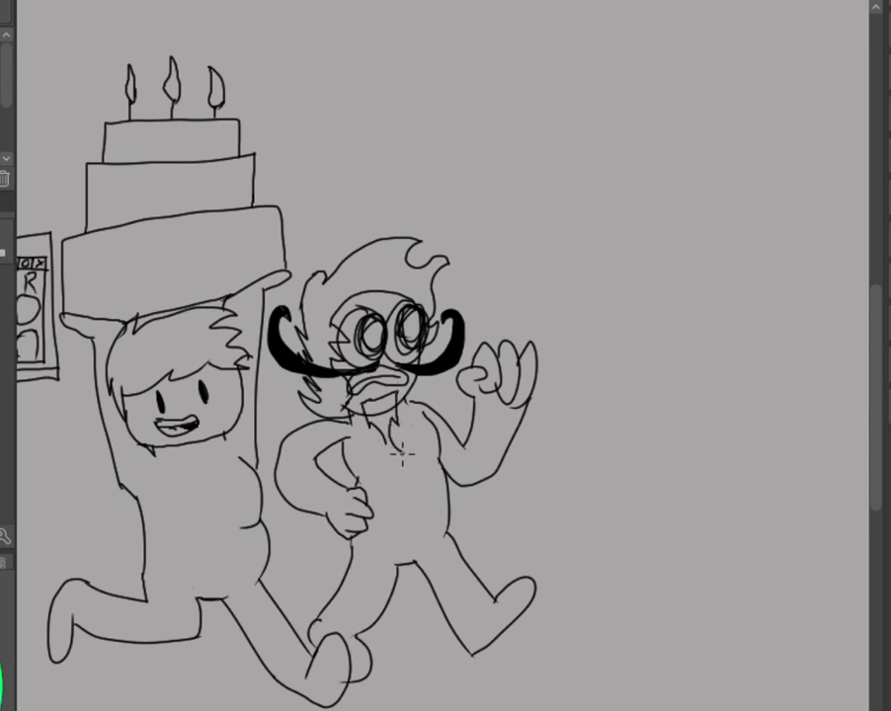
pyautogui.press('e')
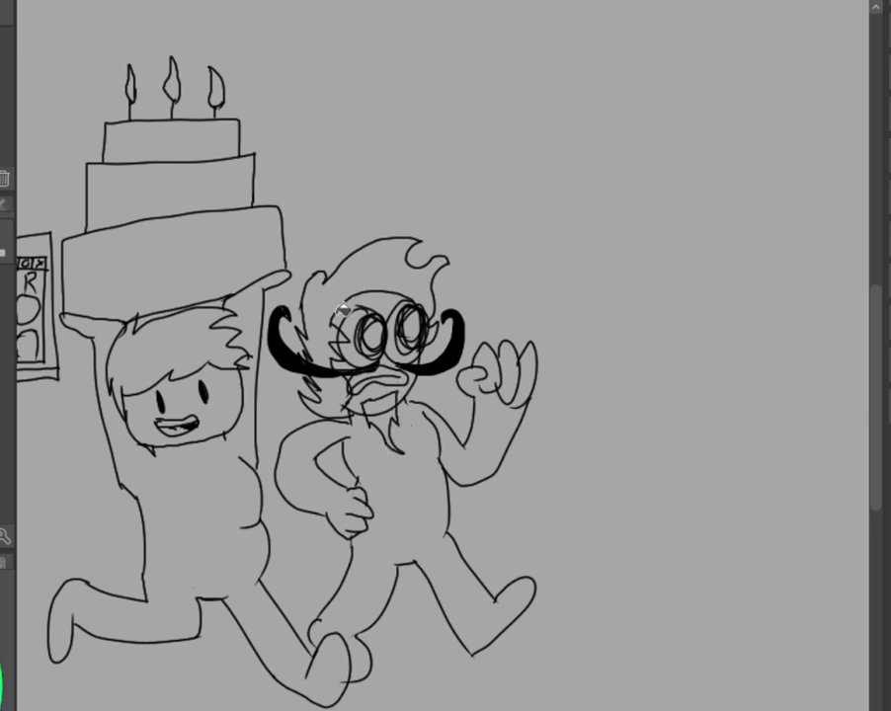
pyautogui.moveTo(374, 397); pyautogui.dragTo(391, 447)
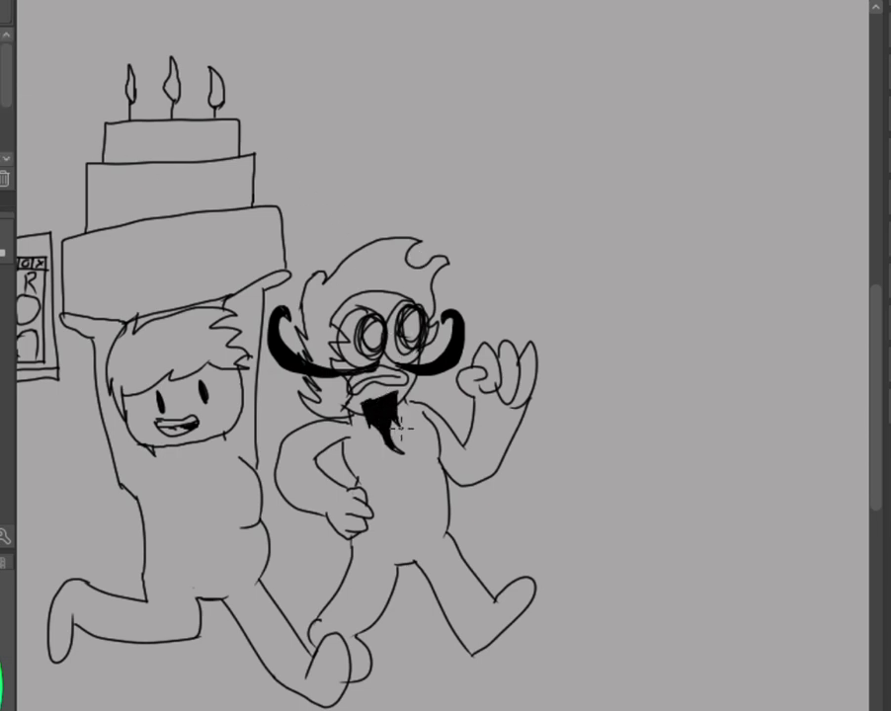
pyautogui.moveTo(399, 427); pyautogui.dragTo(399, 439)
pyautogui.hotkey('ctrl', 'z')
pyautogui.click(404, 367)
# Save the illustration file.
pyautogui.hotkey('alt', 'f')
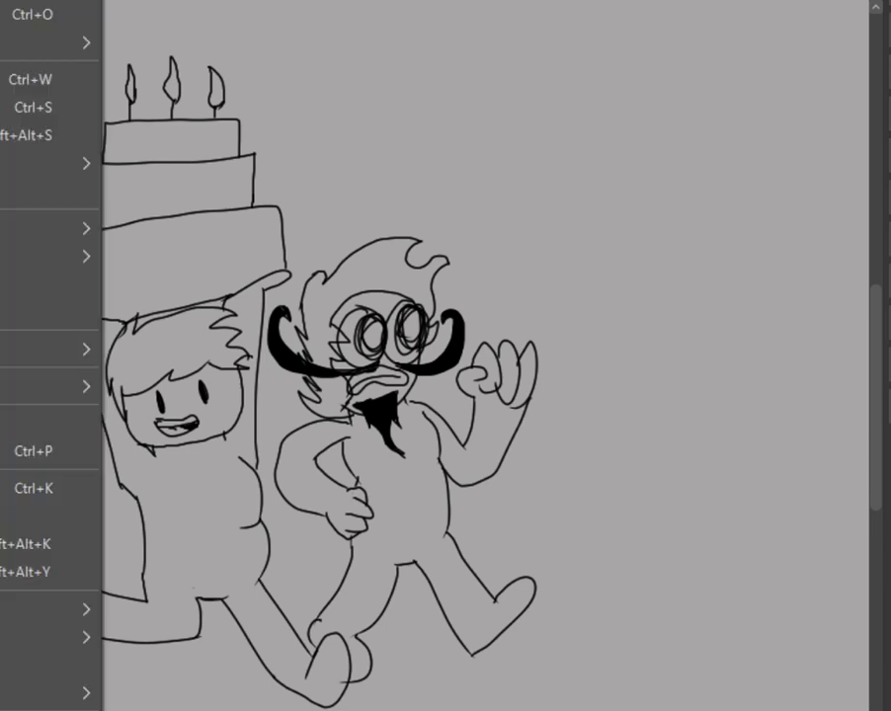
pyautogui.click(54, 105)
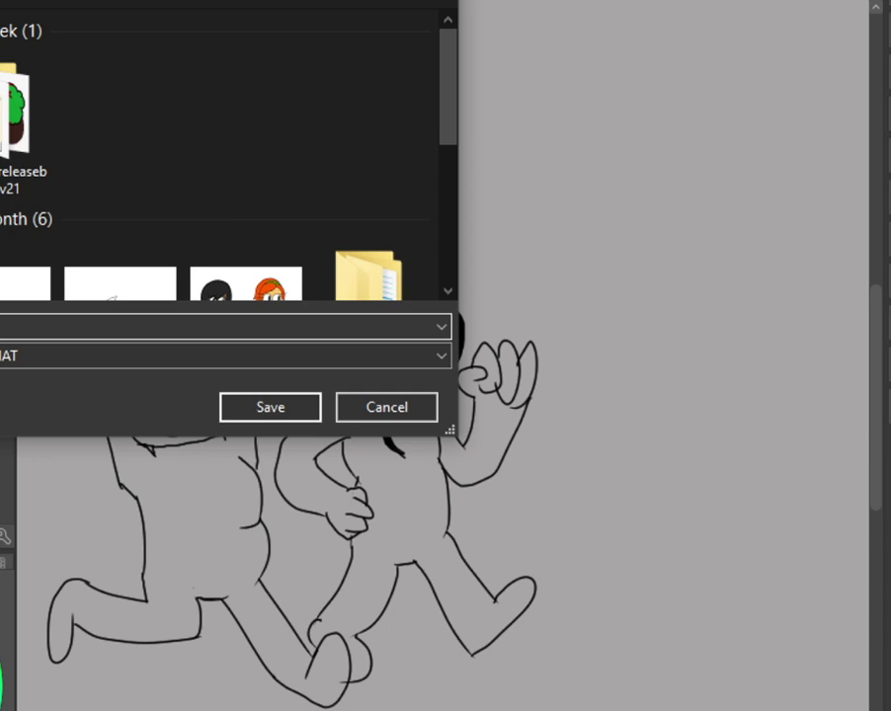
pyautogui.click(245, 405)
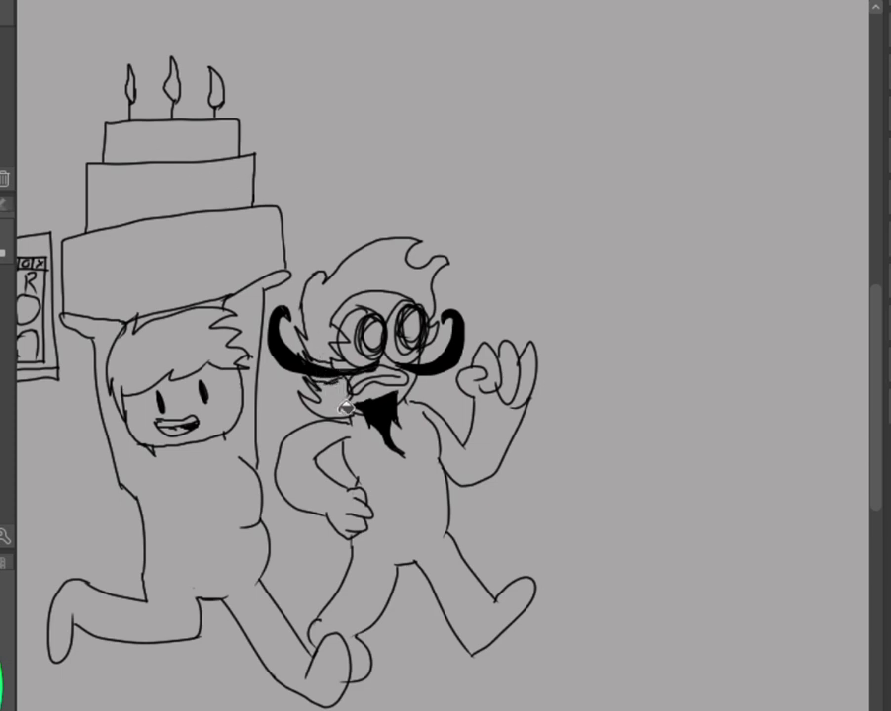
# Fill the angry character's hair, jagged back tufts and sideburns solid black, touching up the gaps left around the moustache.
pyautogui.click(333, 293)
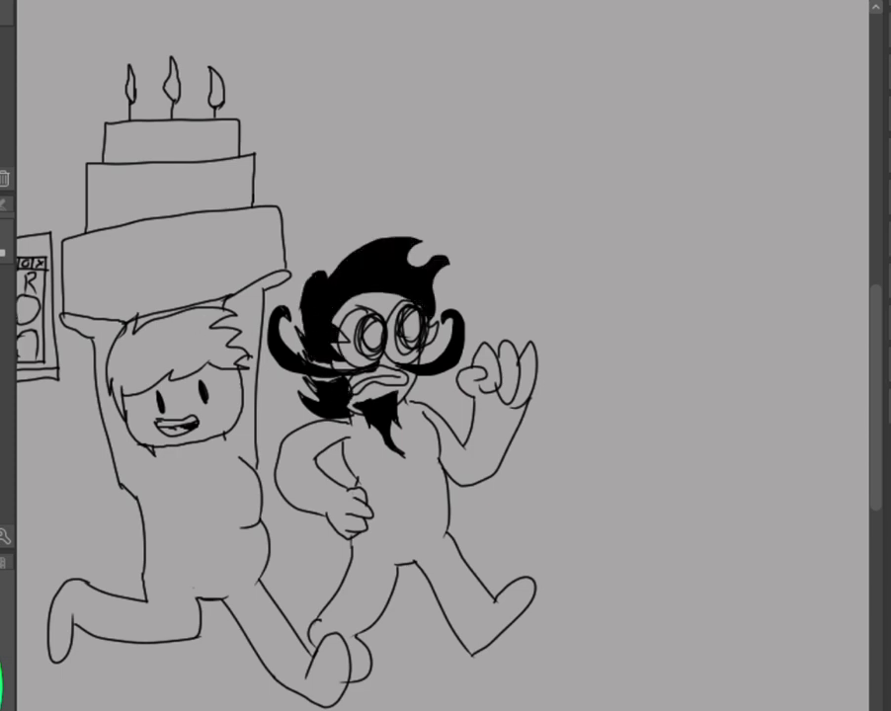
pyautogui.click(314, 395)
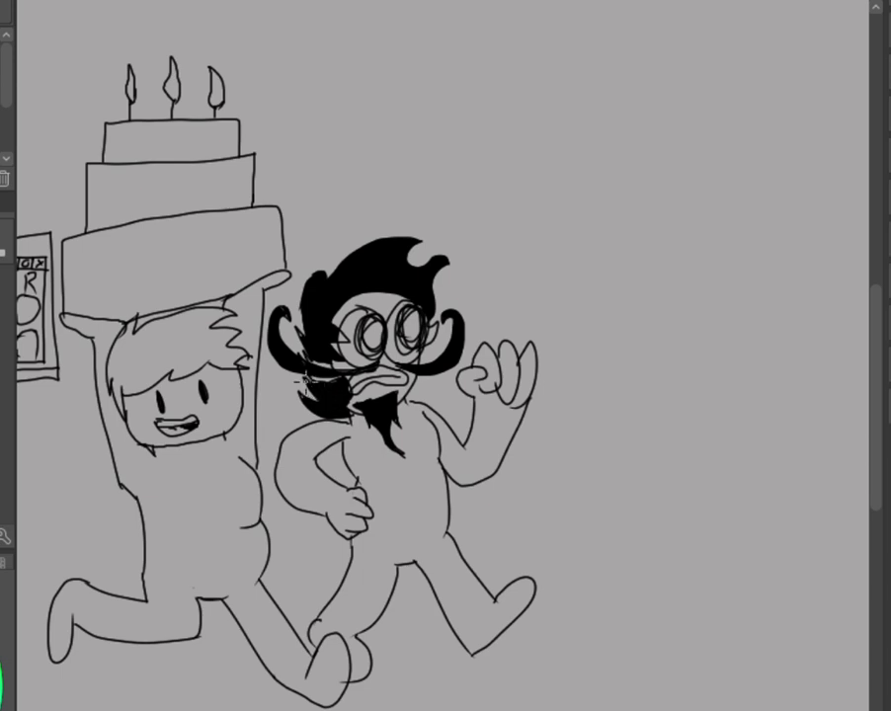
pyautogui.click(306, 390)
pyautogui.click(300, 378)
pyautogui.moveTo(296, 401); pyautogui.dragTo(322, 406)
pyautogui.moveTo(336, 330); pyautogui.dragTo(345, 340)
pyautogui.moveTo(416, 325); pyautogui.dragTo(431, 328)
pyautogui.hotkey('ctrl', 'z')
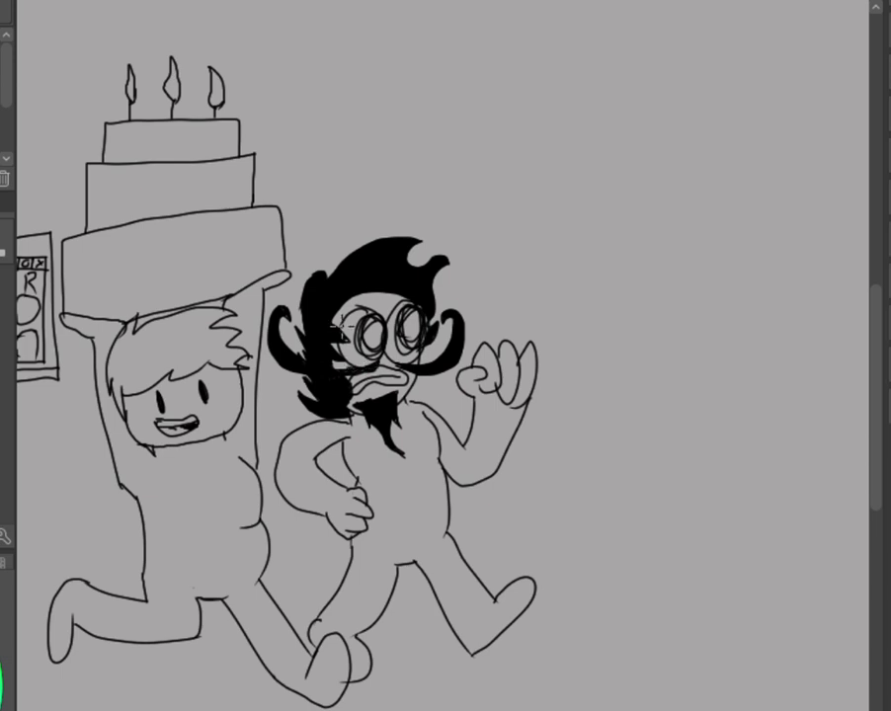
pyautogui.press('ctrl')
pyautogui.rightClick(3, 156)
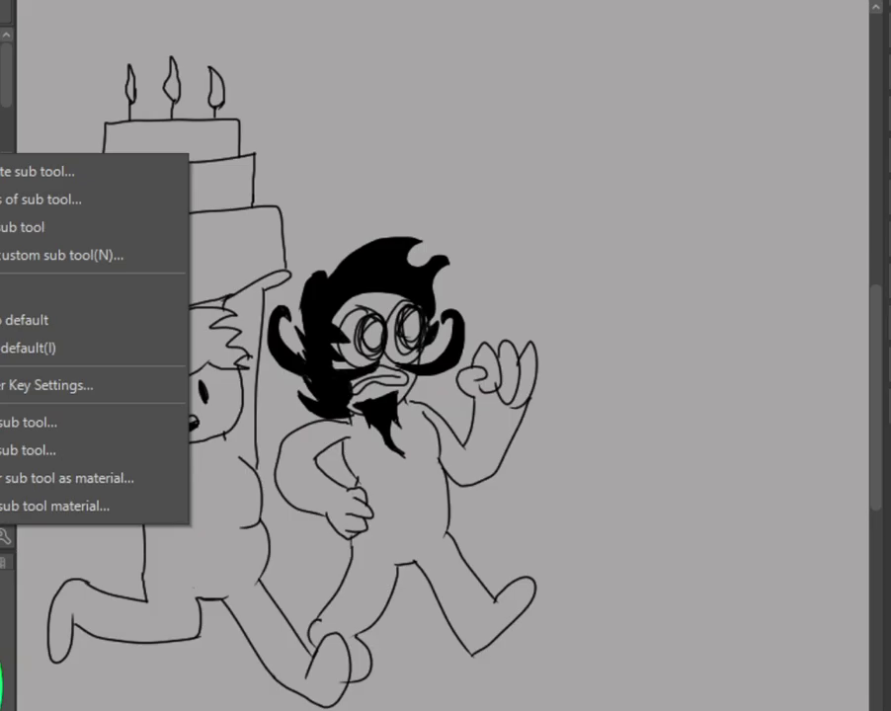
pyautogui.press('Escape')
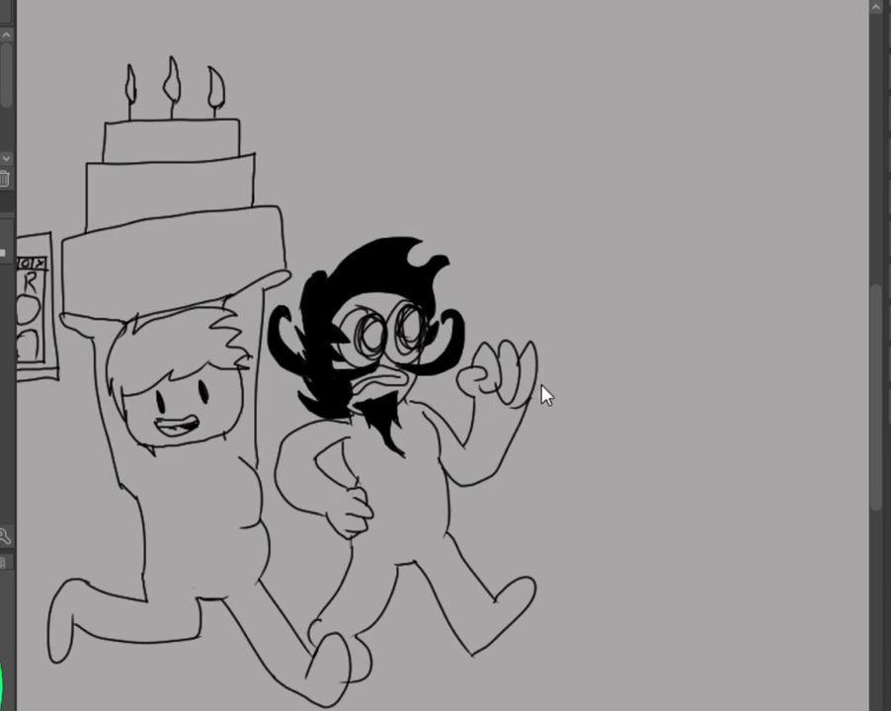
pyautogui.moveTo(515, 479); pyautogui.dragTo(527, 474)
pyautogui.moveTo(538, 540); pyautogui.dragTo(548, 533)
pyautogui.hotkey('ctrl', 'z')
pyautogui.hotkey('ctrl', 'z')
pyautogui.moveTo(561, 565)
pyautogui.mouseDown()
pyautogui.moveTo(573, 616)
pyautogui.moveTo(575, 590)
pyautogui.mouseUp()
pyautogui.hotkey('ctrl', 'z')
pyautogui.click(156, 193)
pyautogui.moveTo(633, 559); pyautogui.dragTo(571, 654)
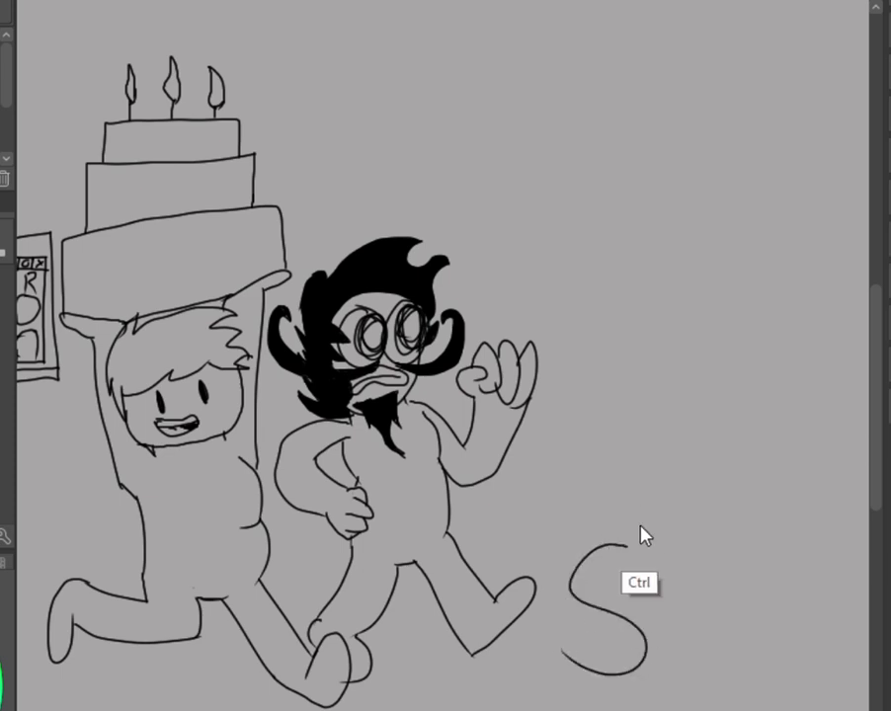
pyautogui.hotkey('ctrl', 'z')
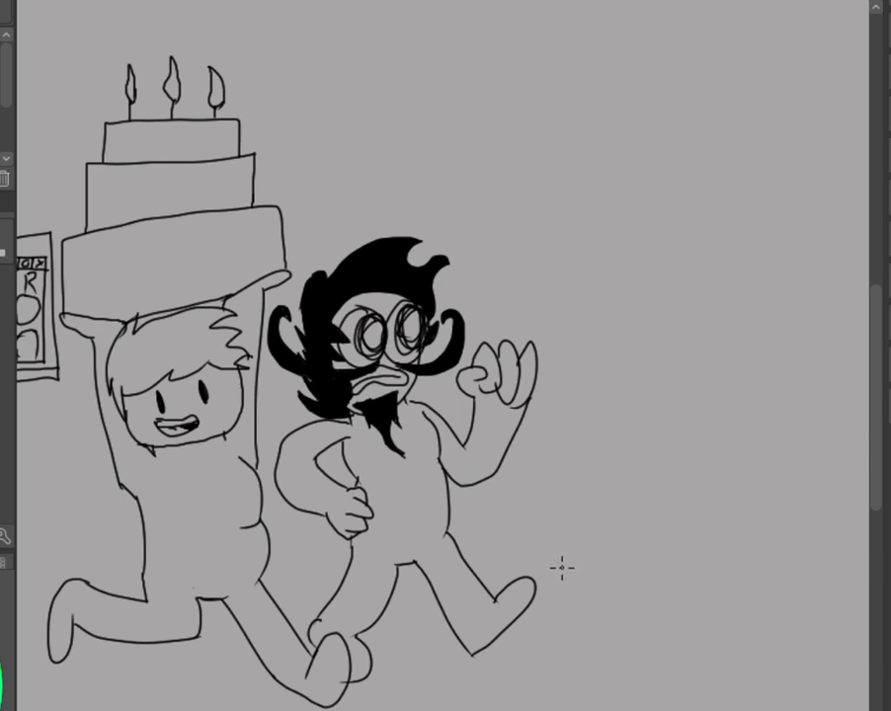
# Draw a small third character ahead of the striding one, with an ear, spiky hair, a long drooping nose and bent arms.
pyautogui.moveTo(555, 578)
pyautogui.mouseDown()
pyautogui.moveTo(562, 625)
pyautogui.moveTo(571, 633)
pyautogui.mouseUp()
pyautogui.moveTo(556, 577)
pyautogui.mouseDown()
pyautogui.moveTo(563, 607)
pyautogui.moveTo(555, 564)
pyautogui.moveTo(550, 573)
pyautogui.moveTo(554, 581)
pyautogui.moveTo(576, 547)
pyautogui.moveTo(573, 564)
pyautogui.moveTo(600, 552)
pyautogui.moveTo(592, 562)
pyautogui.moveTo(609, 558)
pyautogui.moveTo(597, 572)
pyautogui.moveTo(666, 575)
pyautogui.moveTo(682, 589)
pyautogui.moveTo(680, 601)
pyautogui.moveTo(611, 611)
pyautogui.moveTo(609, 634)
pyautogui.moveTo(611, 617)
pyautogui.moveTo(619, 627)
pyautogui.moveTo(648, 613)
pyautogui.moveTo(644, 636)
pyautogui.moveTo(618, 645)
pyautogui.moveTo(623, 676)
pyautogui.mouseUp()
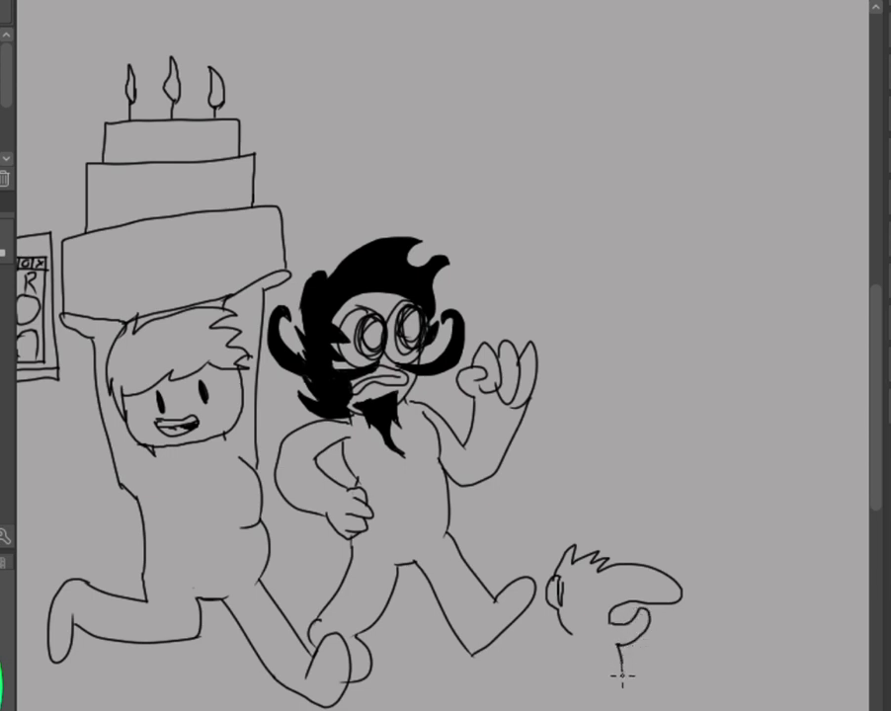
pyautogui.moveTo(567, 637)
pyautogui.mouseDown()
pyautogui.moveTo(544, 676)
pyautogui.moveTo(575, 655)
pyautogui.mouseUp()
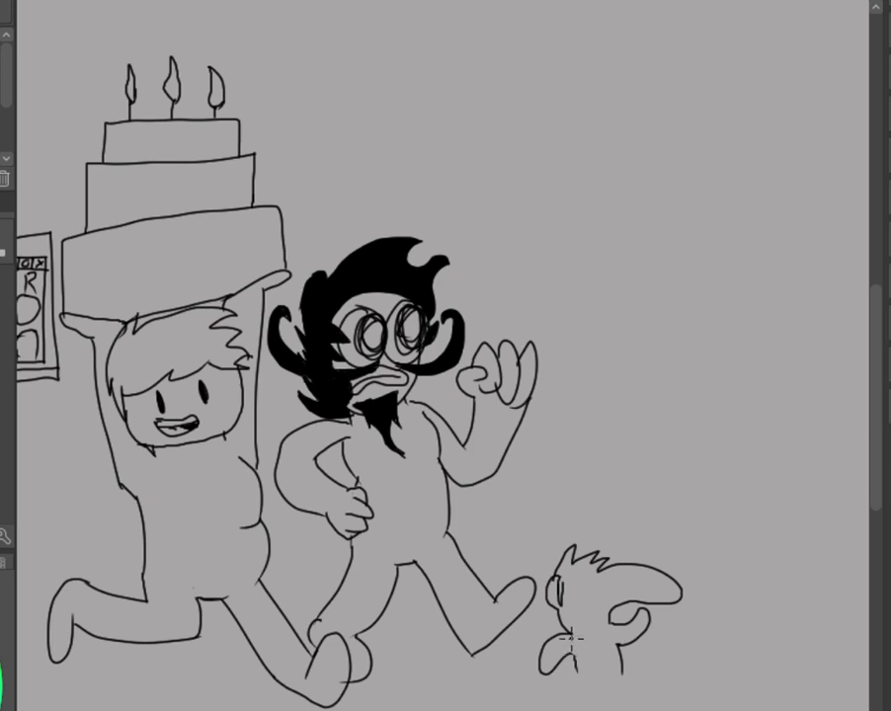
pyautogui.press('ctrl')
# Draw the small long-nosed character's running legs and feet, and add a hairline and a round black eye.
pyautogui.moveTo(576, 678)
pyautogui.mouseDown()
pyautogui.moveTo(563, 691)
pyautogui.moveTo(540, 688)
pyautogui.mouseUp()
pyautogui.moveTo(621, 660)
pyautogui.mouseDown()
pyautogui.moveTo(663, 685)
pyautogui.moveTo(622, 694)
pyautogui.moveTo(593, 692)
pyautogui.moveTo(595, 683)
pyautogui.moveTo(593, 695)
pyautogui.moveTo(540, 697)
pyautogui.moveTo(539, 684)
pyautogui.moveTo(544, 689)
pyautogui.moveTo(528, 701)
pyautogui.mouseUp()
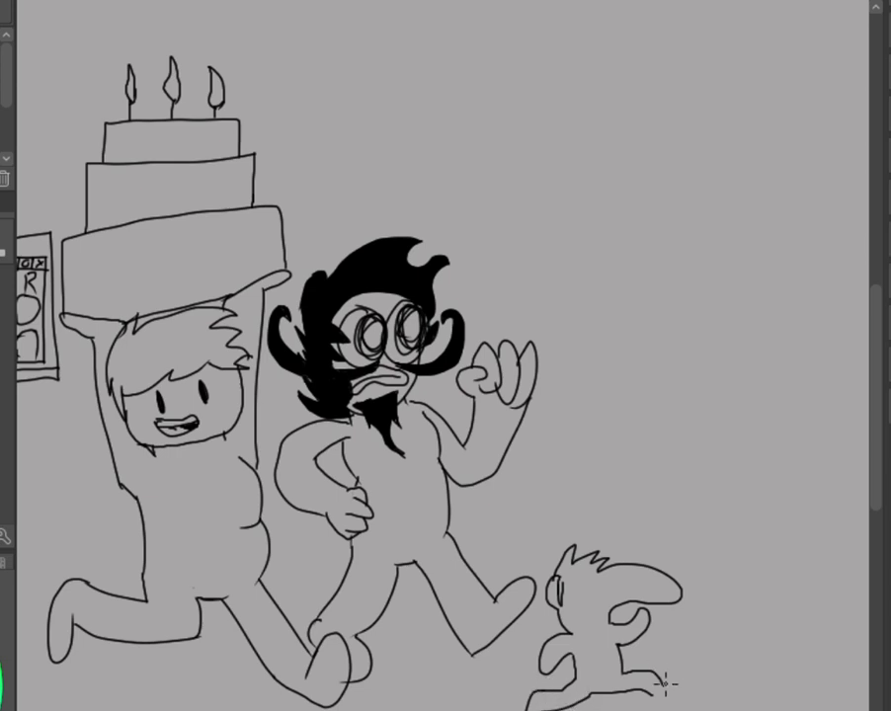
pyautogui.moveTo(665, 684)
pyautogui.mouseDown()
pyautogui.moveTo(681, 677)
pyautogui.moveTo(674, 694)
pyautogui.mouseUp()
pyautogui.moveTo(569, 580)
pyautogui.mouseDown()
pyautogui.moveTo(595, 577)
pyautogui.moveTo(592, 589)
pyautogui.mouseUp()
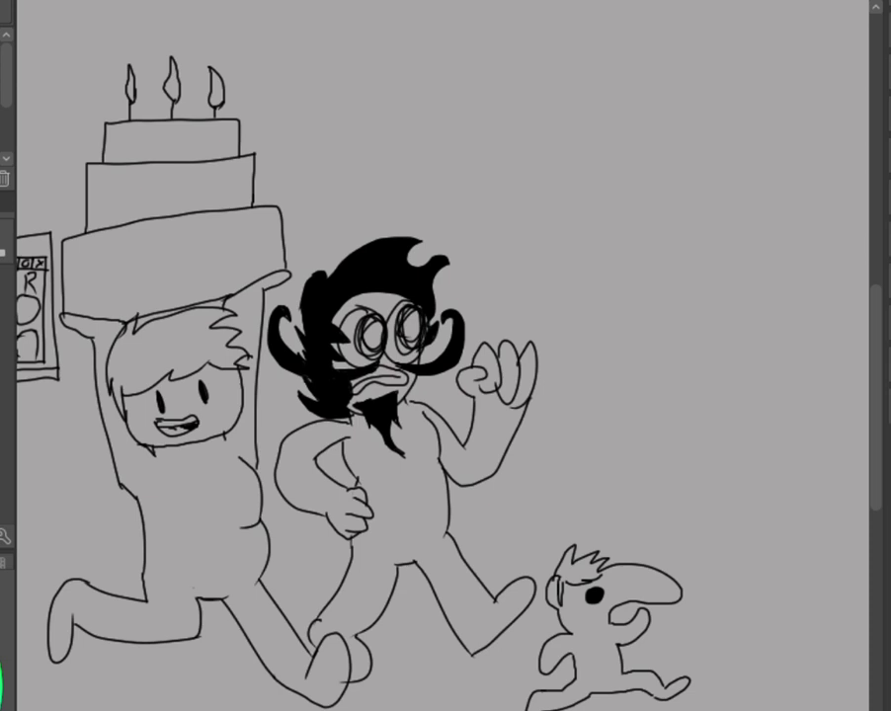
# Thicken the cake carrier's two oval eyes with solid black, redoing the strokes.
pyautogui.moveTo(150, 394); pyautogui.dragTo(158, 413)
pyautogui.moveTo(153, 395); pyautogui.dragTo(159, 415)
pyautogui.hotkey('ctrl', 'z')
pyautogui.hotkey('ctrl', 'z')
pyautogui.hotkey('ctrl', 'y')
pyautogui.hotkey('ctrl', 'y')
pyautogui.hotkey('ctrl', 'z')
pyautogui.press('ctrl')
pyautogui.press('ctrl')
# Draw a small running character above the long-nosed one, with an emblem cap, big round nose, open grin, swinging arms and striding legs.
pyautogui.moveTo(567, 438)
pyautogui.mouseDown()
pyautogui.moveTo(558, 456)
pyautogui.moveTo(585, 483)
pyautogui.moveTo(607, 448)
pyautogui.moveTo(623, 454)
pyautogui.moveTo(612, 442)
pyautogui.moveTo(617, 464)
pyautogui.moveTo(586, 475)
pyautogui.moveTo(597, 431)
pyautogui.moveTo(615, 472)
pyautogui.mouseUp()
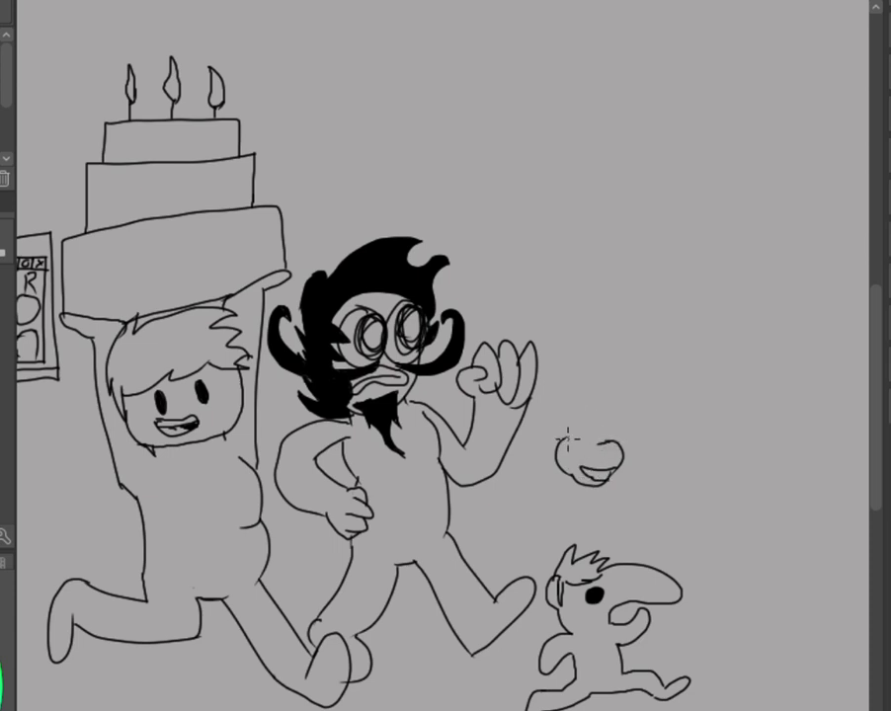
pyautogui.moveTo(560, 442)
pyautogui.mouseDown()
pyautogui.moveTo(571, 454)
pyautogui.moveTo(561, 421)
pyautogui.moveTo(583, 411)
pyautogui.moveTo(628, 421)
pyautogui.moveTo(623, 428)
pyautogui.moveTo(615, 418)
pyautogui.moveTo(595, 432)
pyautogui.moveTo(590, 450)
pyautogui.moveTo(605, 441)
pyautogui.moveTo(593, 453)
pyautogui.mouseUp()
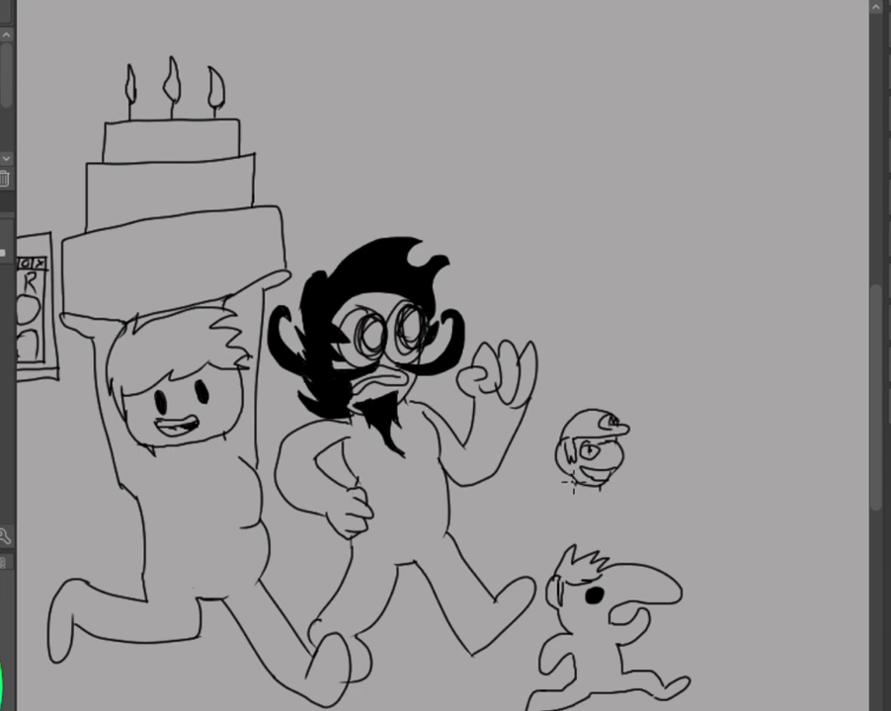
pyautogui.moveTo(570, 480)
pyautogui.mouseDown()
pyautogui.moveTo(541, 495)
pyautogui.moveTo(554, 493)
pyautogui.moveTo(540, 486)
pyautogui.moveTo(547, 506)
pyautogui.moveTo(555, 493)
pyautogui.moveTo(597, 490)
pyautogui.moveTo(549, 505)
pyautogui.moveTo(608, 524)
pyautogui.mouseUp()
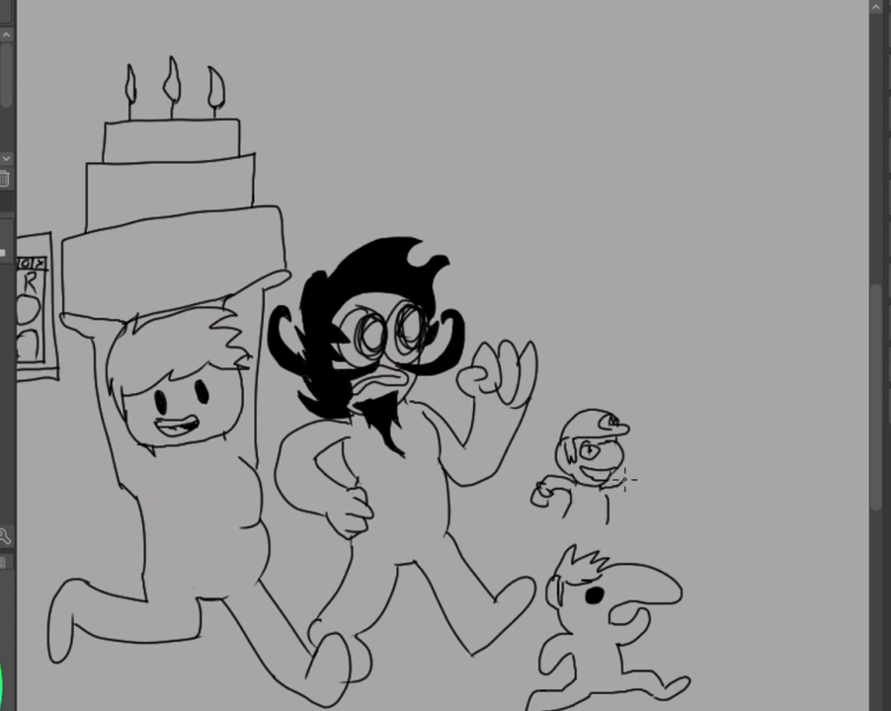
pyautogui.moveTo(606, 477)
pyautogui.mouseDown()
pyautogui.moveTo(629, 467)
pyautogui.moveTo(633, 477)
pyautogui.moveTo(644, 457)
pyautogui.mouseUp()
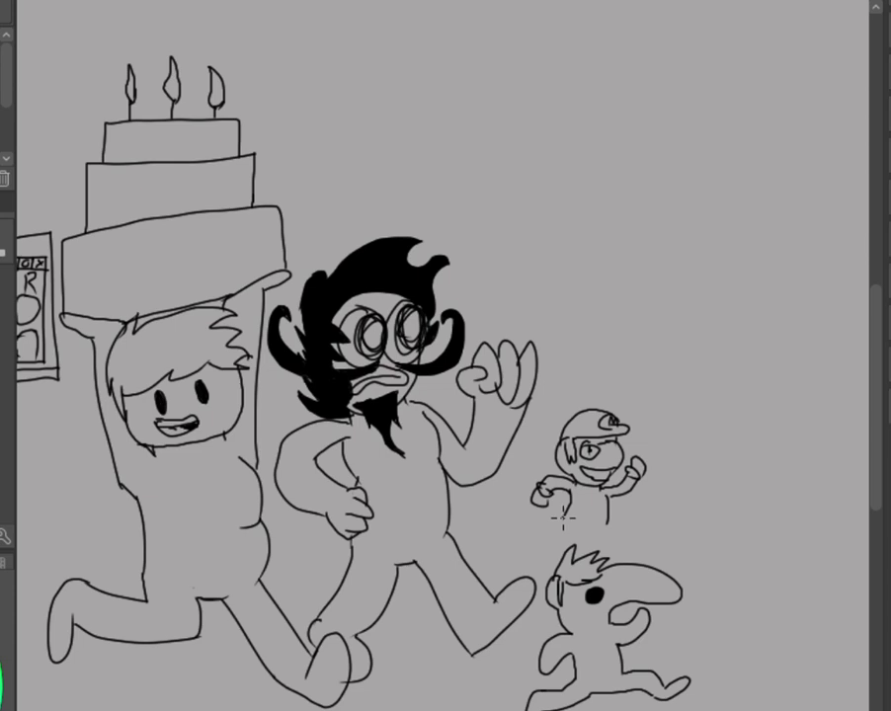
pyautogui.moveTo(562, 518); pyautogui.dragTo(543, 511)
pyautogui.moveTo(533, 527)
pyautogui.mouseDown()
pyautogui.moveTo(573, 515)
pyautogui.moveTo(578, 533)
pyautogui.moveTo(600, 533)
pyautogui.moveTo(611, 512)
pyautogui.moveTo(608, 529)
pyautogui.moveTo(620, 536)
pyautogui.moveTo(626, 547)
pyautogui.mouseUp()
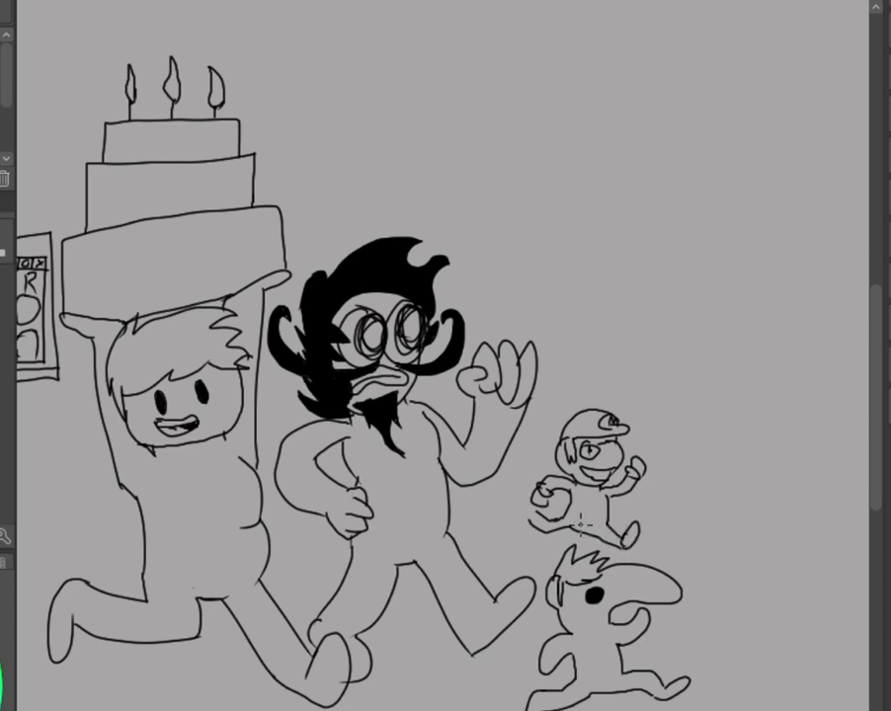
pyautogui.moveTo(540, 513)
pyautogui.mouseDown()
pyautogui.moveTo(534, 529)
pyautogui.moveTo(563, 532)
pyautogui.moveTo(534, 521)
pyautogui.mouseUp()
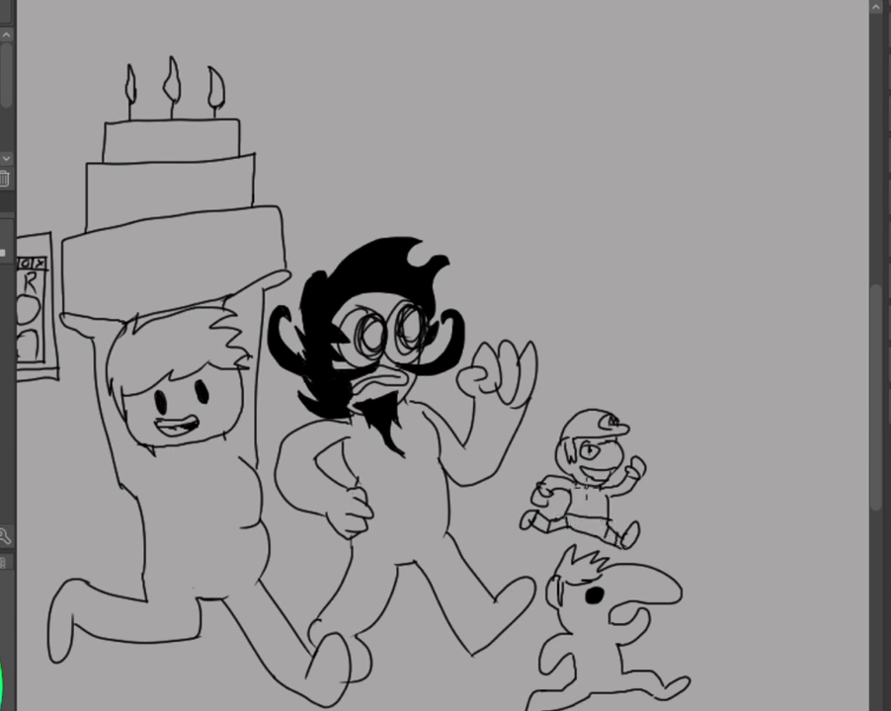
# Draw the overalls' bib and straps and the sleeve cuffs on the small capped character, redoing strokes as needed.
pyautogui.hotkey('ctrl', 'z')
pyautogui.hotkey('ctrl', 'z')
pyautogui.hotkey('ctrl', 'z')
pyautogui.hotkey('ctrl', 'z')
pyautogui.hotkey('ctrl', 'z')
pyautogui.hotkey('ctrl', 'z')
pyautogui.hotkey('ctrl', 'z')
pyautogui.hotkey('ctrl', 'z')
pyautogui.hotkey('ctrl', 'z')
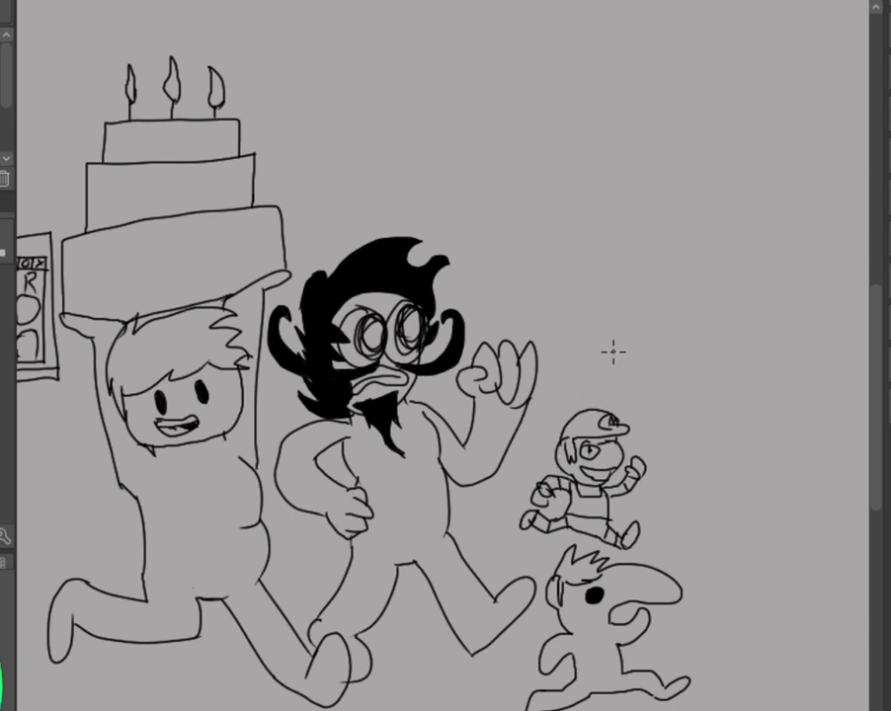
# Fill the small capped character's overalls, trouser legs and sleeves solid black.
pyautogui.hotkey('ctrl', 'z')
pyautogui.hotkey('ctrl', 'z')
pyautogui.hotkey('ctrl', 'z')
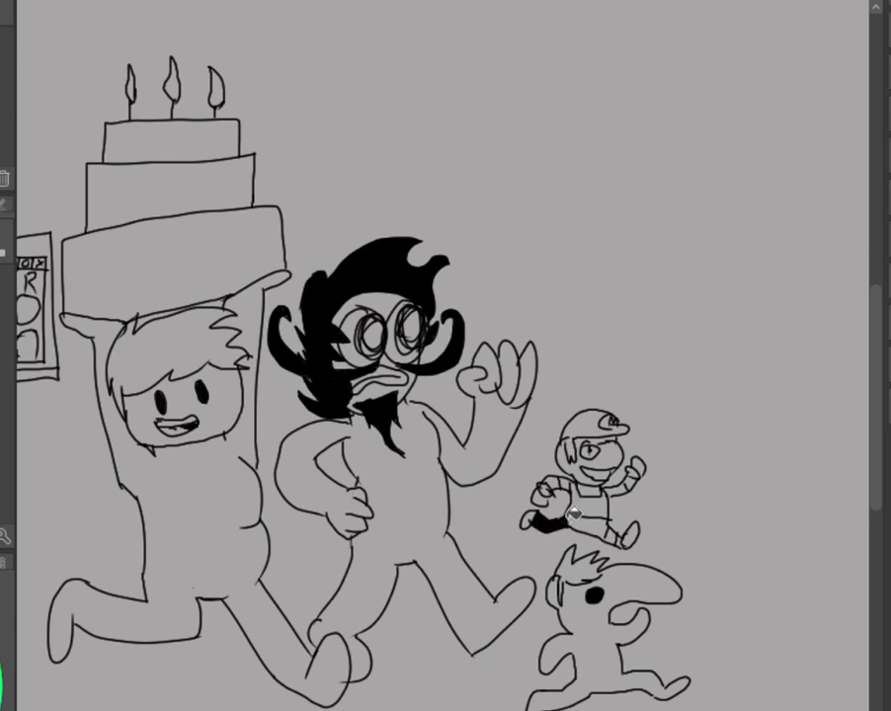
pyautogui.click(593, 499)
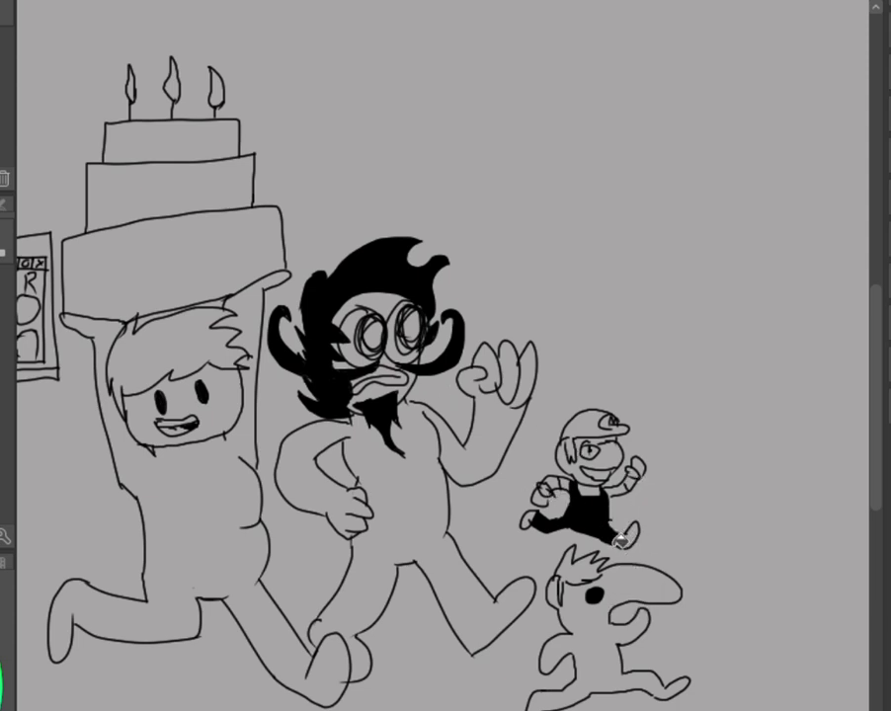
pyautogui.press('ctrl')
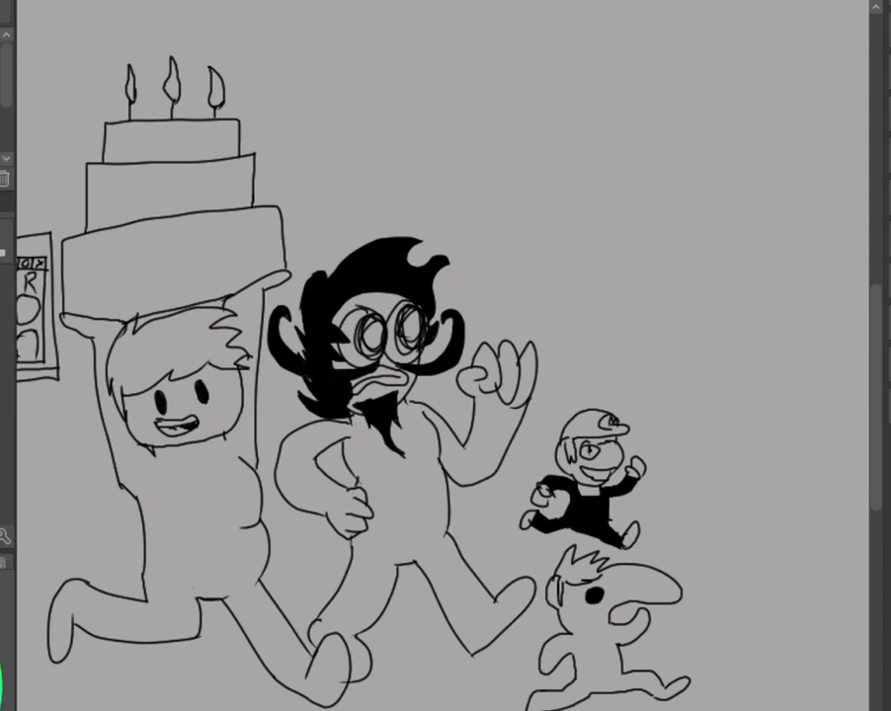
pyautogui.hotkey('ctrl', '-')
pyautogui.hotkey('ctrl', '-')
pyautogui.hotkey('ctrl', '-')
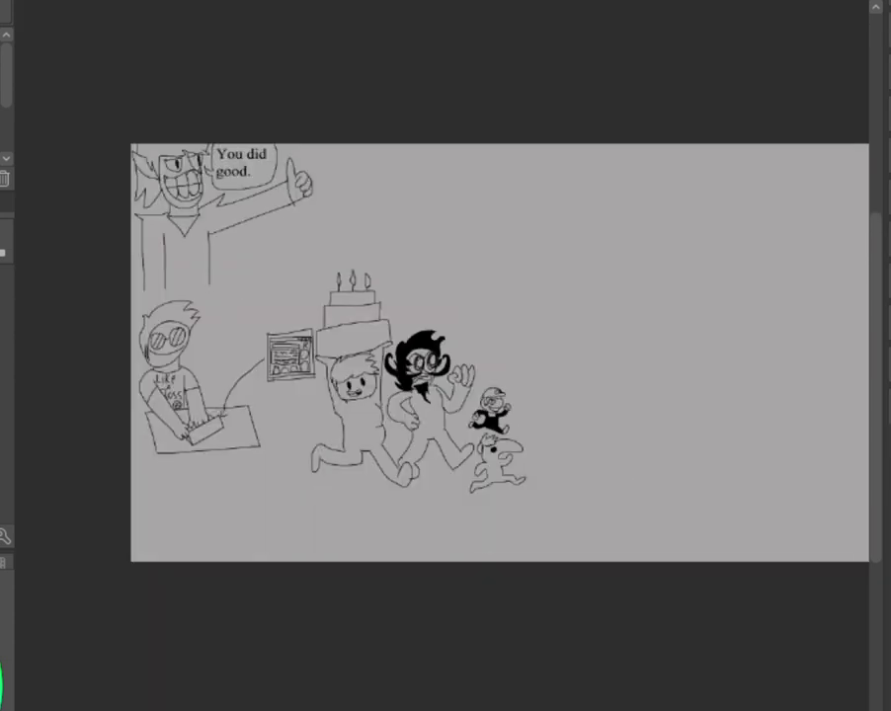
pyautogui.hscroll(3, 464, 352)
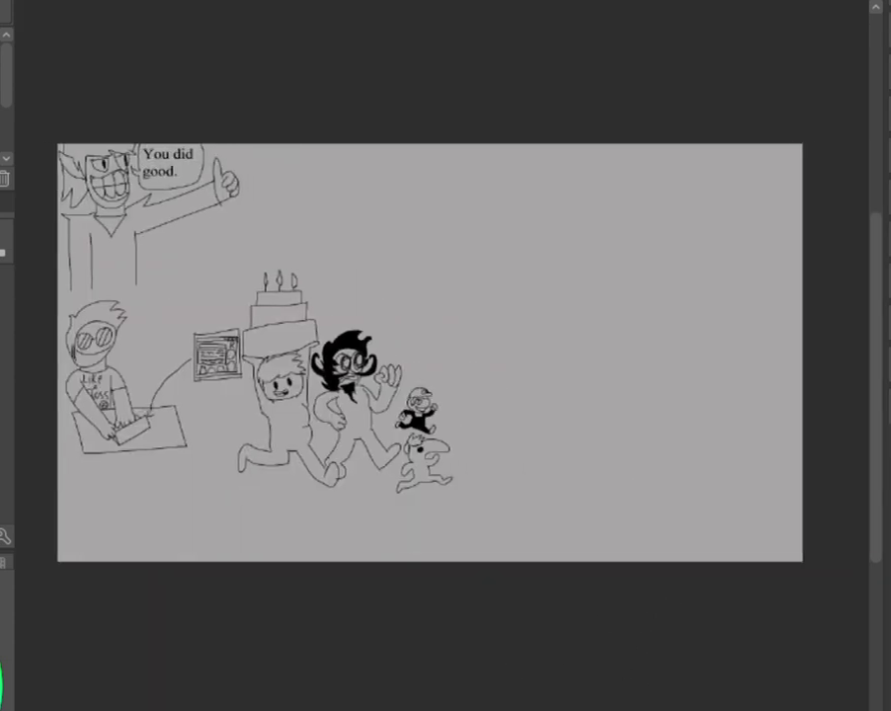
# Draw the rounded face side and chin curve of a new large head in the empty area above the runners, redoing strokes.
pyautogui.hscroll(1, 429, 352)
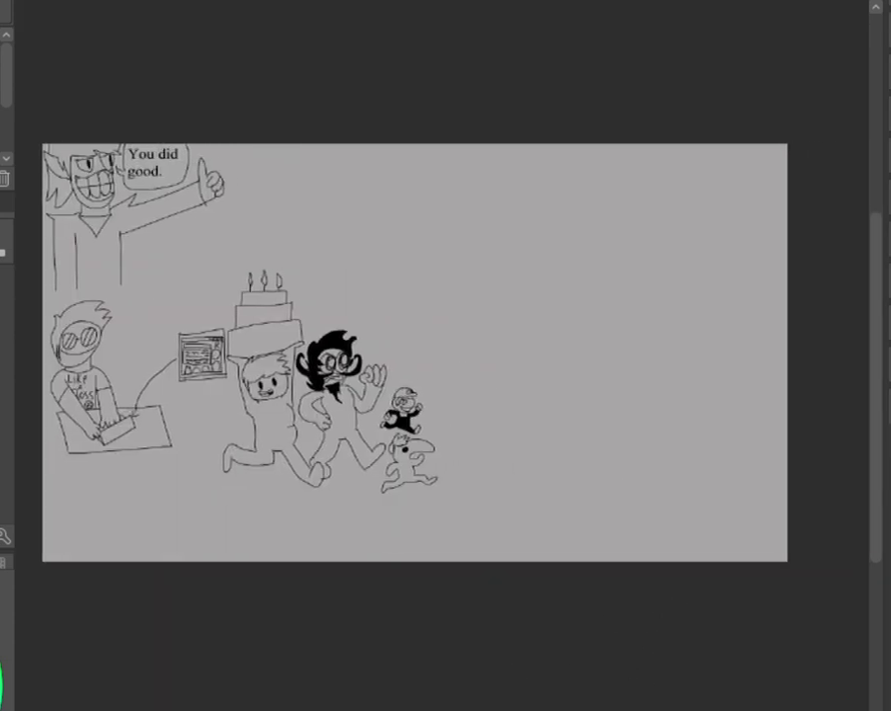
pyautogui.hotkey('ctrl', '+')
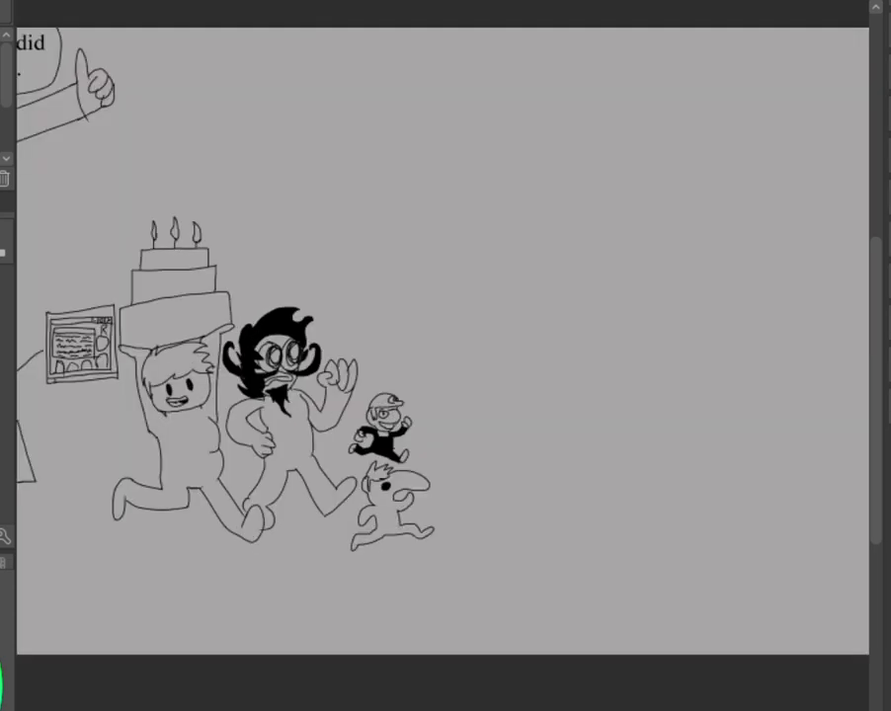
pyautogui.scroll(3, 869, 376)
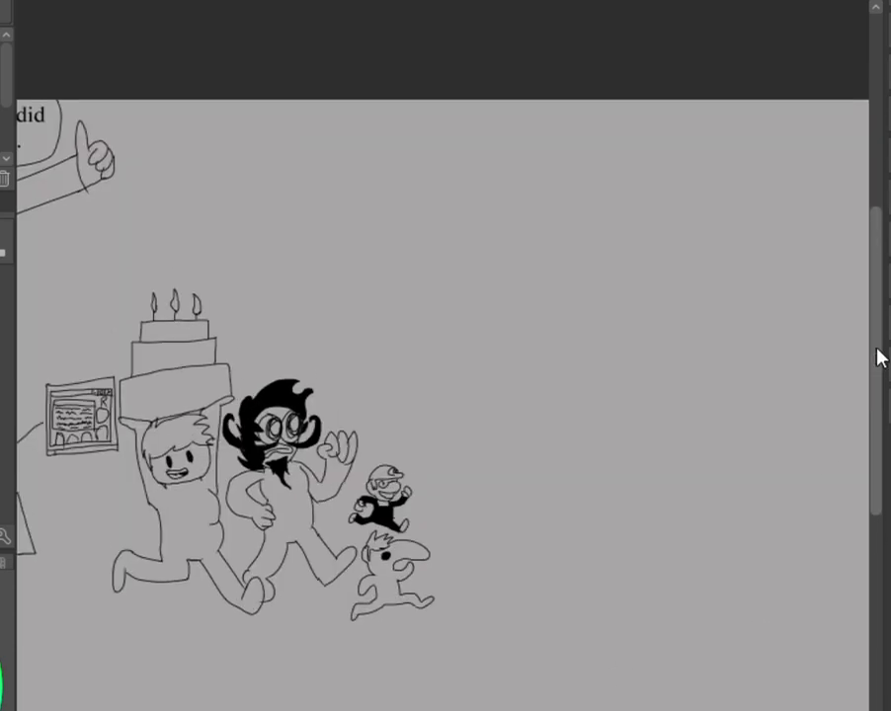
pyautogui.hotkey('ctrl', '+')
pyautogui.hotkey('ctrl', '+')
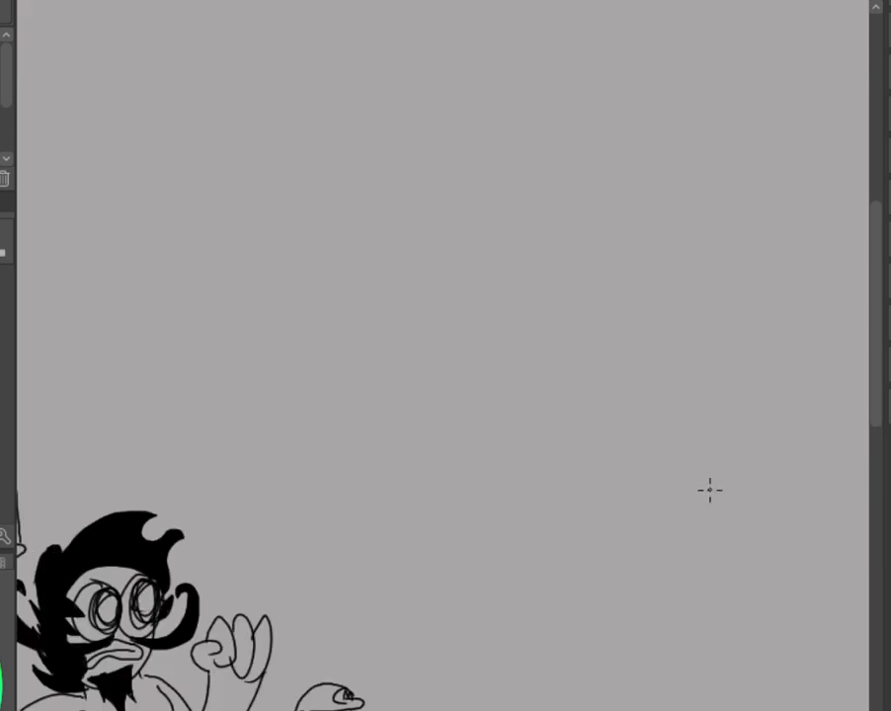
pyautogui.scroll(2, 871, 389)
pyautogui.hscroll(-3, 858, 397)
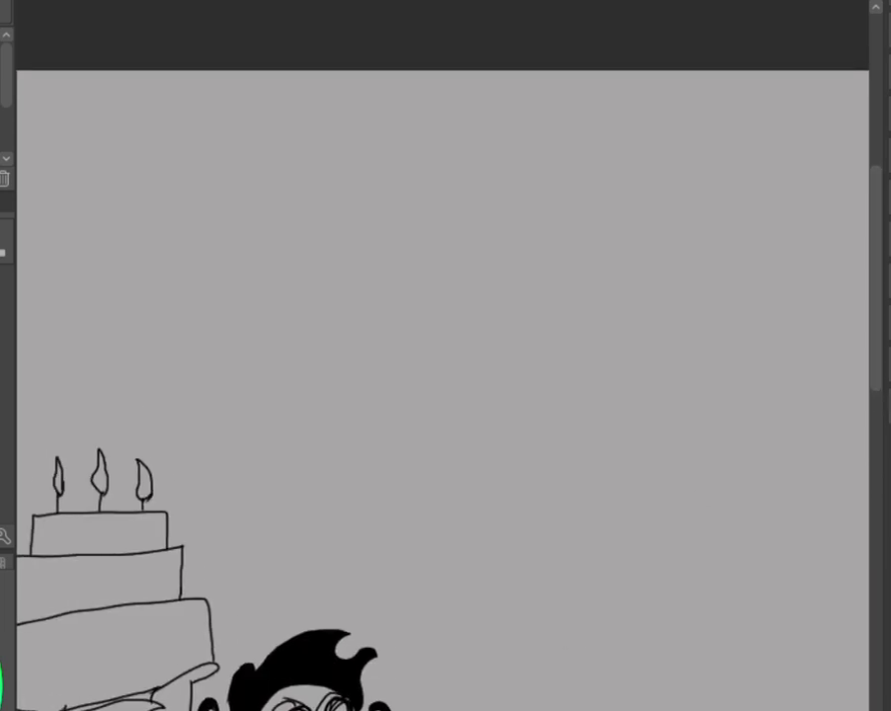
pyautogui.hscroll(2, 858, 397)
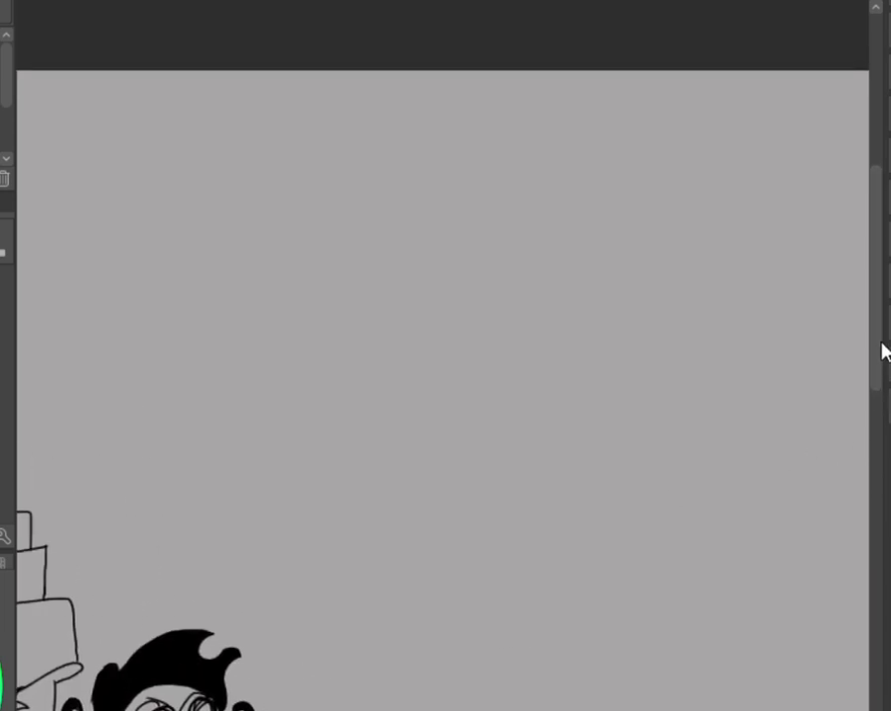
pyautogui.scroll(2, 871, 348)
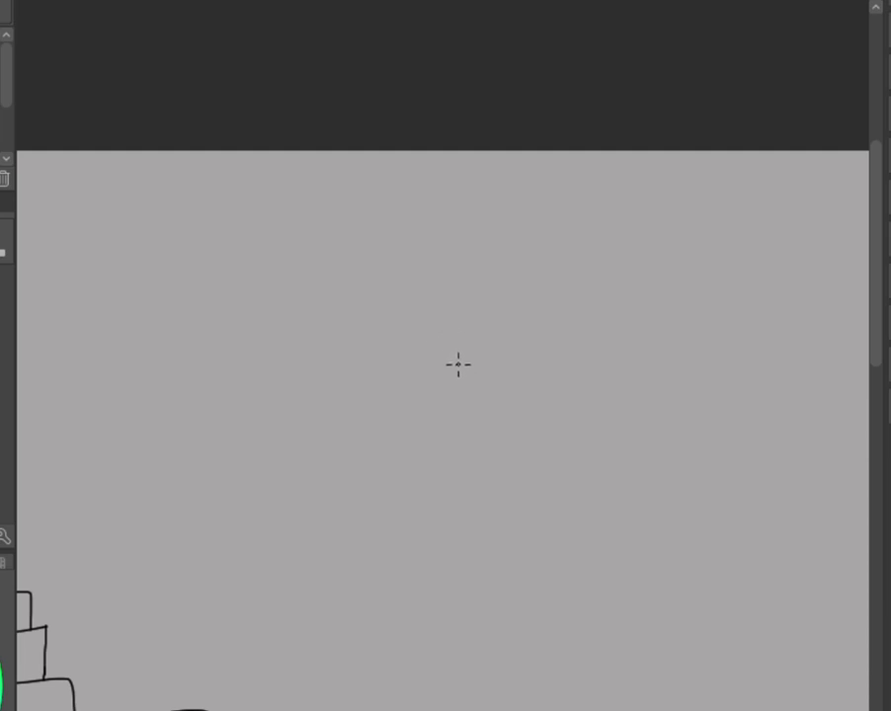
pyautogui.press('ctrl')
pyautogui.moveTo(483, 360)
pyautogui.mouseDown()
pyautogui.moveTo(463, 325)
pyautogui.moveTo(476, 259)
pyautogui.mouseUp()
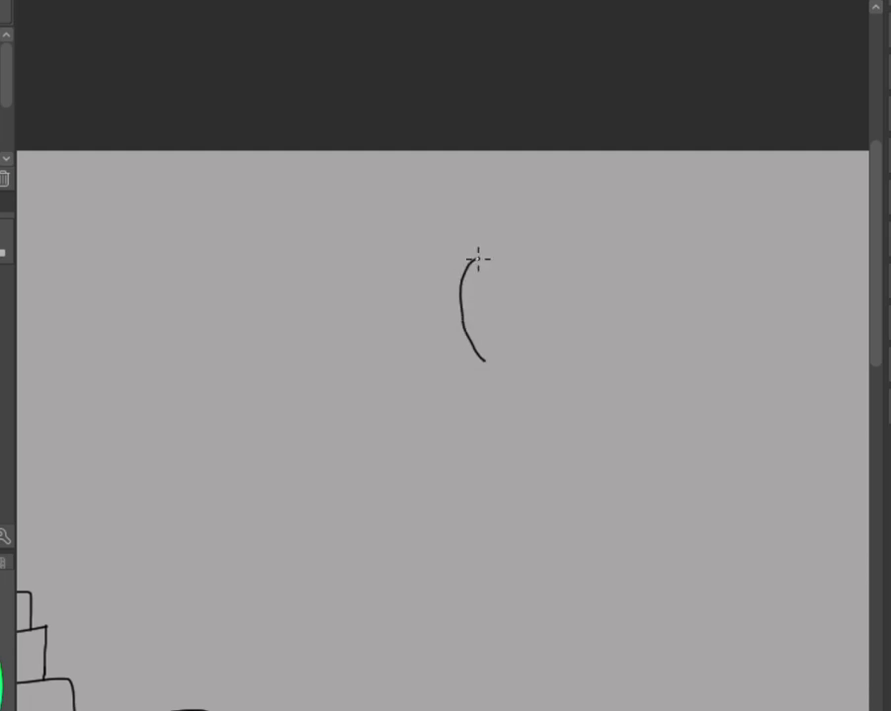
pyautogui.hotkey('ctrl', 'z')
pyautogui.moveTo(487, 383)
pyautogui.mouseDown()
pyautogui.moveTo(461, 312)
pyautogui.moveTo(477, 276)
pyautogui.moveTo(497, 261)
pyautogui.mouseUp()
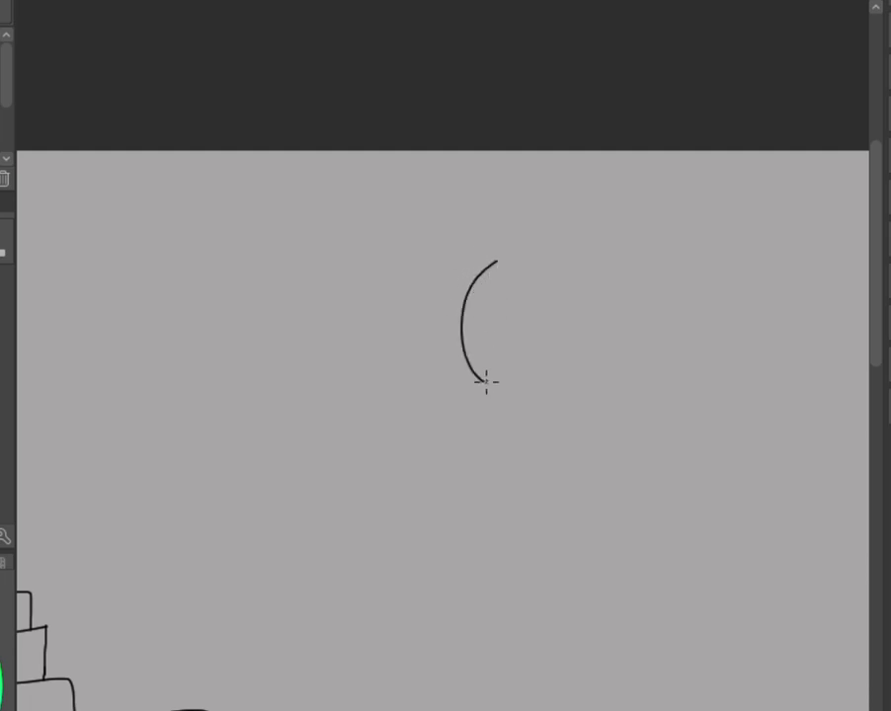
pyautogui.moveTo(486, 381)
pyautogui.mouseDown()
pyautogui.moveTo(516, 381)
pyautogui.moveTo(498, 387)
pyautogui.moveTo(550, 373)
pyautogui.mouseUp()
pyautogui.hotkey('ctrl', 'z')
pyautogui.hotkey('ctrl', 'z')
pyautogui.moveTo(480, 382)
pyautogui.mouseDown()
pyautogui.moveTo(538, 380)
pyautogui.moveTo(569, 363)
pyautogui.mouseUp()
# Close the head outline with a wavy shape tapering to a rounded tip up and away from the face, redoing it as needed.
pyautogui.moveTo(494, 259)
pyautogui.mouseDown()
pyautogui.moveTo(598, 201)
pyautogui.moveTo(629, 199)
pyautogui.moveTo(643, 209)
pyautogui.moveTo(630, 245)
pyautogui.moveTo(582, 298)
pyautogui.moveTo(559, 373)
pyautogui.mouseUp()
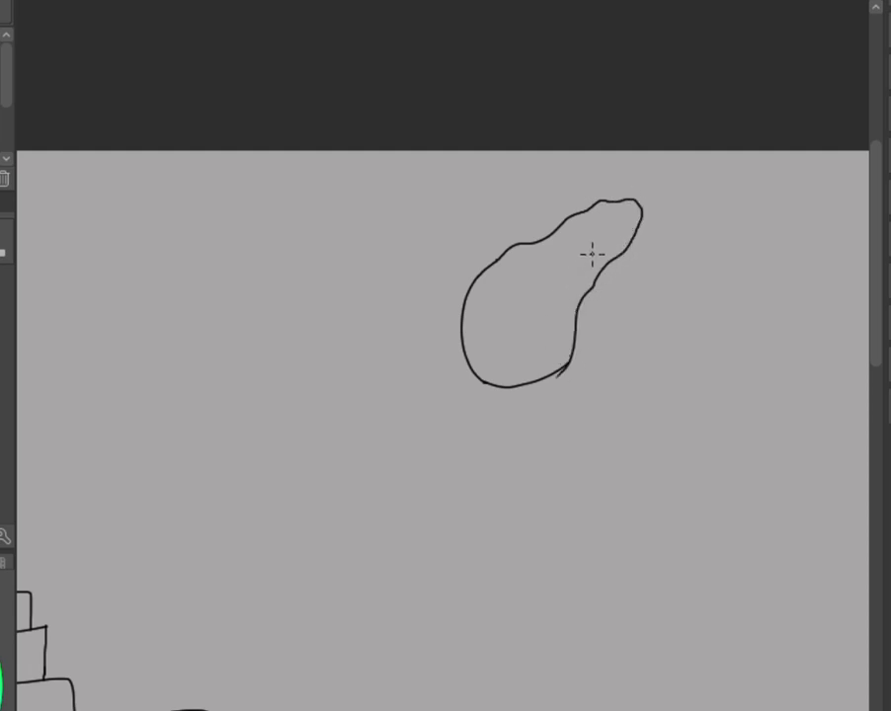
pyautogui.hotkey('ctrl', 'z')
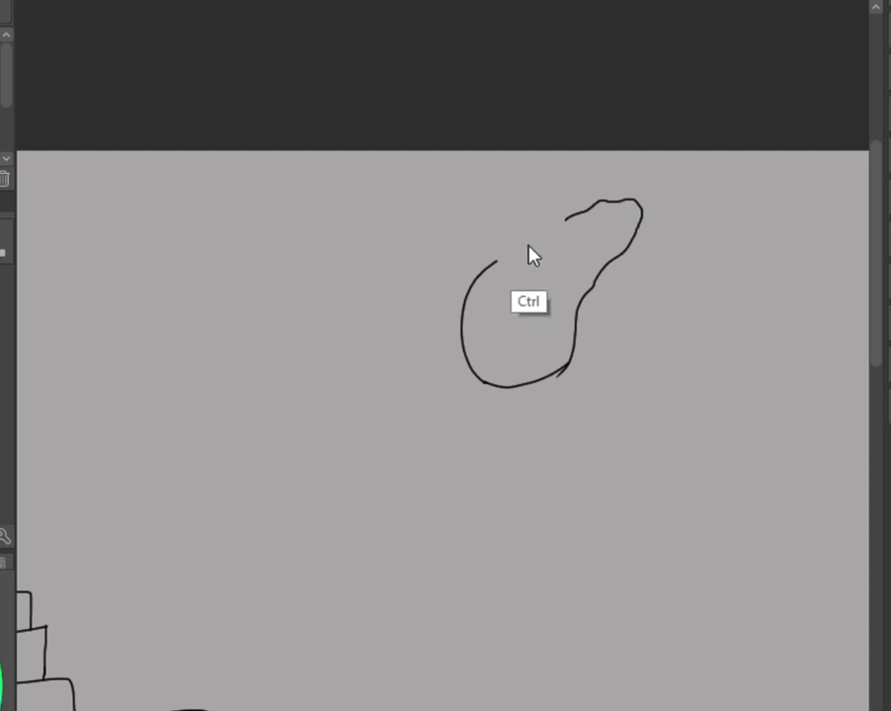
pyautogui.hotkey('ctrl', 'z')
pyautogui.moveTo(498, 258)
pyautogui.mouseDown()
pyautogui.moveTo(562, 239)
pyautogui.moveTo(591, 188)
pyautogui.mouseUp()
pyautogui.hotkey('ctrl', 'z')
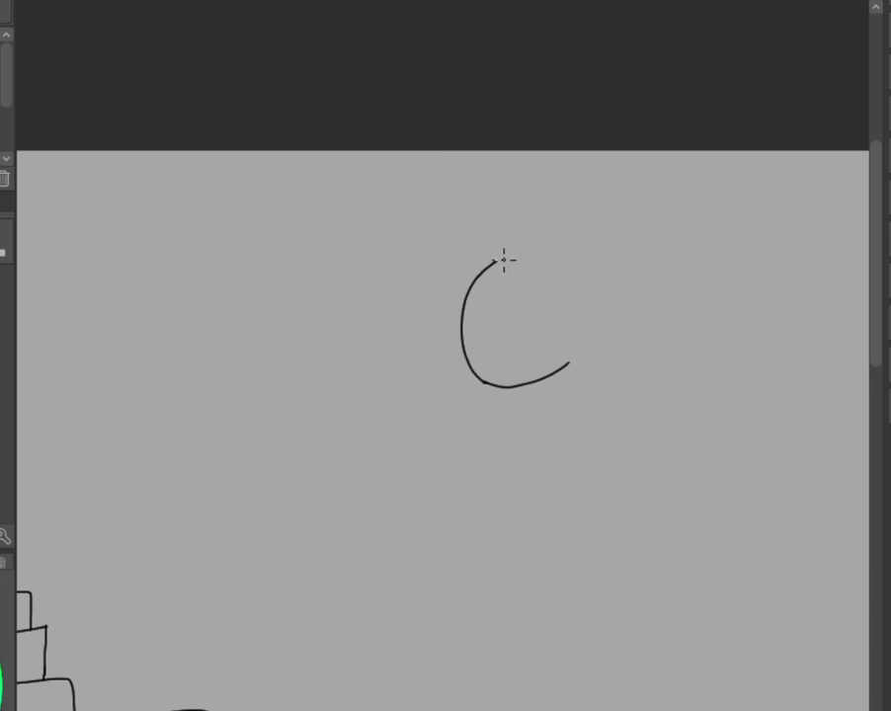
pyautogui.moveTo(494, 261)
pyautogui.mouseDown()
pyautogui.moveTo(560, 222)
pyautogui.moveTo(619, 167)
pyautogui.moveTo(636, 164)
pyautogui.moveTo(647, 176)
pyautogui.moveTo(647, 196)
pyautogui.moveTo(596, 287)
pyautogui.moveTo(569, 365)
pyautogui.mouseUp()
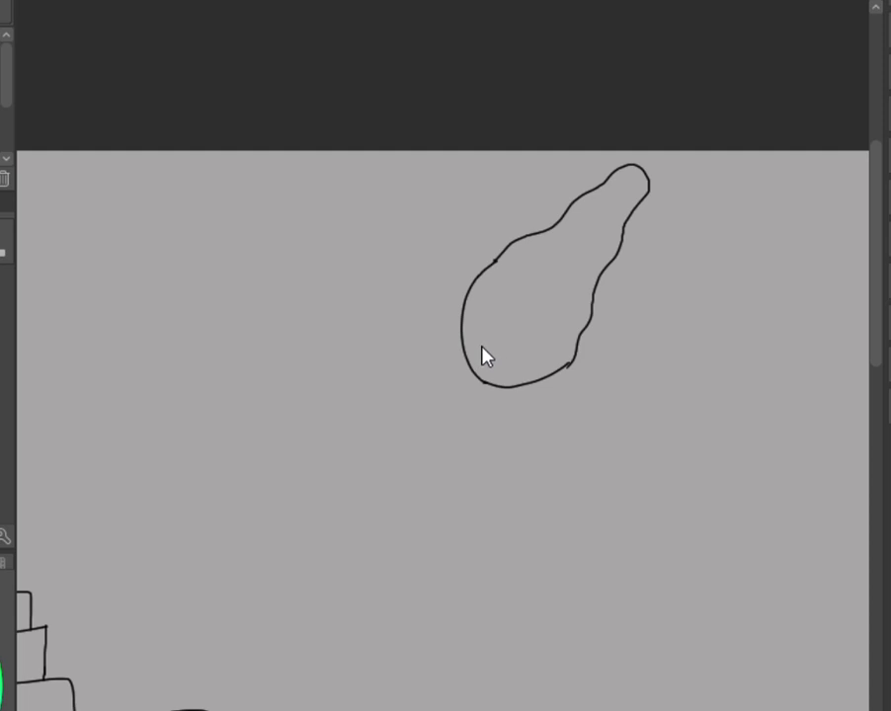
# Draw a tall triangular eye near the face edge and fill the rest of the head solid black.
pyautogui.moveTo(483, 343)
pyautogui.mouseDown()
pyautogui.moveTo(497, 285)
pyautogui.moveTo(509, 342)
pyautogui.moveTo(483, 343)
pyautogui.mouseUp()
pyautogui.moveTo(481, 361)
pyautogui.mouseDown()
pyautogui.moveTo(487, 318)
pyautogui.moveTo(505, 314)
pyautogui.moveTo(495, 360)
pyautogui.moveTo(480, 361)
pyautogui.mouseUp()
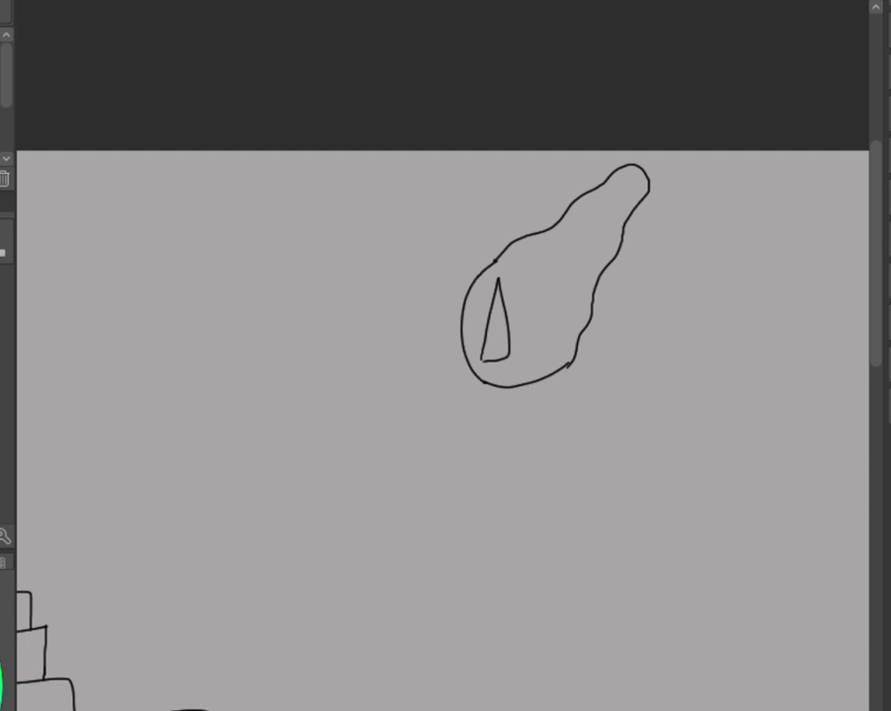
pyautogui.click(541, 271)
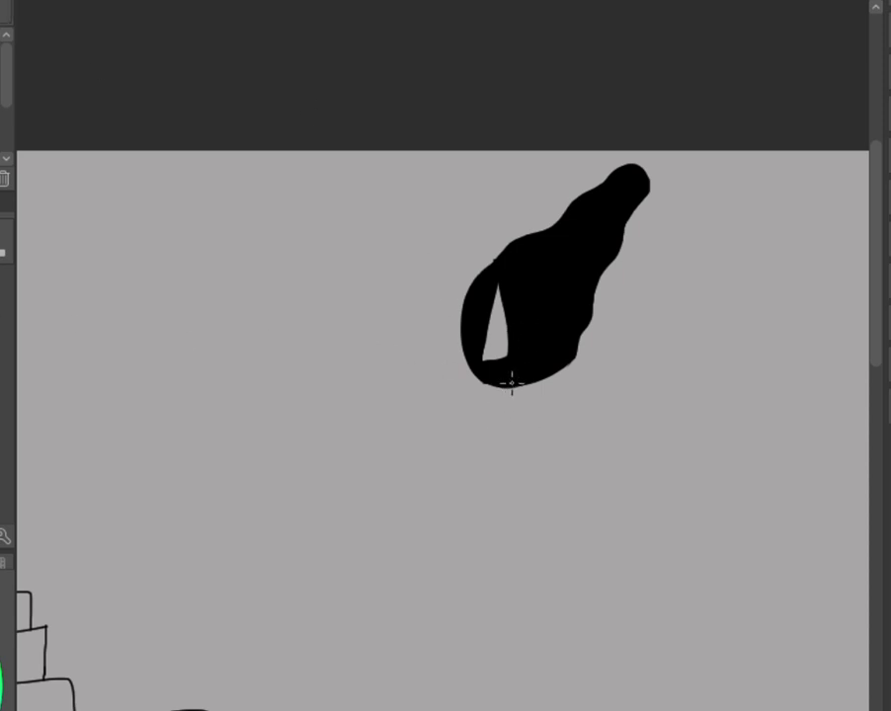
# Draw the neck, curved neckline and long sloping back shoulder and outer arm line below the black head.
pyautogui.moveTo(512, 385); pyautogui.dragTo(518, 456)
pyautogui.hotkey('ctrl', 'z')
pyautogui.moveTo(511, 387); pyautogui.dragTo(518, 409)
pyautogui.moveTo(568, 366); pyautogui.dragTo(587, 396)
pyautogui.moveTo(584, 392)
pyautogui.mouseDown()
pyautogui.moveTo(632, 427)
pyautogui.moveTo(668, 507)
pyautogui.moveTo(692, 583)
pyautogui.mouseUp()
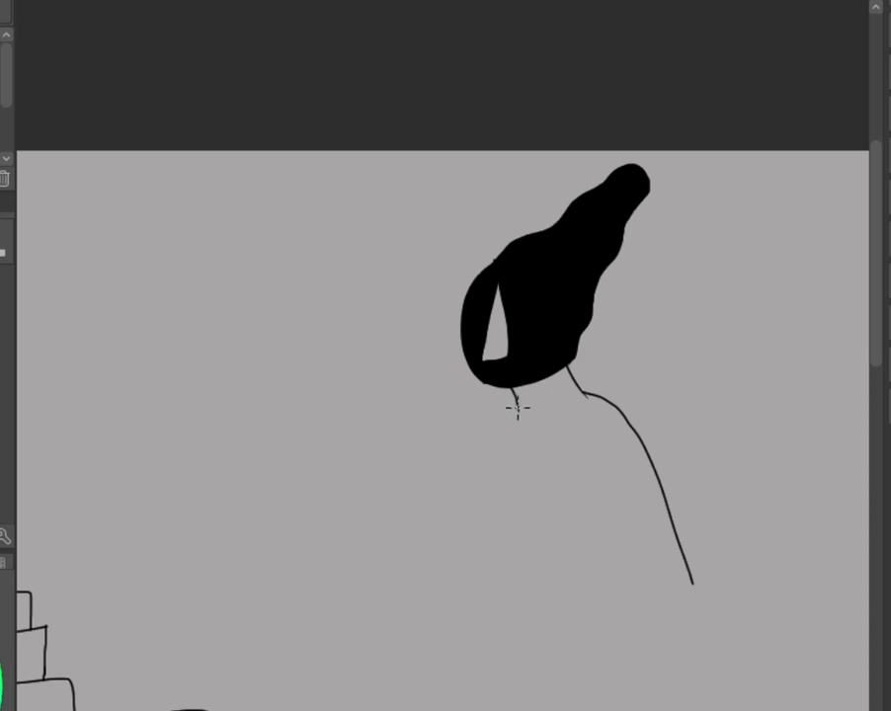
pyautogui.moveTo(516, 405)
pyautogui.mouseDown()
pyautogui.moveTo(585, 398)
pyautogui.moveTo(581, 378)
pyautogui.moveTo(582, 395)
pyautogui.moveTo(516, 407)
pyautogui.moveTo(565, 403)
pyautogui.moveTo(516, 407)
pyautogui.mouseUp()
pyautogui.hotkey('ctrl', 'z')
pyautogui.hotkey('ctrl', 'z')
# Draw the long slanting line for the front side of the torso below the neckline, redoing the stroke.
pyautogui.moveTo(518, 438); pyautogui.dragTo(560, 610)
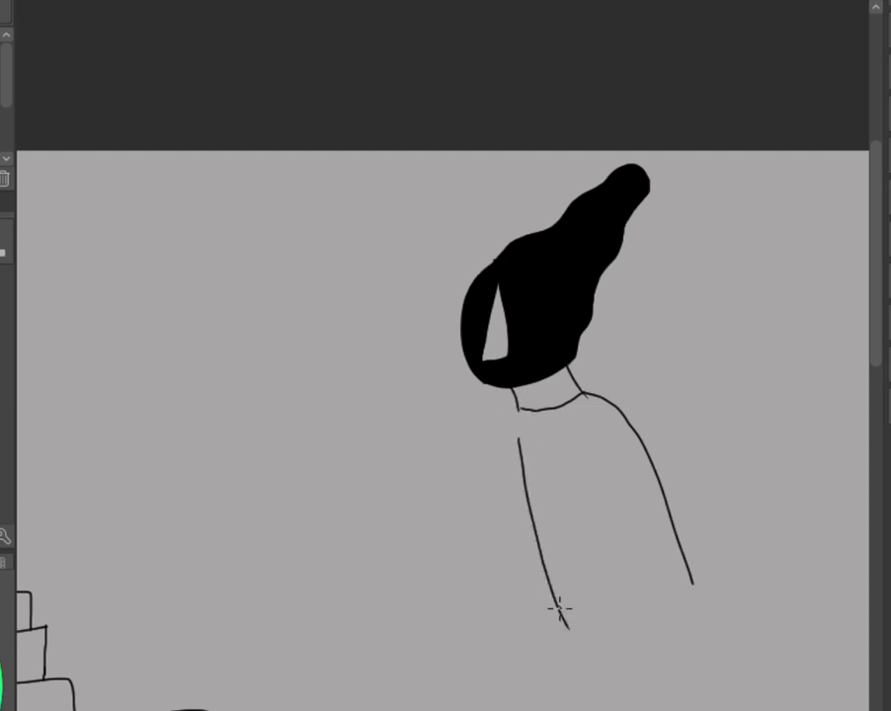
pyautogui.hotkey('ctrl', 'z')
pyautogui.moveTo(509, 435); pyautogui.dragTo(566, 589)
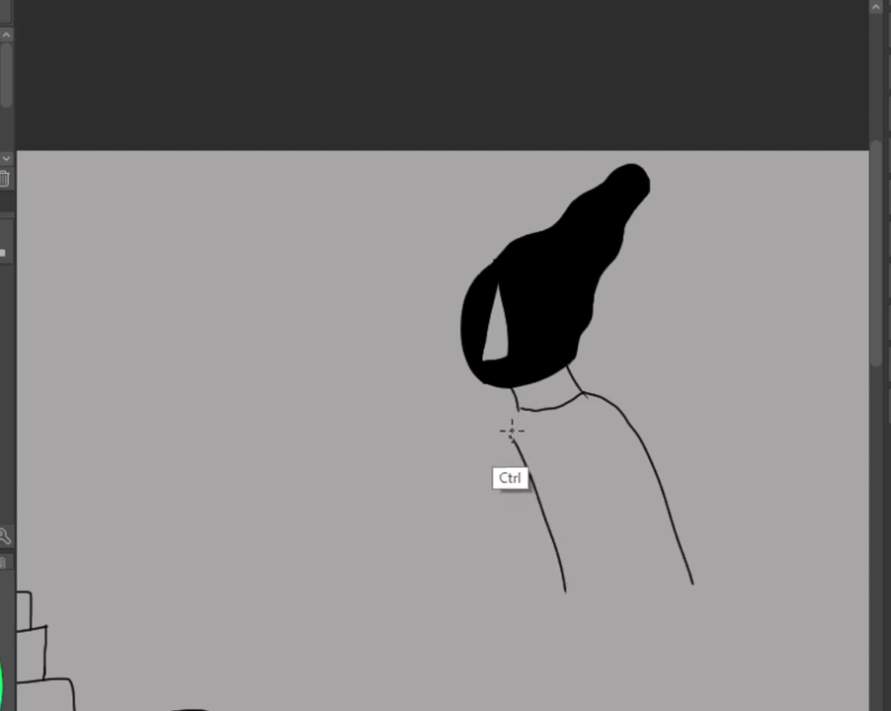
pyautogui.hotkey('ctrl', 'z')
pyautogui.moveTo(517, 432)
pyautogui.mouseDown()
pyautogui.moveTo(552, 572)
pyautogui.moveTo(546, 516)
pyautogui.moveTo(563, 600)
pyautogui.mouseUp()
pyautogui.hotkey('ctrl', 'z')
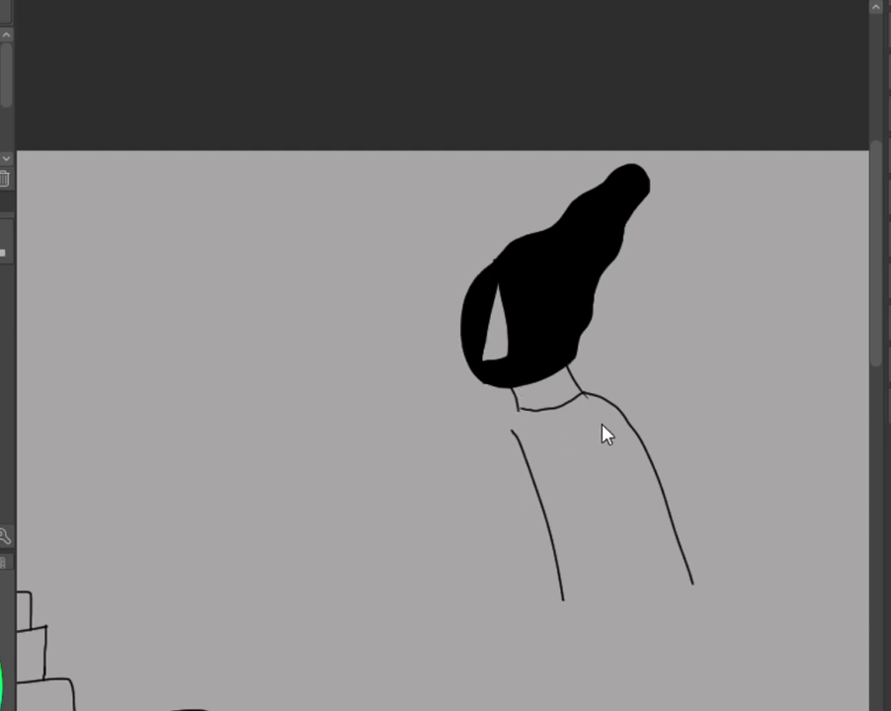
# Try an inner line for the back arm parallel to its outer edge, plus an adjoining torso line.
pyautogui.moveTo(604, 427); pyautogui.dragTo(662, 585)
pyautogui.moveTo(605, 427); pyautogui.dragTo(638, 589)
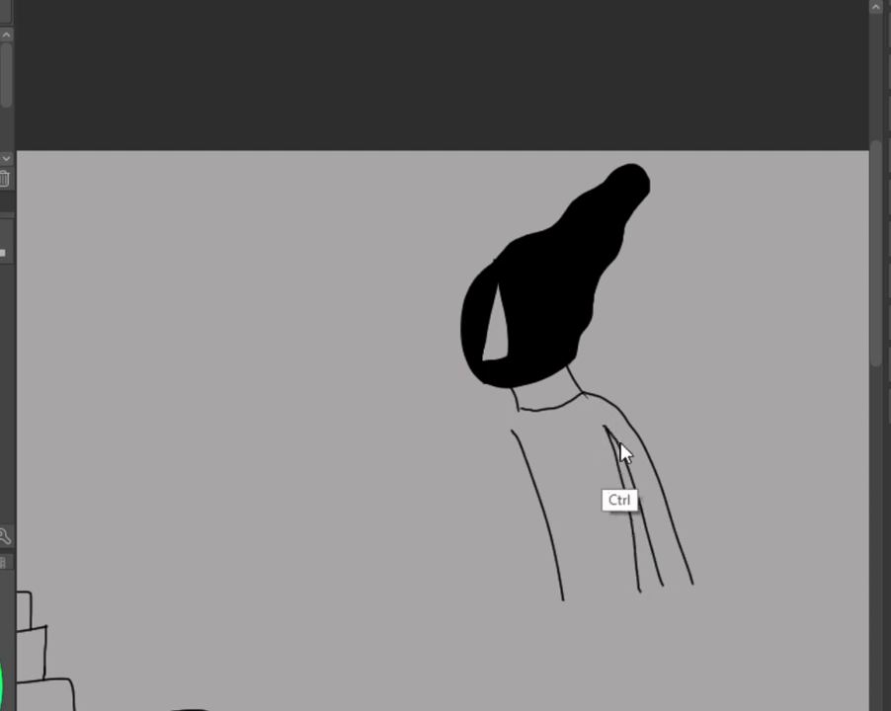
pyautogui.hotkey('ctrl', 'z')
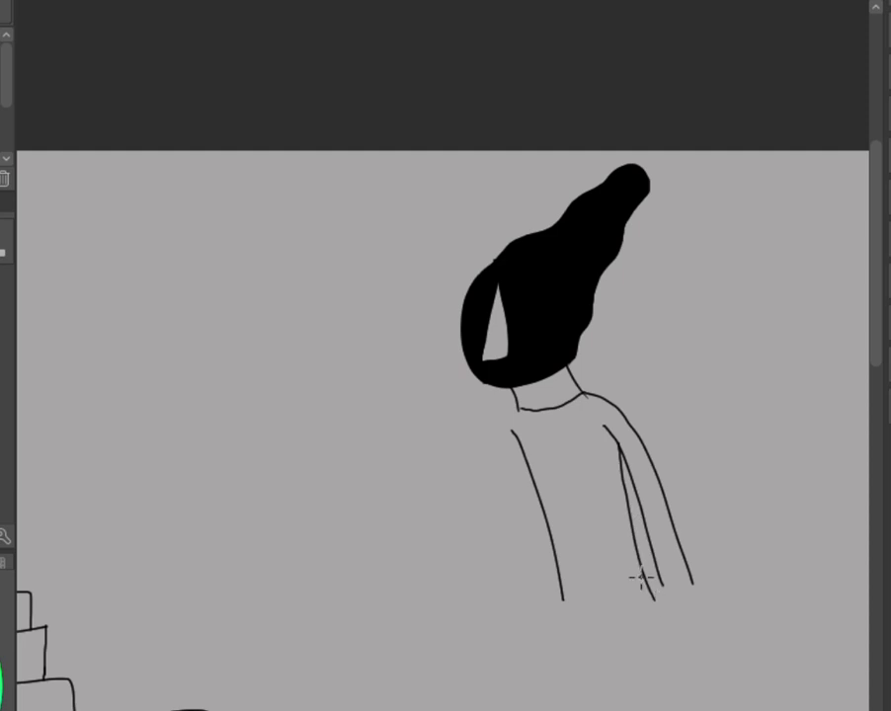
pyautogui.moveTo(604, 426); pyautogui.dragTo(654, 587)
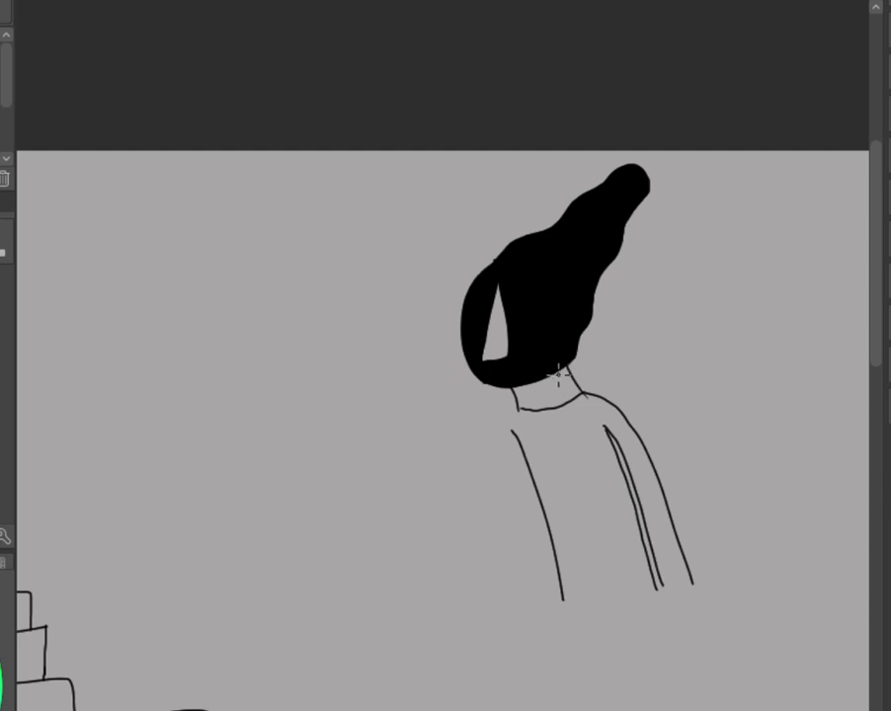
pyautogui.hotkey('ctrl', 'z')
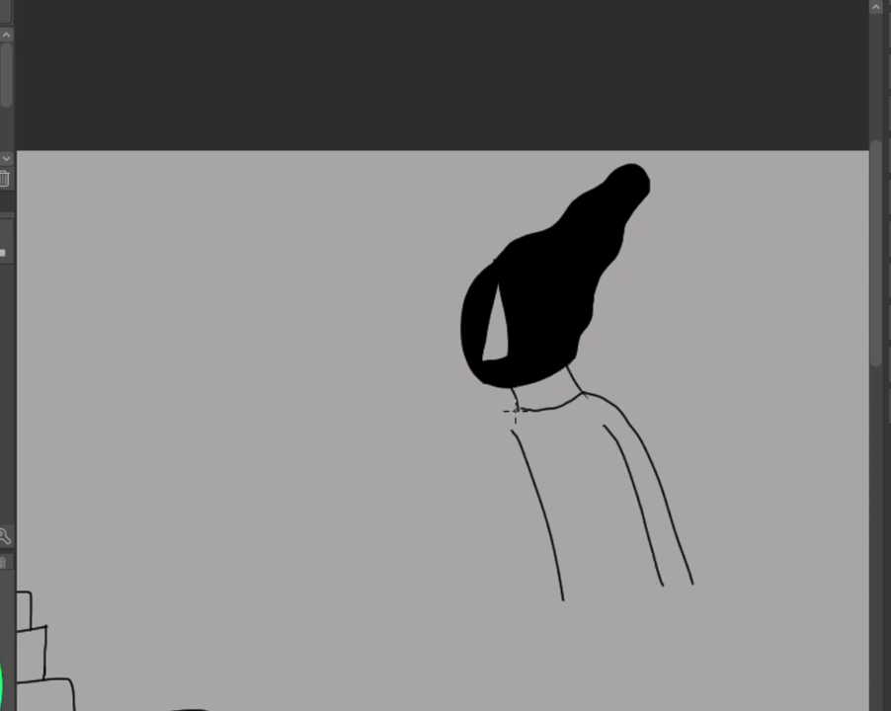
# Draw the front shoulder and outer arm line curving down from the neckline, redoing it until it closely follows the torso line.
pyautogui.moveTo(515, 405)
pyautogui.mouseDown()
pyautogui.moveTo(500, 455)
pyautogui.moveTo(539, 595)
pyautogui.mouseUp()
pyautogui.hotkey('ctrl', 'z')
pyautogui.moveTo(513, 411)
pyautogui.mouseDown()
pyautogui.moveTo(495, 432)
pyautogui.moveTo(523, 579)
pyautogui.mouseUp()
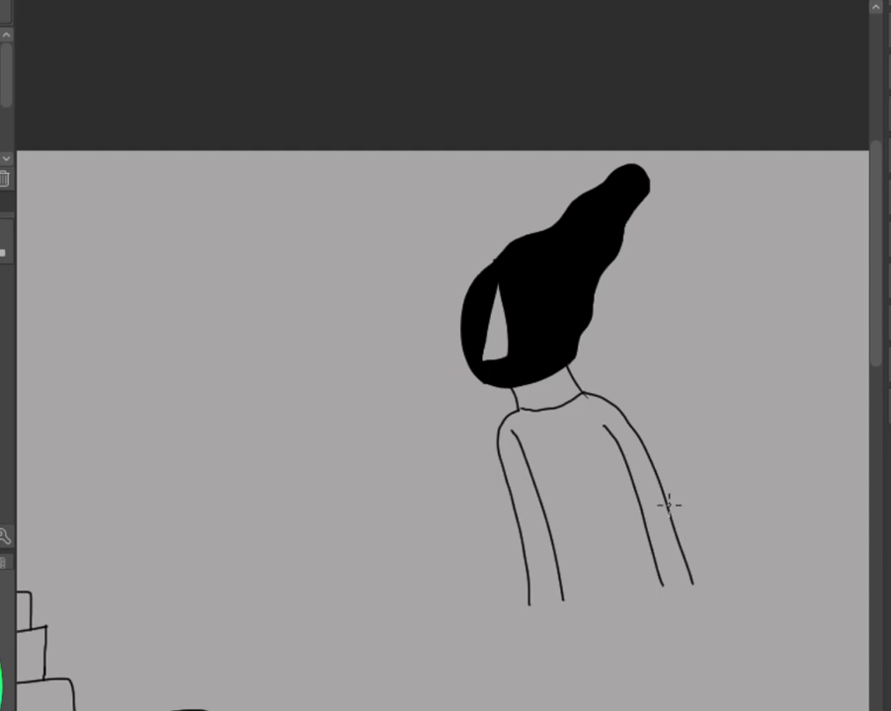
pyautogui.press('ctrl')
pyautogui.hotkey('ctrl', 'z')
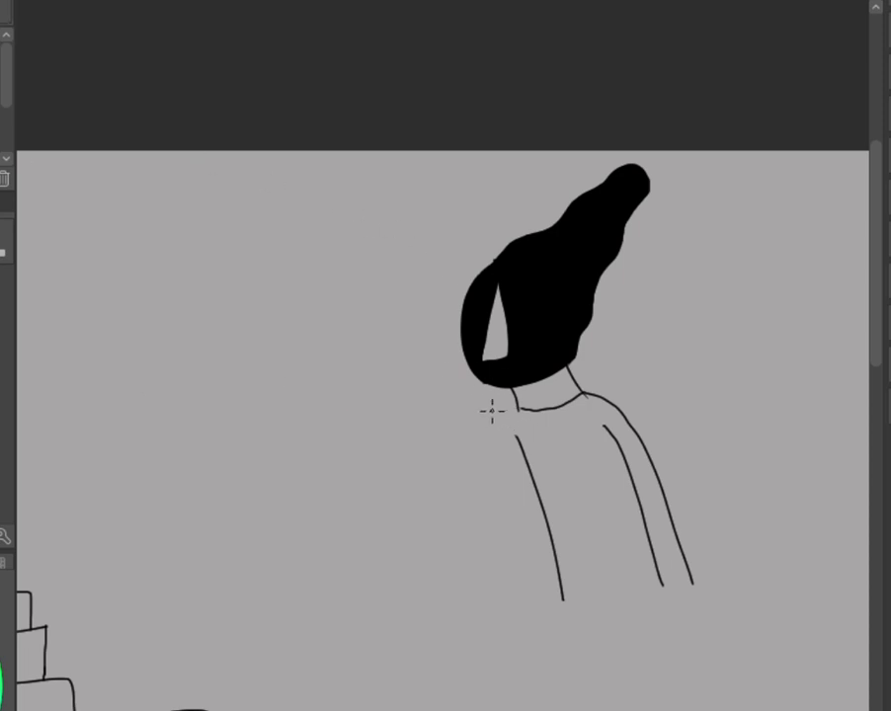
pyautogui.moveTo(514, 408)
pyautogui.mouseDown()
pyautogui.moveTo(499, 445)
pyautogui.moveTo(513, 521)
pyautogui.mouseUp()
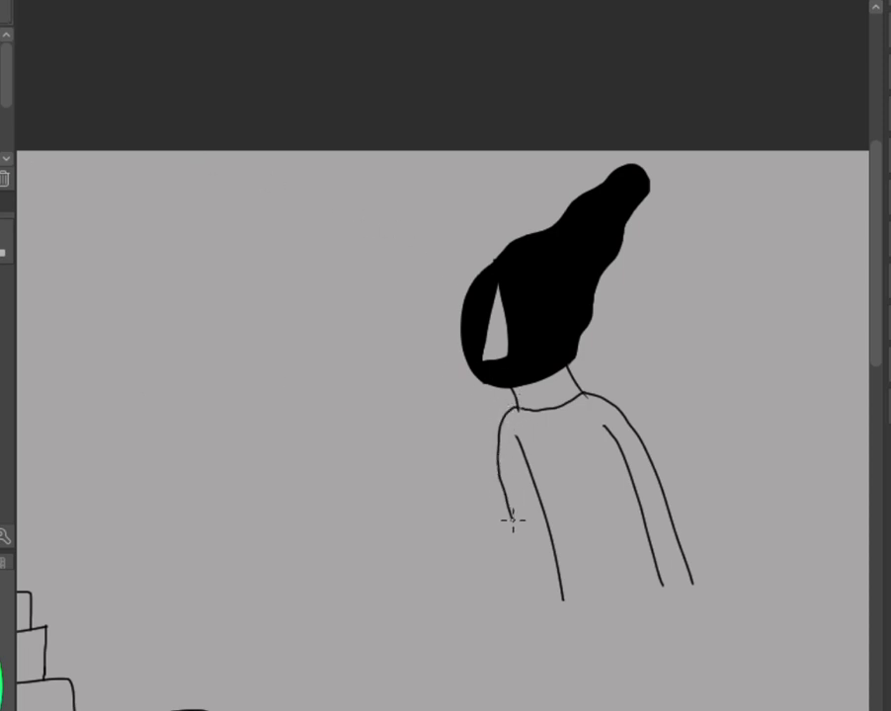
pyautogui.hotkey('ctrl', 'z')
pyautogui.moveTo(514, 406)
pyautogui.mouseDown()
pyautogui.moveTo(506, 476)
pyautogui.moveTo(537, 566)
pyautogui.mouseUp()
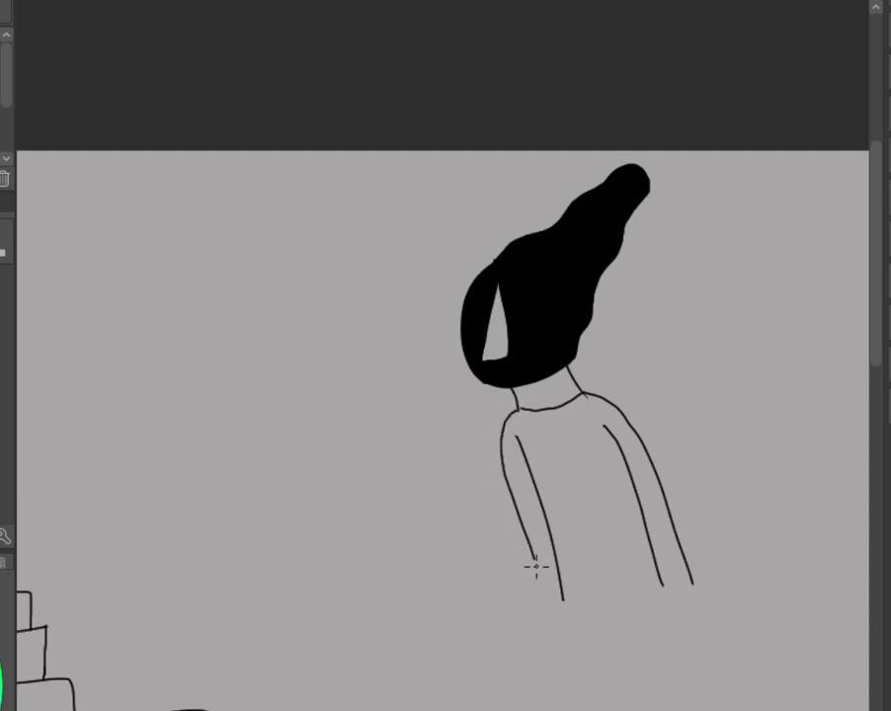
pyautogui.hotkey('ctrl', 'z')
pyautogui.moveTo(512, 405)
pyautogui.mouseDown()
pyautogui.moveTo(506, 427)
pyautogui.moveTo(553, 626)
pyautogui.mouseUp()
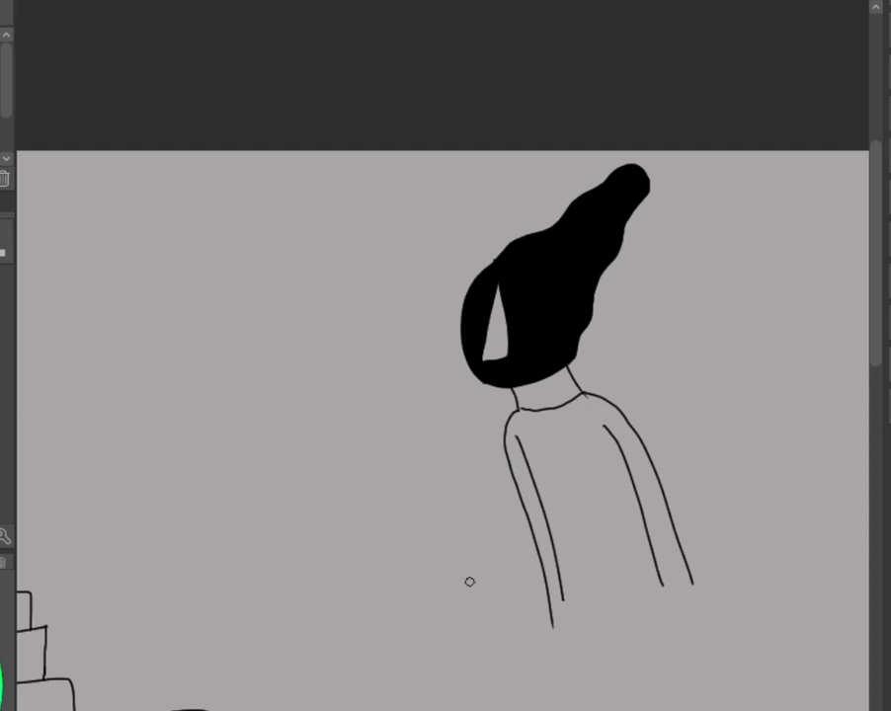
# Erase the front arm line's lower tail and replace the back arm's inner line with a curve running down from the neck.
pyautogui.moveTo(551, 616); pyautogui.dragTo(552, 627)
pyautogui.moveTo(605, 427)
pyautogui.mouseDown()
pyautogui.moveTo(626, 430)
pyautogui.moveTo(628, 477)
pyautogui.moveTo(611, 434)
pyautogui.moveTo(661, 591)
pyautogui.mouseUp()
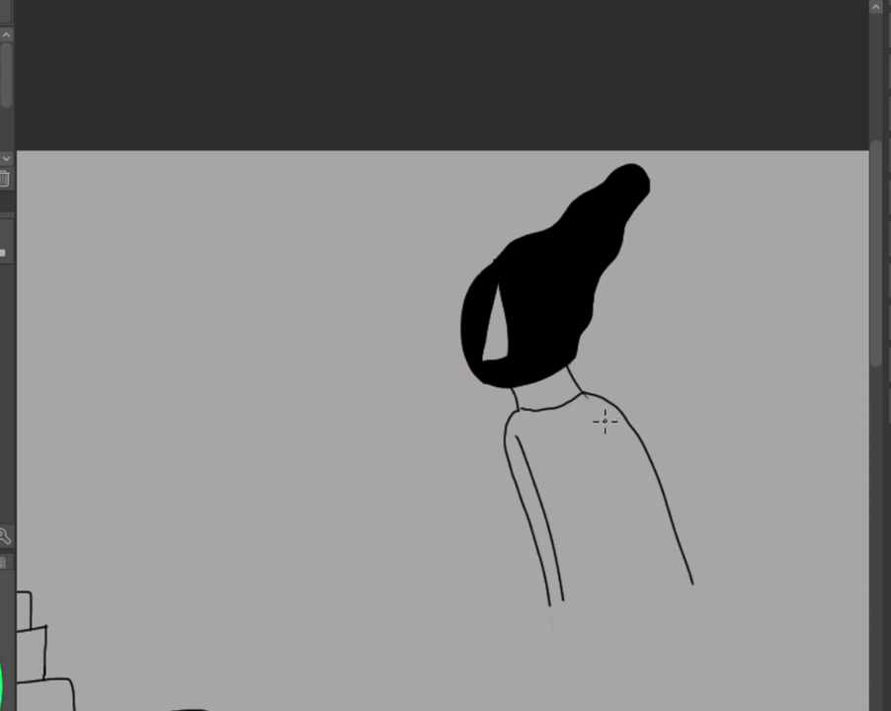
pyautogui.moveTo(604, 415); pyautogui.dragTo(626, 624)
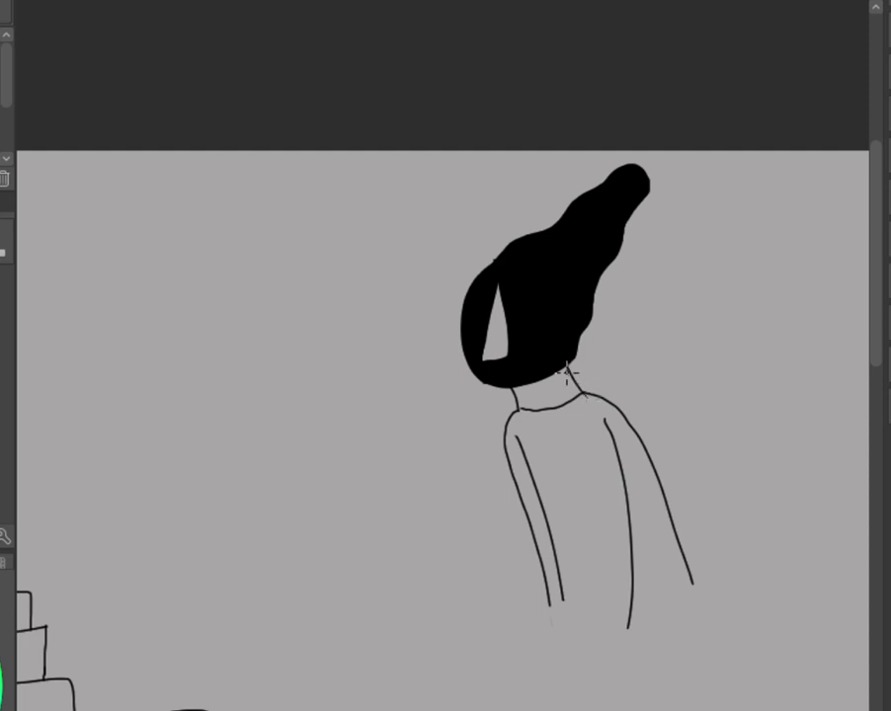
pyautogui.hotkey('ctrl', 'z')
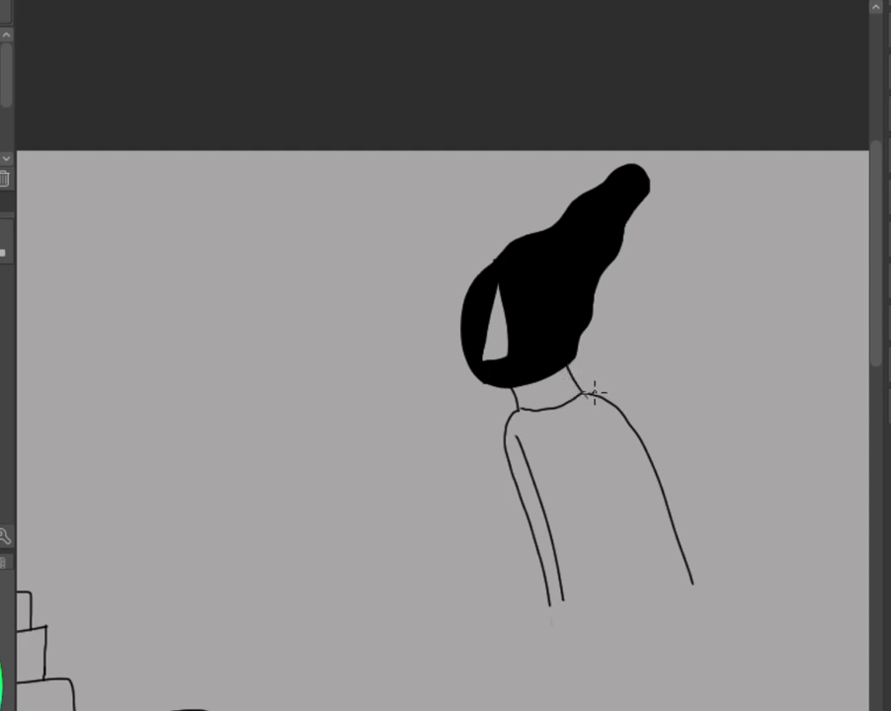
pyautogui.moveTo(604, 427); pyautogui.dragTo(658, 647)
pyautogui.hotkey('ctrl', 'z')
pyautogui.moveTo(604, 427); pyautogui.dragTo(632, 590)
# Try several curved torso lines branching down from the back arm's inner line, undoing each one.
pyautogui.moveTo(596, 419); pyautogui.dragTo(638, 654)
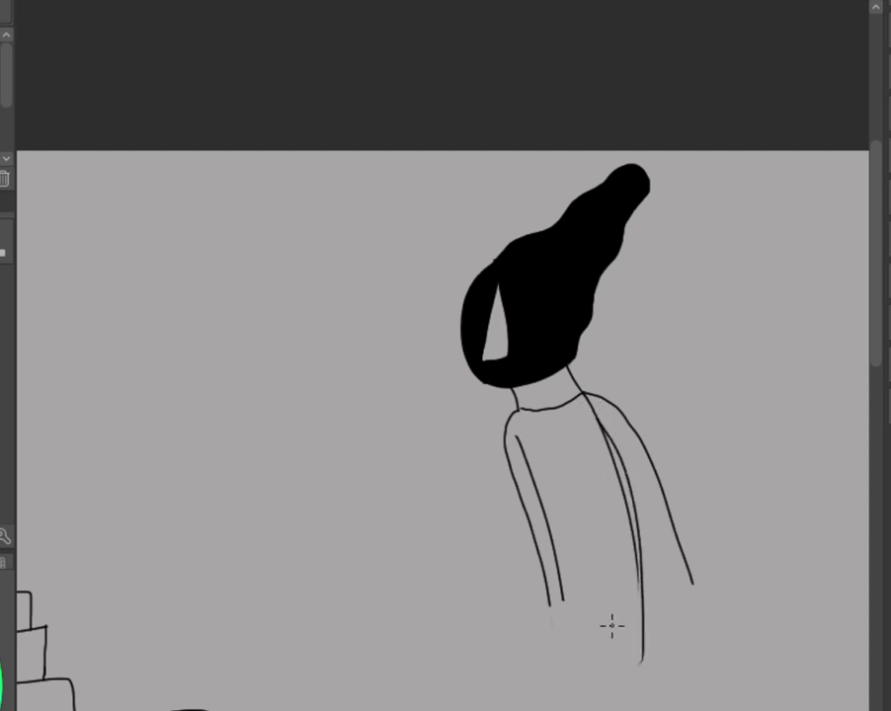
pyautogui.hotkey('ctrl', 'z')
pyautogui.moveTo(601, 421); pyautogui.dragTo(626, 591)
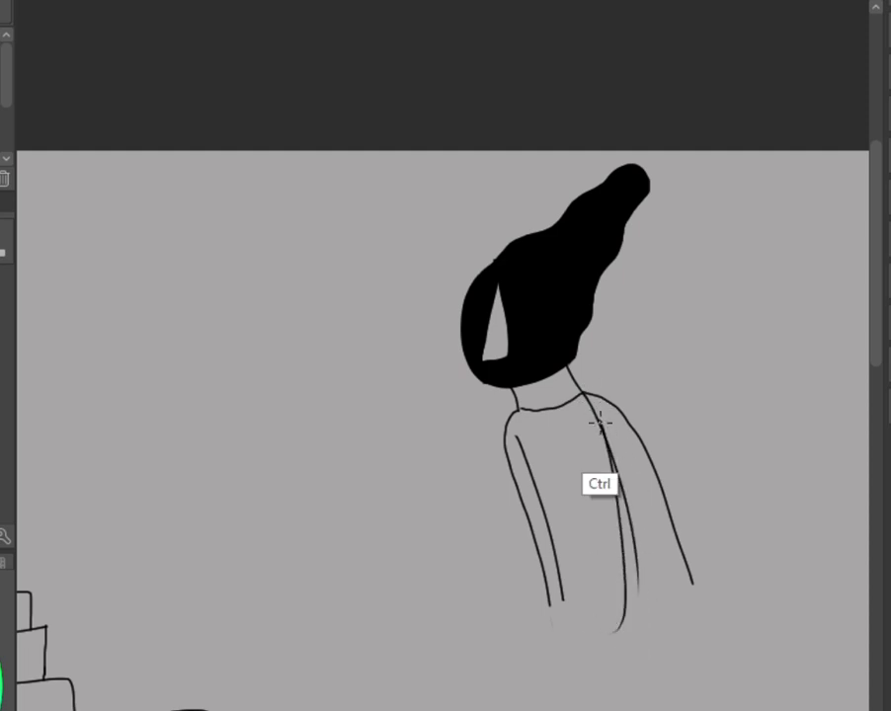
pyautogui.hotkey('ctrl', 'z')
pyautogui.moveTo(599, 429); pyautogui.dragTo(599, 631)
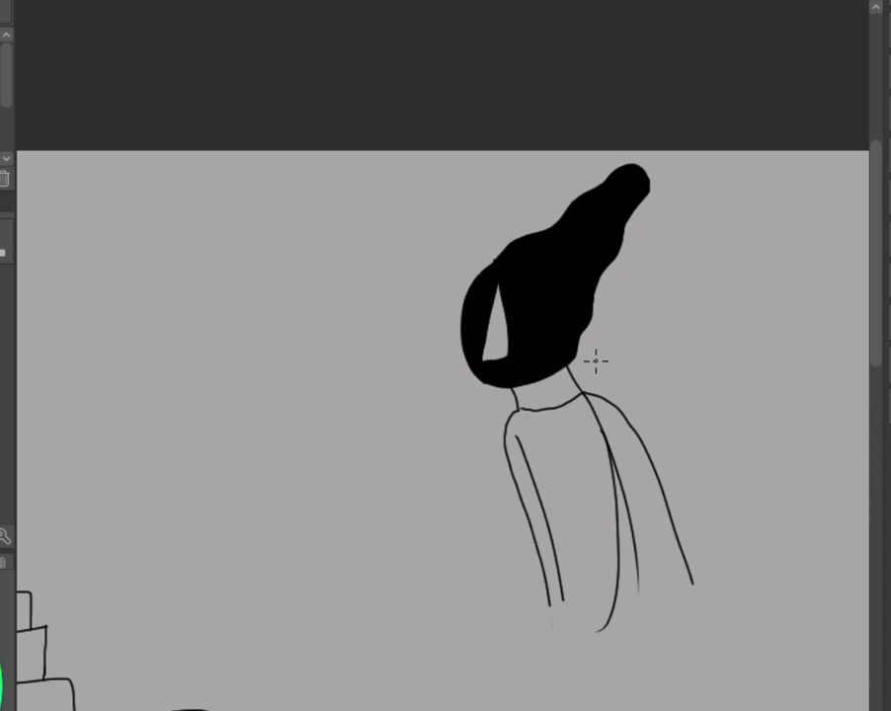
pyautogui.hotkey('ctrl', 'z')
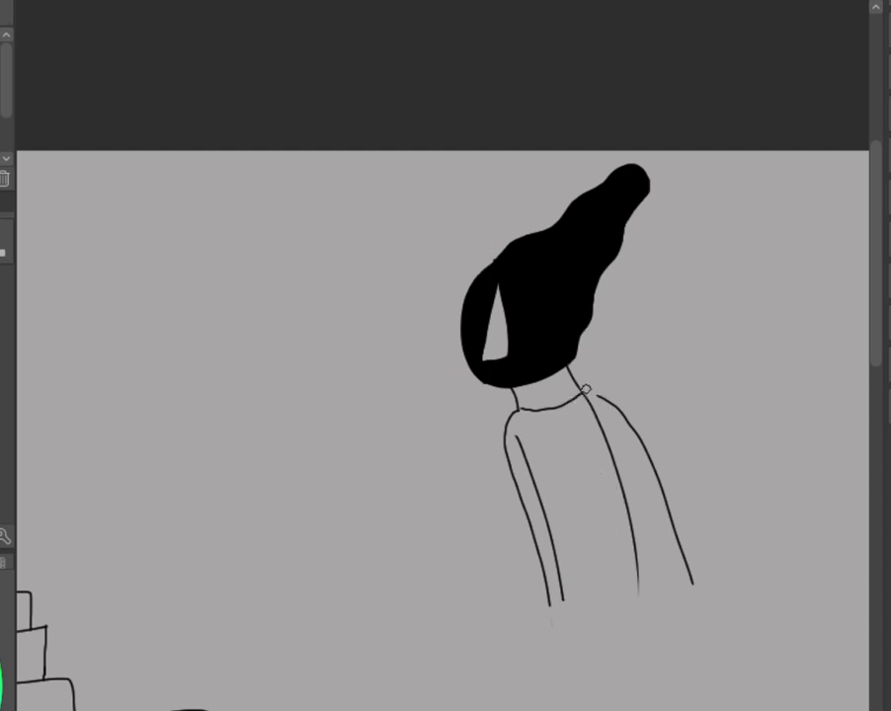
# Erase both arm lines of the black-headed figure and the back arm's inner line, keeping the neckline and long back curve.
pyautogui.moveTo(583, 385)
pyautogui.mouseDown()
pyautogui.moveTo(642, 446)
pyautogui.moveTo(692, 582)
pyautogui.mouseUp()
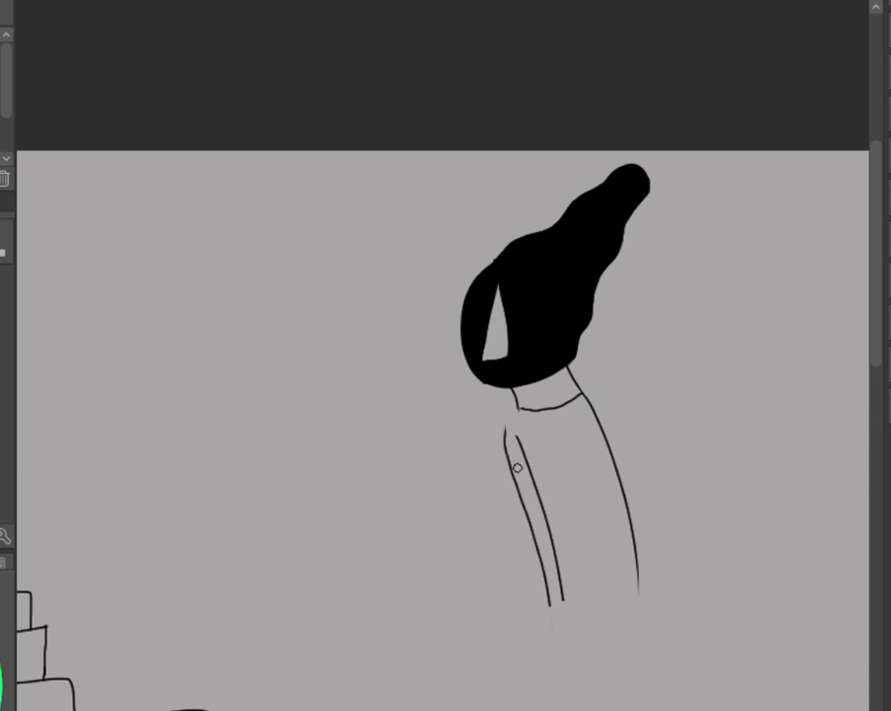
pyautogui.moveTo(506, 438); pyautogui.dragTo(552, 621)
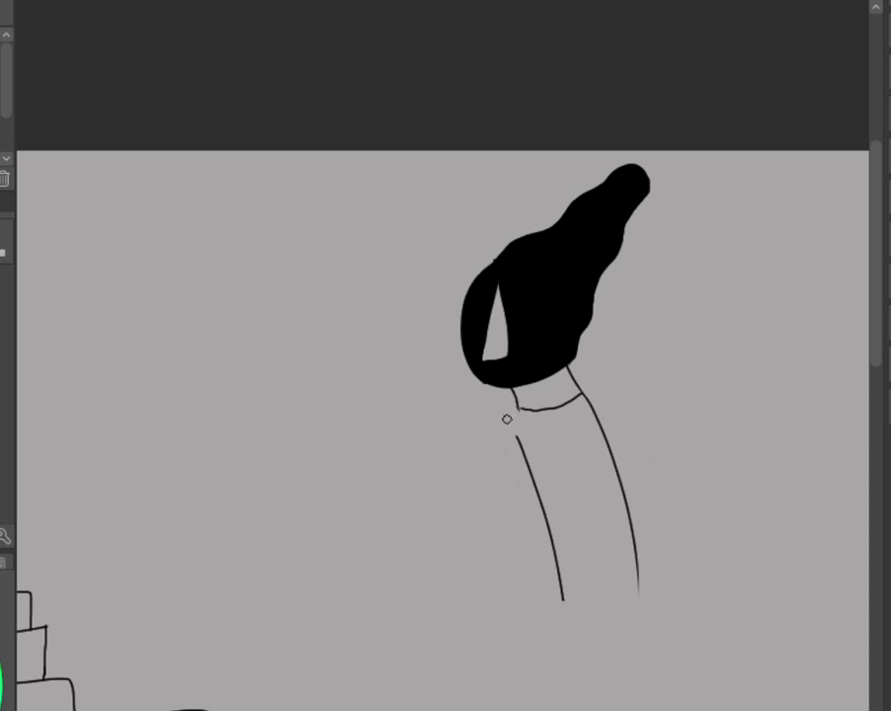
pyautogui.moveTo(507, 419)
pyautogui.mouseDown()
pyautogui.moveTo(547, 525)
pyautogui.moveTo(541, 550)
pyautogui.mouseUp()
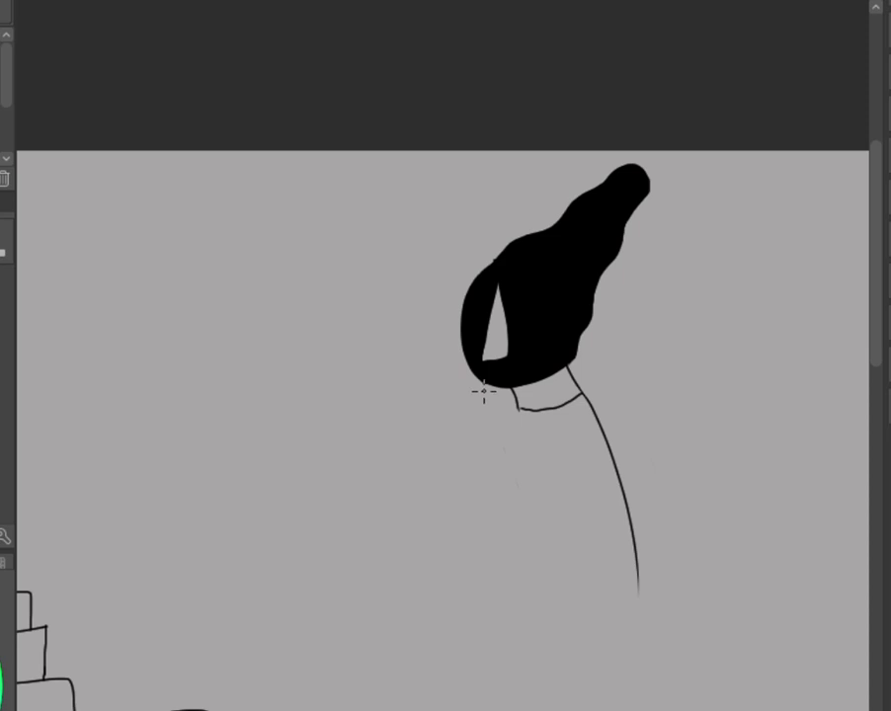
# Draw the torso's front edge running down from the front end of the neckline, redoing it once.
pyautogui.moveTo(516, 407); pyautogui.dragTo(546, 595)
pyautogui.hotkey('ctrl', 'z')
pyautogui.moveTo(518, 409); pyautogui.dragTo(539, 596)
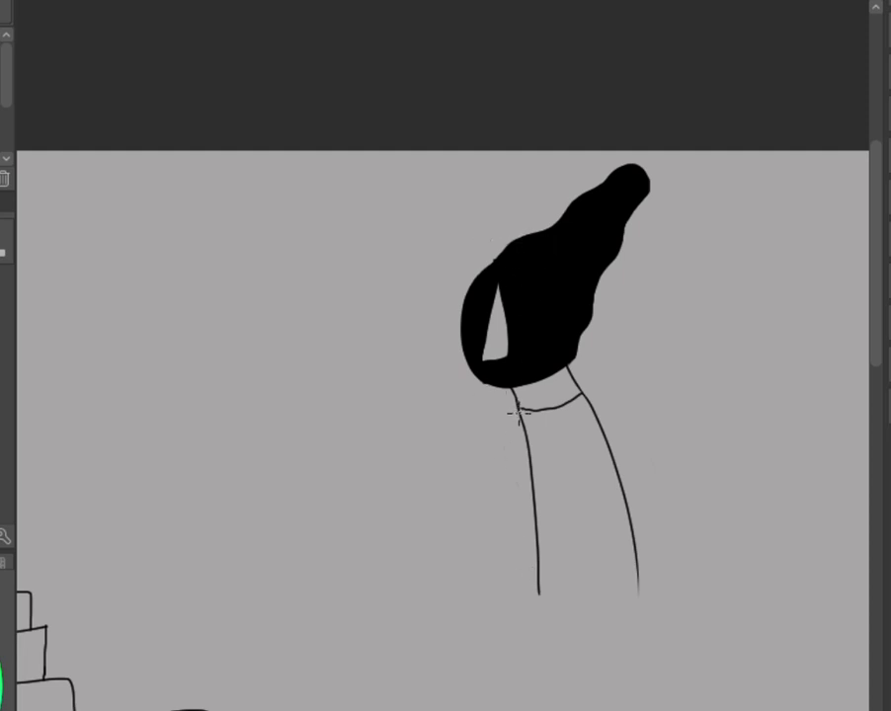
# Draw the raised front arm as two nested U-shaped curves sweeping forward from the torso, redoing each until it fits.
pyautogui.moveTo(513, 443); pyautogui.dragTo(452, 504)
pyautogui.hotkey('ctrl', 'z')
pyautogui.moveTo(518, 429)
pyautogui.mouseDown()
pyautogui.moveTo(472, 507)
pyautogui.moveTo(449, 463)
pyautogui.mouseUp()
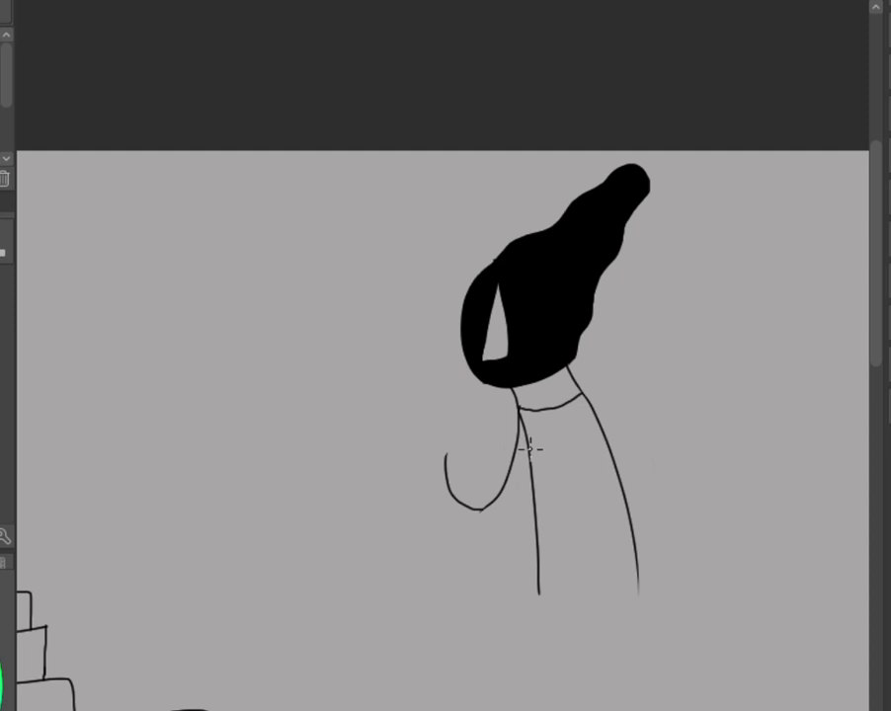
pyautogui.moveTo(530, 450)
pyautogui.mouseDown()
pyautogui.moveTo(516, 560)
pyautogui.moveTo(491, 576)
pyautogui.moveTo(468, 574)
pyautogui.moveTo(430, 543)
pyautogui.moveTo(412, 456)
pyautogui.mouseUp()
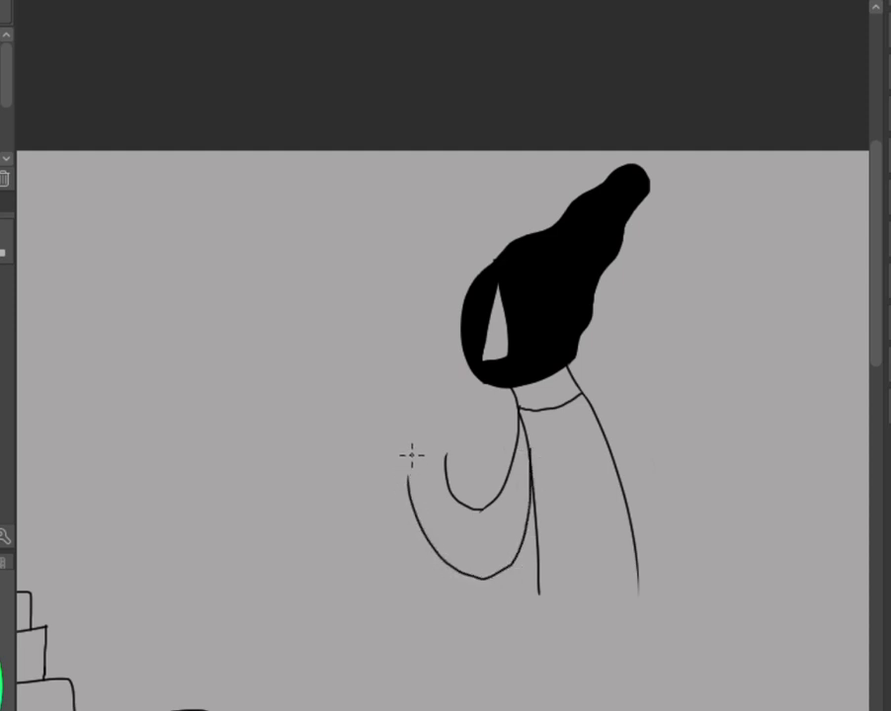
pyautogui.hotkey('ctrl', 'z')
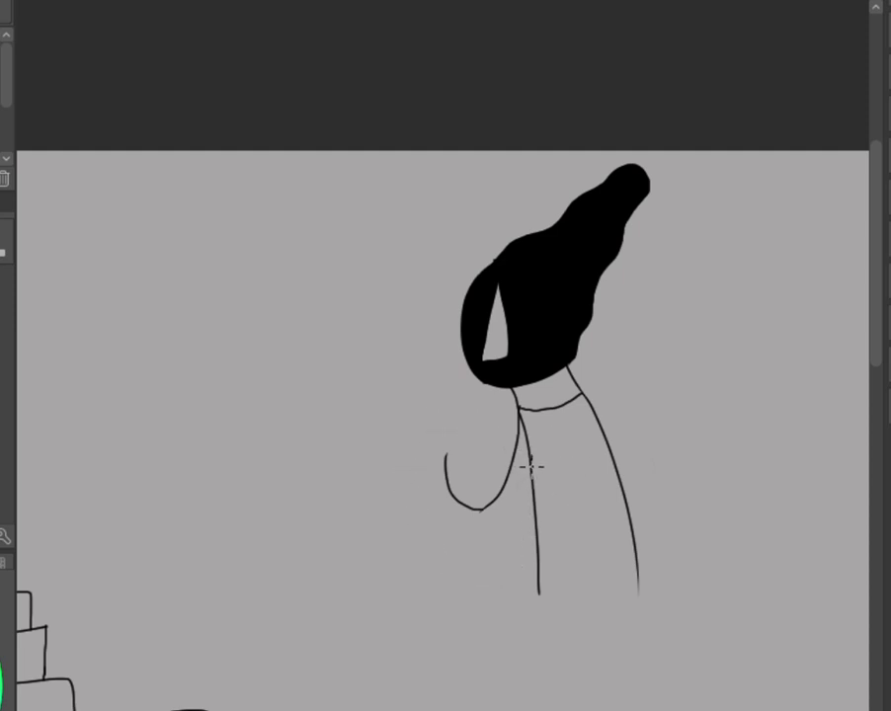
pyautogui.moveTo(530, 466)
pyautogui.mouseDown()
pyautogui.moveTo(524, 530)
pyautogui.moveTo(492, 561)
pyautogui.moveTo(441, 568)
pyautogui.moveTo(399, 526)
pyautogui.moveTo(389, 475)
pyautogui.mouseUp()
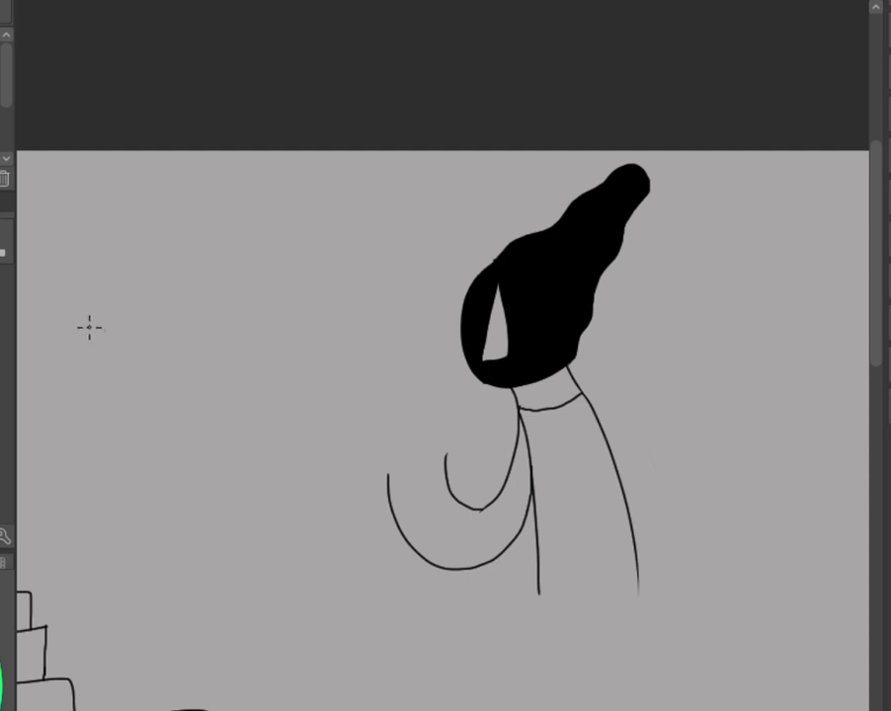
# Start a new head facing the black-headed figure with a slanted brow line and a tall pointed ear, redoing the ear.
pyautogui.moveTo(83, 327); pyautogui.dragTo(134, 352)
pyautogui.moveTo(82, 326); pyautogui.dragTo(54, 283)
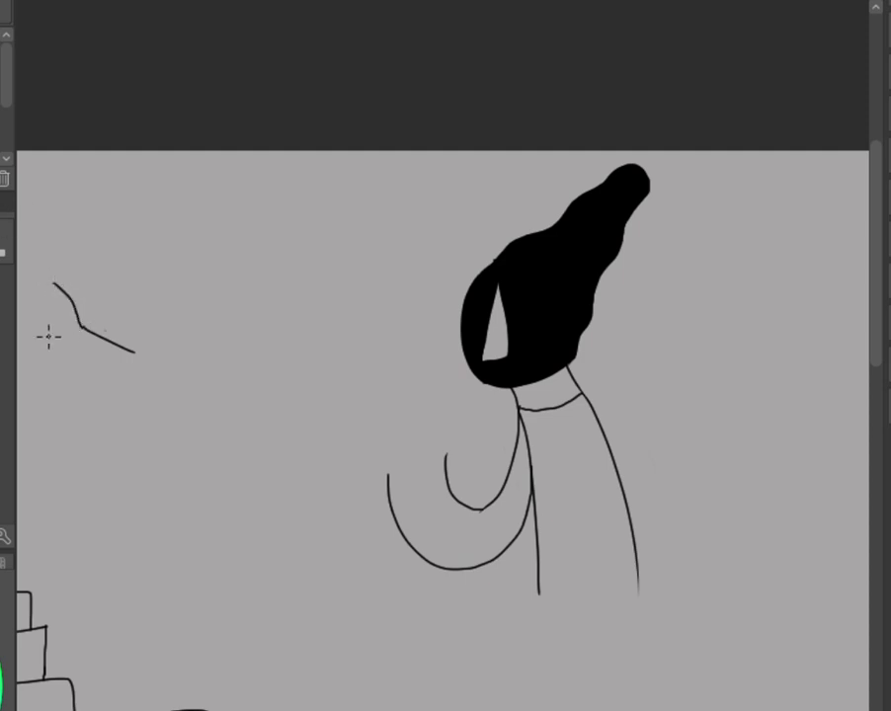
pyautogui.hotkey('ctrl', 'z')
pyautogui.moveTo(83, 326); pyautogui.dragTo(72, 270)
pyautogui.hotkey('ctrl', 'z')
pyautogui.moveTo(82, 325)
pyautogui.mouseDown()
pyautogui.moveTo(58, 268)
pyautogui.moveTo(59, 353)
pyautogui.moveTo(109, 417)
pyautogui.mouseUp()
pyautogui.hotkey('ctrl', 'z')
# Draw the straight jaw line sloping down from the base of the ear, redoing it until it is long enough.
pyautogui.moveTo(60, 358); pyautogui.dragTo(104, 410)
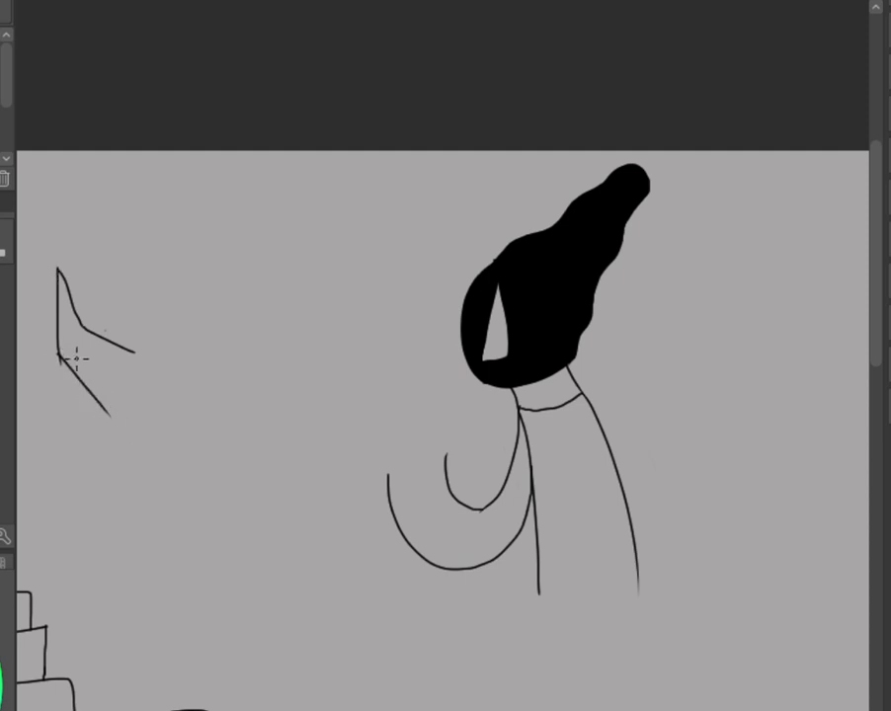
pyautogui.hotkey('ctrl', 'z')
pyautogui.moveTo(59, 357); pyautogui.dragTo(123, 422)
pyautogui.hotkey('ctrl', 'z')
pyautogui.moveTo(59, 357); pyautogui.dragTo(120, 421)
# Draw the angular chin, the zigzag rows of sharp teeth and the far cheek line.
pyautogui.moveTo(120, 422)
pyautogui.mouseDown()
pyautogui.moveTo(123, 463)
pyautogui.moveTo(159, 507)
pyautogui.moveTo(148, 481)
pyautogui.moveTo(152, 498)
pyautogui.moveTo(202, 501)
pyautogui.moveTo(243, 445)
pyautogui.moveTo(240, 457)
pyautogui.moveTo(200, 475)
pyautogui.moveTo(195, 449)
pyautogui.moveTo(158, 438)
pyautogui.mouseUp()
pyautogui.moveTo(158, 439)
pyautogui.mouseDown()
pyautogui.moveTo(155, 467)
pyautogui.moveTo(139, 454)
pyautogui.mouseUp()
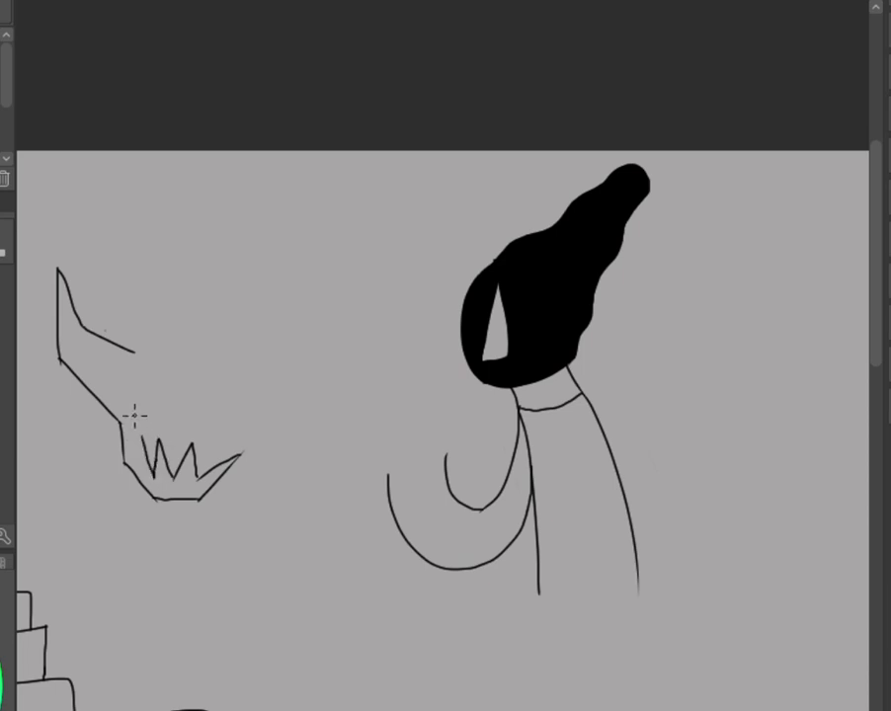
pyautogui.moveTo(138, 409)
pyautogui.mouseDown()
pyautogui.moveTo(149, 438)
pyautogui.moveTo(158, 404)
pyautogui.moveTo(173, 440)
pyautogui.moveTo(200, 396)
pyautogui.moveTo(204, 458)
pyautogui.moveTo(211, 431)
pyautogui.moveTo(204, 456)
pyautogui.moveTo(249, 395)
pyautogui.moveTo(241, 416)
pyautogui.moveTo(247, 342)
pyautogui.mouseUp()
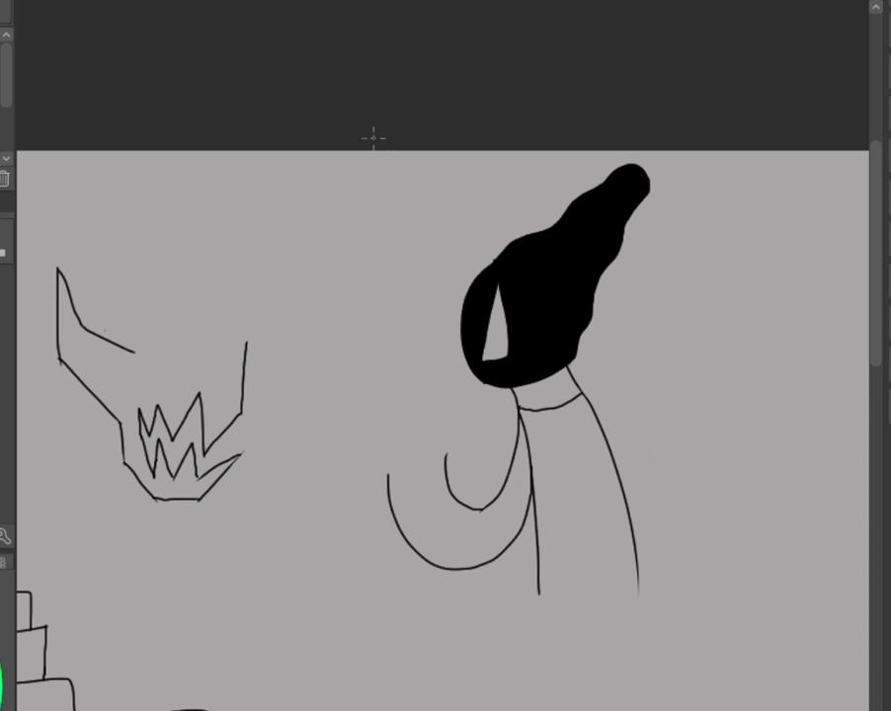
# Outline tall spiky hair from the ear over the top of the head to the far cheek, redoing the strokes.
pyautogui.hscroll(-5, 444, 425)
pyautogui.hscroll(1, 444, 425)
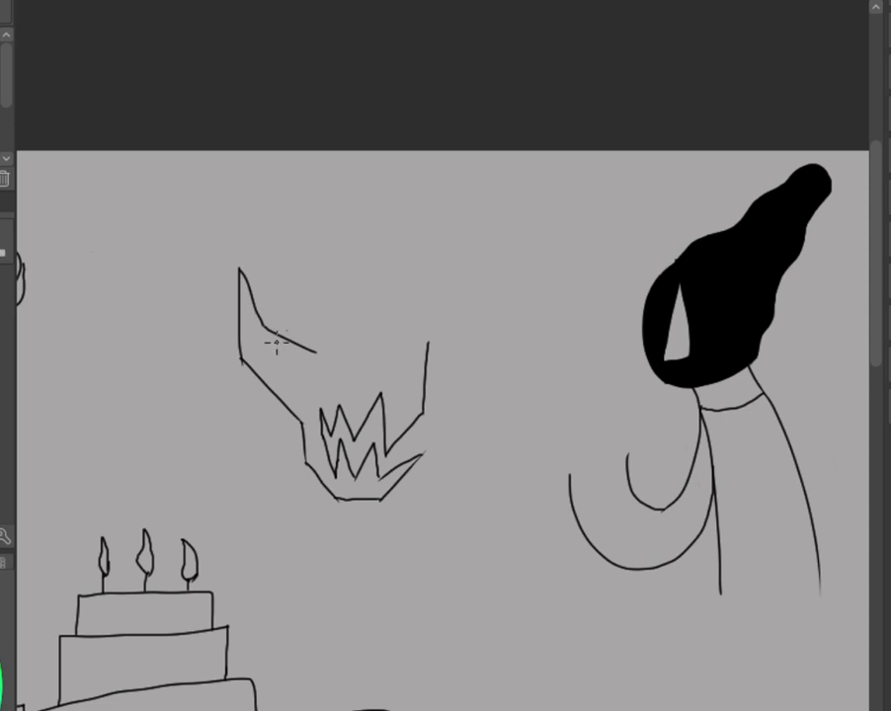
pyautogui.moveTo(276, 332); pyautogui.dragTo(293, 226)
pyautogui.hotkey('ctrl', 'z')
pyautogui.moveTo(270, 327)
pyautogui.mouseDown()
pyautogui.moveTo(265, 225)
pyautogui.moveTo(288, 275)
pyautogui.moveTo(385, 157)
pyautogui.moveTo(389, 138)
pyautogui.moveTo(351, 247)
pyautogui.moveTo(485, 168)
pyautogui.moveTo(433, 244)
pyautogui.moveTo(490, 228)
pyautogui.moveTo(434, 312)
pyautogui.moveTo(462, 298)
pyautogui.moveTo(433, 330)
pyautogui.mouseUp()
pyautogui.hotkey('ctrl', 'z')
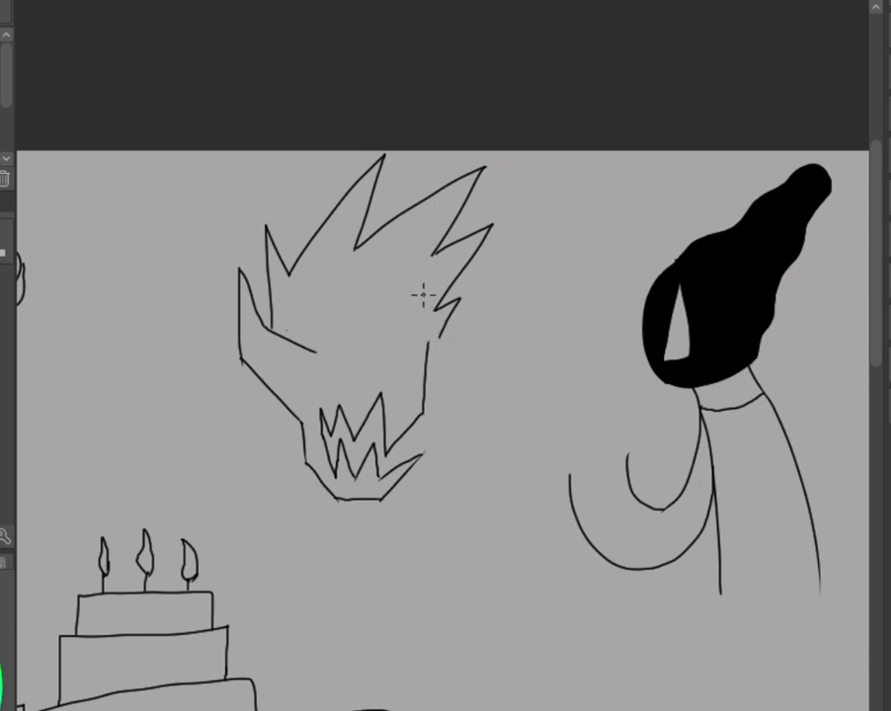
# Draw the jagged fringe line across the forehead and a round eye directly beneath it.
pyautogui.moveTo(312, 350)
pyautogui.mouseDown()
pyautogui.moveTo(359, 363)
pyautogui.moveTo(368, 360)
pyautogui.moveTo(362, 346)
pyautogui.moveTo(447, 342)
pyautogui.moveTo(430, 317)
pyautogui.mouseUp()
pyautogui.hotkey('ctrl', 'z')
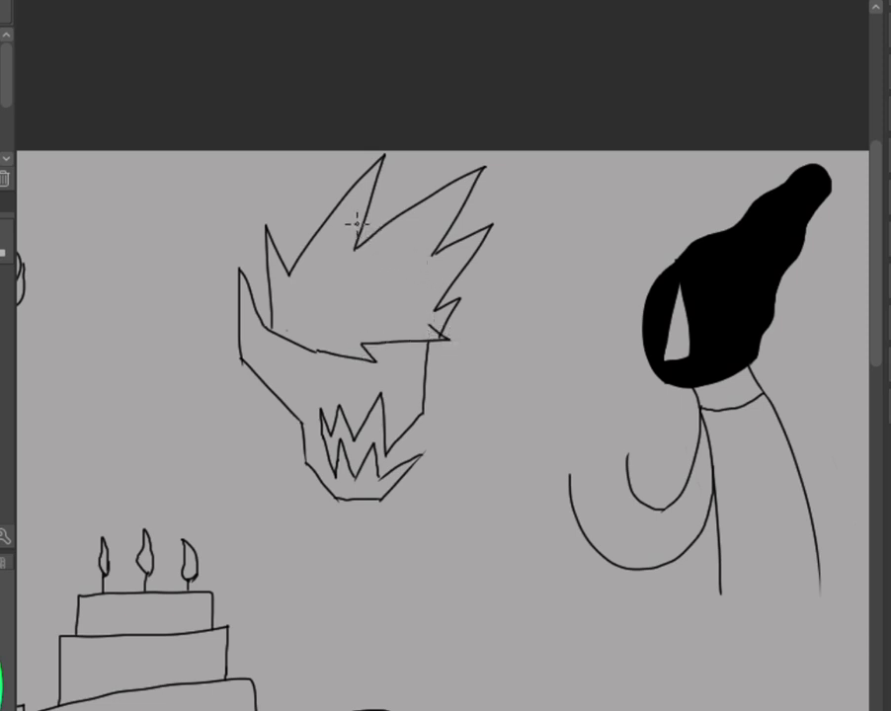
pyautogui.moveTo(334, 360)
pyautogui.mouseDown()
pyautogui.moveTo(318, 393)
pyautogui.moveTo(341, 359)
pyautogui.moveTo(360, 371)
pyautogui.moveTo(348, 357)
pyautogui.mouseUp()
pyautogui.hotkey('ctrl', 'z')
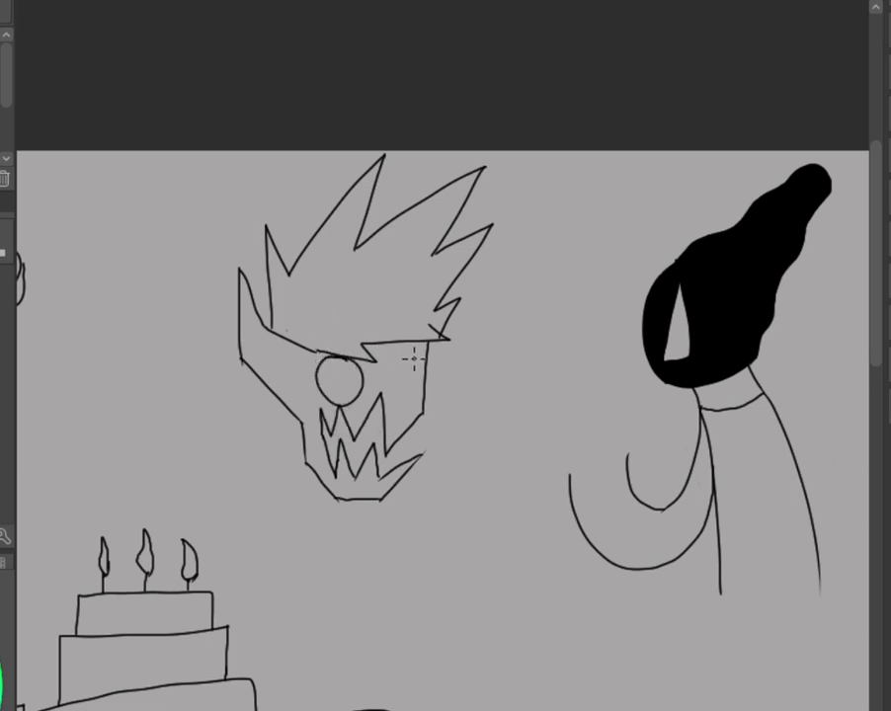
# Try several circles for the second eye beside the far cheek line, undoing each one.
pyautogui.moveTo(413, 358)
pyautogui.mouseDown()
pyautogui.moveTo(428, 377)
pyautogui.moveTo(404, 369)
pyautogui.moveTo(389, 347)
pyautogui.moveTo(395, 362)
pyautogui.moveTo(403, 351)
pyautogui.moveTo(389, 388)
pyautogui.moveTo(405, 351)
pyautogui.moveTo(411, 399)
pyautogui.mouseUp()
pyautogui.hotkey('ctrl', 'z')
pyautogui.hotkey('ctrl', 'z')
pyautogui.hotkey('ctrl', 'z')
pyautogui.hotkey('ctrl', 'z')
pyautogui.hotkey('ctrl', 'z')
pyautogui.hotkey('ctrl', 'z')
pyautogui.hotkey('ctrl', 'z')
pyautogui.hotkey('ctrl', 'z')
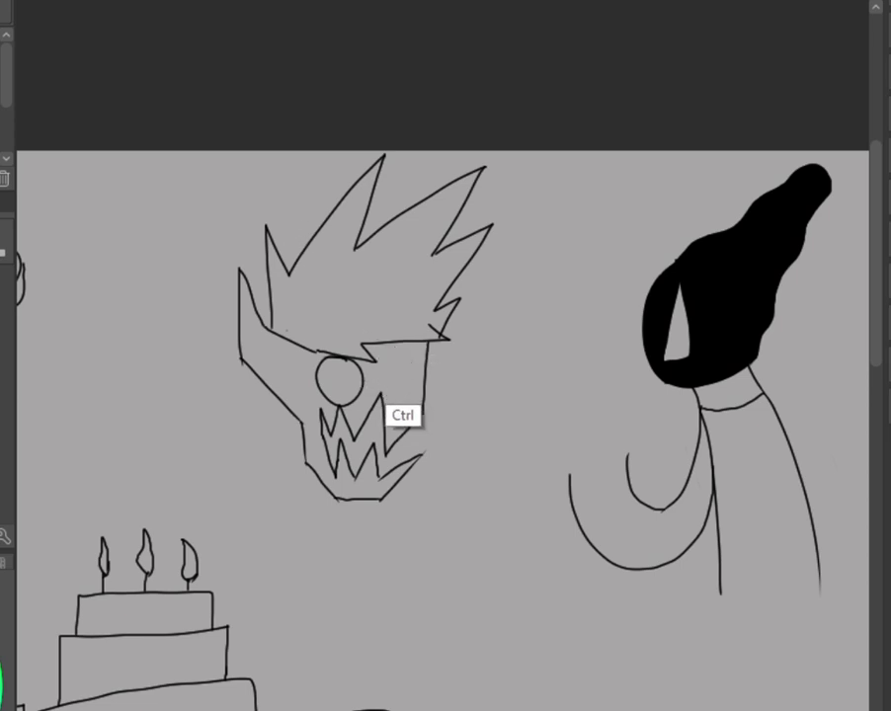
pyautogui.moveTo(395, 352)
pyautogui.mouseDown()
pyautogui.moveTo(405, 356)
pyautogui.moveTo(407, 393)
pyautogui.moveTo(403, 357)
pyautogui.mouseUp()
pyautogui.hotkey('ctrl', 'z')
pyautogui.click(402, 362)
pyautogui.hotkey('ctrl', 'z')
pyautogui.hotkey('ctrl', 'z')
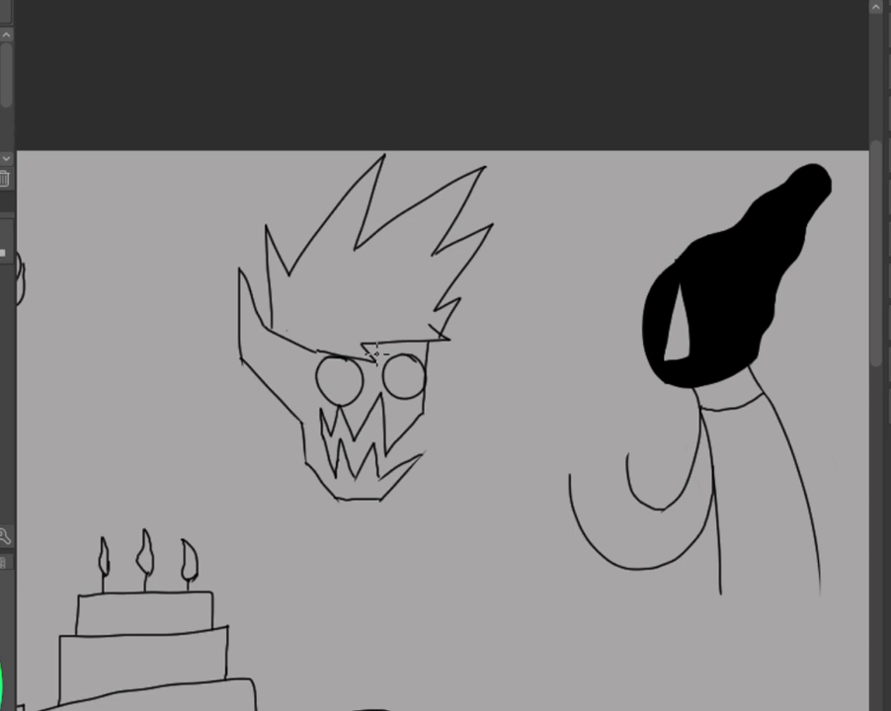
pyautogui.hotkey('ctrl', 'z')
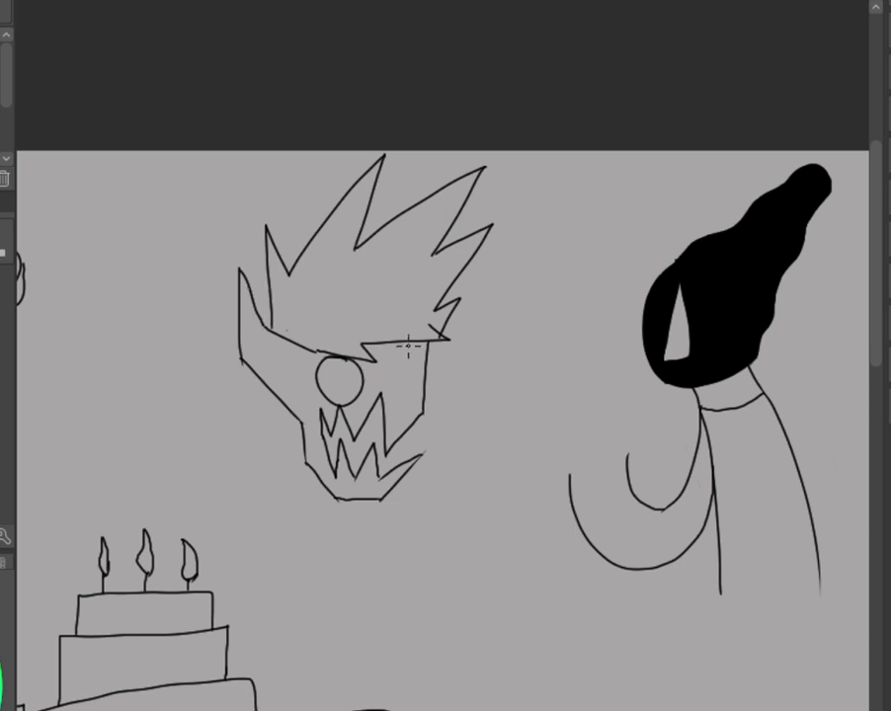
pyautogui.moveTo(404, 353)
pyautogui.mouseDown()
pyautogui.moveTo(378, 387)
pyautogui.moveTo(420, 373)
pyautogui.mouseUp()
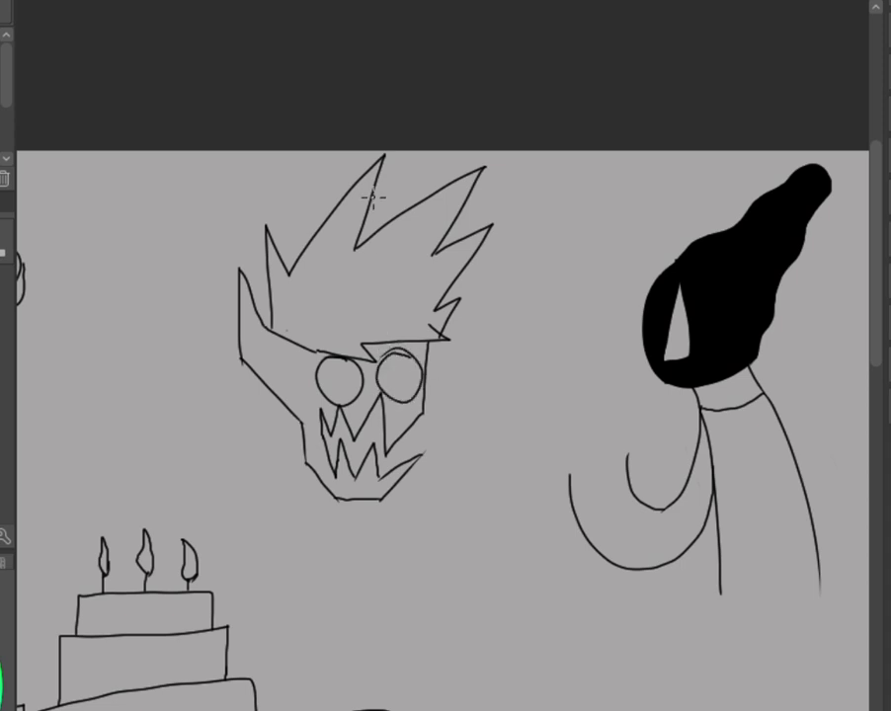
pyautogui.hotkey('ctrl', 'z')
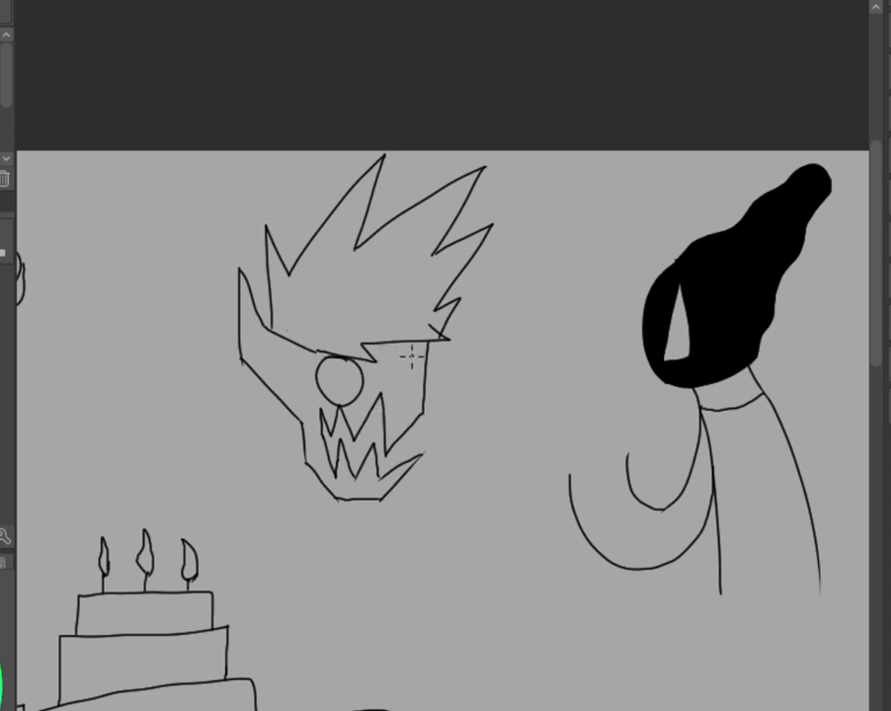
# Redraw the second round eye until it matches the first, and add a vertical slit pupil to each eye.
pyautogui.moveTo(408, 350)
pyautogui.mouseDown()
pyautogui.moveTo(399, 372)
pyautogui.moveTo(429, 376)
pyautogui.moveTo(380, 363)
pyautogui.moveTo(412, 369)
pyautogui.moveTo(382, 369)
pyautogui.moveTo(400, 364)
pyautogui.moveTo(396, 404)
pyautogui.moveTo(405, 364)
pyautogui.moveTo(387, 364)
pyautogui.moveTo(409, 361)
pyautogui.moveTo(407, 387)
pyautogui.moveTo(399, 354)
pyautogui.moveTo(413, 393)
pyautogui.moveTo(408, 367)
pyautogui.moveTo(385, 372)
pyautogui.moveTo(391, 390)
pyautogui.moveTo(423, 373)
pyautogui.moveTo(405, 356)
pyautogui.moveTo(392, 362)
pyautogui.moveTo(408, 398)
pyautogui.moveTo(418, 366)
pyautogui.mouseUp()
pyautogui.hotkey('ctrl', 'z')
pyautogui.hotkey('ctrl', 'z')
pyautogui.hotkey('ctrl', 'z')
pyautogui.hotkey('ctrl', 'z')
pyautogui.hotkey('ctrl', 'z')
pyautogui.hotkey('ctrl', 'z')
pyautogui.hotkey('ctrl', 'z')
pyautogui.hotkey('ctrl', 'z')
pyautogui.hotkey('ctrl', 'z')
pyautogui.hotkey('ctrl', 'z')
pyautogui.hotkey('ctrl', 'z')
pyautogui.hotkey('ctrl', 'z')
pyautogui.hotkey('ctrl', 'z')
pyautogui.hotkey('ctrl', 'z')
pyautogui.hotkey('ctrl', 'z')
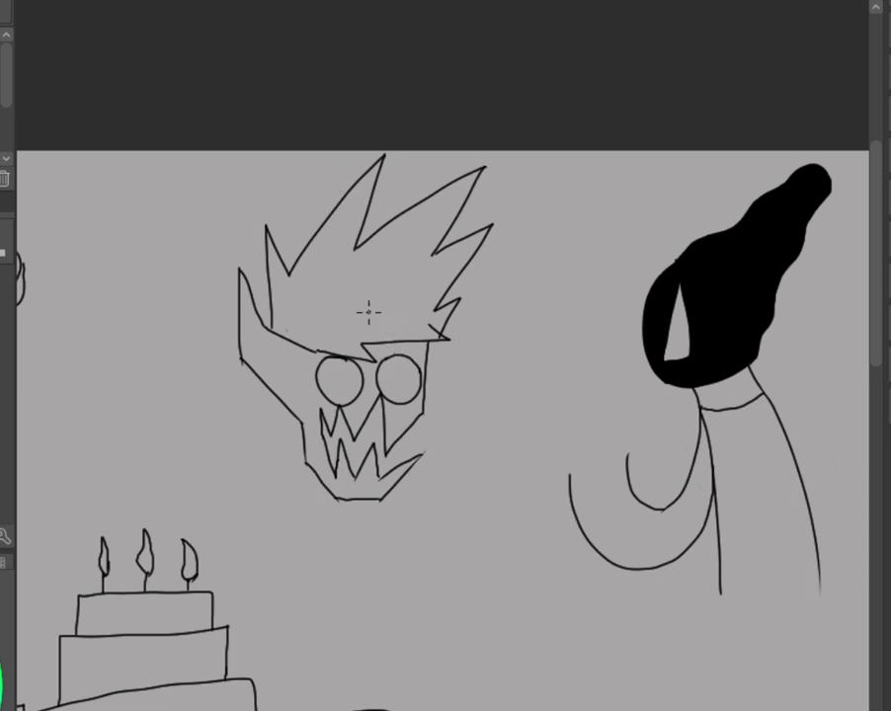
pyautogui.moveTo(408, 367); pyautogui.dragTo(408, 391)
pyautogui.moveTo(346, 366); pyautogui.dragTo(348, 394)
# Draw the narrow neck below the chin with both sides flaring into shoulder lines, redoing them until they fit.
pyautogui.moveTo(876, 207); pyautogui.dragTo(868, 247)
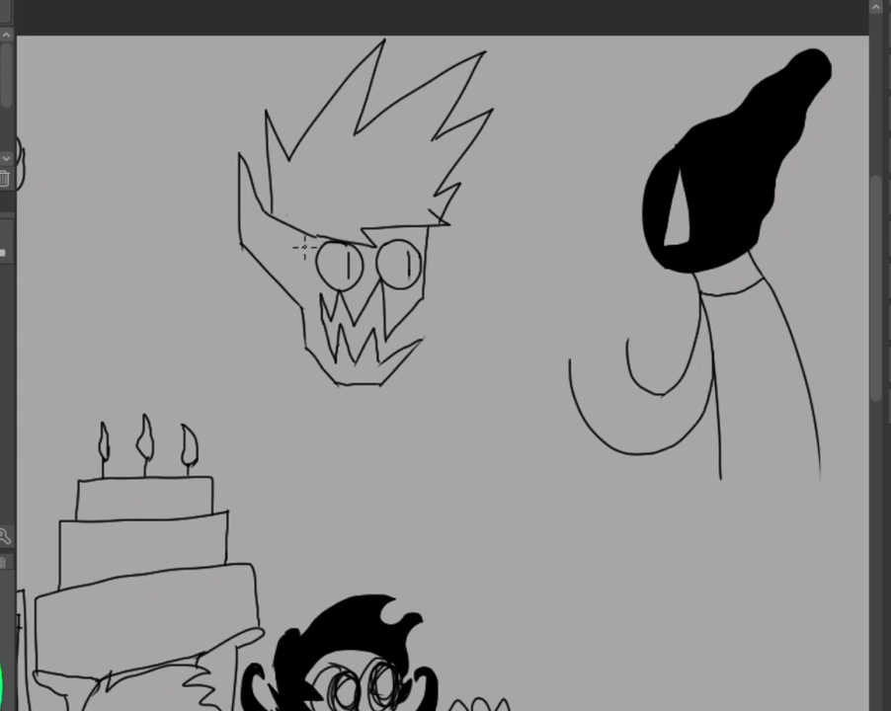
pyautogui.moveTo(314, 364); pyautogui.dragTo(304, 408)
pyautogui.moveTo(358, 381); pyautogui.dragTo(360, 405)
pyautogui.hotkey('ctrl', 'z')
pyautogui.hotkey('ctrl', 'z')
pyautogui.moveTo(289, 290)
pyautogui.mouseDown()
pyautogui.moveTo(297, 359)
pyautogui.moveTo(288, 401)
pyautogui.mouseUp()
pyautogui.hotkey('ctrl', 'z')
pyautogui.moveTo(297, 301); pyautogui.dragTo(277, 444)
pyautogui.hotkey('ctrl', 'z')
pyautogui.moveTo(301, 314)
pyautogui.mouseDown()
pyautogui.moveTo(317, 397)
pyautogui.moveTo(290, 438)
pyautogui.mouseUp()
pyautogui.moveTo(356, 377); pyautogui.dragTo(369, 440)
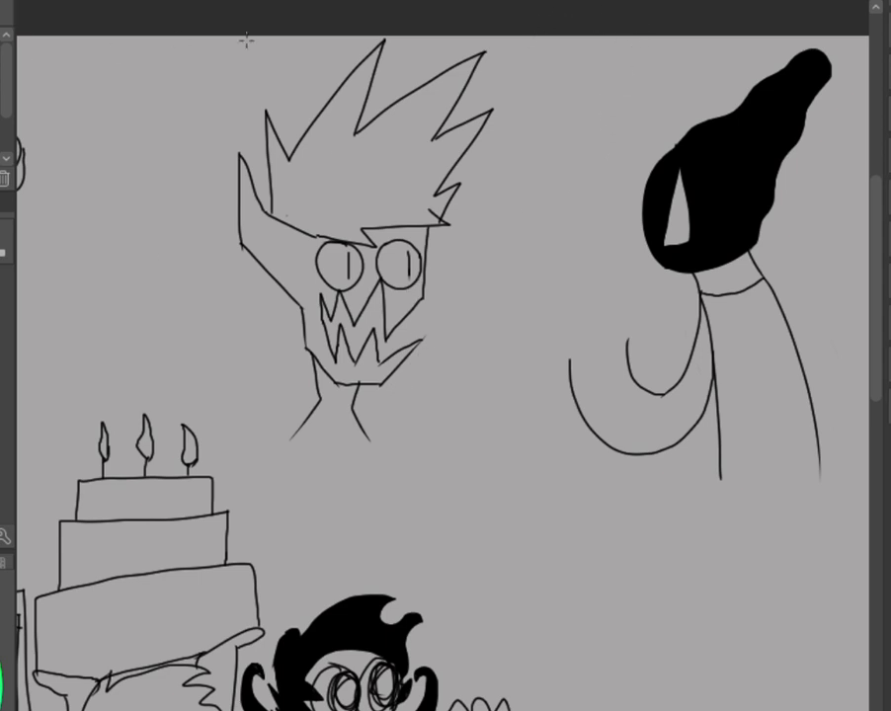
# Select the whole spiky-haired head and neck with a rectangular selection and move it up past the canvas's upper edge.
pyautogui.moveTo(186, 17); pyautogui.dragTo(473, 533)
pyautogui.scroll(2, 296, 296)
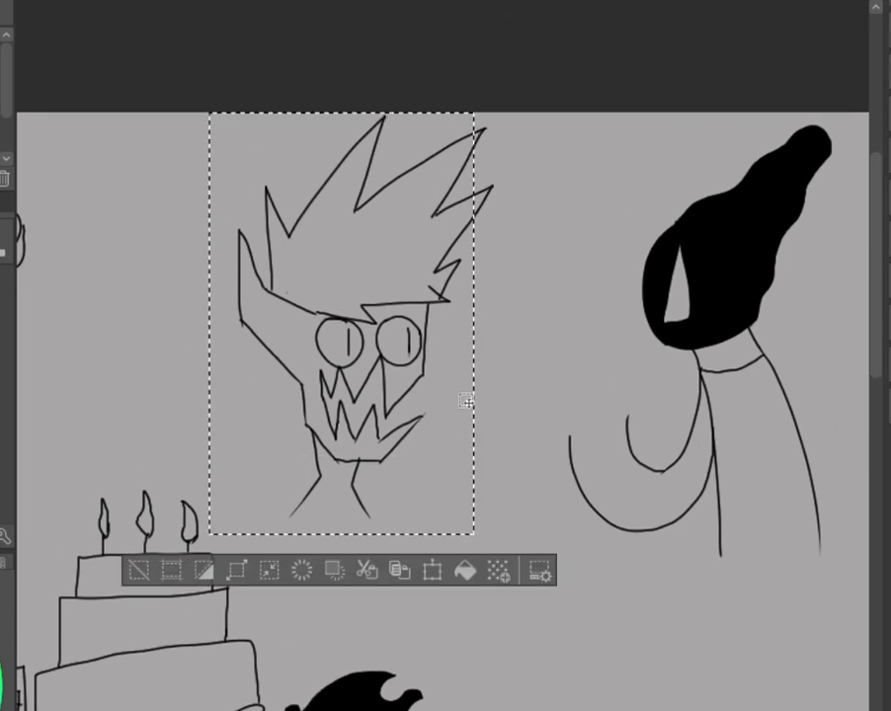
pyautogui.click(534, 105)
pyautogui.moveTo(551, 92); pyautogui.dragTo(229, 551)
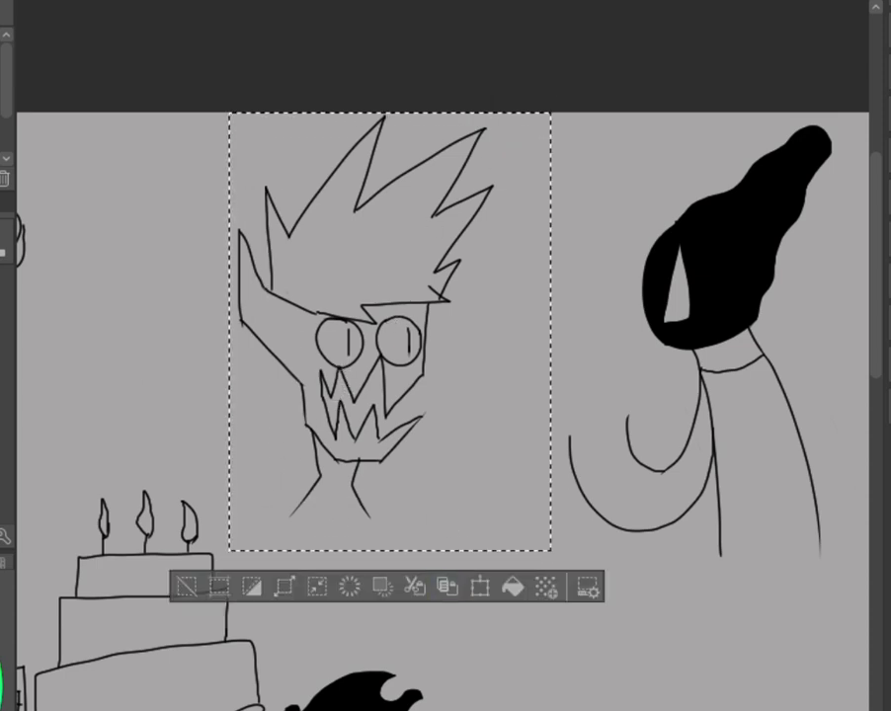
pyautogui.moveTo(421, 352)
pyautogui.mouseDown()
pyautogui.moveTo(433, 354)
pyautogui.moveTo(437, 296)
pyautogui.mouseUp()
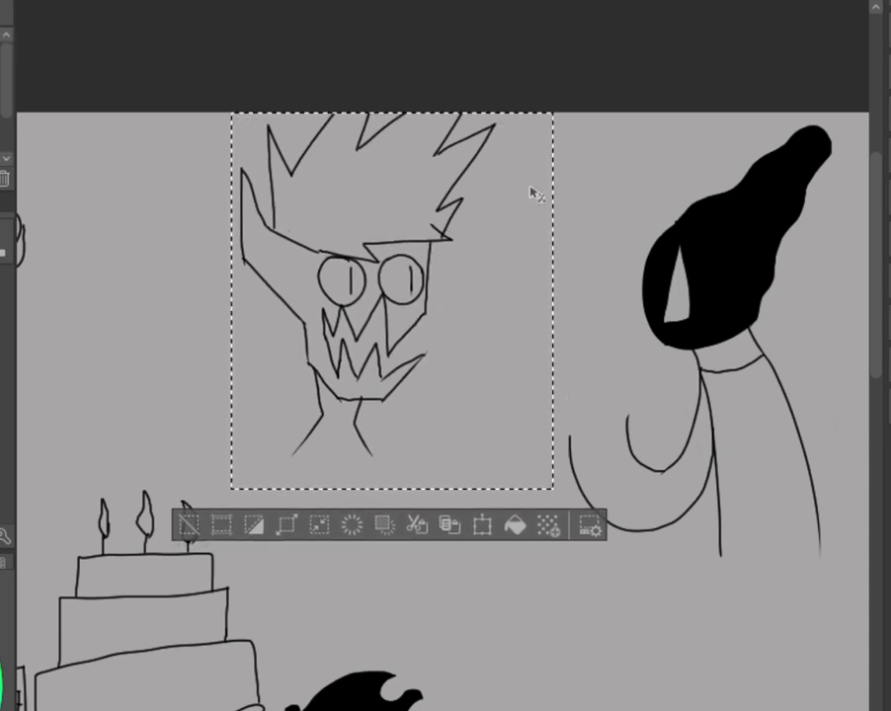
# Clear the selection and draw a spiky shoulder outline extending from the neck toward the black flame-headed figure.
pyautogui.click(593, 219)
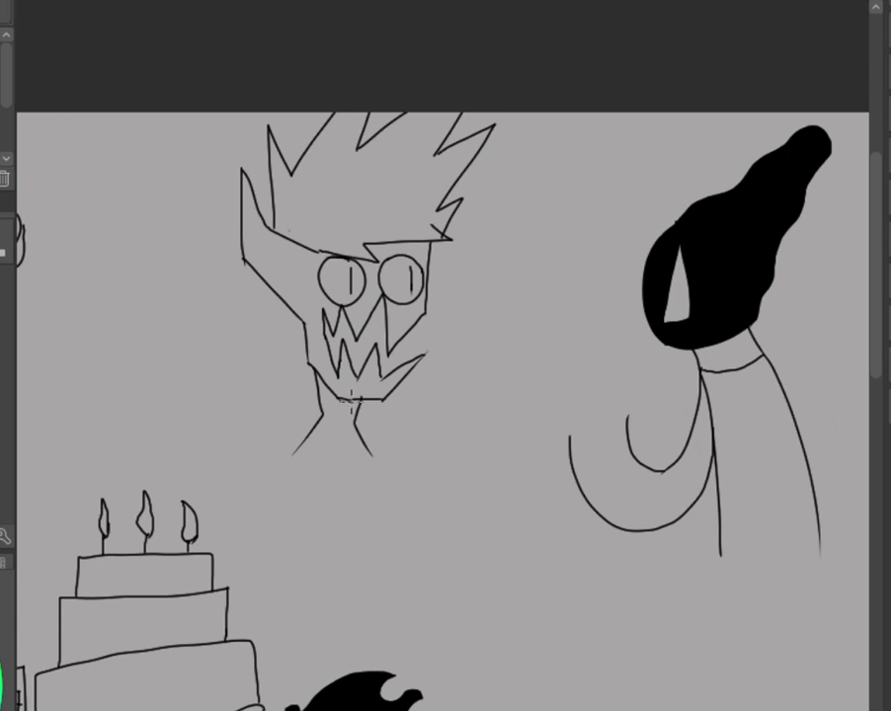
pyautogui.moveTo(356, 425); pyautogui.dragTo(437, 453)
pyautogui.hotkey('ctrl', 'z')
pyautogui.moveTo(359, 432)
pyautogui.mouseDown()
pyautogui.moveTo(436, 417)
pyautogui.moveTo(475, 377)
pyautogui.moveTo(462, 446)
pyautogui.mouseUp()
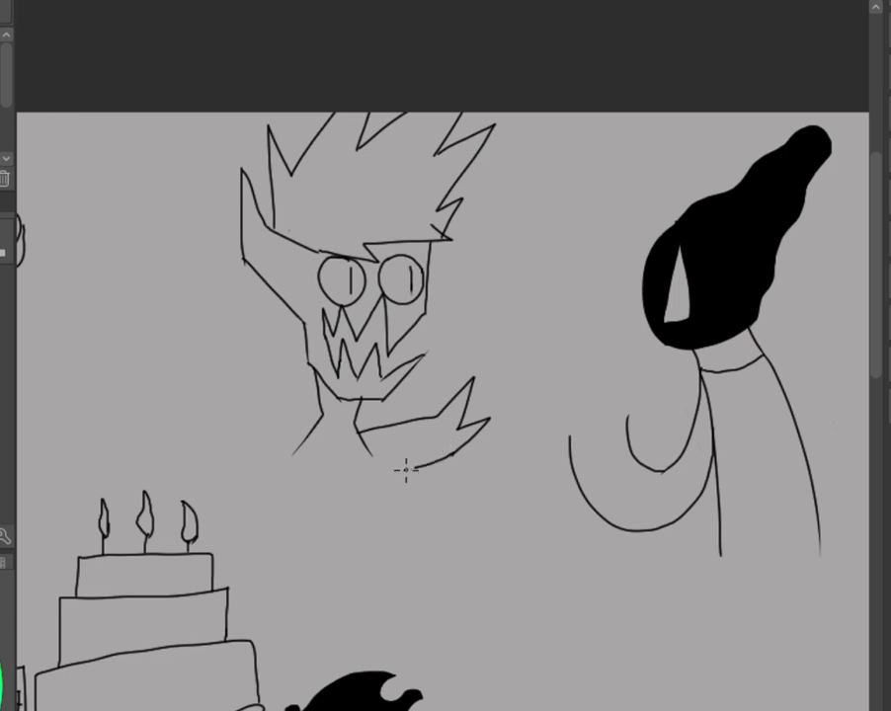
# Draw two curved side lines for the spiky-haired figure's torso, running down from below the shoulders.
pyautogui.moveTo(456, 454)
pyautogui.mouseDown()
pyautogui.moveTo(425, 471)
pyautogui.moveTo(379, 589)
pyautogui.mouseUp()
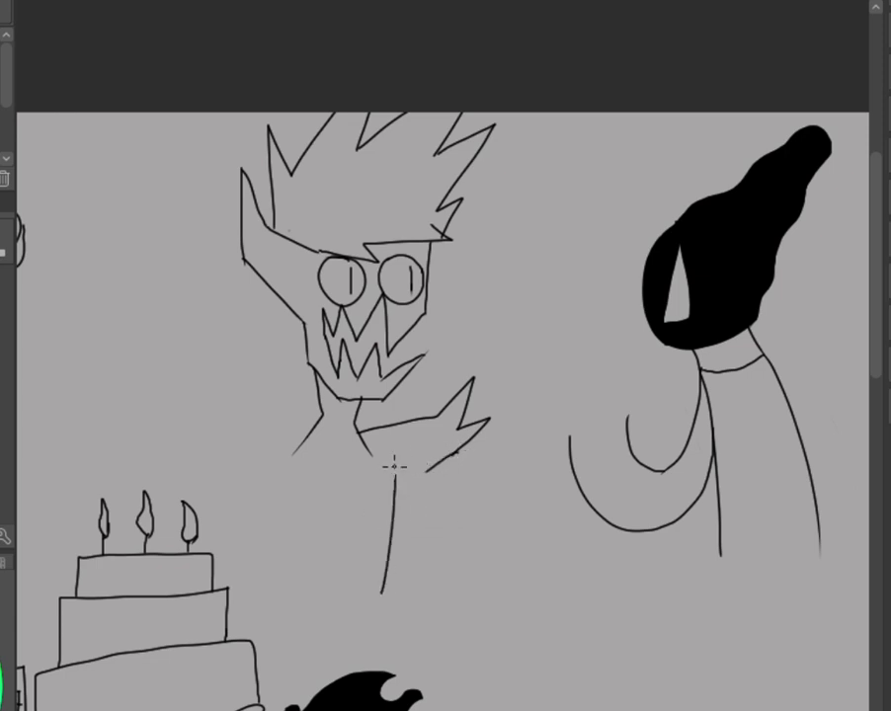
pyautogui.hotkey('ctrl', 'z')
pyautogui.moveTo(393, 477); pyautogui.dragTo(373, 642)
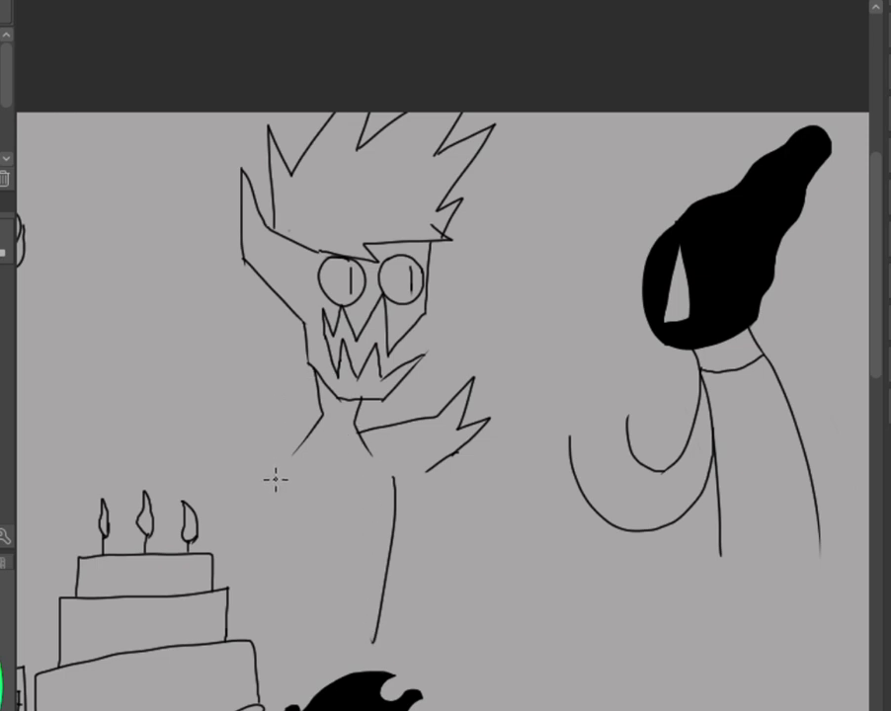
pyautogui.moveTo(274, 477); pyautogui.dragTo(267, 640)
pyautogui.hotkey('ctrl', 'z')
pyautogui.moveTo(283, 474); pyautogui.dragTo(261, 637)
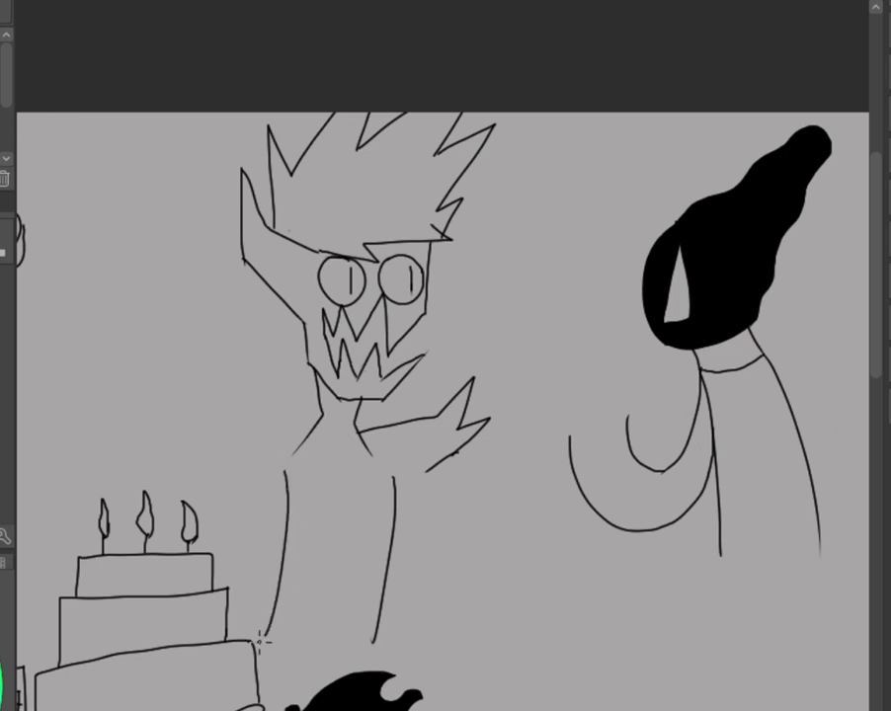
pyautogui.hotkey('ctrl', 'z')
pyautogui.moveTo(279, 476); pyautogui.dragTo(267, 637)
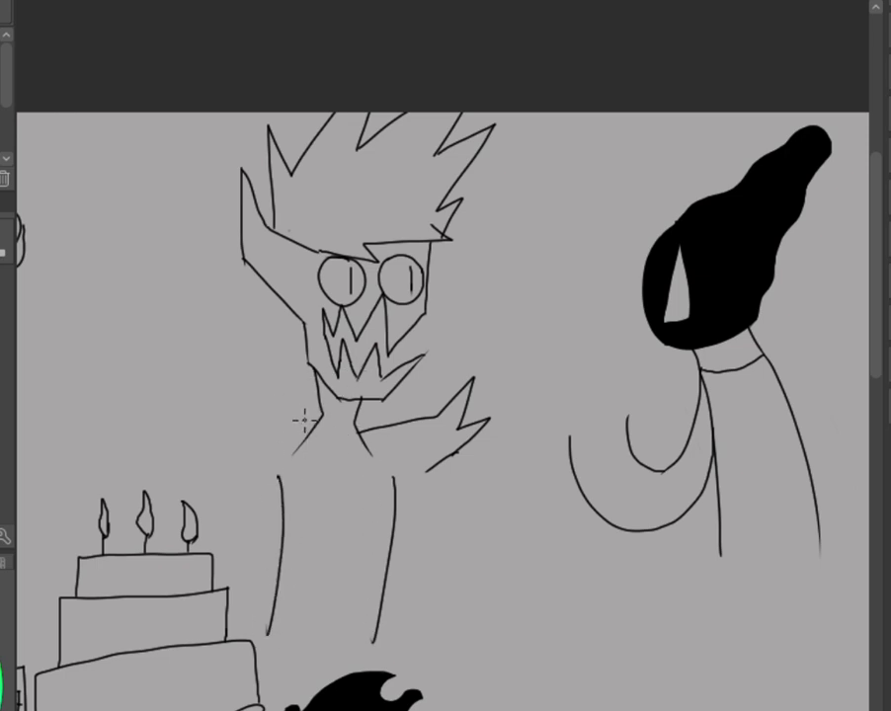
# Draw the matching spiky shoulder on the cake side and the upper arm line hanging down from it.
pyautogui.moveTo(305, 441)
pyautogui.mouseDown()
pyautogui.moveTo(239, 437)
pyautogui.moveTo(212, 401)
pyautogui.moveTo(238, 455)
pyautogui.moveTo(201, 419)
pyautogui.moveTo(210, 409)
pyautogui.moveTo(232, 465)
pyautogui.mouseUp()
pyautogui.hotkey('ctrl', 'z')
pyautogui.hotkey('ctrl', 'z')
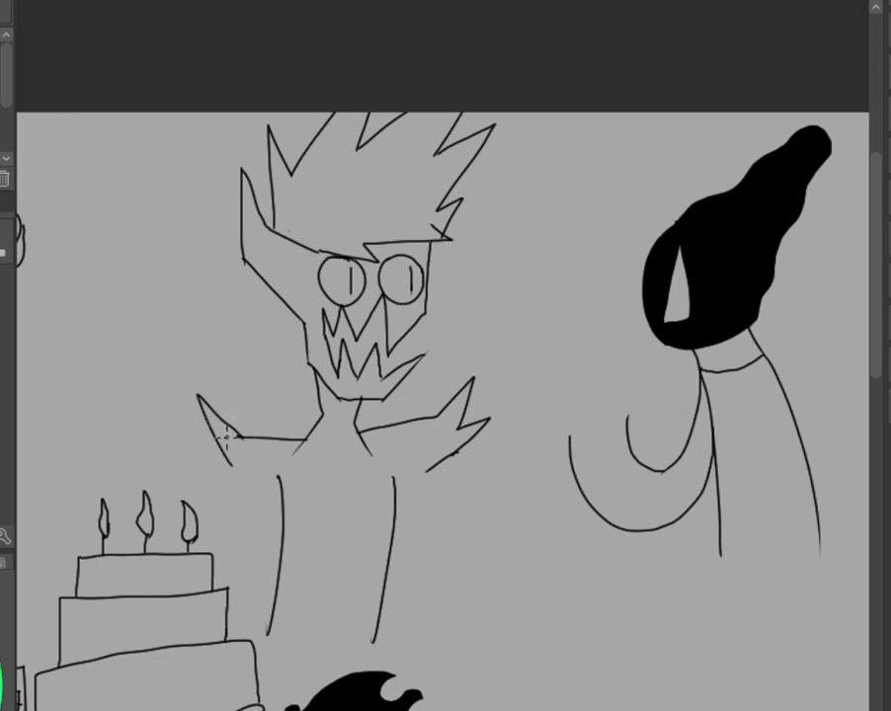
pyautogui.moveTo(180, 423)
pyautogui.mouseDown()
pyautogui.moveTo(236, 459)
pyautogui.moveTo(240, 598)
pyautogui.mouseUp()
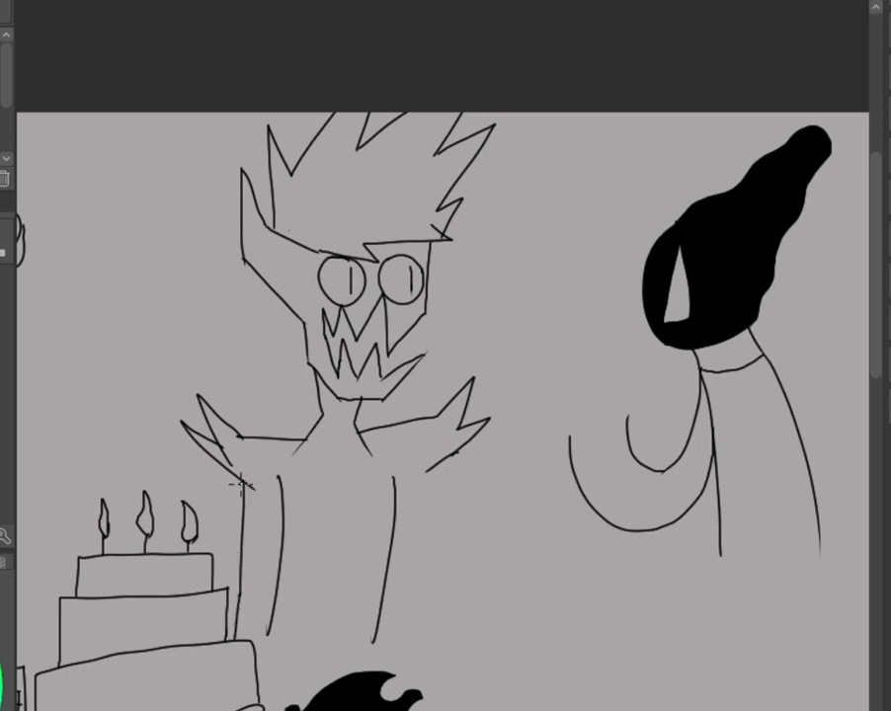
pyautogui.moveTo(235, 578); pyautogui.dragTo(235, 632)
# Draw the spiky-haired figure's other arm bent upward with a clawed hand, and close its elbow against the torso.
pyautogui.moveTo(414, 477)
pyautogui.mouseDown()
pyautogui.moveTo(407, 581)
pyautogui.moveTo(409, 561)
pyautogui.moveTo(407, 582)
pyautogui.moveTo(478, 471)
pyautogui.moveTo(474, 481)
pyautogui.moveTo(477, 449)
pyautogui.moveTo(482, 472)
pyautogui.moveTo(469, 448)
pyautogui.moveTo(487, 445)
pyautogui.moveTo(507, 462)
pyautogui.moveTo(531, 419)
pyautogui.moveTo(516, 469)
pyautogui.moveTo(541, 439)
pyautogui.moveTo(536, 382)
pyautogui.moveTo(558, 472)
pyautogui.moveTo(539, 495)
pyautogui.moveTo(512, 503)
pyautogui.moveTo(511, 490)
pyautogui.moveTo(493, 537)
pyautogui.moveTo(406, 633)
pyautogui.mouseUp()
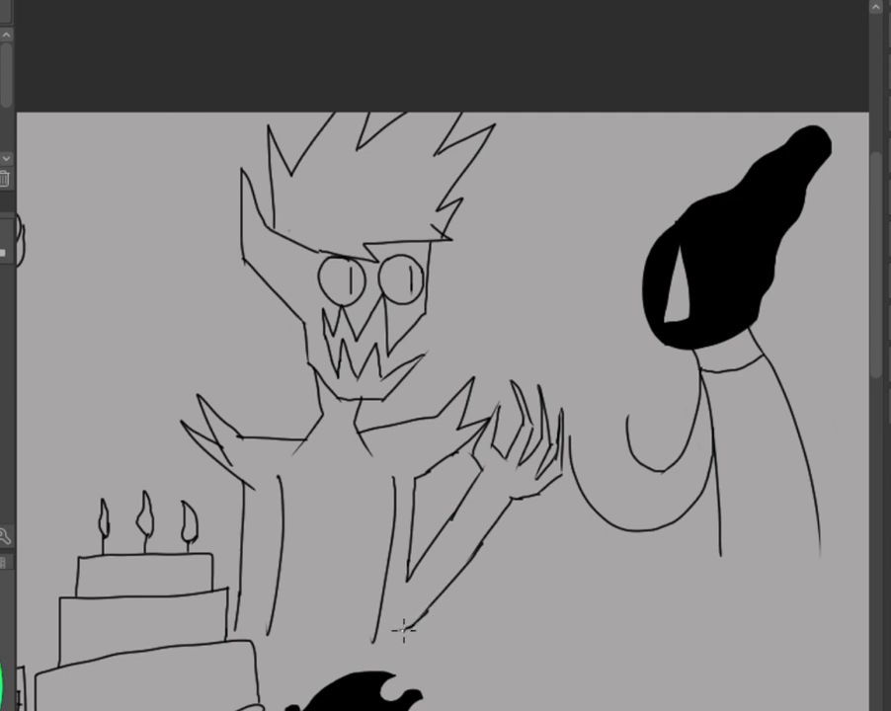
pyautogui.moveTo(390, 592); pyautogui.dragTo(403, 624)
pyautogui.hotkey('ctrl', 'z')
pyautogui.moveTo(384, 593); pyautogui.dragTo(400, 625)
pyautogui.hotkey('ctrl', 'z')
# Draw the wrist line, thumb and first finger on the flame-headed figure's raised arm.
pyautogui.moveTo(625, 418); pyautogui.dragTo(573, 427)
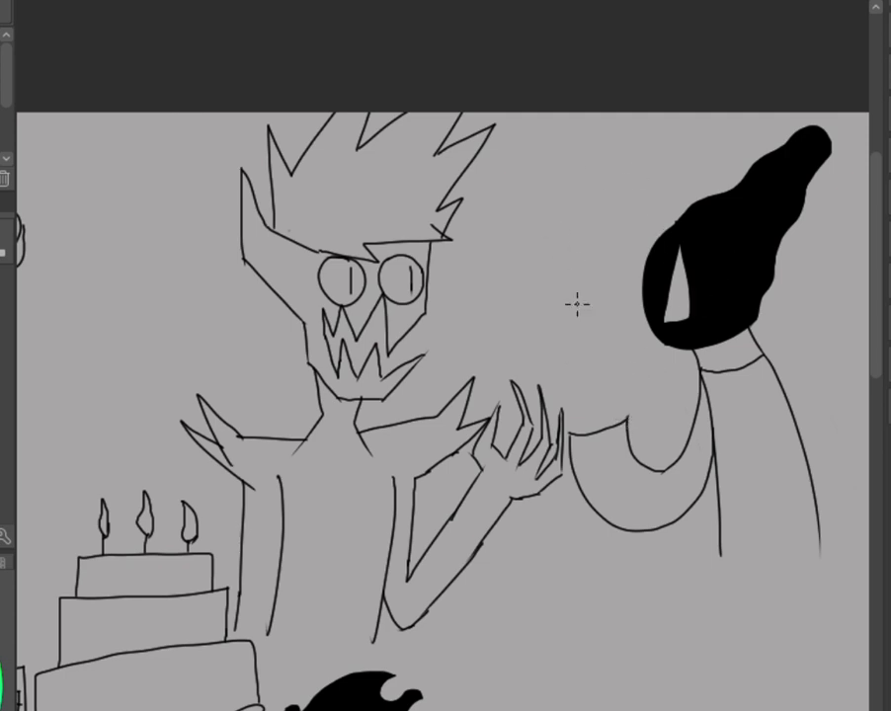
pyautogui.moveTo(628, 420); pyautogui.dragTo(648, 375)
pyautogui.hotkey('ctrl', 'z')
pyautogui.moveTo(628, 418); pyautogui.dragTo(652, 372)
pyautogui.hotkey('ctrl', 'z')
pyautogui.moveTo(629, 422)
pyautogui.mouseDown()
pyautogui.moveTo(654, 373)
pyautogui.moveTo(629, 373)
pyautogui.moveTo(633, 319)
pyautogui.moveTo(607, 357)
pyautogui.moveTo(604, 393)
pyautogui.mouseUp()
pyautogui.hotkey('ctrl', 'z')
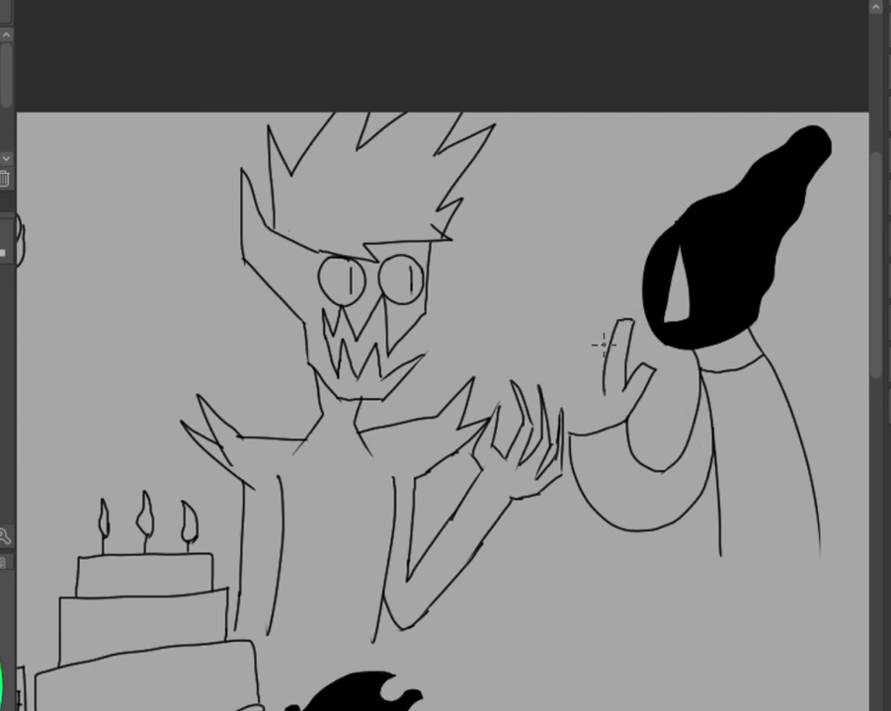
pyautogui.moveTo(613, 321); pyautogui.dragTo(625, 368)
pyautogui.press('ctrl')
# Draw the middle finger beside the first finger of the flame-headed figure's hand.
pyautogui.moveTo(620, 313)
pyautogui.mouseDown()
pyautogui.moveTo(602, 312)
pyautogui.moveTo(584, 405)
pyautogui.mouseUp()
pyautogui.hotkey('ctrl', 'z')
pyautogui.moveTo(621, 312)
pyautogui.mouseDown()
pyautogui.moveTo(606, 312)
pyautogui.moveTo(585, 383)
pyautogui.mouseUp()
pyautogui.hotkey('ctrl', 'z')
pyautogui.moveTo(612, 308); pyautogui.dragTo(585, 363)
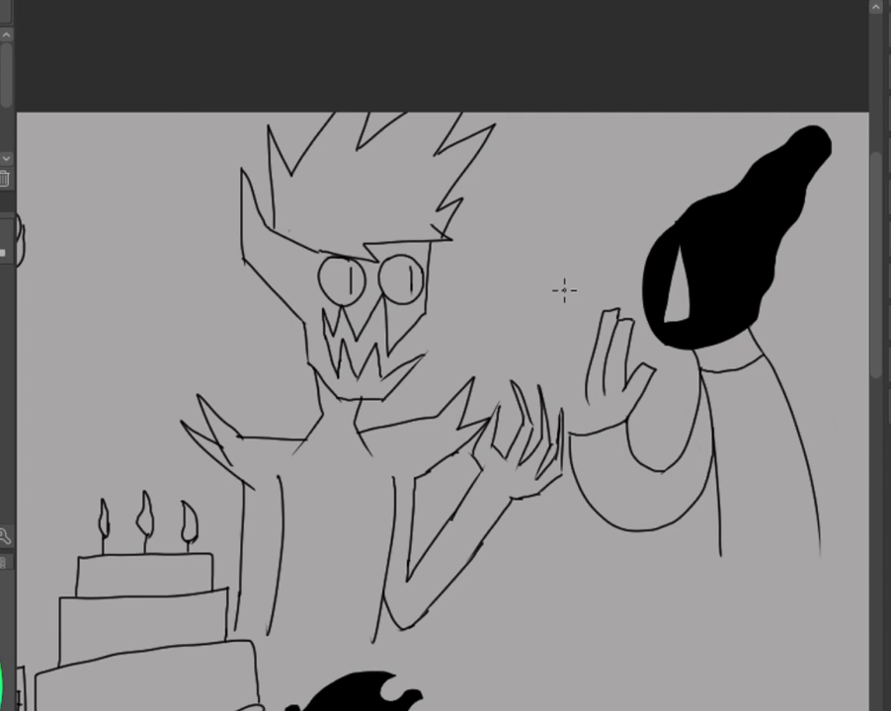
pyautogui.hotkey('ctrl', 'z')
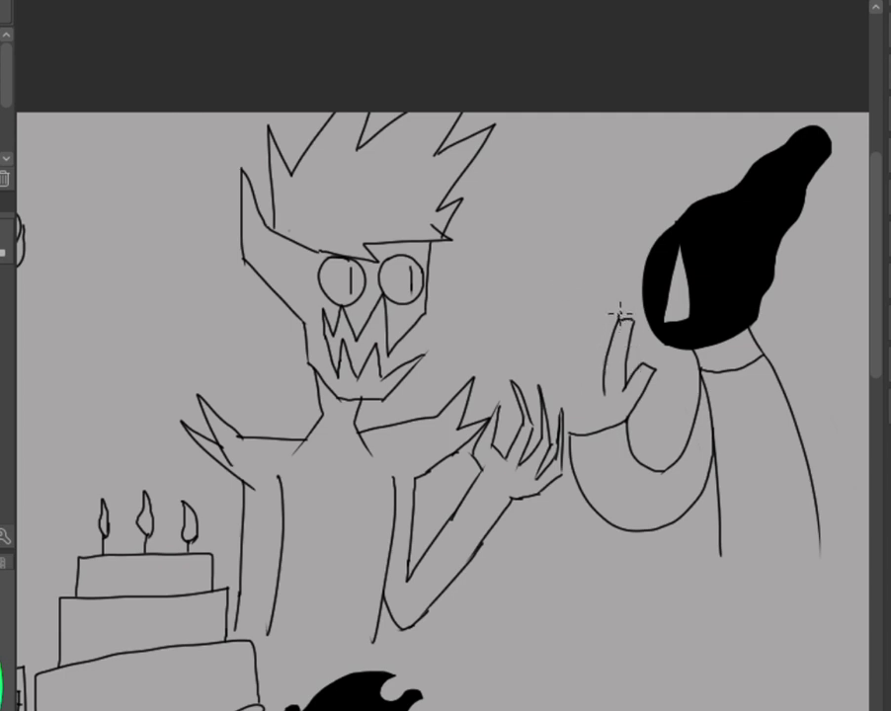
pyautogui.moveTo(620, 312)
pyautogui.mouseDown()
pyautogui.moveTo(601, 310)
pyautogui.moveTo(581, 396)
pyautogui.mouseUp()
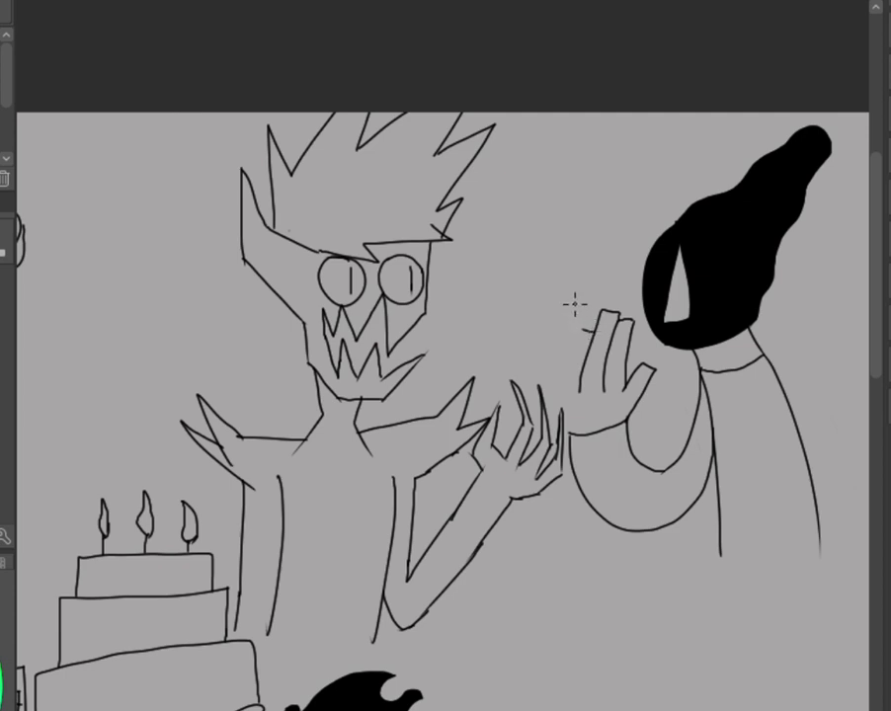
pyautogui.moveTo(584, 327)
pyautogui.mouseDown()
pyautogui.moveTo(572, 347)
pyautogui.moveTo(565, 437)
pyautogui.mouseUp()
pyautogui.hotkey('ctrl', 'z')
pyautogui.moveTo(580, 333); pyautogui.dragTo(565, 435)
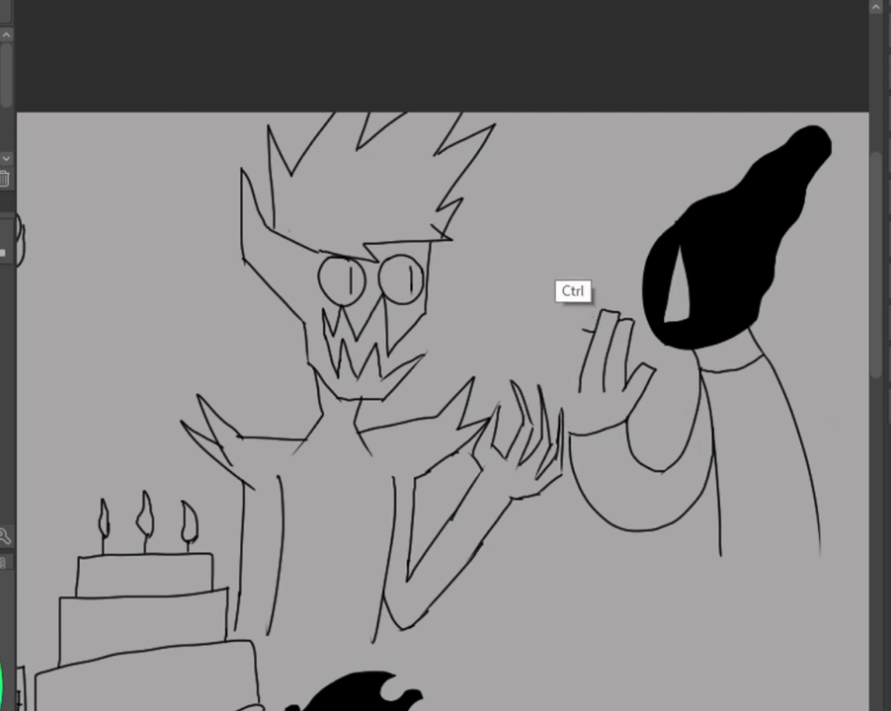
pyautogui.hotkey('ctrl', 'z')
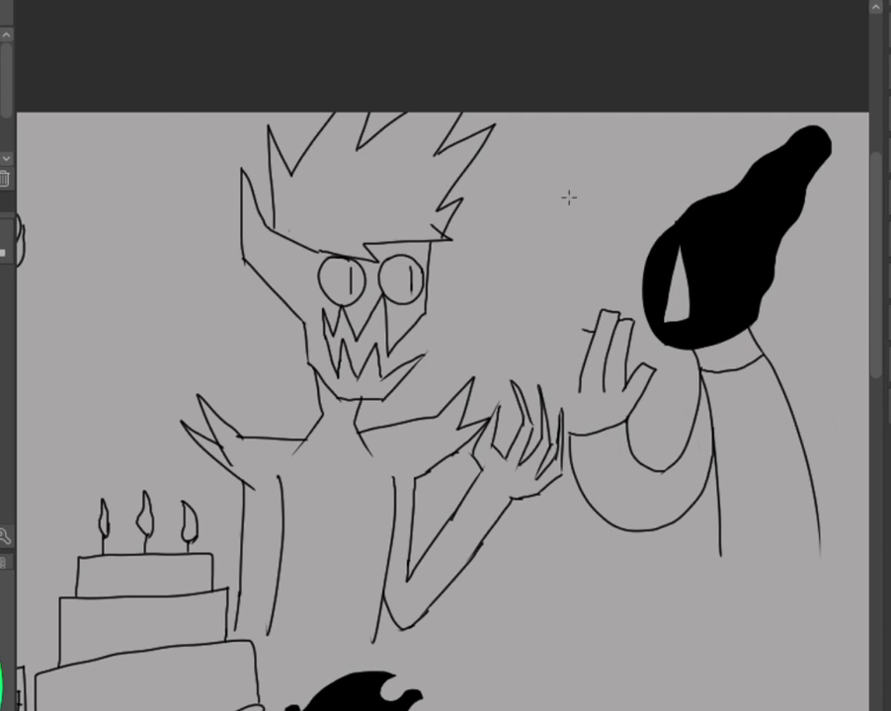
# Select the entire flame-headed figure, shift it slightly away from the spiky-haired figure's claws, and deselect it.
pyautogui.moveTo(552, 133); pyautogui.dragTo(865, 672)
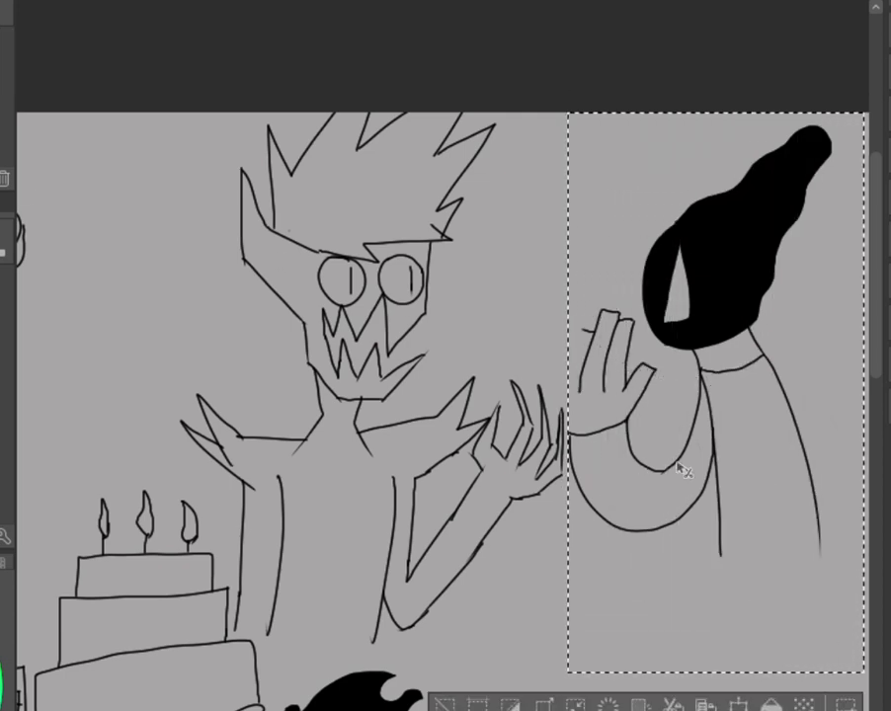
pyautogui.moveTo(718, 513); pyautogui.dragTo(745, 509)
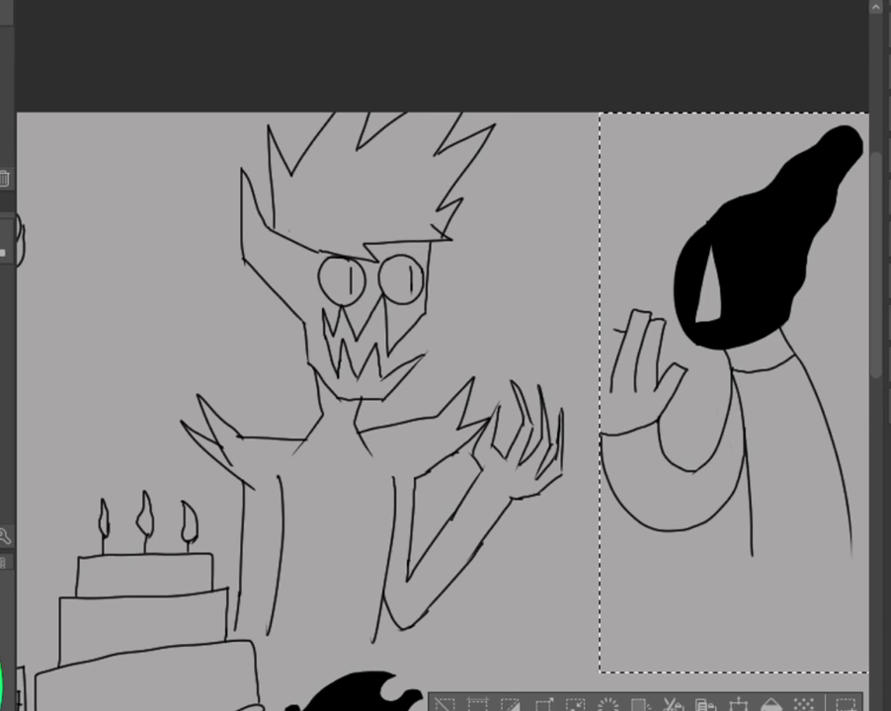
pyautogui.hotkey('ctrl', 'd')
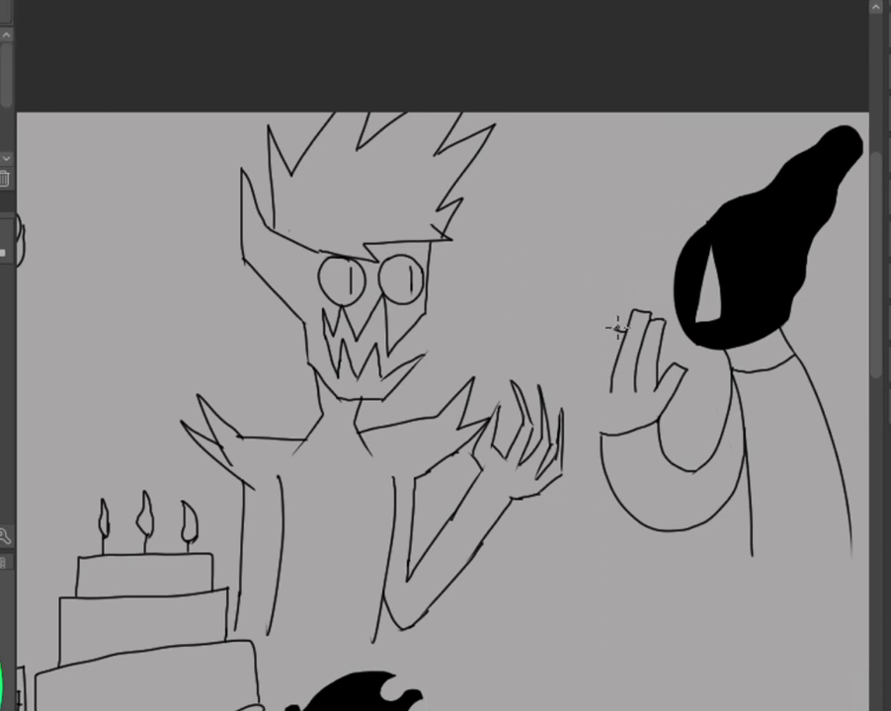
# Draw the outer edge of the flame-headed figure's hand from the last fingertip down to the wrist.
pyautogui.moveTo(606, 344)
pyautogui.mouseDown()
pyautogui.moveTo(597, 404)
pyautogui.moveTo(601, 436)
pyautogui.mouseUp()
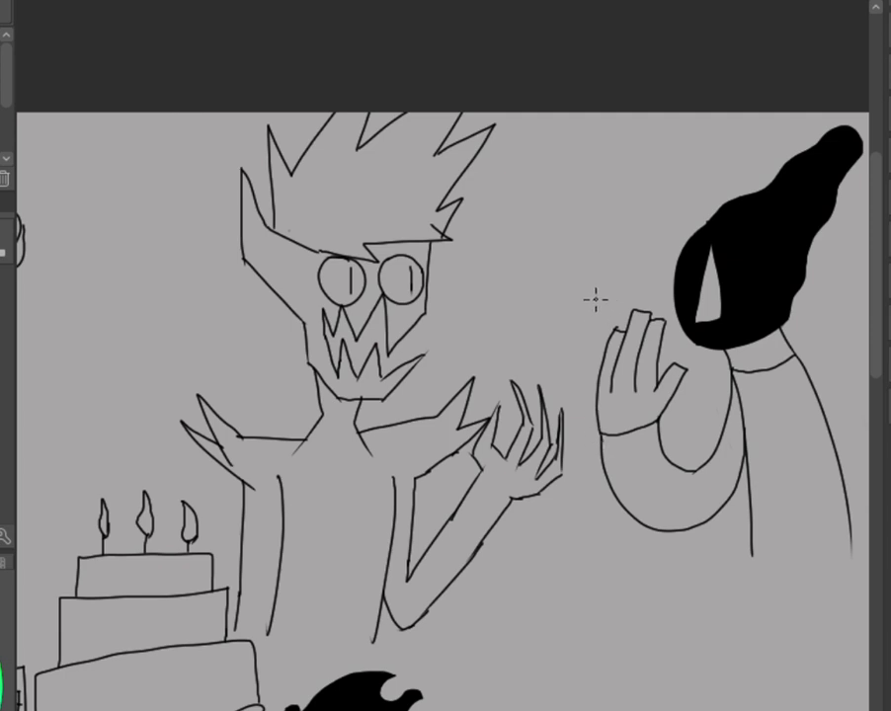
pyautogui.hotkey('ctrl', 'z')
pyautogui.moveTo(609, 334); pyautogui.dragTo(596, 435)
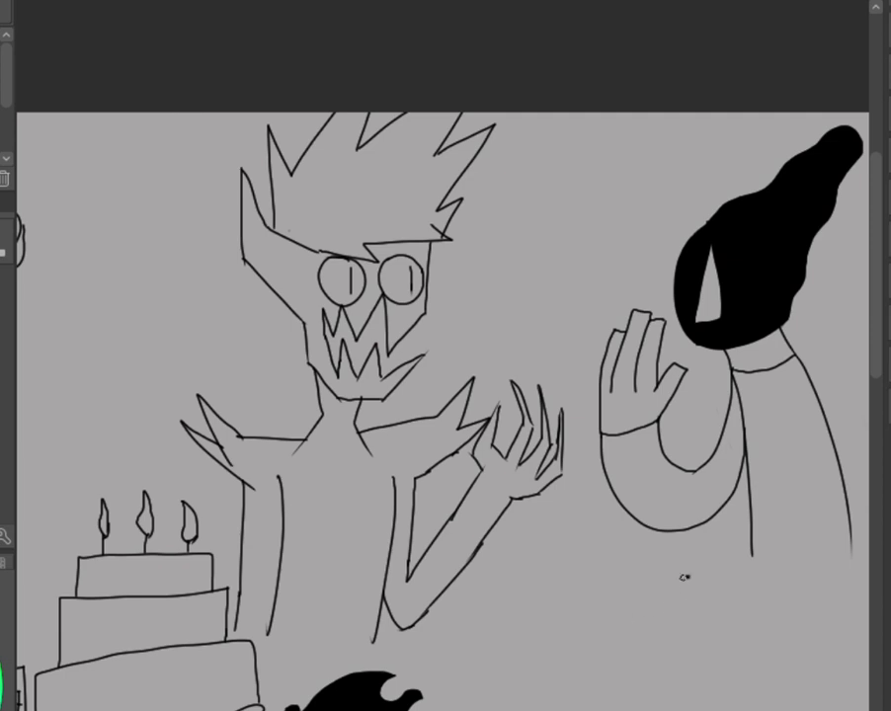
pyautogui.moveTo(683, 578); pyautogui.dragTo(608, 686)
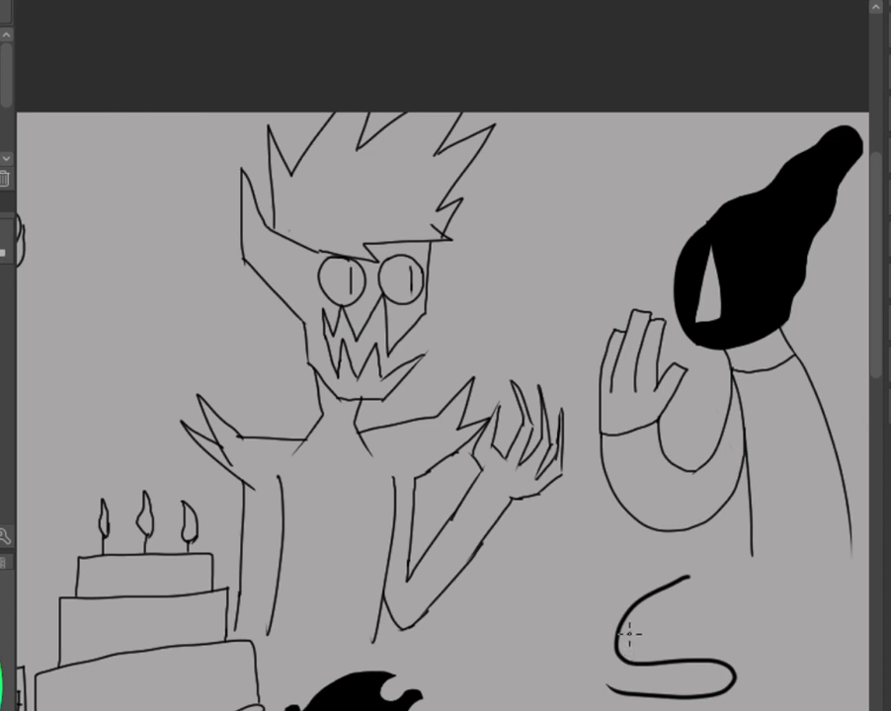
pyautogui.hotkey('ctrl', 'z')
pyautogui.moveTo(640, 589)
pyautogui.mouseDown()
pyautogui.moveTo(668, 663)
pyautogui.moveTo(593, 682)
pyautogui.mouseUp()
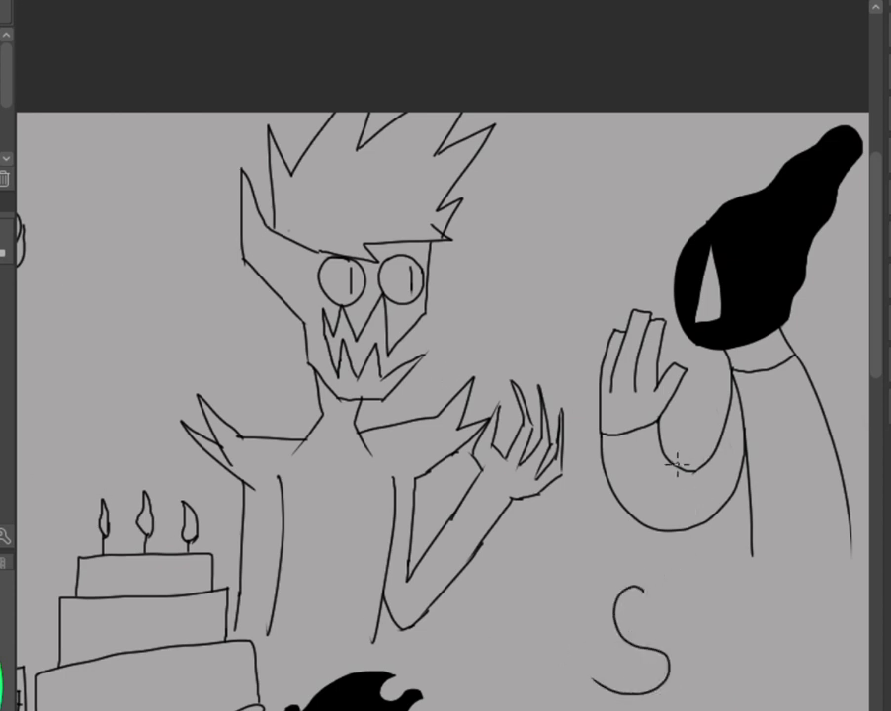
pyautogui.hotkey('ctrl', 'z')
pyautogui.moveTo(702, 564)
pyautogui.mouseDown()
pyautogui.moveTo(693, 638)
pyautogui.moveTo(621, 656)
pyautogui.mouseUp()
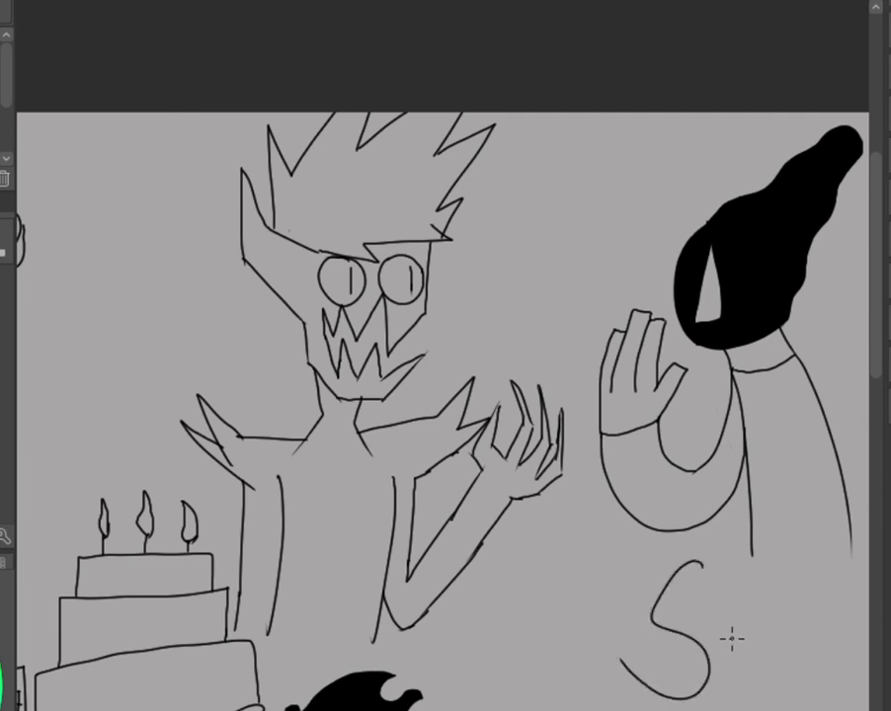
pyautogui.hotkey('ctrl', 'z')
pyautogui.moveTo(765, 403); pyautogui.dragTo(758, 553)
pyautogui.hotkey('ctrl', 'z')
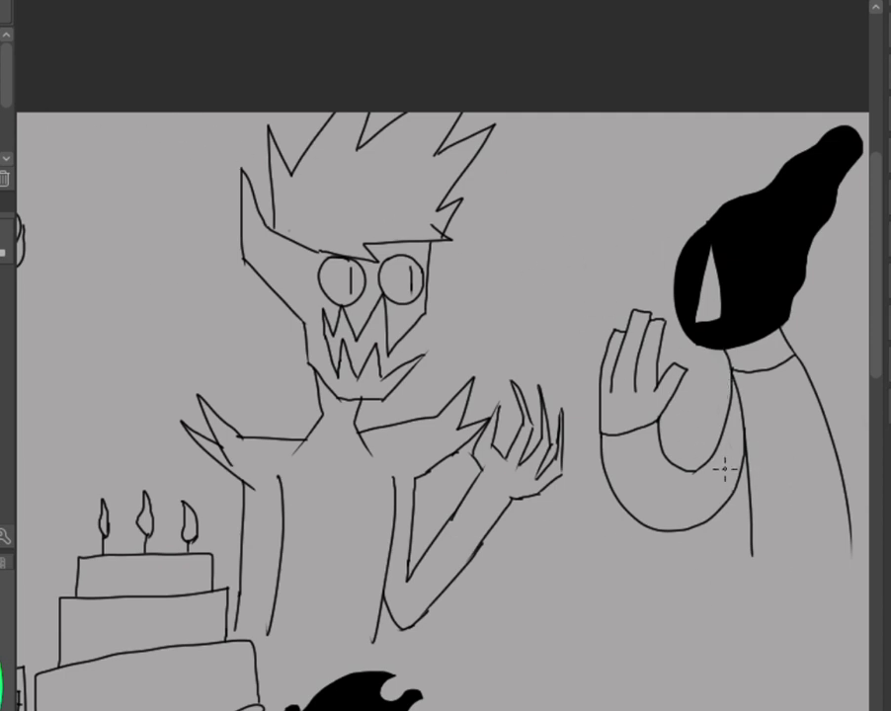
pyautogui.moveTo(781, 457); pyautogui.dragTo(742, 660)
pyautogui.hscroll(5, 444, 410)
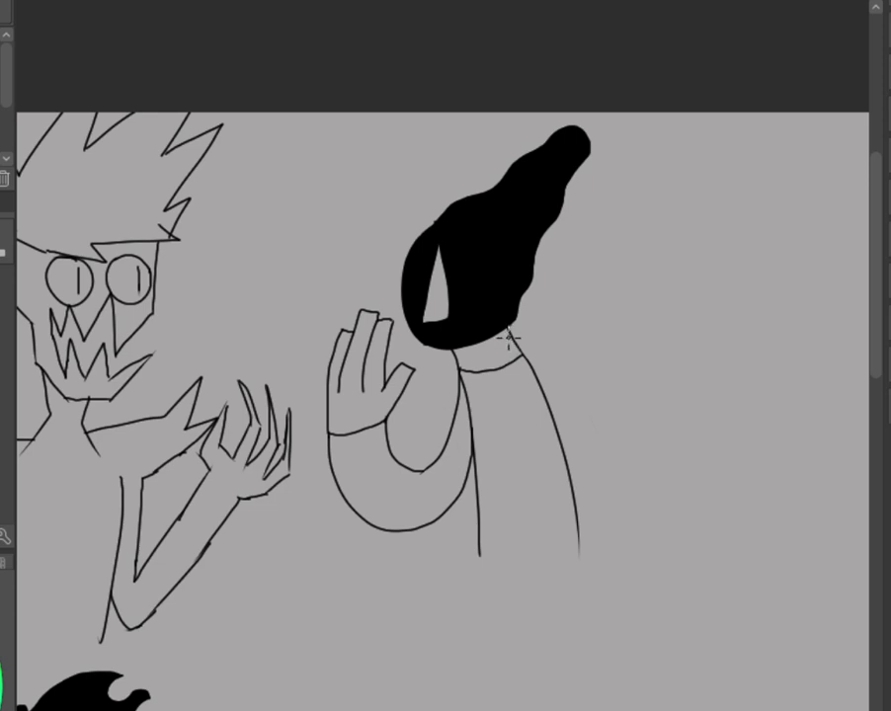
pyautogui.moveTo(506, 330); pyautogui.dragTo(515, 353)
pyautogui.hscroll(-5, 445, 395)
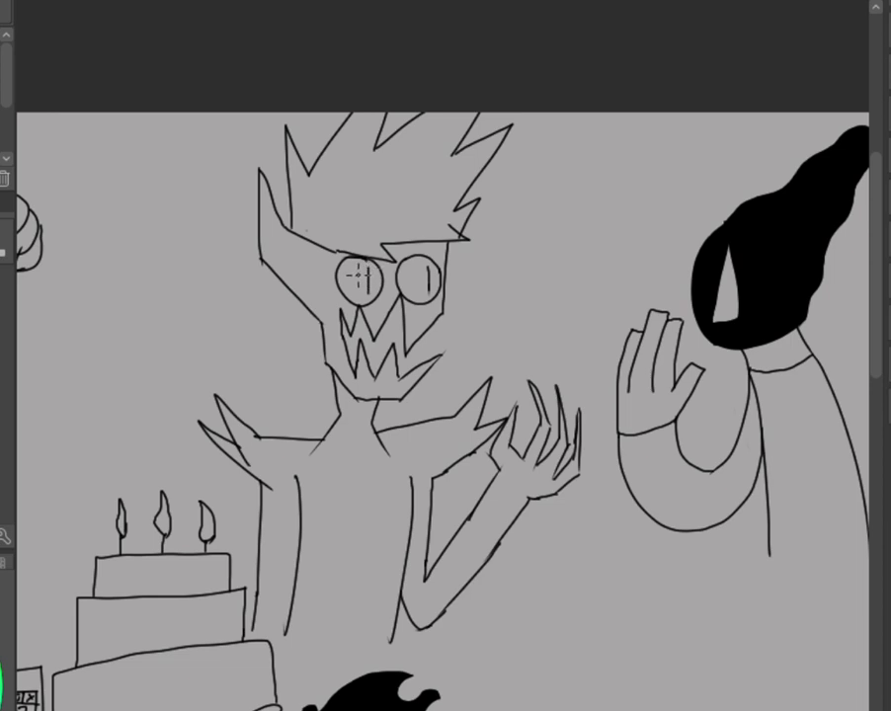
pyautogui.hscroll(5, 448, 344)
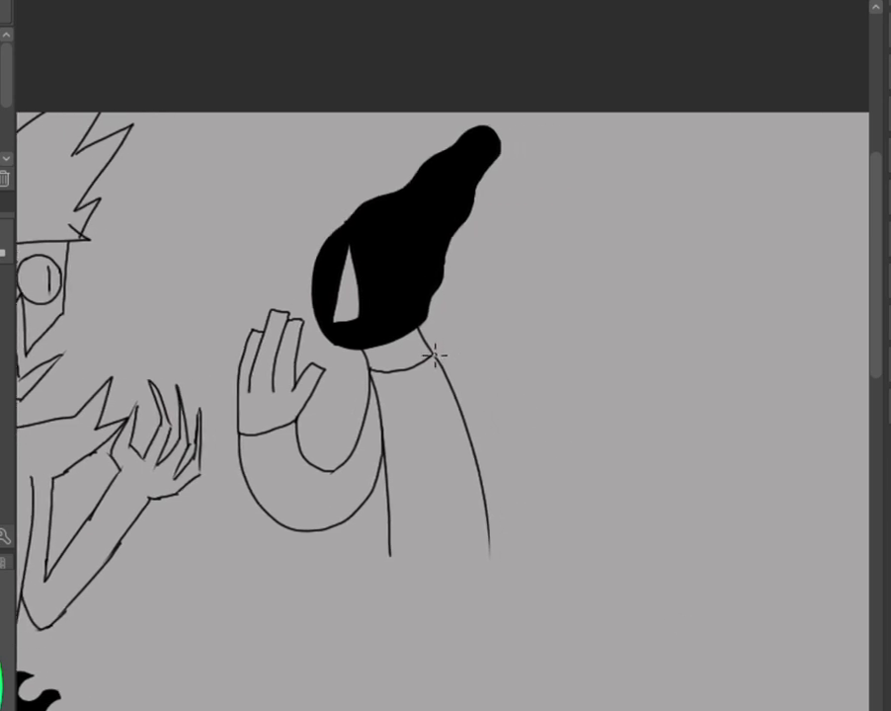
pyautogui.moveTo(435, 349)
pyautogui.mouseDown()
pyautogui.moveTo(500, 415)
pyautogui.moveTo(531, 550)
pyautogui.mouseUp()
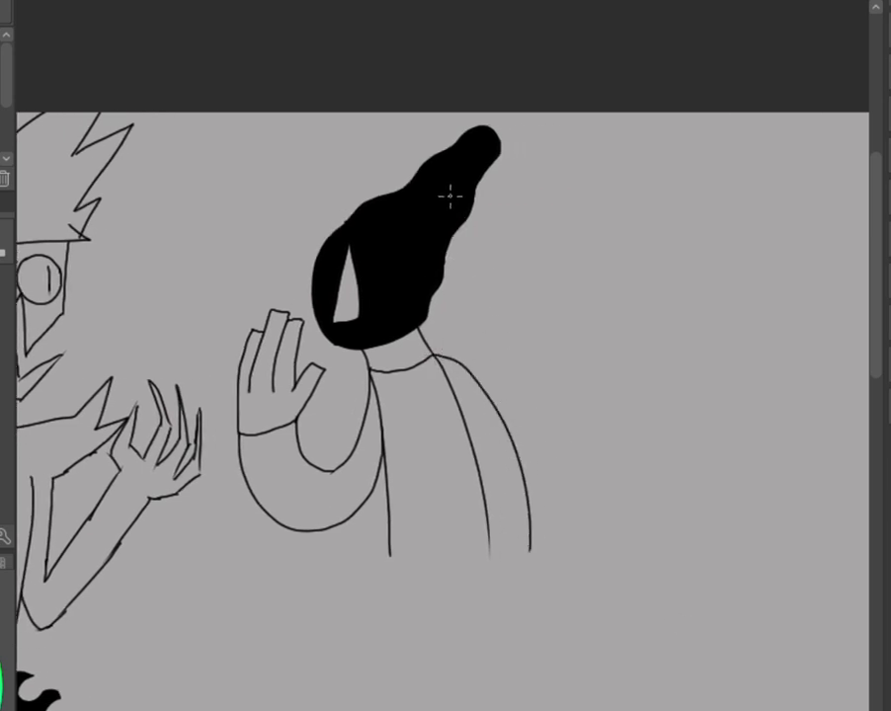
pyautogui.hotkey('ctrl', 'z')
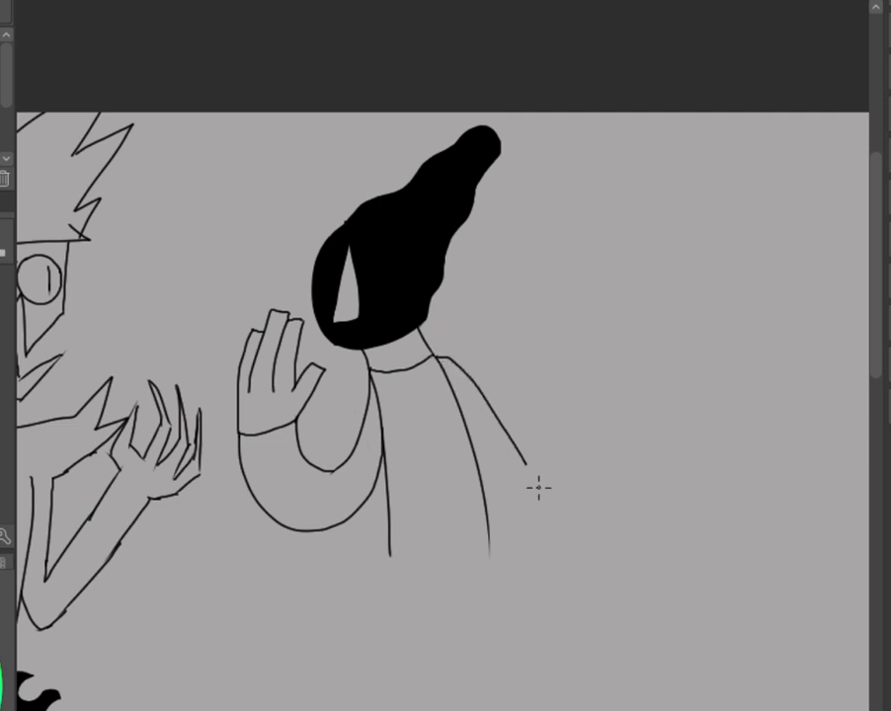
pyautogui.moveTo(435, 356); pyautogui.dragTo(586, 552)
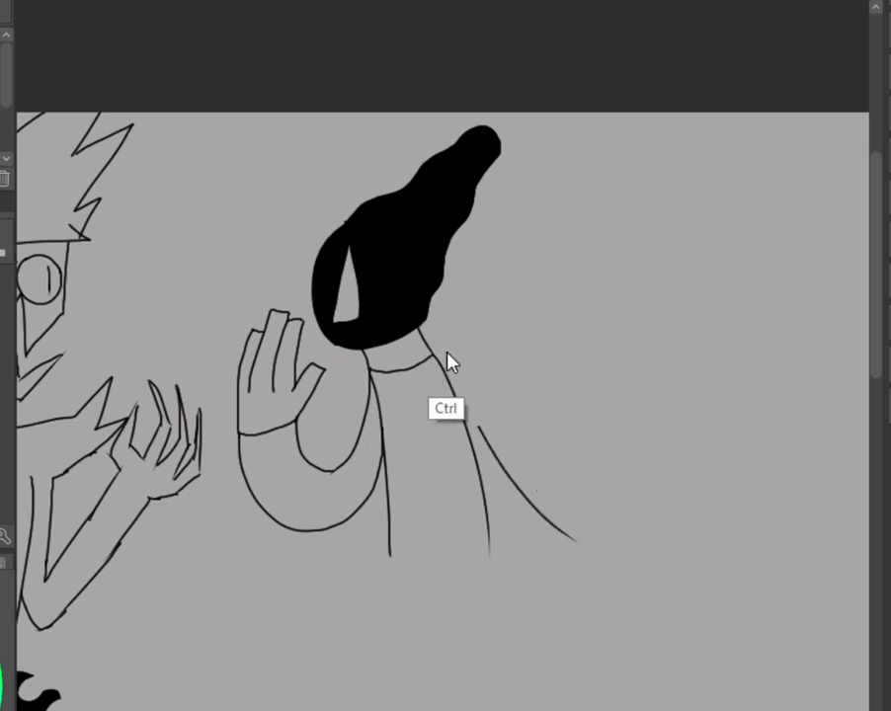
pyautogui.hotkey('ctrl', 'z')
pyautogui.moveTo(434, 353); pyautogui.dragTo(600, 563)
pyautogui.hotkey('ctrl', 'z')
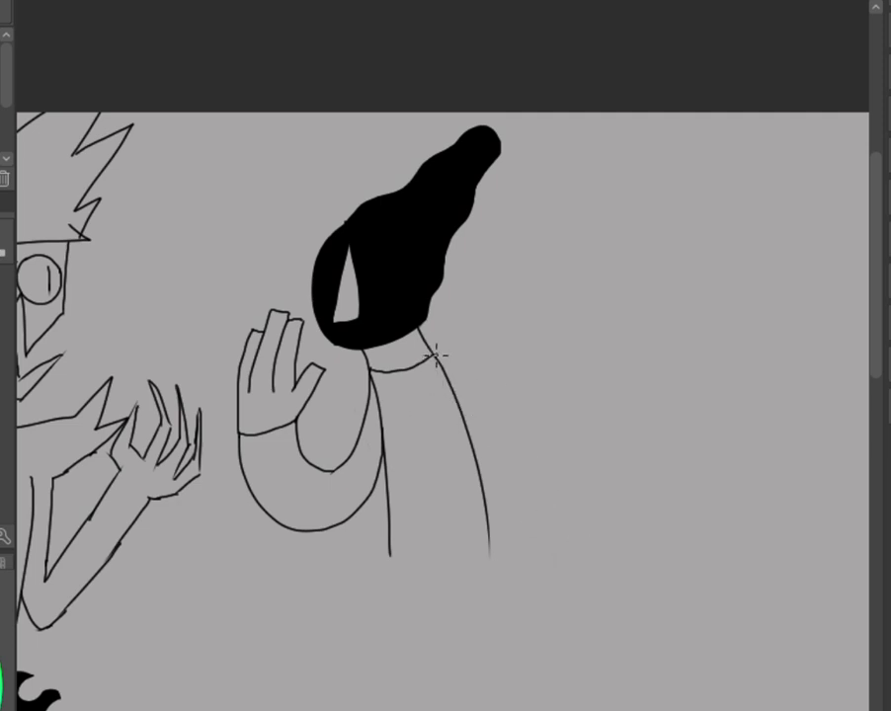
pyautogui.moveTo(436, 353); pyautogui.dragTo(585, 548)
pyautogui.hotkey('ctrl', 'z')
pyautogui.moveTo(432, 351); pyautogui.dragTo(600, 540)
pyautogui.hotkey('ctrl', 'z')
# Erase the upper ends of the flame-headed figure's torso lines below the collar and redraw the back edge of the neck.
pyautogui.moveTo(449, 383); pyautogui.dragTo(444, 351)
pyautogui.moveTo(441, 361)
pyautogui.mouseDown()
pyautogui.moveTo(472, 403)
pyautogui.moveTo(526, 520)
pyautogui.mouseUp()
pyautogui.hotkey('ctrl', 'z')
pyautogui.moveTo(437, 348); pyautogui.dragTo(540, 596)
pyautogui.hotkey('ctrl', 'z')
pyautogui.moveTo(435, 352); pyautogui.dragTo(547, 567)
pyautogui.hotkey('ctrl', 'z')
pyautogui.hotkey('ctrl', 'z')
pyautogui.moveTo(436, 357)
pyautogui.mouseDown()
pyautogui.moveTo(480, 441)
pyautogui.moveTo(500, 518)
pyautogui.mouseUp()
pyautogui.hotkey('ctrl', 'z')
pyautogui.moveTo(422, 321); pyautogui.dragTo(441, 350)
pyautogui.hotkey('ctrl', 'z')
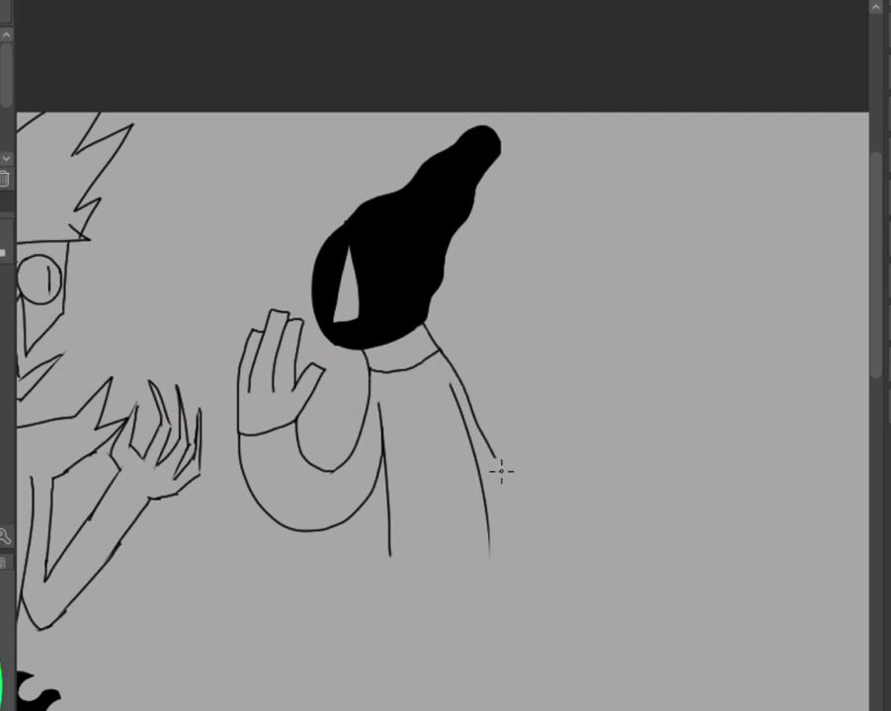
# Draw a long curved line from the back of the flame-headed figure's collar down past the torso as the outer arm edge.
pyautogui.moveTo(445, 358); pyautogui.dragTo(548, 542)
pyautogui.hotkey('ctrl', 'z')
pyautogui.moveTo(446, 357); pyautogui.dragTo(561, 537)
pyautogui.hotkey('ctrl', 'z')
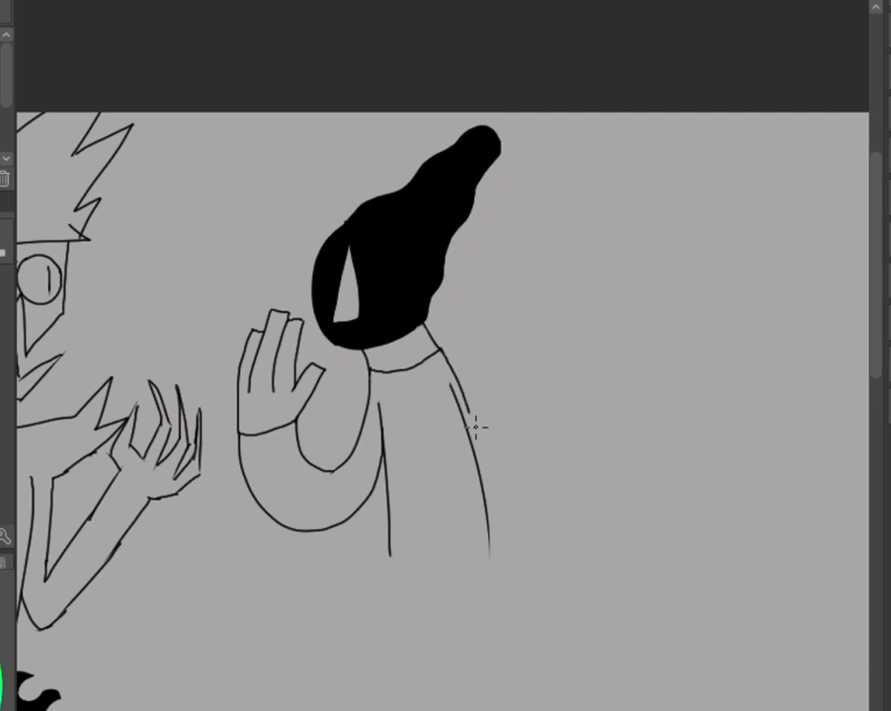
pyautogui.moveTo(445, 358); pyautogui.dragTo(565, 559)
pyautogui.hotkey('ctrl', 'z')
pyautogui.moveTo(443, 348); pyautogui.dragTo(523, 629)
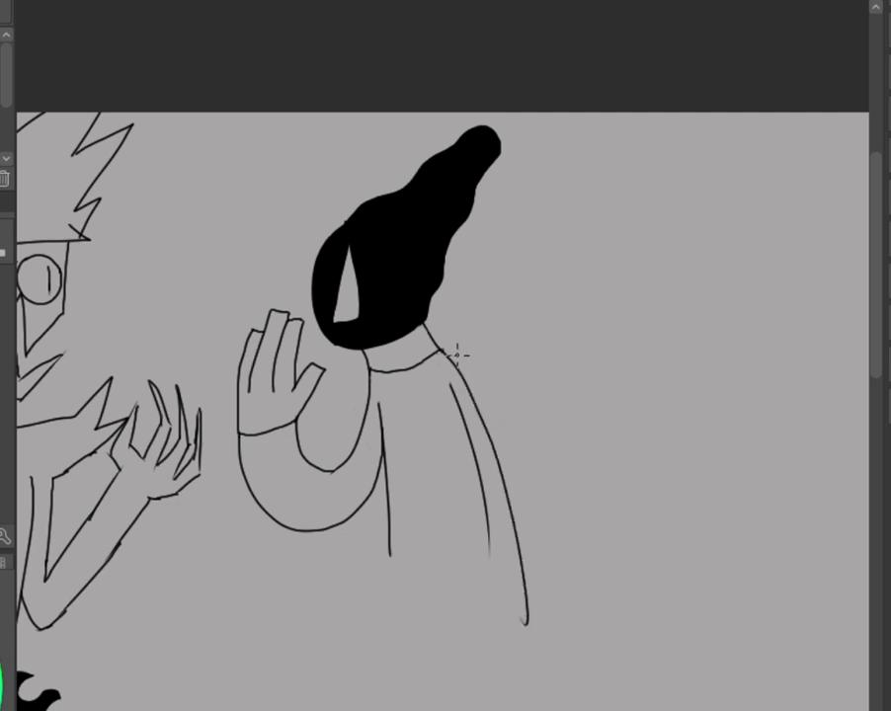
# Redraw the flame-headed figure's outer arm edge as a shorter curve from the back of the collar down beside the torso.
pyautogui.hotkey('ctrl', 'z')
pyautogui.moveTo(440, 342); pyautogui.dragTo(530, 542)
pyautogui.hotkey('ctrl', 'z')
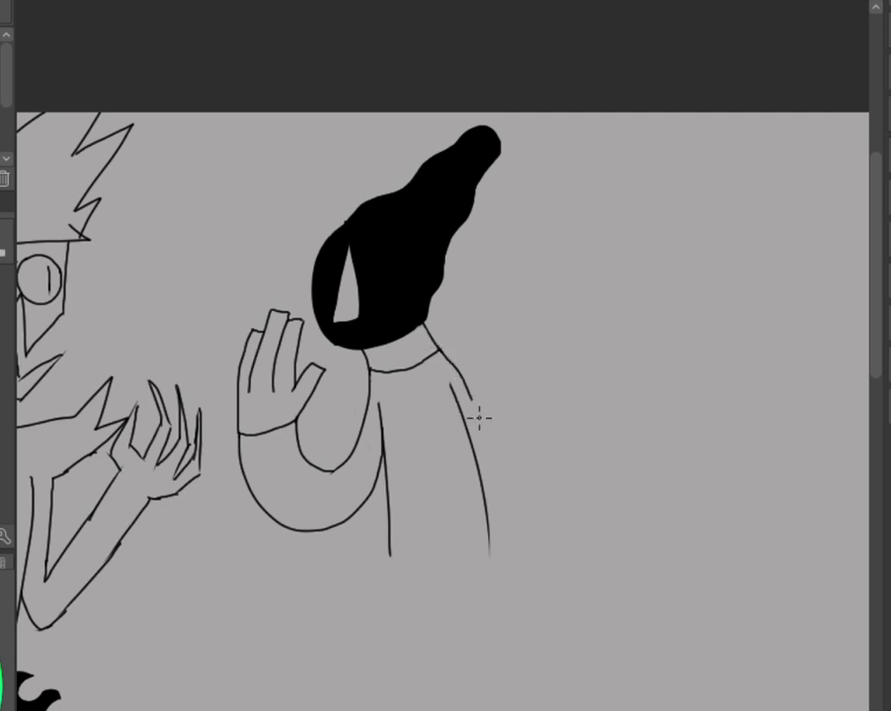
pyautogui.moveTo(441, 345); pyautogui.dragTo(518, 538)
pyautogui.hotkey('ctrl', 'z')
pyautogui.moveTo(437, 348)
pyautogui.mouseDown()
pyautogui.moveTo(497, 476)
pyautogui.moveTo(510, 533)
pyautogui.mouseUp()
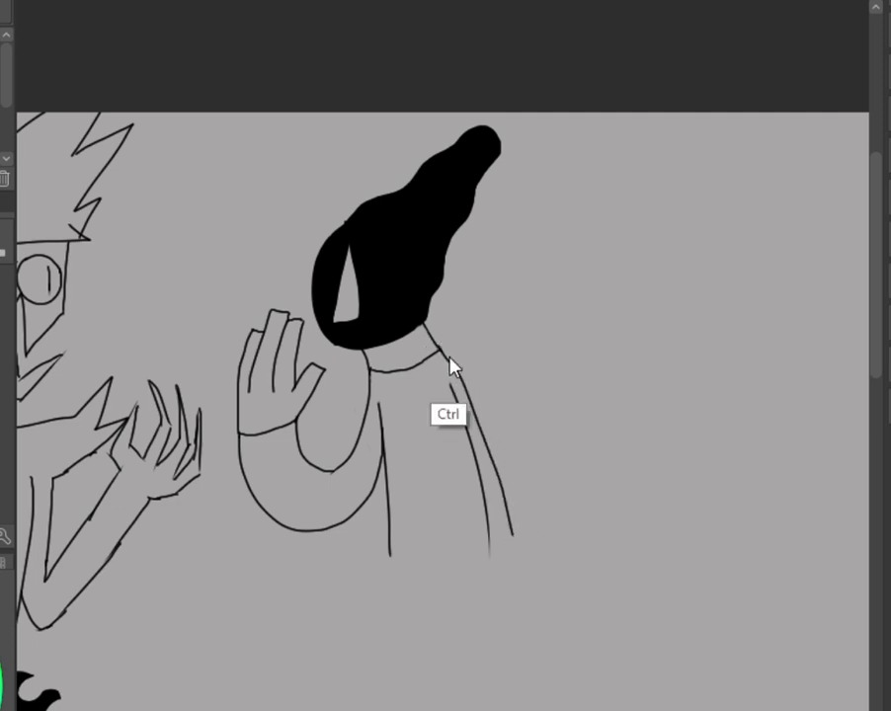
pyautogui.hotkey('ctrl', 'z')
pyautogui.moveTo(439, 352)
pyautogui.mouseDown()
pyautogui.moveTo(501, 469)
pyautogui.moveTo(520, 537)
pyautogui.mouseUp()
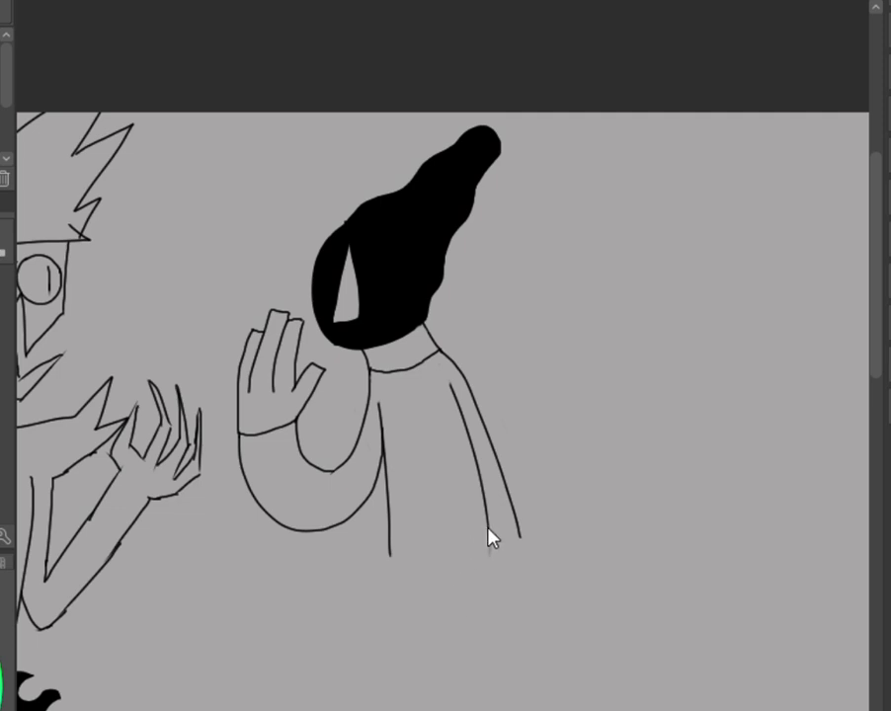
# Extend the back edge of the flame-headed figure's torso downward and try a zigzag hem between the two torso lines.
pyautogui.moveTo(487, 537)
pyautogui.mouseDown()
pyautogui.moveTo(491, 594)
pyautogui.moveTo(479, 570)
pyautogui.moveTo(444, 600)
pyautogui.moveTo(396, 536)
pyautogui.mouseUp()
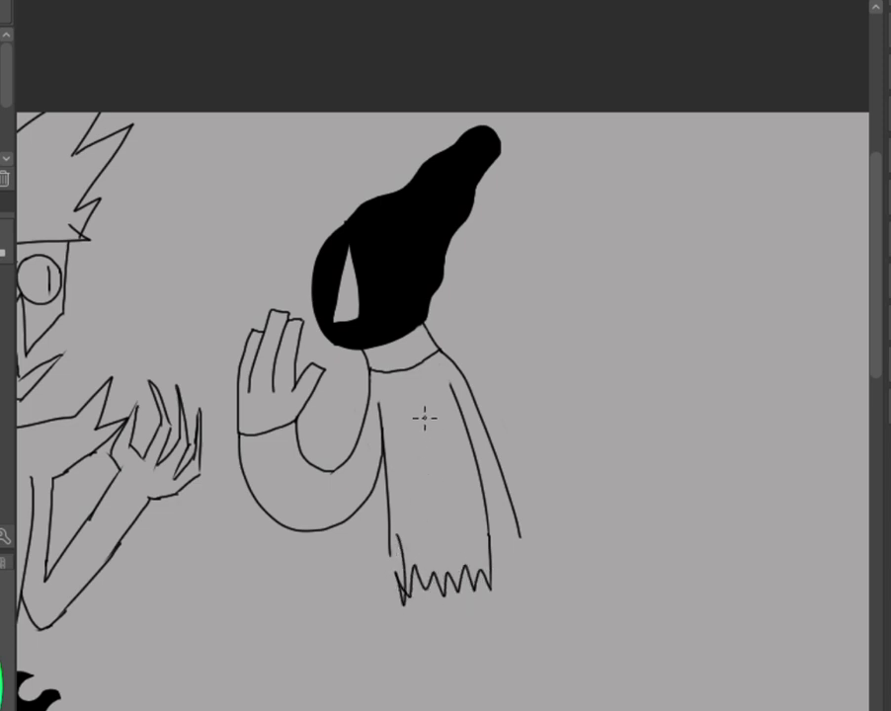
pyautogui.hotkey('ctrl', 'z')
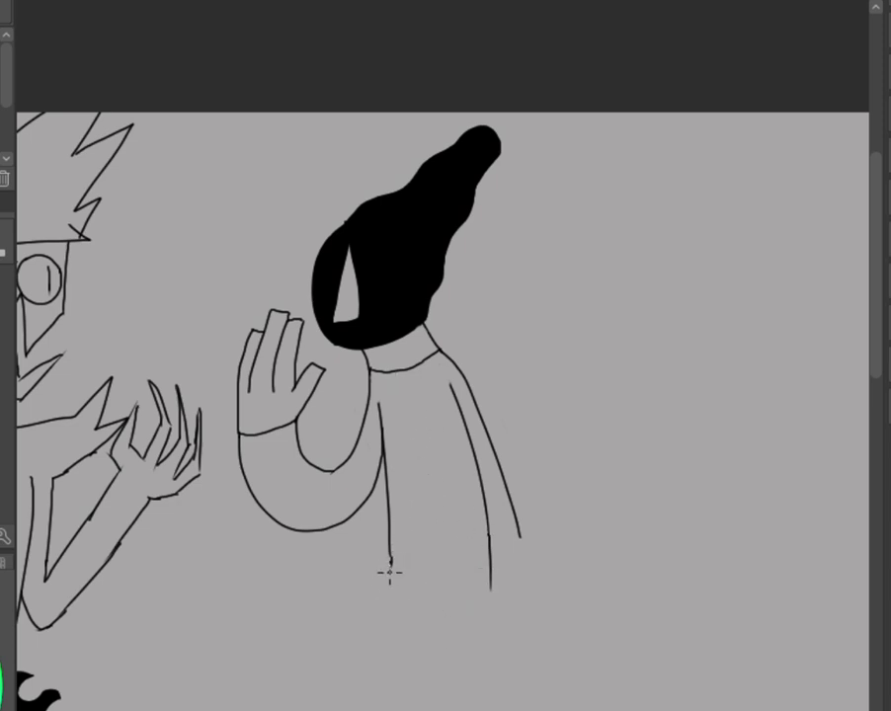
pyautogui.moveTo(391, 573)
pyautogui.mouseDown()
pyautogui.moveTo(380, 618)
pyautogui.moveTo(391, 638)
pyautogui.moveTo(432, 631)
pyautogui.mouseUp()
pyautogui.hotkey('ctrl', 'z')
# Try extending both torso lines of the flame-headed figure into outward-flaring robe sides, and undo them.
pyautogui.moveTo(388, 550); pyautogui.dragTo(364, 709)
pyautogui.moveTo(491, 595)
pyautogui.mouseDown()
pyautogui.moveTo(501, 674)
pyautogui.moveTo(523, 709)
pyautogui.mouseUp()
pyautogui.moveTo(881, 334); pyautogui.dragTo(875, 373)
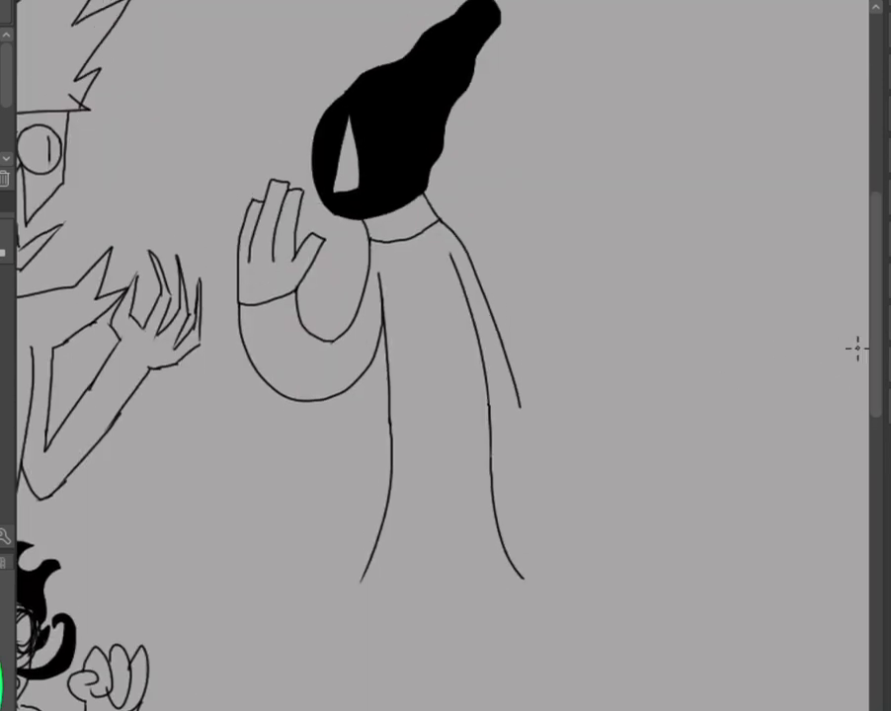
pyautogui.hotkey('ctrl', 'z')
pyautogui.hotkey('ctrl', 'z')
# Extend both torso edges of the flame-headed figure straight down and close them with a flat bottom hem.
pyautogui.moveTo(389, 426); pyautogui.dragTo(387, 561)
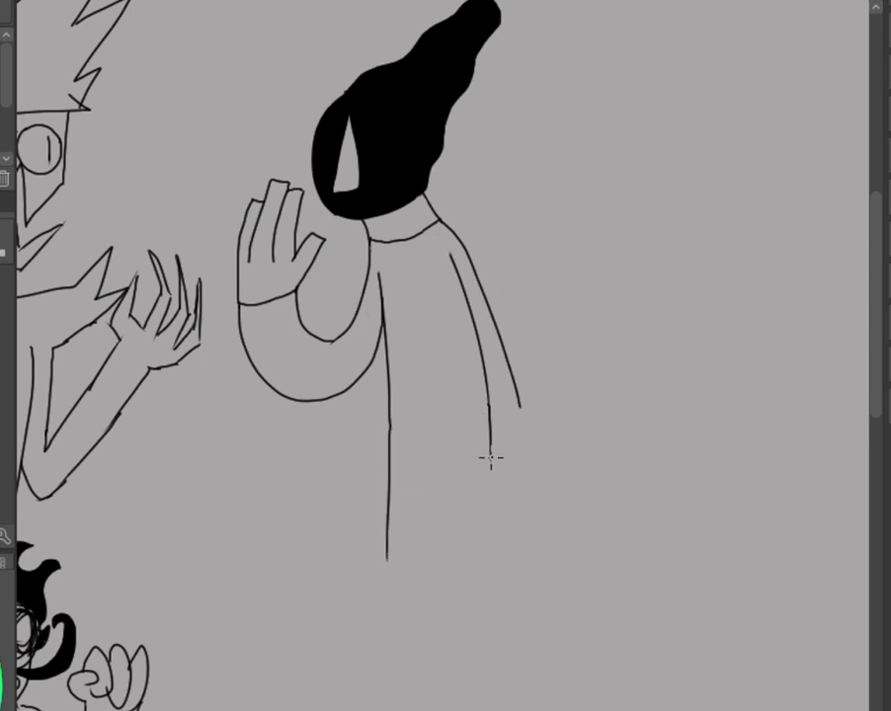
pyautogui.moveTo(491, 457)
pyautogui.mouseDown()
pyautogui.moveTo(487, 560)
pyautogui.moveTo(386, 557)
pyautogui.mouseUp()
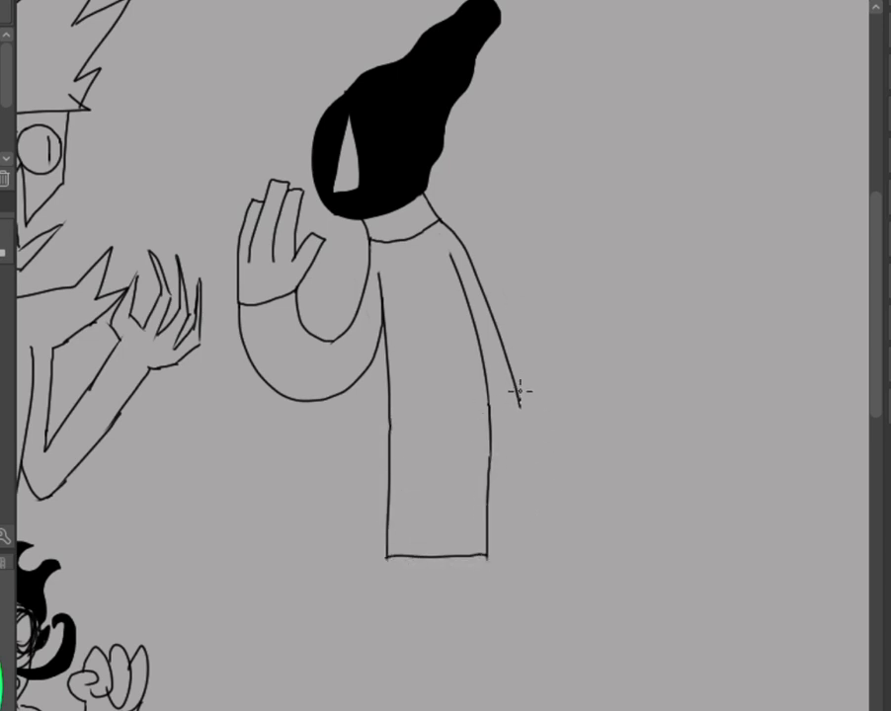
# Continue the flame-headed figure's outer arm edge down to the wrist and draw the outermost finger of the lowered hand.
pyautogui.moveTo(521, 414); pyautogui.dragTo(526, 533)
pyautogui.hotkey('ctrl', 'z')
pyautogui.moveTo(519, 404); pyautogui.dragTo(564, 544)
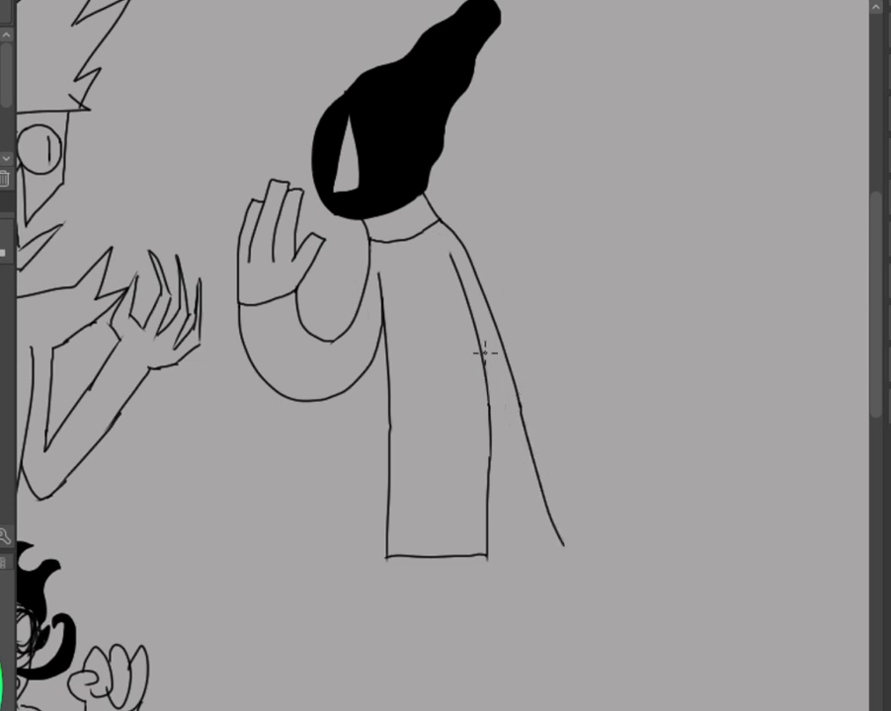
pyautogui.hotkey('ctrl', 'z')
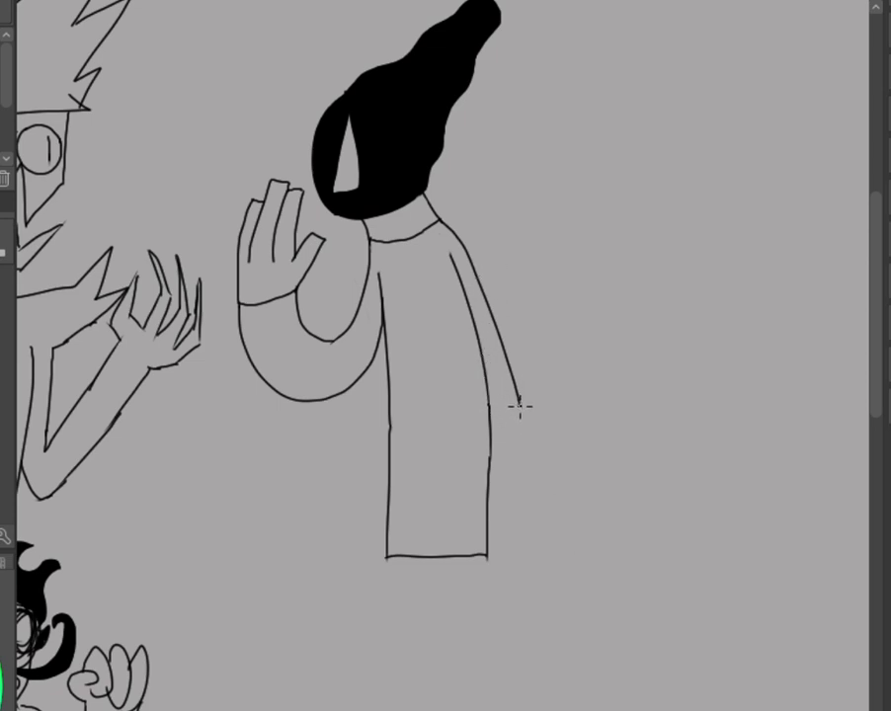
pyautogui.press('ctrl')
pyautogui.moveTo(518, 405)
pyautogui.mouseDown()
pyautogui.moveTo(530, 470)
pyautogui.moveTo(557, 500)
pyautogui.moveTo(546, 497)
pyautogui.moveTo(559, 541)
pyautogui.moveTo(544, 547)
pyautogui.moveTo(530, 486)
pyautogui.mouseUp()
pyautogui.hotkey('ctrl', 'z')
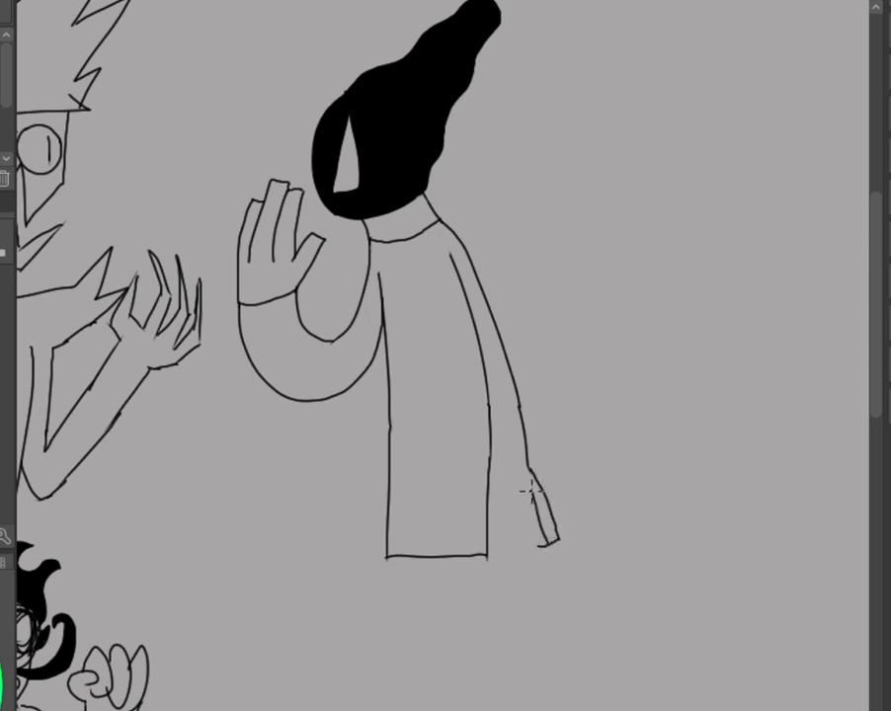
# Draw the remaining fingers of the flame-headed figure's lowered hand and add a curved cuff line across the wrist.
pyautogui.hotkey('ctrl', 'z')
pyautogui.moveTo(543, 545); pyautogui.dragTo(528, 492)
pyautogui.moveTo(525, 540); pyautogui.dragTo(517, 506)
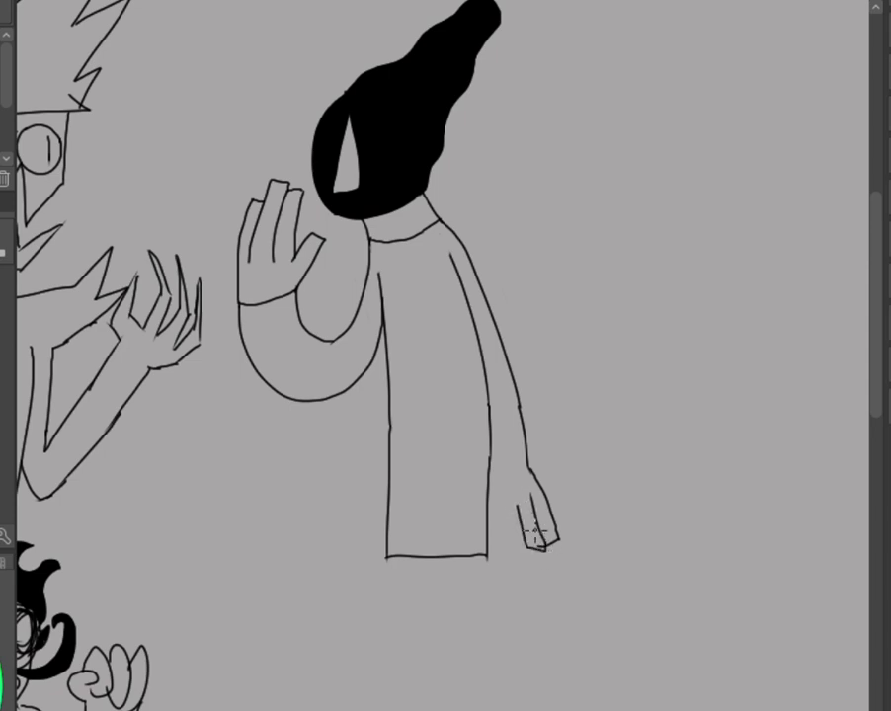
pyautogui.hotkey('ctrl', 'z')
pyautogui.moveTo(526, 551); pyautogui.dragTo(510, 504)
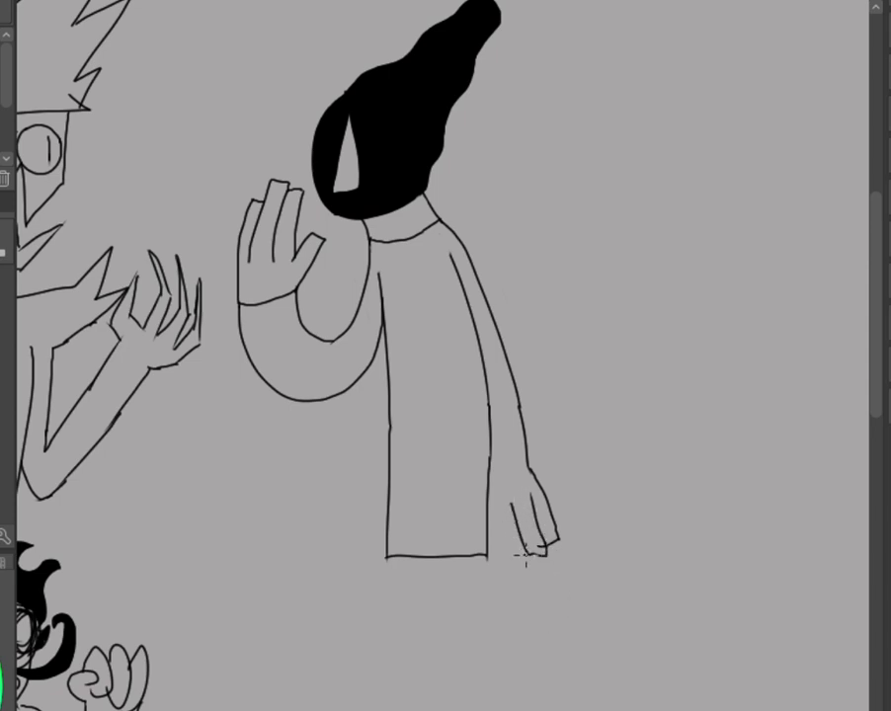
pyautogui.moveTo(511, 552)
pyautogui.mouseDown()
pyautogui.moveTo(500, 505)
pyautogui.moveTo(485, 520)
pyautogui.moveTo(500, 507)
pyautogui.moveTo(491, 546)
pyautogui.mouseUp()
pyautogui.moveTo(531, 467); pyautogui.dragTo(489, 473)
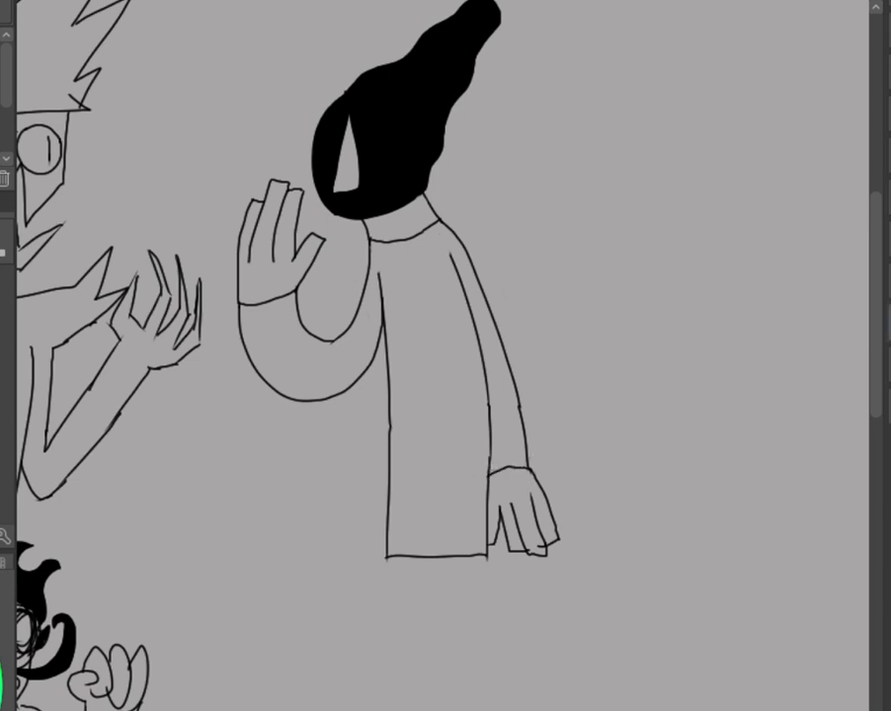
# Try closing the spiky-haired monster's torso with a bottom line and filling its body near-black, and undo the fill.
pyautogui.moveTo(877, 369); pyautogui.dragTo(870, 470)
pyautogui.hscroll(-10, 445, 356)
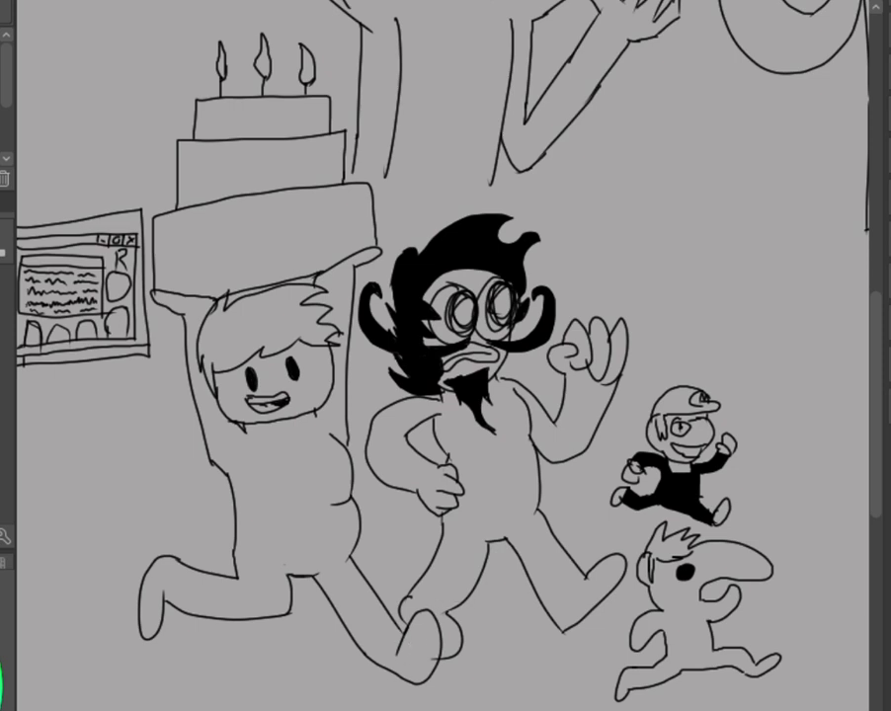
pyautogui.moveTo(875, 365); pyautogui.dragTo(871, 255)
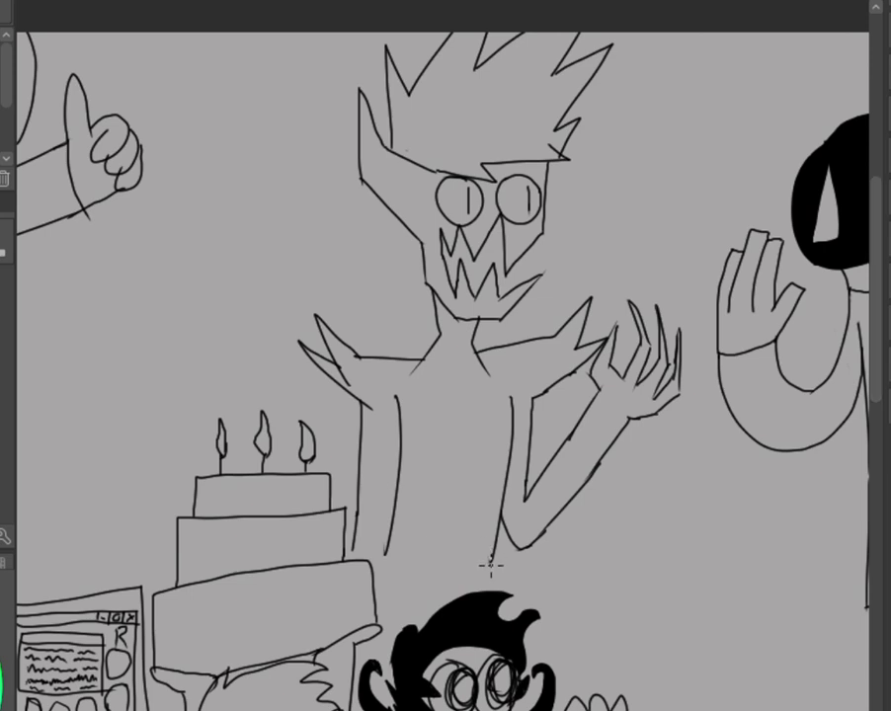
pyautogui.moveTo(491, 564); pyautogui.dragTo(356, 549)
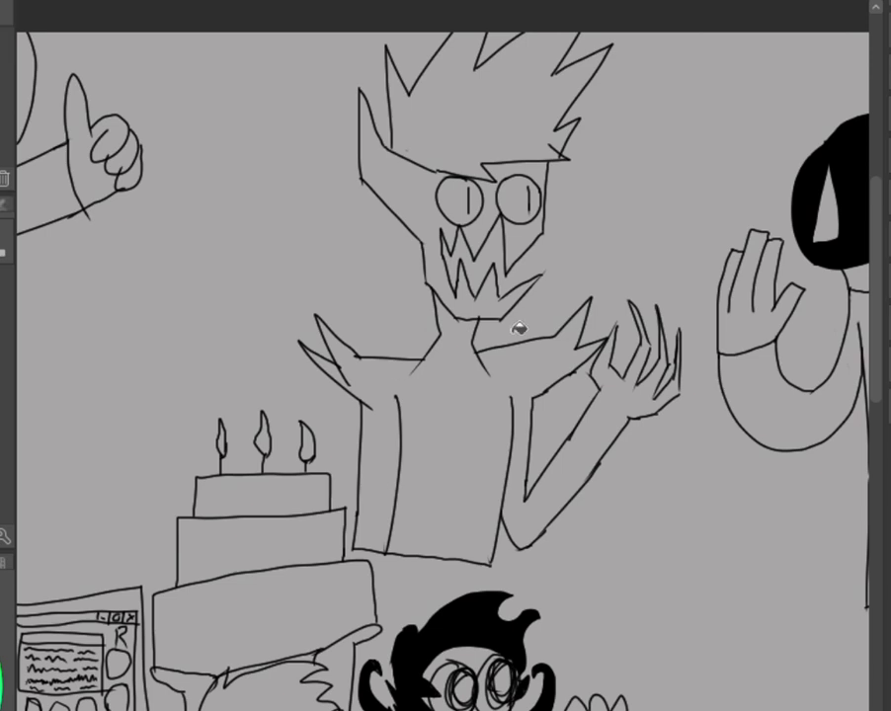
pyautogui.click(466, 403)
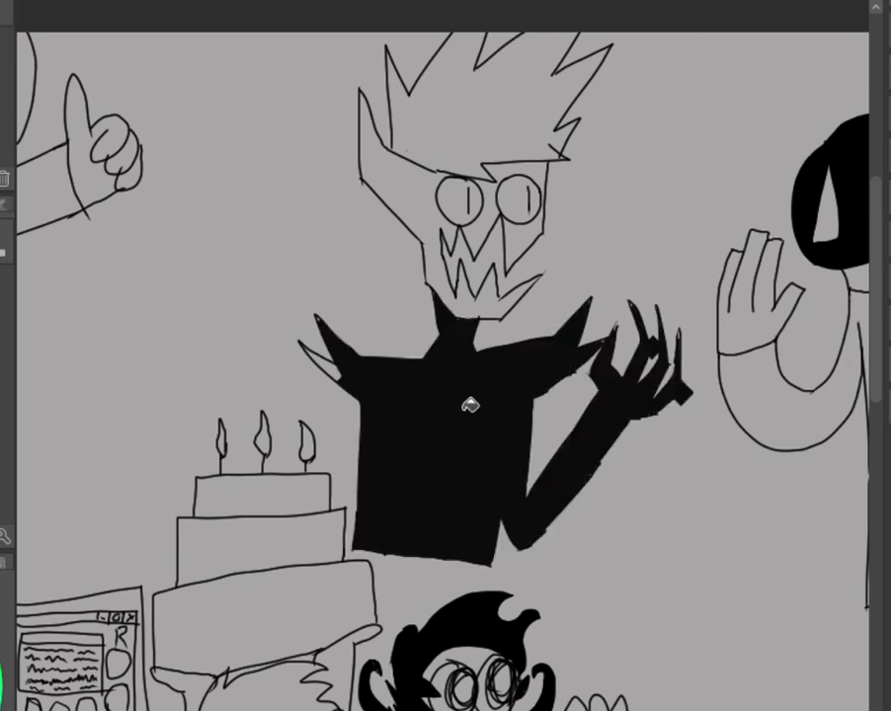
pyautogui.click(436, 312)
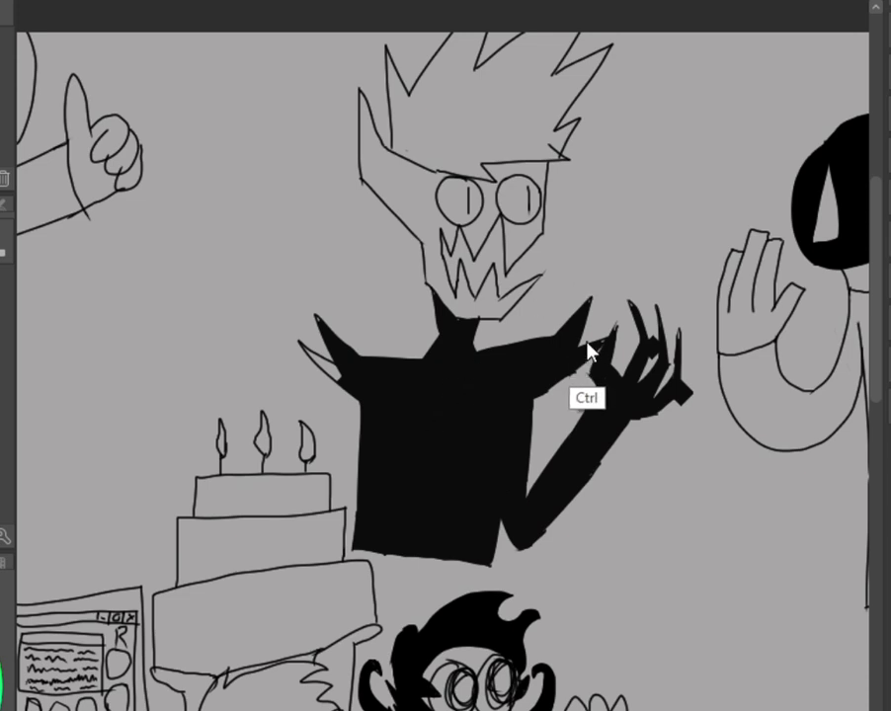
pyautogui.hotkey('ctrl', 'z')
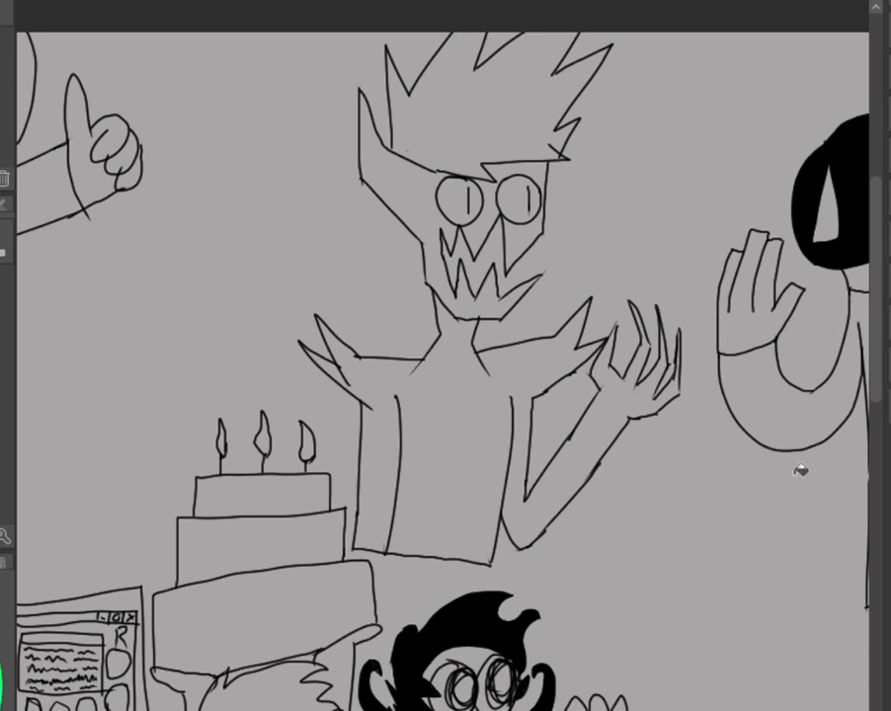
# Try dark grey fills on the spiky-haired monster's body, shoulder spike and face, and undo them along with the torso's bottom line.
pyautogui.click(454, 427)
pyautogui.click(335, 363)
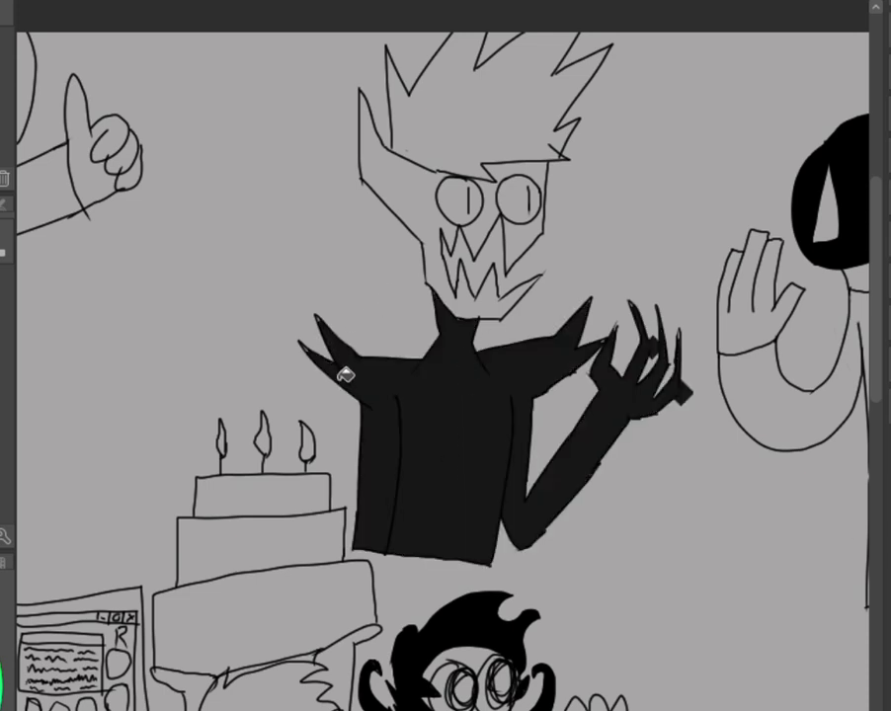
pyautogui.click(485, 267)
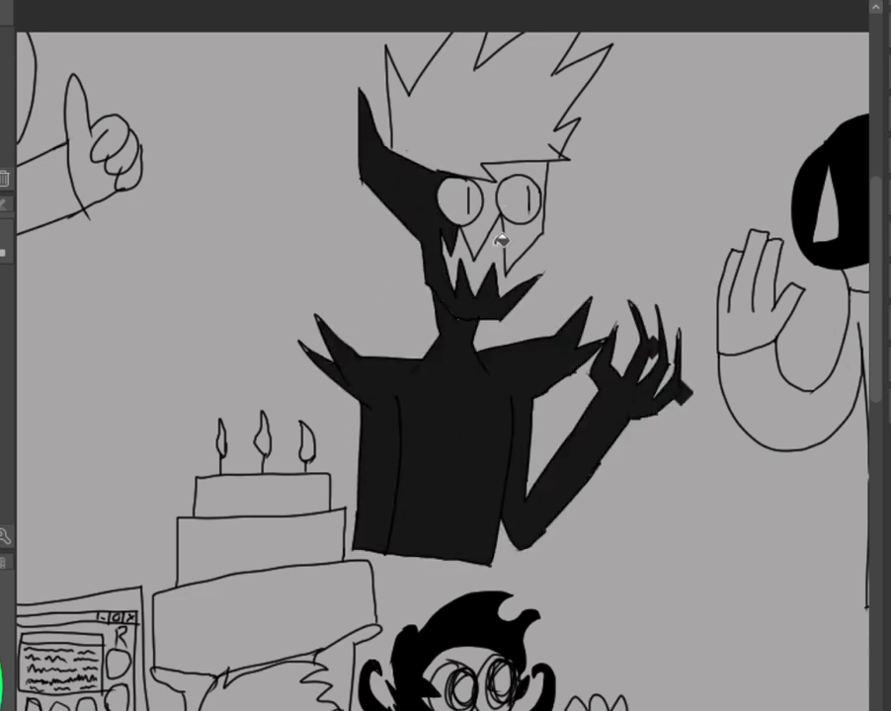
pyautogui.hotkey('ctrl', 'z')
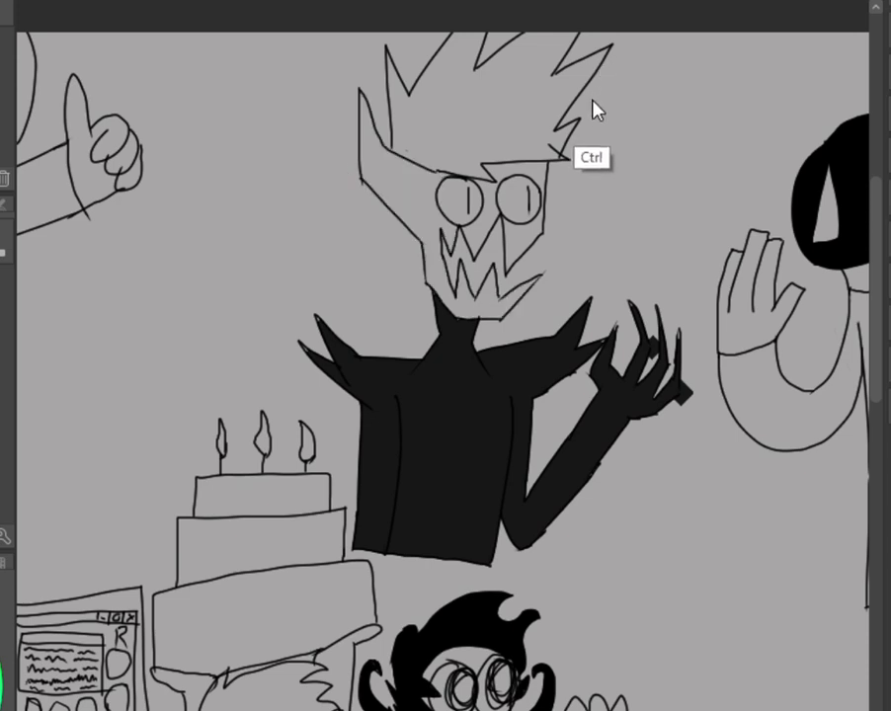
pyautogui.hotkey('ctrl', 'z')
pyautogui.hotkey('ctrl', 'z')
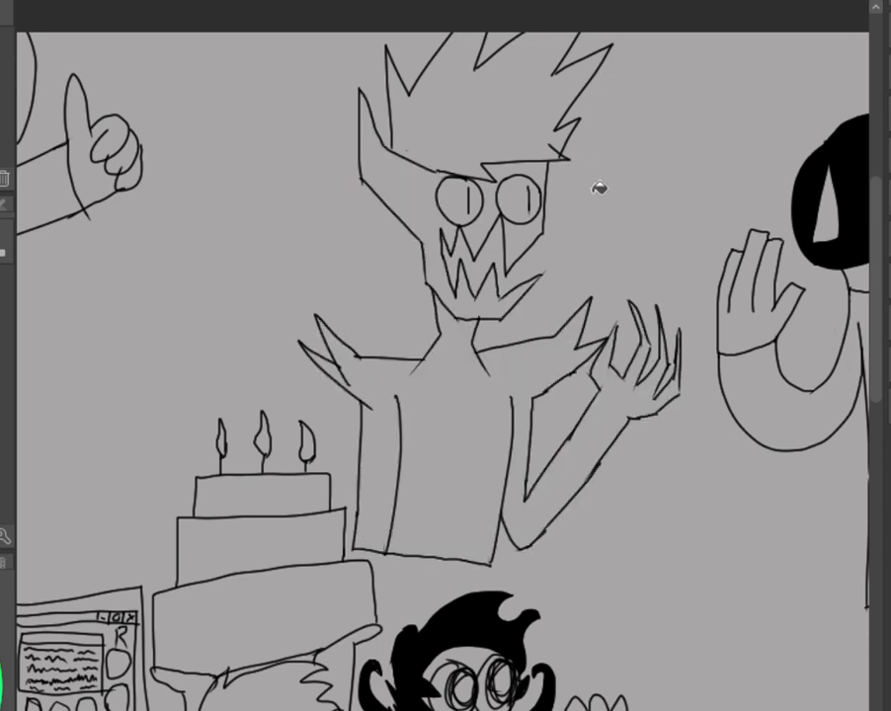
pyautogui.click(606, 430)
pyautogui.hotkey('ctrl', 'z')
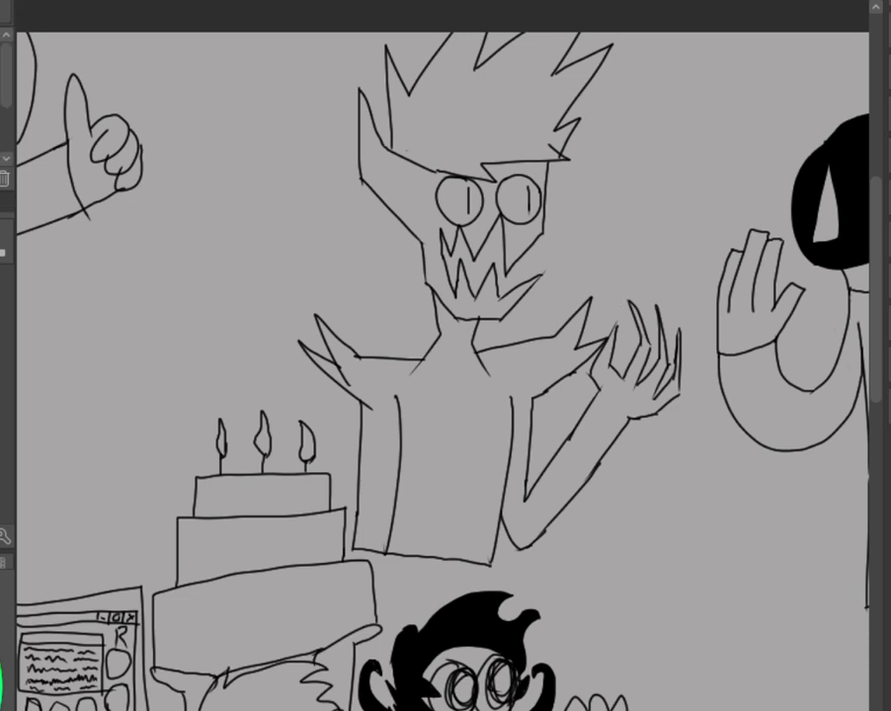
pyautogui.hotkey('ctrl', 'z')
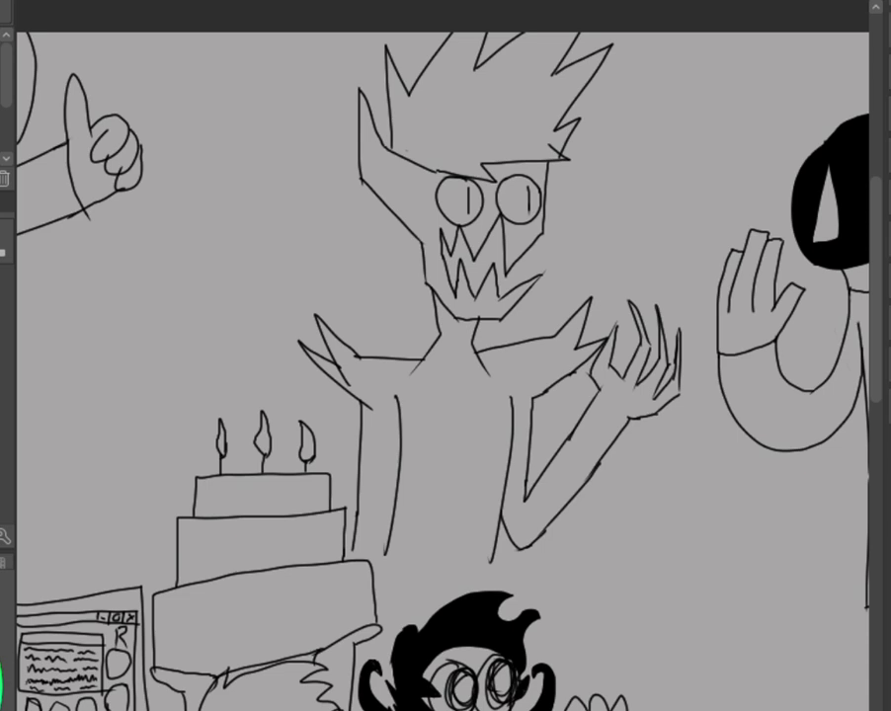
# Draw jagged hair spikes behind the monster's jaw and neck, and handwrite the label "hair" with an arrow pointing to them.
pyautogui.moveTo(378, 201)
pyautogui.mouseDown()
pyautogui.moveTo(363, 269)
pyautogui.moveTo(401, 245)
pyautogui.moveTo(385, 329)
pyautogui.moveTo(430, 287)
pyautogui.mouseUp()
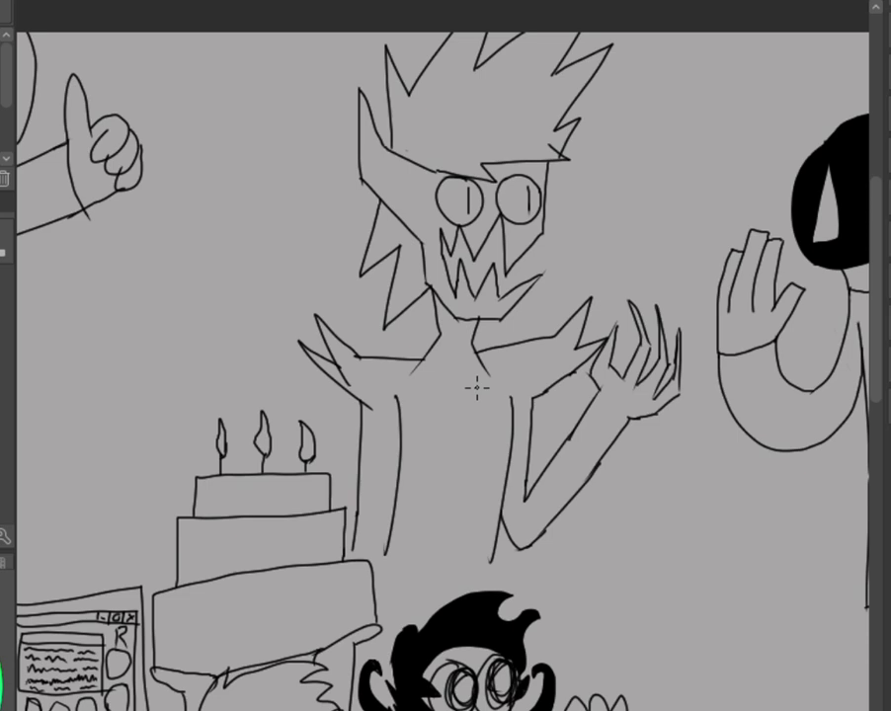
pyautogui.moveTo(145, 212)
pyautogui.mouseDown()
pyautogui.moveTo(150, 245)
pyautogui.moveTo(160, 219)
pyautogui.moveTo(188, 246)
pyautogui.moveTo(221, 239)
pyautogui.moveTo(221, 260)
pyautogui.moveTo(229, 238)
pyautogui.moveTo(237, 258)
pyautogui.moveTo(242, 204)
pyautogui.moveTo(259, 237)
pyautogui.moveTo(288, 203)
pyautogui.moveTo(297, 253)
pyautogui.moveTo(319, 258)
pyautogui.moveTo(353, 252)
pyautogui.mouseUp()
pyautogui.hotkey('ctrl', 'z')
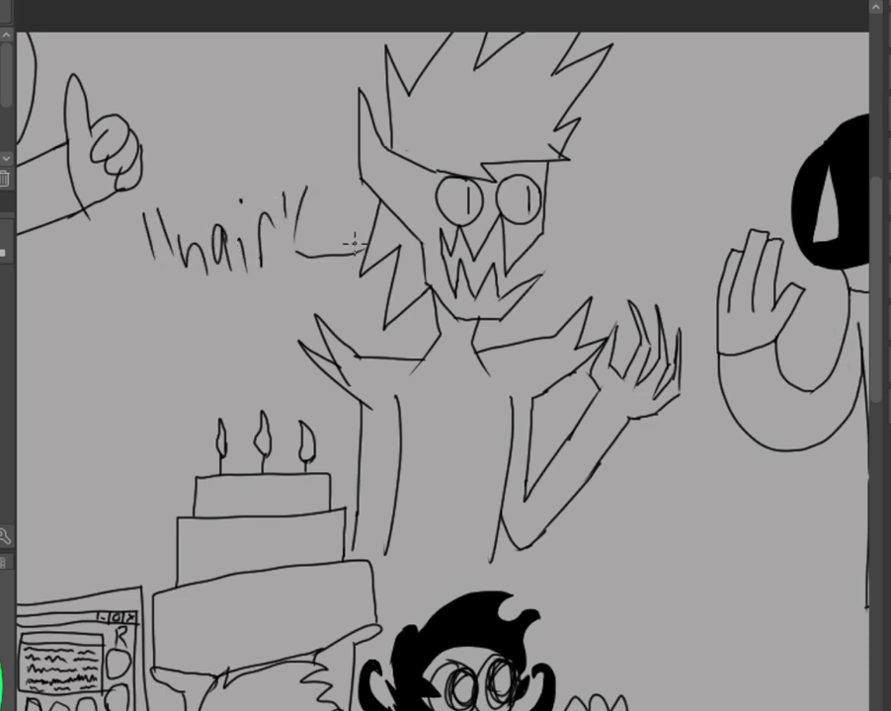
pyautogui.hotkey('ctrl', 'z')
pyautogui.moveTo(286, 270)
pyautogui.mouseDown()
pyautogui.moveTo(345, 253)
pyautogui.moveTo(333, 272)
pyautogui.mouseUp()
# Draw a curved arrow from the "hair" label up to the spikes on top of the monster's head.
pyautogui.moveTo(263, 163)
pyautogui.mouseDown()
pyautogui.moveTo(276, 121)
pyautogui.moveTo(346, 76)
pyautogui.mouseUp()
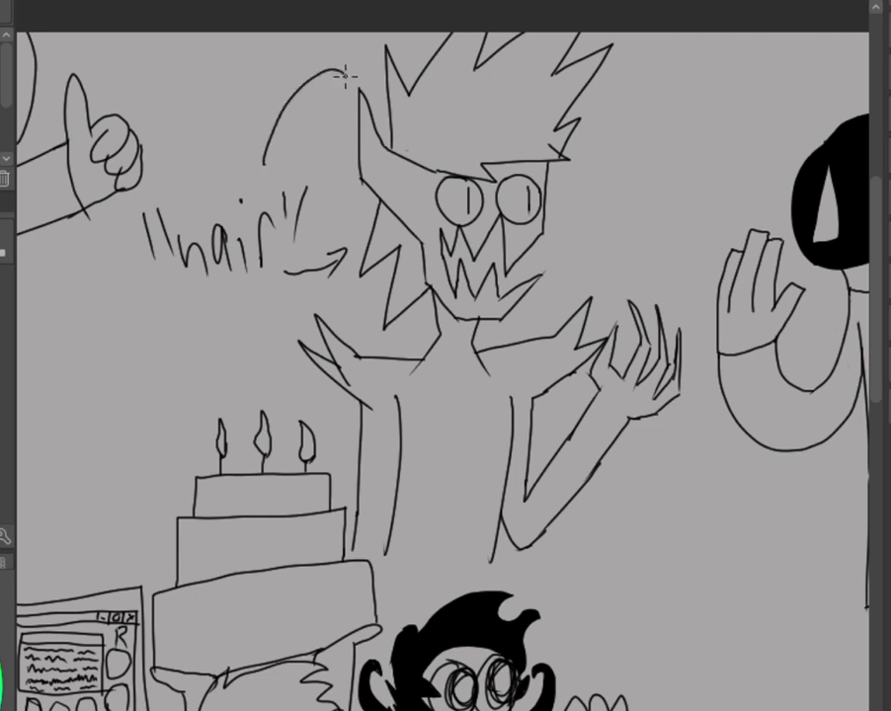
pyautogui.hotkey('ctrl', 'z')
pyautogui.moveTo(255, 173)
pyautogui.mouseDown()
pyautogui.moveTo(301, 80)
pyautogui.moveTo(356, 39)
pyautogui.moveTo(373, 47)
pyautogui.mouseUp()
pyautogui.moveTo(373, 47); pyautogui.dragTo(363, 55)
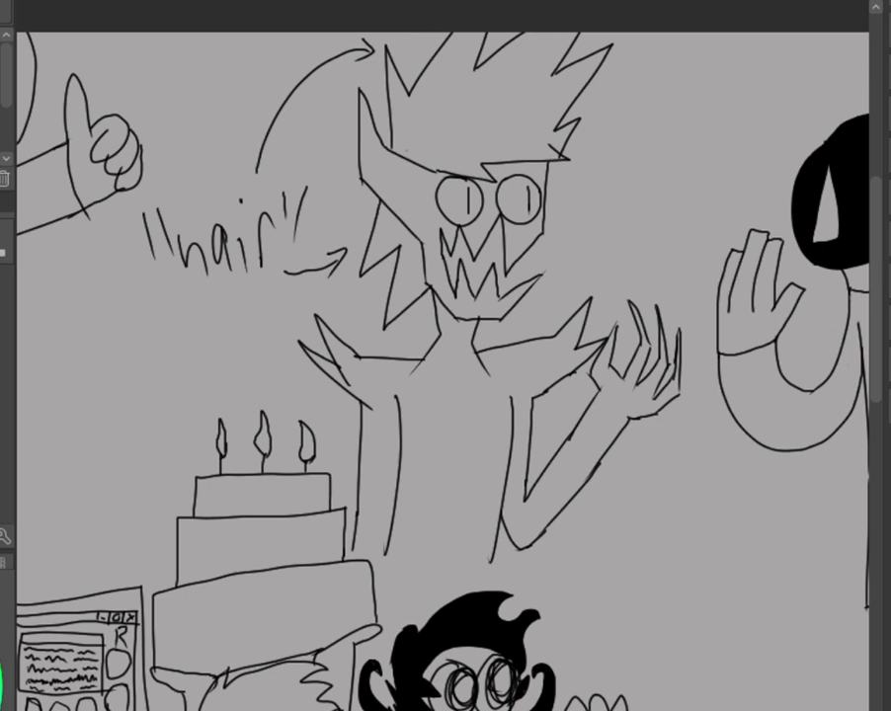
# Fill the flame-headed figure's robe and sleeves with black, leaving the collar and hands unfilled.
pyautogui.hscroll(5, 445, 365)
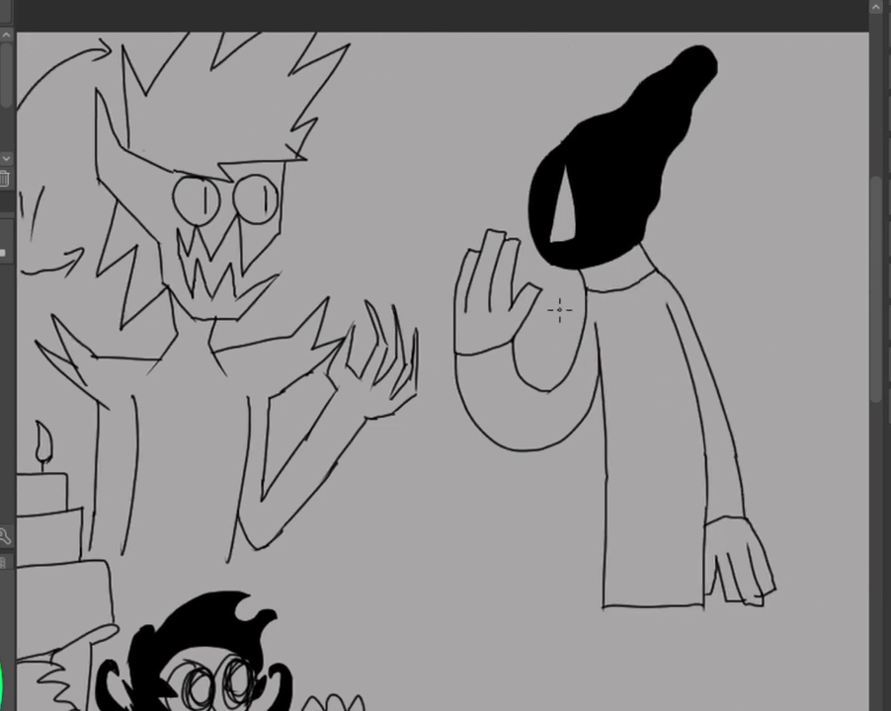
pyautogui.click(632, 371)
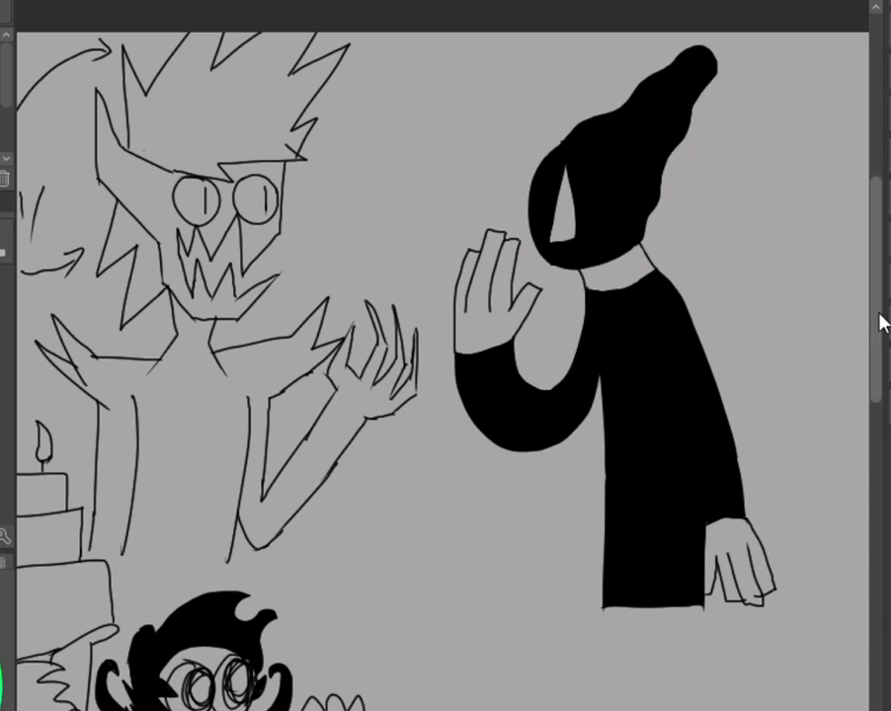
pyautogui.moveTo(882, 318); pyautogui.dragTo(859, 504)
pyautogui.hscroll(-5, 860, 503)
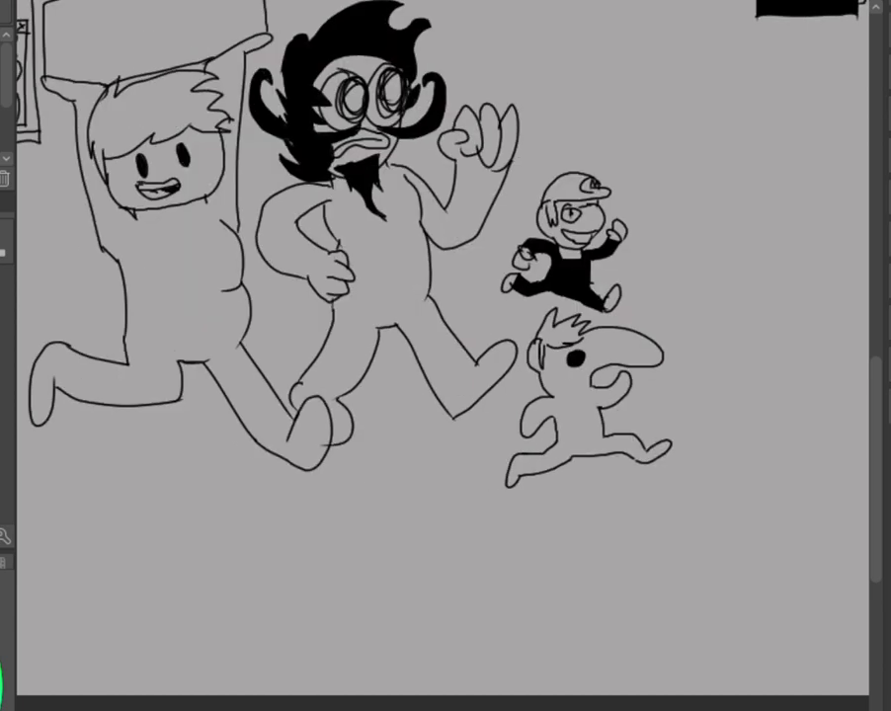
pyautogui.moveTo(877, 452); pyautogui.dragTo(877, 242)
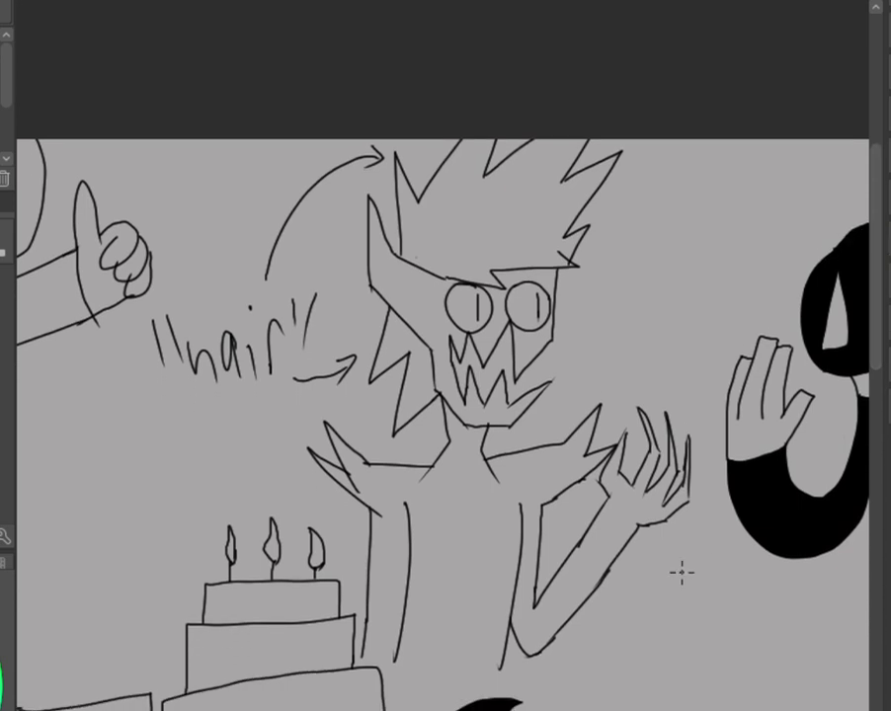
pyautogui.hscroll(6, 676, 570)
pyautogui.hscroll(-2, 740, 537)
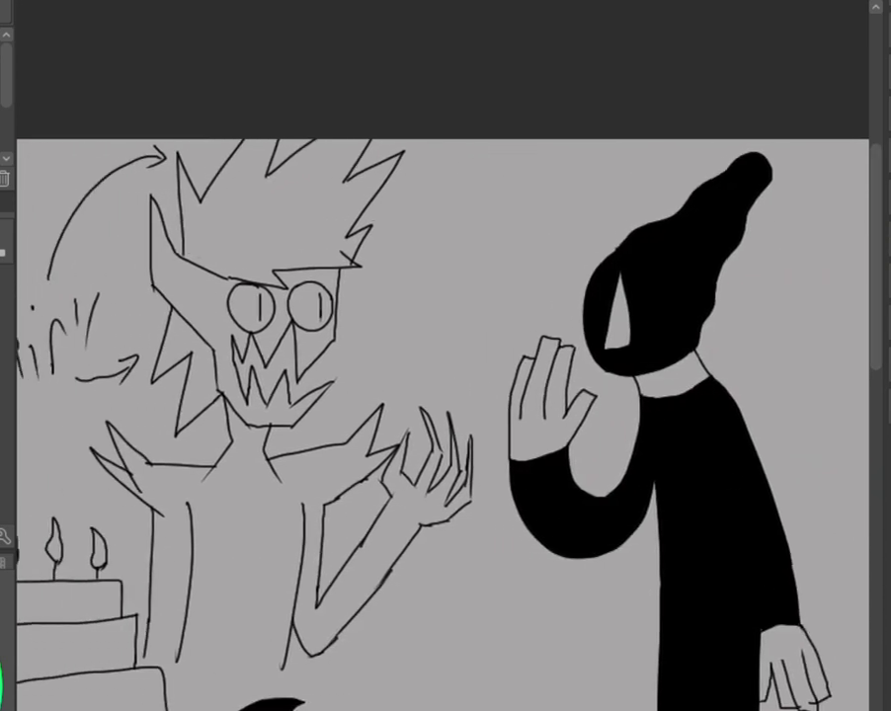
# Try an S-shaped curve in the empty space behind the black-robed figure, and undo it.
pyautogui.hscroll(6, 740, 537)
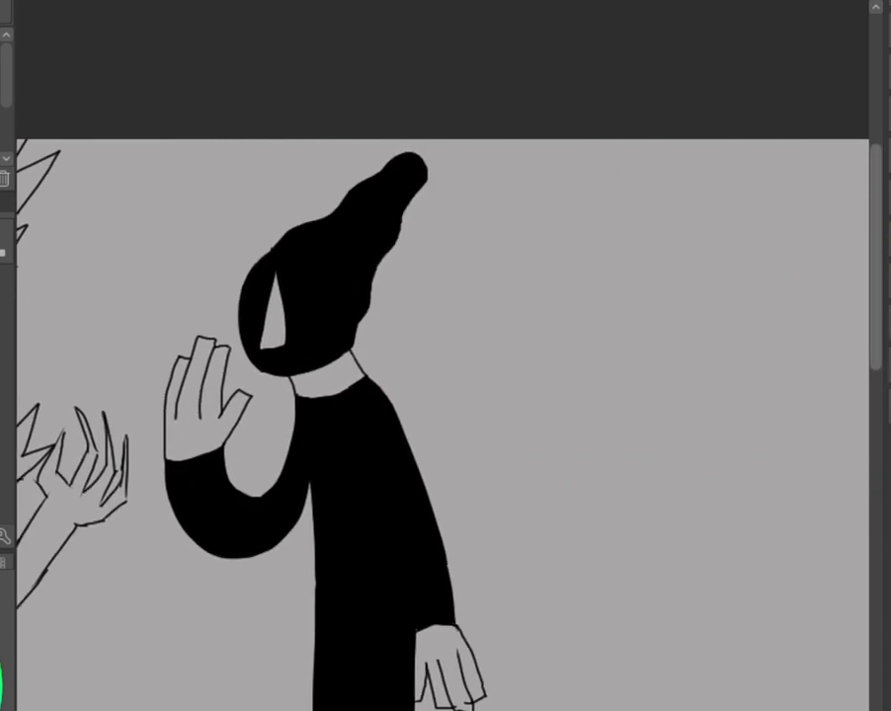
pyautogui.hscroll(3, 882, 357)
pyautogui.hscroll(1, 445, 425)
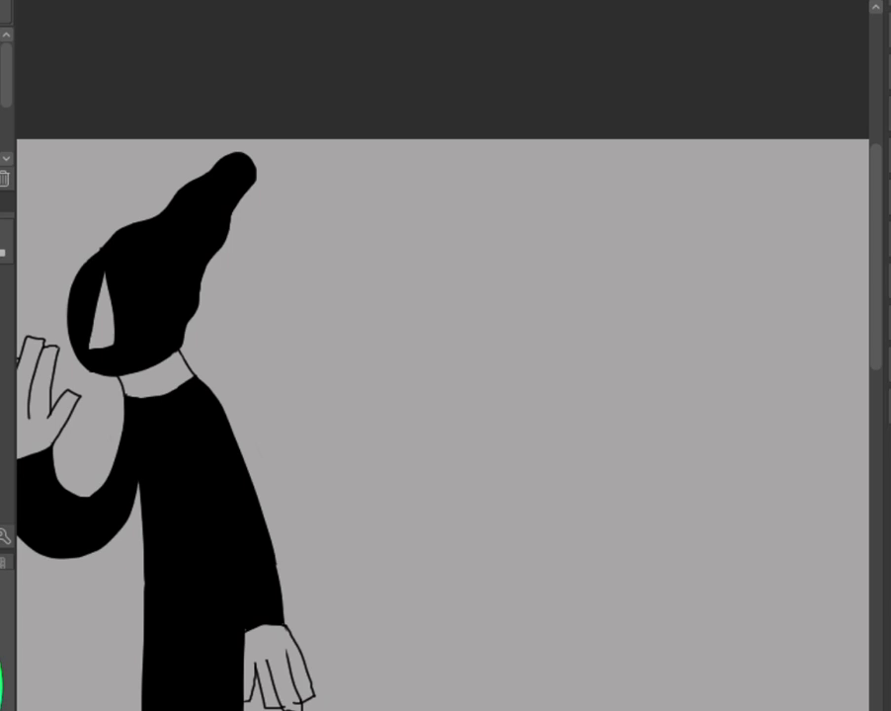
pyautogui.hscroll(3, 443, 424)
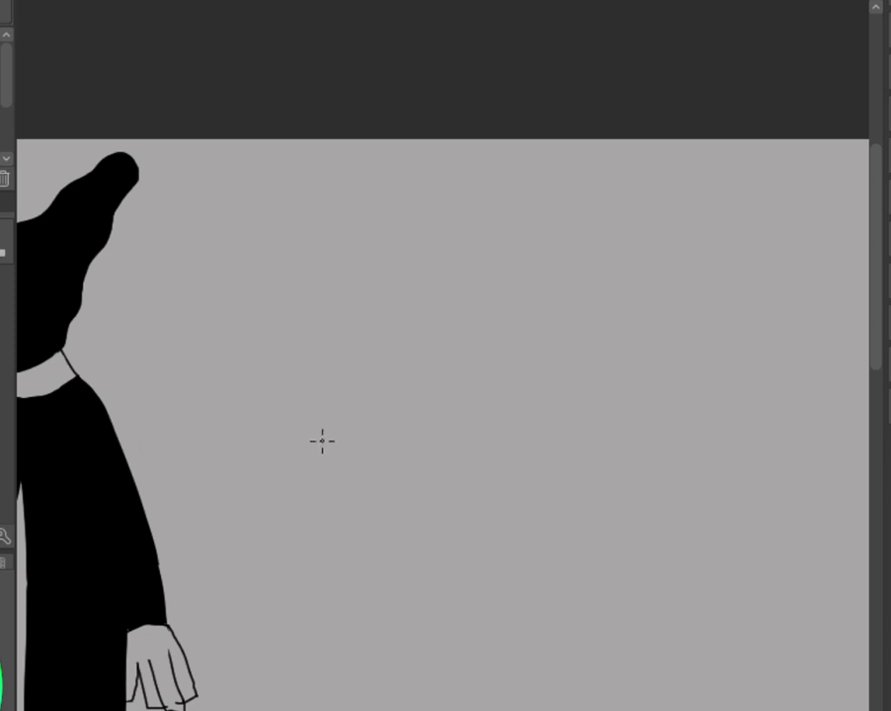
pyautogui.moveTo(355, 428)
pyautogui.mouseDown()
pyautogui.moveTo(355, 595)
pyautogui.moveTo(268, 581)
pyautogui.mouseUp()
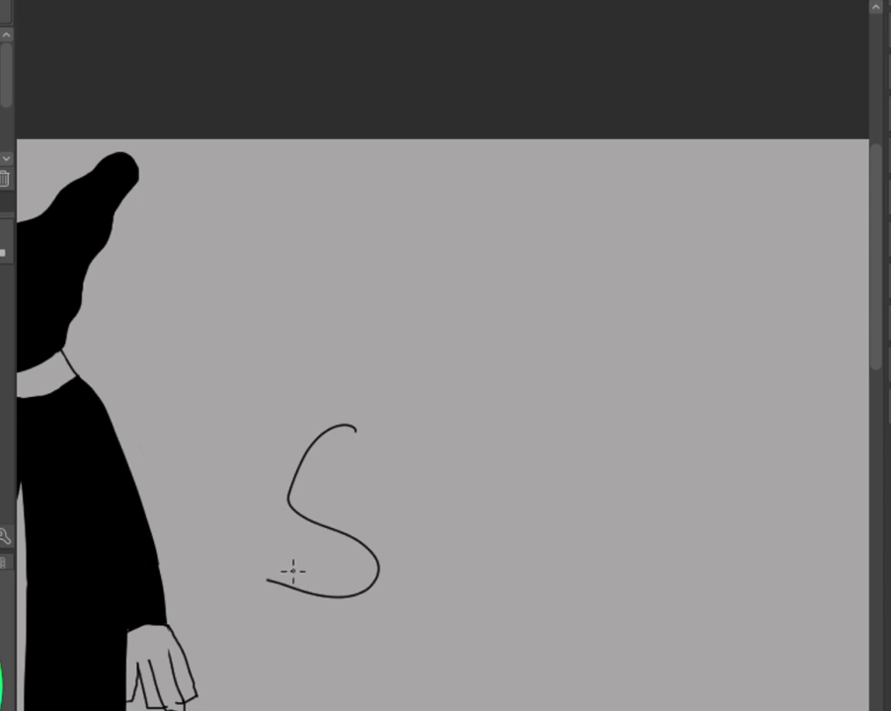
pyautogui.hotkey('ctrl', 'z')
pyautogui.moveTo(340, 422)
pyautogui.mouseDown()
pyautogui.moveTo(310, 431)
pyautogui.moveTo(346, 534)
pyautogui.moveTo(294, 579)
pyautogui.moveTo(380, 537)
pyautogui.moveTo(307, 427)
pyautogui.mouseUp()
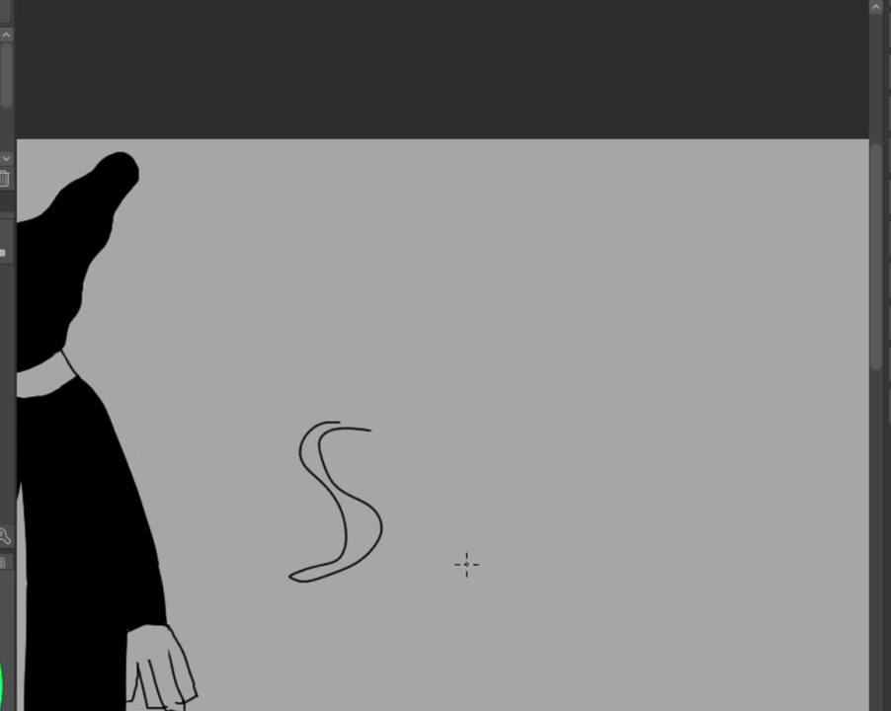
pyautogui.hotkey('ctrl', 'z')
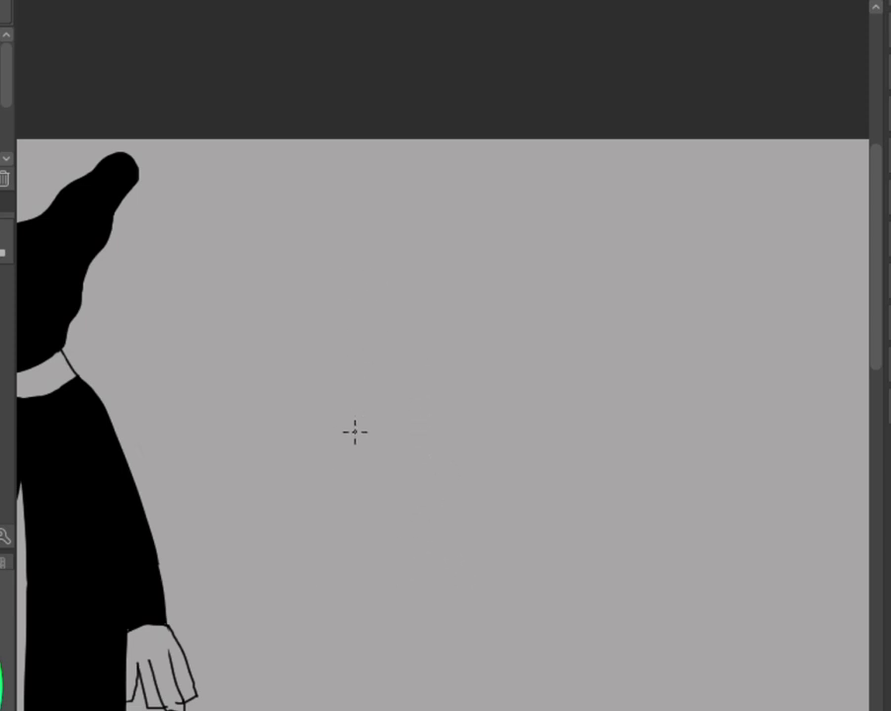
# Draw a small rounded face outline with a curved hairline in the empty space behind the robed figure.
pyautogui.moveTo(303, 396)
pyautogui.mouseDown()
pyautogui.moveTo(313, 440)
pyautogui.moveTo(384, 450)
pyautogui.moveTo(398, 396)
pyautogui.mouseUp()
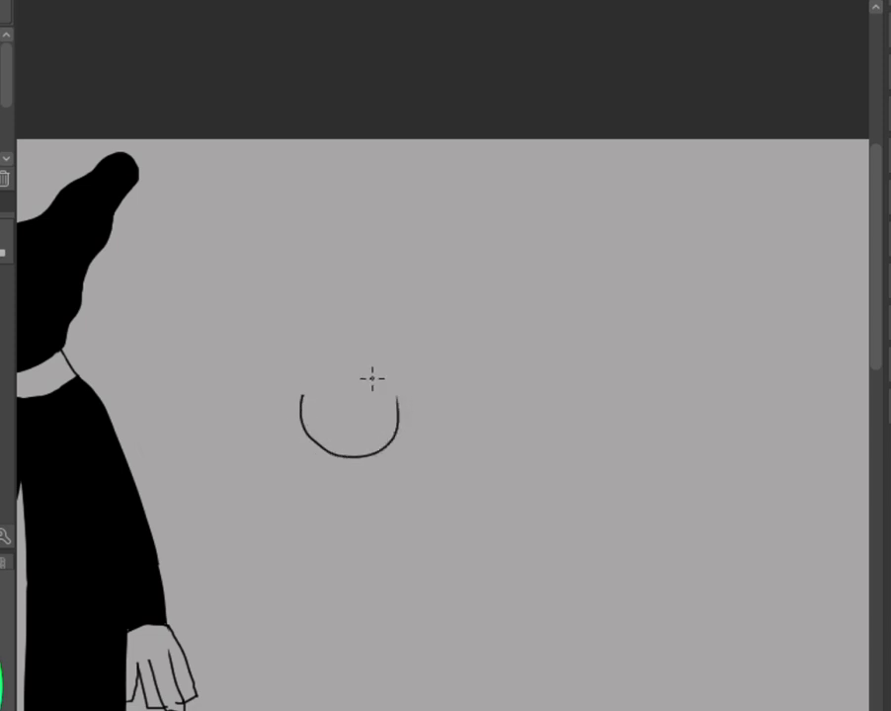
pyautogui.hotkey('ctrl', 'z')
pyautogui.moveTo(310, 397)
pyautogui.mouseDown()
pyautogui.moveTo(322, 454)
pyautogui.moveTo(384, 400)
pyautogui.mouseUp()
pyautogui.hotkey('ctrl', 'z')
pyautogui.moveTo(316, 393)
pyautogui.mouseDown()
pyautogui.moveTo(318, 438)
pyautogui.moveTo(371, 470)
pyautogui.moveTo(405, 381)
pyautogui.mouseUp()
pyautogui.moveTo(317, 395)
pyautogui.mouseDown()
pyautogui.moveTo(343, 413)
pyautogui.moveTo(406, 380)
pyautogui.mouseUp()
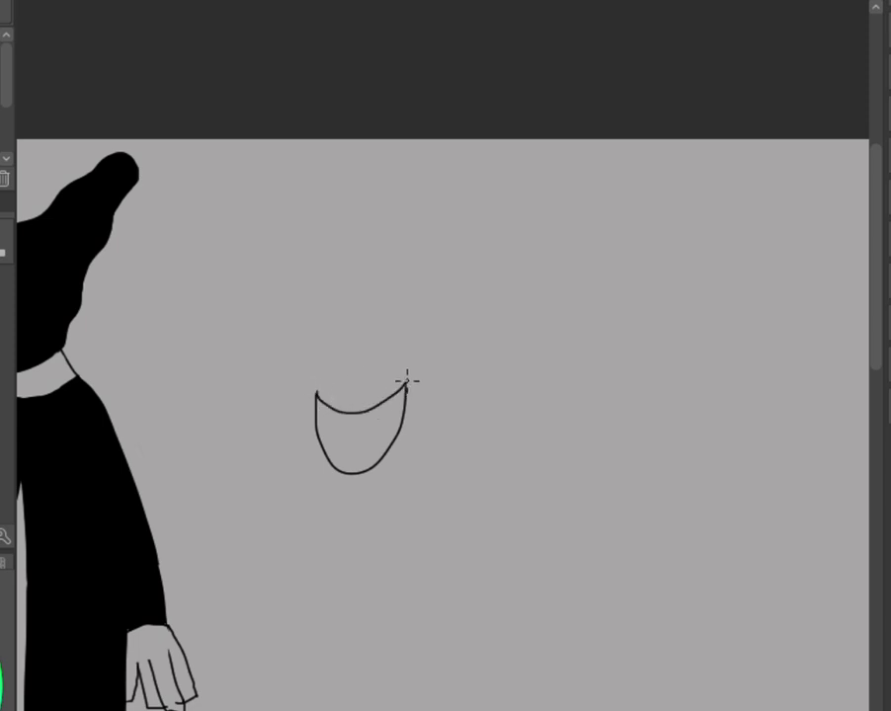
# Draw long hair around the face, with a rounded crown parted on one side and jagged locks hanging past the chin.
pyautogui.moveTo(382, 333)
pyautogui.mouseDown()
pyautogui.moveTo(399, 333)
pyautogui.moveTo(438, 406)
pyautogui.moveTo(423, 394)
pyautogui.mouseUp()
pyautogui.moveTo(384, 330)
pyautogui.mouseDown()
pyautogui.moveTo(296, 340)
pyautogui.moveTo(288, 387)
pyautogui.mouseUp()
pyautogui.hotkey('ctrl', 'z')
pyautogui.moveTo(384, 336)
pyautogui.mouseDown()
pyautogui.moveTo(353, 320)
pyautogui.moveTo(292, 377)
pyautogui.moveTo(299, 524)
pyautogui.mouseUp()
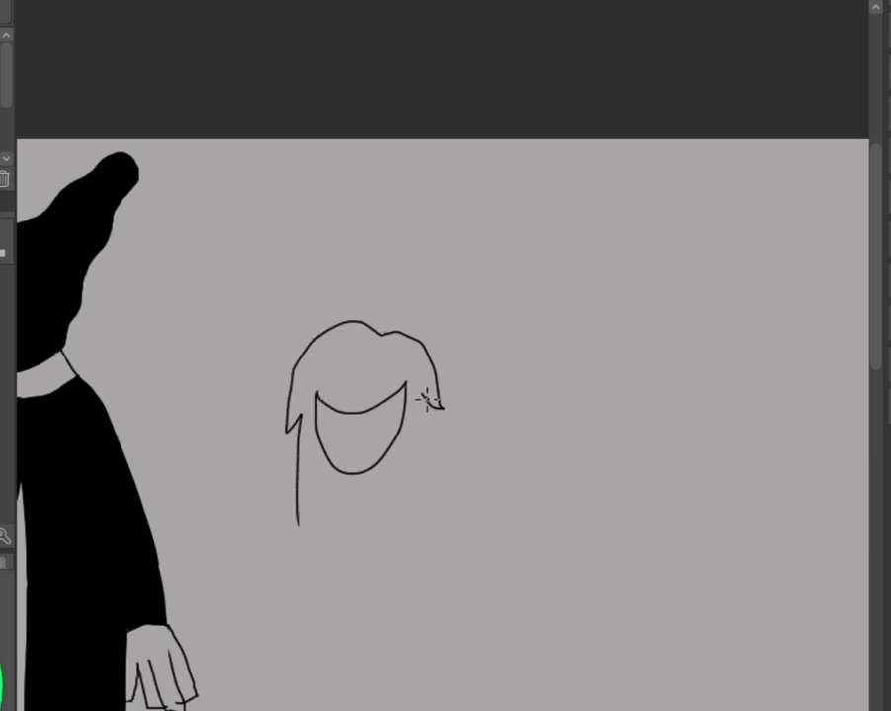
pyautogui.moveTo(424, 400)
pyautogui.mouseDown()
pyautogui.moveTo(425, 460)
pyautogui.moveTo(412, 438)
pyautogui.moveTo(397, 533)
pyautogui.mouseUp()
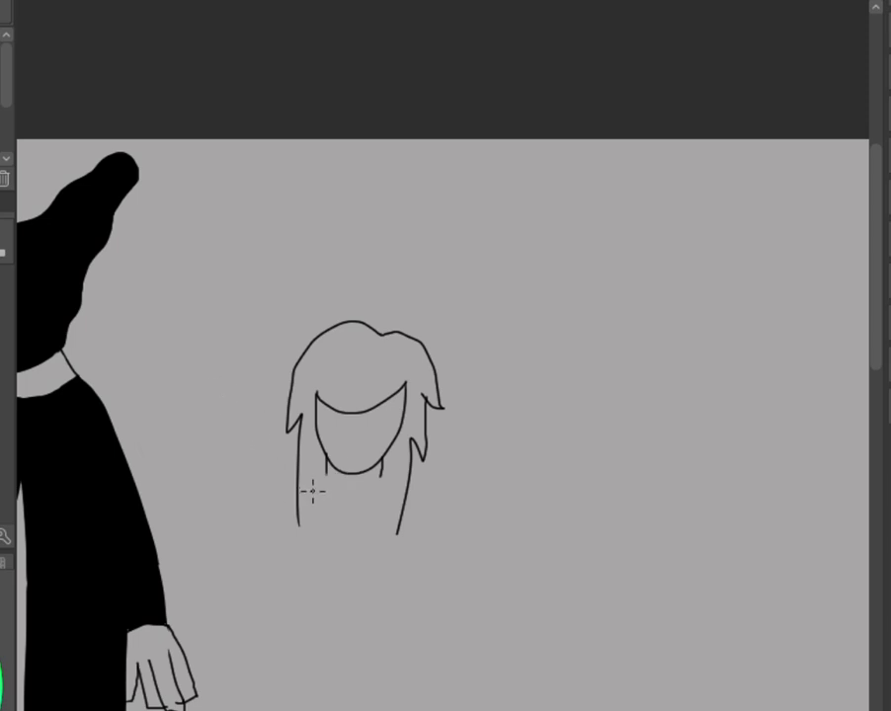
# Draw the long-haired character's slim torso narrowing at the waist, and the extended front leg.
pyautogui.moveTo(314, 492)
pyautogui.mouseDown()
pyautogui.moveTo(318, 542)
pyautogui.moveTo(301, 599)
pyautogui.mouseUp()
pyautogui.moveTo(388, 484)
pyautogui.mouseDown()
pyautogui.moveTo(392, 512)
pyautogui.moveTo(377, 606)
pyautogui.mouseUp()
pyautogui.press('ctrl')
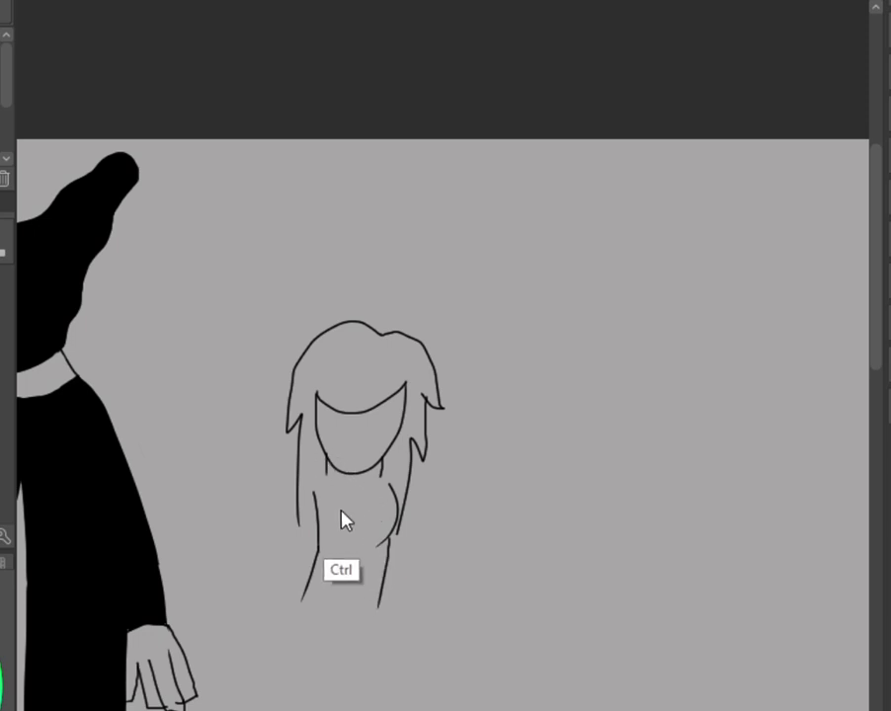
pyautogui.hotkey('ctrl', 'z')
pyautogui.moveTo(386, 545)
pyautogui.mouseDown()
pyautogui.moveTo(382, 581)
pyautogui.moveTo(407, 690)
pyautogui.mouseUp()
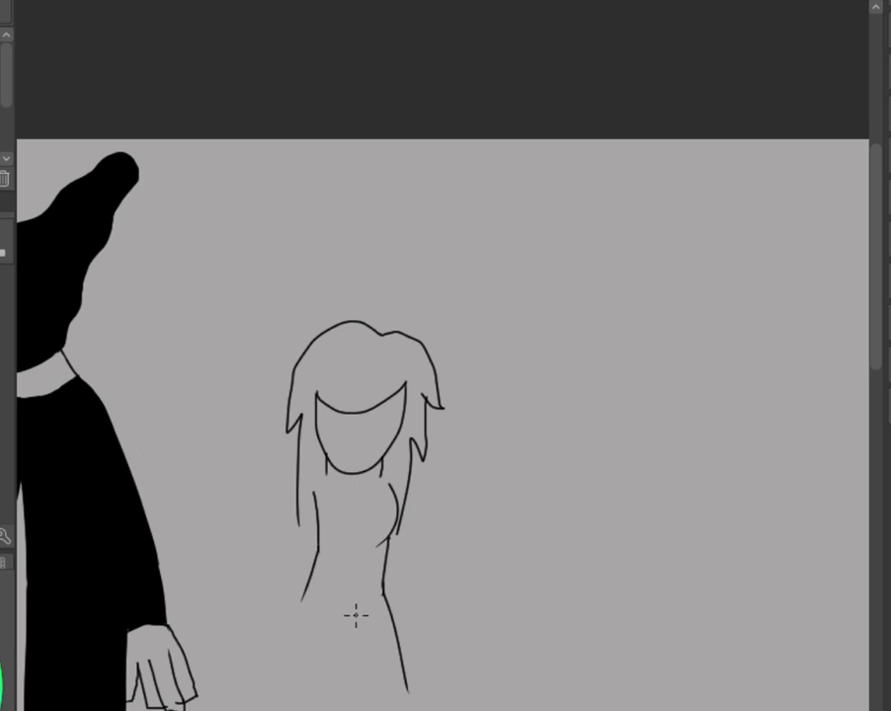
pyautogui.moveTo(356, 614)
pyautogui.mouseDown()
pyautogui.moveTo(364, 691)
pyautogui.moveTo(374, 704)
pyautogui.mouseUp()
# Draw the character's back leg bent at the knee with the shin kicked up toward the robed figure.
pyautogui.moveTo(876, 339); pyautogui.dragTo(875, 373)
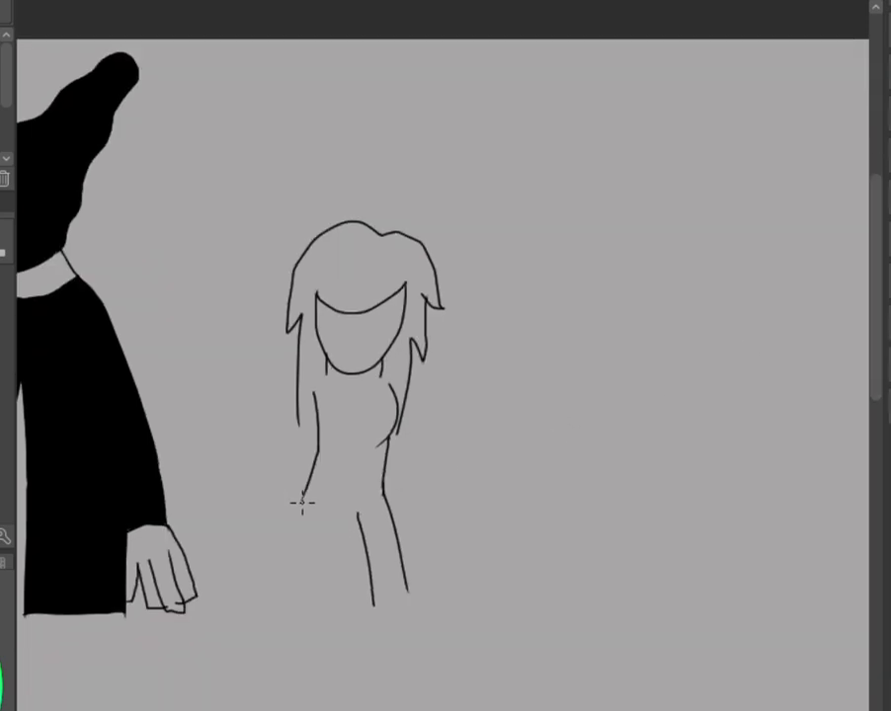
pyautogui.moveTo(302, 504); pyautogui.dragTo(233, 613)
pyautogui.hotkey('ctrl', 'z')
pyautogui.moveTo(301, 498)
pyautogui.mouseDown()
pyautogui.moveTo(280, 544)
pyautogui.moveTo(282, 561)
pyautogui.moveTo(235, 527)
pyautogui.mouseUp()
pyautogui.hotkey('ctrl', 'z')
pyautogui.hotkey('ctrl', 'z')
pyautogui.moveTo(304, 498)
pyautogui.mouseDown()
pyautogui.moveTo(269, 556)
pyautogui.moveTo(235, 499)
pyautogui.mouseUp()
pyautogui.moveTo(336, 517); pyautogui.dragTo(272, 600)
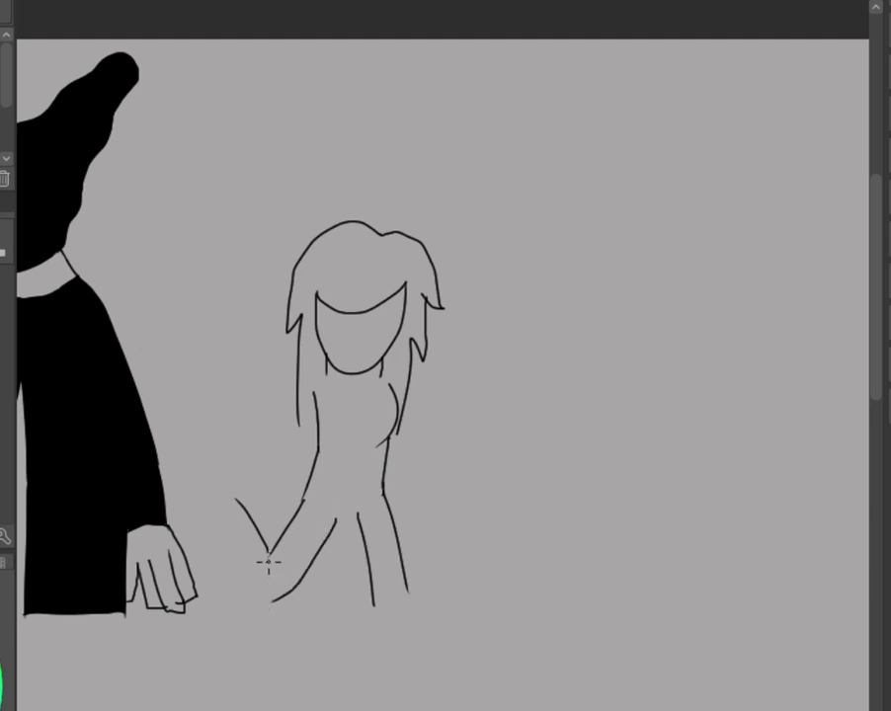
pyautogui.moveTo(211, 517)
pyautogui.mouseDown()
pyautogui.moveTo(244, 585)
pyautogui.moveTo(272, 599)
pyautogui.mouseUp()
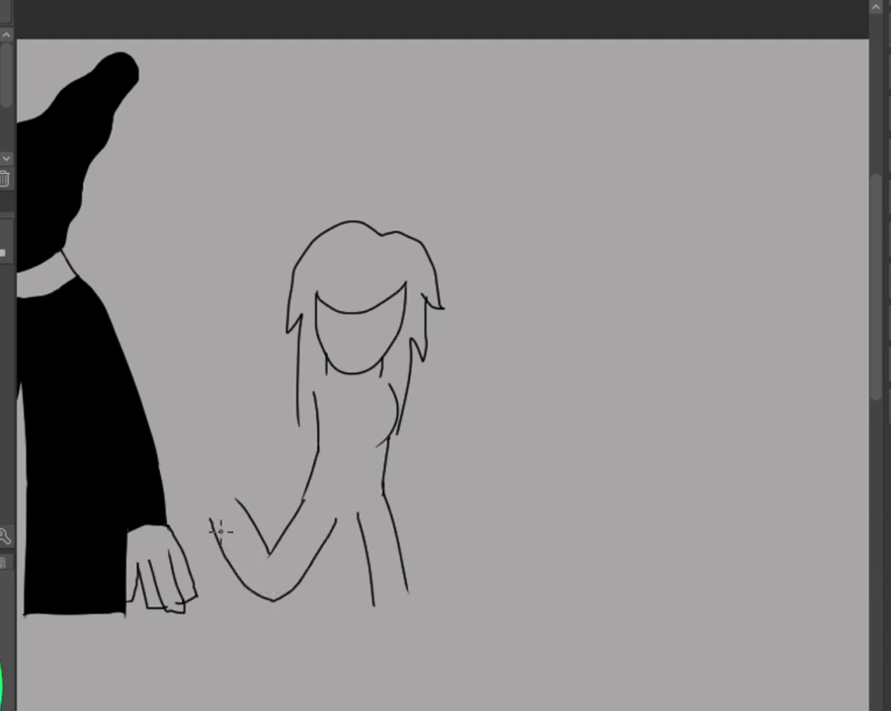
pyautogui.hotkey('ctrl', 'z')
pyautogui.moveTo(211, 520); pyautogui.dragTo(257, 591)
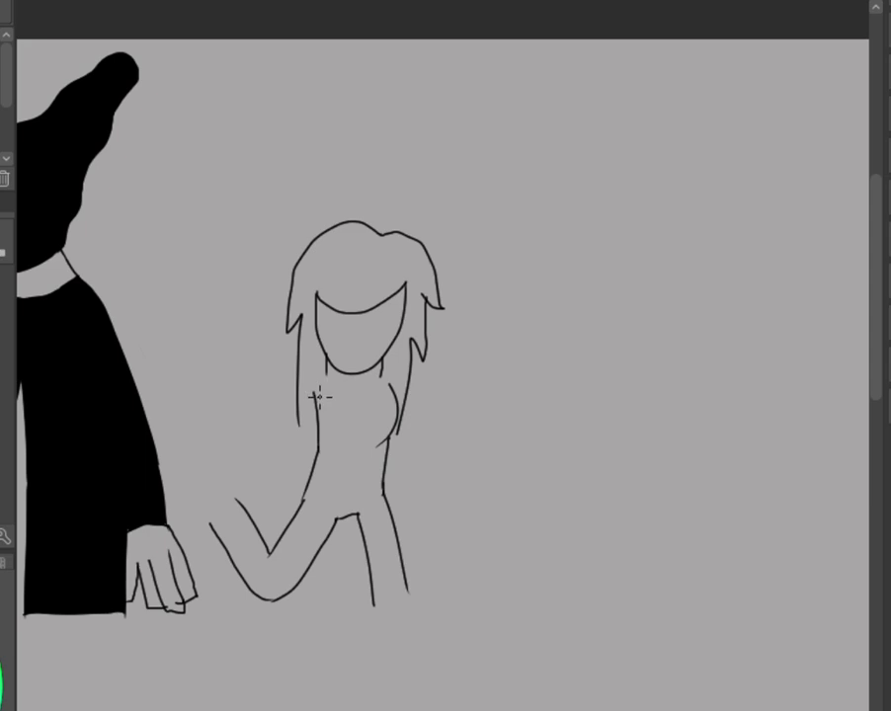
# Draw the arm nearest the robed figure, bent at the elbow with the hand hanging down, and add jagged hair tips beneath it.
pyautogui.moveTo(317, 405); pyautogui.dragTo(293, 455)
pyautogui.moveTo(316, 370); pyautogui.dragTo(268, 440)
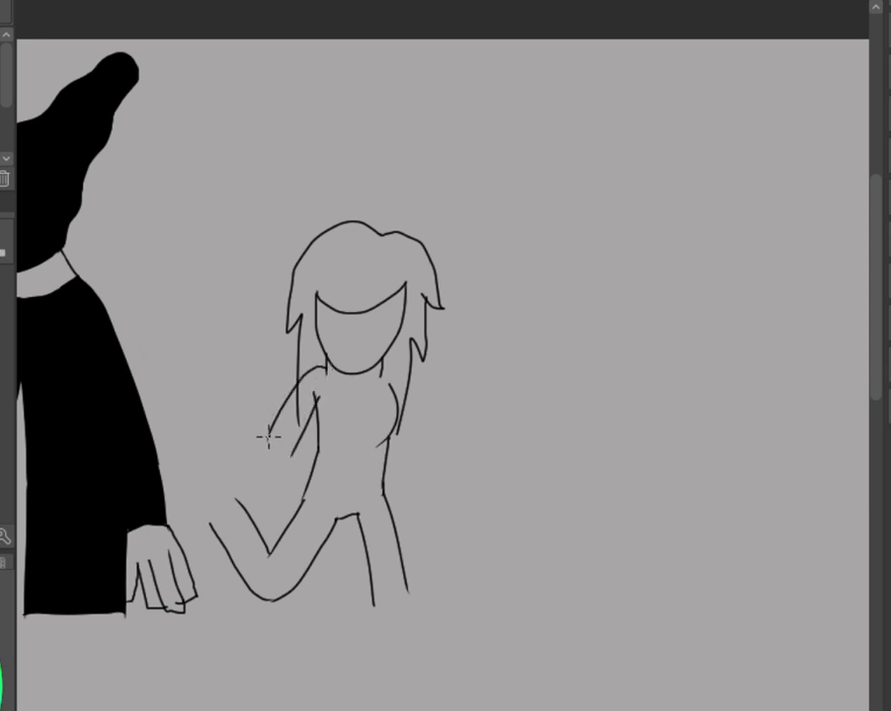
pyautogui.hotkey('ctrl', 'z')
pyautogui.hotkey('ctrl', 'z')
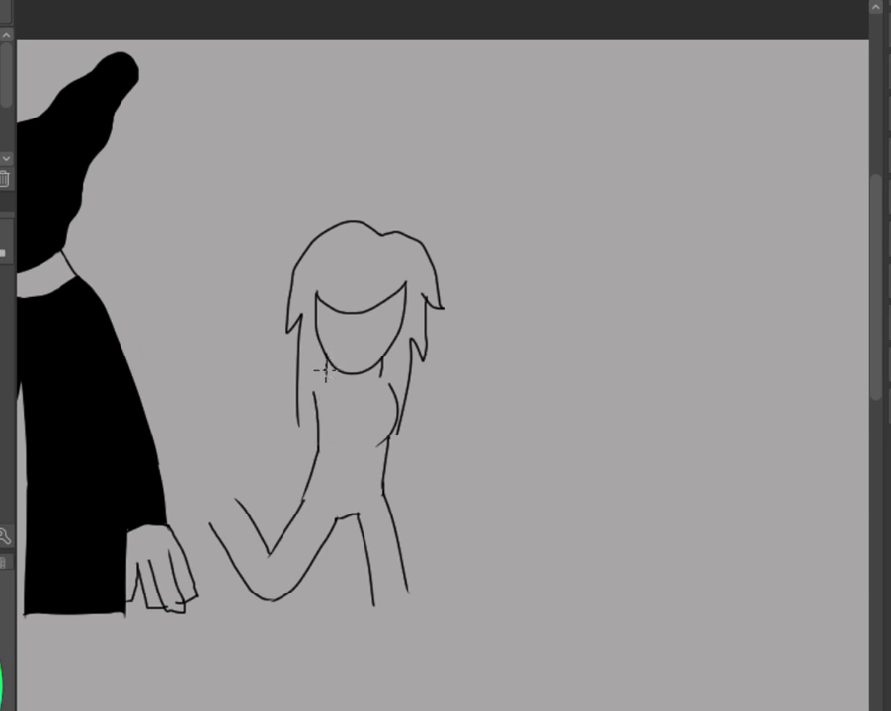
pyautogui.moveTo(325, 371)
pyautogui.mouseDown()
pyautogui.moveTo(253, 351)
pyautogui.moveTo(215, 444)
pyautogui.mouseUp()
pyautogui.hotkey('ctrl', 'z')
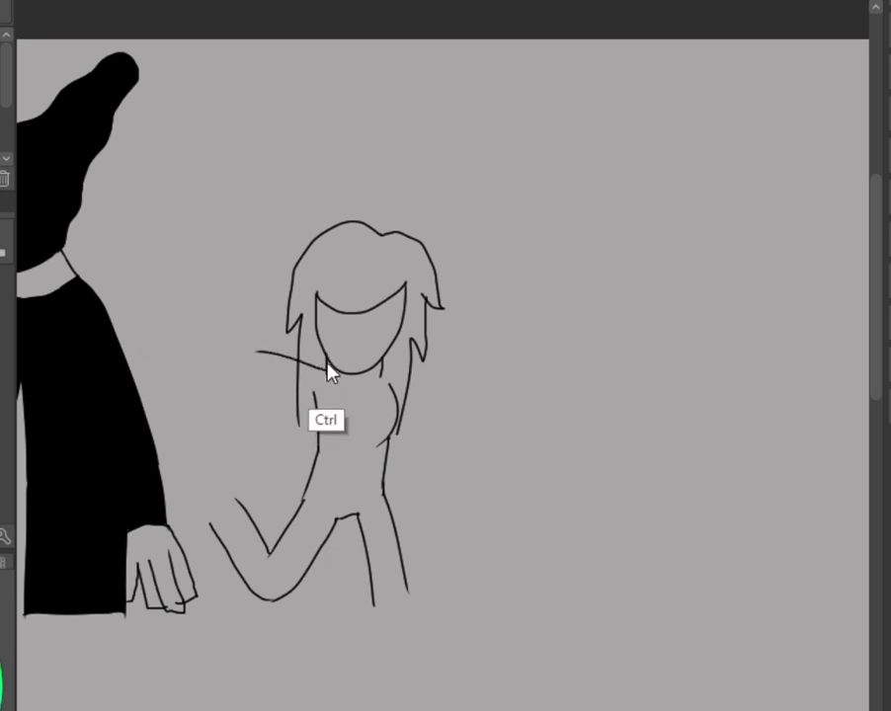
pyautogui.hotkey('ctrl', 'z')
pyautogui.moveTo(299, 362); pyautogui.dragTo(234, 428)
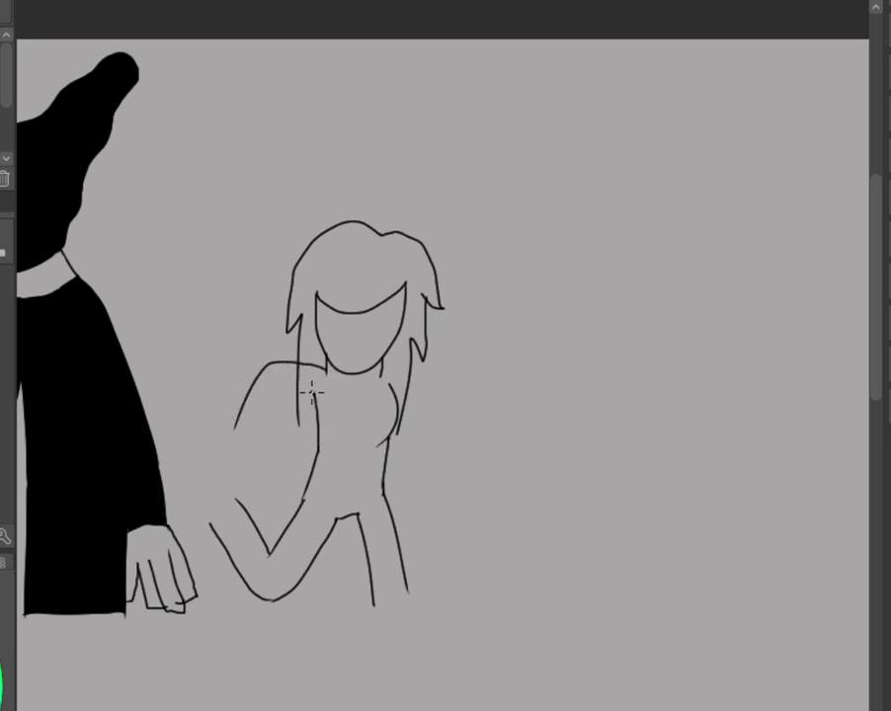
pyautogui.moveTo(311, 390); pyautogui.dragTo(259, 439)
pyautogui.moveTo(260, 441)
pyautogui.mouseDown()
pyautogui.moveTo(219, 446)
pyautogui.moveTo(213, 473)
pyautogui.moveTo(233, 440)
pyautogui.moveTo(237, 480)
pyautogui.mouseUp()
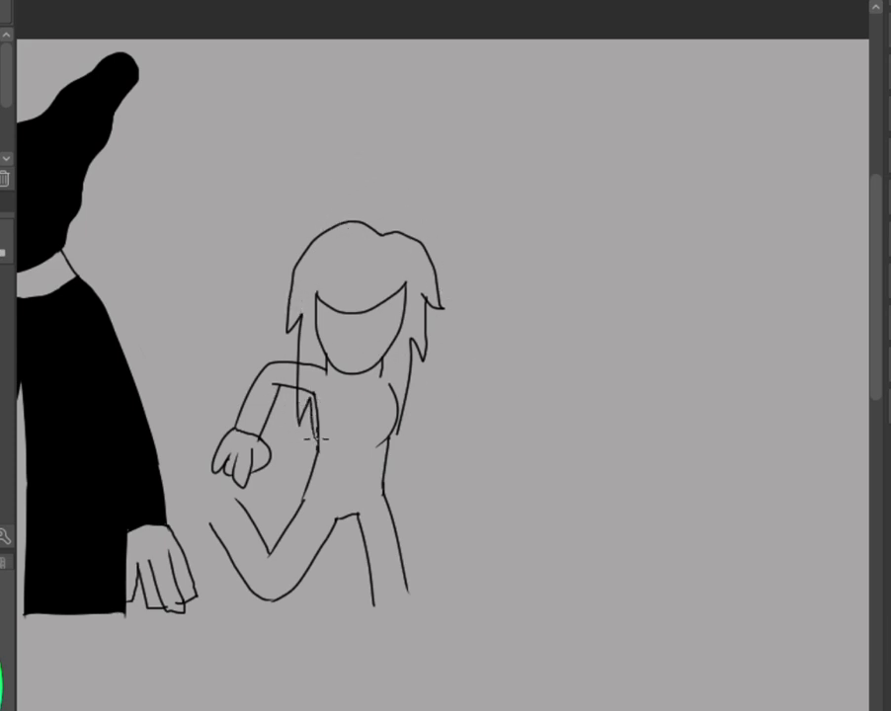
pyautogui.moveTo(298, 395); pyautogui.dragTo(316, 439)
# Draw overalls on the torso with a shoulder strap, a straight bib edge and two round strap buttons.
pyautogui.moveTo(396, 385)
pyautogui.mouseDown()
pyautogui.moveTo(398, 426)
pyautogui.moveTo(406, 380)
pyautogui.moveTo(391, 374)
pyautogui.mouseUp()
pyautogui.moveTo(294, 371); pyautogui.dragTo(311, 386)
pyautogui.moveTo(324, 373); pyautogui.dragTo(312, 425)
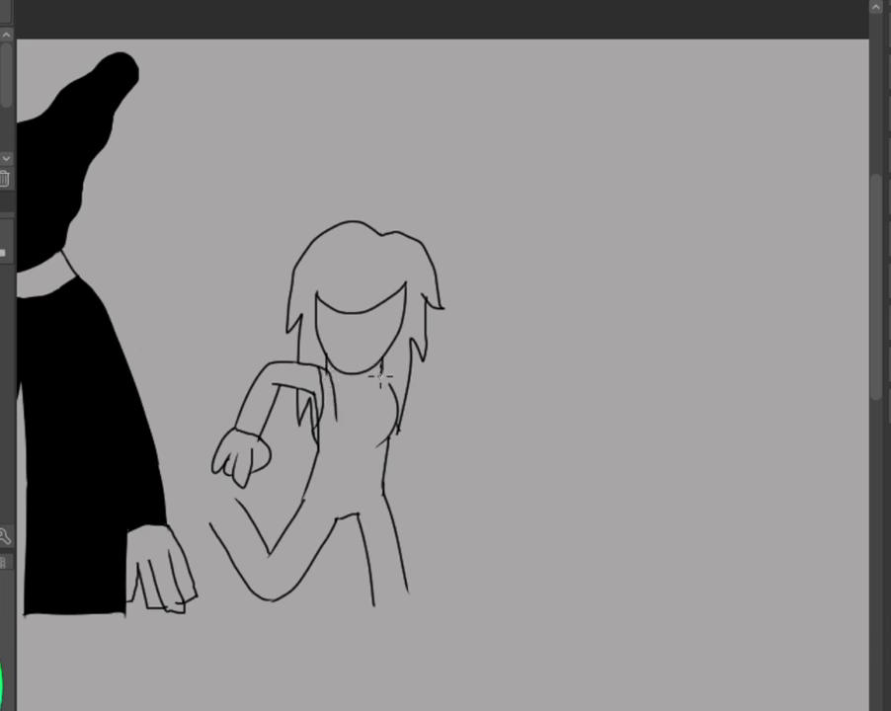
pyautogui.moveTo(334, 375)
pyautogui.mouseDown()
pyautogui.moveTo(356, 420)
pyautogui.moveTo(379, 381)
pyautogui.mouseUp()
pyautogui.moveTo(330, 417); pyautogui.dragTo(328, 431)
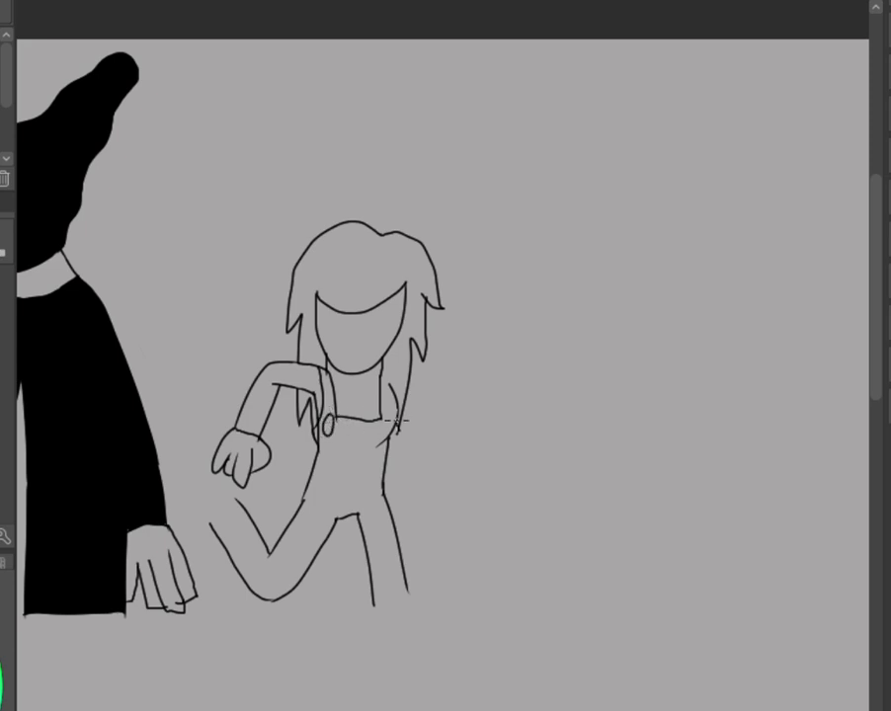
pyautogui.moveTo(391, 414); pyautogui.dragTo(388, 427)
pyautogui.hotkey('ctrl', 'z')
pyautogui.moveTo(391, 416); pyautogui.dragTo(388, 428)
# Draw the character's other shoulder and arm, bent at the elbow with the forearm ending in a clenched fist.
pyautogui.moveTo(383, 372); pyautogui.dragTo(401, 430)
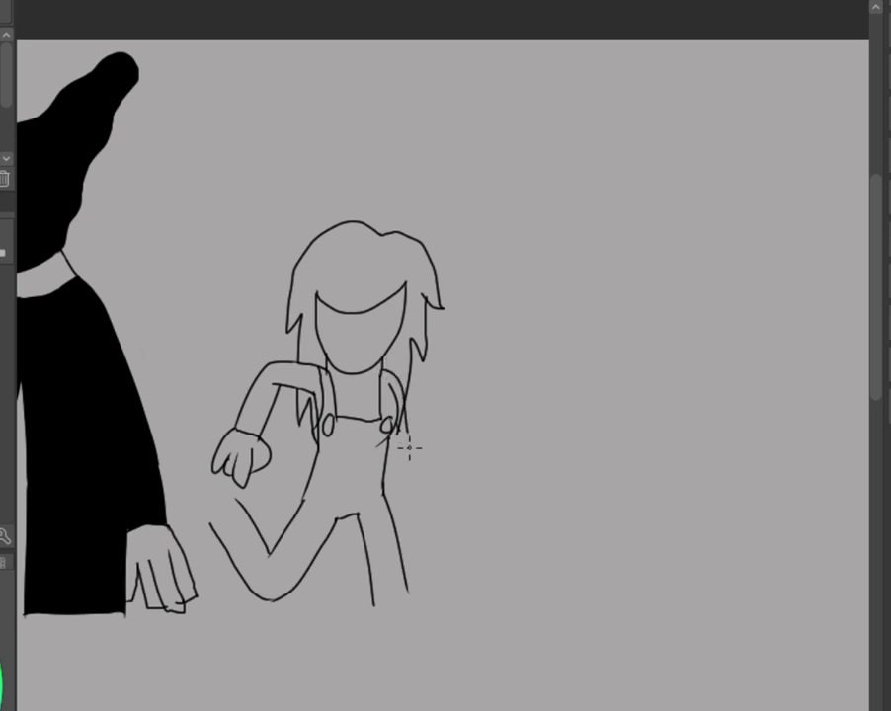
pyautogui.moveTo(385, 373); pyautogui.dragTo(401, 435)
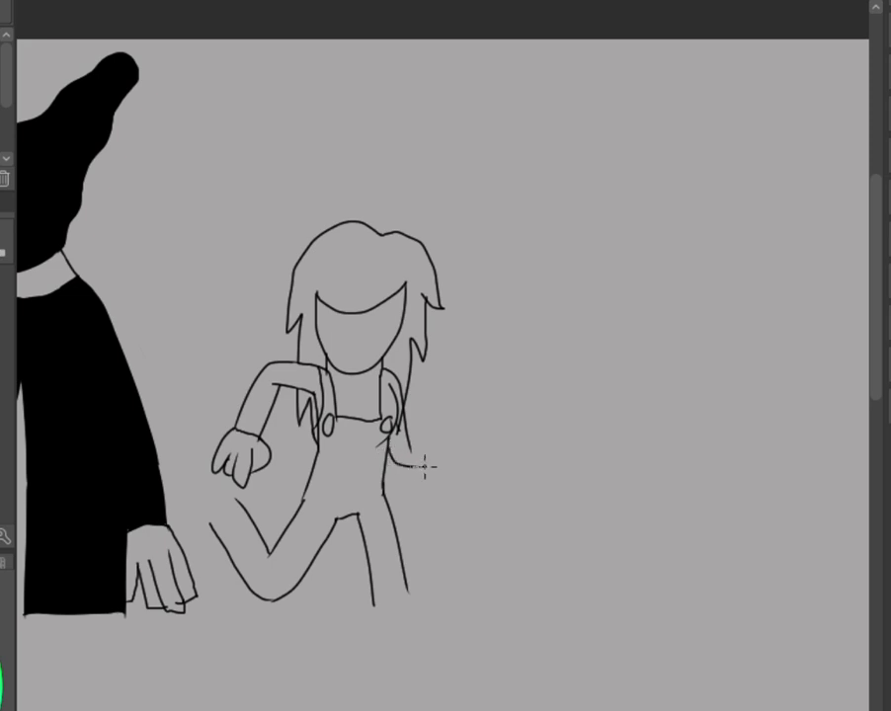
pyautogui.moveTo(406, 439)
pyautogui.mouseDown()
pyautogui.moveTo(444, 425)
pyautogui.moveTo(449, 440)
pyautogui.mouseUp()
pyautogui.hotkey('ctrl', 'z')
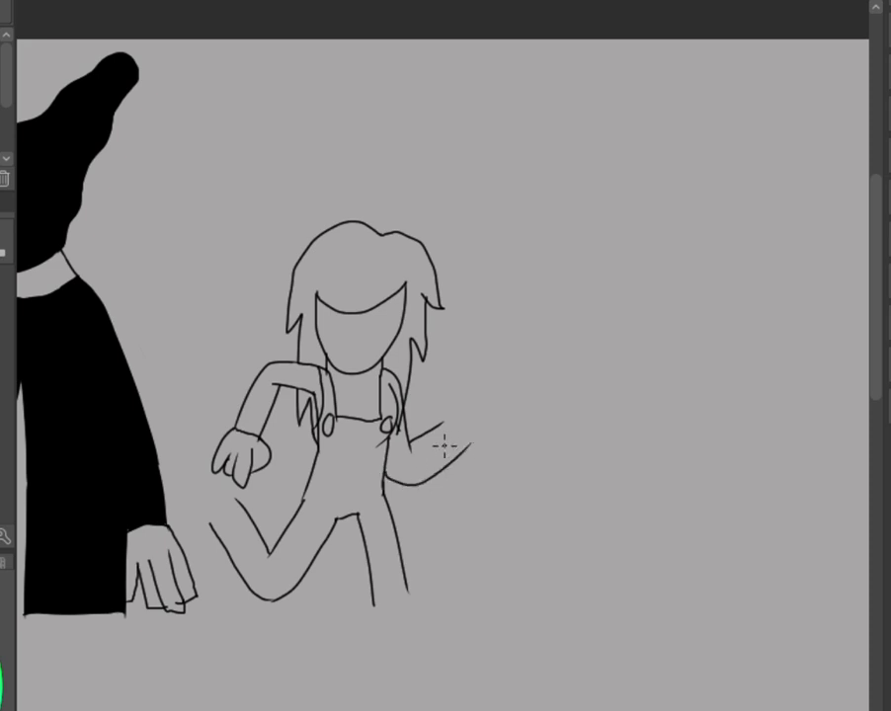
pyautogui.moveTo(453, 452)
pyautogui.mouseDown()
pyautogui.moveTo(398, 482)
pyautogui.moveTo(382, 475)
pyautogui.mouseUp()
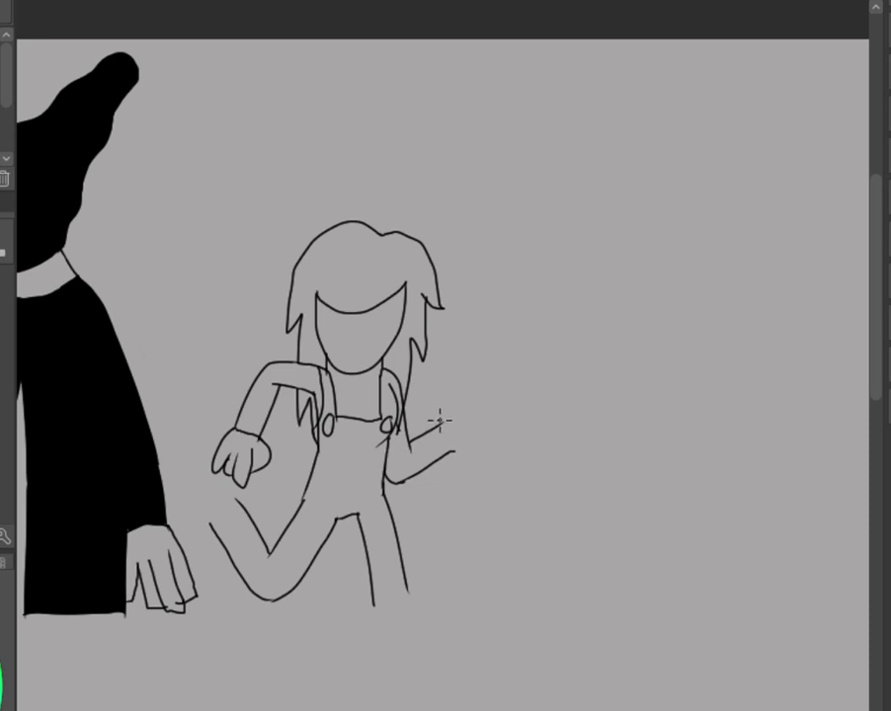
pyautogui.moveTo(410, 441)
pyautogui.mouseDown()
pyautogui.moveTo(462, 423)
pyautogui.moveTo(456, 432)
pyautogui.moveTo(450, 425)
pyautogui.moveTo(476, 403)
pyautogui.moveTo(482, 434)
pyautogui.moveTo(454, 450)
pyautogui.moveTo(472, 446)
pyautogui.mouseUp()
pyautogui.hotkey('ctrl', 'z')
pyautogui.hotkey('ctrl', 'z')
pyautogui.hotkey('ctrl', 'z')
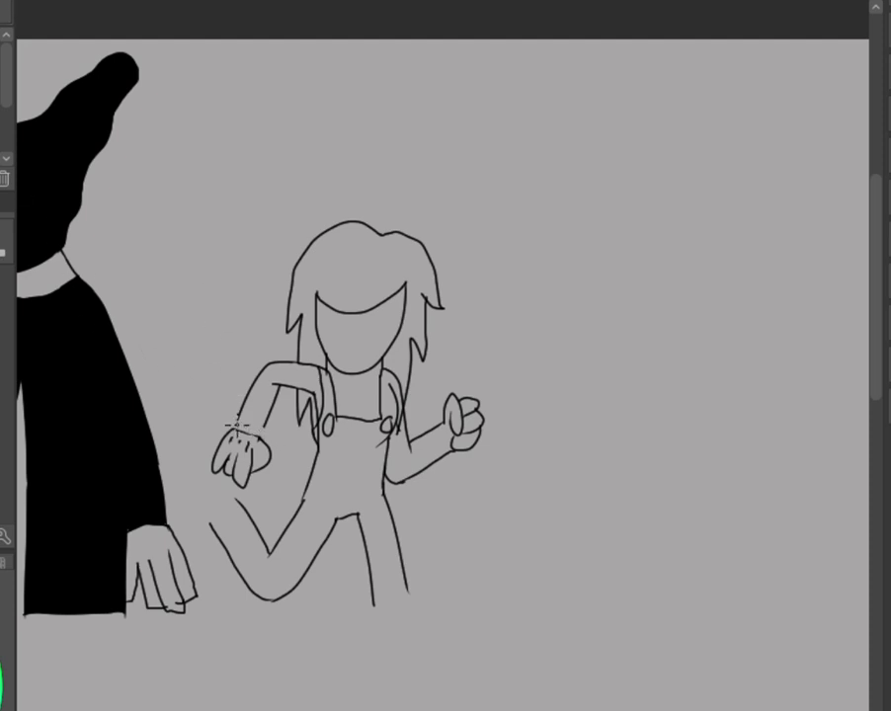
# Draw a rounded cuff around each of the running character's wrists.
pyautogui.moveTo(231, 422)
pyautogui.mouseDown()
pyautogui.moveTo(264, 427)
pyautogui.moveTo(266, 442)
pyautogui.moveTo(249, 428)
pyautogui.mouseUp()
pyautogui.hotkey('ctrl', 'z')
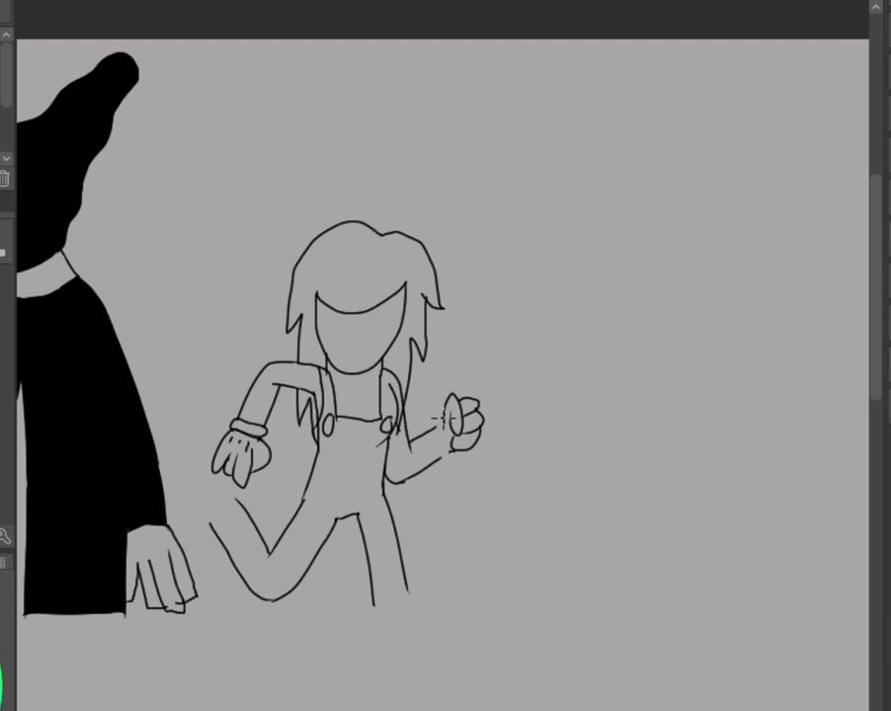
pyautogui.moveTo(442, 426); pyautogui.dragTo(446, 457)
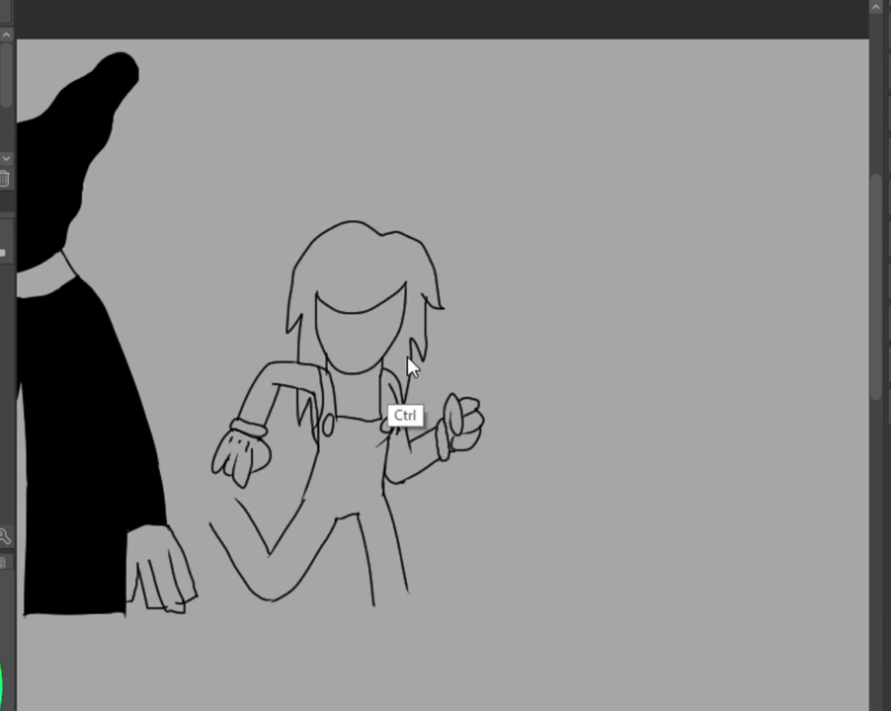
pyautogui.hotkey('ctrl', 'z')
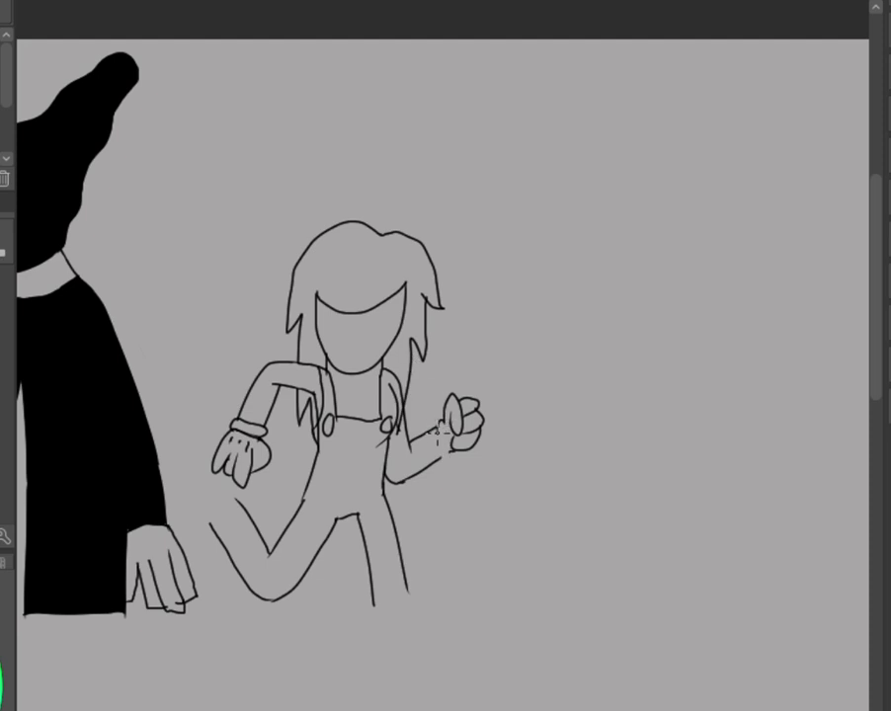
pyautogui.moveTo(440, 460); pyautogui.dragTo(446, 423)
pyautogui.moveTo(440, 457); pyautogui.dragTo(444, 435)
pyautogui.press('ctrl')
# Draw a thin headband across the character's hair, and add rounded shoes to both legs.
pyautogui.moveTo(326, 233); pyautogui.dragTo(332, 301)
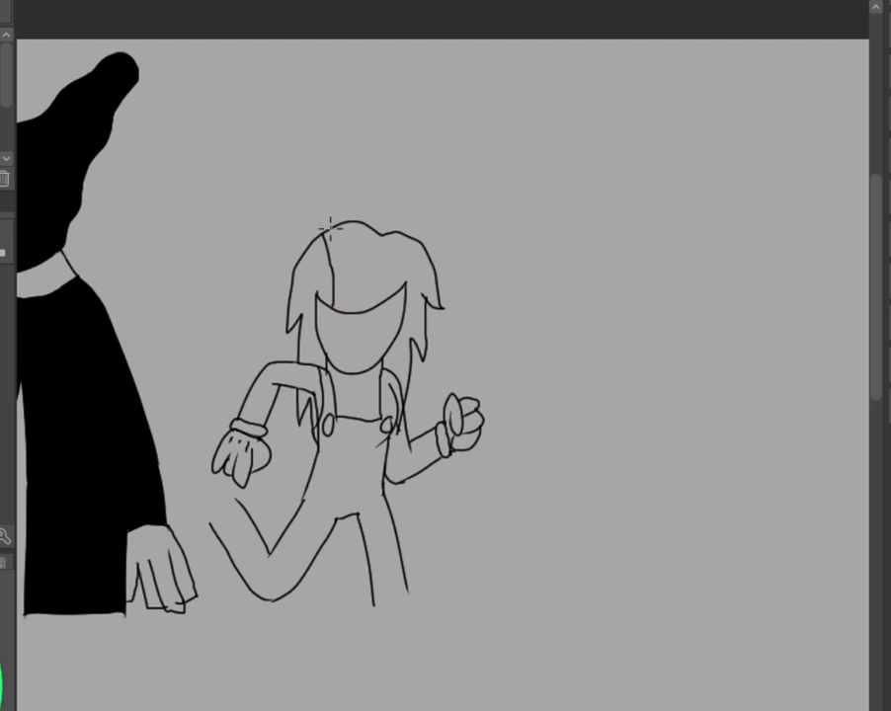
pyautogui.moveTo(338, 234); pyautogui.dragTo(335, 308)
pyautogui.moveTo(186, 534)
pyautogui.mouseDown()
pyautogui.moveTo(237, 505)
pyautogui.moveTo(203, 535)
pyautogui.mouseUp()
pyautogui.moveTo(241, 500); pyautogui.dragTo(212, 520)
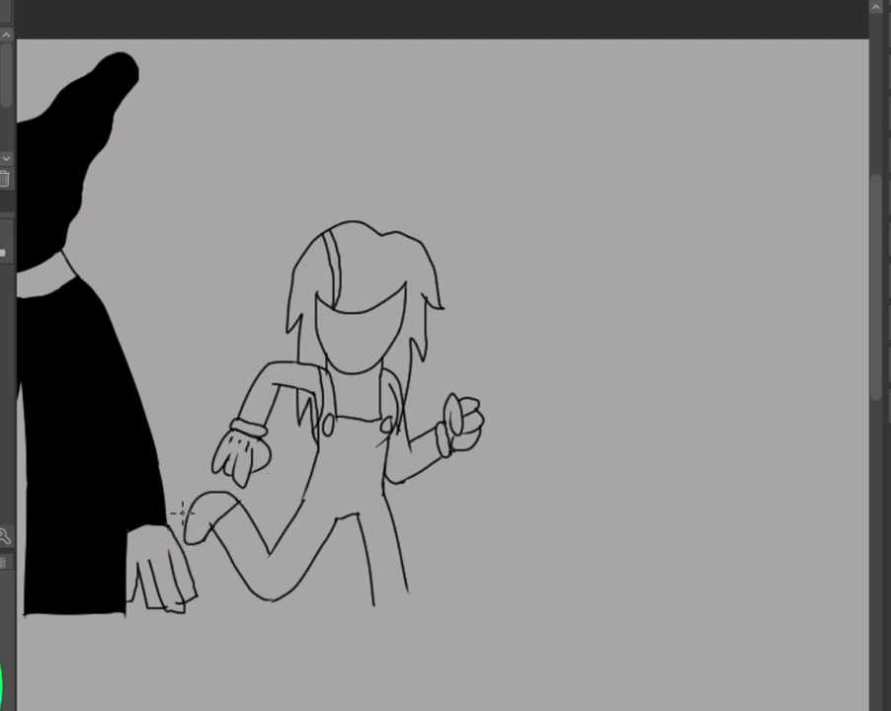
pyautogui.moveTo(408, 590)
pyautogui.mouseDown()
pyautogui.moveTo(443, 580)
pyautogui.moveTo(431, 614)
pyautogui.moveTo(389, 626)
pyautogui.moveTo(374, 599)
pyautogui.mouseUp()
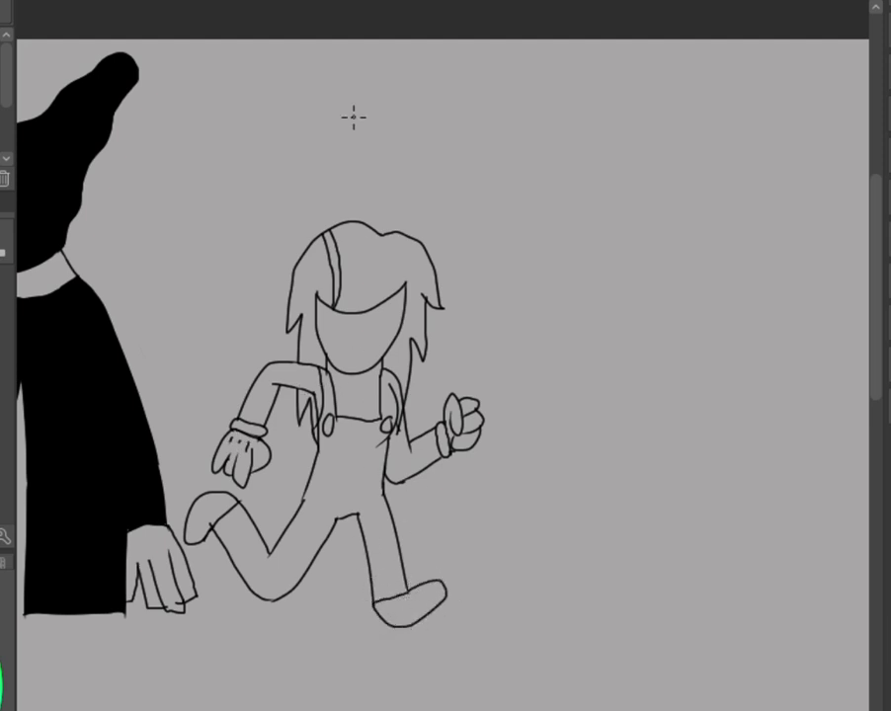
# Draw round glasses on the running character's face, joined by a short bridge, and clear the hair lines inside the lenses.
pyautogui.moveTo(346, 297)
pyautogui.mouseDown()
pyautogui.moveTo(320, 318)
pyautogui.moveTo(344, 294)
pyautogui.mouseUp()
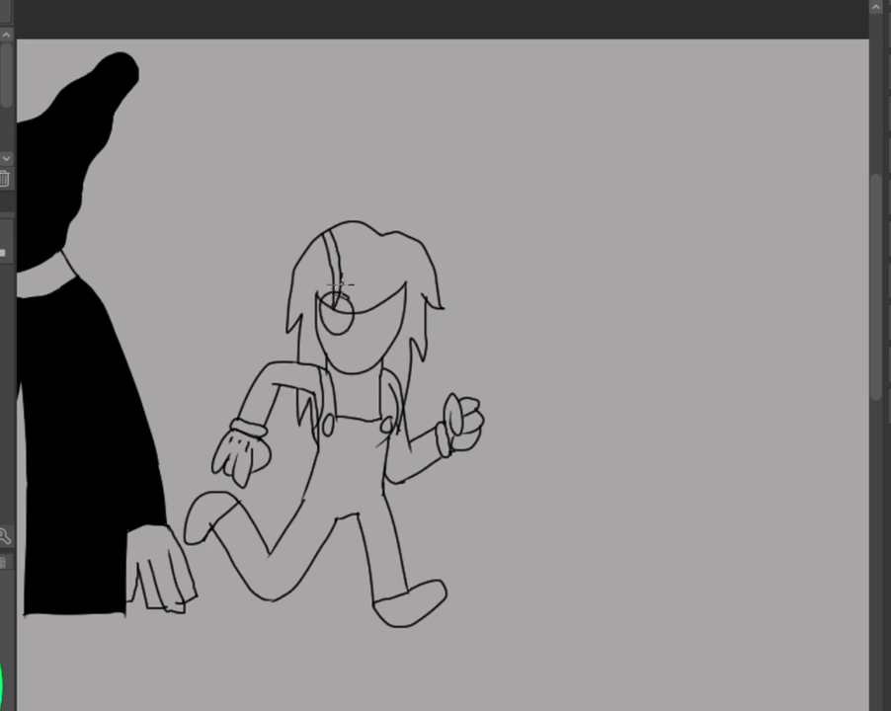
pyautogui.hotkey('ctrl', 'z')
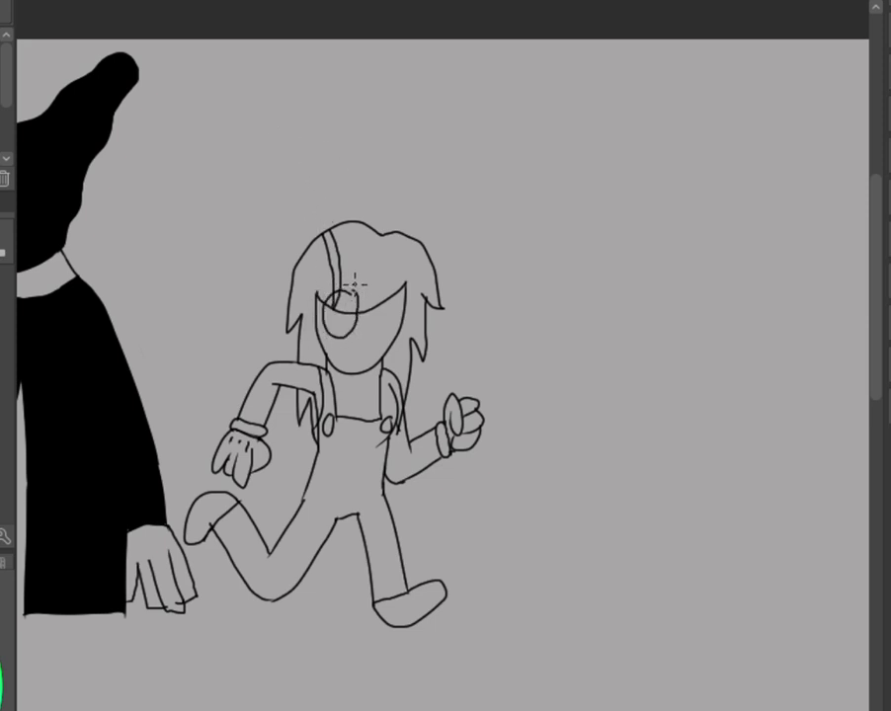
pyautogui.moveTo(335, 290)
pyautogui.mouseDown()
pyautogui.moveTo(339, 333)
pyautogui.moveTo(358, 319)
pyautogui.moveTo(342, 292)
pyautogui.mouseUp()
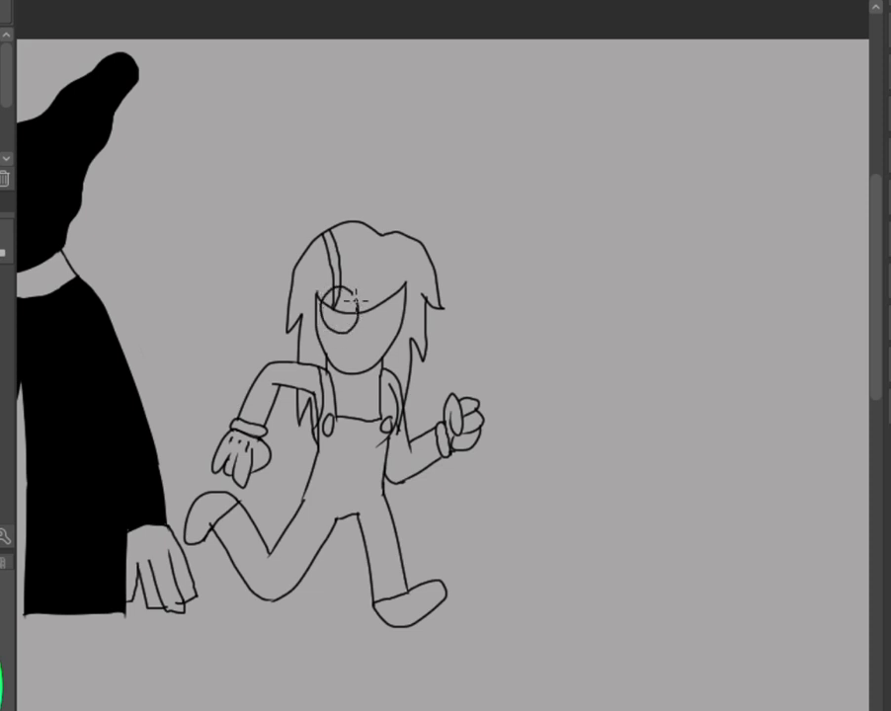
pyautogui.moveTo(395, 296)
pyautogui.mouseDown()
pyautogui.moveTo(367, 311)
pyautogui.moveTo(374, 329)
pyautogui.moveTo(388, 324)
pyautogui.moveTo(401, 283)
pyautogui.moveTo(377, 294)
pyautogui.moveTo(375, 327)
pyautogui.moveTo(401, 296)
pyautogui.mouseUp()
pyautogui.hotkey('ctrl', 'z')
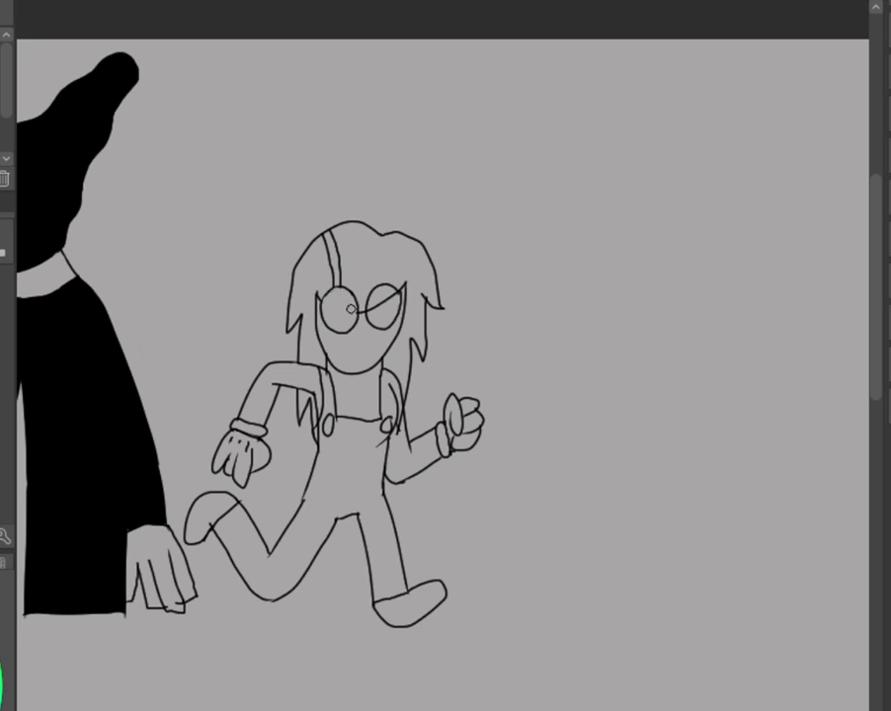
pyautogui.moveTo(397, 287)
pyautogui.mouseDown()
pyautogui.moveTo(374, 300)
pyautogui.moveTo(386, 303)
pyautogui.mouseUp()
pyautogui.press('ctrl')
# Draw a narrow upright oval pupil inside each lens of the glasses and fill both pupils black.
pyautogui.moveTo(344, 298)
pyautogui.mouseDown()
pyautogui.moveTo(346, 322)
pyautogui.moveTo(336, 307)
pyautogui.mouseUp()
pyautogui.moveTo(387, 294); pyautogui.dragTo(393, 314)
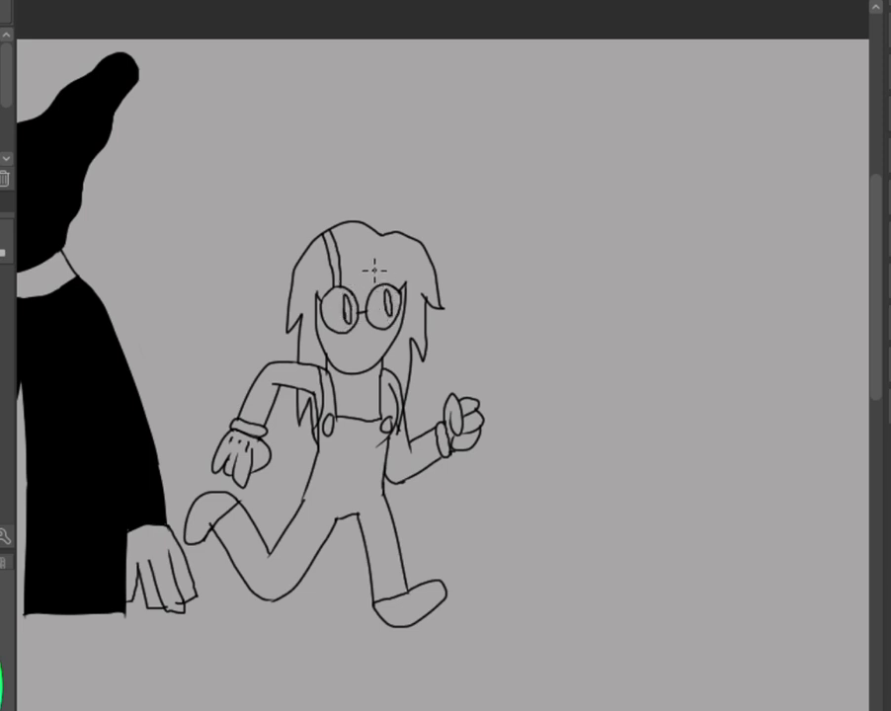
pyautogui.hotkey('ctrl', 'z')
pyautogui.hotkey('ctrl', 'y')
pyautogui.click(390, 305)
pyautogui.hotkey('ctrl', 'z')
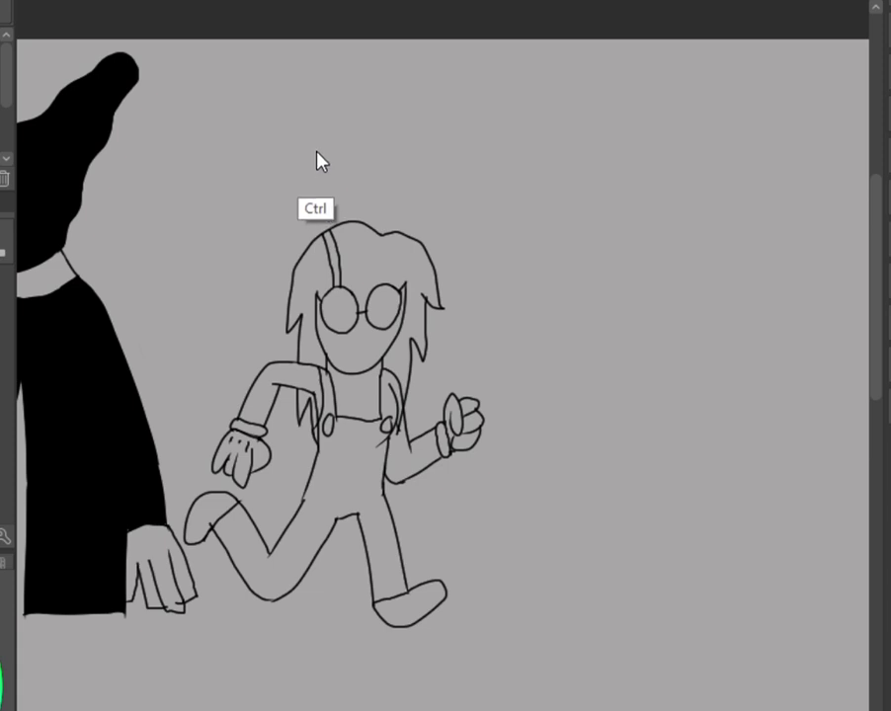
pyautogui.hotkey('ctrl', 'y')
pyautogui.hotkey('ctrl', 'y')
pyautogui.hotkey('ctrl', 'z')
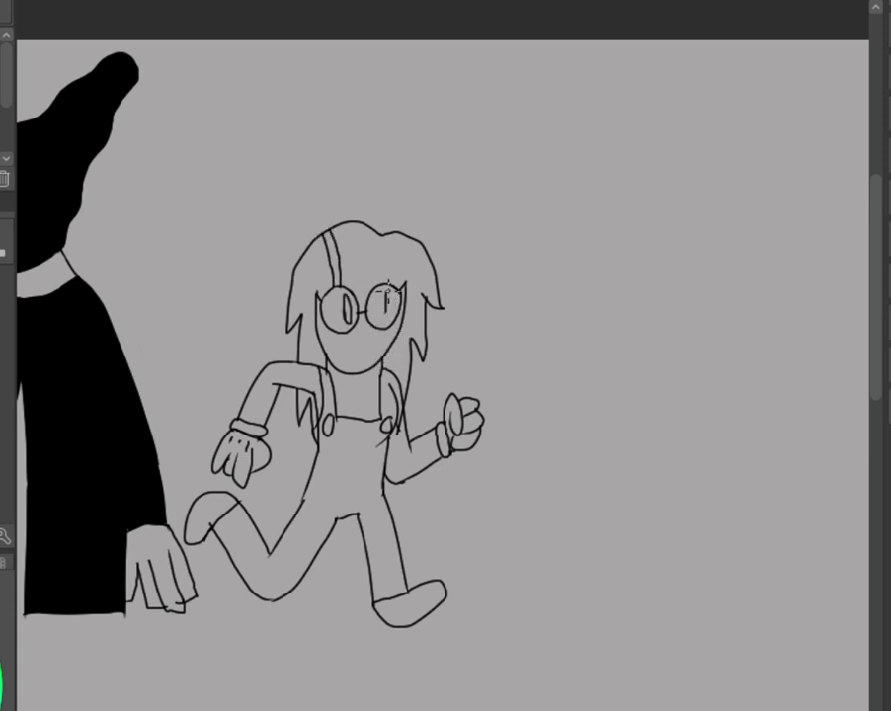
pyautogui.hotkey('ctrl', 'y')
pyautogui.moveTo(388, 296); pyautogui.dragTo(389, 316)
pyautogui.moveTo(341, 307)
pyautogui.mouseDown()
pyautogui.moveTo(346, 298)
pyautogui.moveTo(345, 318)
pyautogui.moveTo(387, 309)
pyautogui.mouseUp()
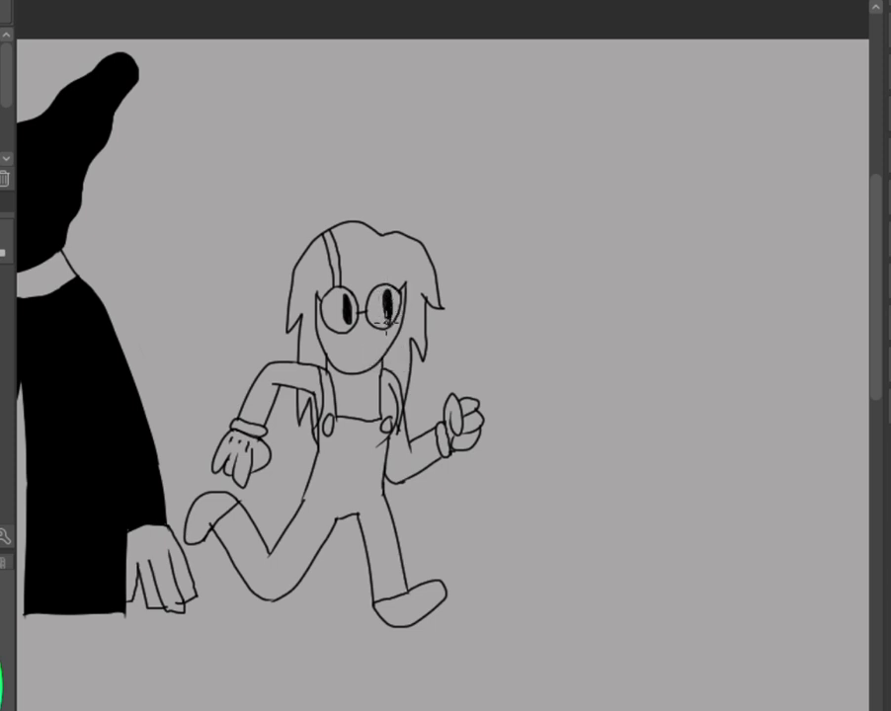
# Draw a short slanted mouth and a curved neckline under the chin, and undo the sole stroke on the front shoe.
pyautogui.hotkey('ctrl', 'z')
pyautogui.moveTo(352, 341)
pyautogui.mouseDown()
pyautogui.moveTo(380, 339)
pyautogui.moveTo(356, 339)
pyautogui.mouseUp()
pyautogui.hotkey('ctrl', 'z')
pyautogui.moveTo(330, 377); pyautogui.dragTo(376, 378)
pyautogui.moveTo(331, 374); pyautogui.dragTo(376, 372)
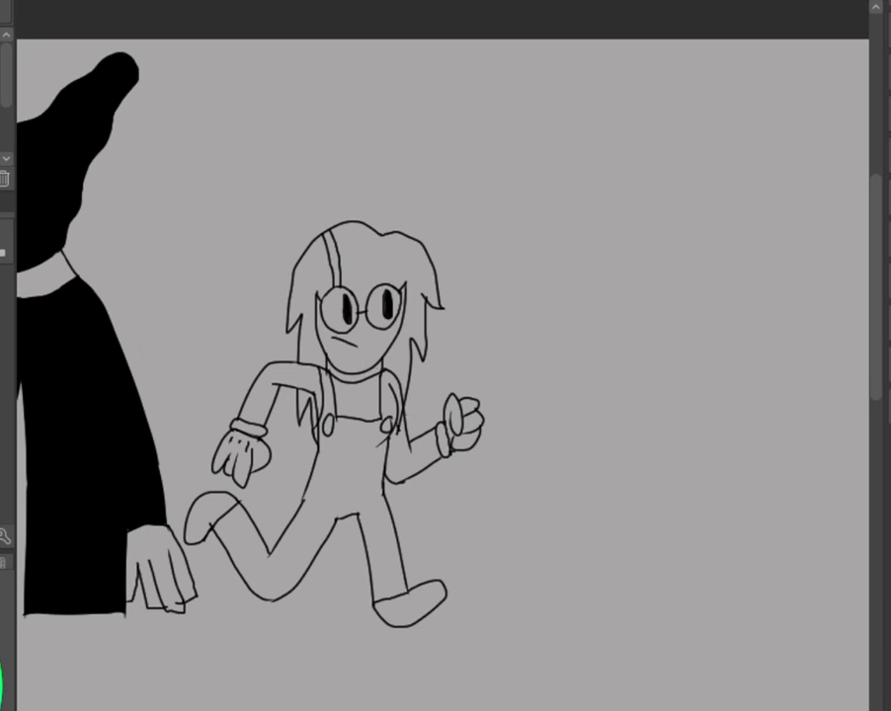
pyautogui.hscroll(3, 444, 375)
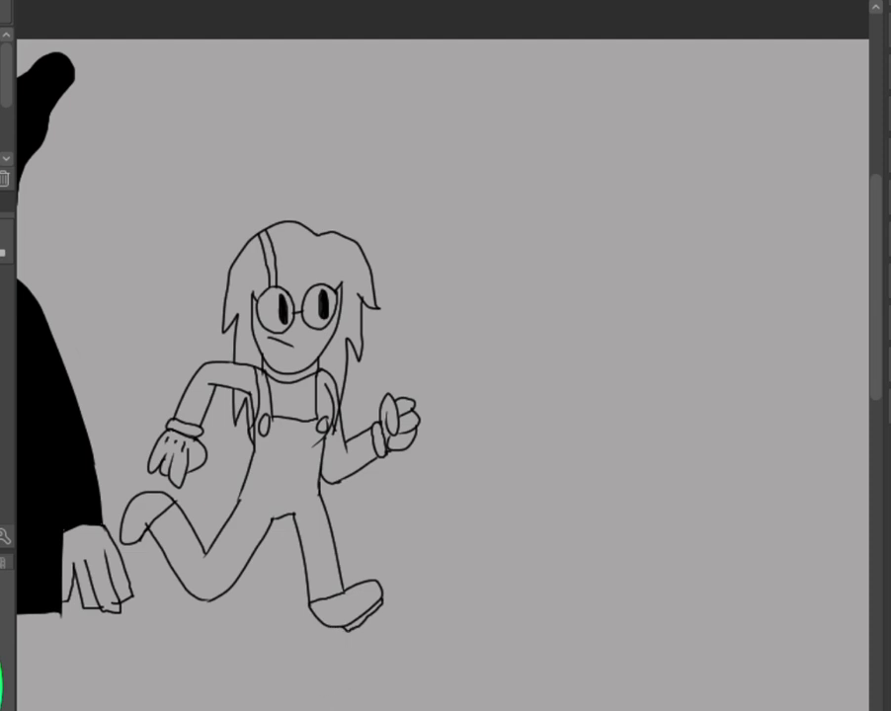
pyautogui.hotkey('ctrl', 'z')
# Draw a second character's head ahead of the raised fist, with a rounded chin, straight fringe and domed hair ending in jagged side strands.
pyautogui.moveTo(466, 348)
pyautogui.mouseDown()
pyautogui.moveTo(479, 385)
pyautogui.moveTo(498, 398)
pyautogui.mouseUp()
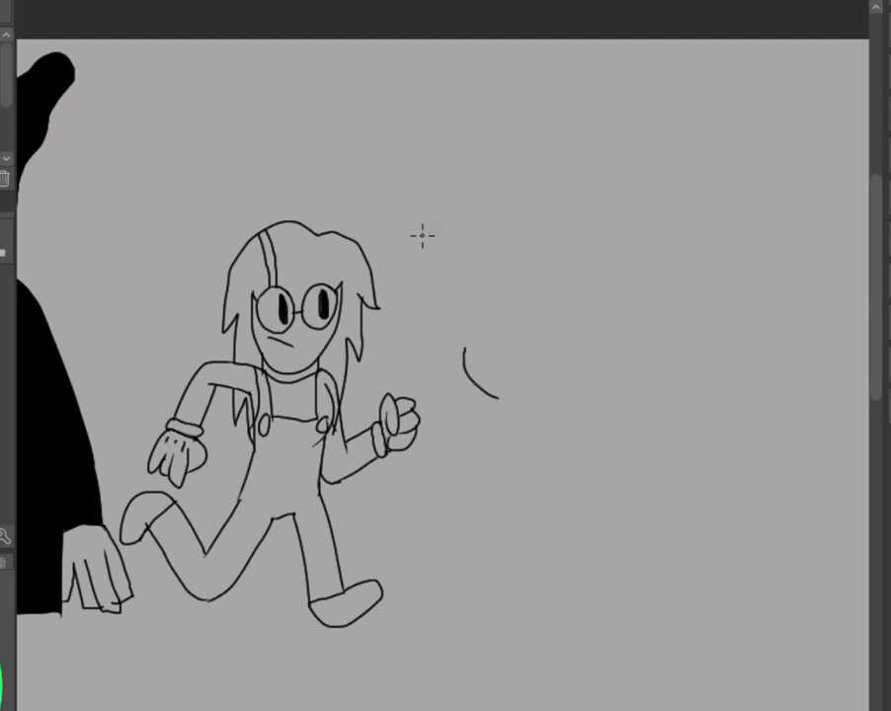
pyautogui.hotkey('ctrl', 'z')
pyautogui.moveTo(464, 357)
pyautogui.mouseDown()
pyautogui.moveTo(483, 412)
pyautogui.moveTo(523, 409)
pyautogui.mouseUp()
pyautogui.hotkey('ctrl', 'z')
pyautogui.moveTo(462, 354)
pyautogui.mouseDown()
pyautogui.moveTo(466, 391)
pyautogui.moveTo(494, 421)
pyautogui.moveTo(526, 418)
pyautogui.moveTo(544, 392)
pyautogui.moveTo(549, 356)
pyautogui.moveTo(493, 367)
pyautogui.moveTo(503, 346)
pyautogui.moveTo(503, 355)
pyautogui.moveTo(475, 364)
pyautogui.moveTo(468, 351)
pyautogui.moveTo(476, 355)
pyautogui.moveTo(467, 413)
pyautogui.moveTo(456, 370)
pyautogui.moveTo(457, 391)
pyautogui.moveTo(439, 400)
pyautogui.moveTo(444, 318)
pyautogui.mouseUp()
pyautogui.hotkey('ctrl', 'z')
pyautogui.hotkey('ctrl', 'z')
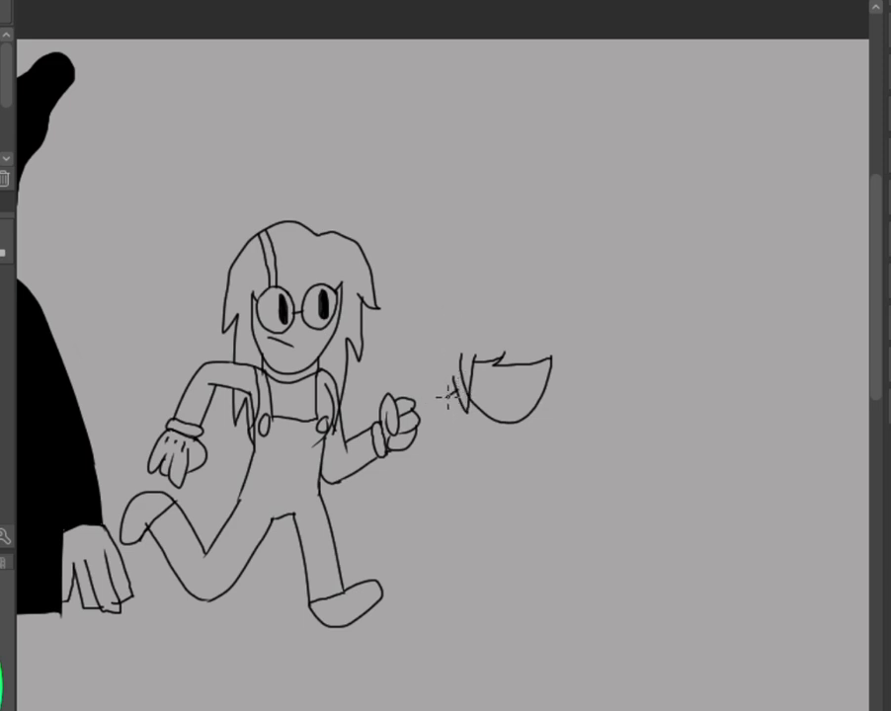
pyautogui.moveTo(438, 398)
pyautogui.mouseDown()
pyautogui.moveTo(454, 314)
pyautogui.moveTo(480, 289)
pyautogui.moveTo(517, 280)
pyautogui.moveTo(548, 287)
pyautogui.moveTo(567, 321)
pyautogui.moveTo(571, 367)
pyautogui.moveTo(546, 441)
pyautogui.mouseUp()
pyautogui.moveTo(439, 397); pyautogui.dragTo(449, 447)
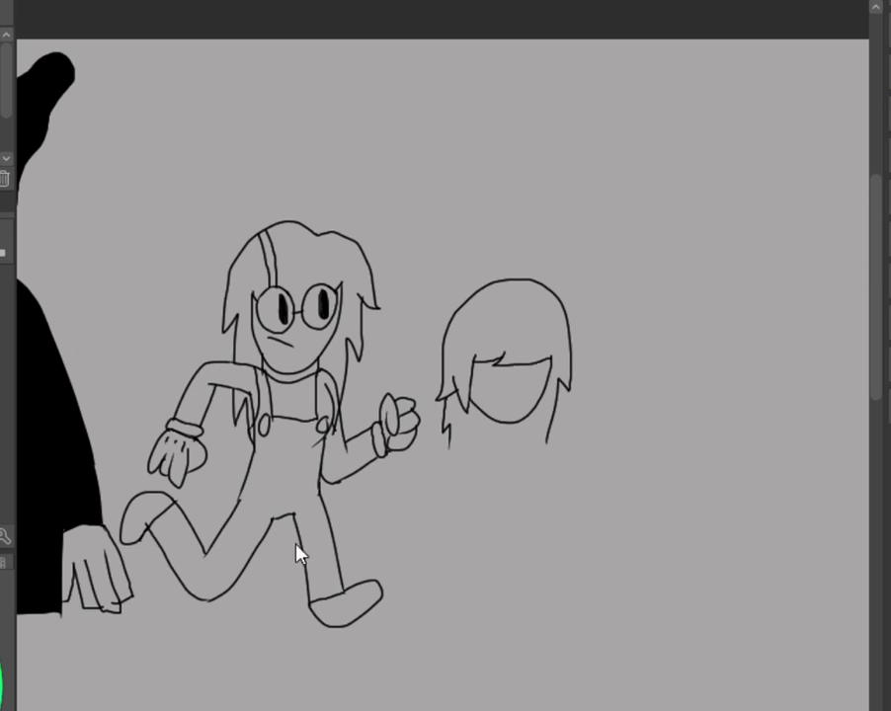
# Draw two short neck lines below the second character's chin.
pyautogui.hotkey('ctrl', '+')
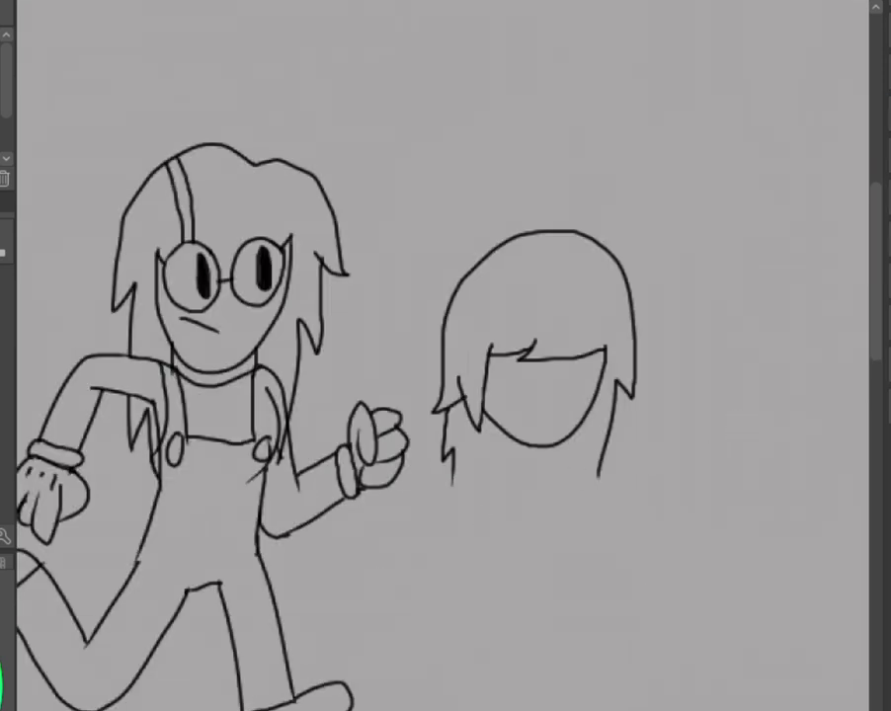
pyautogui.hotkey('ctrl', '+')
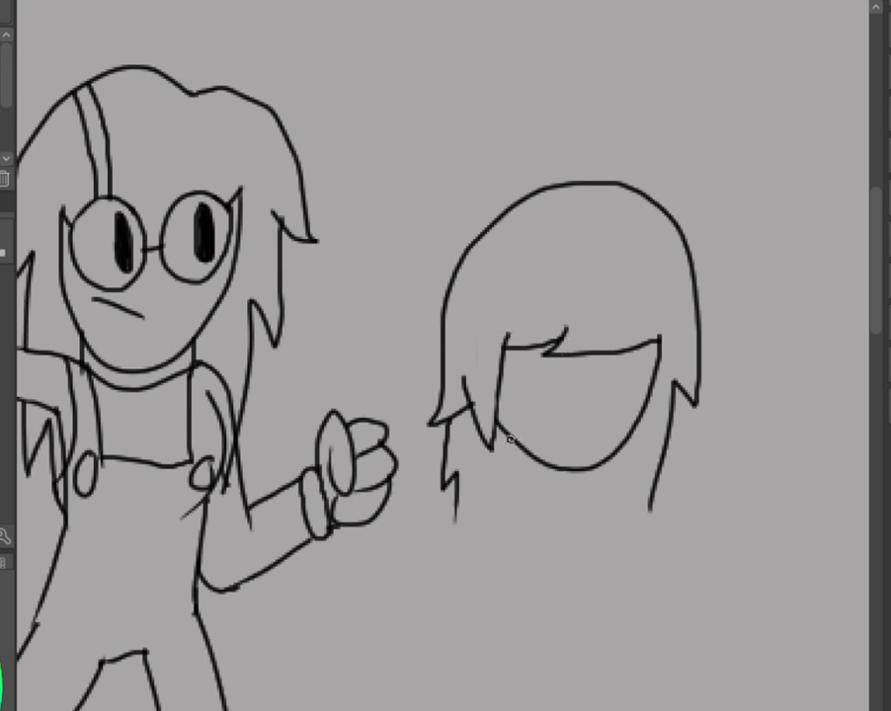
pyautogui.moveTo(509, 440); pyautogui.dragTo(504, 465)
pyautogui.moveTo(618, 455); pyautogui.dragTo(612, 482)
pyautogui.hotkey('ctrl', 'z')
pyautogui.moveTo(609, 461); pyautogui.dragTo(608, 478)
pyautogui.moveTo(458, 463); pyautogui.dragTo(413, 598)
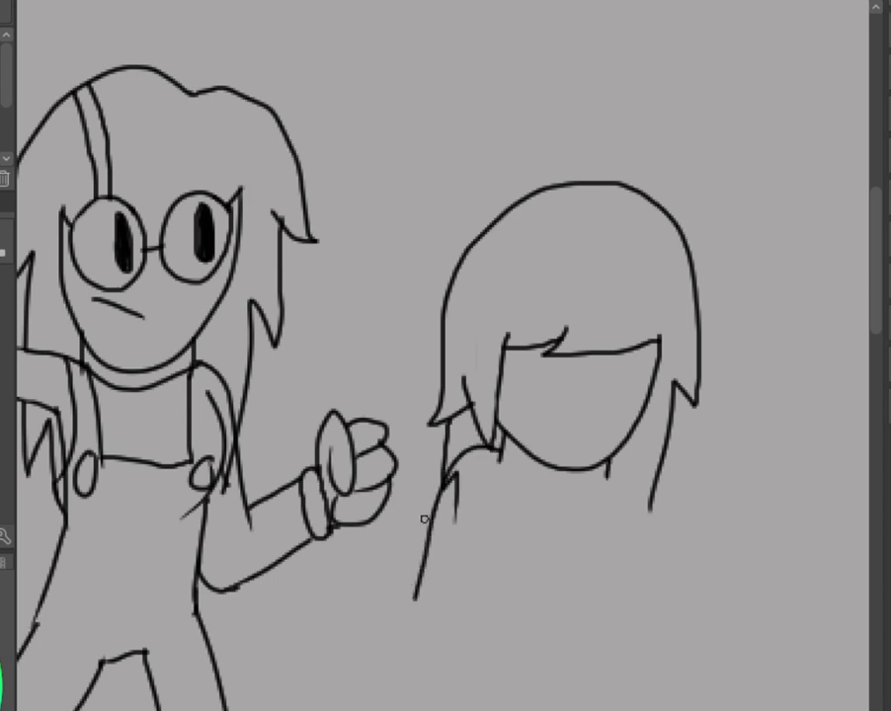
pyautogui.hotkey('ctrl', 'z')
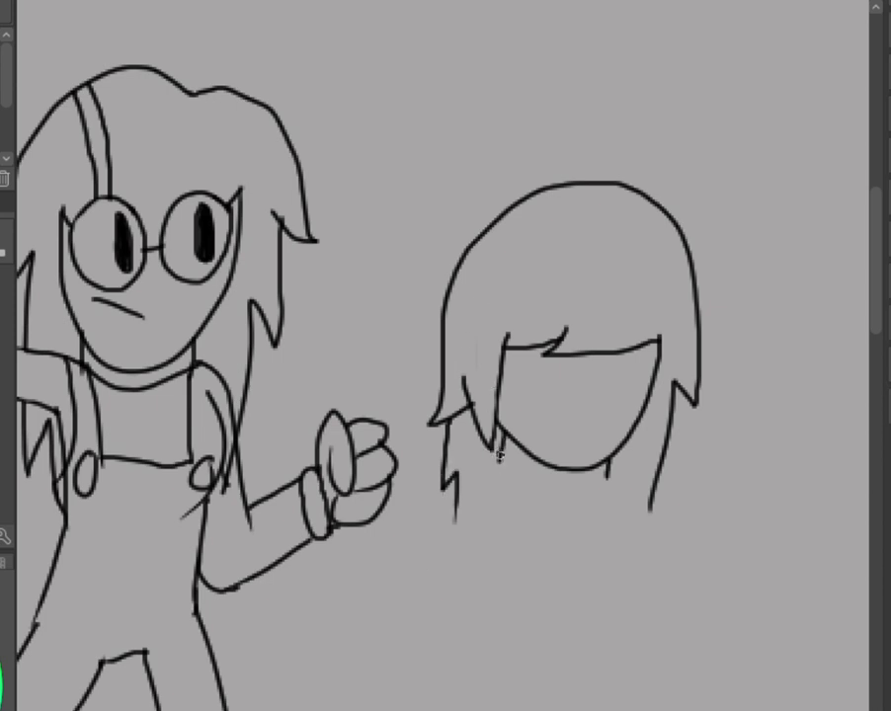
pyautogui.moveTo(499, 456); pyautogui.dragTo(419, 456)
pyautogui.hotkey('ctrl', 'z')
pyautogui.moveTo(498, 456)
pyautogui.mouseDown()
pyautogui.moveTo(406, 450)
pyautogui.moveTo(474, 447)
pyautogui.mouseUp()
pyautogui.moveTo(477, 491); pyautogui.dragTo(420, 488)
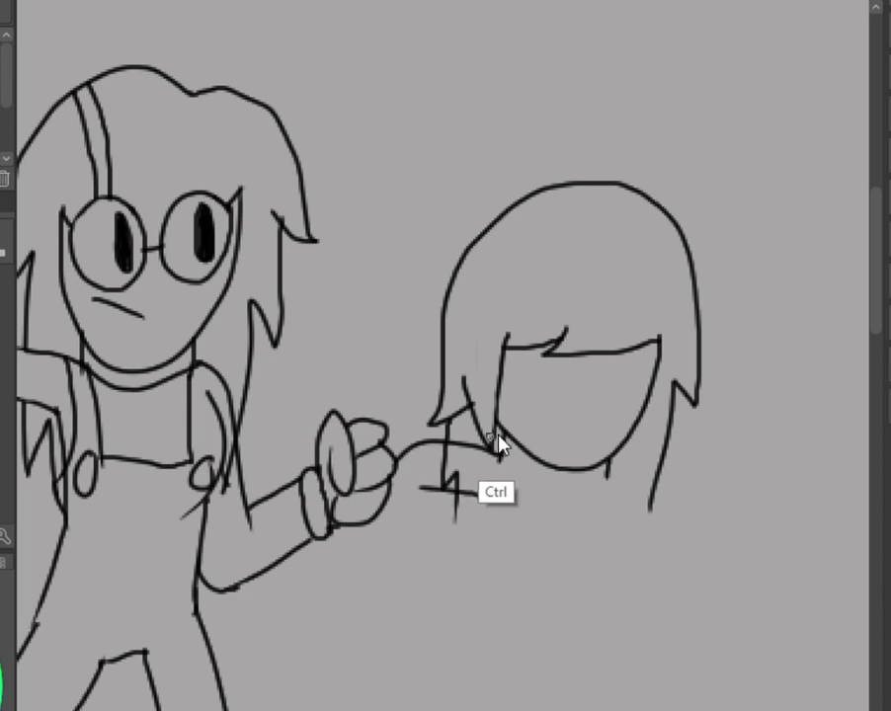
pyautogui.hotkey('ctrl', 'z')
pyautogui.hotkey('ctrl', 'z')
pyautogui.hotkey('ctrl', 'z')
pyautogui.moveTo(499, 454); pyautogui.dragTo(395, 449)
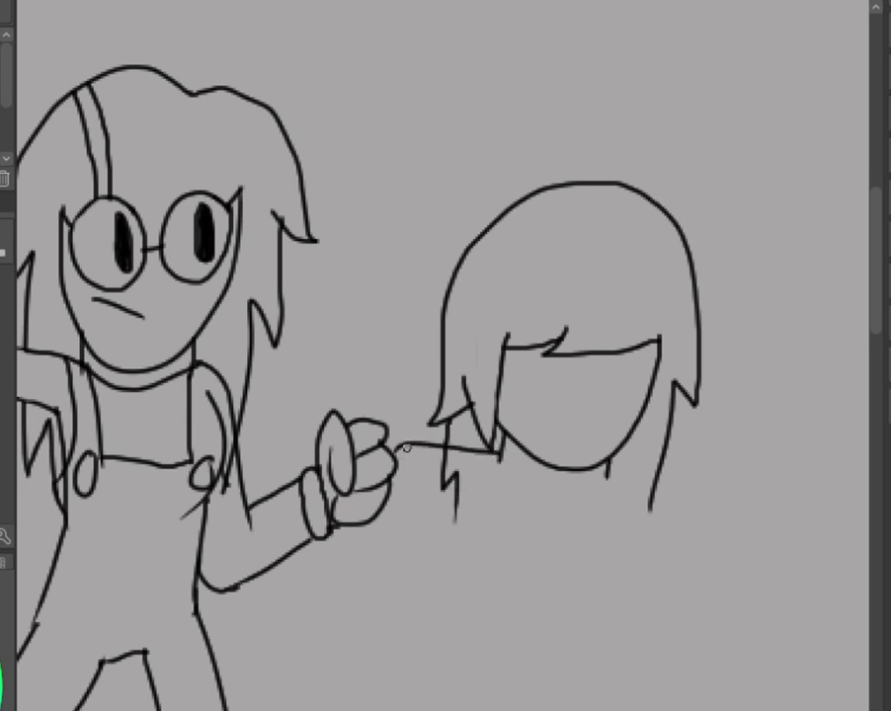
pyautogui.hotkey('ctrl', 'z')
# Draw the second character's arm reaching back and bending down behind the first character's fist, and erase the line overlapping the fist.
pyautogui.moveTo(488, 450)
pyautogui.mouseDown()
pyautogui.moveTo(398, 448)
pyautogui.moveTo(427, 441)
pyautogui.moveTo(385, 459)
pyautogui.moveTo(494, 449)
pyautogui.mouseUp()
pyautogui.hotkey('ctrl', 'z')
pyautogui.moveTo(475, 498)
pyautogui.mouseDown()
pyautogui.moveTo(408, 491)
pyautogui.moveTo(382, 597)
pyautogui.mouseUp()
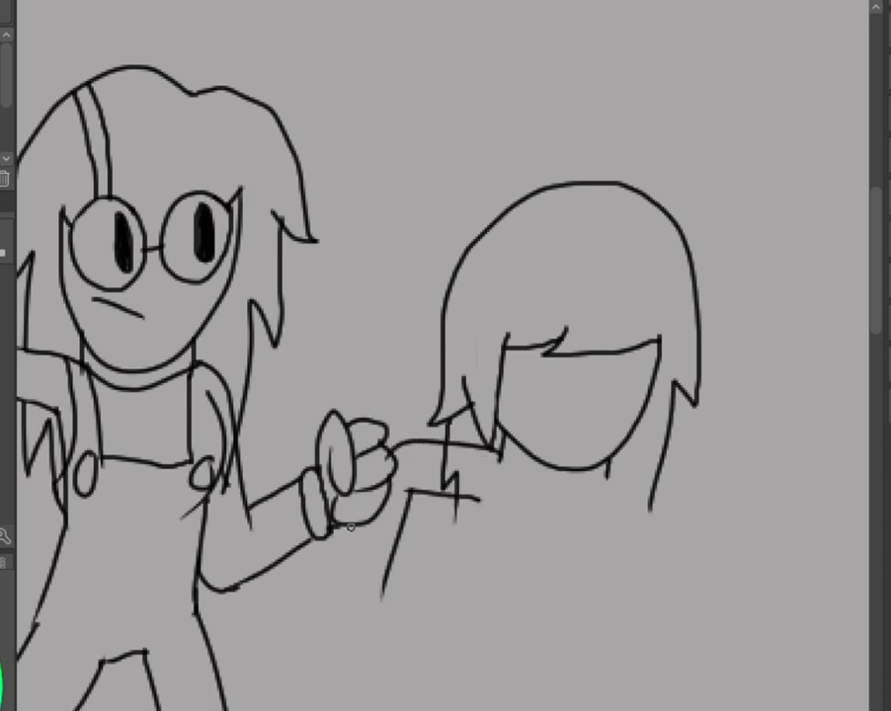
pyautogui.moveTo(351, 528); pyautogui.dragTo(319, 593)
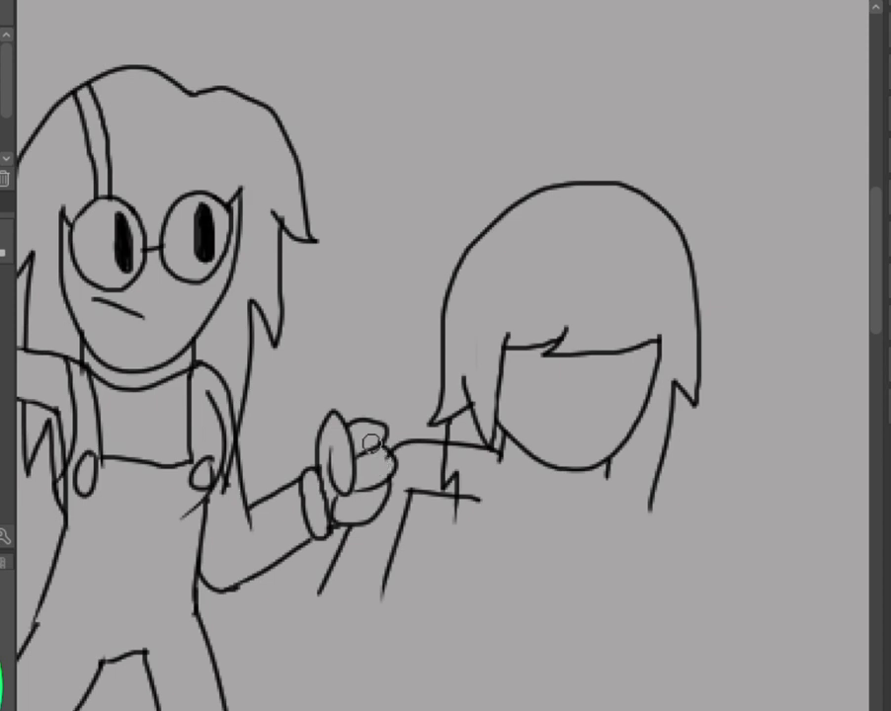
pyautogui.moveTo(385, 460); pyautogui.dragTo(357, 467)
# Draw the second character's torso with an angled back line, a curved chest and a tapered waist.
pyautogui.moveTo(468, 498)
pyautogui.mouseDown()
pyautogui.moveTo(473, 566)
pyautogui.moveTo(442, 648)
pyautogui.mouseUp()
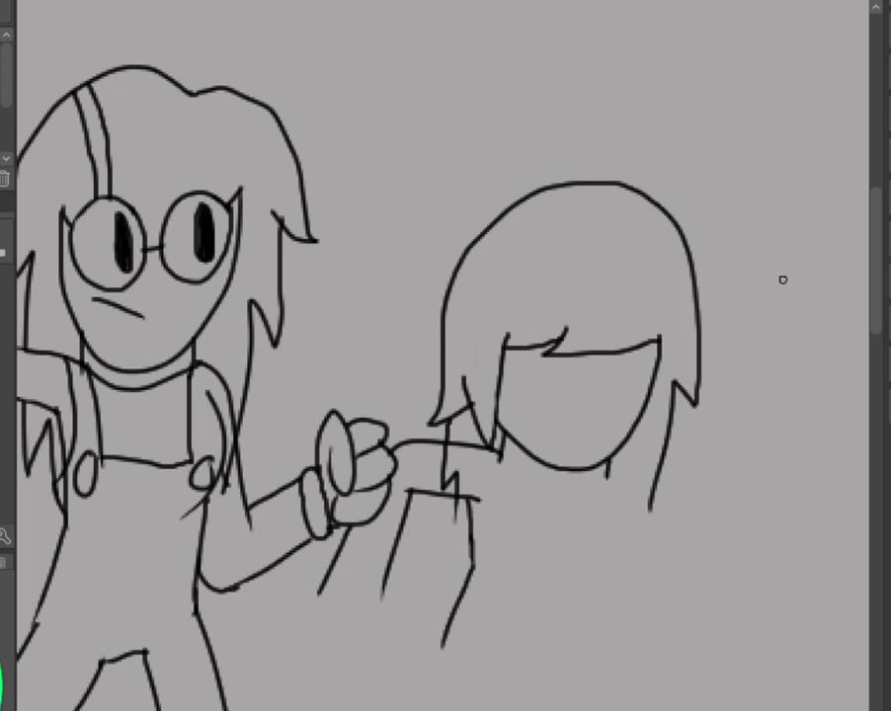
pyautogui.moveTo(876, 288); pyautogui.dragTo(878, 328)
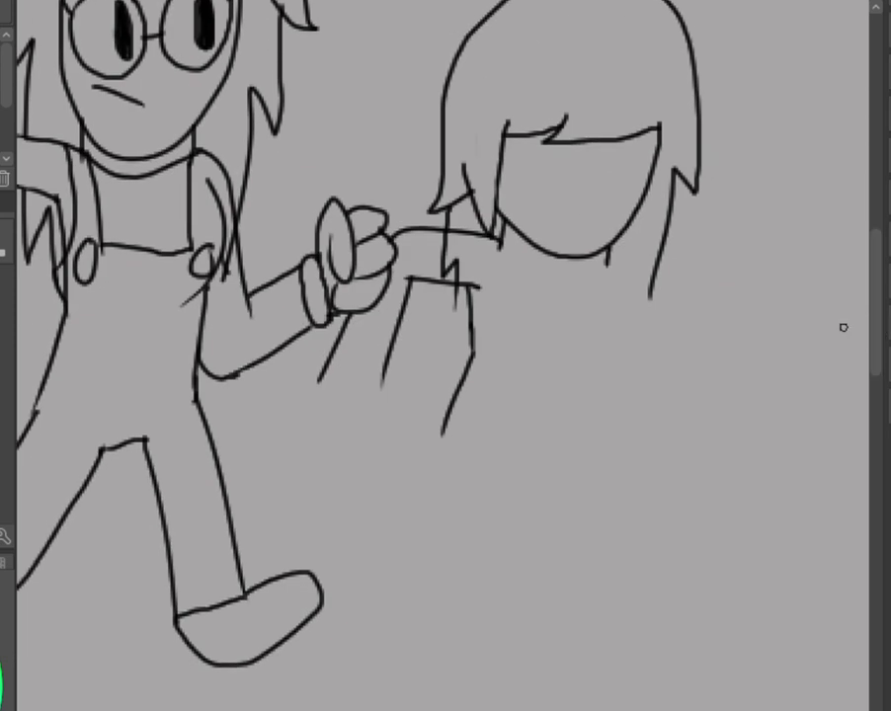
pyautogui.moveTo(623, 274)
pyautogui.mouseDown()
pyautogui.moveTo(635, 302)
pyautogui.moveTo(590, 436)
pyautogui.mouseUp()
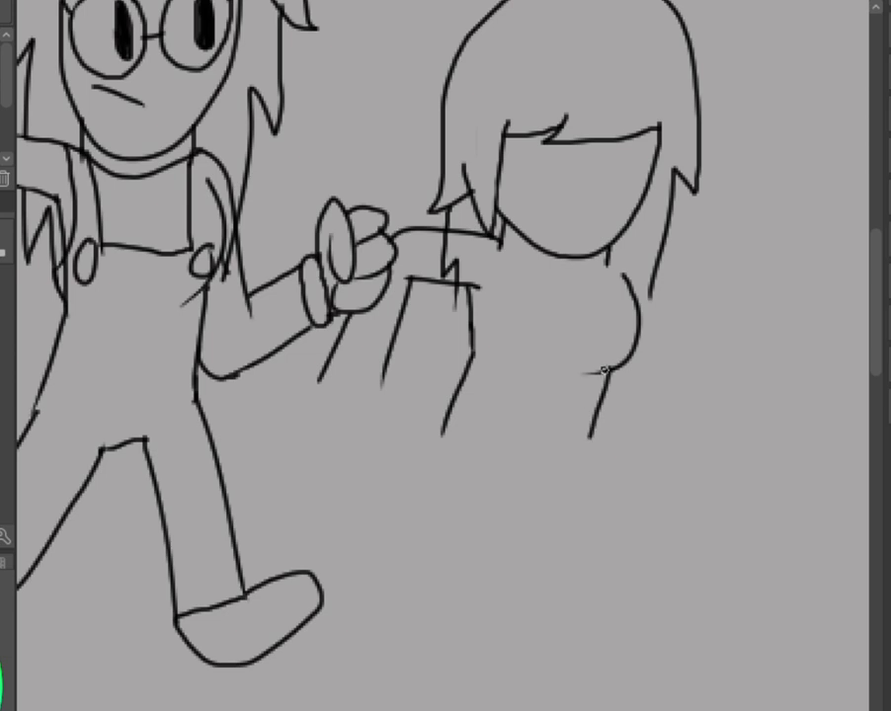
pyautogui.hotkey('ctrl', 'z')
pyautogui.moveTo(604, 372)
pyautogui.mouseDown()
pyautogui.moveTo(593, 439)
pyautogui.moveTo(640, 613)
pyautogui.mouseUp()
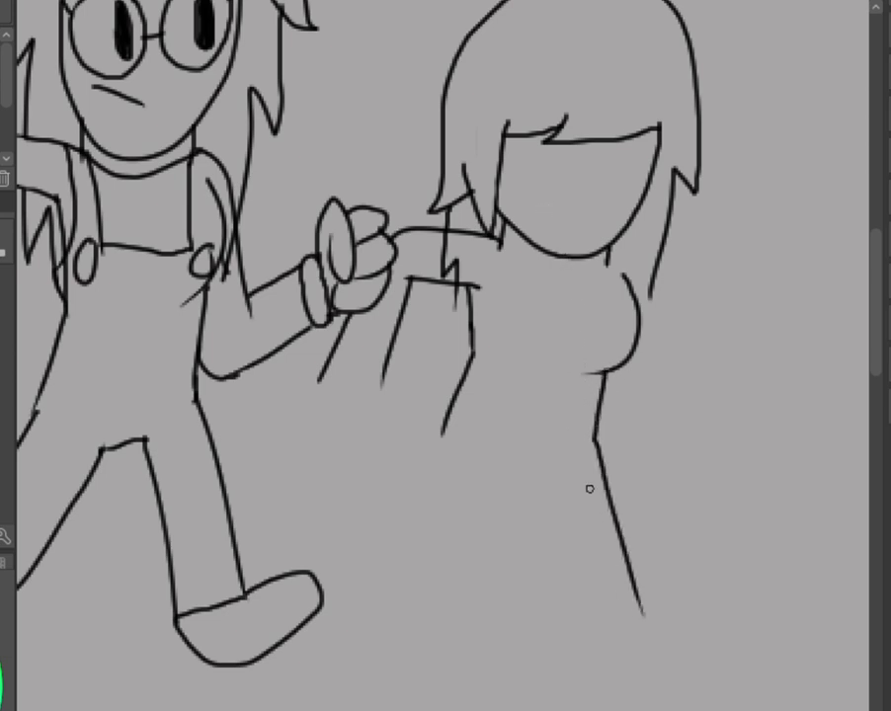
pyautogui.hotkey('ctrl', 'z')
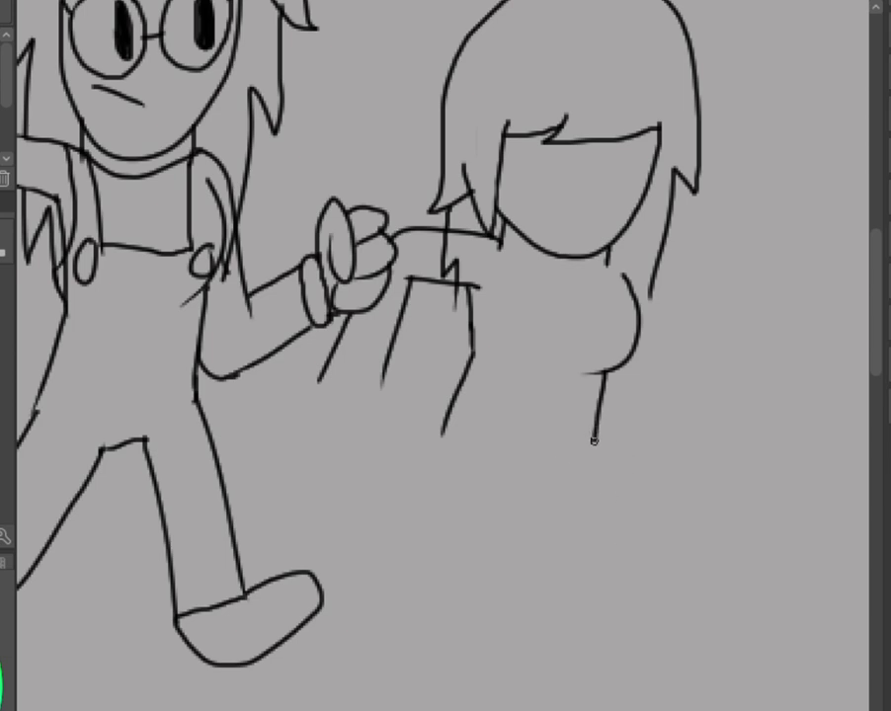
# Draw the second character's front thigh as two roughly parallel lines slanting forward from the hips.
pyautogui.moveTo(594, 439); pyautogui.dragTo(665, 605)
pyautogui.moveTo(543, 471); pyautogui.dragTo(613, 644)
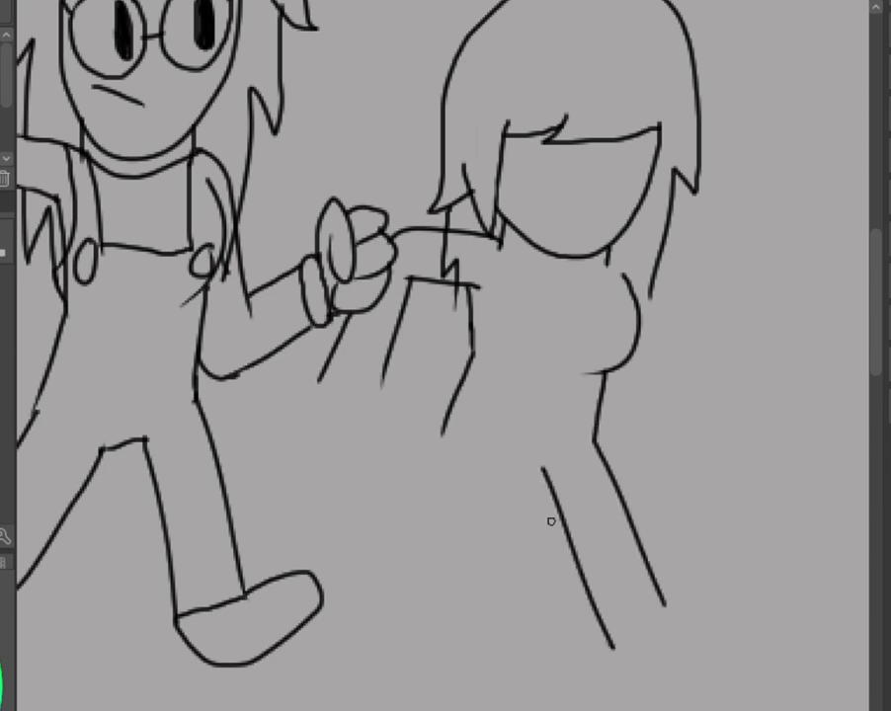
pyautogui.hotkey('ctrl', 'z')
pyautogui.moveTo(541, 471); pyautogui.dragTo(607, 617)
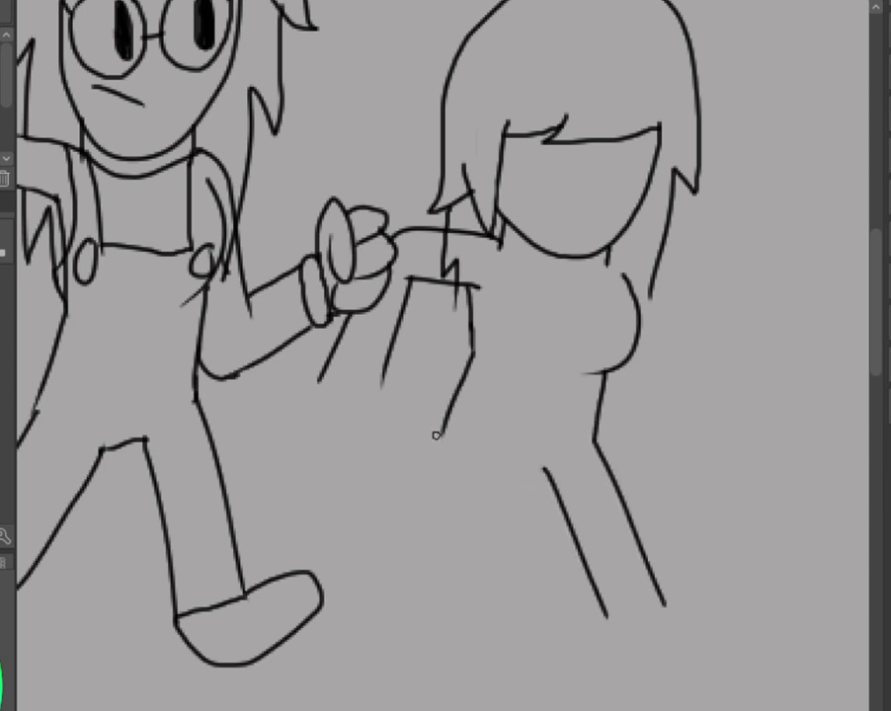
# Draw the second character's trailing leg bent back at the knee and ending in a rounded shoe.
pyautogui.moveTo(442, 434)
pyautogui.mouseDown()
pyautogui.moveTo(406, 526)
pyautogui.moveTo(336, 486)
pyautogui.mouseUp()
pyautogui.hotkey('ctrl', 'z')
pyautogui.moveTo(418, 531); pyautogui.dragTo(342, 492)
pyautogui.moveTo(494, 471)
pyautogui.mouseDown()
pyautogui.moveTo(452, 589)
pyautogui.moveTo(433, 604)
pyautogui.moveTo(382, 596)
pyautogui.moveTo(323, 547)
pyautogui.mouseUp()
pyautogui.hotkey('ctrl', 'z')
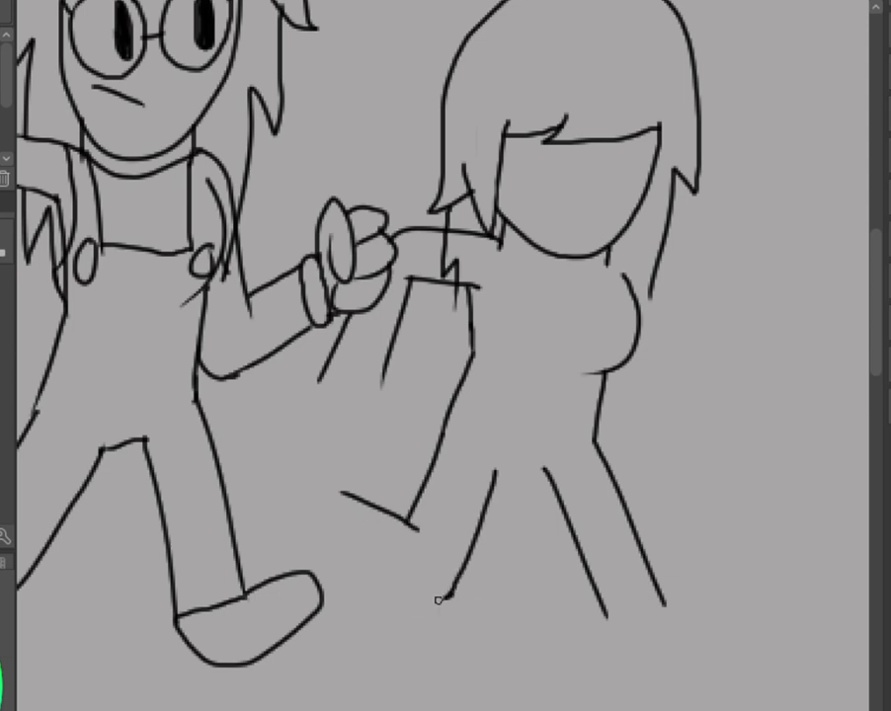
pyautogui.moveTo(450, 592); pyautogui.dragTo(299, 523)
pyautogui.moveTo(345, 492)
pyautogui.mouseDown()
pyautogui.moveTo(277, 503)
pyautogui.moveTo(307, 522)
pyautogui.moveTo(327, 492)
pyautogui.moveTo(285, 480)
pyautogui.moveTo(259, 550)
pyautogui.moveTo(300, 522)
pyautogui.mouseUp()
pyautogui.hotkey('ctrl', 'z')
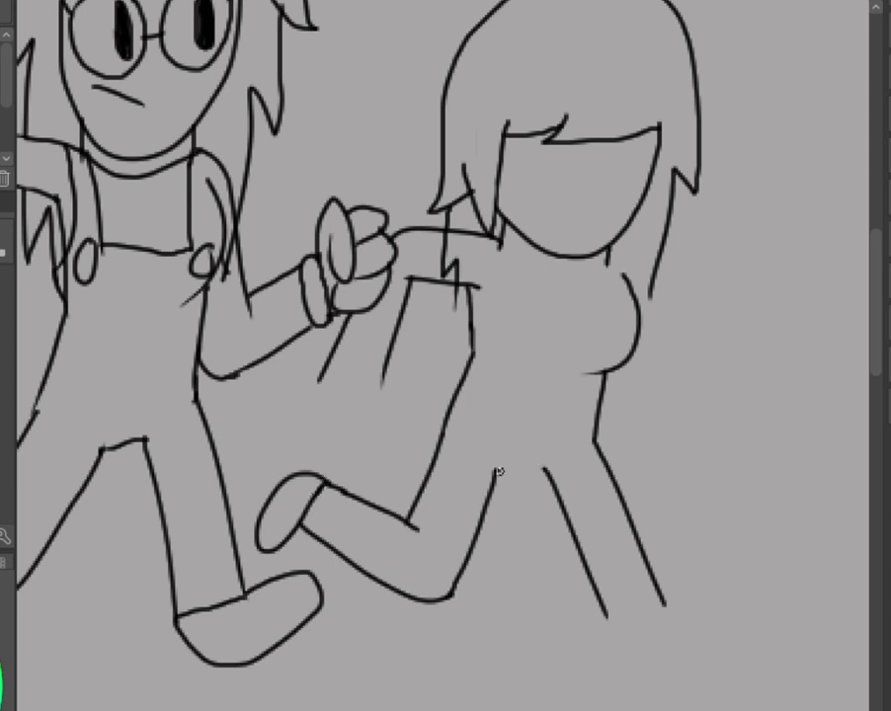
# Join the second character's legs with a short crotch line and complete the front leg down to a rounded shoe.
pyautogui.moveTo(497, 471); pyautogui.dragTo(541, 464)
pyautogui.moveTo(605, 612); pyautogui.dragTo(635, 689)
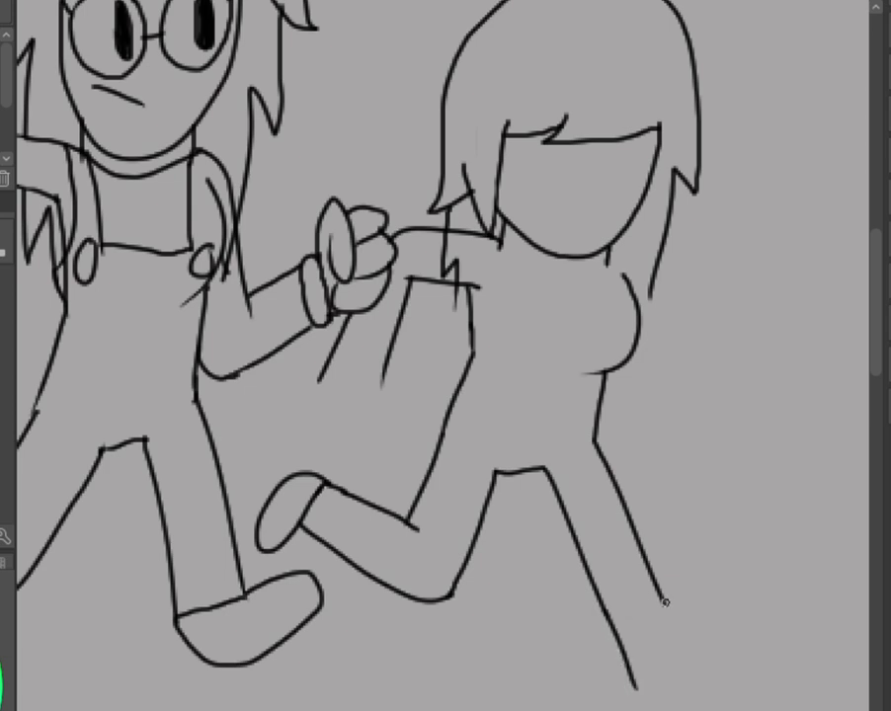
pyautogui.moveTo(667, 609); pyautogui.dragTo(700, 681)
pyautogui.hotkey('ctrl', 'z')
pyautogui.hotkey('ctrl', 'z')
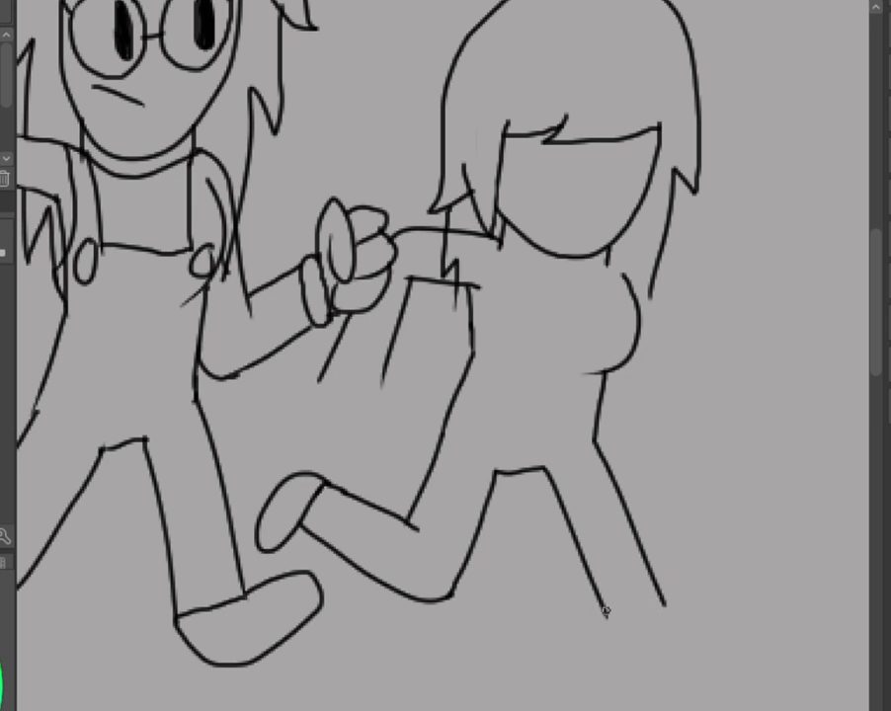
pyautogui.moveTo(605, 612); pyautogui.dragTo(647, 709)
pyautogui.hotkey('ctrl', 'z')
pyautogui.moveTo(604, 610); pyautogui.dragTo(636, 698)
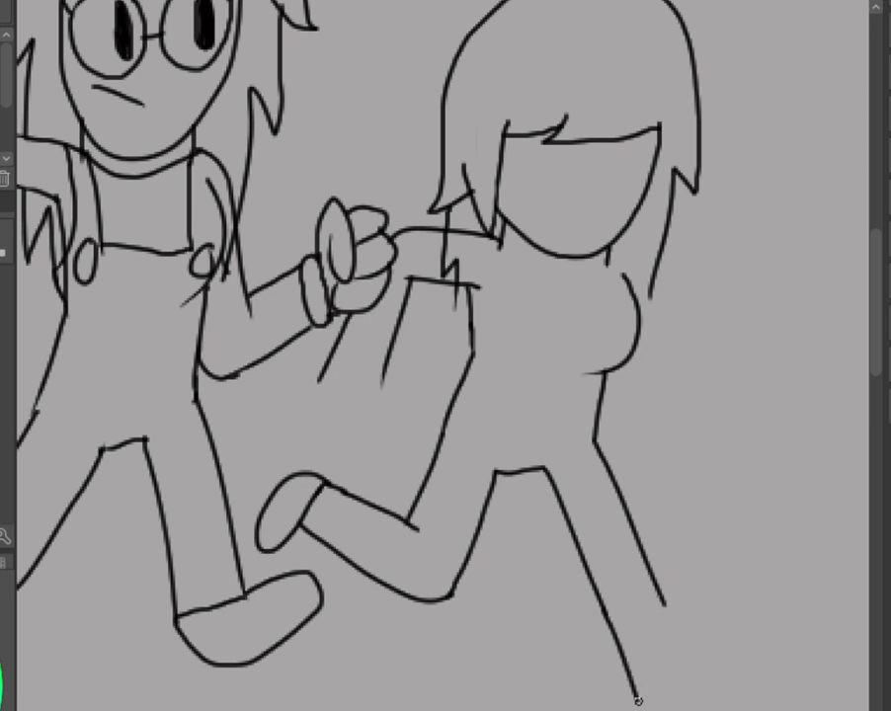
pyautogui.moveTo(664, 604); pyautogui.dragTo(711, 690)
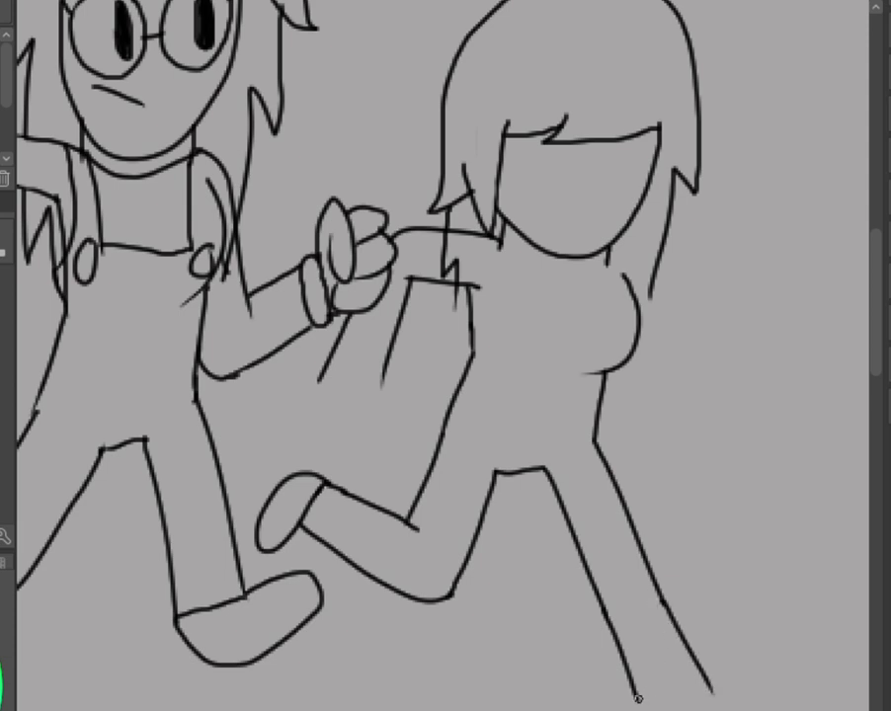
pyautogui.moveTo(638, 698)
pyautogui.mouseDown()
pyautogui.moveTo(720, 688)
pyautogui.moveTo(712, 692)
pyautogui.moveTo(740, 677)
pyautogui.moveTo(768, 709)
pyautogui.moveTo(648, 701)
pyautogui.moveTo(740, 679)
pyautogui.moveTo(788, 706)
pyautogui.mouseUp()
pyautogui.hotkey('ctrl', 'z')
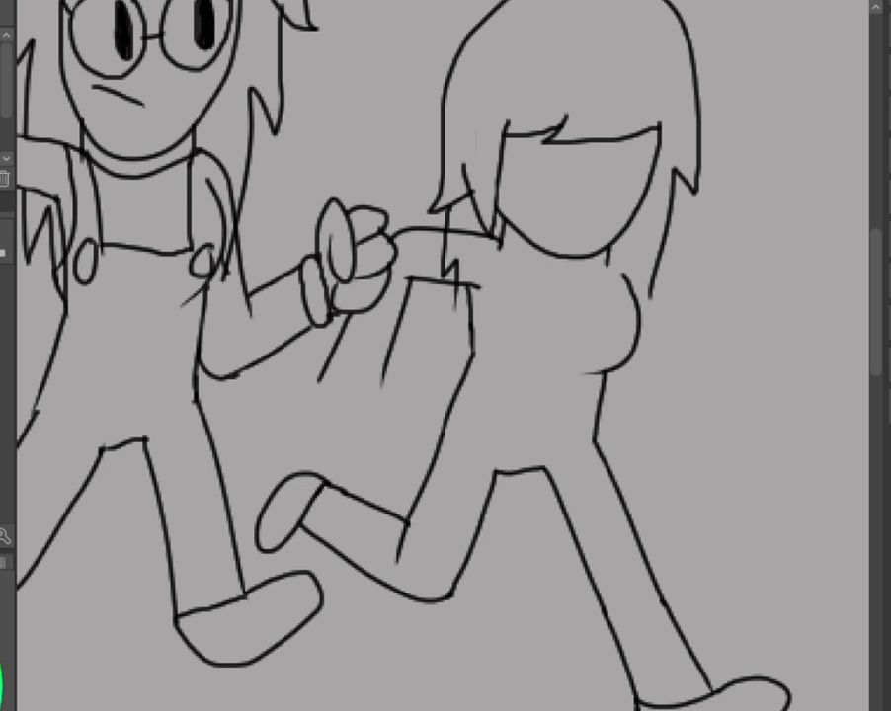
# Erase the second character's trailing lower leg and shoe, and redraw the lower leg bent more sharply upward from the knee.
pyautogui.moveTo(264, 507)
pyautogui.mouseDown()
pyautogui.moveTo(289, 469)
pyautogui.moveTo(301, 472)
pyautogui.moveTo(295, 491)
pyautogui.moveTo(330, 453)
pyautogui.moveTo(318, 533)
pyautogui.moveTo(337, 529)
pyautogui.moveTo(377, 479)
pyautogui.moveTo(386, 493)
pyautogui.moveTo(379, 548)
pyautogui.moveTo(325, 531)
pyautogui.moveTo(399, 616)
pyautogui.moveTo(396, 598)
pyautogui.moveTo(353, 552)
pyautogui.moveTo(411, 593)
pyautogui.moveTo(434, 582)
pyautogui.moveTo(413, 605)
pyautogui.mouseUp()
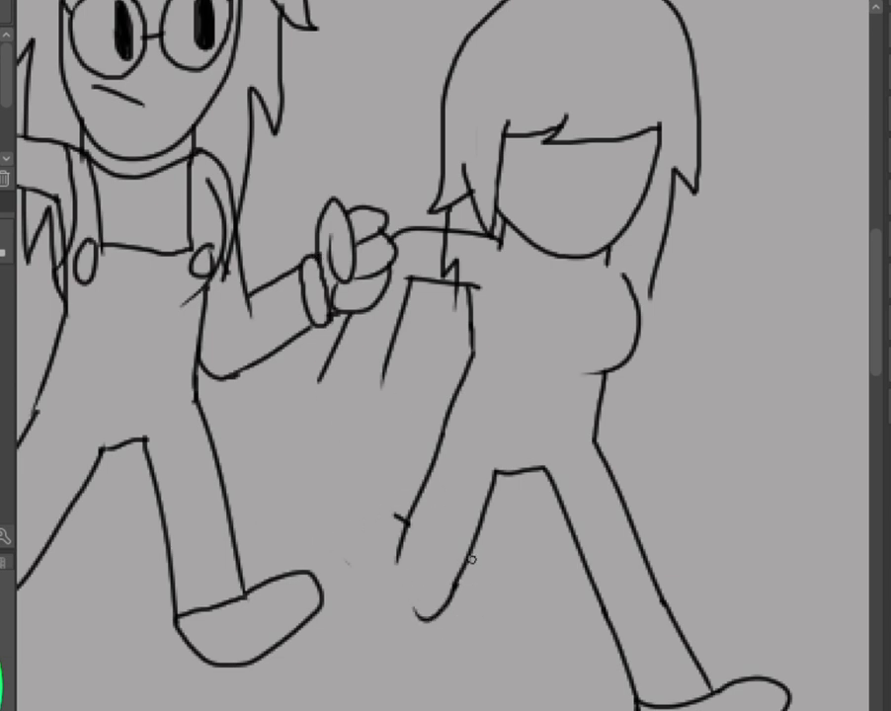
pyautogui.hotkey('ctrl', 'z')
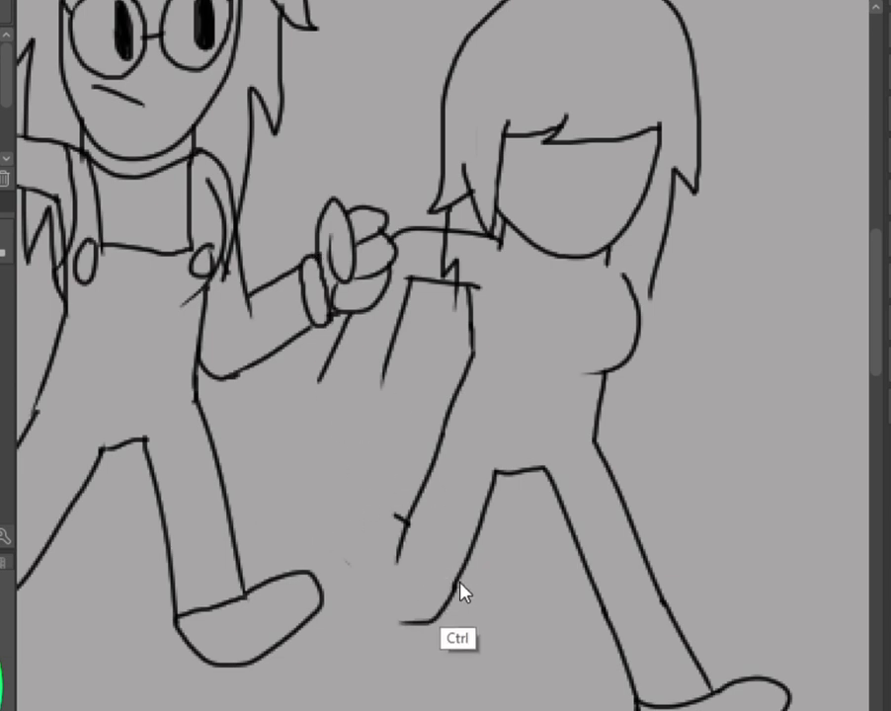
pyautogui.moveTo(453, 586)
pyautogui.mouseDown()
pyautogui.moveTo(417, 613)
pyautogui.moveTo(378, 573)
pyautogui.moveTo(375, 599)
pyautogui.moveTo(329, 503)
pyautogui.mouseUp()
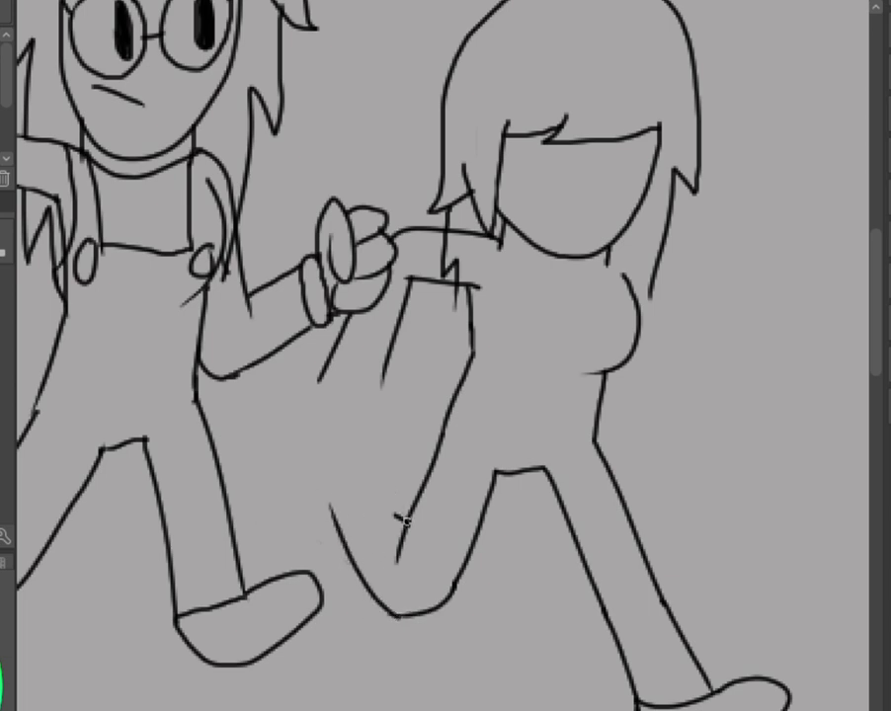
pyautogui.moveTo(405, 521); pyautogui.dragTo(381, 448)
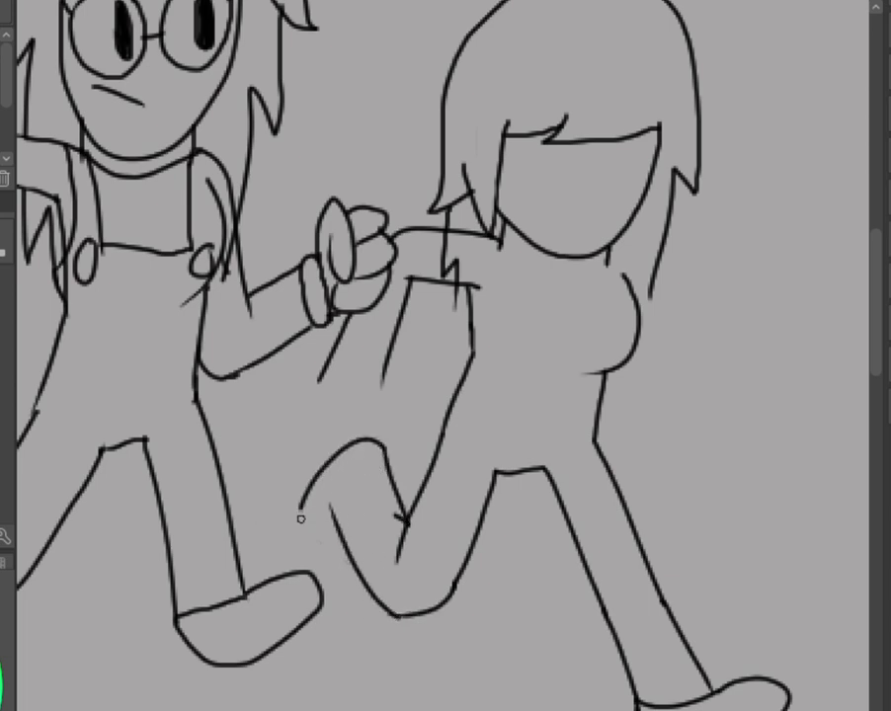
# Draw a rounded shoe with a curved ankle line at the end of the second character's raised trailing leg.
pyautogui.moveTo(308, 514); pyautogui.dragTo(376, 443)
pyautogui.hotkey('ctrl', 'z')
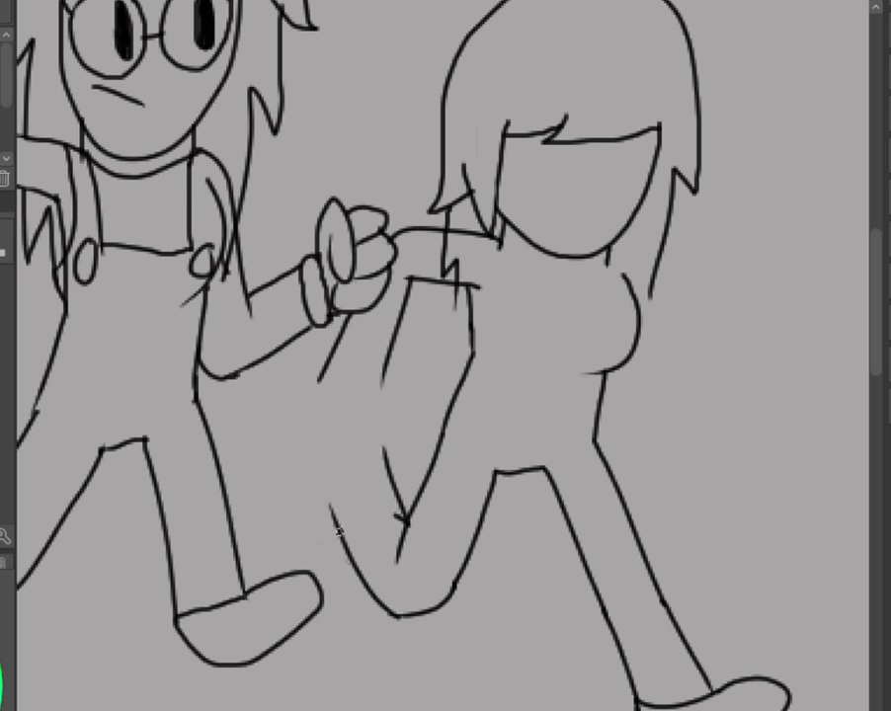
pyautogui.moveTo(339, 532); pyautogui.dragTo(316, 462)
pyautogui.hotkey('ctrl', 'z')
pyautogui.moveTo(346, 539)
pyautogui.mouseDown()
pyautogui.moveTo(302, 535)
pyautogui.moveTo(311, 489)
pyautogui.moveTo(306, 508)
pyautogui.moveTo(303, 494)
pyautogui.moveTo(327, 457)
pyautogui.moveTo(366, 444)
pyautogui.moveTo(389, 469)
pyautogui.moveTo(387, 447)
pyautogui.moveTo(333, 511)
pyautogui.mouseUp()
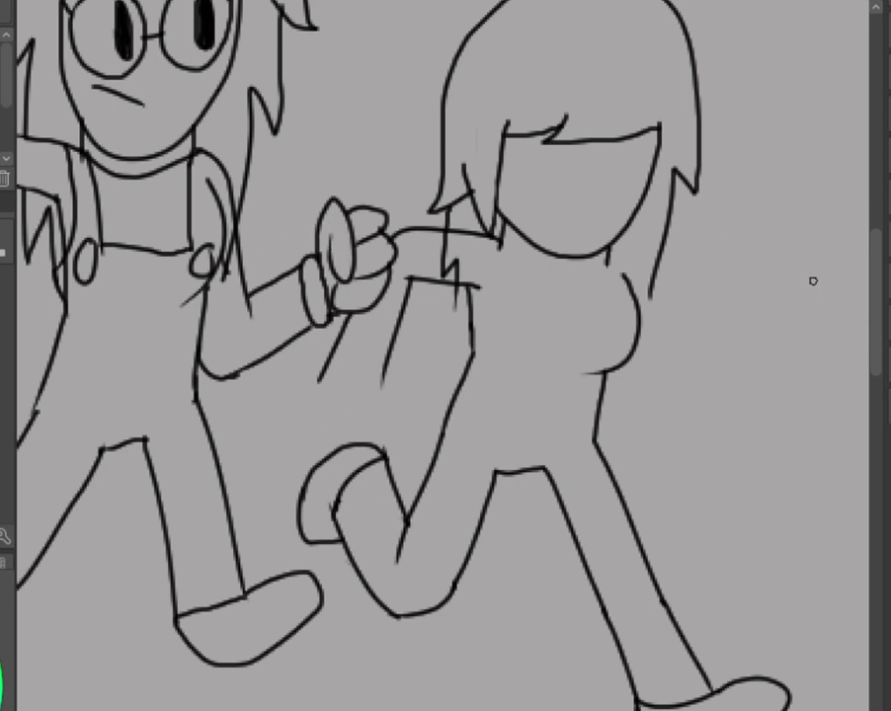
pyautogui.moveTo(862, 692)
pyautogui.mouseDown()
pyautogui.moveTo(694, 692)
pyautogui.moveTo(704, 692)
pyautogui.mouseUp()
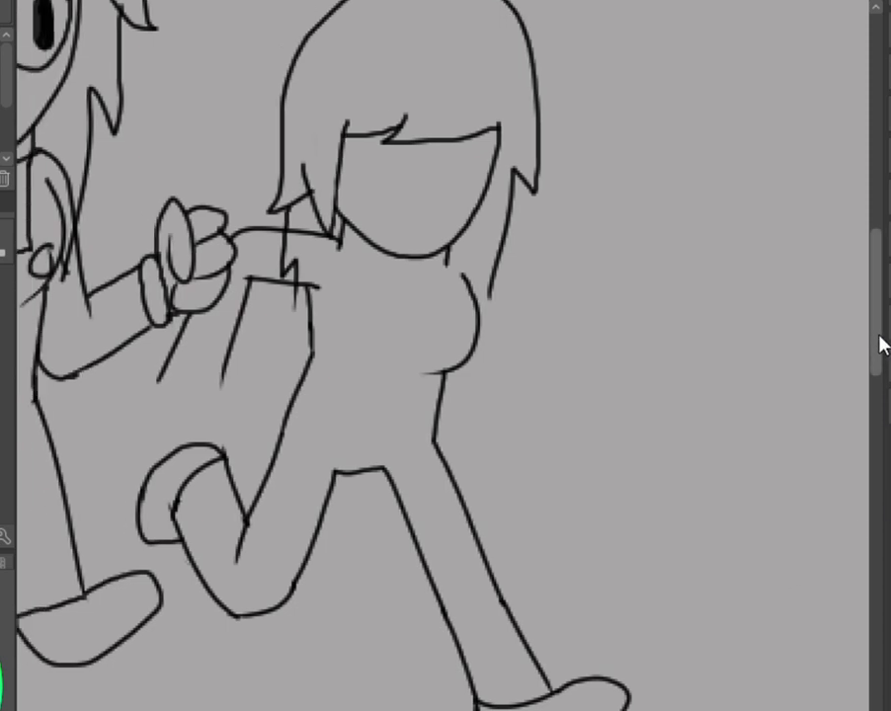
pyautogui.moveTo(882, 342); pyautogui.dragTo(882, 324)
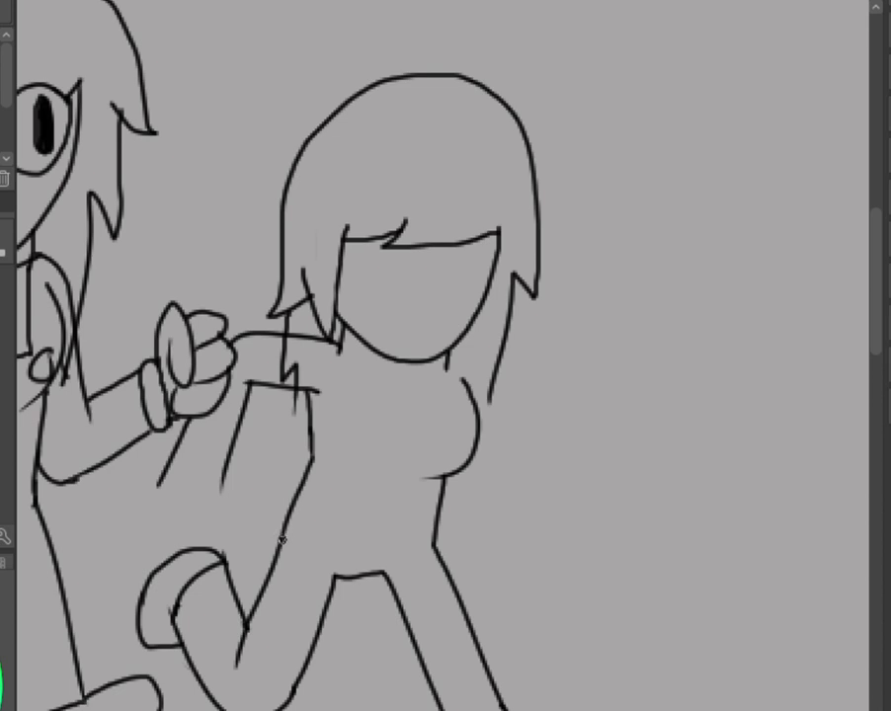
pyautogui.moveTo(284, 542); pyautogui.dragTo(434, 544)
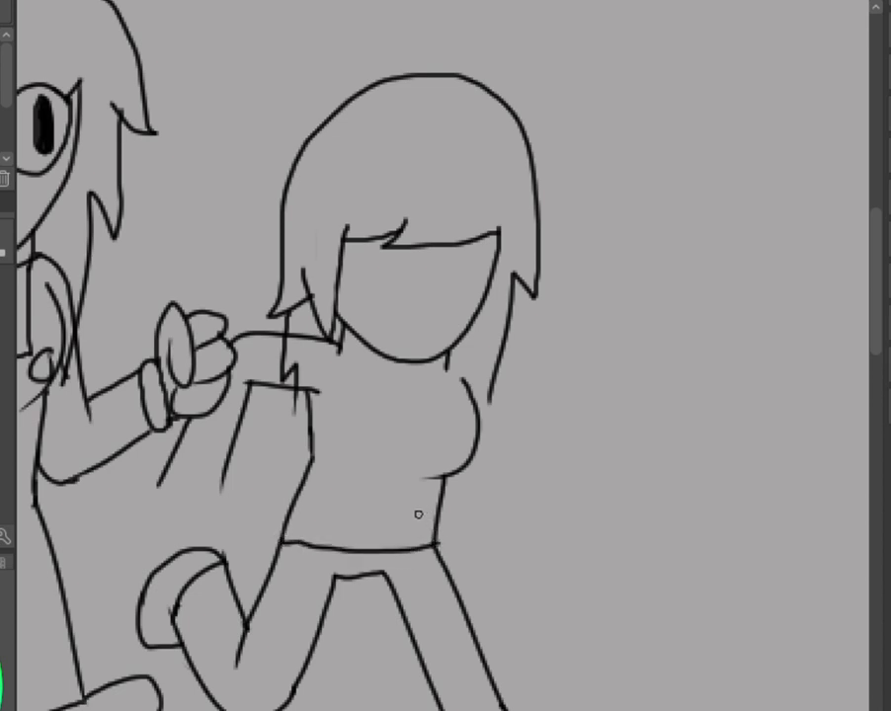
pyautogui.hotkey('ctrl', 'z')
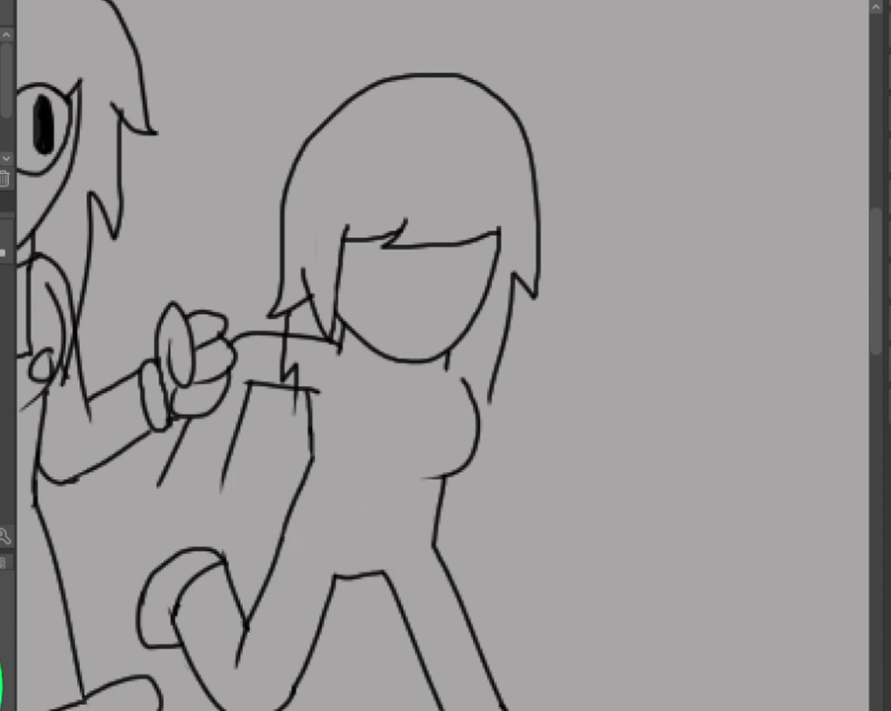
# Erase the second character's crotch line and redraw it slightly lower as a flat line between the thighs.
pyautogui.moveTo(336, 574); pyautogui.dragTo(403, 582)
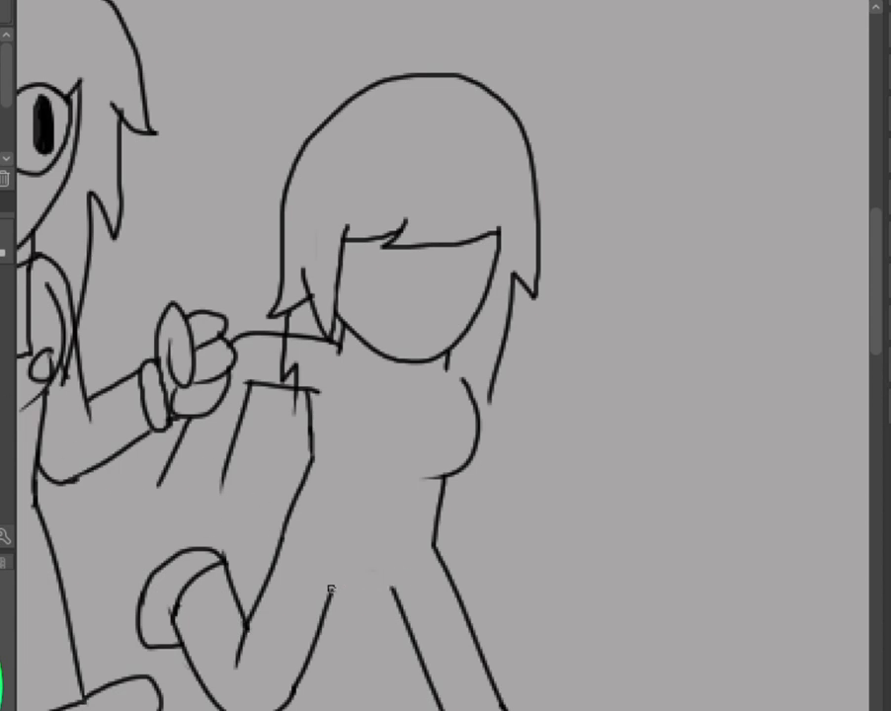
pyautogui.moveTo(332, 591)
pyautogui.mouseDown()
pyautogui.moveTo(395, 583)
pyautogui.moveTo(326, 593)
pyautogui.moveTo(390, 588)
pyautogui.mouseUp()
pyautogui.moveTo(332, 591); pyautogui.dragTo(395, 587)
pyautogui.moveTo(433, 545); pyautogui.dragTo(283, 542)
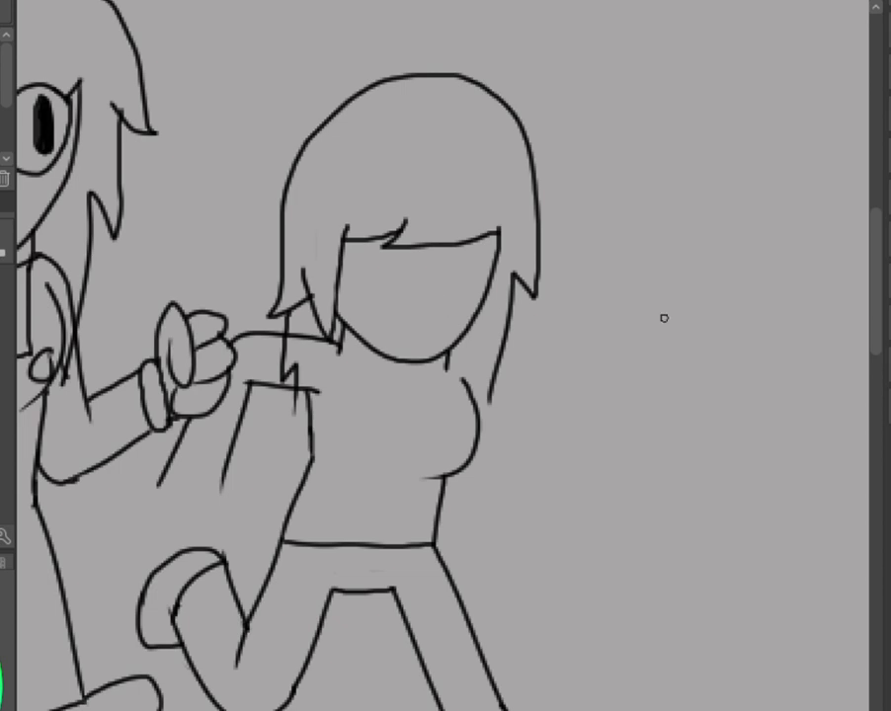
pyautogui.hotkey('ctrl', 'z')
# Draw the second character's rear overall strap over the shoulder and a straight bib edge across the chest.
pyautogui.moveTo(875, 289); pyautogui.dragTo(881, 314)
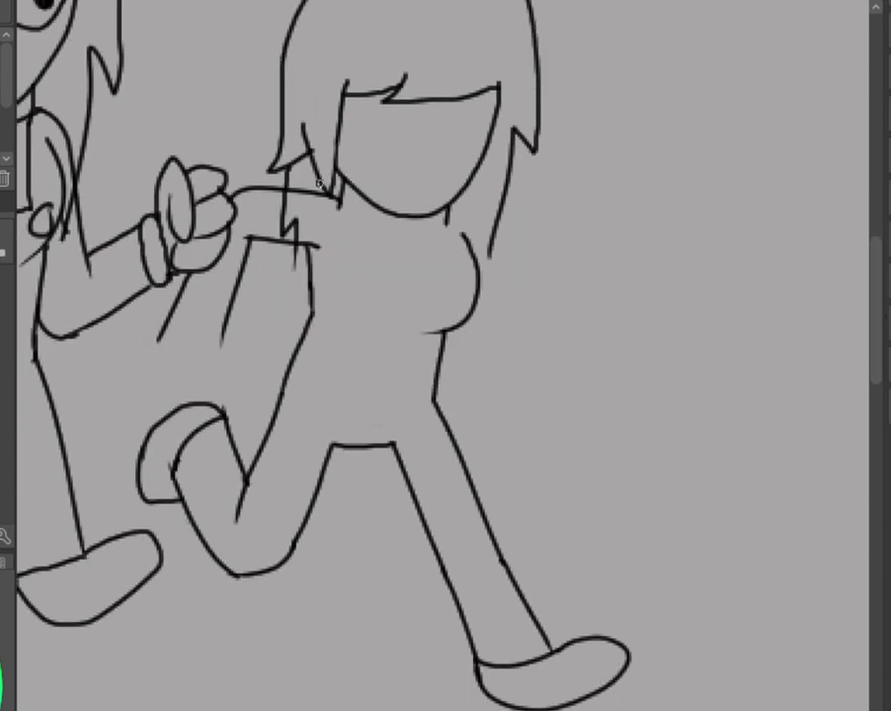
pyautogui.moveTo(328, 247)
pyautogui.mouseDown()
pyautogui.moveTo(342, 199)
pyautogui.moveTo(343, 254)
pyautogui.mouseUp()
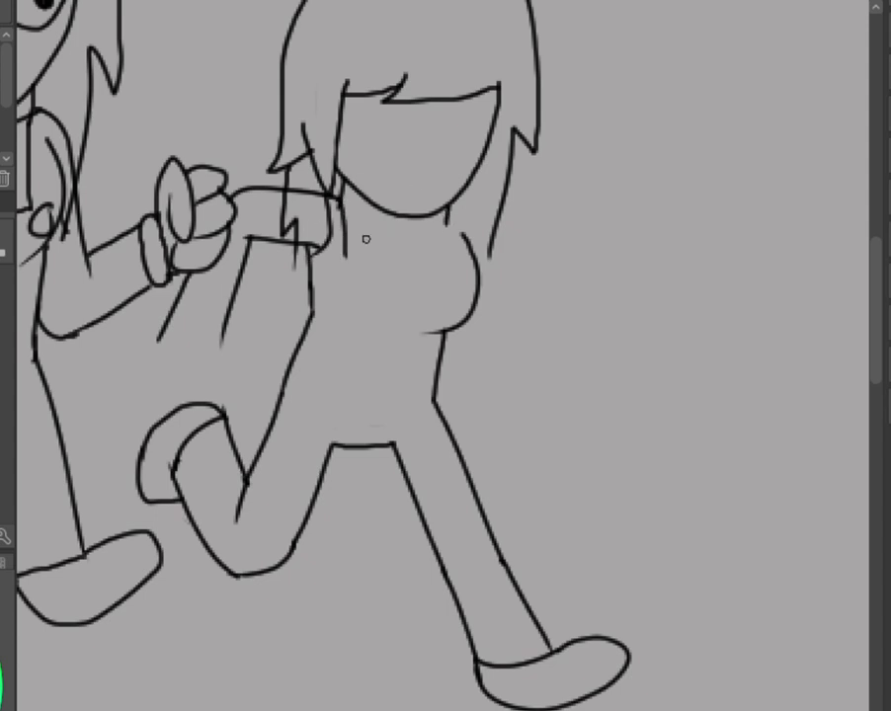
pyautogui.moveTo(345, 253); pyautogui.dragTo(428, 254)
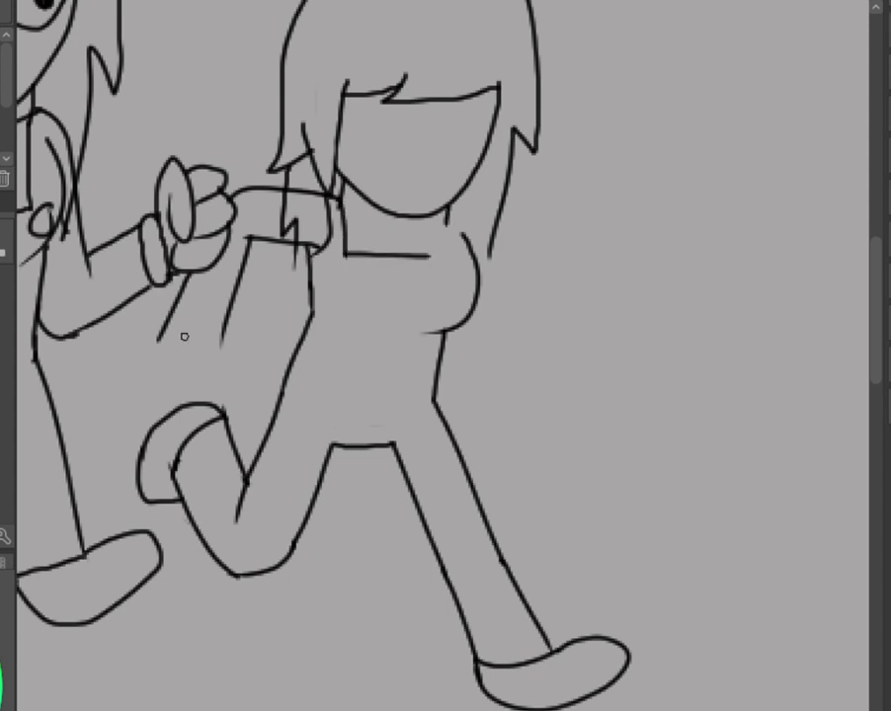
# Draw a slanted oval glove cuff and a hanging hand with curled fingers at the end of the second character's rear arm.
pyautogui.moveTo(219, 341); pyautogui.dragTo(153, 342)
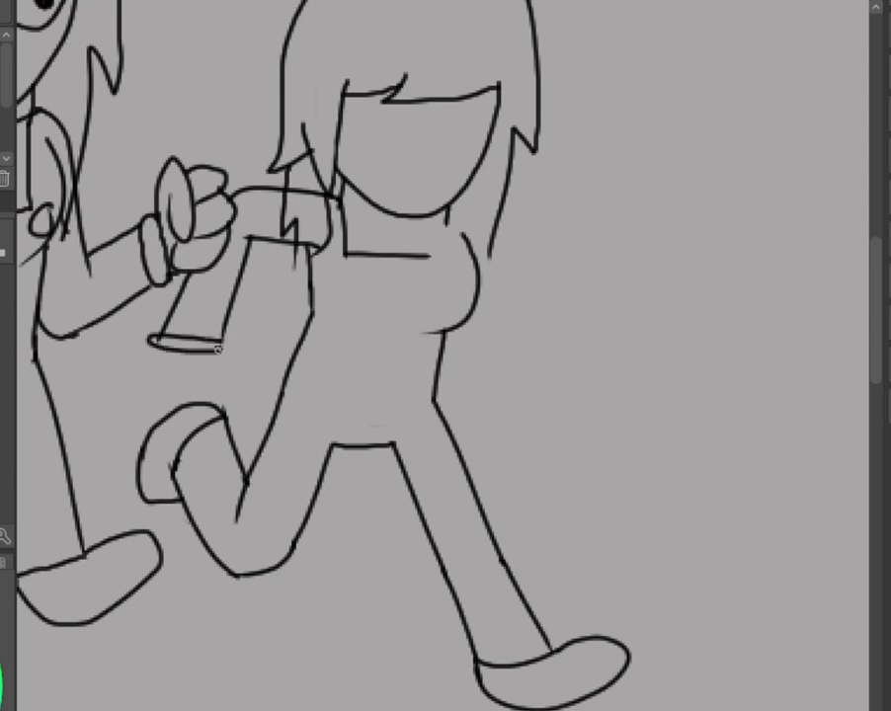
pyautogui.hotkey('ctrl', 'z')
pyautogui.moveTo(219, 340)
pyautogui.mouseDown()
pyautogui.moveTo(151, 340)
pyautogui.moveTo(211, 361)
pyautogui.moveTo(236, 351)
pyautogui.moveTo(217, 342)
pyautogui.moveTo(217, 414)
pyautogui.moveTo(215, 363)
pyautogui.moveTo(232, 407)
pyautogui.mouseUp()
pyautogui.hotkey('ctrl', 'z')
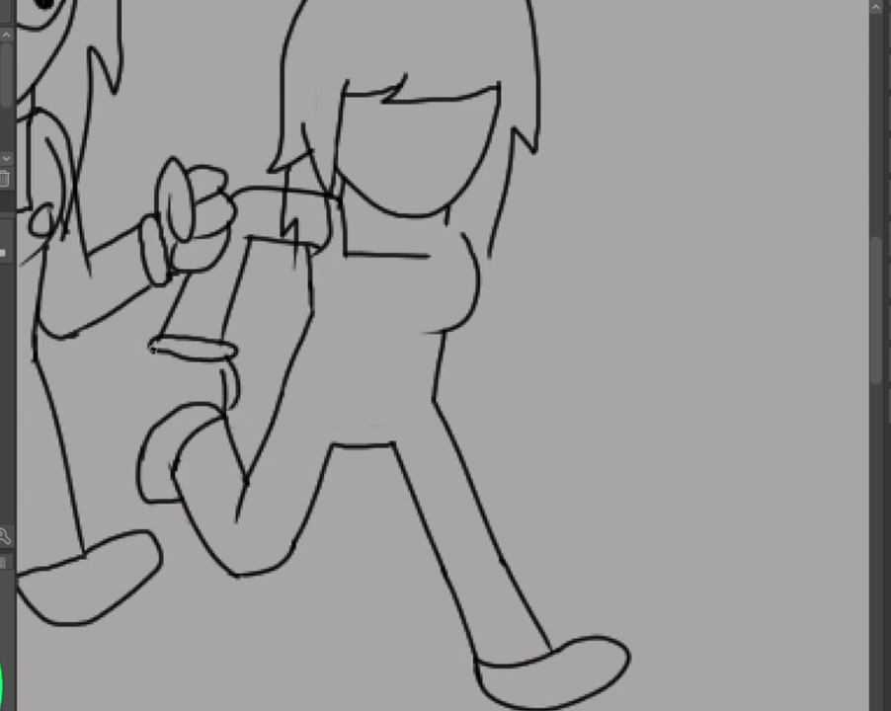
pyautogui.moveTo(154, 352)
pyautogui.mouseDown()
pyautogui.moveTo(145, 407)
pyautogui.moveTo(213, 407)
pyautogui.moveTo(177, 377)
pyautogui.moveTo(198, 377)
pyautogui.mouseUp()
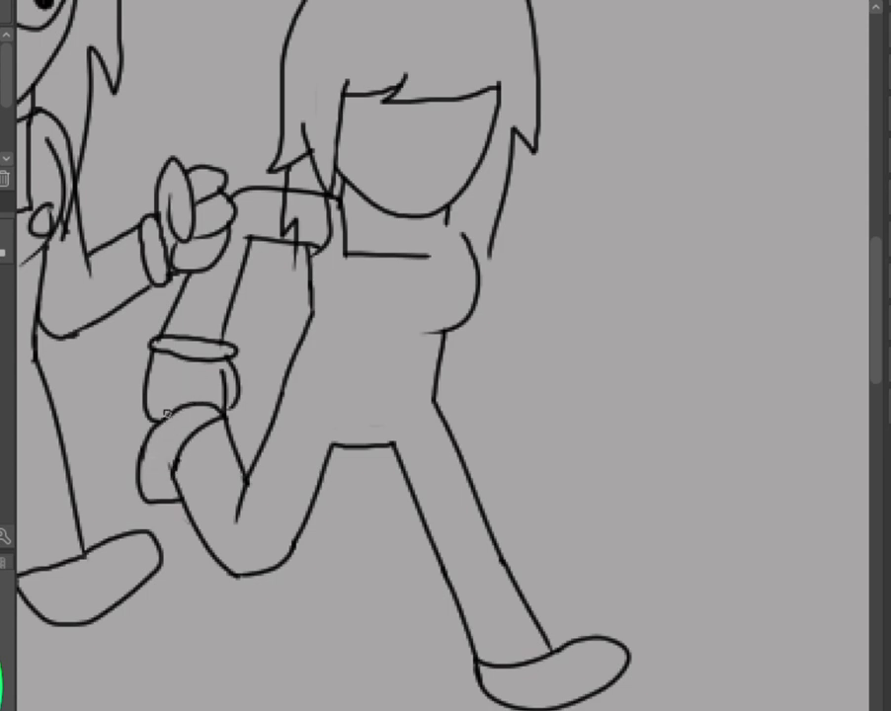
pyautogui.moveTo(165, 413)
pyautogui.mouseDown()
pyautogui.moveTo(168, 382)
pyautogui.moveTo(195, 379)
pyautogui.mouseUp()
# Draw the second character's front shoulder and upper arm as two lines running down beside the chest.
pyautogui.moveTo(451, 211); pyautogui.dragTo(492, 231)
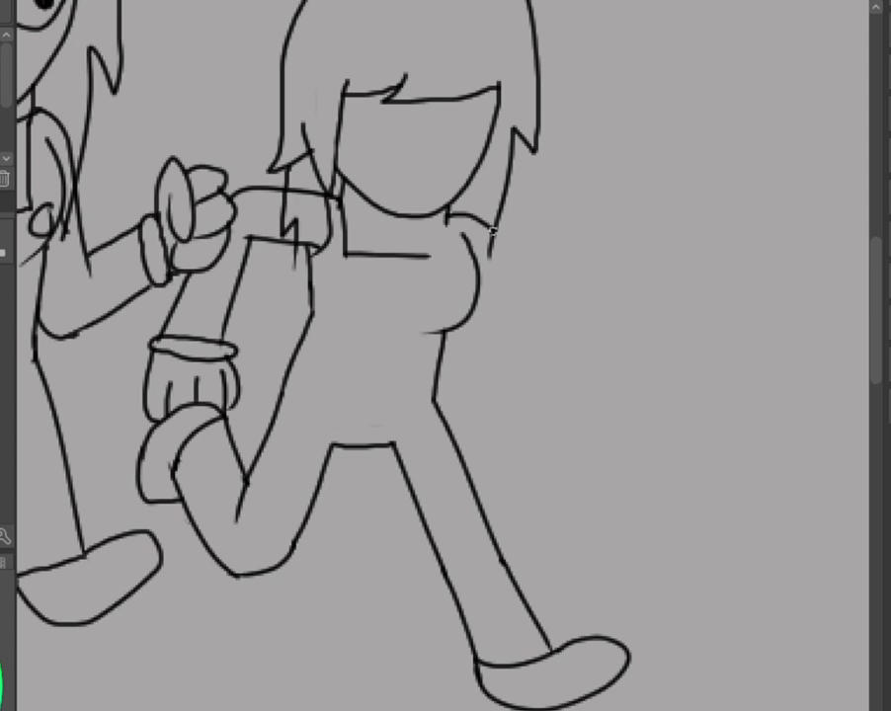
pyautogui.hotkey('ctrl', 'z')
pyautogui.moveTo(449, 211)
pyautogui.mouseDown()
pyautogui.moveTo(487, 229)
pyautogui.moveTo(504, 262)
pyautogui.moveTo(511, 333)
pyautogui.mouseUp()
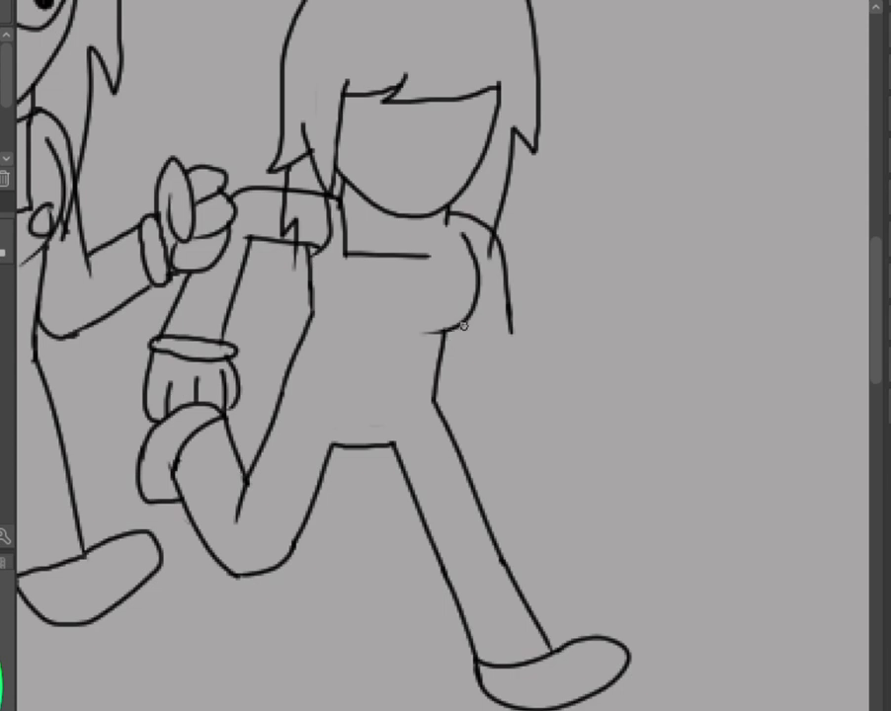
pyautogui.moveTo(454, 332); pyautogui.dragTo(462, 398)
# Draw the second character's front forearm extending forward from a bent elbow, angled slightly upward toward the wrist.
pyautogui.moveTo(512, 333)
pyautogui.mouseDown()
pyautogui.moveTo(519, 364)
pyautogui.moveTo(518, 321)
pyautogui.moveTo(518, 365)
pyautogui.moveTo(582, 305)
pyautogui.mouseUp()
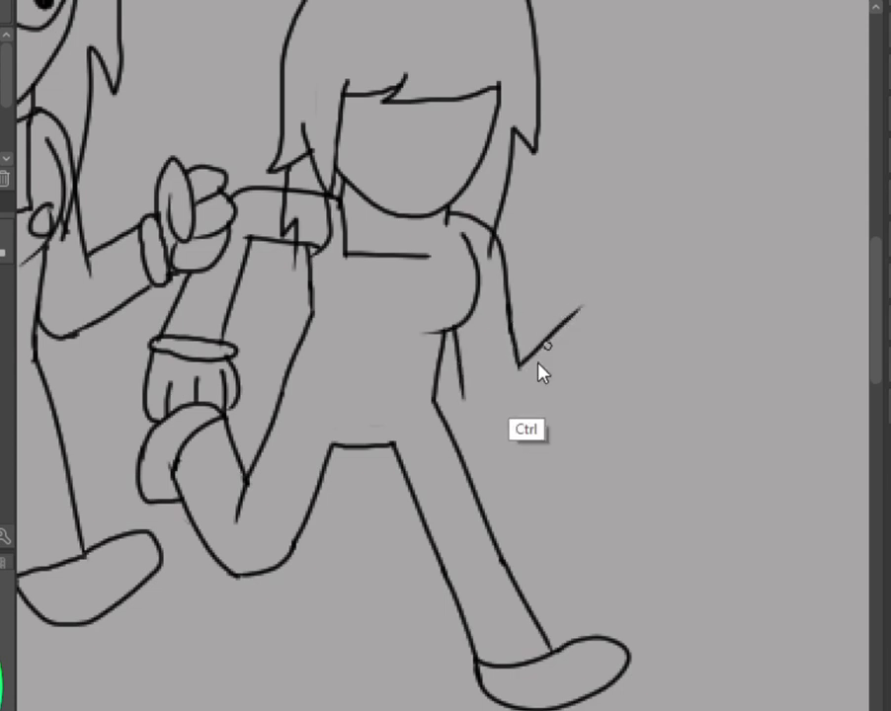
pyautogui.hotkey('ctrl', 'z')
pyautogui.moveTo(518, 365); pyautogui.dragTo(602, 356)
pyautogui.moveTo(463, 395)
pyautogui.mouseDown()
pyautogui.moveTo(550, 423)
pyautogui.moveTo(636, 397)
pyautogui.mouseUp()
pyautogui.hotkey('ctrl', 'z')
pyautogui.moveTo(458, 395); pyautogui.dragTo(637, 405)
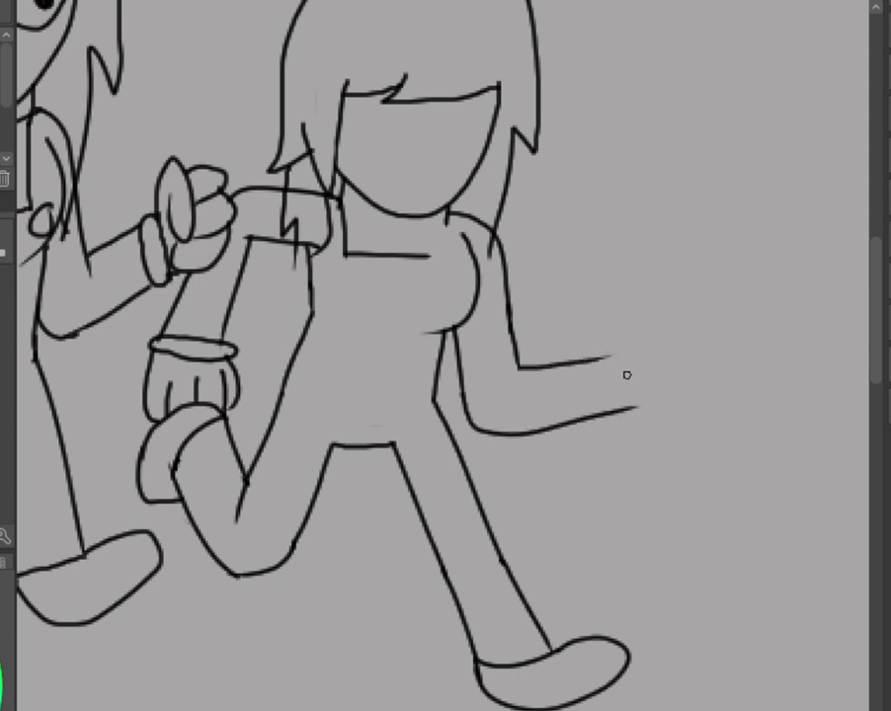
# Draw a narrow upright oval glove cuff at the wrist of the second character's front arm.
pyautogui.moveTo(600, 359); pyautogui.dragTo(639, 305)
pyautogui.hotkey('ctrl', 'z')
pyautogui.moveTo(629, 348)
pyautogui.mouseDown()
pyautogui.moveTo(638, 332)
pyautogui.moveTo(633, 405)
pyautogui.mouseUp()
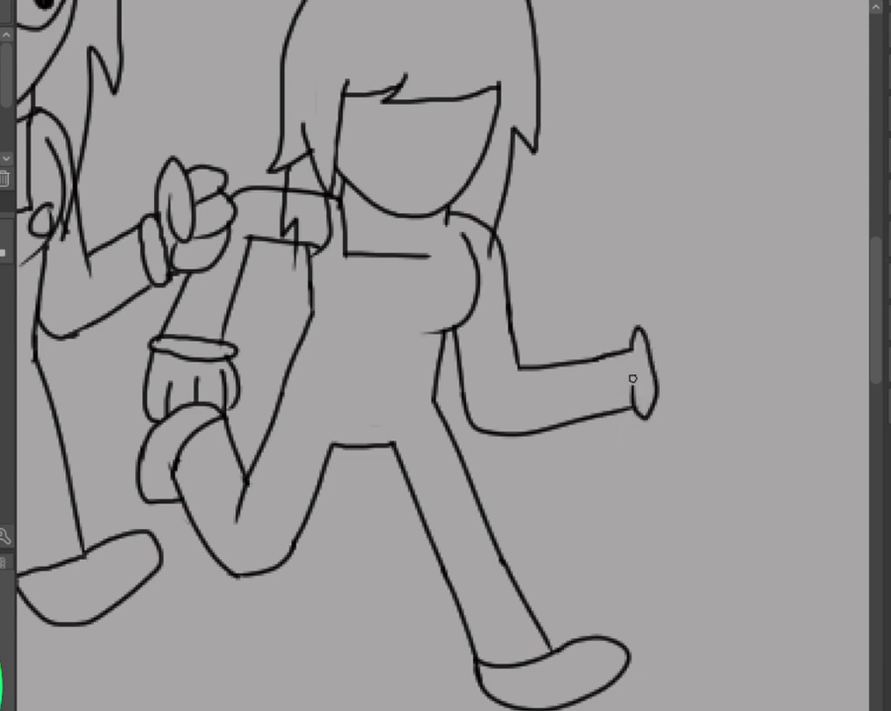
# Draw a clenched fist with a raised thumb and three curled fingers beyond the second character's front glove cuff.
pyautogui.moveTo(645, 334)
pyautogui.mouseDown()
pyautogui.moveTo(689, 282)
pyautogui.moveTo(688, 303)
pyautogui.moveTo(719, 312)
pyautogui.moveTo(676, 350)
pyautogui.moveTo(681, 342)
pyautogui.moveTo(683, 363)
pyautogui.mouseUp()
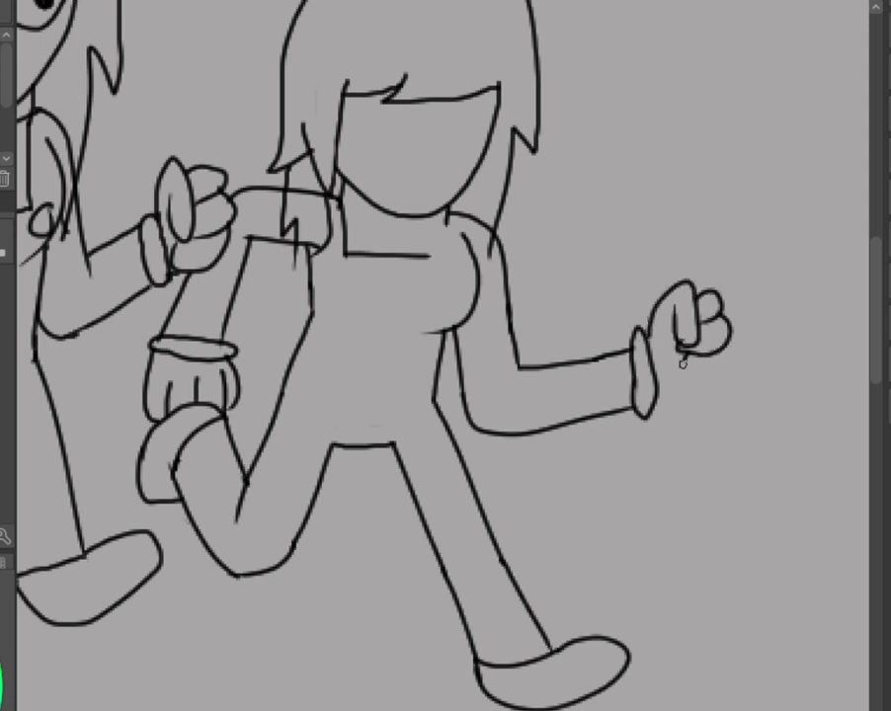
pyautogui.hotkey('ctrl', 'z')
pyautogui.hotkey('ctrl', 'z')
pyautogui.hotkey('ctrl', 'z')
pyautogui.hotkey('ctrl', 'z')
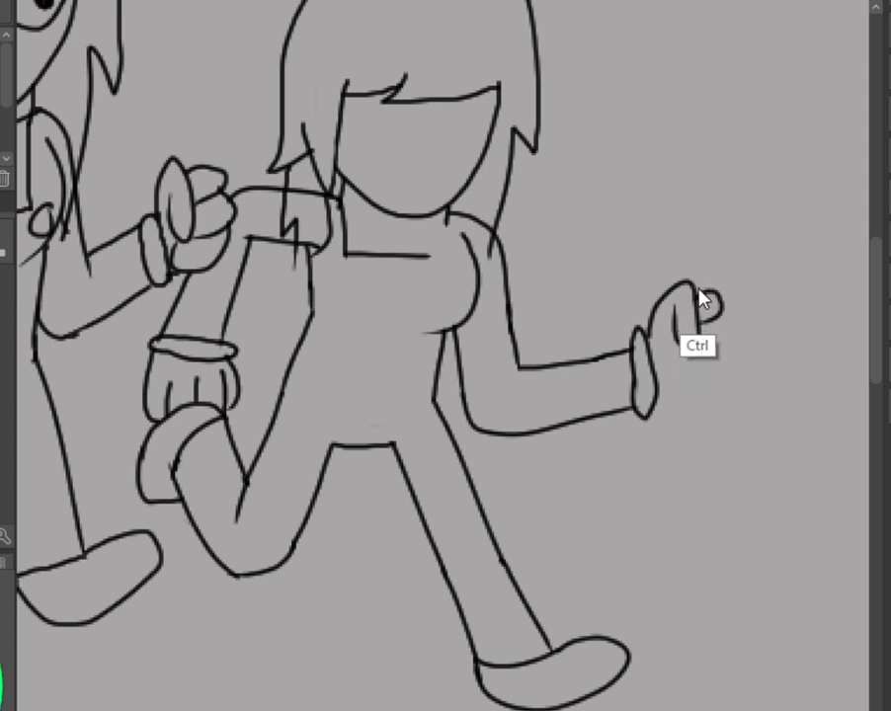
pyautogui.moveTo(700, 293)
pyautogui.mouseDown()
pyautogui.moveTo(722, 320)
pyautogui.moveTo(707, 317)
pyautogui.moveTo(719, 323)
pyautogui.moveTo(727, 356)
pyautogui.moveTo(678, 372)
pyautogui.moveTo(681, 344)
pyautogui.moveTo(694, 345)
pyautogui.moveTo(692, 371)
pyautogui.moveTo(674, 392)
pyautogui.moveTo(708, 398)
pyautogui.mouseUp()
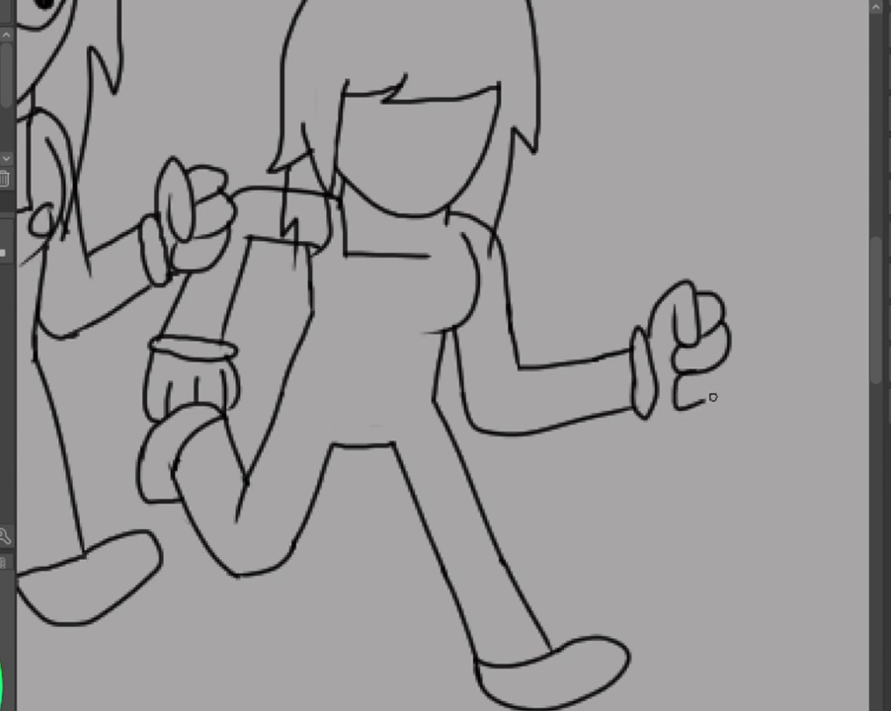
pyautogui.moveTo(729, 352); pyautogui.dragTo(649, 418)
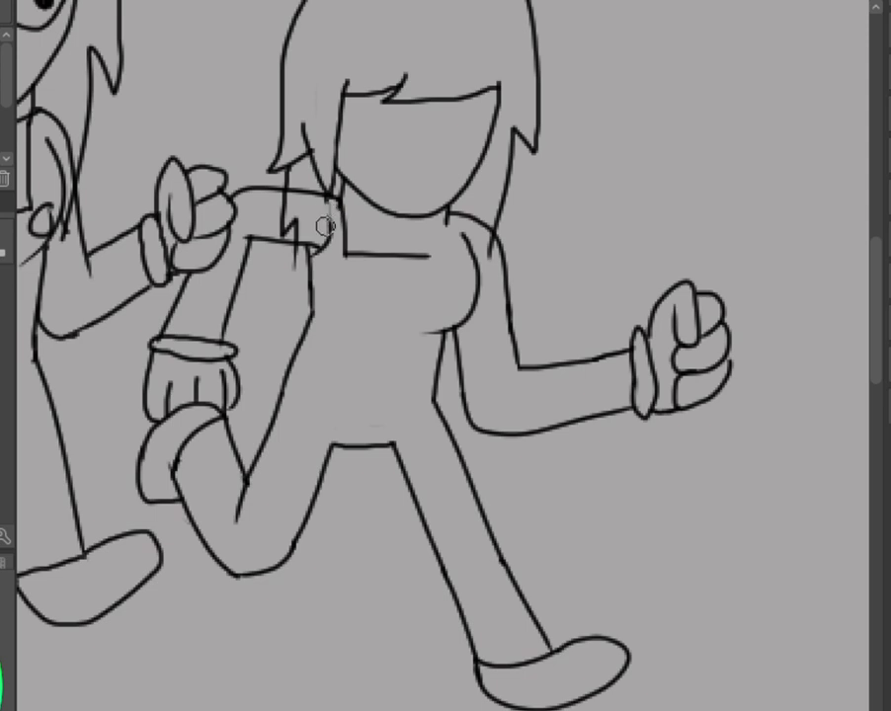
# Redraw the outer edge of the second character's rear overall strap and add the front strap down to the bib edge.
pyautogui.moveTo(300, 241); pyautogui.dragTo(332, 250)
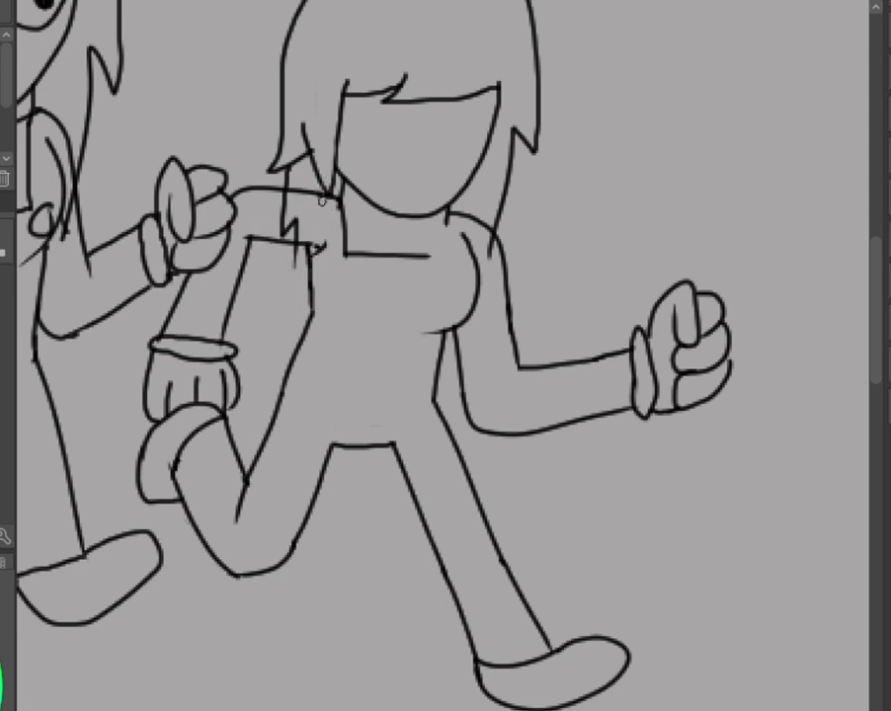
pyautogui.moveTo(322, 198); pyautogui.dragTo(324, 242)
pyautogui.moveTo(464, 243)
pyautogui.mouseDown()
pyautogui.moveTo(458, 215)
pyautogui.moveTo(432, 255)
pyautogui.moveTo(440, 255)
pyautogui.mouseUp()
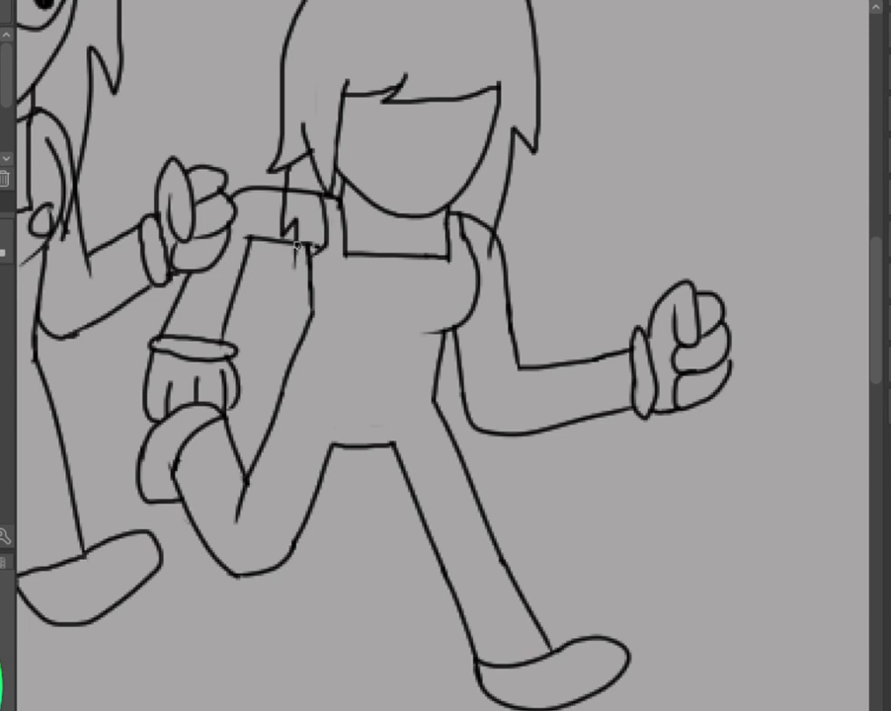
# Erase the hair lines crossing the second character's rear arm and add a pointed hair tip below it.
pyautogui.moveTo(297, 240); pyautogui.dragTo(297, 268)
pyautogui.press('ctrl')
pyautogui.press('ctrl')
pyautogui.moveTo(279, 224); pyautogui.dragTo(284, 226)
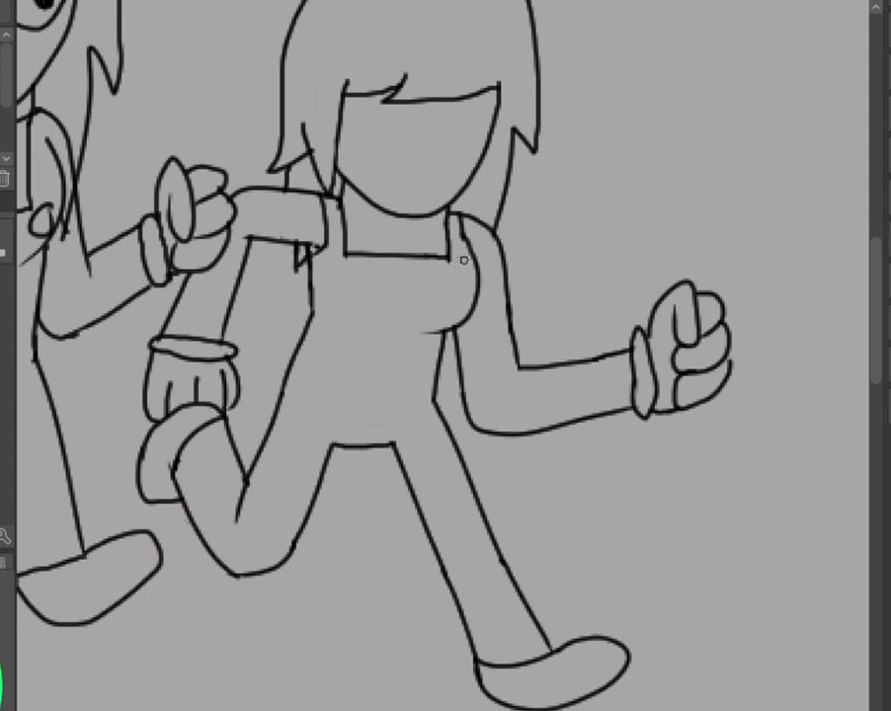
# Draw a round button below each strap on the bib of the second character's overalls.
pyautogui.moveTo(464, 264)
pyautogui.mouseDown()
pyautogui.moveTo(456, 288)
pyautogui.moveTo(464, 268)
pyautogui.moveTo(457, 283)
pyautogui.moveTo(450, 268)
pyautogui.mouseUp()
pyautogui.press('ctrl')
pyautogui.hotkey('ctrl', 'z')
pyautogui.hotkey('ctrl', 'z')
pyautogui.moveTo(340, 267)
pyautogui.mouseDown()
pyautogui.moveTo(343, 281)
pyautogui.moveTo(342, 271)
pyautogui.mouseUp()
pyautogui.press('ctrl')
pyautogui.hotkey('ctrl', 'z')
pyautogui.hotkey('ctrl', 'y')
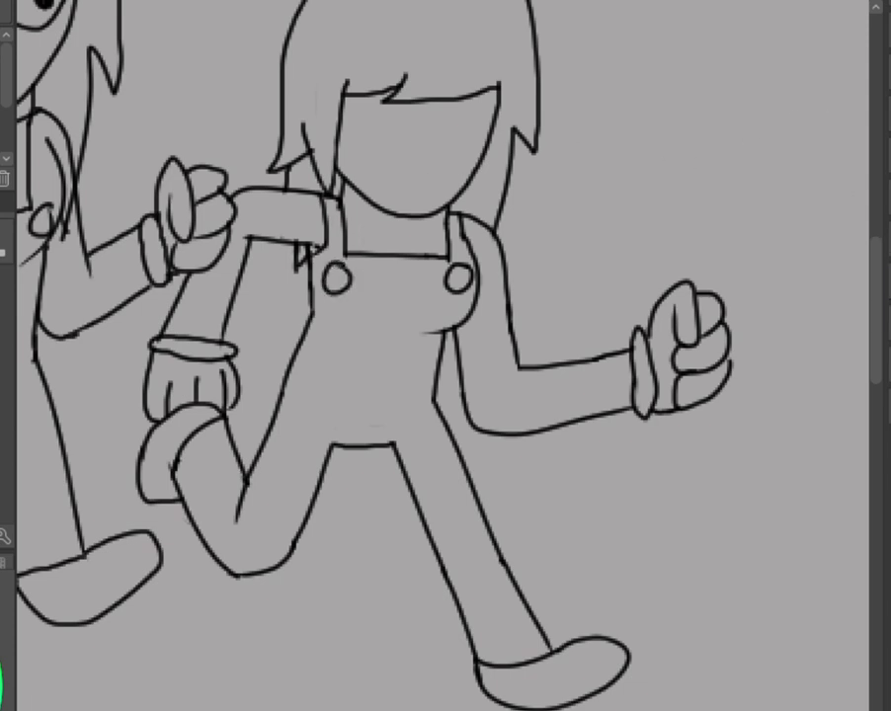
# Compare the second character's overalls, arms and head with the bespectacled character running beside her.
pyautogui.hscroll(-10, 444, 355)
pyautogui.hscroll(6, 444, 356)
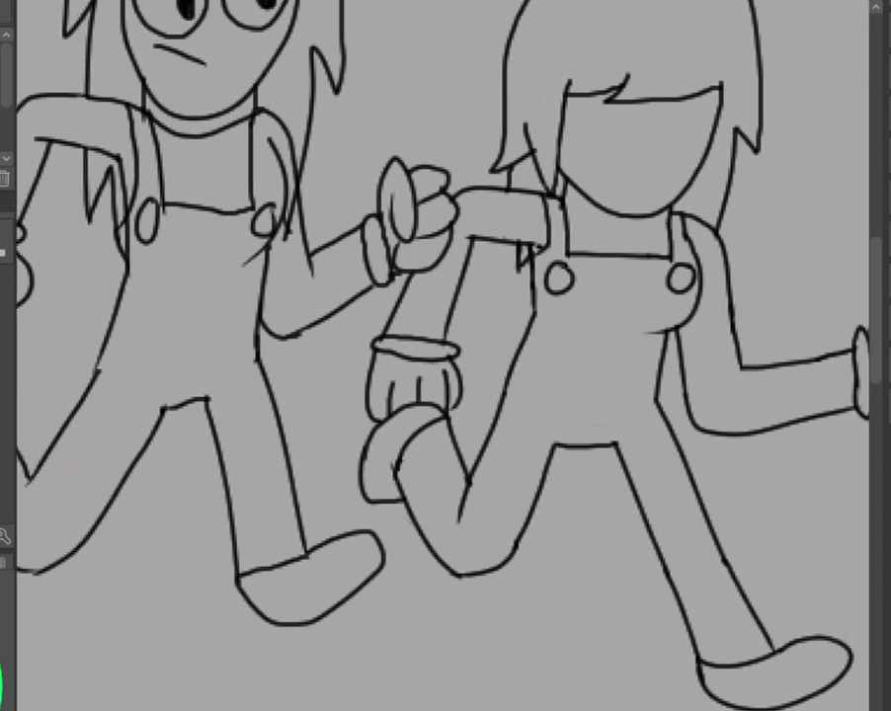
pyautogui.hscroll(2, 444, 356)
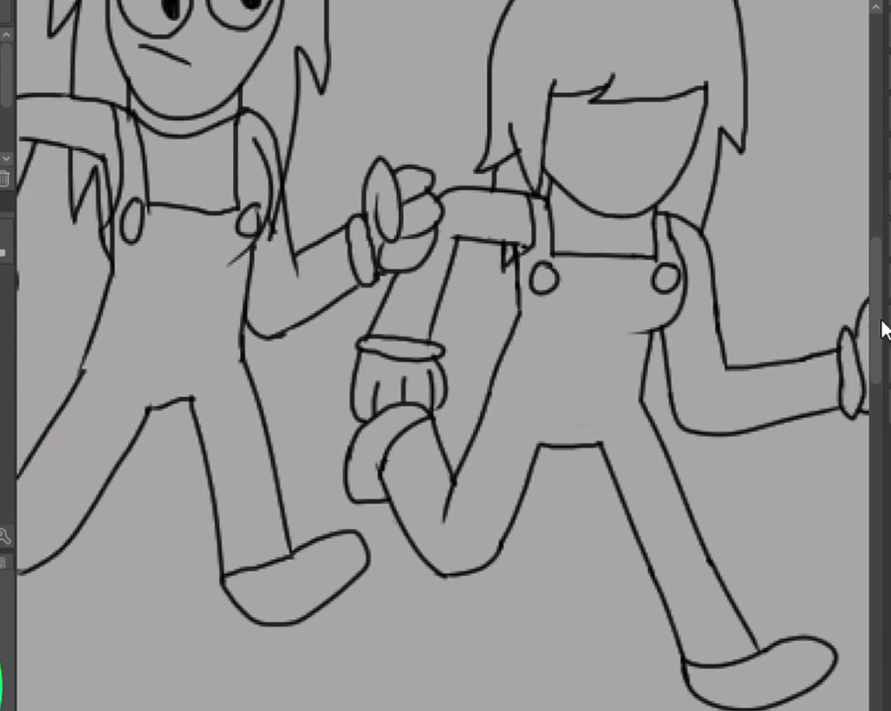
pyautogui.moveTo(871, 326); pyautogui.dragTo(874, 296)
pyautogui.scroll(1, 874, 296)
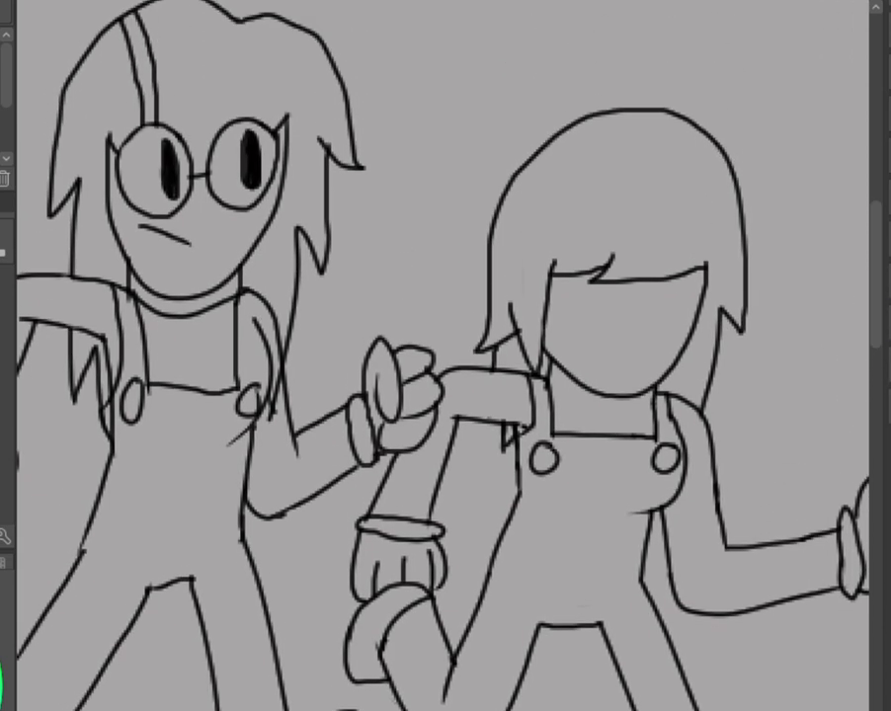
pyautogui.hscroll(-10, 445, 356)
pyautogui.hscroll(5, 444, 355)
pyautogui.hscroll(10, 597, 626)
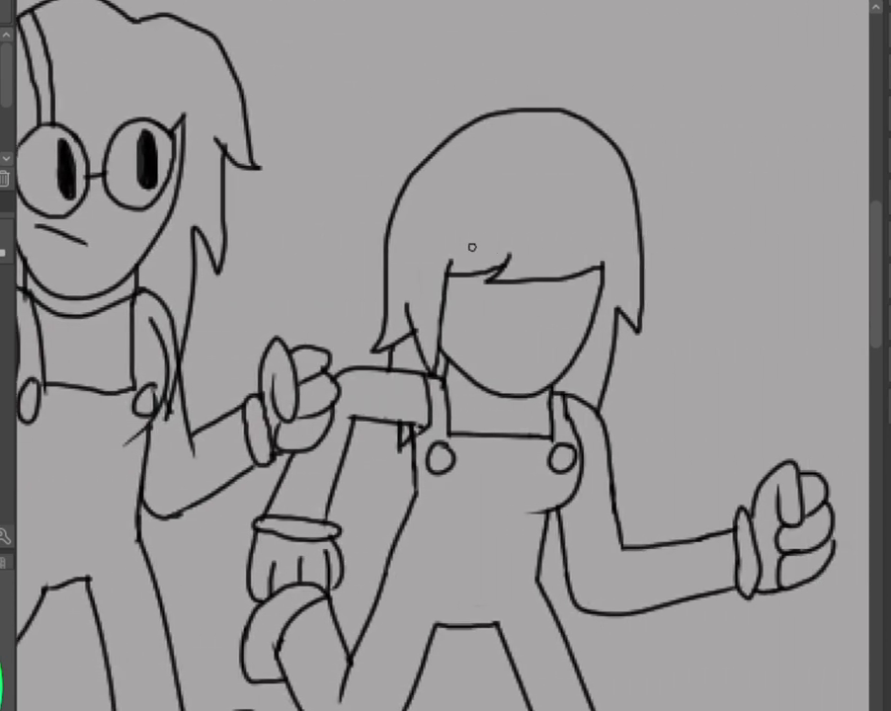
# Try to draw a round glasses lens over the left part of the second character's fringe.
pyautogui.moveTo(490, 256)
pyautogui.mouseDown()
pyautogui.moveTo(458, 312)
pyautogui.moveTo(514, 294)
pyautogui.moveTo(472, 247)
pyautogui.mouseUp()
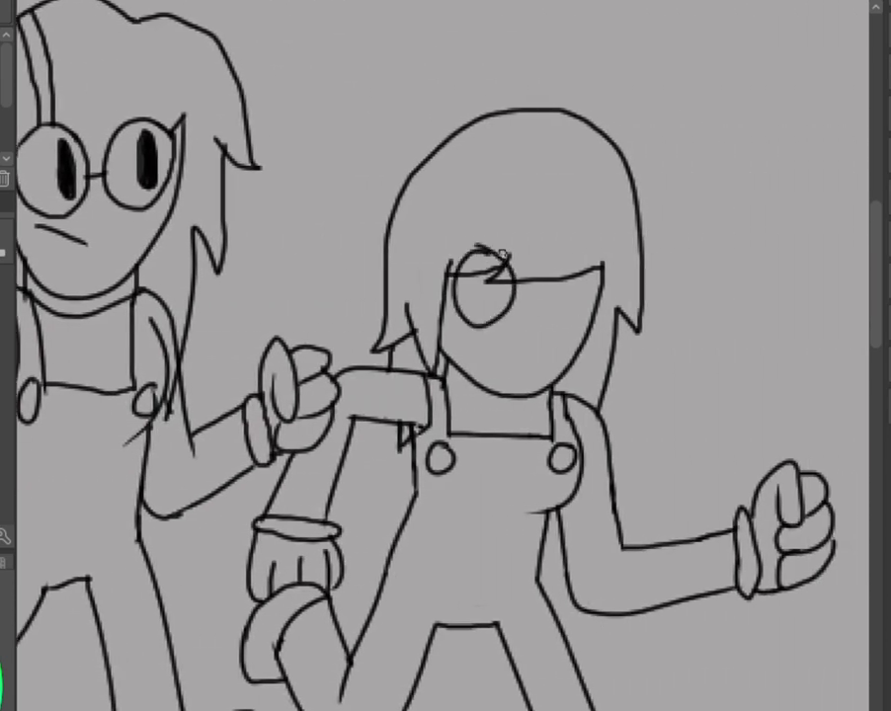
pyautogui.hotkey('ctrl', 'z')
pyautogui.hotkey('ctrl', 'z')
pyautogui.hotkey('ctrl', 'y')
pyautogui.hotkey('ctrl', 'y')
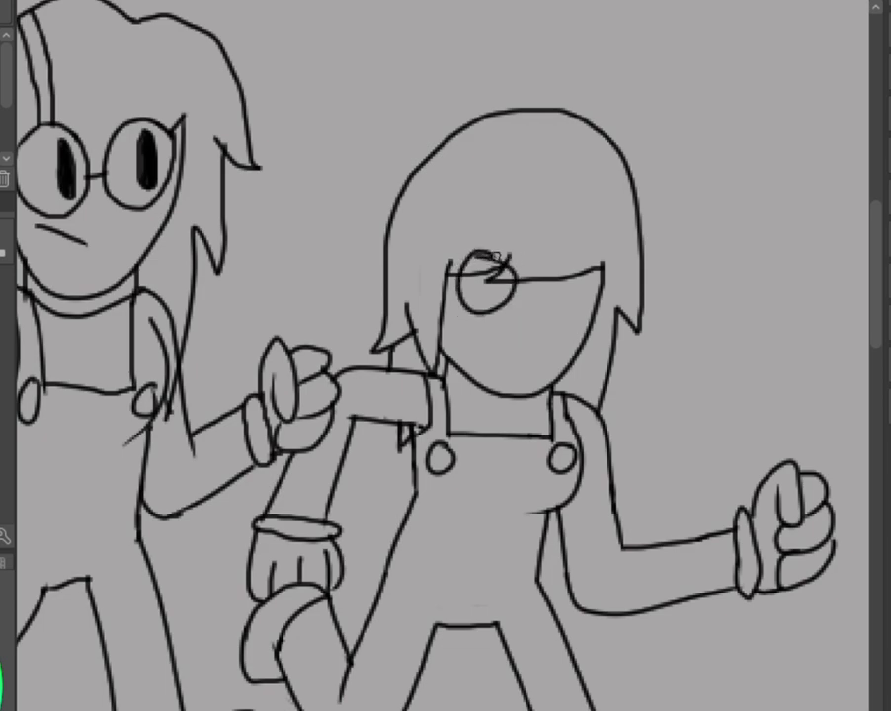
pyautogui.hotkey('ctrl', 'z')
pyautogui.hotkey('ctrl', 'z')
pyautogui.hotkey('ctrl', 'y')
pyautogui.hotkey('ctrl', 'y')
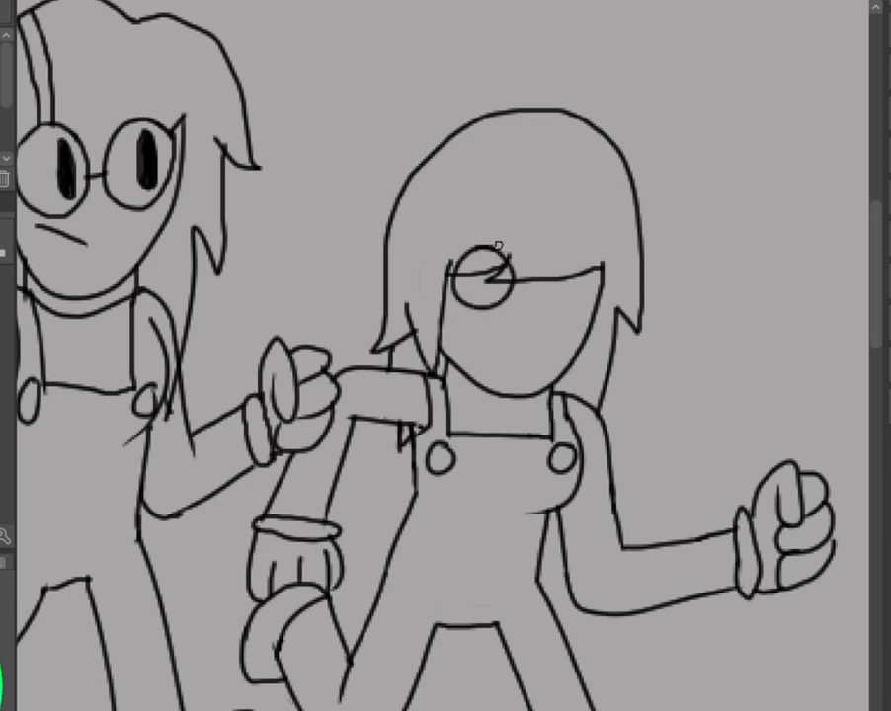
pyautogui.hotkey('ctrl', 'z')
pyautogui.hotkey('ctrl', 'z')
pyautogui.moveTo(501, 256)
pyautogui.mouseDown()
pyautogui.moveTo(461, 268)
pyautogui.moveTo(461, 307)
pyautogui.moveTo(514, 301)
pyautogui.moveTo(497, 249)
pyautogui.mouseUp()
pyautogui.hotkey('ctrl', 'z')
pyautogui.hotkey('ctrl', 'y')
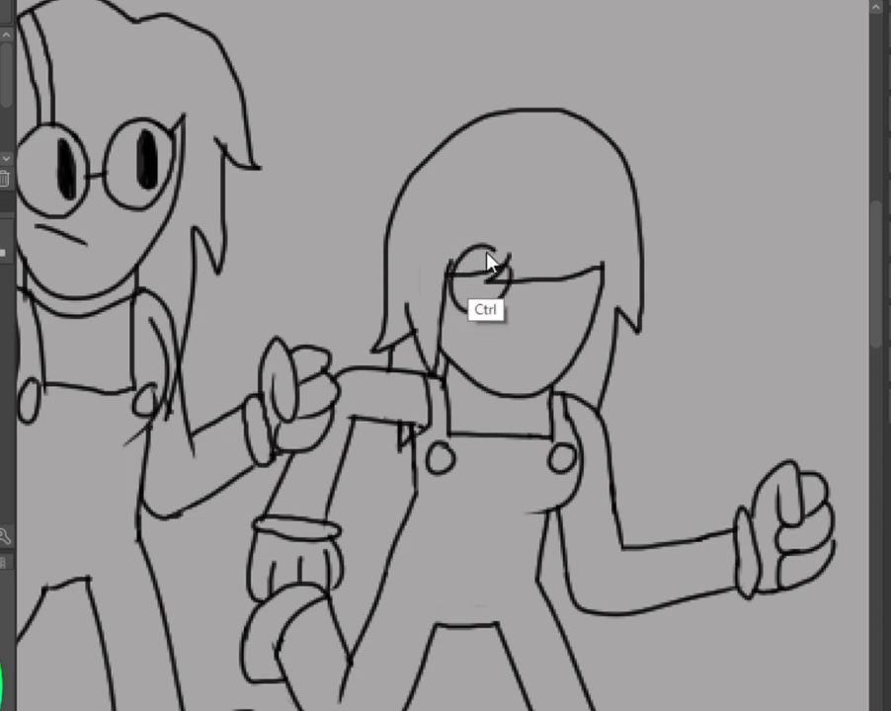
pyautogui.hotkey('ctrl', 'z')
pyautogui.hotkey('ctrl', 'y')
pyautogui.hotkey('ctrl', 'z')
pyautogui.hotkey('ctrl', 'z')
pyautogui.hotkey('ctrl', 'y')
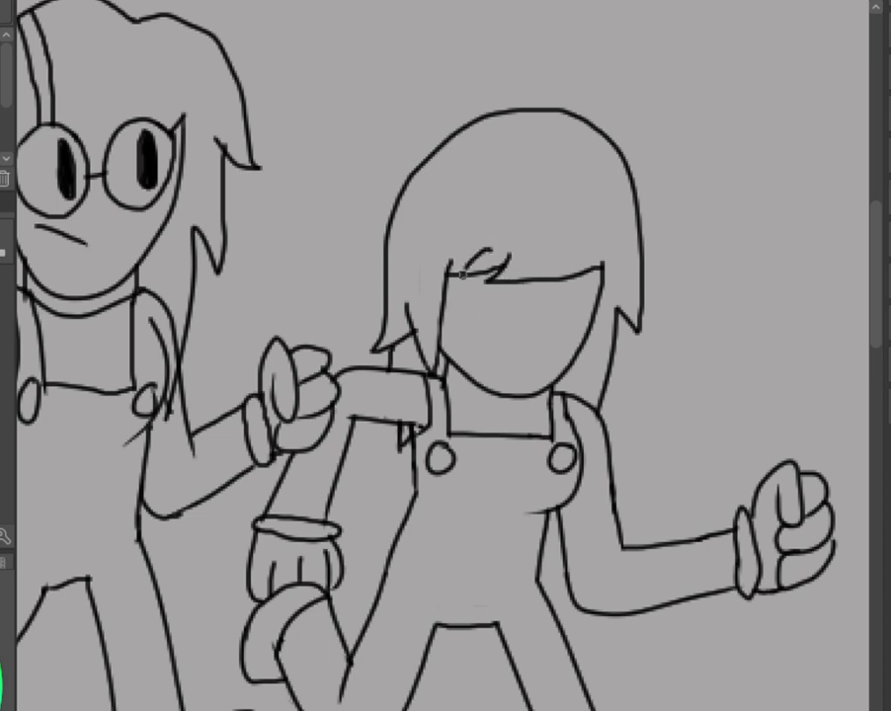
pyautogui.moveTo(489, 249)
pyautogui.mouseDown()
pyautogui.moveTo(453, 279)
pyautogui.moveTo(517, 288)
pyautogui.moveTo(491, 249)
pyautogui.moveTo(514, 273)
pyautogui.moveTo(505, 307)
pyautogui.moveTo(469, 305)
pyautogui.moveTo(459, 273)
pyautogui.moveTo(468, 245)
pyautogui.moveTo(522, 273)
pyautogui.moveTo(518, 308)
pyautogui.moveTo(485, 322)
pyautogui.moveTo(459, 313)
pyautogui.moveTo(461, 259)
pyautogui.mouseUp()
pyautogui.hotkey('ctrl', 'z')
pyautogui.hotkey('ctrl', 'z')
pyautogui.hotkey('ctrl', 'z')
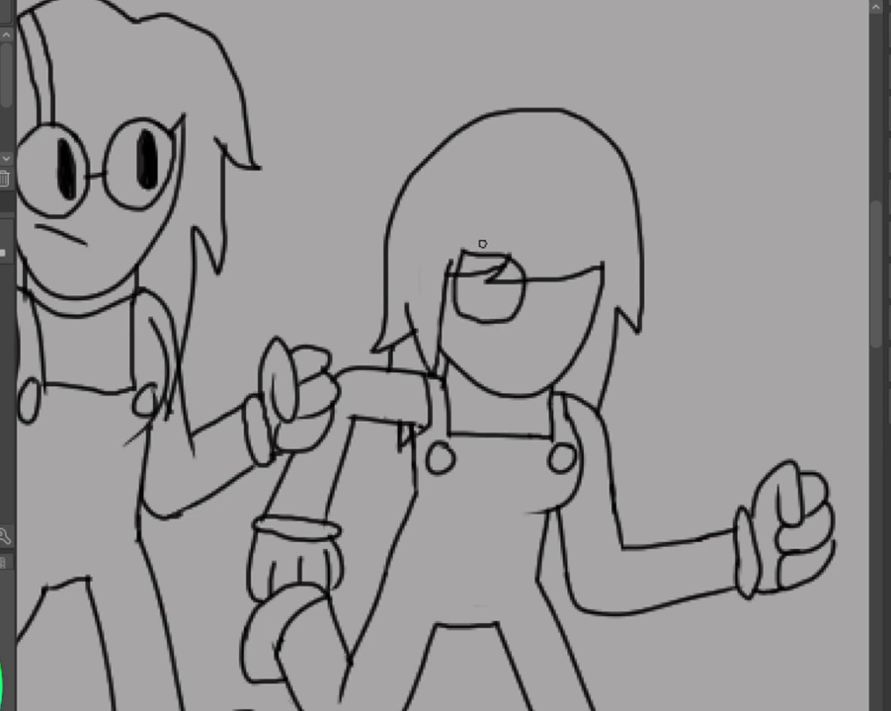
pyautogui.hotkey('ctrl', 'z')
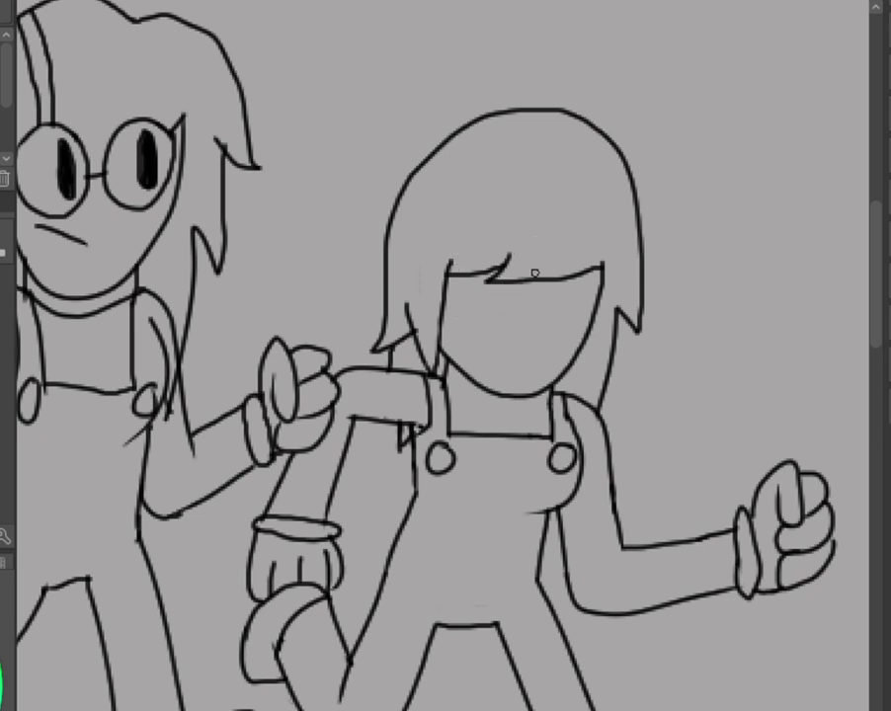
# Draw two rounded-square glasses lenses across the second character's fringe and erase the fringe lines inside them.
pyautogui.moveTo(533, 263)
pyautogui.mouseDown()
pyautogui.moveTo(568, 310)
pyautogui.moveTo(588, 303)
pyautogui.moveTo(594, 251)
pyautogui.moveTo(534, 261)
pyautogui.mouseUp()
pyautogui.moveTo(467, 255)
pyautogui.mouseDown()
pyautogui.moveTo(510, 265)
pyautogui.moveTo(510, 290)
pyautogui.moveTo(460, 294)
pyautogui.mouseUp()
pyautogui.hotkey('ctrl', 'z')
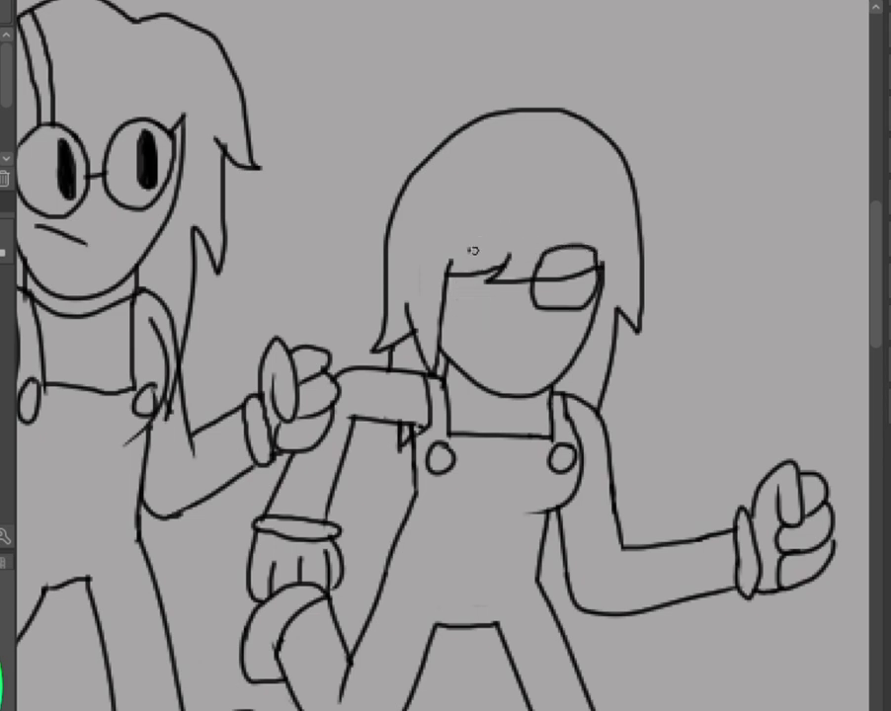
pyautogui.moveTo(468, 249)
pyautogui.mouseDown()
pyautogui.moveTo(511, 249)
pyautogui.moveTo(525, 269)
pyautogui.moveTo(490, 302)
pyautogui.mouseUp()
pyautogui.hotkey('ctrl', 'z')
pyautogui.moveTo(463, 245)
pyautogui.mouseDown()
pyautogui.moveTo(514, 250)
pyautogui.moveTo(519, 282)
pyautogui.moveTo(500, 303)
pyautogui.moveTo(467, 303)
pyautogui.moveTo(461, 245)
pyautogui.mouseUp()
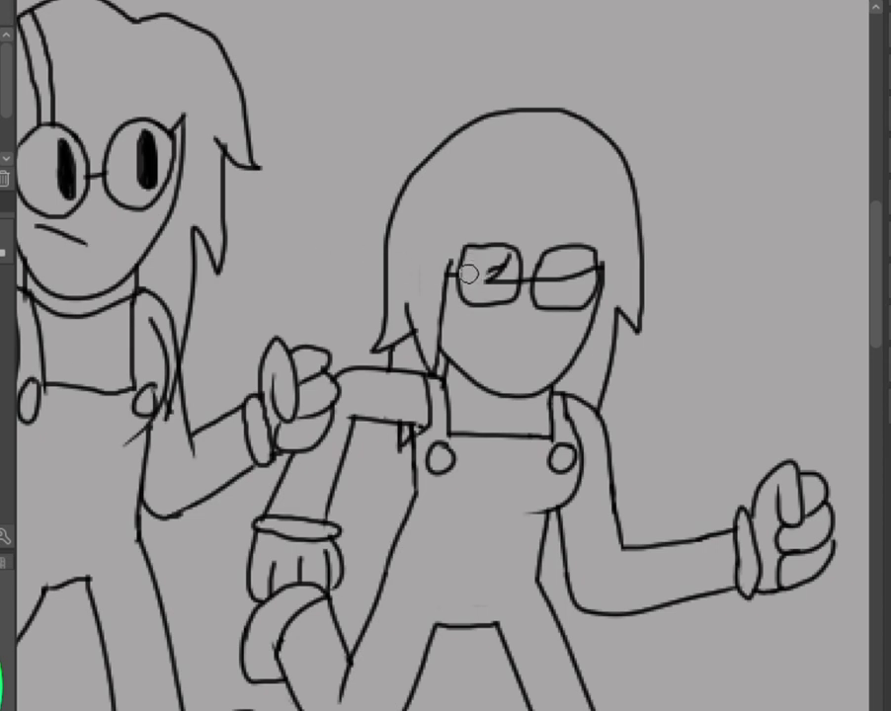
pyautogui.moveTo(480, 264); pyautogui.dragTo(498, 271)
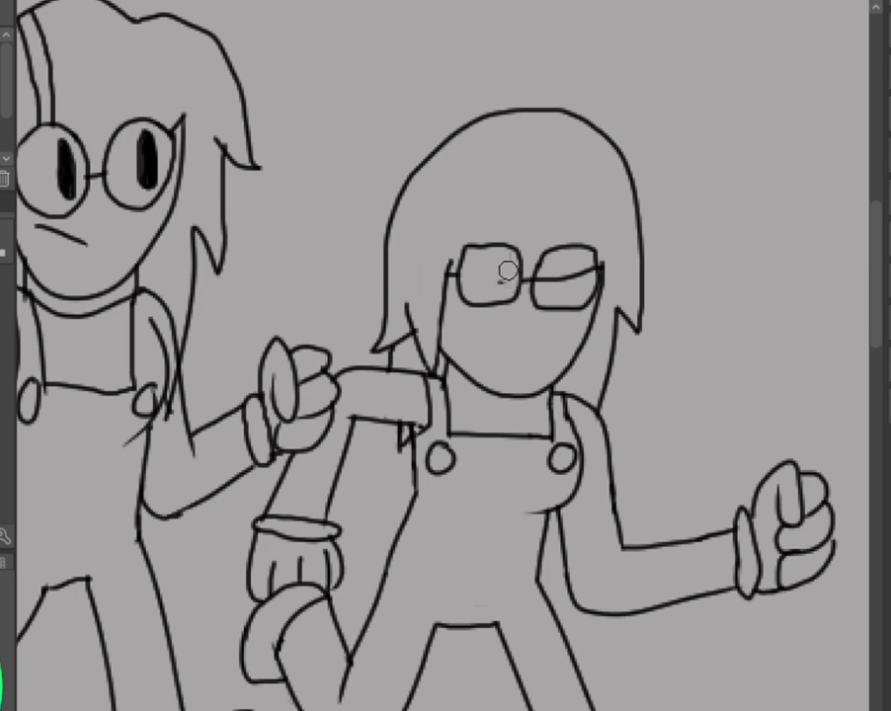
pyautogui.moveTo(552, 275)
pyautogui.mouseDown()
pyautogui.moveTo(544, 278)
pyautogui.moveTo(570, 262)
pyautogui.moveTo(570, 282)
pyautogui.moveTo(577, 264)
pyautogui.moveTo(585, 269)
pyautogui.mouseUp()
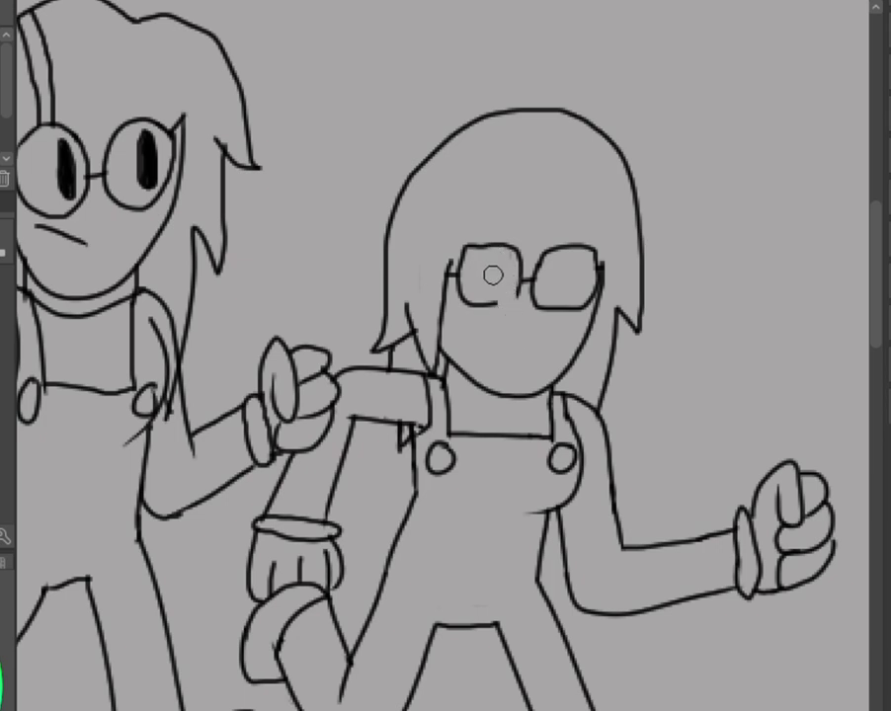
# Redraw the left lens with a lower bottom edge and the right lens with a flatter, squarer top edge.
pyautogui.moveTo(477, 298); pyautogui.dragTo(469, 314)
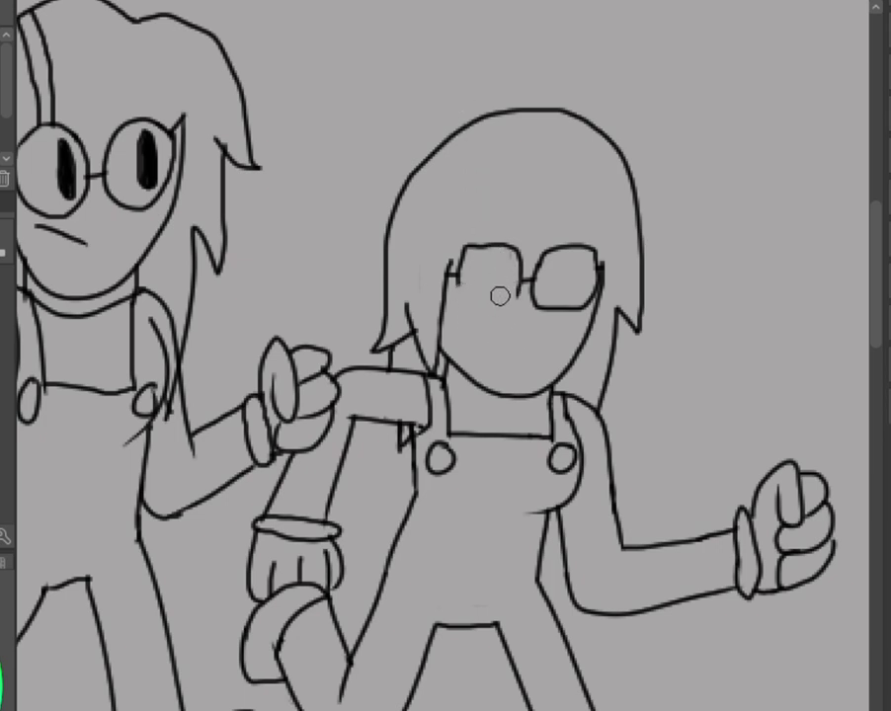
pyautogui.moveTo(498, 249); pyautogui.dragTo(505, 261)
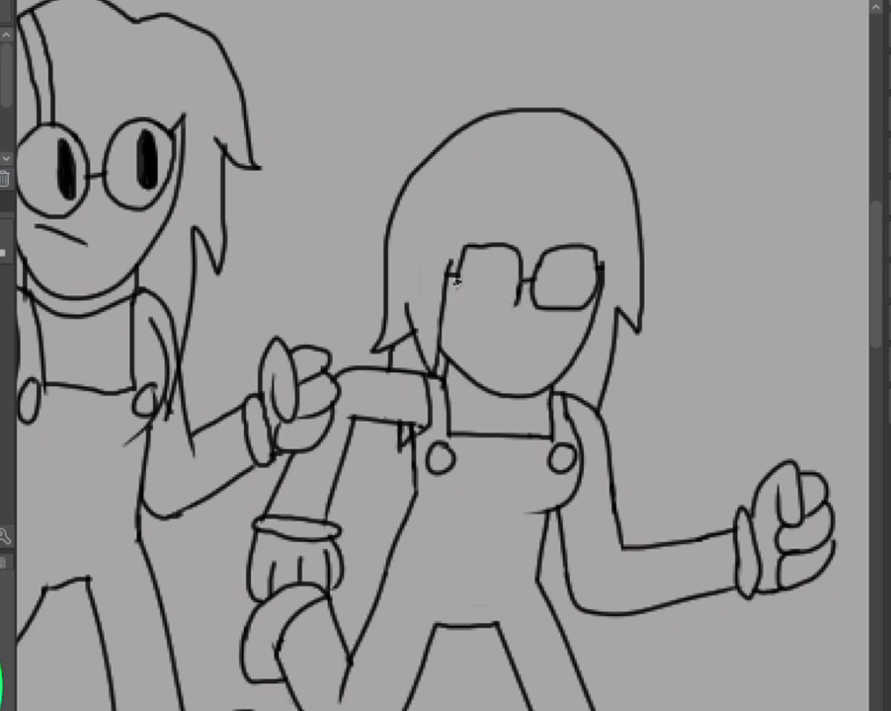
pyautogui.moveTo(458, 283)
pyautogui.mouseDown()
pyautogui.moveTo(481, 306)
pyautogui.moveTo(511, 299)
pyautogui.mouseUp()
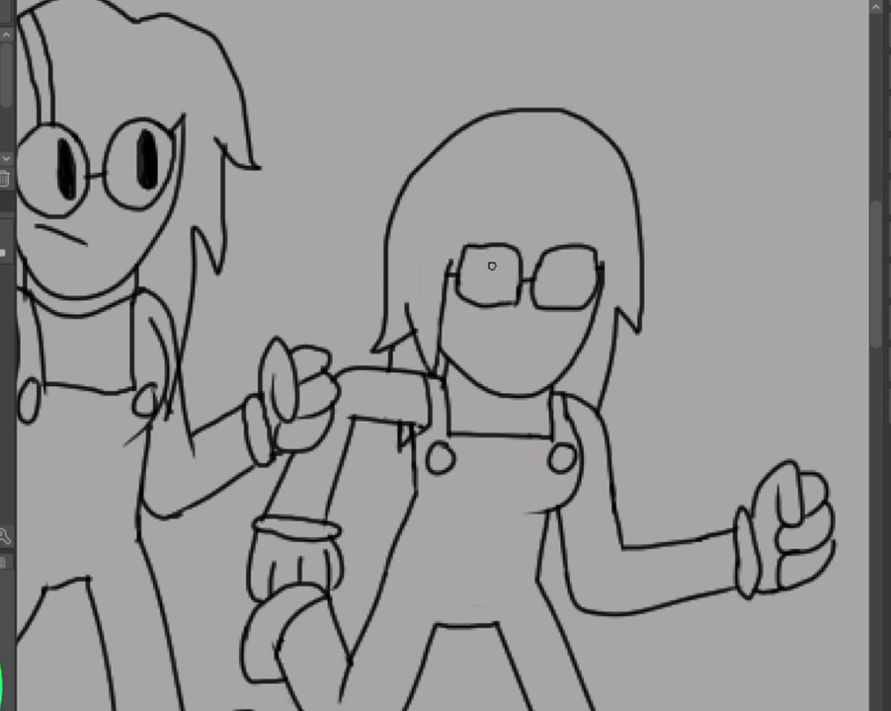
pyautogui.hotkey('ctrl', 'z')
pyautogui.hotkey('ctrl', 'z')
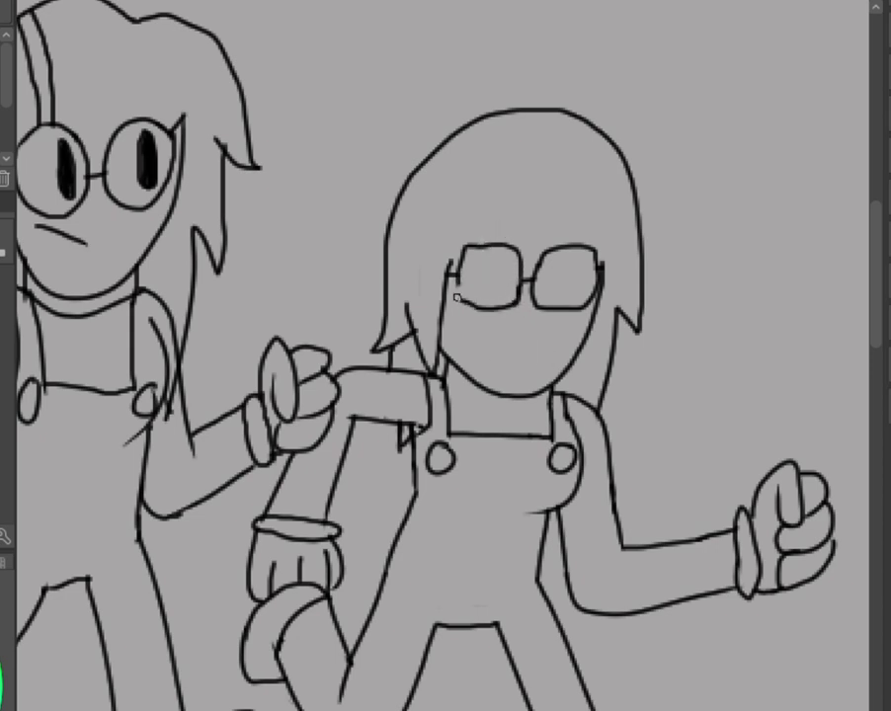
pyautogui.moveTo(459, 302)
pyautogui.mouseDown()
pyautogui.moveTo(511, 303)
pyautogui.moveTo(496, 313)
pyautogui.moveTo(463, 311)
pyautogui.mouseUp()
pyautogui.hotkey('ctrl', 'z')
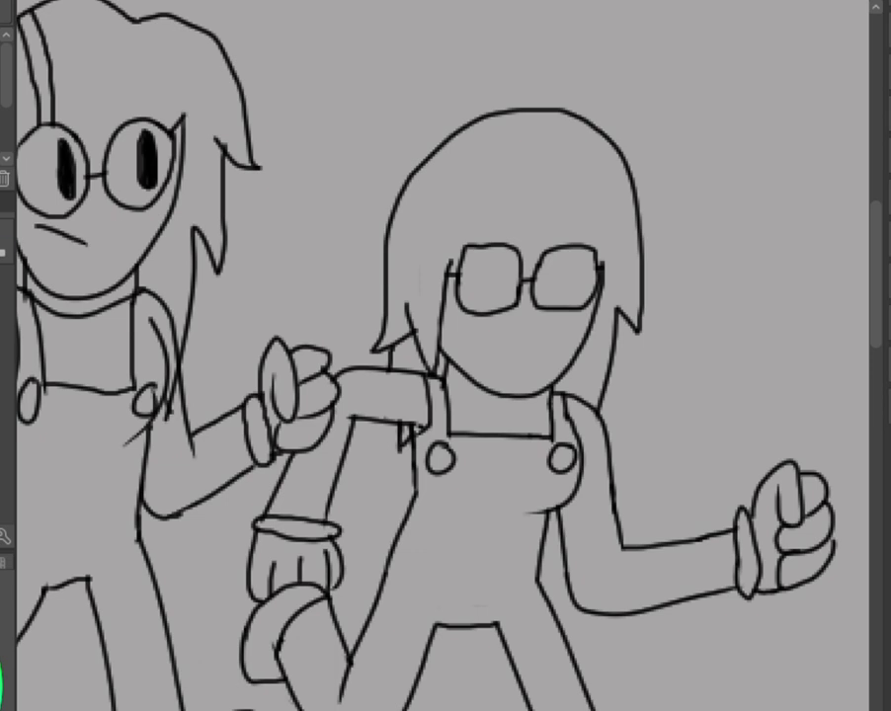
pyautogui.moveTo(534, 247); pyautogui.dragTo(571, 246)
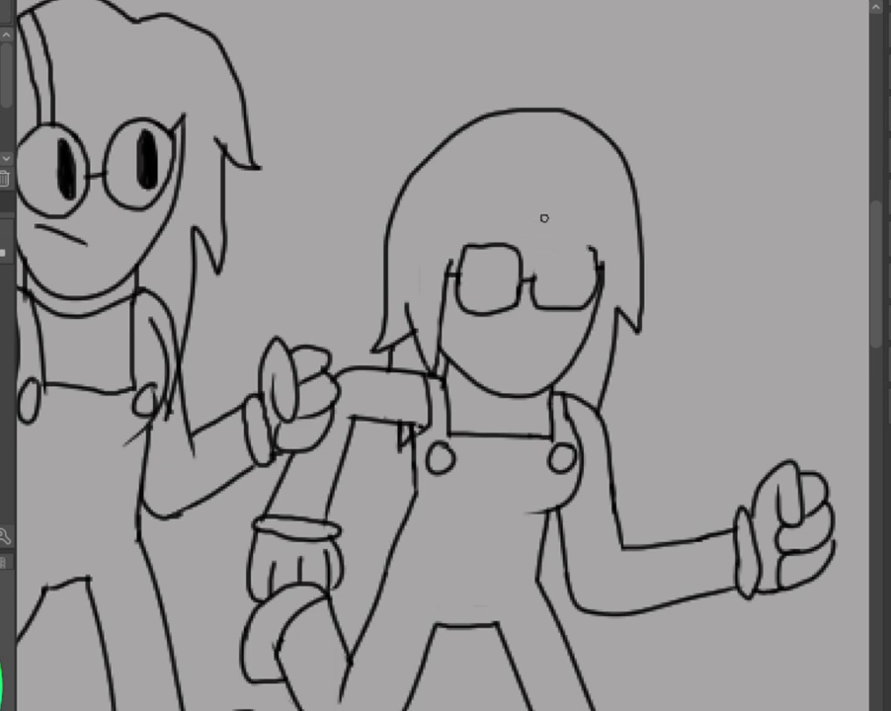
pyautogui.moveTo(573, 248)
pyautogui.mouseDown()
pyautogui.moveTo(532, 247)
pyautogui.moveTo(593, 249)
pyautogui.mouseUp()
pyautogui.moveTo(533, 250); pyautogui.dragTo(593, 248)
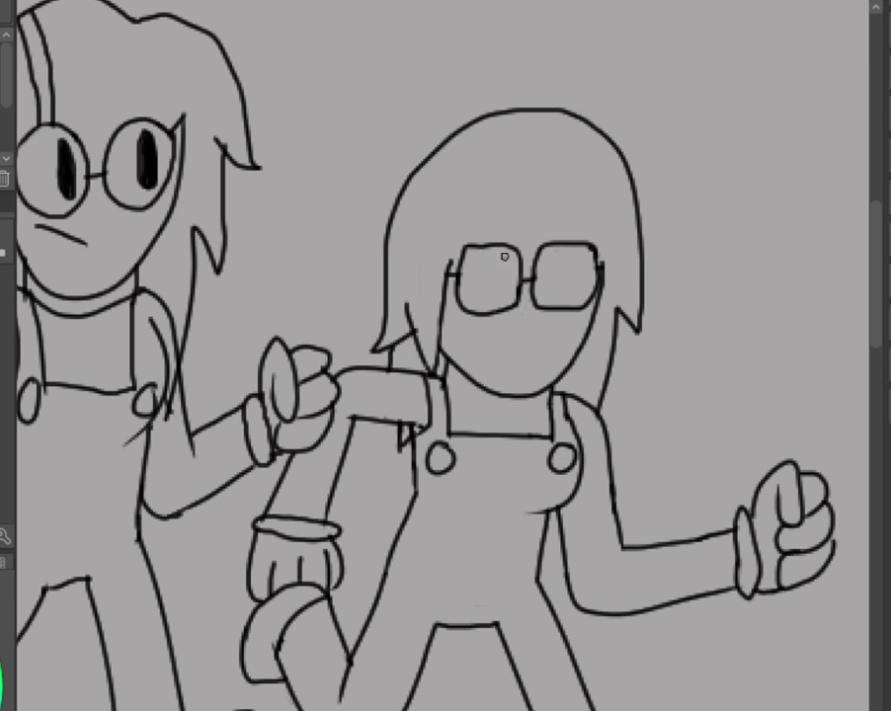
# Draw a round eye with a filled oval pupil inside each square lens and a curved frown below them.
pyautogui.moveTo(505, 256)
pyautogui.mouseDown()
pyautogui.moveTo(471, 260)
pyautogui.moveTo(472, 302)
pyautogui.moveTo(496, 303)
pyautogui.moveTo(513, 283)
pyautogui.moveTo(498, 254)
pyautogui.mouseUp()
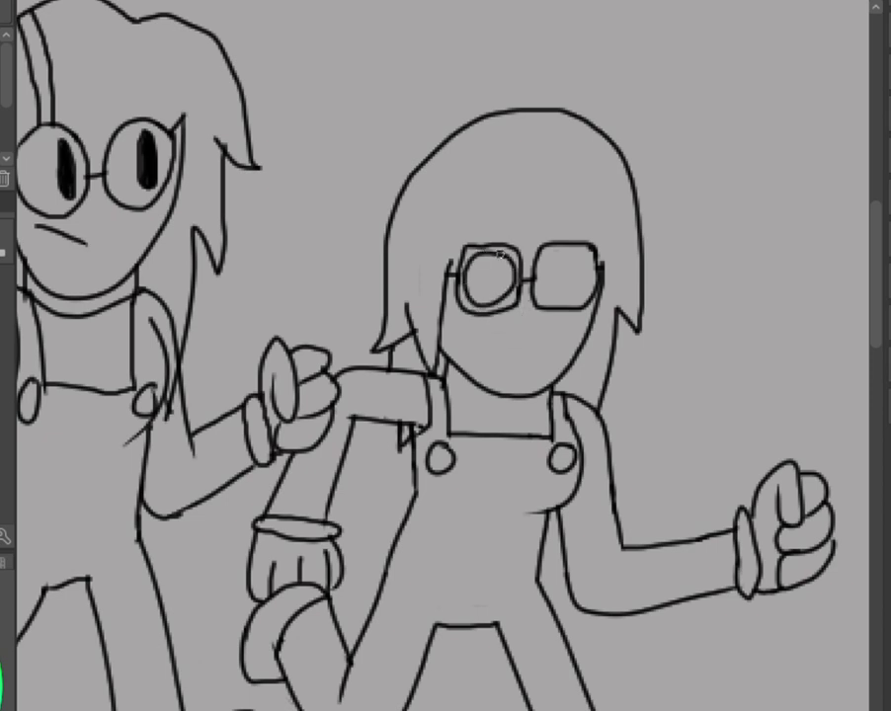
pyautogui.moveTo(580, 253)
pyautogui.mouseDown()
pyautogui.moveTo(549, 258)
pyautogui.moveTo(545, 292)
pyautogui.moveTo(589, 286)
pyautogui.moveTo(578, 250)
pyautogui.moveTo(569, 280)
pyautogui.mouseUp()
pyautogui.moveTo(500, 270)
pyautogui.mouseDown()
pyautogui.moveTo(496, 285)
pyautogui.moveTo(495, 259)
pyautogui.mouseUp()
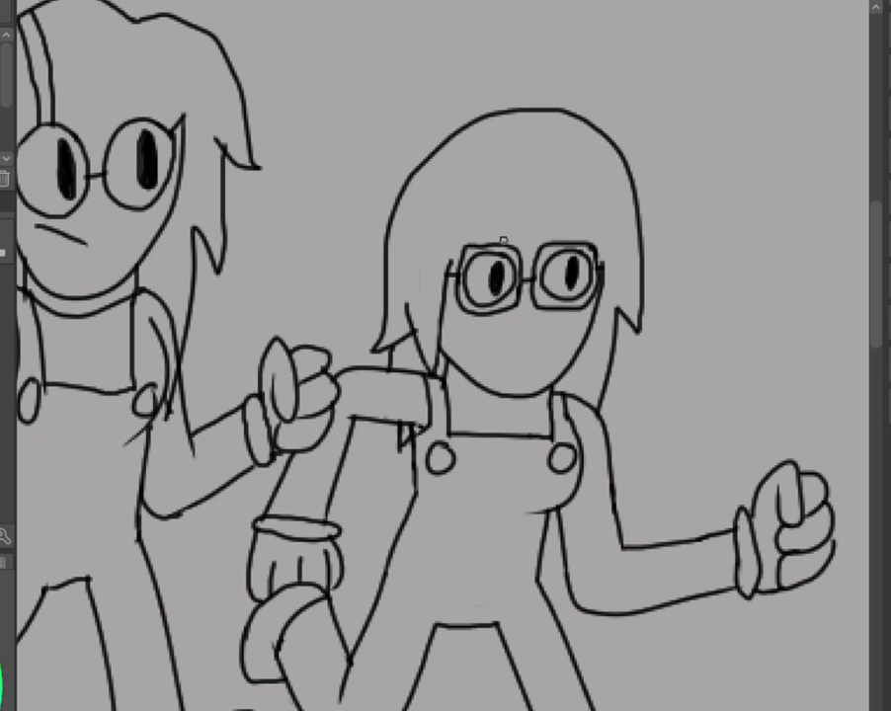
pyautogui.hotkey('ctrl', 'z')
pyautogui.hotkey('ctrl', 'z')
pyautogui.hotkey('ctrl', 'z')
pyautogui.hotkey('ctrl', 'z')
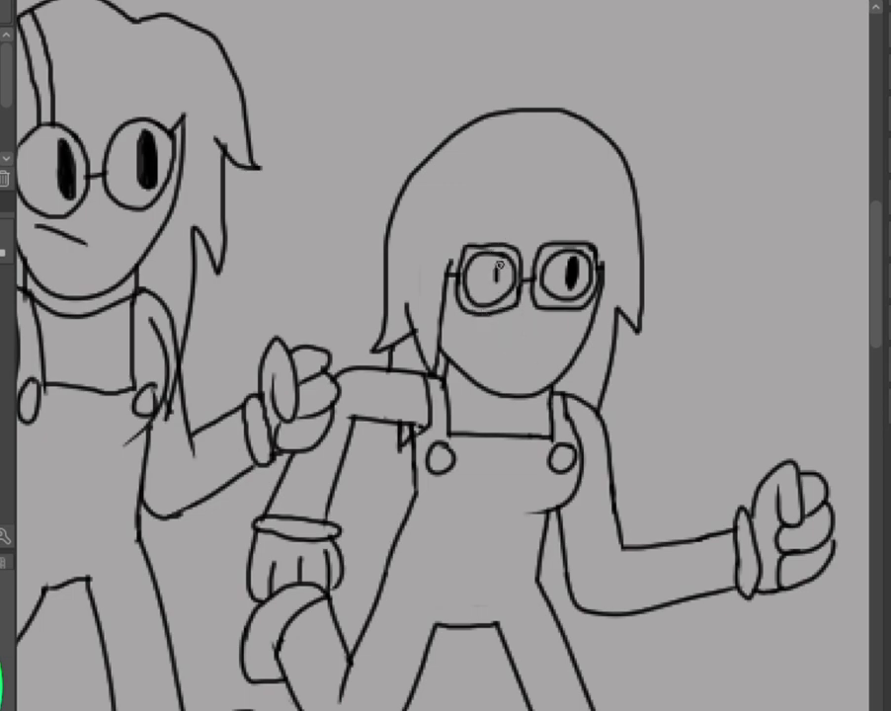
pyautogui.moveTo(498, 261); pyautogui.dragTo(499, 287)
pyautogui.moveTo(458, 331); pyautogui.dragTo(499, 351)
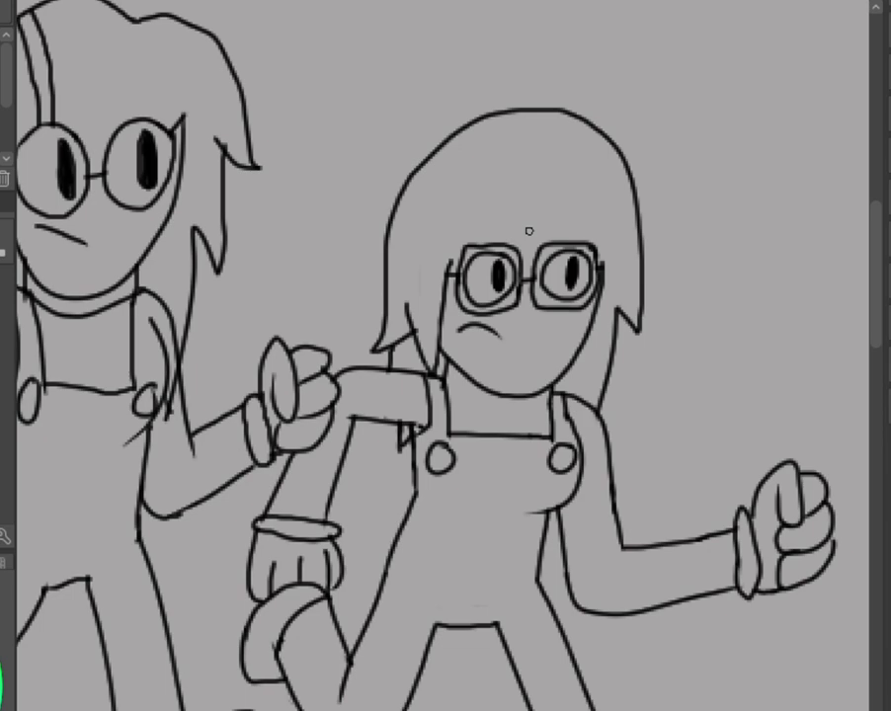
# Undo the second character's mouth, eyes and glasses back to the bare face with its intact fringe.
pyautogui.hotkey('ctrl', 'z')
pyautogui.hotkey('ctrl', 'z')
pyautogui.hotkey('ctrl', 'z')
pyautogui.hotkey('ctrl', 'z')
pyautogui.hotkey('ctrl', 'z')
pyautogui.hotkey('ctrl', 'z')
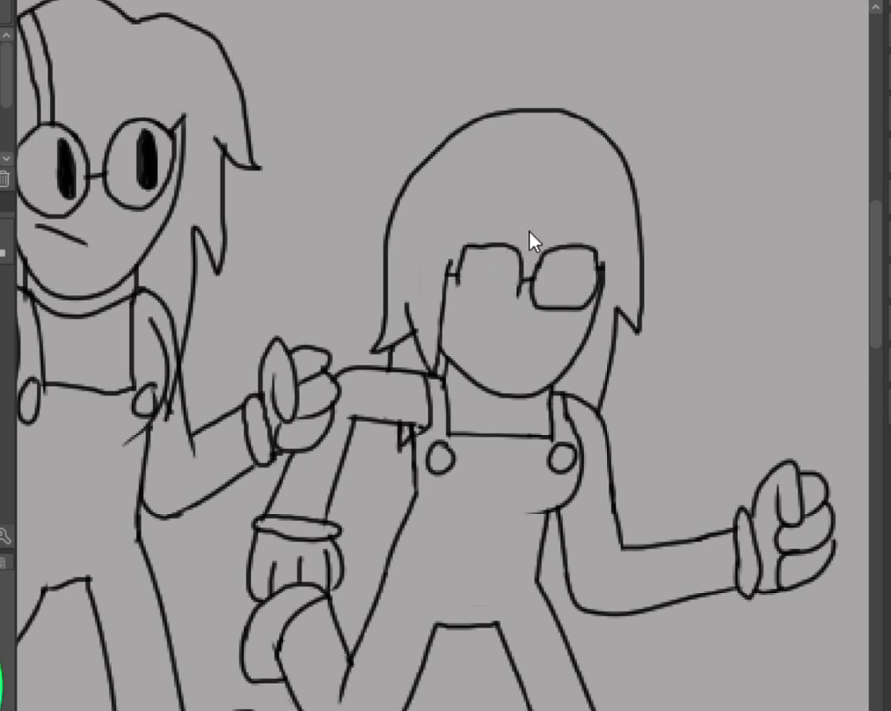
pyautogui.hotkey('ctrl', 'y')
pyautogui.moveTo(536, 281); pyautogui.dragTo(598, 278)
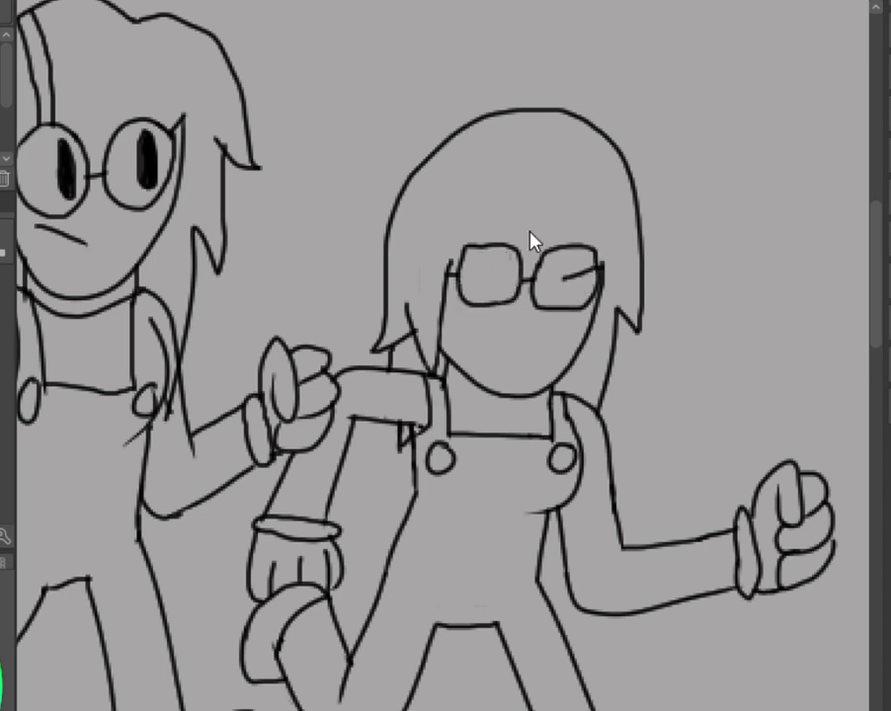
pyautogui.moveTo(486, 278); pyautogui.dragTo(516, 259)
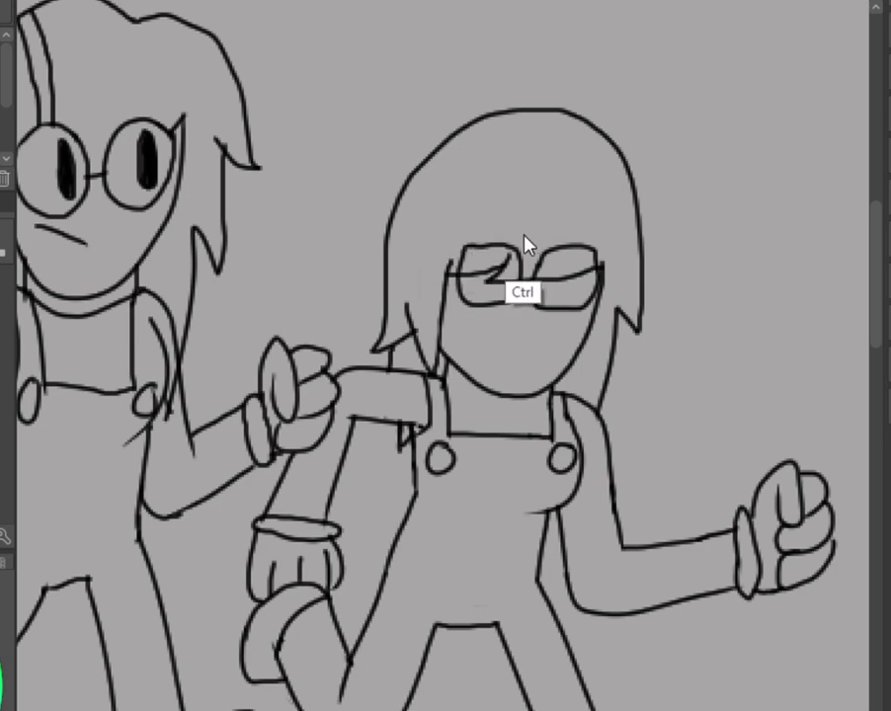
pyautogui.hotkey('ctrl', 'z')
pyautogui.hotkey('ctrl', 'z')
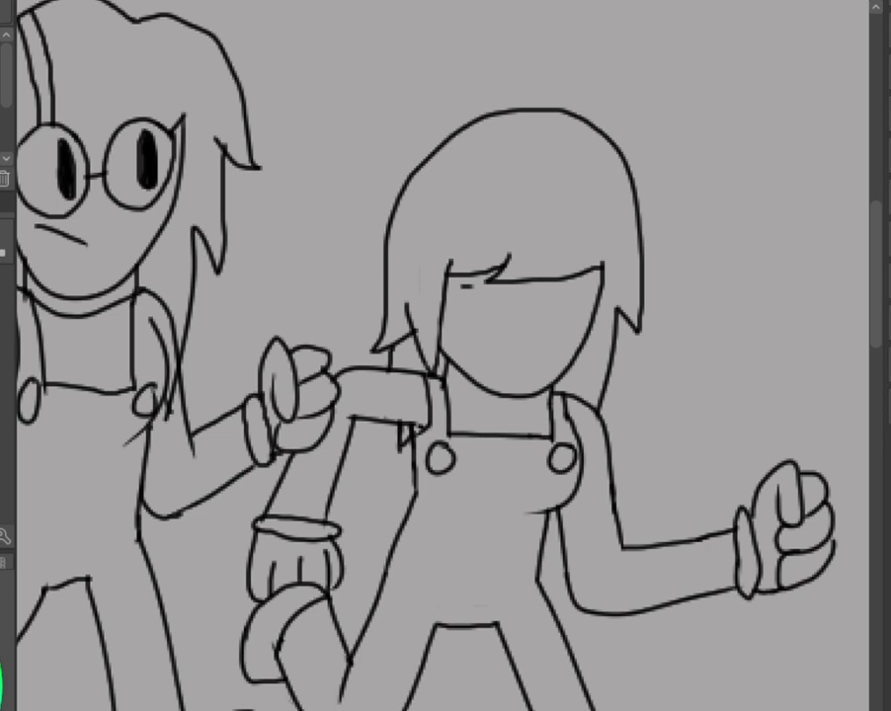
# Try to draw rounded-square lenses on the second character's face below the fringe.
pyautogui.moveTo(460, 288)
pyautogui.mouseDown()
pyautogui.moveTo(501, 286)
pyautogui.moveTo(511, 305)
pyautogui.moveTo(482, 289)
pyautogui.moveTo(501, 289)
pyautogui.moveTo(515, 304)
pyautogui.moveTo(514, 329)
pyautogui.moveTo(495, 349)
pyautogui.moveTo(473, 346)
pyautogui.moveTo(465, 280)
pyautogui.mouseUp()
pyautogui.hotkey('ctrl', 'z')
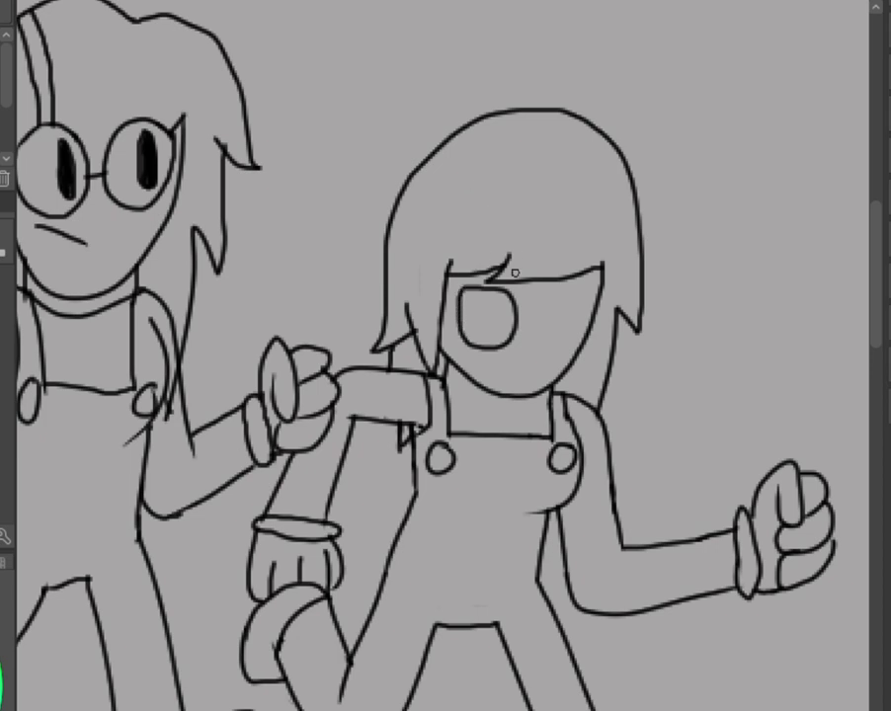
pyautogui.moveTo(577, 289)
pyautogui.mouseDown()
pyautogui.moveTo(541, 293)
pyautogui.moveTo(534, 352)
pyautogui.mouseUp()
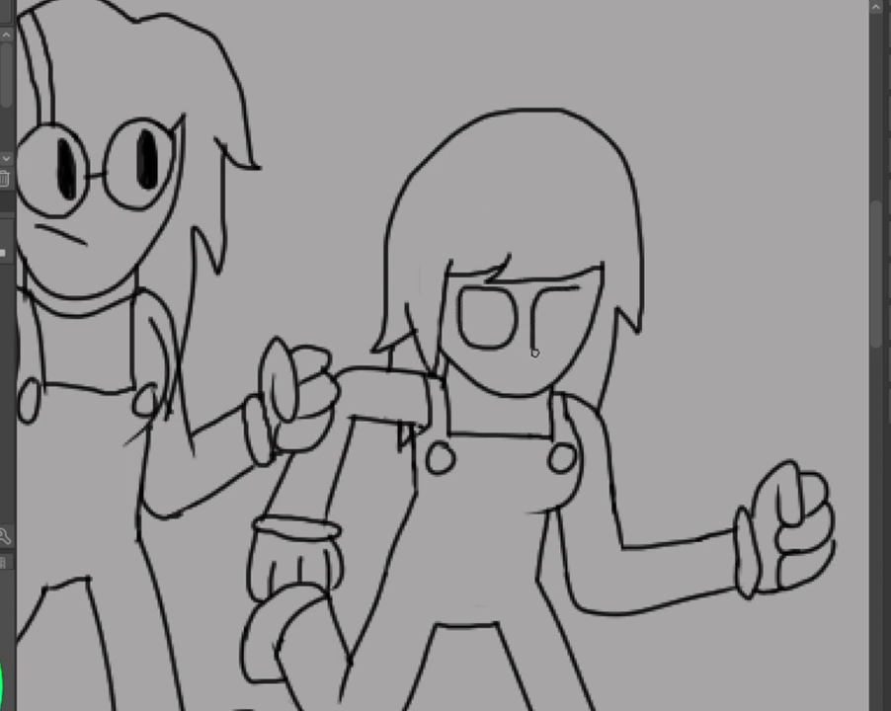
pyautogui.hotkey('ctrl', 'z')
pyautogui.moveTo(571, 287)
pyautogui.mouseDown()
pyautogui.moveTo(539, 298)
pyautogui.moveTo(535, 343)
pyautogui.moveTo(573, 340)
pyautogui.moveTo(576, 290)
pyautogui.mouseUp()
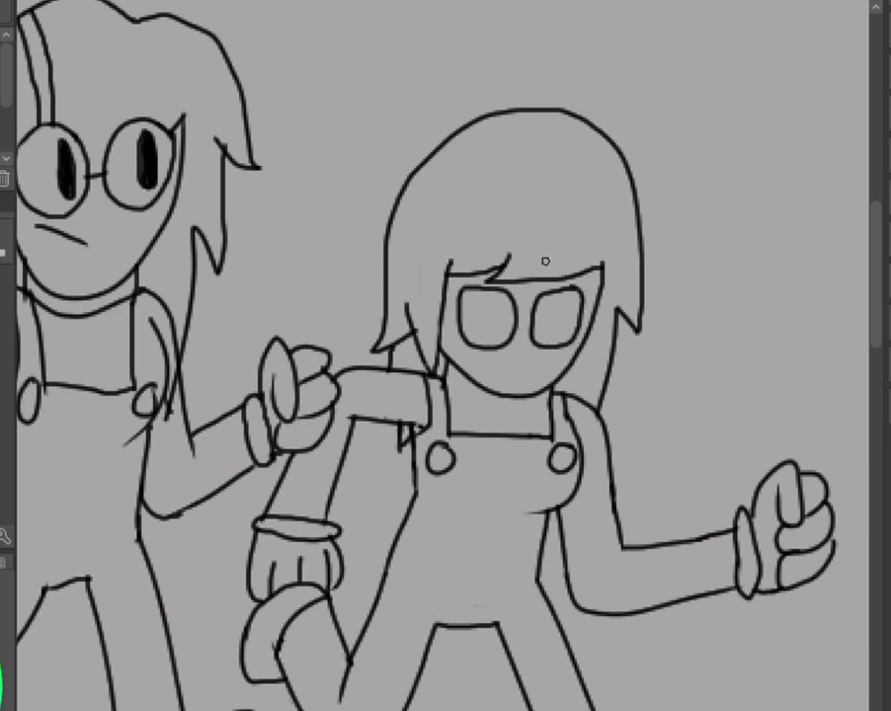
pyautogui.hotkey('ctrl', 'z')
pyautogui.hotkey('ctrl', 'z')
pyautogui.moveTo(463, 288)
pyautogui.mouseDown()
pyautogui.moveTo(505, 310)
pyautogui.moveTo(502, 340)
pyautogui.moveTo(475, 351)
pyautogui.moveTo(453, 331)
pyautogui.moveTo(472, 285)
pyautogui.mouseUp()
pyautogui.hotkey('ctrl', 'z')
pyautogui.press('ctrl')
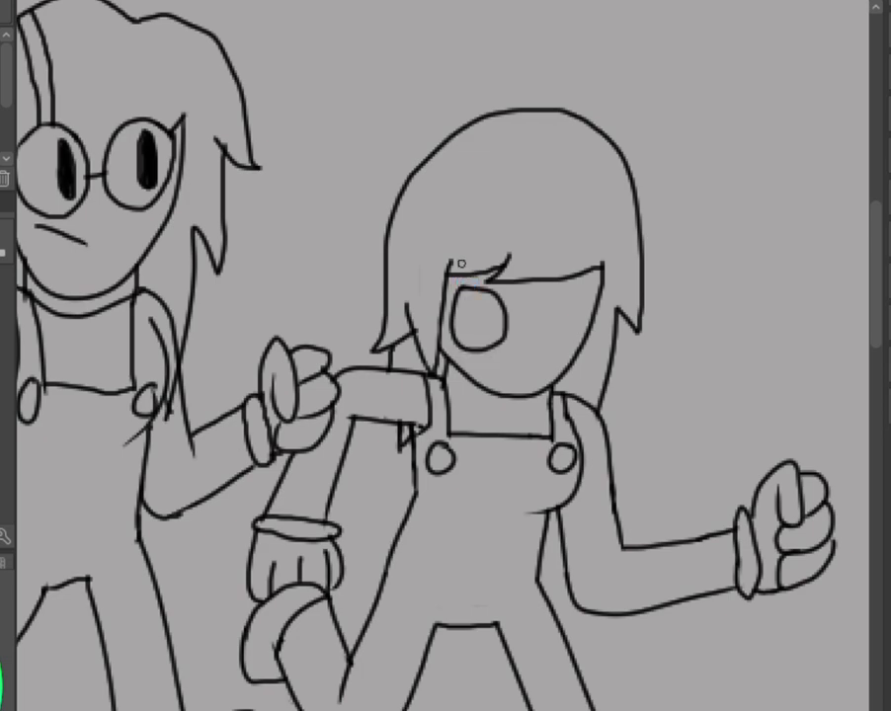
pyautogui.hotkey('ctrl', 'z')
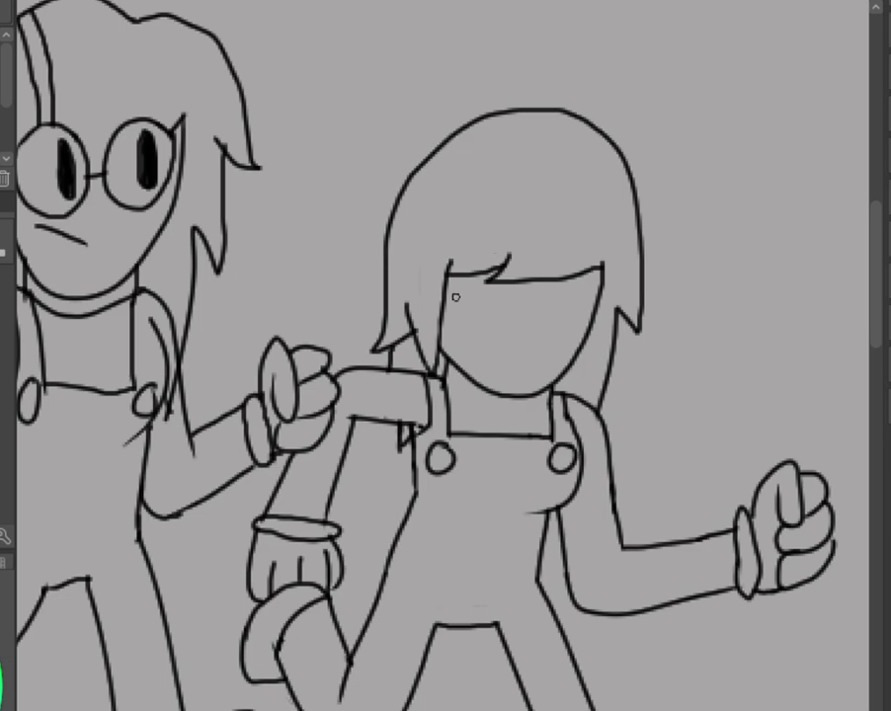
# Draw two rounded-square glasses lenses side by side on the second character's face, directly beneath the fringe.
pyautogui.moveTo(456, 294)
pyautogui.mouseDown()
pyautogui.moveTo(458, 341)
pyautogui.moveTo(478, 348)
pyautogui.moveTo(501, 344)
pyautogui.moveTo(516, 324)
pyautogui.moveTo(515, 290)
pyautogui.moveTo(456, 297)
pyautogui.mouseUp()
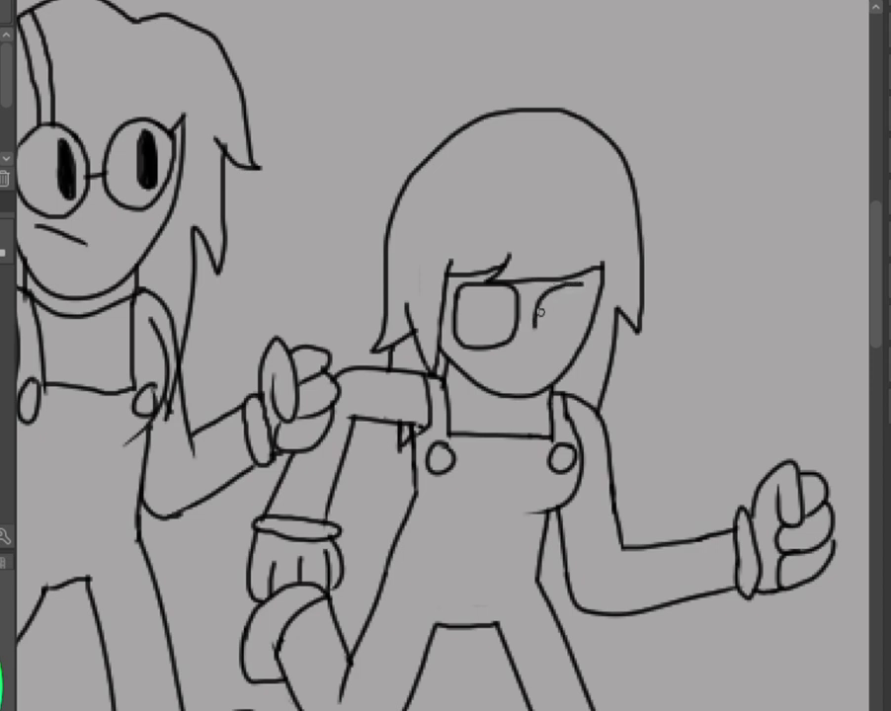
pyautogui.moveTo(570, 284)
pyautogui.mouseDown()
pyautogui.moveTo(534, 309)
pyautogui.moveTo(535, 338)
pyautogui.moveTo(570, 343)
pyautogui.moveTo(576, 285)
pyautogui.mouseUp()
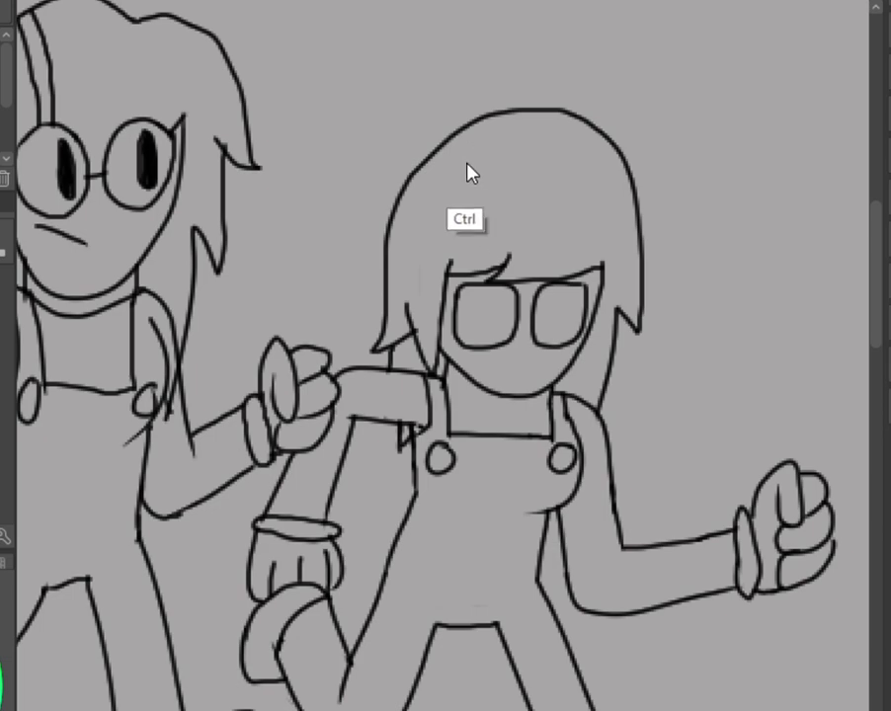
pyautogui.hotkey('ctrl', 'z')
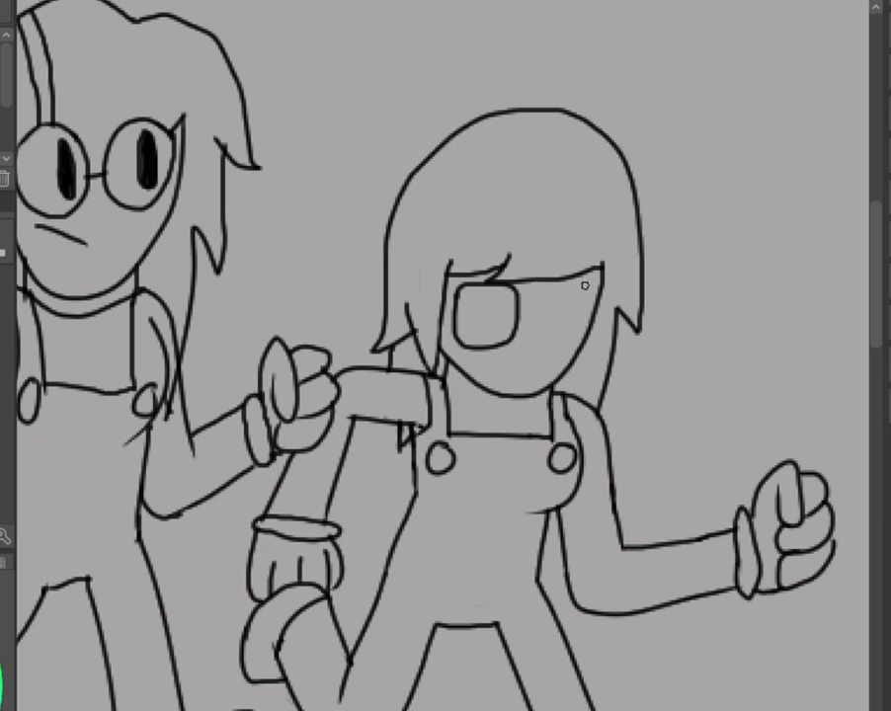
pyautogui.moveTo(584, 285)
pyautogui.mouseDown()
pyautogui.moveTo(544, 288)
pyautogui.moveTo(536, 342)
pyautogui.moveTo(591, 288)
pyautogui.mouseUp()
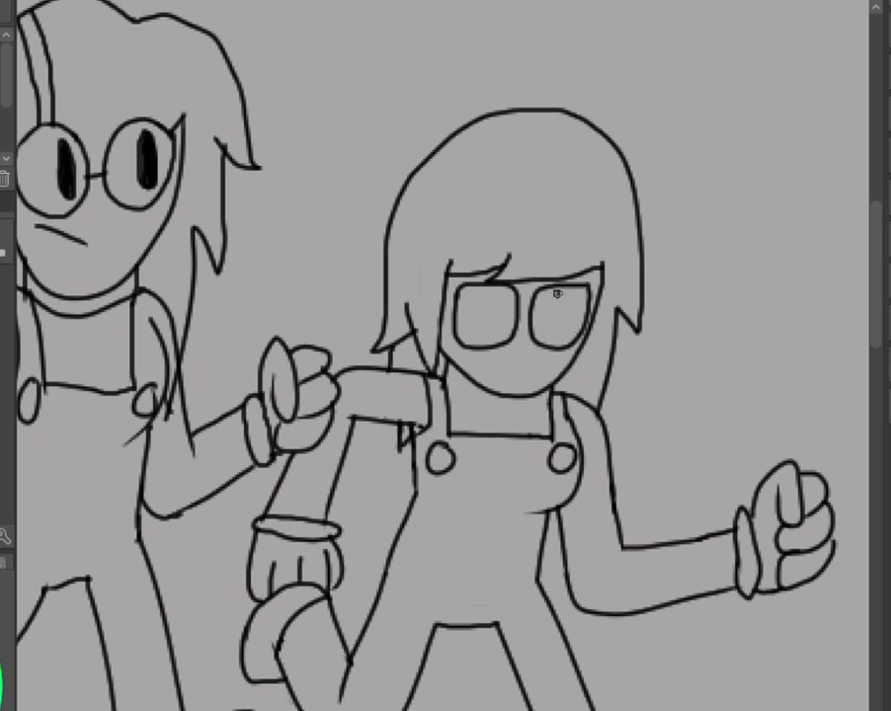
# Draw a round eye with a filled oval pupil inside the right-hand lens of the second character's glasses.
pyautogui.moveTo(558, 295)
pyautogui.mouseDown()
pyautogui.moveTo(553, 344)
pyautogui.moveTo(579, 315)
pyautogui.moveTo(563, 294)
pyautogui.moveTo(561, 326)
pyautogui.mouseUp()
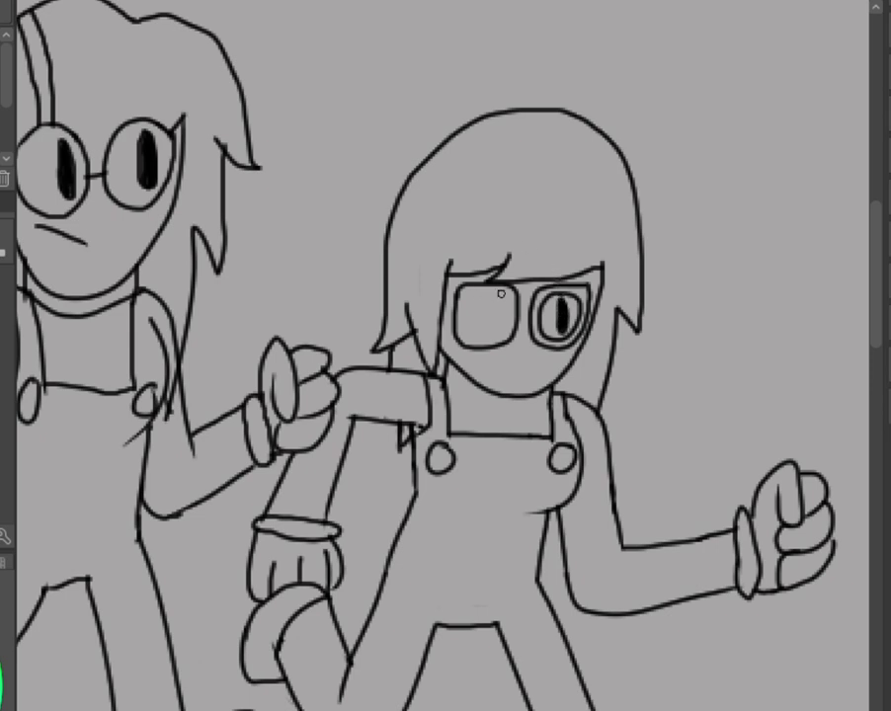
# Try to draw a matching round eye with an oval pupil inside the left-hand lens.
pyautogui.moveTo(501, 293)
pyautogui.mouseDown()
pyautogui.moveTo(467, 306)
pyautogui.moveTo(467, 331)
pyautogui.moveTo(484, 346)
pyautogui.moveTo(494, 342)
pyautogui.moveTo(491, 286)
pyautogui.mouseUp()
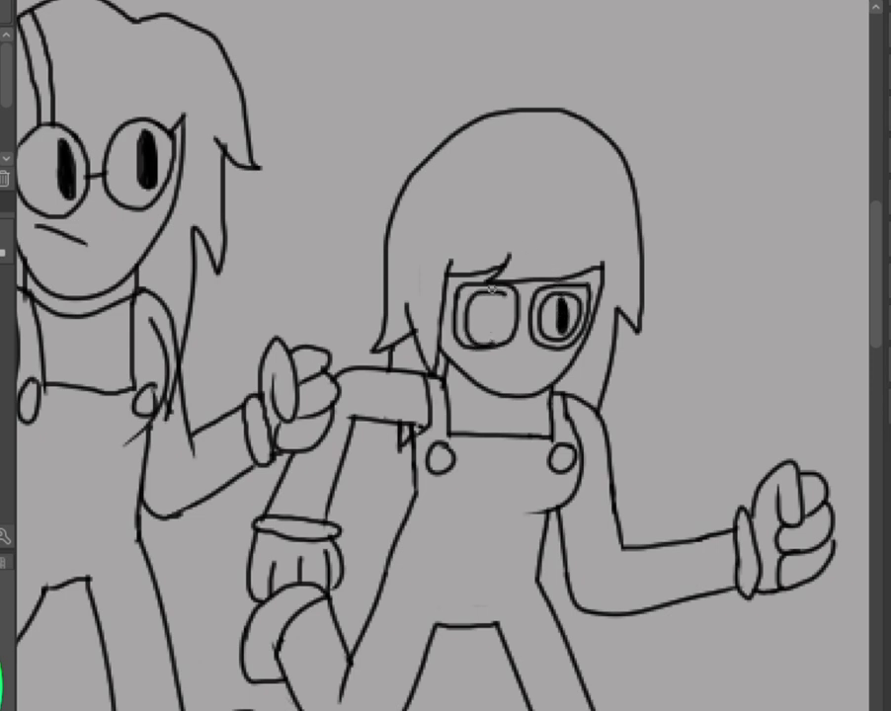
pyautogui.hotkey('ctrl', 'z')
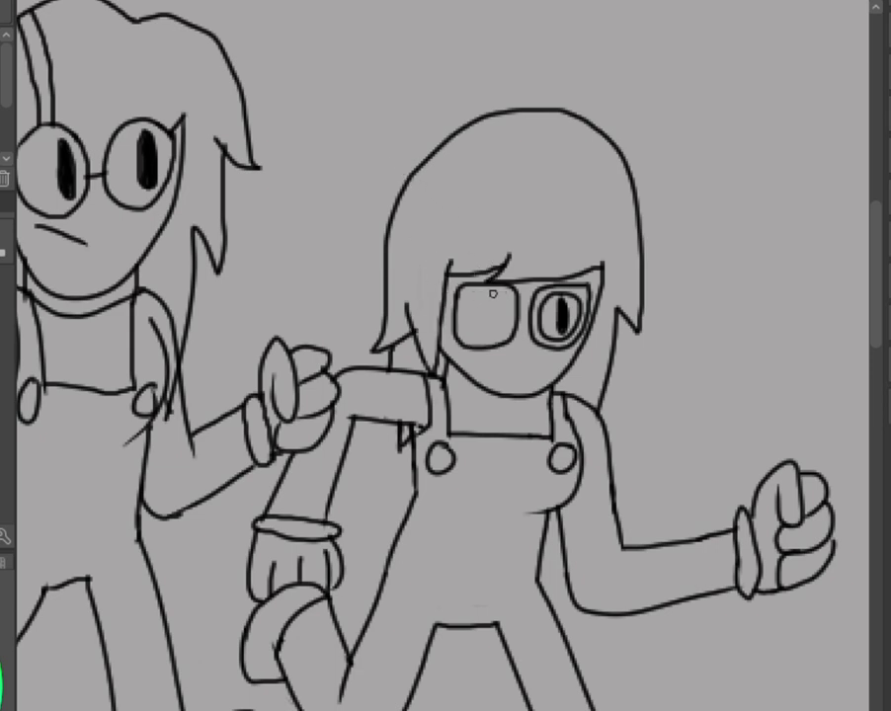
pyautogui.moveTo(499, 294)
pyautogui.mouseDown()
pyautogui.moveTo(467, 297)
pyautogui.moveTo(466, 326)
pyautogui.moveTo(498, 333)
pyautogui.moveTo(498, 296)
pyautogui.moveTo(491, 318)
pyautogui.mouseUp()
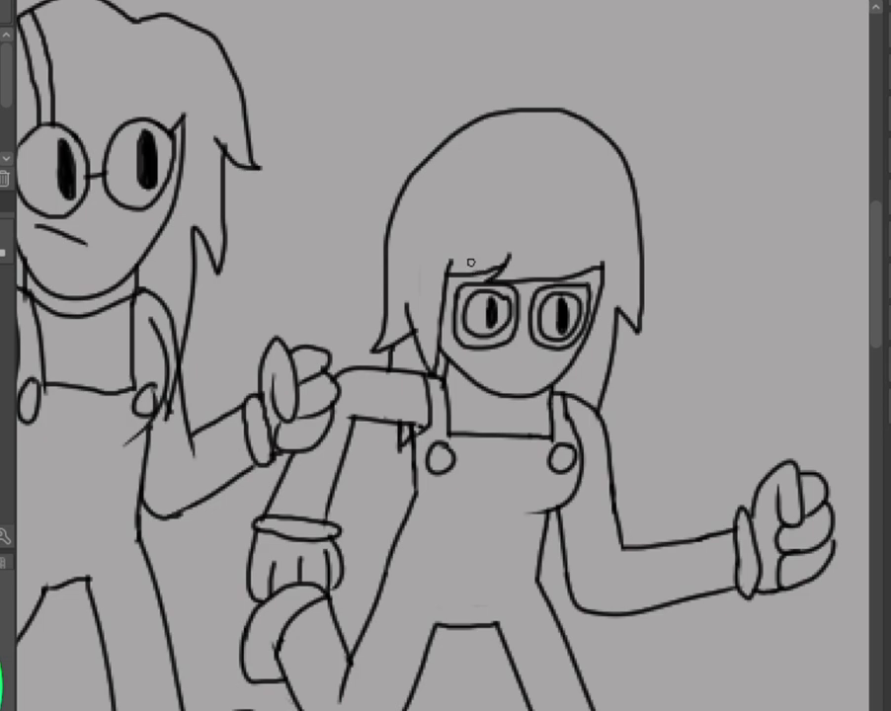
pyautogui.hotkey('ctrl', 'z')
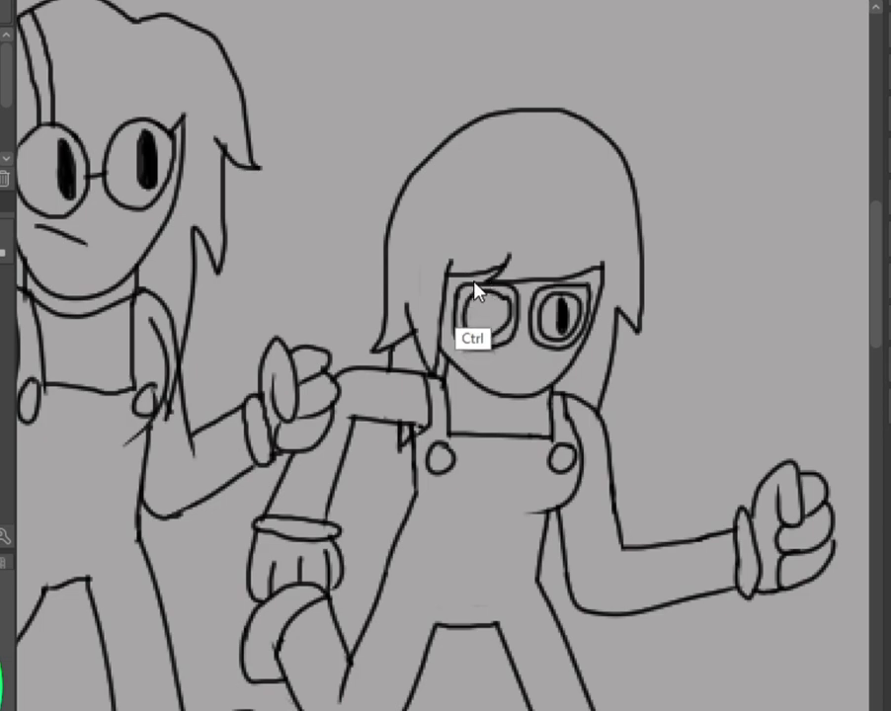
pyautogui.hotkey('ctrl', 'z')
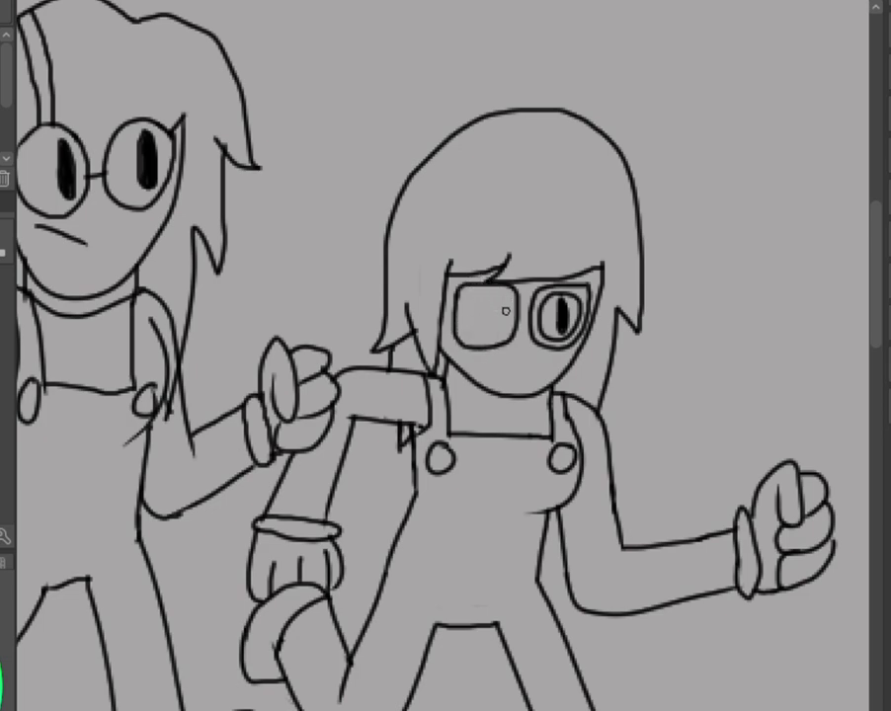
pyautogui.moveTo(505, 310)
pyautogui.mouseDown()
pyautogui.moveTo(465, 307)
pyautogui.moveTo(465, 337)
pyautogui.moveTo(488, 342)
pyautogui.moveTo(502, 307)
pyautogui.moveTo(488, 288)
pyautogui.moveTo(473, 295)
pyautogui.moveTo(468, 314)
pyautogui.moveTo(477, 336)
pyautogui.moveTo(508, 316)
pyautogui.mouseUp()
pyautogui.hotkey('ctrl', 'z')
pyautogui.hotkey('ctrl', 'z')
# Finish the second character's face with the left-hand eye, glasses bridge and temples, and a small frown, plus a curved collar line below the chin.
pyautogui.moveTo(472, 294)
pyautogui.mouseDown()
pyautogui.moveTo(476, 338)
pyautogui.moveTo(500, 335)
pyautogui.moveTo(487, 301)
pyautogui.mouseUp()
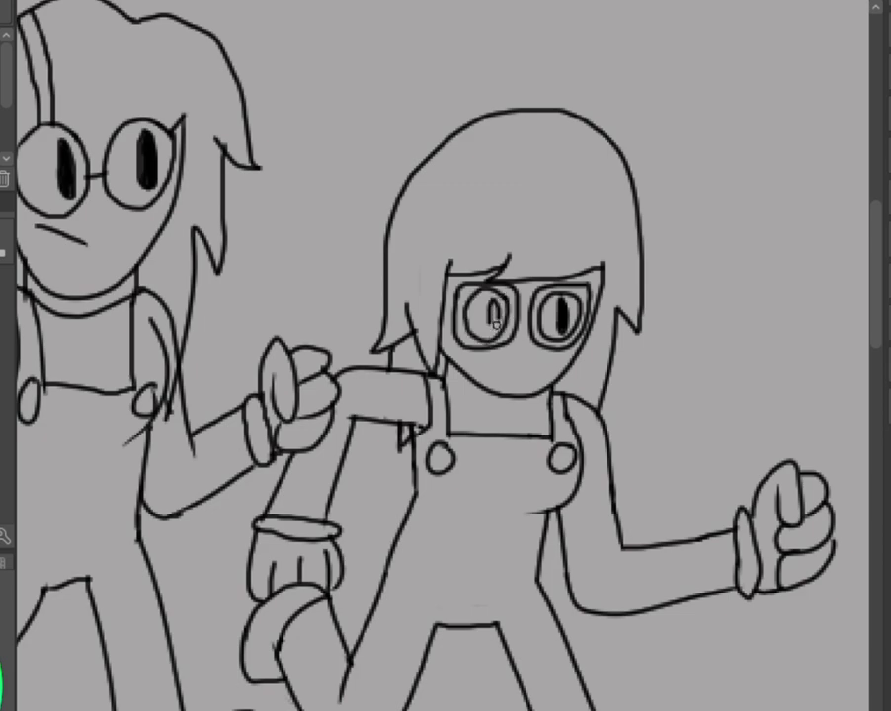
pyautogui.moveTo(488, 324)
pyautogui.mouseDown()
pyautogui.moveTo(492, 300)
pyautogui.moveTo(491, 326)
pyautogui.moveTo(511, 373)
pyautogui.mouseUp()
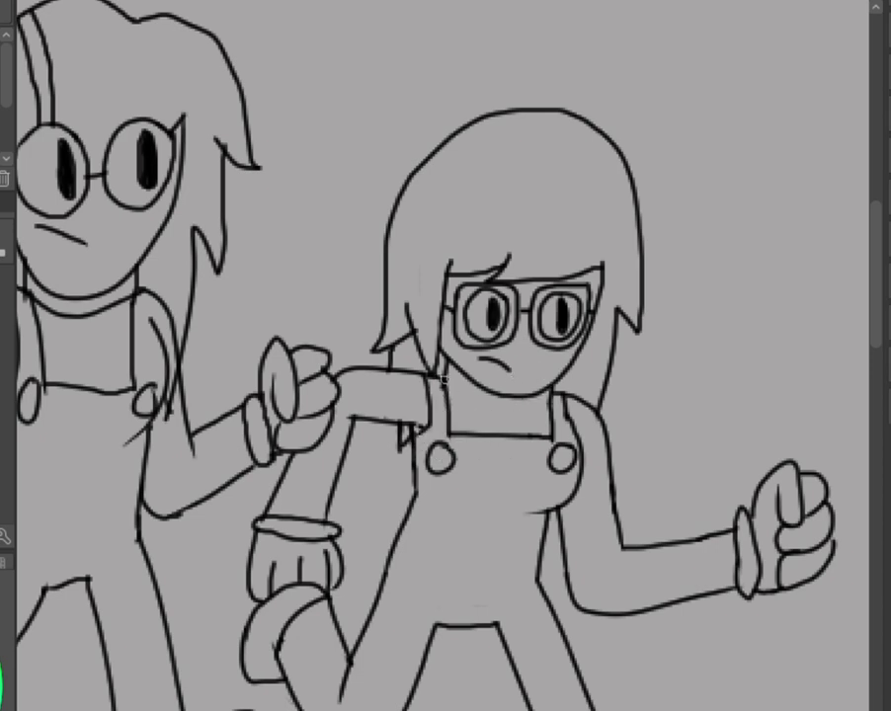
pyautogui.moveTo(449, 380); pyautogui.dragTo(486, 396)
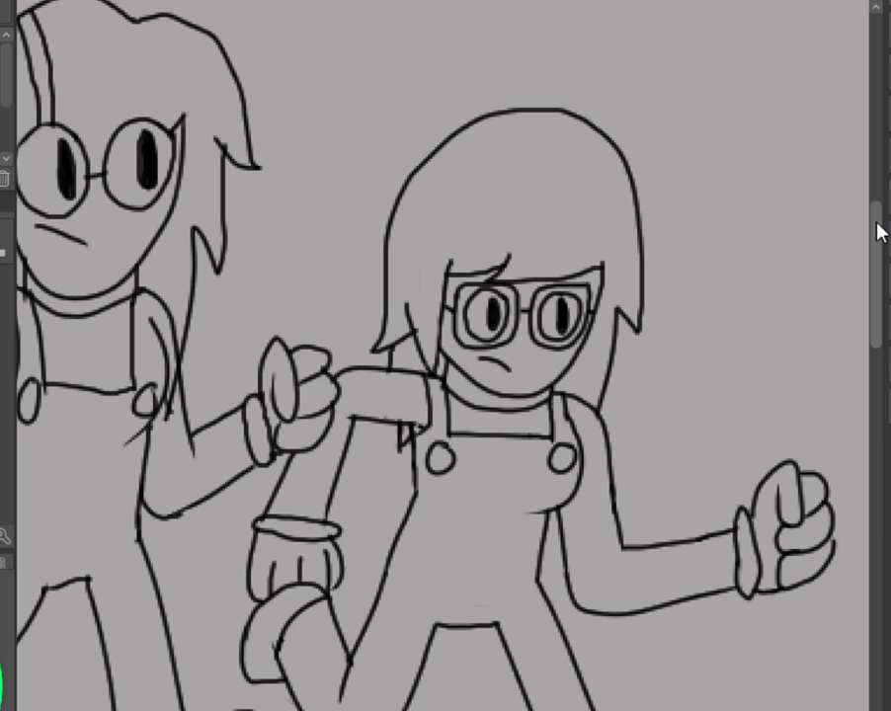
# Try a dark red fill on the second character's overalls, and separately on the shirt and sleeves.
pyautogui.moveTo(877, 246); pyautogui.dragTo(879, 286)
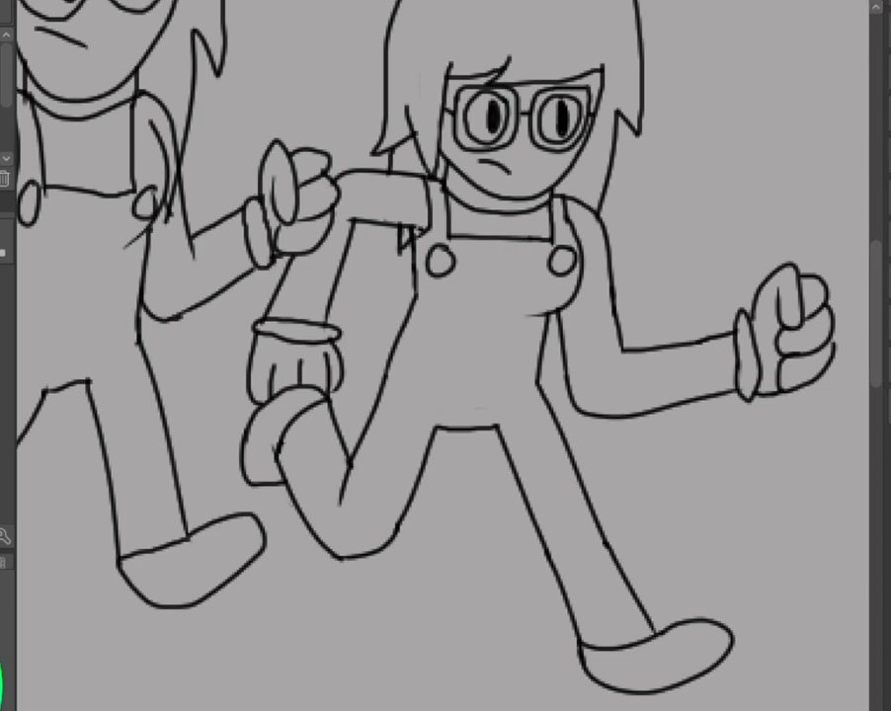
pyautogui.hotkey('ctrl', '-')
pyautogui.hotkey('ctrl', '-')
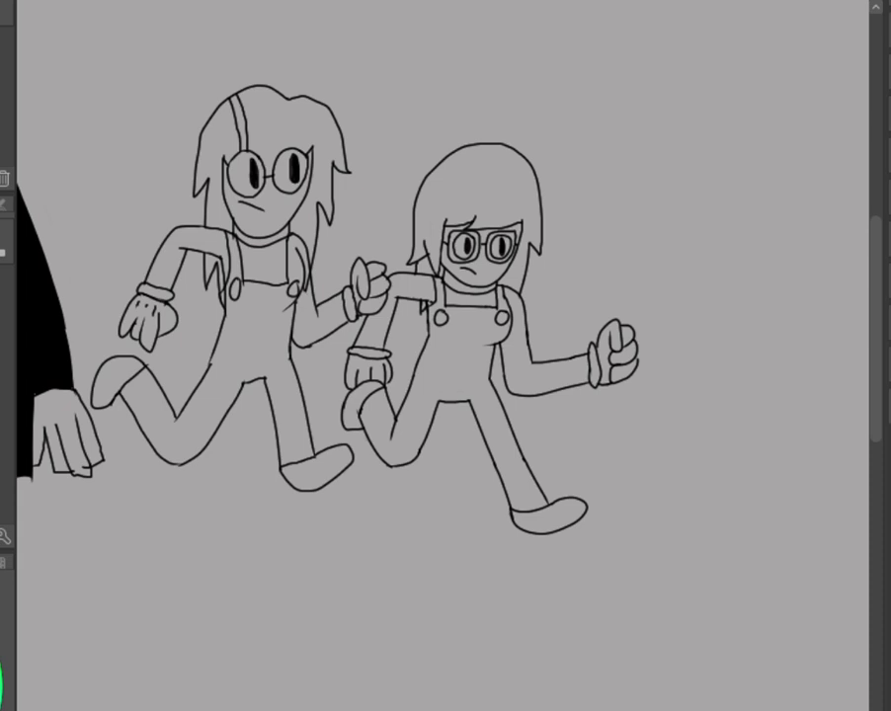
pyautogui.click(454, 353)
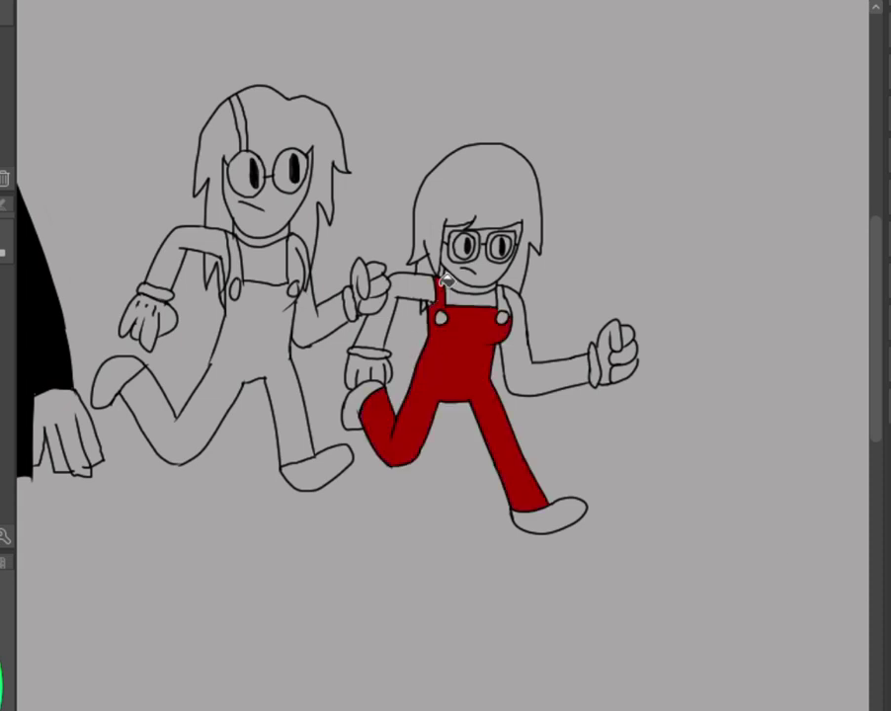
pyautogui.hotkey('ctrl', 'z')
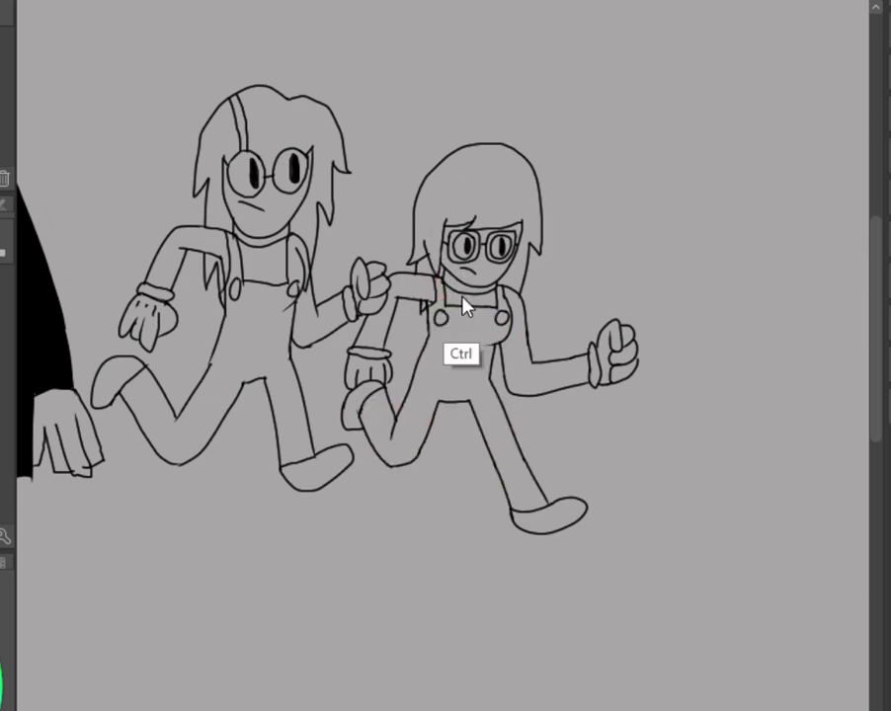
pyautogui.click(464, 297)
pyautogui.click(405, 292)
pyautogui.click(538, 366)
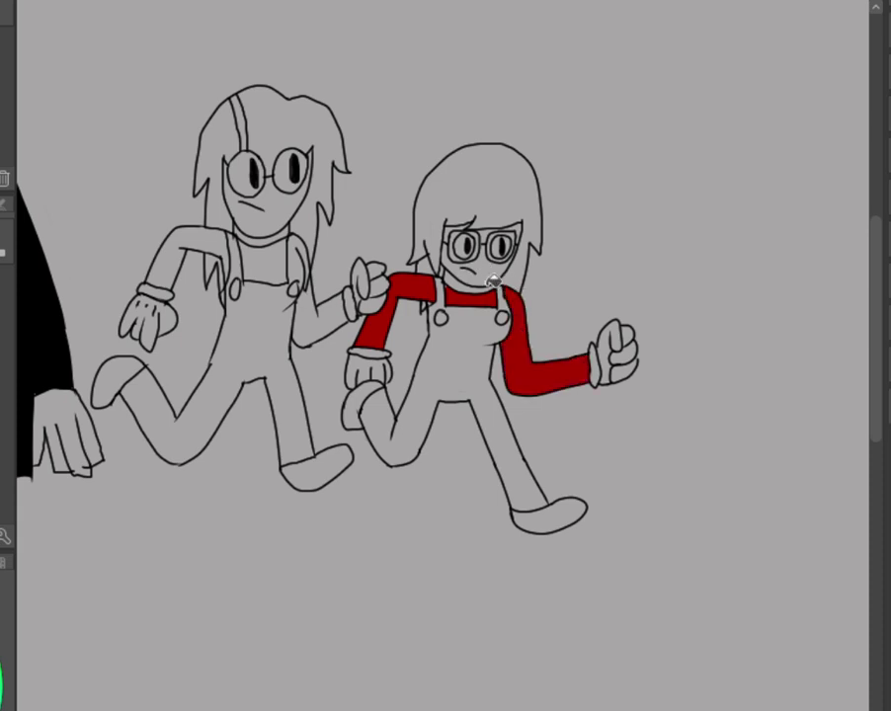
pyautogui.hotkey('ctrl', 'z')
pyautogui.hotkey('ctrl', 'z')
pyautogui.hotkey('ctrl', 'z')
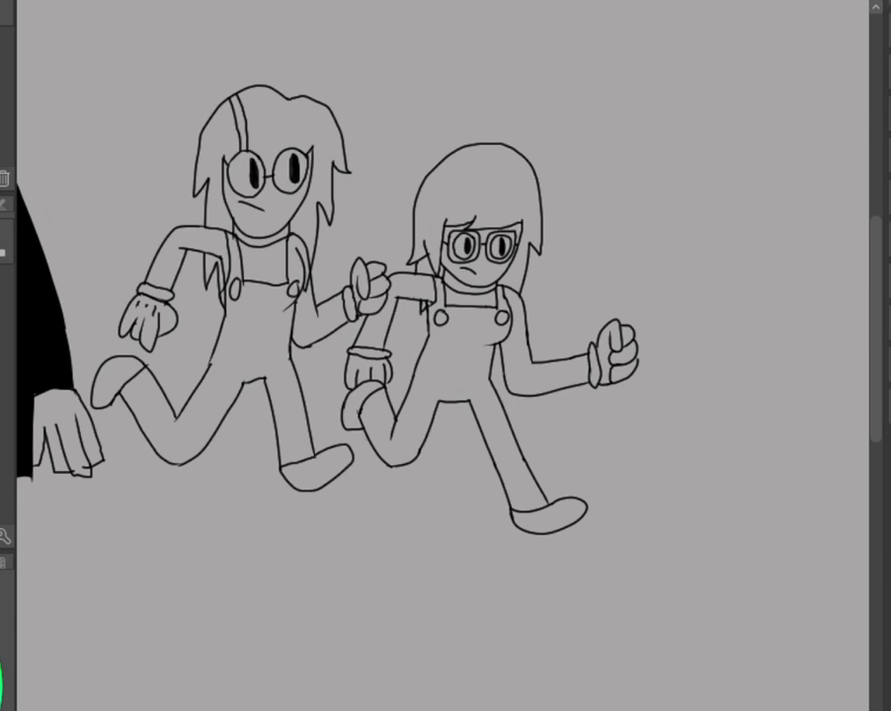
# Paste the purple-haired character reference image, scale it down and place it at the canvas's right edge beside the running characters.
pyautogui.hotkey('ctrl', '-')
pyautogui.hotkey('ctrl', '-')
pyautogui.hotkey('ctrl', '-')
pyautogui.hotkey('ctrl', '-')
pyautogui.hotkey('ctrl', '-')
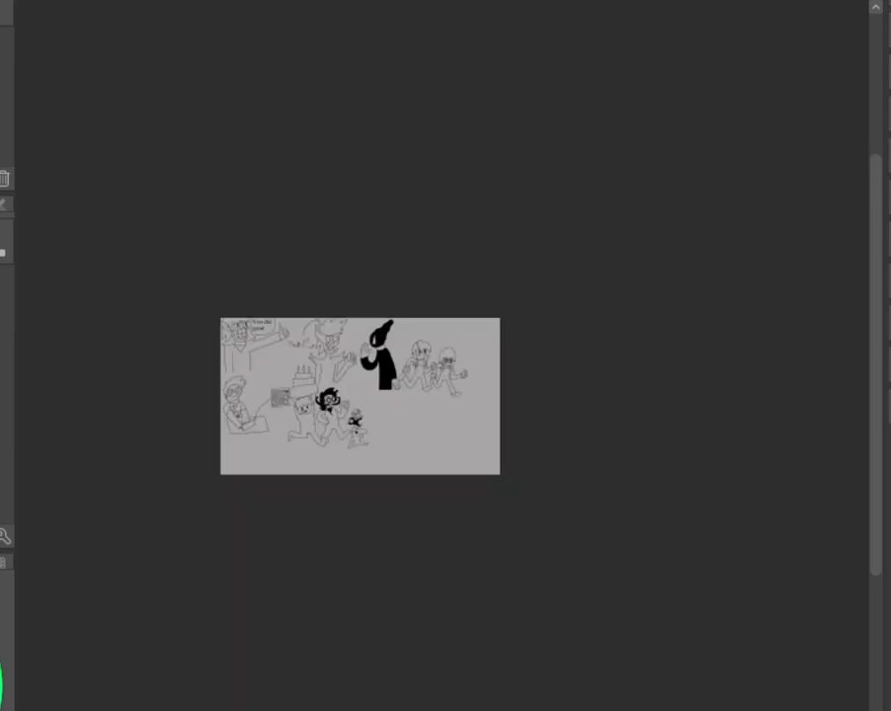
pyautogui.hotkey('ctrl', '+')
pyautogui.hotkey('ctrl', '+')
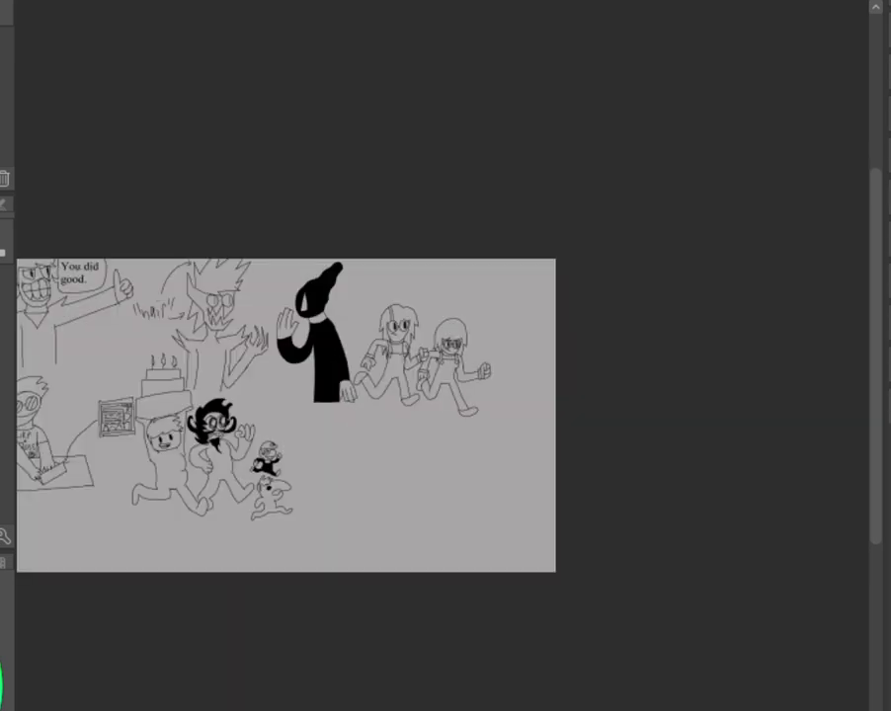
pyautogui.hscroll(-2, 286, 415)
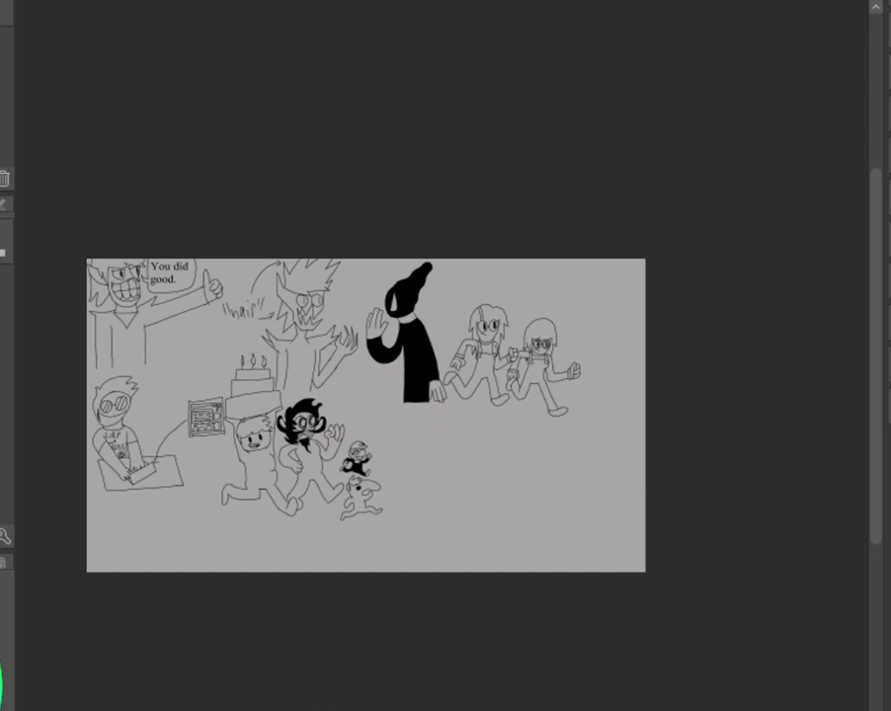
pyautogui.hotkey('ctrl', 'v')
pyautogui.hotkey('ctrl', 't')
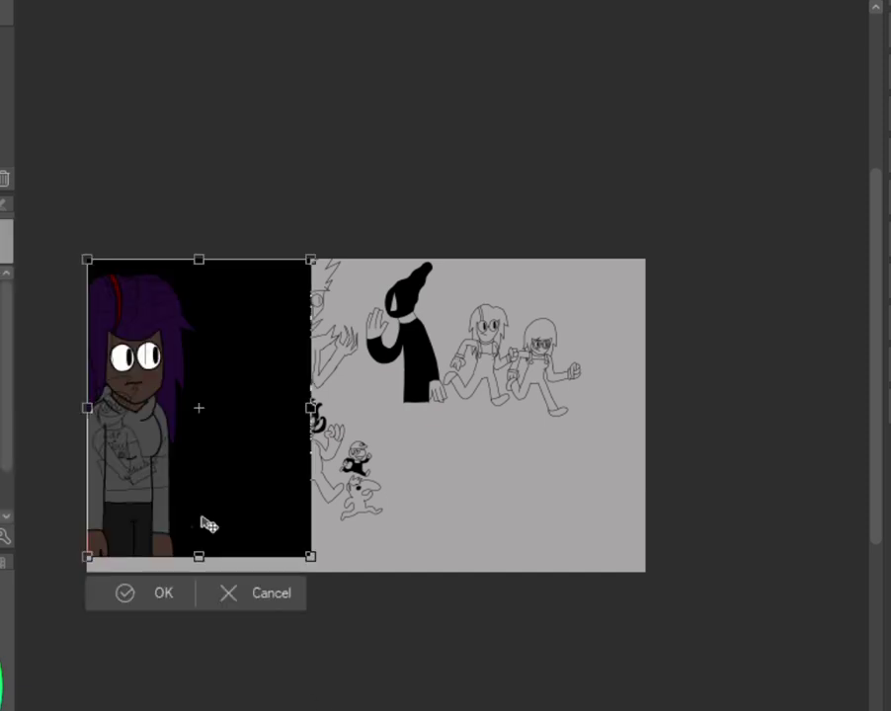
pyautogui.moveTo(301, 563); pyautogui.dragTo(199, 391)
pyautogui.moveTo(131, 332)
pyautogui.mouseDown()
pyautogui.moveTo(662, 357)
pyautogui.moveTo(632, 366)
pyautogui.mouseUp()
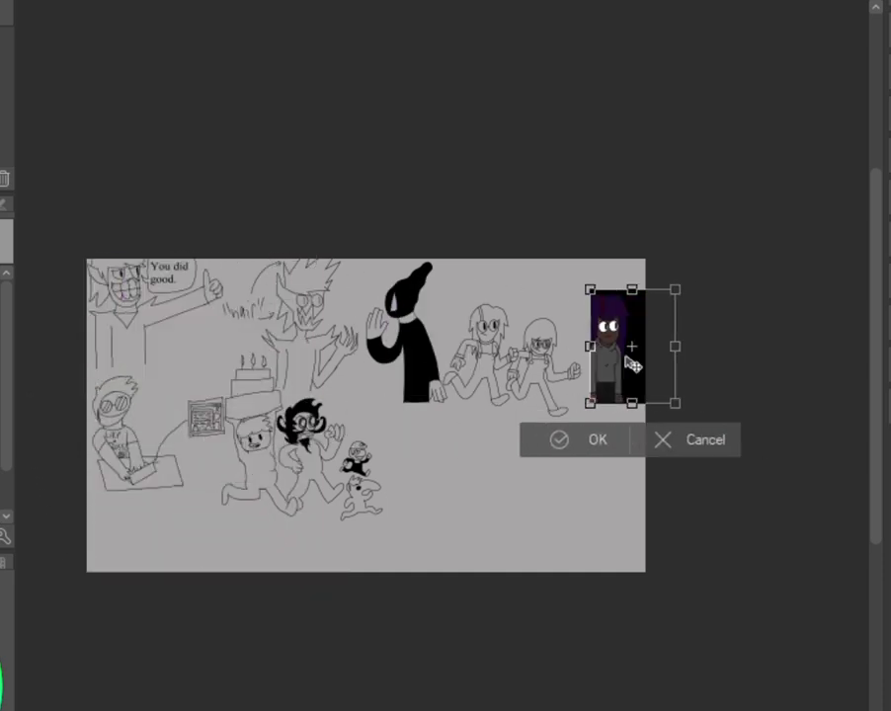
pyautogui.click(593, 447)
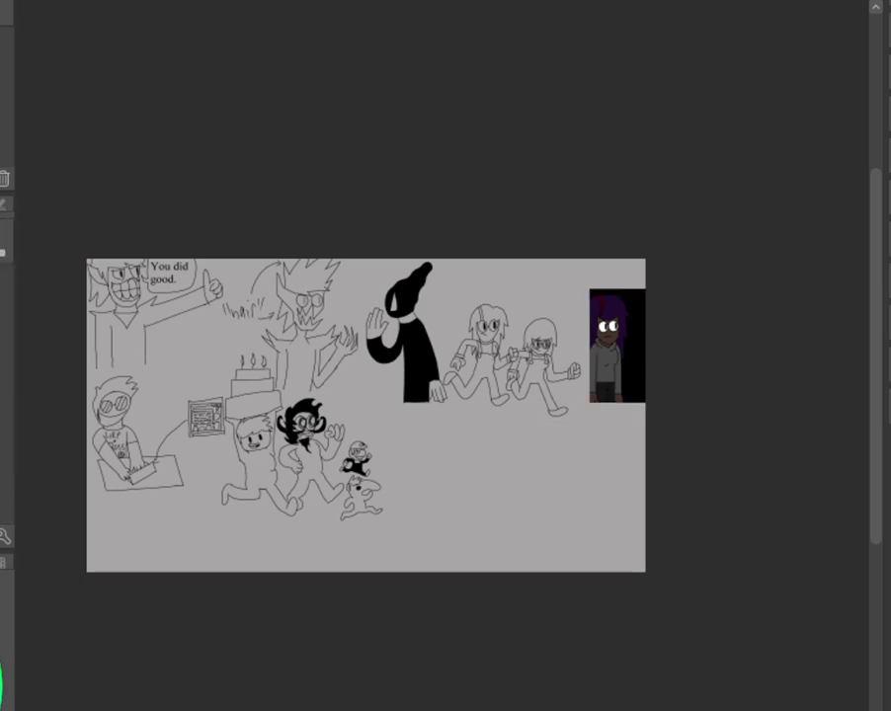
# Fill the first running character's shirt and both sleeves with dark grey, like the reference's sweater.
pyautogui.scroll(5, 439, 380)
pyautogui.hscroll(5, 439, 356)
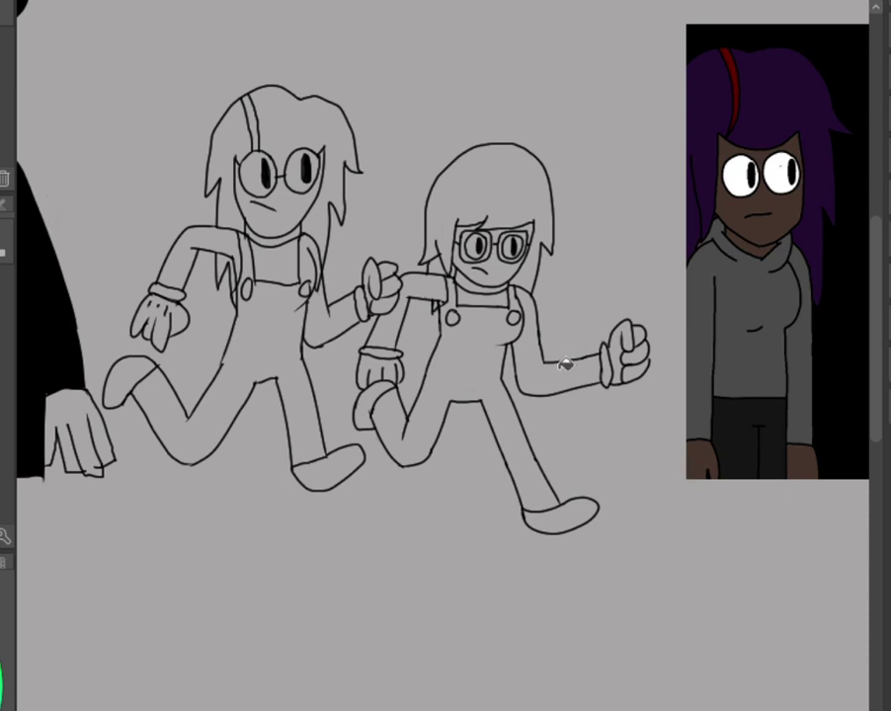
pyautogui.click(271, 261)
pyautogui.click(197, 247)
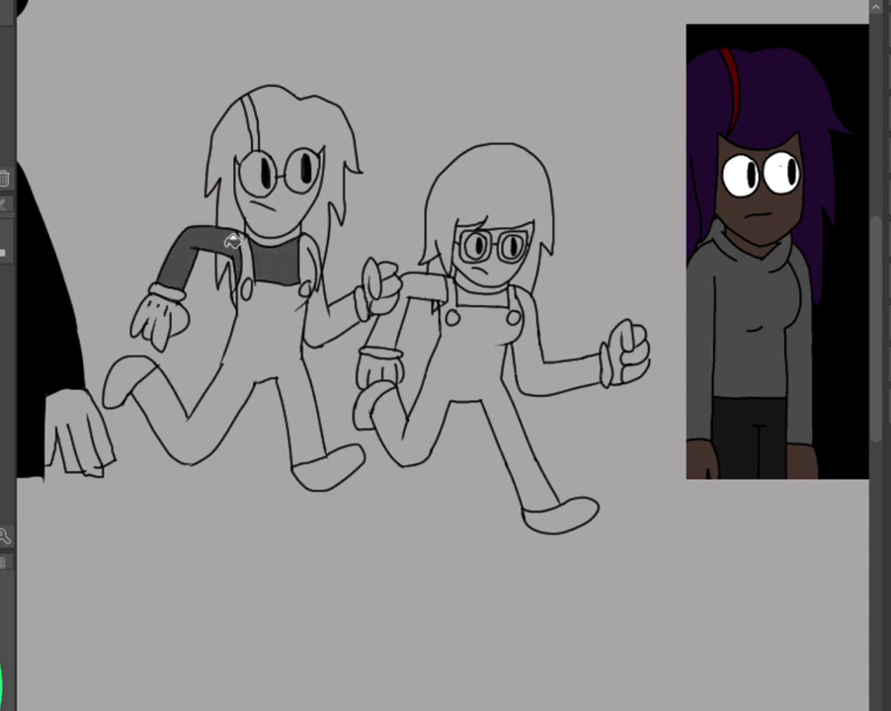
pyautogui.click(320, 314)
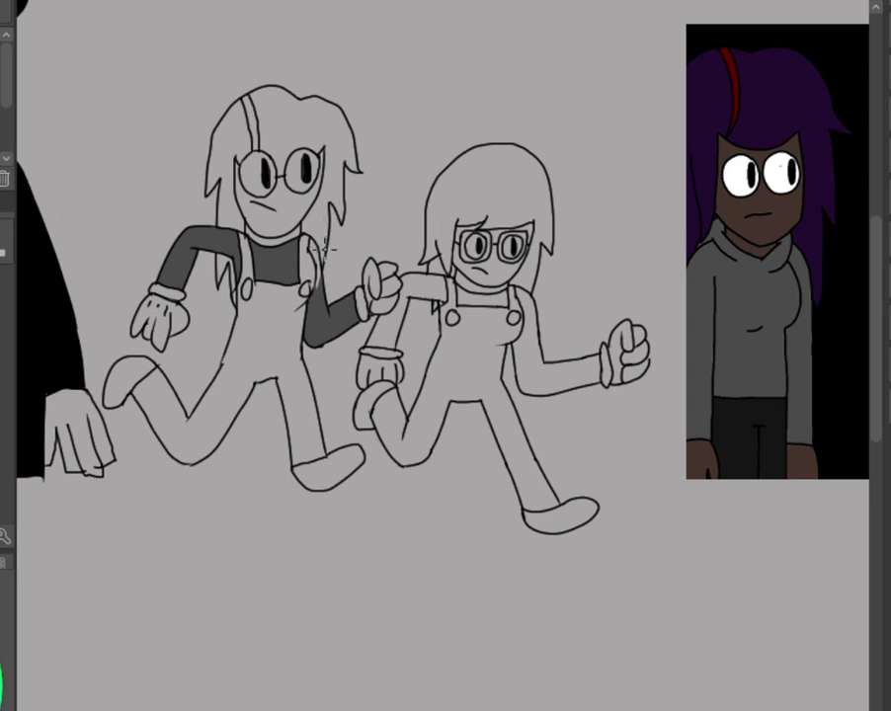
pyautogui.click(319, 259)
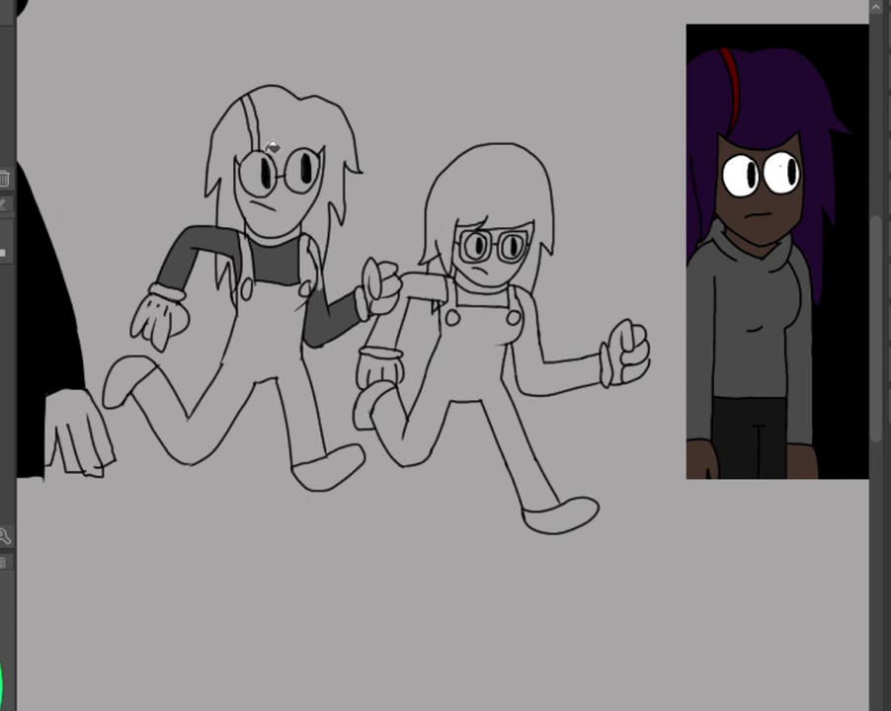
pyautogui.press('ctrl')
pyautogui.press('ctrl')
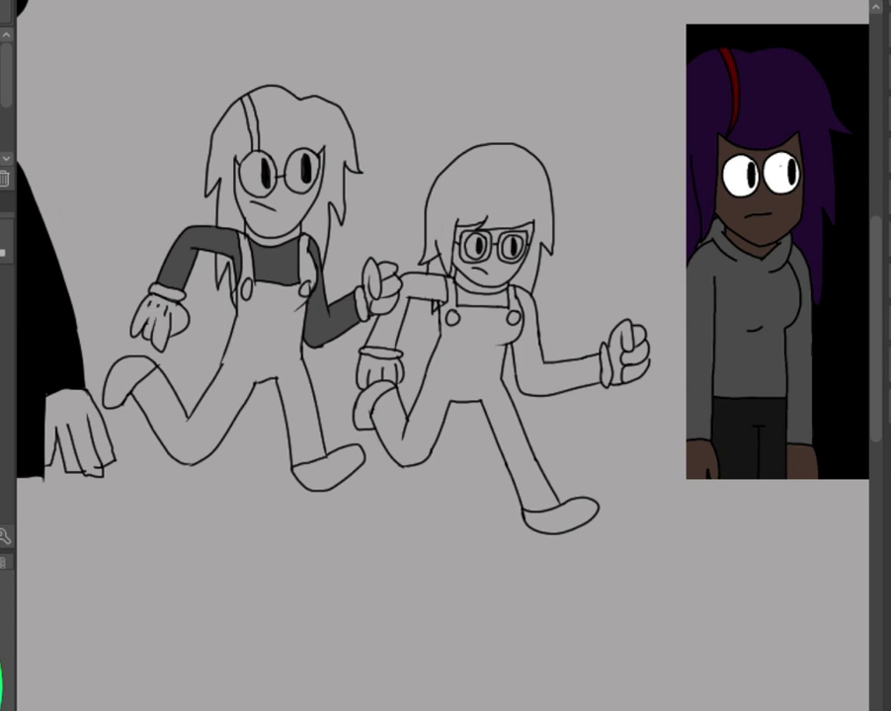
# Fill the first running character's overalls and shoulder straps with near-black, like the reference's trousers.
pyautogui.click(290, 322)
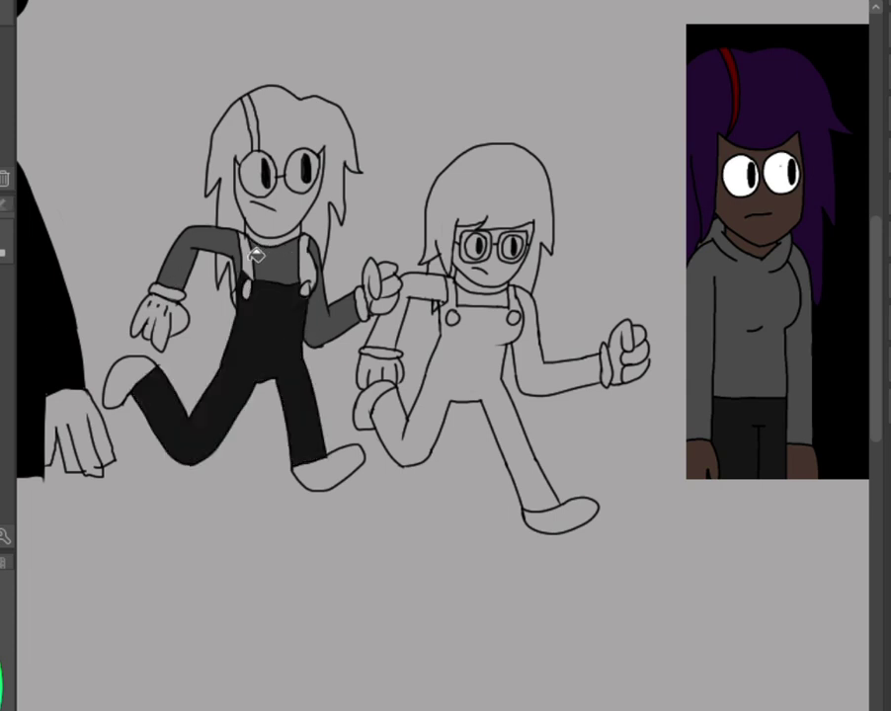
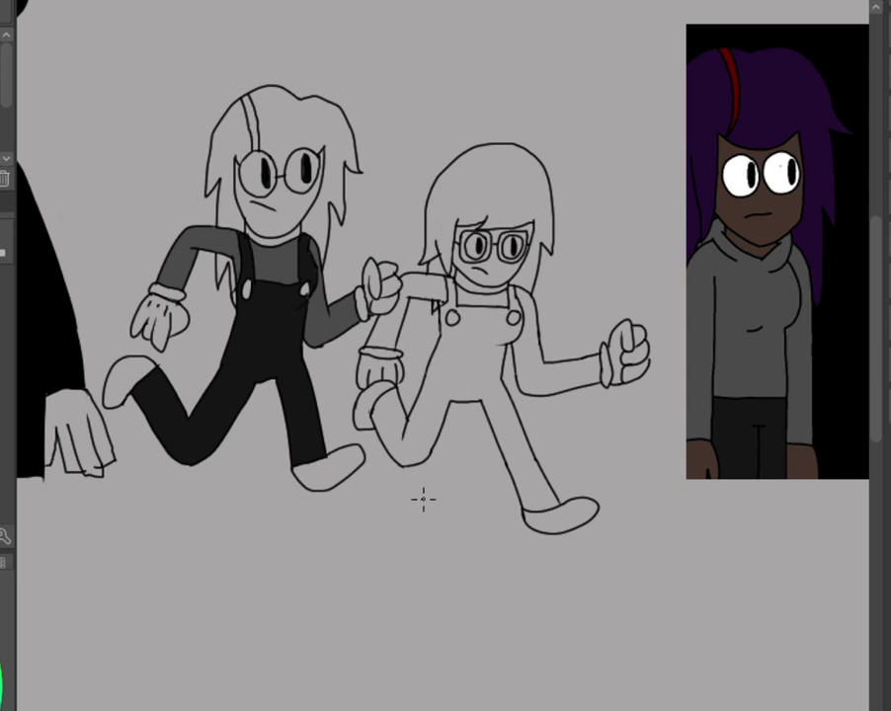
pyautogui.hotkey('ctrl', 'z')
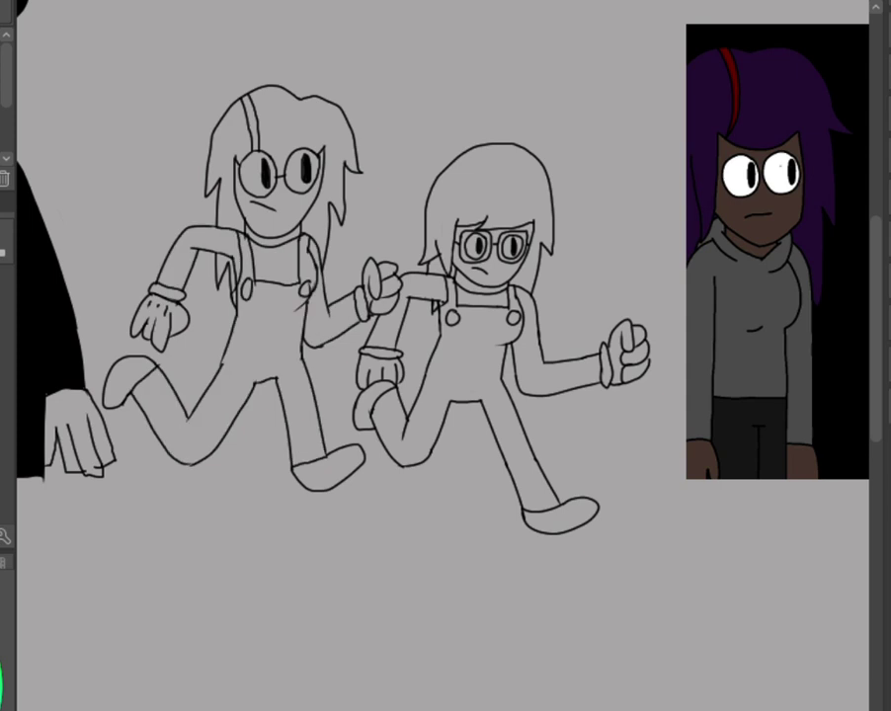
pyautogui.hotkey('ctrl', 'y')
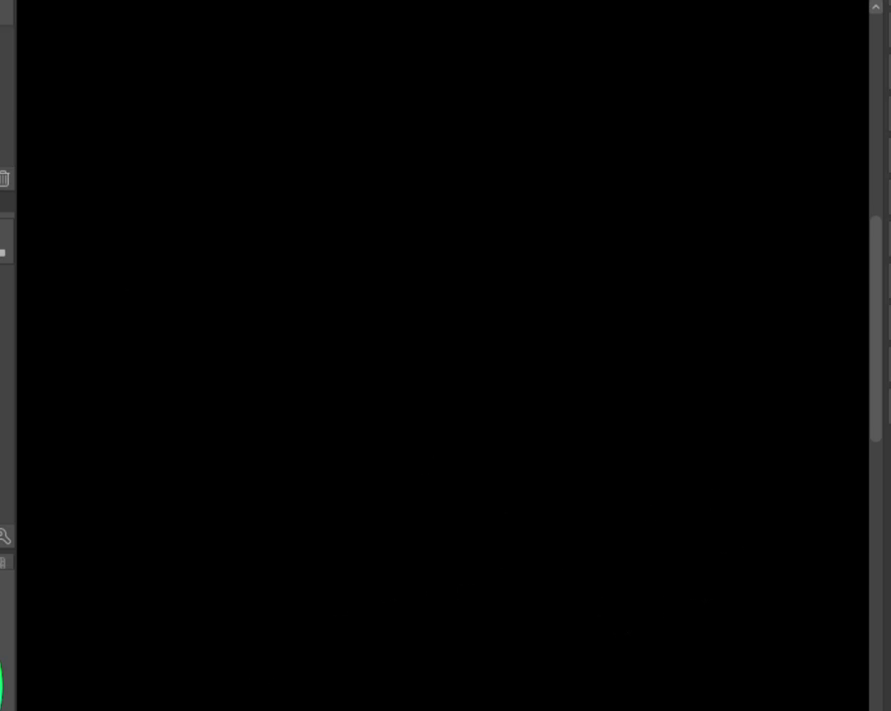
# Scale down the pasted black-haired character reference and place it at the canvas's right edge below the purple-haired reference.
pyautogui.scroll(-8, 403, 385)
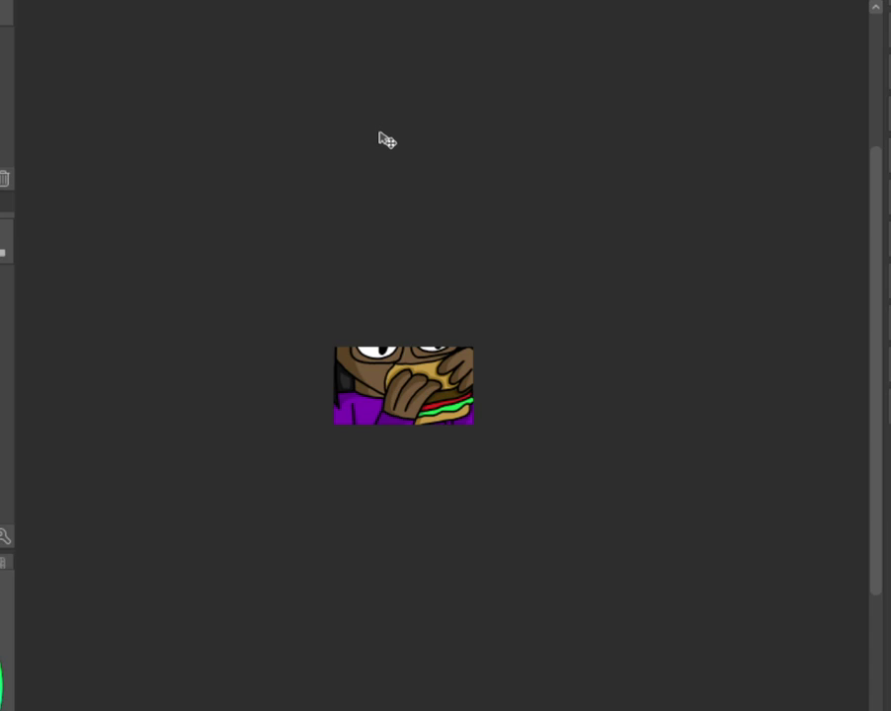
pyautogui.hotkey('ctrl', 't')
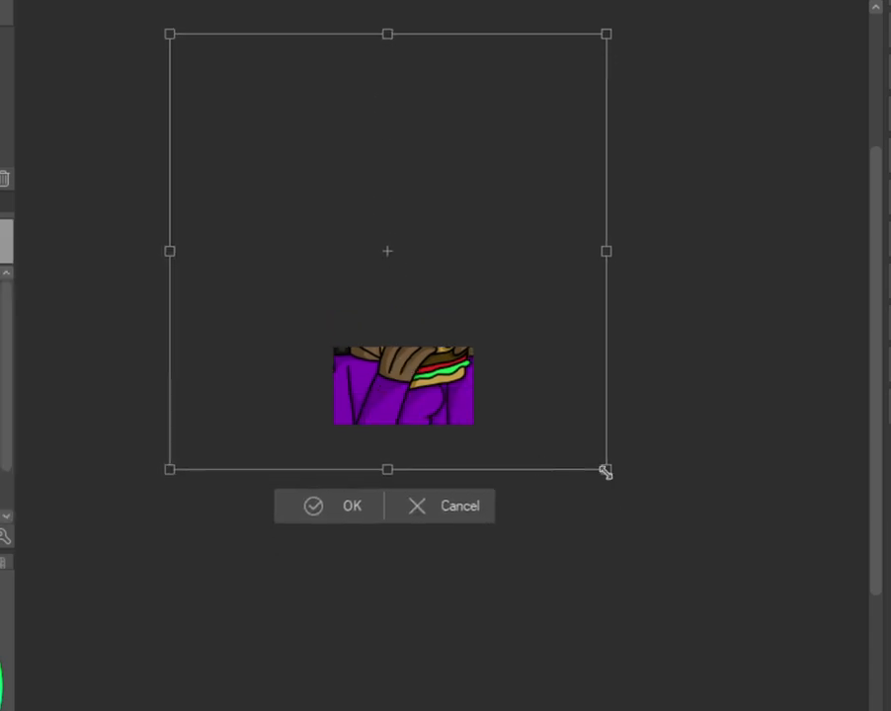
pyautogui.moveTo(605, 470); pyautogui.dragTo(390, 254)
pyautogui.moveTo(332, 200); pyautogui.dragTo(460, 480)
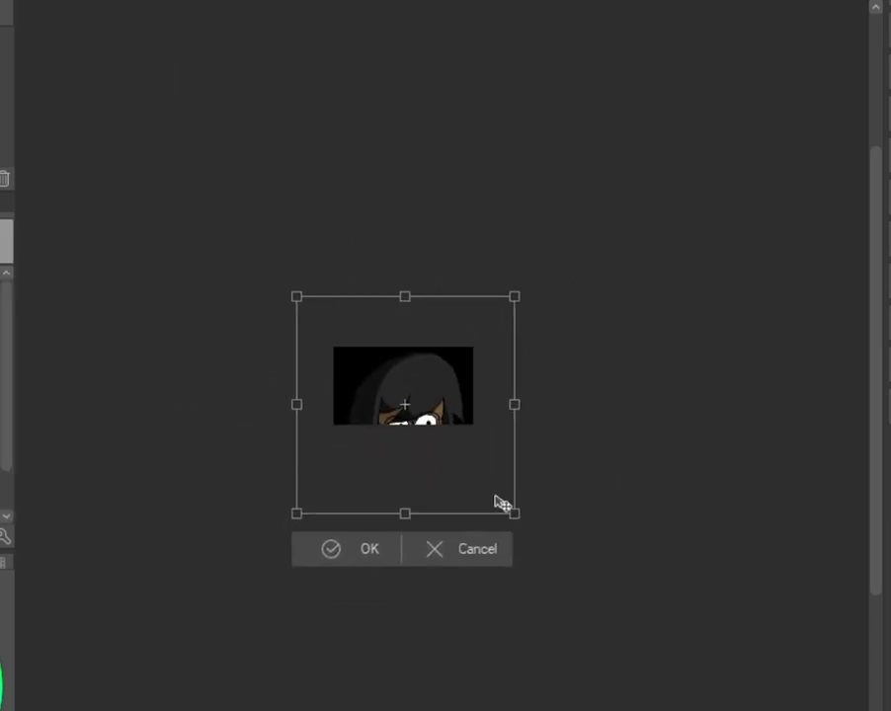
pyautogui.moveTo(512, 513); pyautogui.dragTo(503, 443)
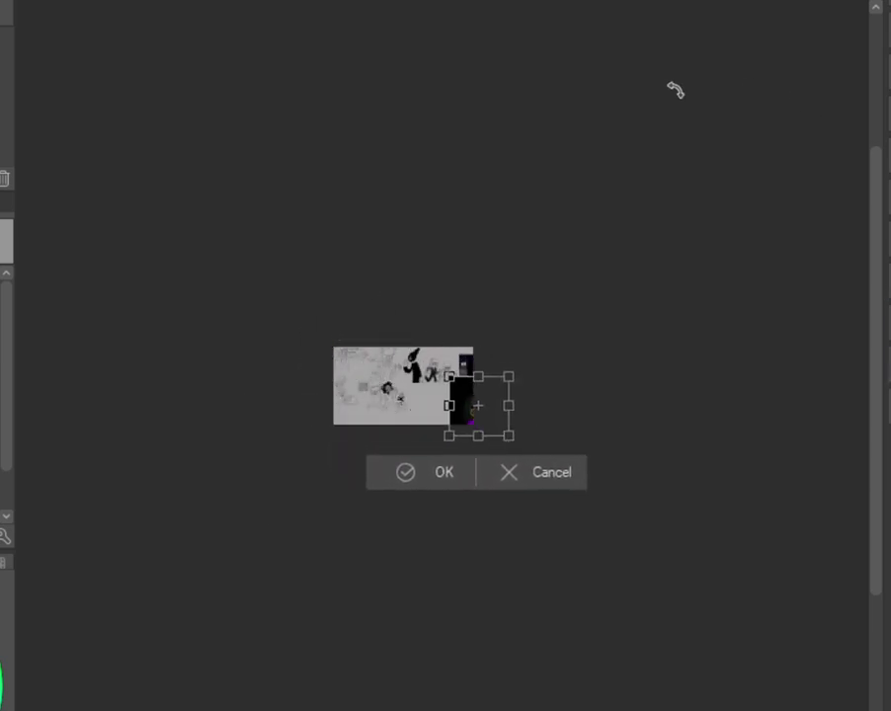
pyautogui.scroll(10, 531, 300)
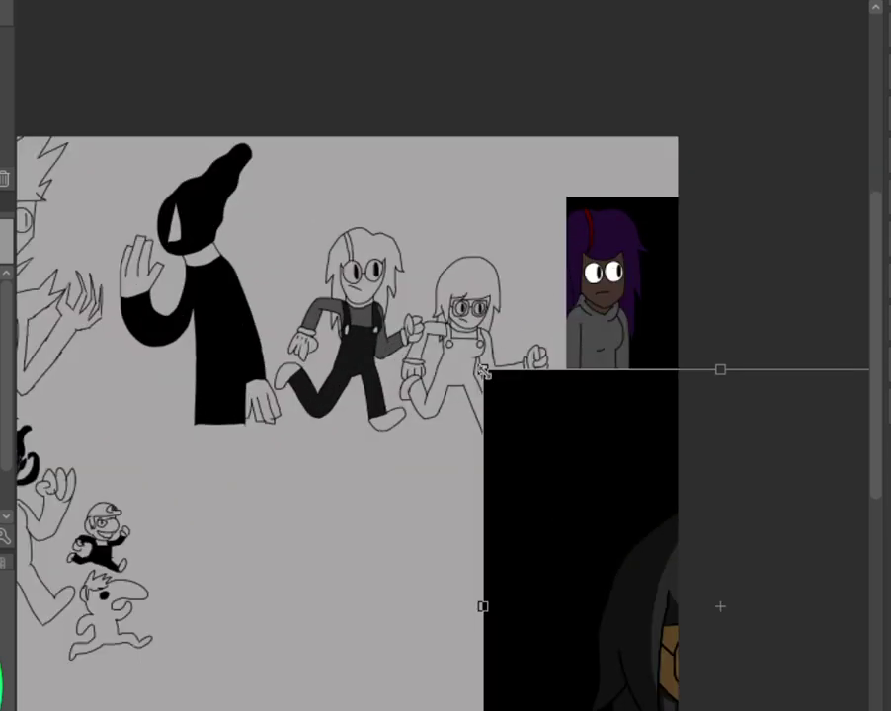
pyautogui.moveTo(483, 369); pyautogui.dragTo(684, 502)
pyautogui.moveTo(699, 616); pyautogui.dragTo(543, 392)
pyautogui.moveTo(453, 265); pyautogui.dragTo(569, 378)
pyautogui.moveTo(701, 549); pyautogui.dragTo(580, 629)
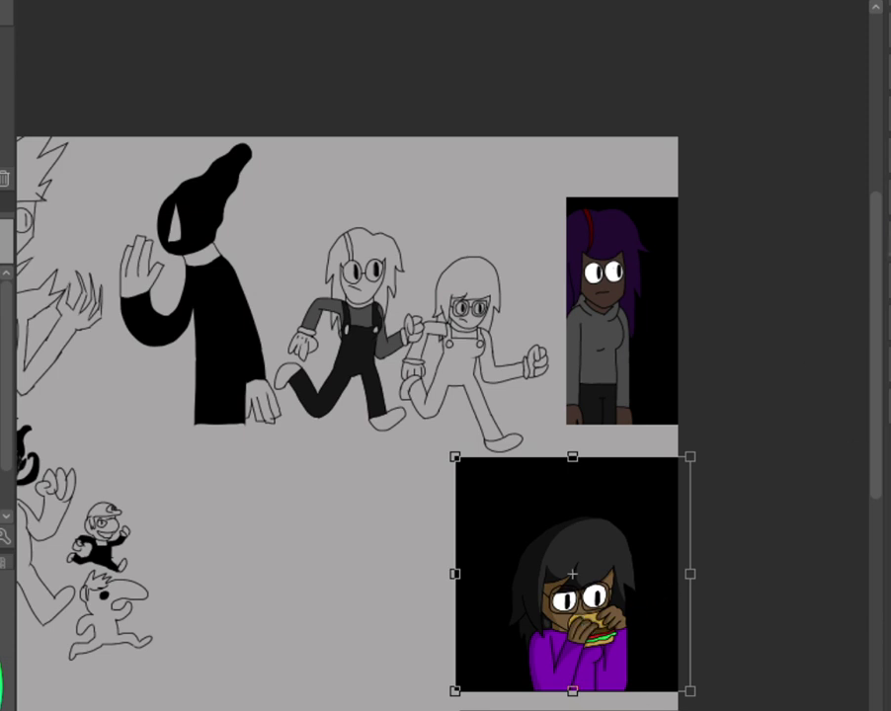
pyautogui.press('Return')
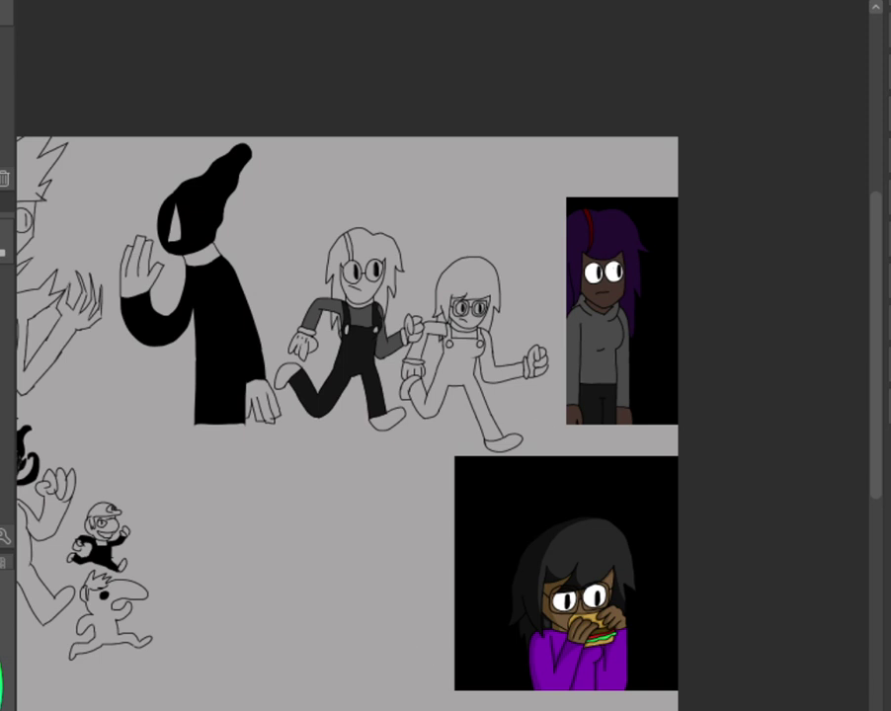
# Try a near-black fill on the second running character's overalls.
pyautogui.hotkey('ctrl', '+')
pyautogui.moveTo(878, 371); pyautogui.dragTo(871, 412)
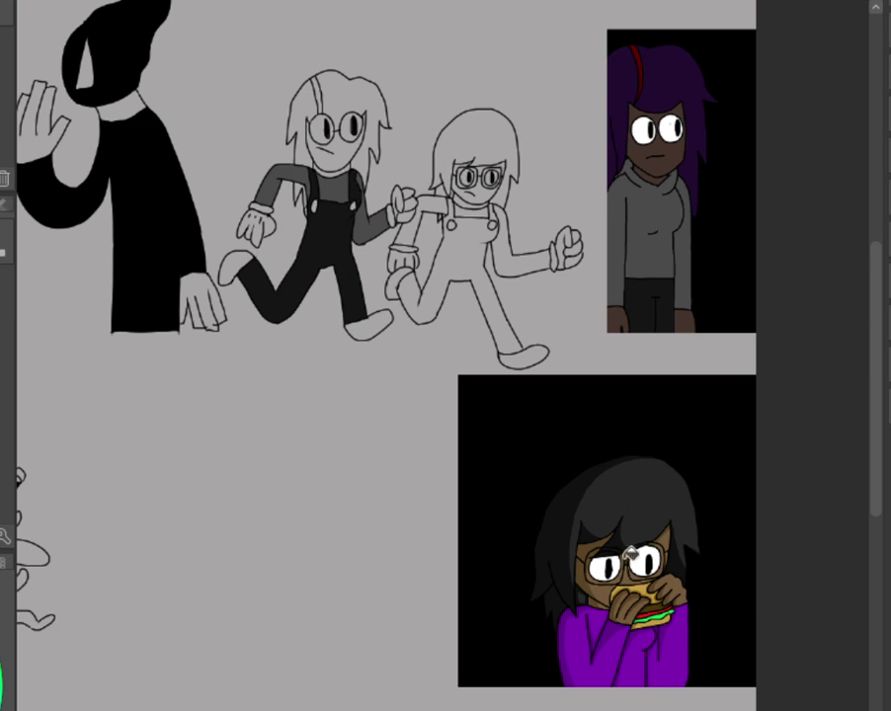
pyautogui.click(467, 261)
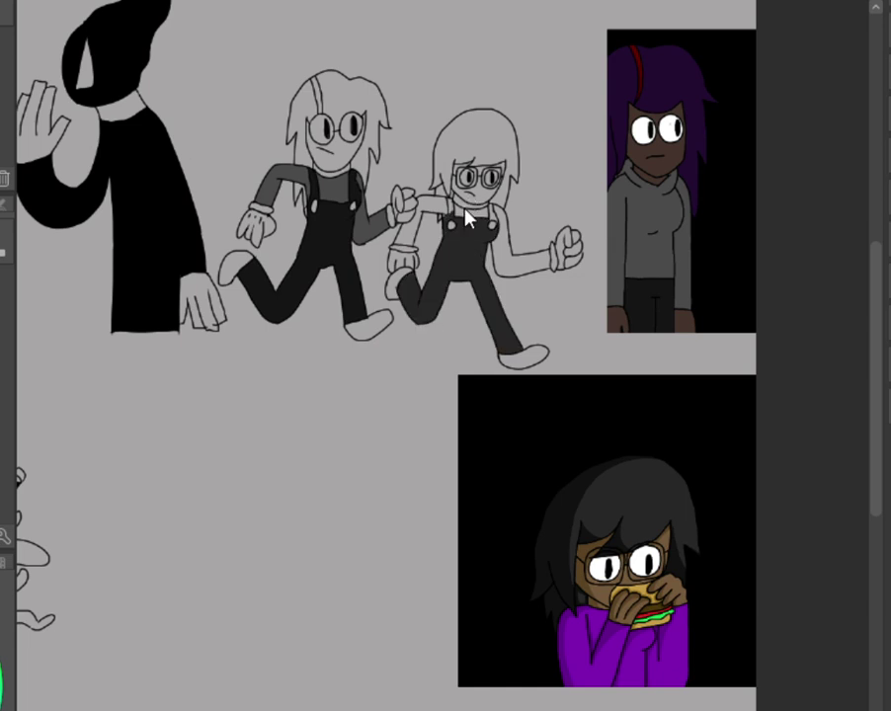
pyautogui.hotkey('ctrl', 'z')
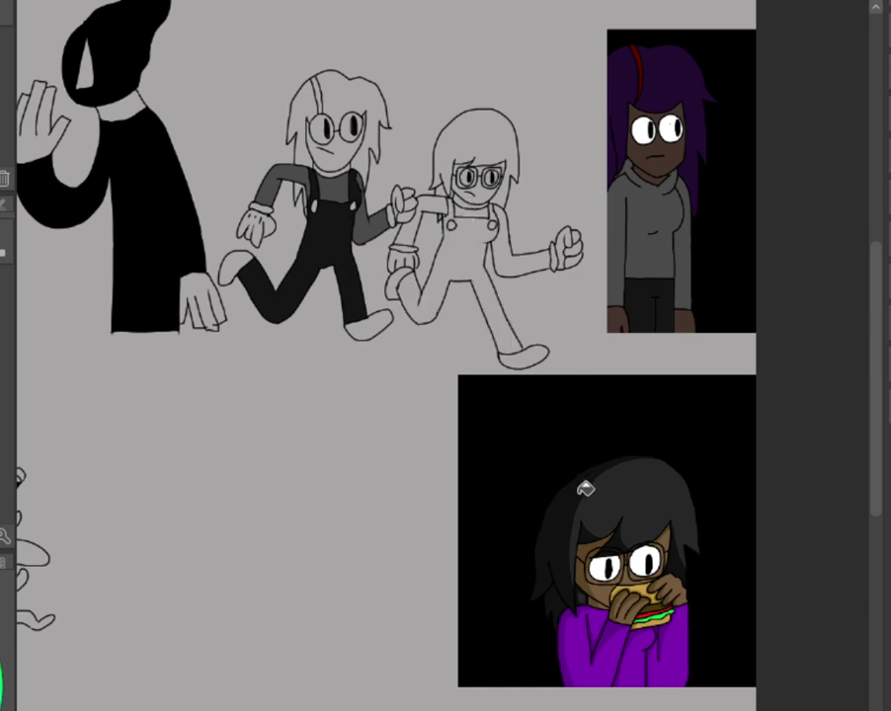
# Fill the second running character's hair with the black-haired reference's dark grey, and the shirt and both sleeves with its purple.
pyautogui.keyDown('alt'); pyautogui.click(638, 484); pyautogui.keyUp('alt')
pyautogui.click(483, 143)
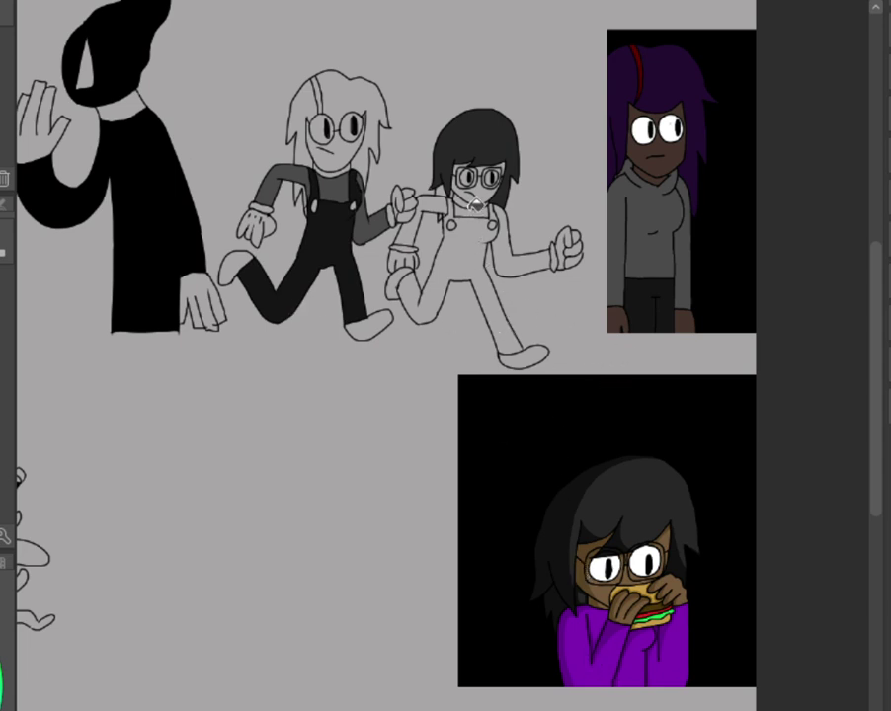
pyautogui.click(475, 209)
pyautogui.click(424, 213)
pyautogui.click(511, 237)
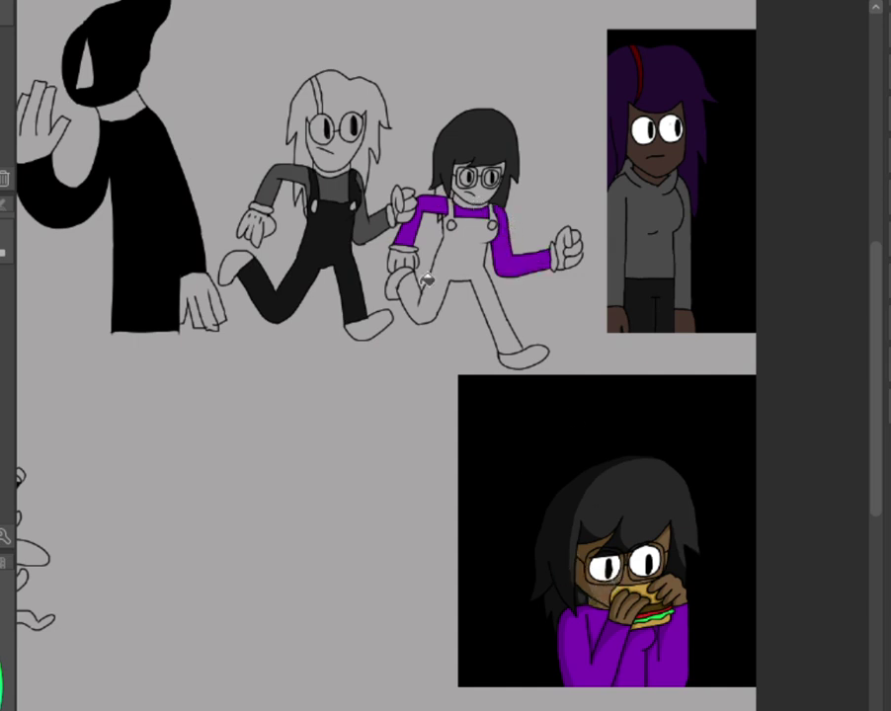
# Fill the second running character's face with brown and the first one's with darker brown, matching their references' skin tones.
pyautogui.click(488, 180)
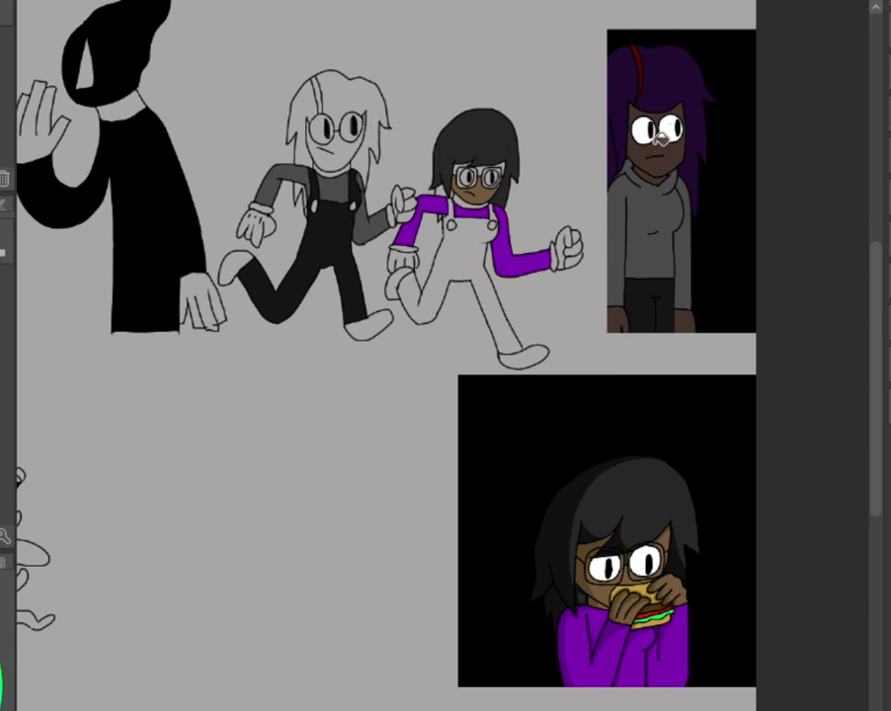
pyautogui.click(349, 148)
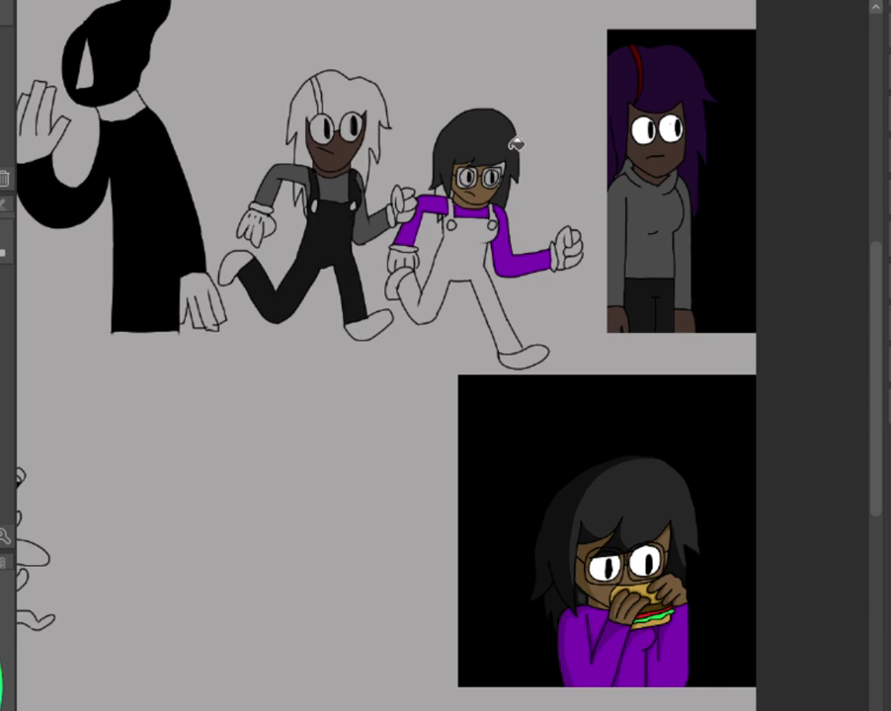
# Fill the second running character's overalls with near-black and both running characters' shoes with brown.
pyautogui.click(487, 256)
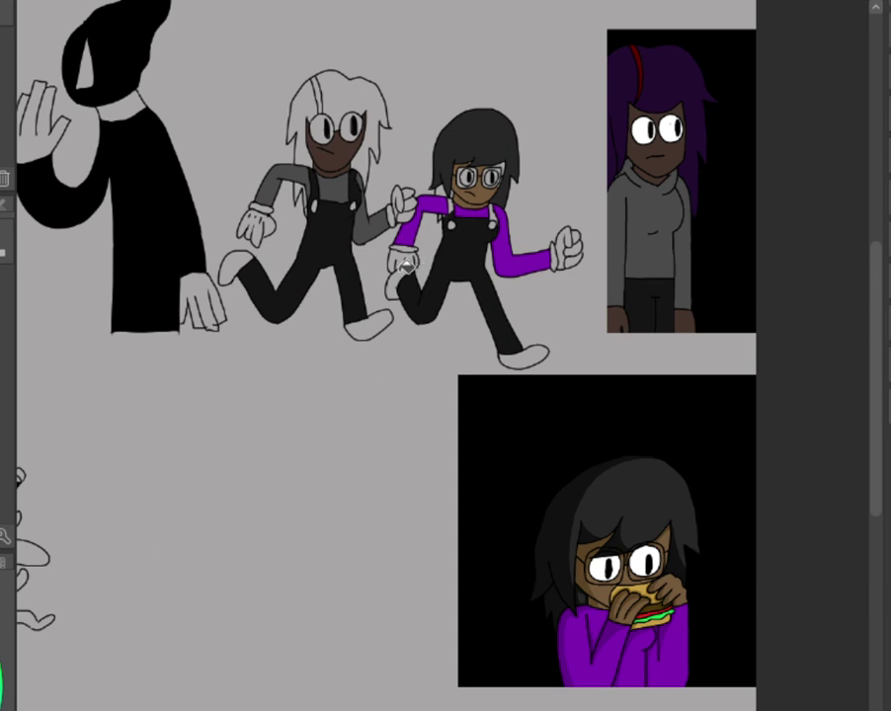
pyautogui.click(395, 282)
pyautogui.click(368, 324)
pyautogui.click(509, 341)
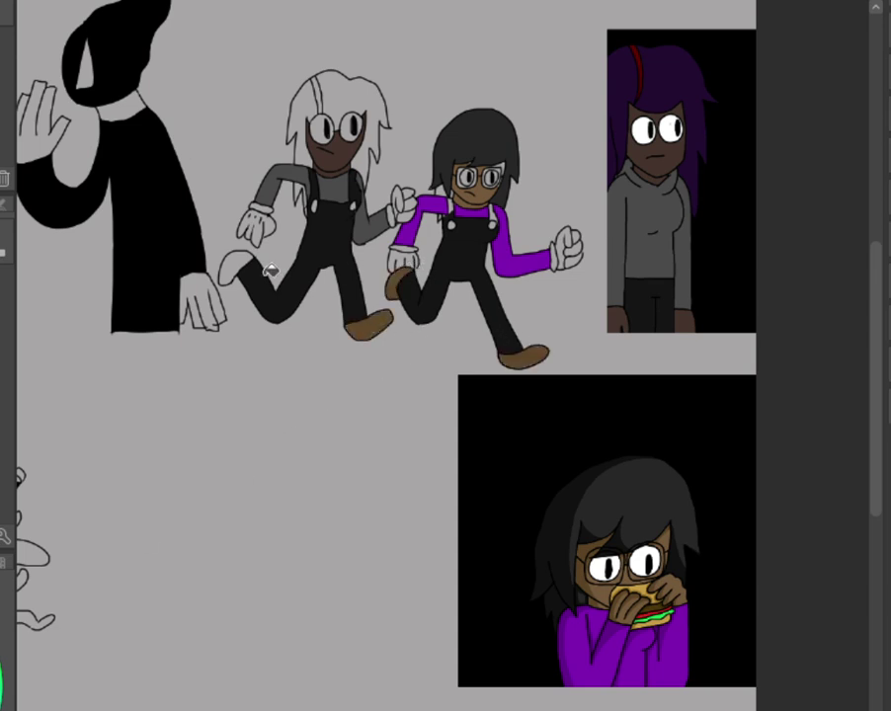
pyautogui.click(234, 265)
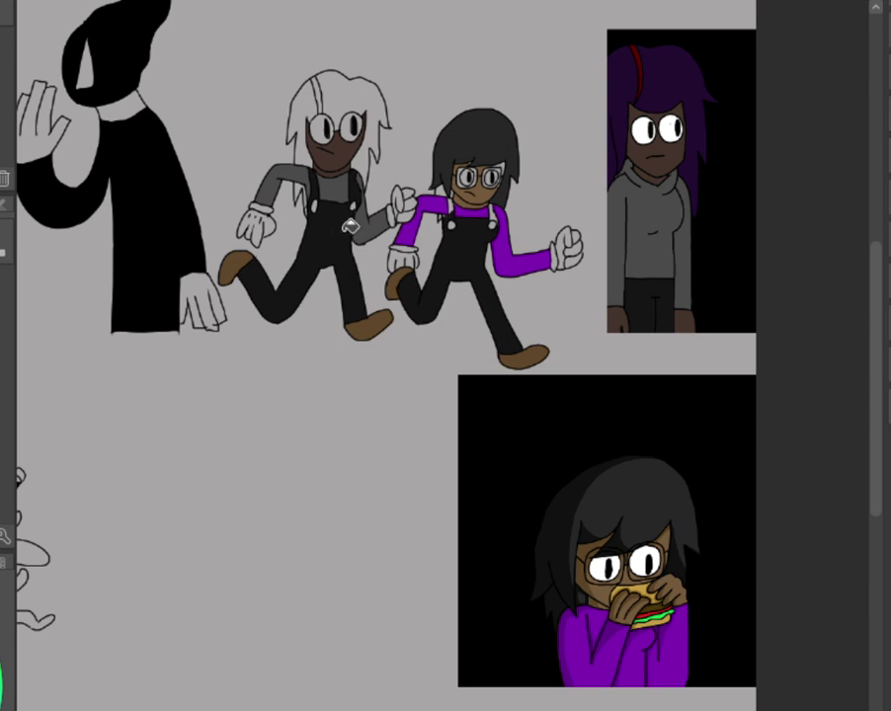
# Fill the first running character's hair with dark purple and its streak with the dark red sampled from the reference.
pyautogui.click(308, 99)
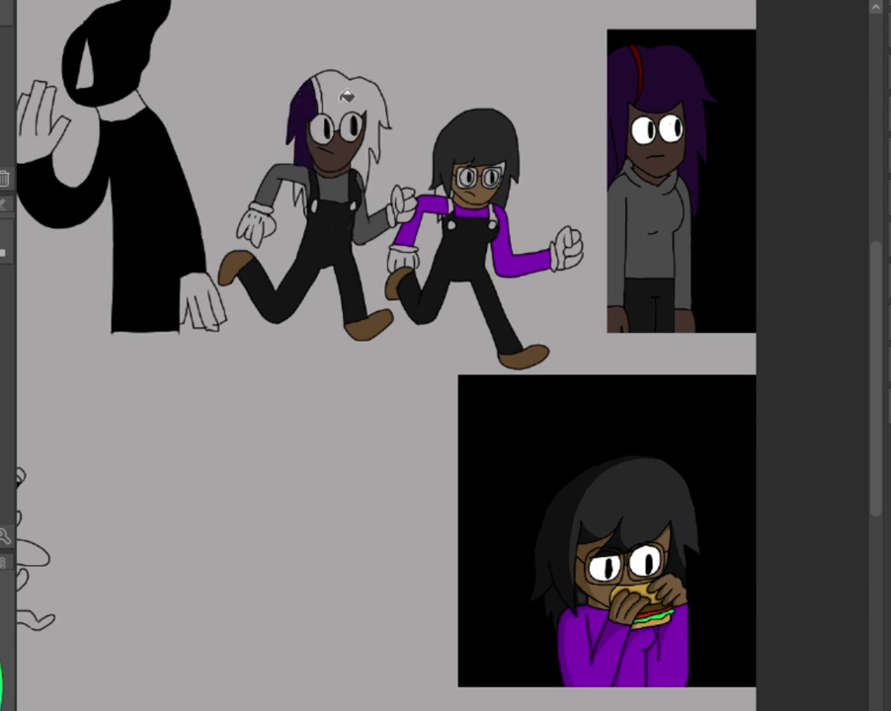
pyautogui.click(365, 109)
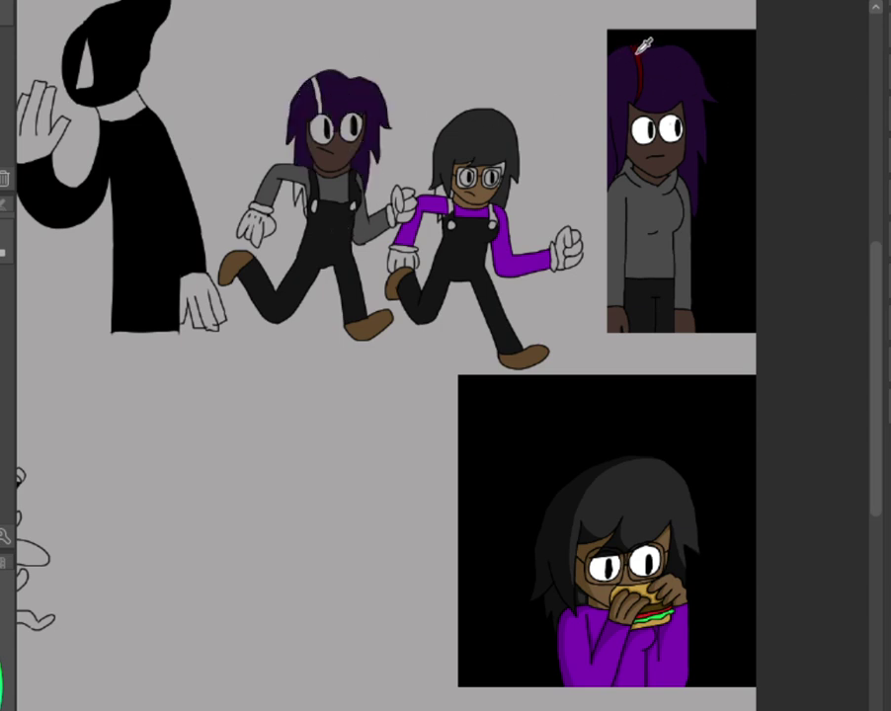
pyautogui.keyDown('alt'); pyautogui.click(637, 51); pyautogui.keyUp('alt')
pyautogui.click(324, 94)
pyautogui.hotkey('ctrl', '+')
pyautogui.hotkey('ctrl', '+')
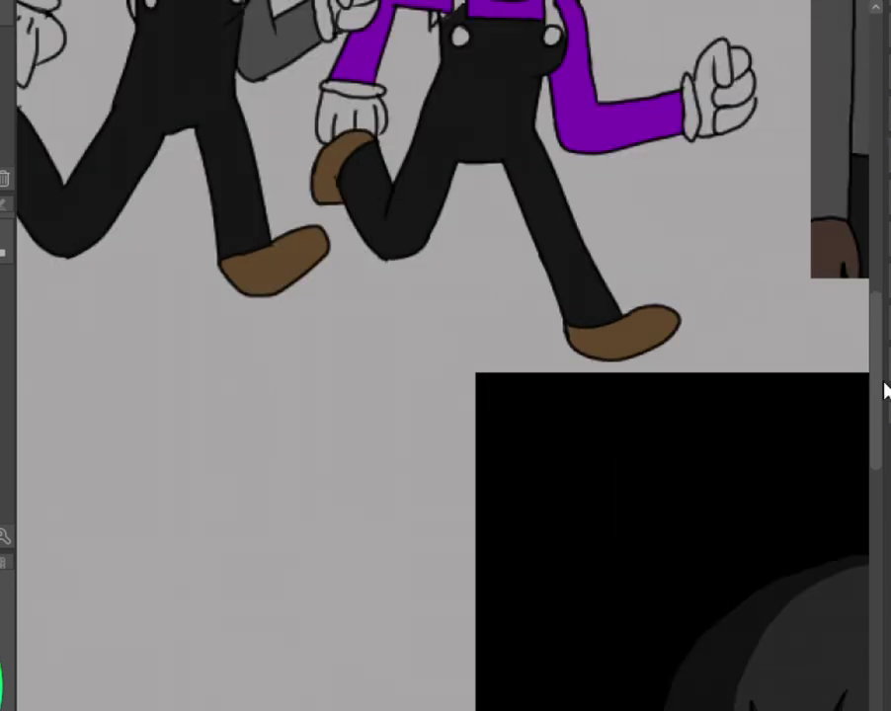
pyautogui.moveTo(875, 387); pyautogui.dragTo(875, 299)
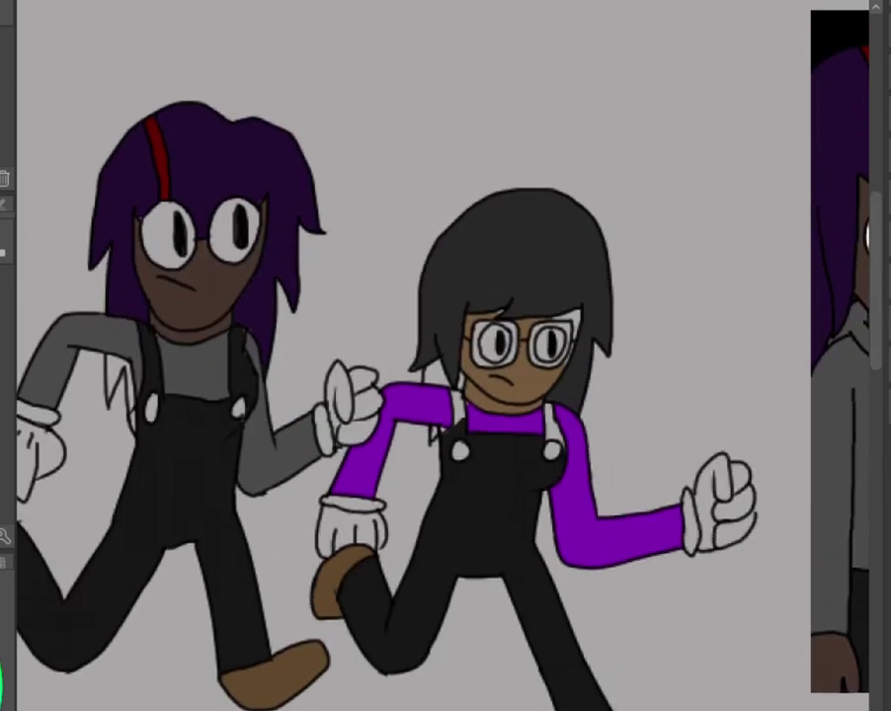
pyautogui.hscroll(3, 445, 356)
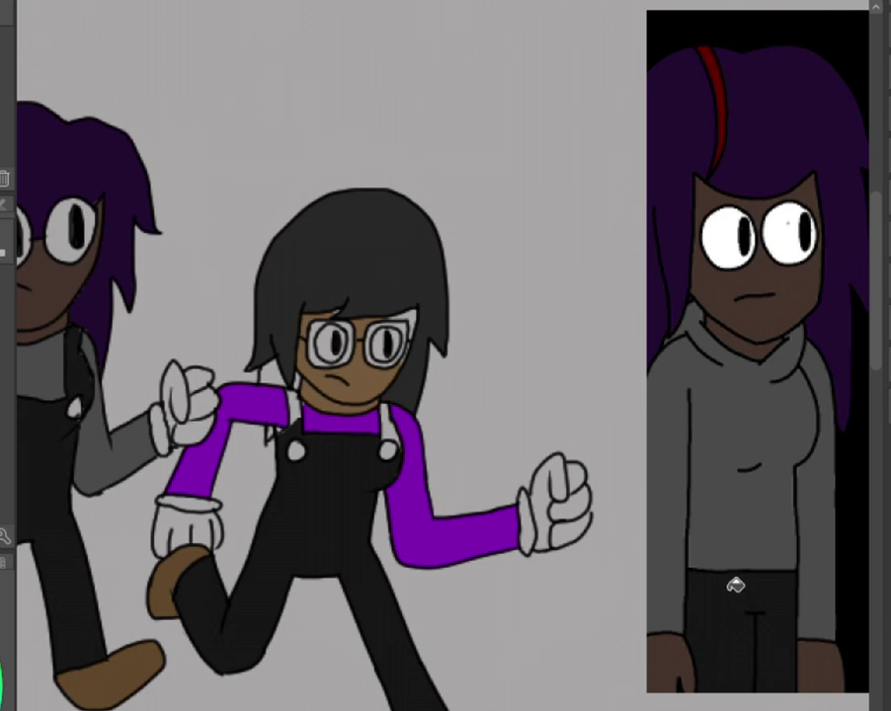
pyautogui.hscroll(-10, 445, 356)
pyautogui.hscroll(1, 400, 271)
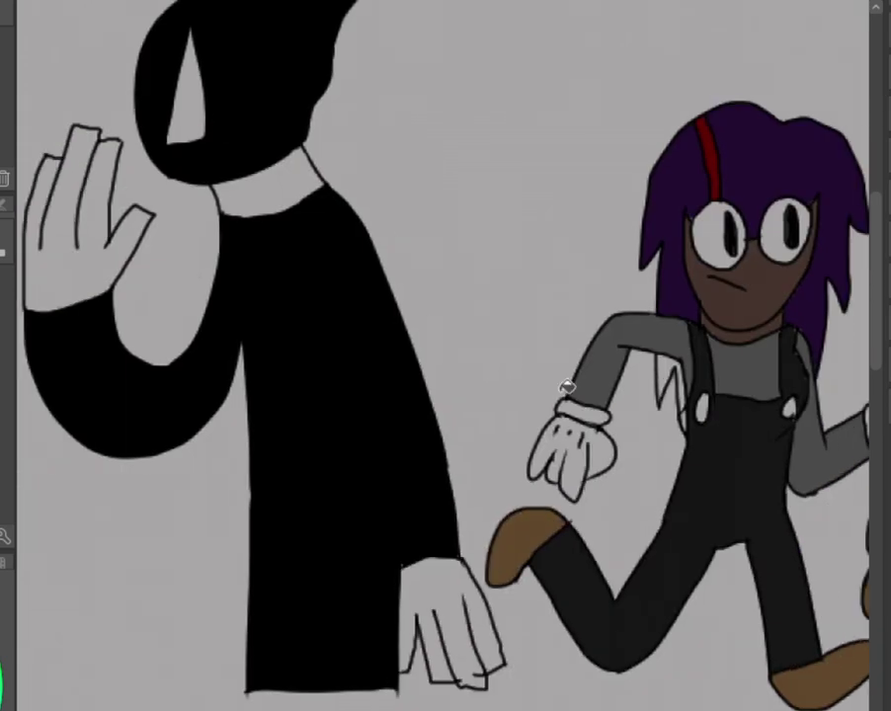
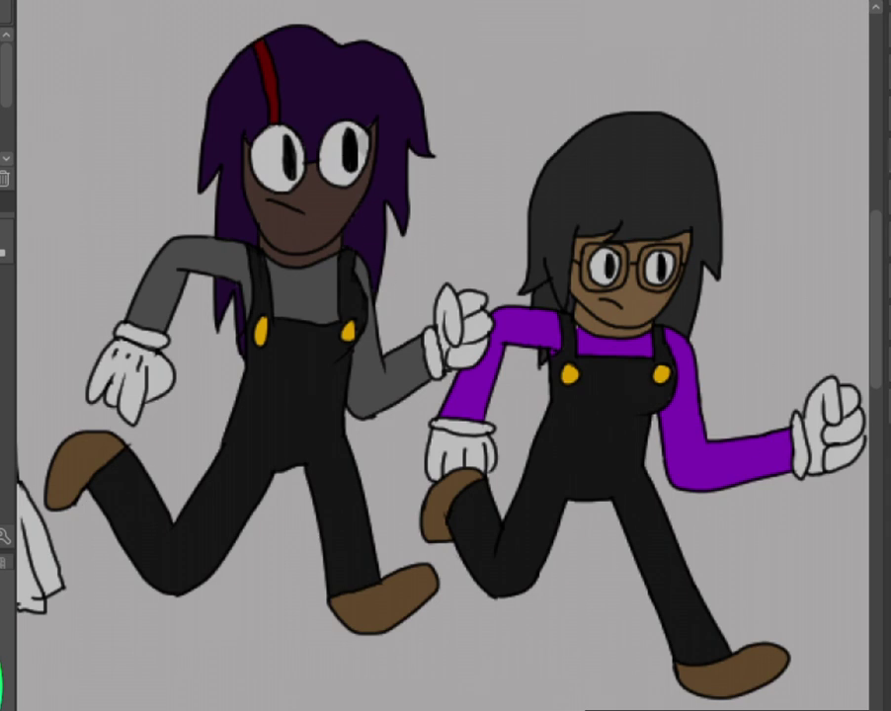
# Examine the coloured running characters beside their references, along with the black robed figure they follow.
pyautogui.hotkey('ctrl', '-')
pyautogui.hotkey('ctrl', '-')
pyautogui.hotkey('ctrl', '-')
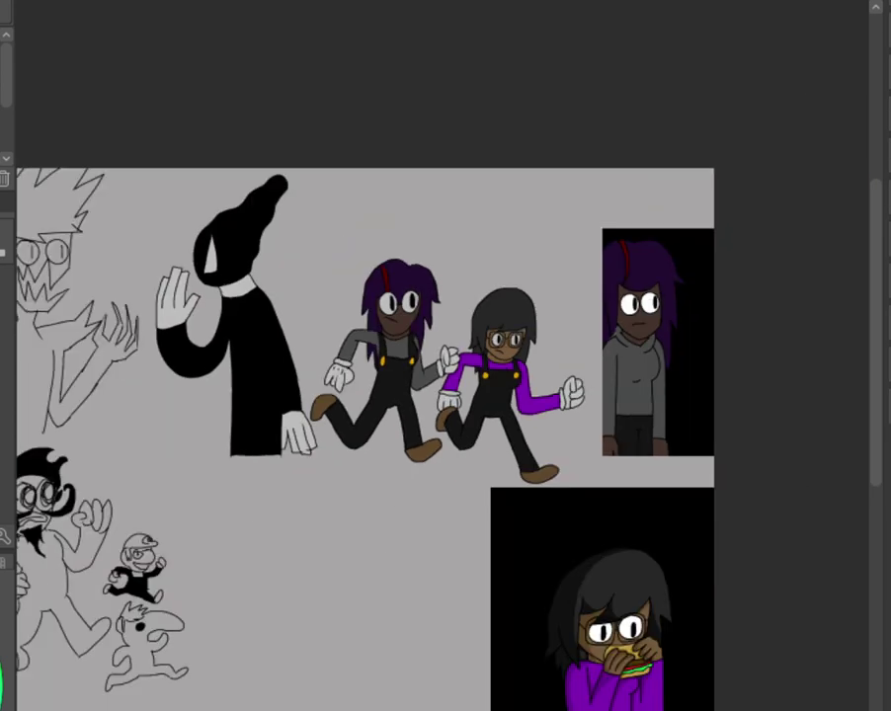
pyautogui.hotkey('ctrl', '+')
pyautogui.hotkey('ctrl', '+')
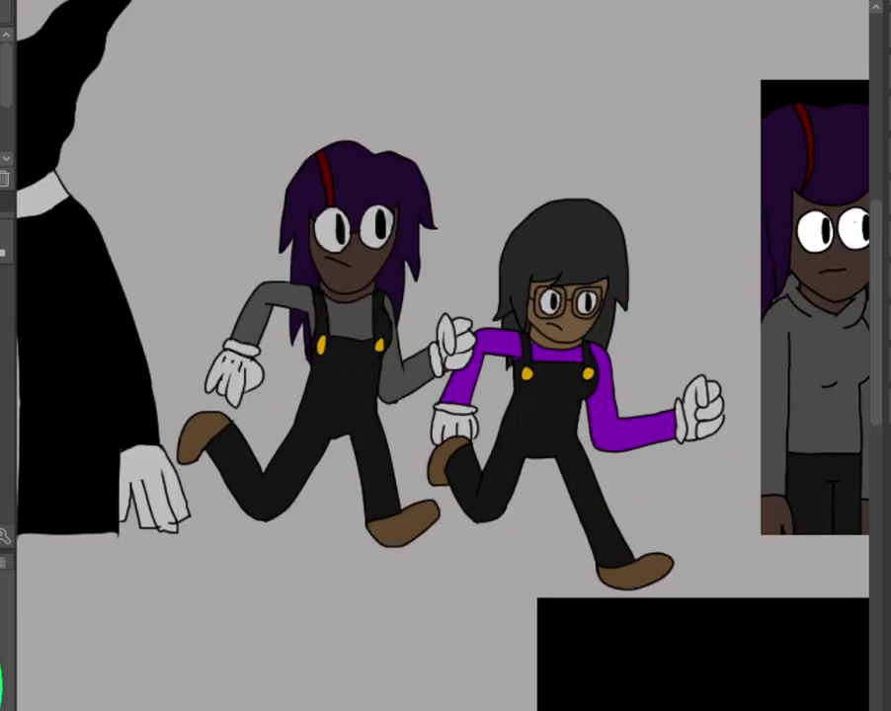
pyautogui.hotkey('ctrl', '-')
pyautogui.hotkey('ctrl', '-')
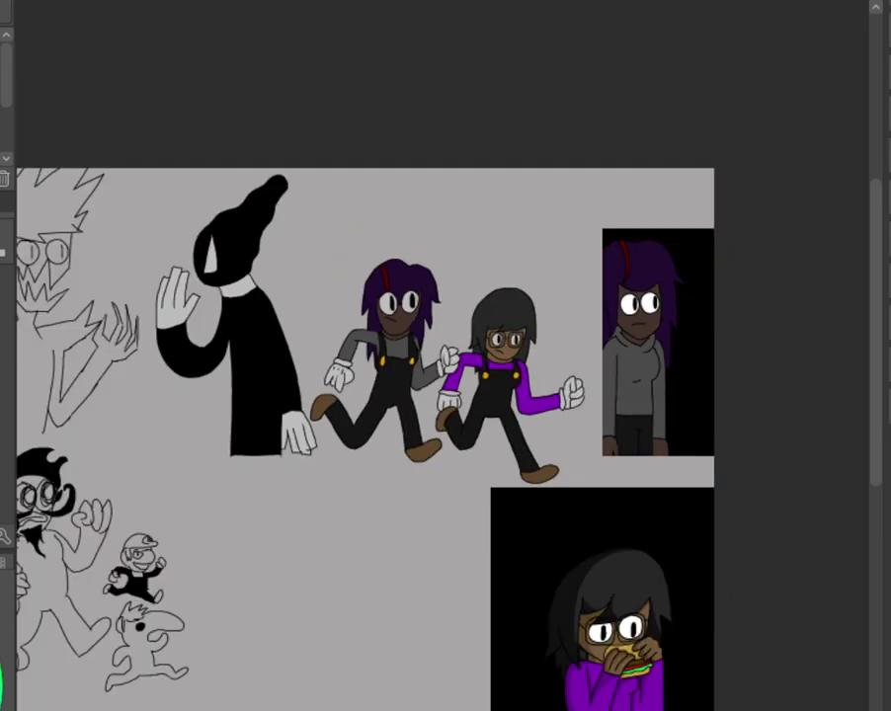
pyautogui.hotkey('ctrl', '-')
pyautogui.hotkey('ctrl', '-')
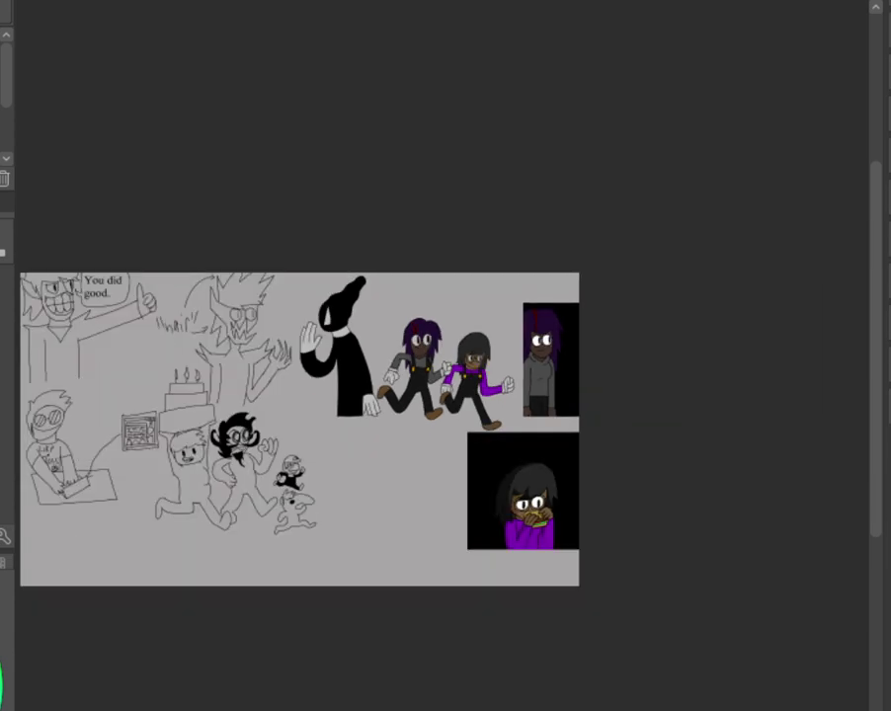
pyautogui.hscroll(-3, 427, 429)
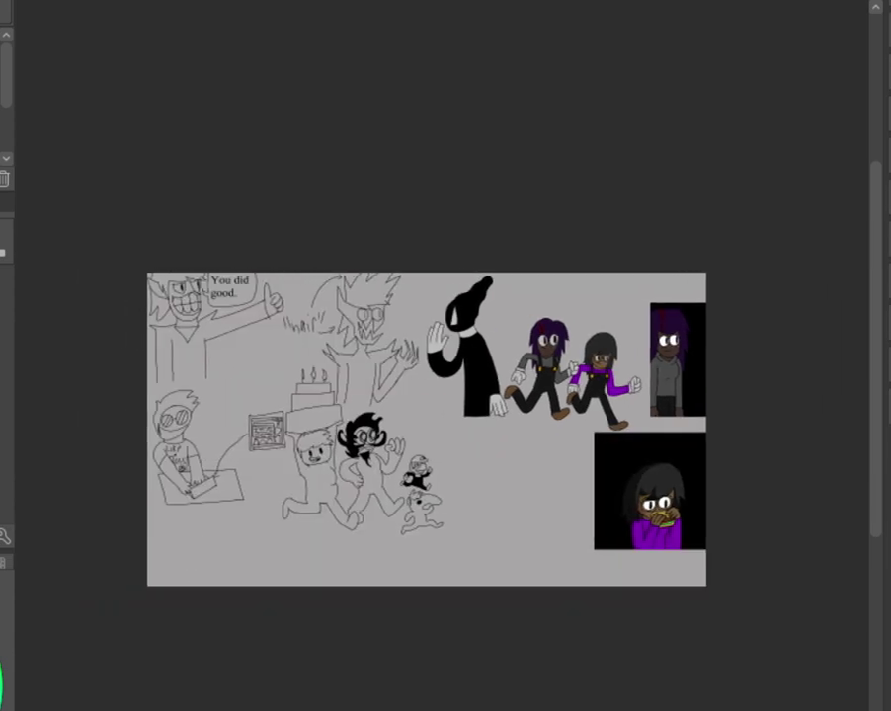
pyautogui.hotkey('ctrl', '+')
pyautogui.hotkey('ctrl', '+')
pyautogui.hotkey('ctrl', '+')
pyautogui.hotkey('ctrl', '+')
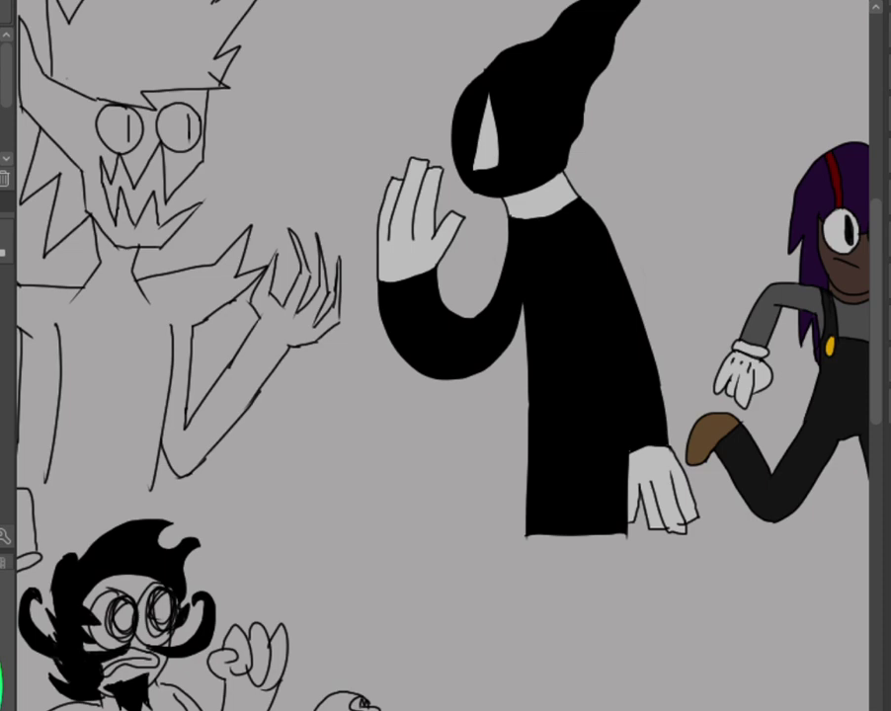
pyautogui.hotkey('ctrl', '+')
pyautogui.hotkey('ctrl', '+')
pyautogui.hotkey('ctrl', '+')
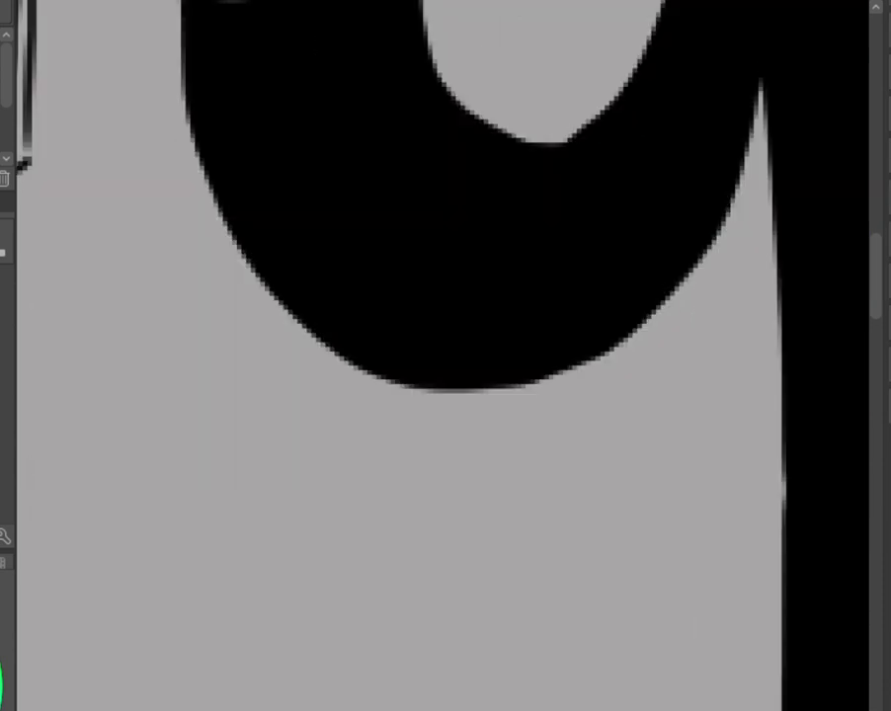
# Look over the whole canvas and the uncoloured sketches around the "You did good." speech bubble.
pyautogui.hotkey('ctrl', '-')
pyautogui.hotkey('ctrl', '-')
pyautogui.hotkey('ctrl', '-')
pyautogui.hotkey('ctrl', '-')
pyautogui.hotkey('ctrl', '-')
pyautogui.hotkey('ctrl', '-')
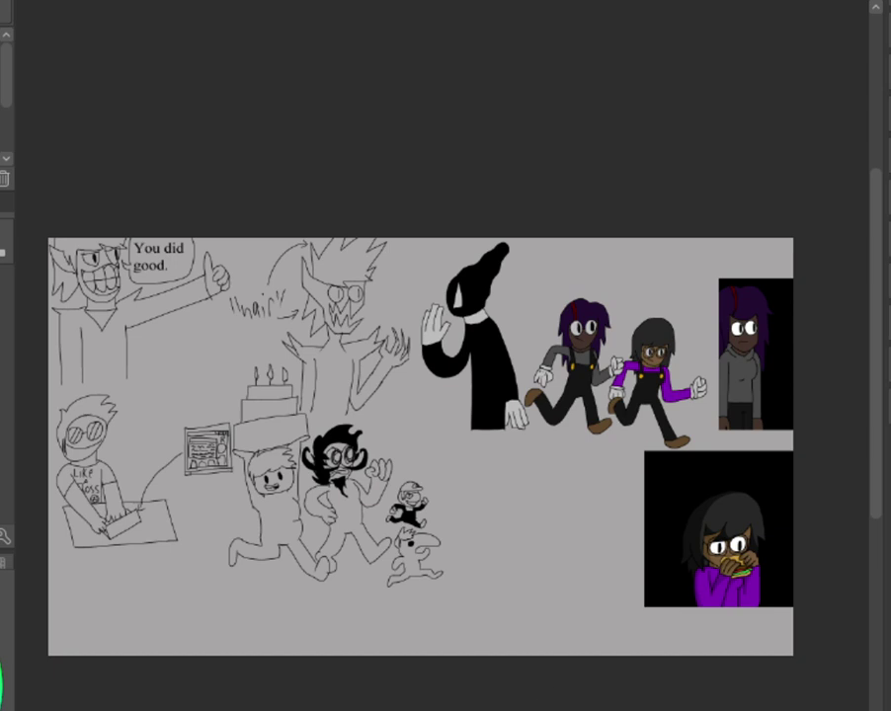
pyautogui.hscroll(-5, 420, 446)
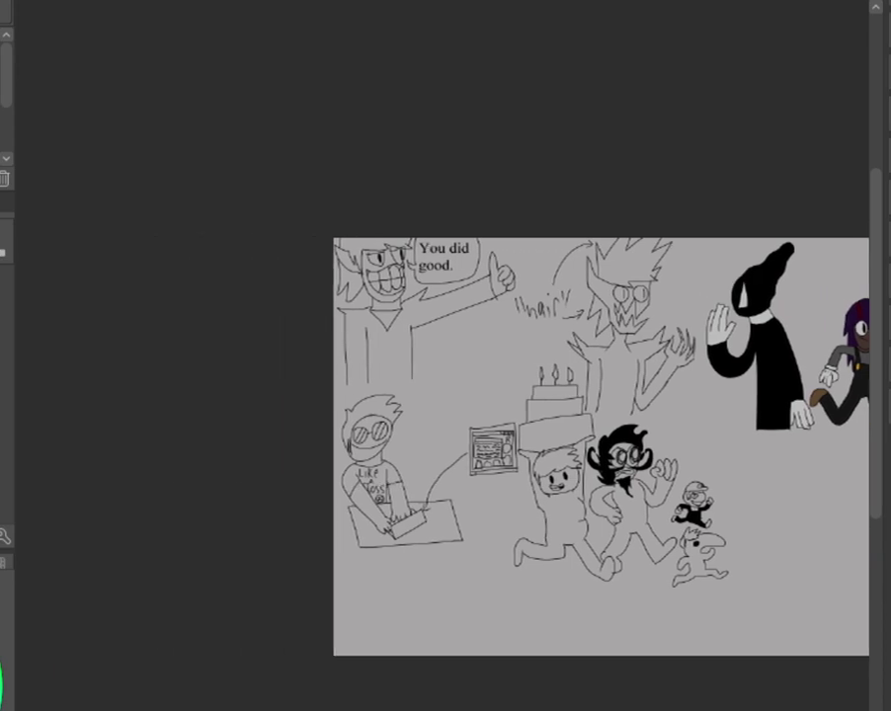
pyautogui.scroll(2, 471, 413)
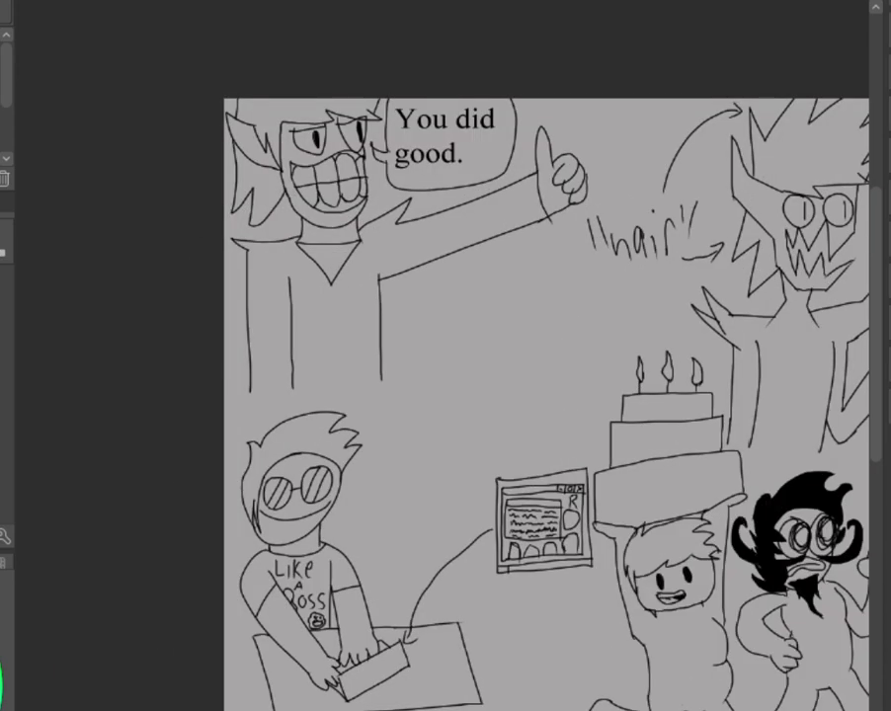
pyautogui.scroll(2, 442, 377)
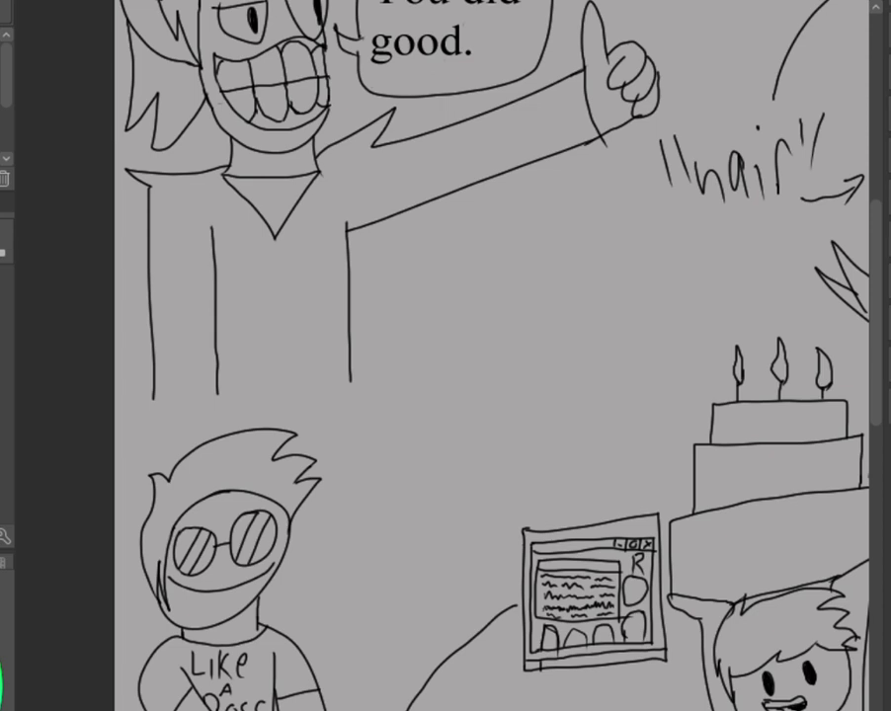
# Examine the uncoloured thumbs-up character and the "Like a Boss" character working at the table.
pyautogui.scroll(2, 440, 395)
pyautogui.moveTo(875, 371); pyautogui.dragTo(877, 300)
pyautogui.hscroll(-3, 806, 435)
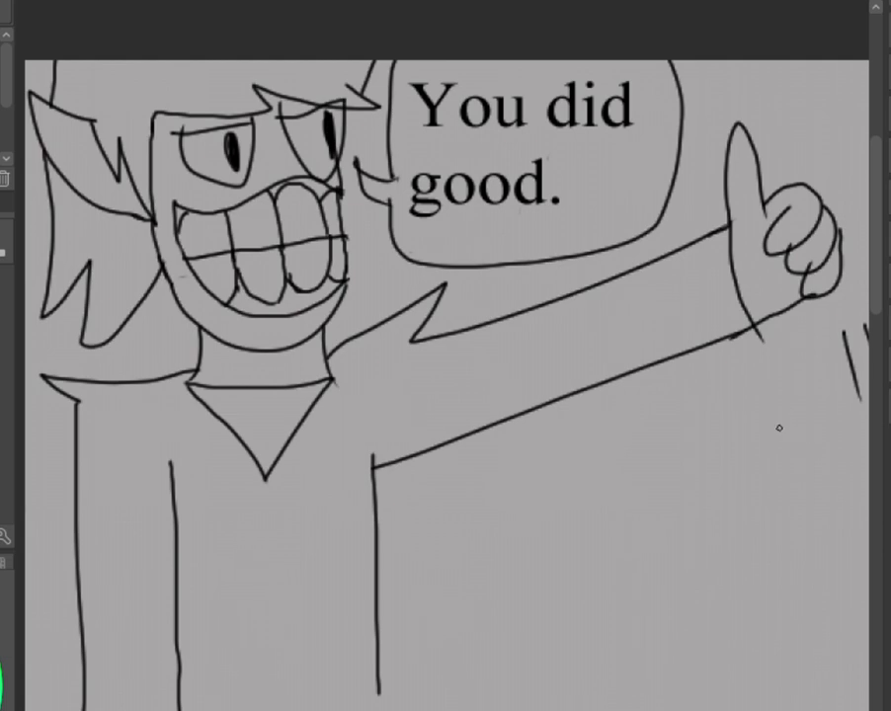
pyautogui.moveTo(878, 298)
pyautogui.mouseDown()
pyautogui.moveTo(875, 352)
pyautogui.moveTo(873, 293)
pyautogui.moveTo(872, 304)
pyautogui.mouseUp()
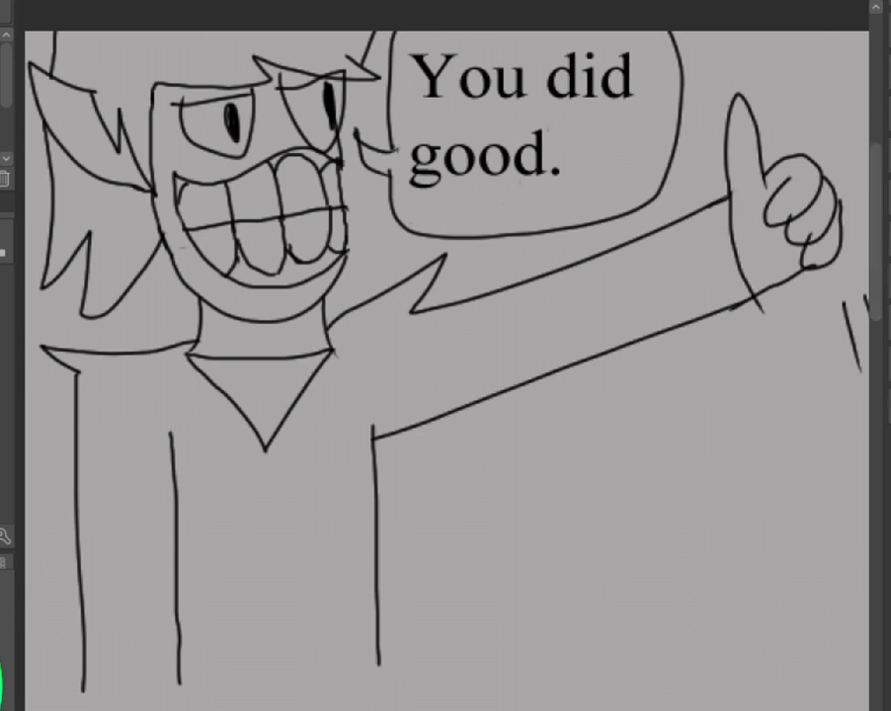
pyautogui.scroll(-10, 444, 355)
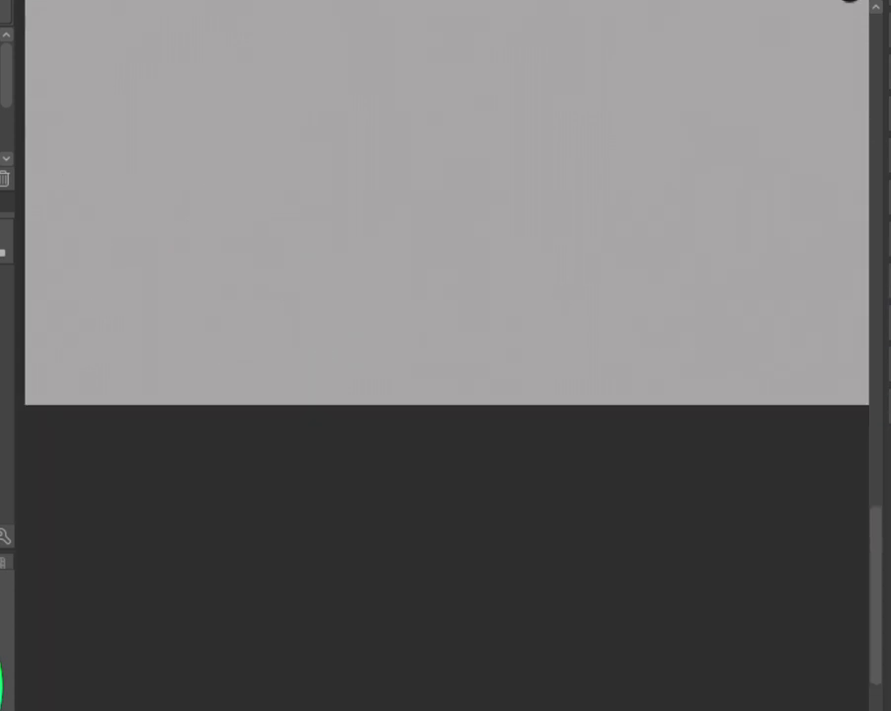
pyautogui.click(877, 15)
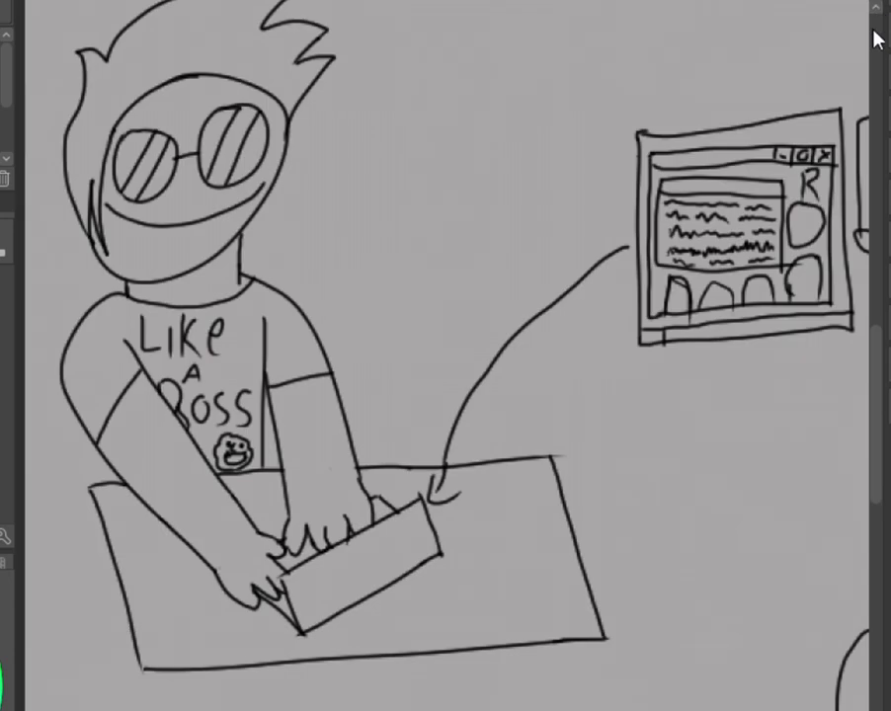
pyautogui.moveTo(876, 453)
pyautogui.mouseDown()
pyautogui.moveTo(883, 235)
pyautogui.moveTo(883, 264)
pyautogui.mouseUp()
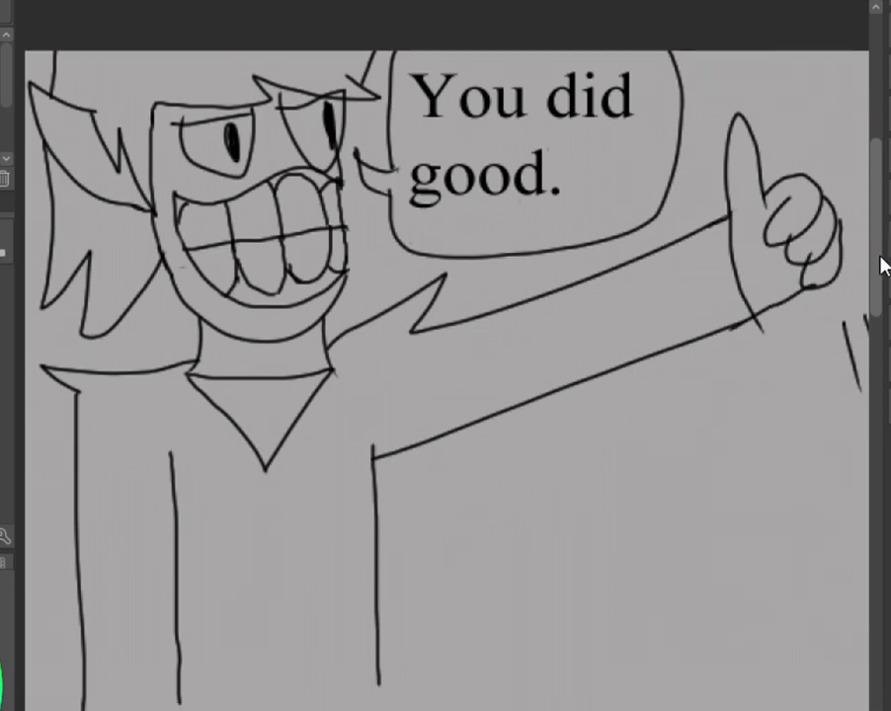
pyautogui.moveTo(881, 258); pyautogui.dragTo(853, 433)
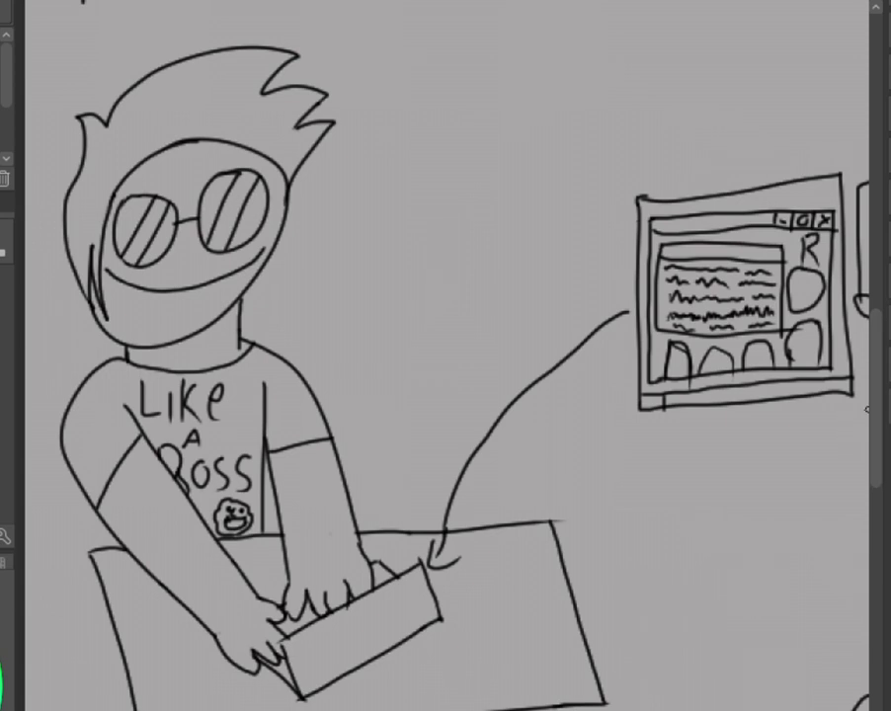
pyautogui.moveTo(877, 412)
pyautogui.mouseDown()
pyautogui.moveTo(869, 551)
pyautogui.moveTo(881, 439)
pyautogui.moveTo(877, 447)
pyautogui.mouseUp()
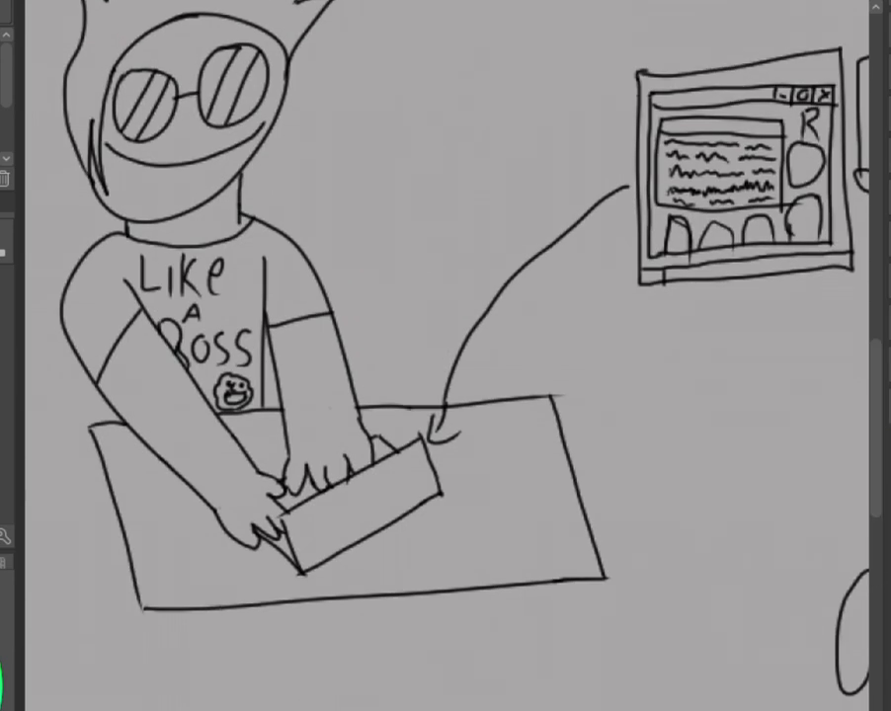
# Add scribbled title text and a short divider line to the title bar of the sketched window beside the cake carrier.
pyautogui.hscroll(10, 445, 356)
pyautogui.hscroll(-3, 445, 355)
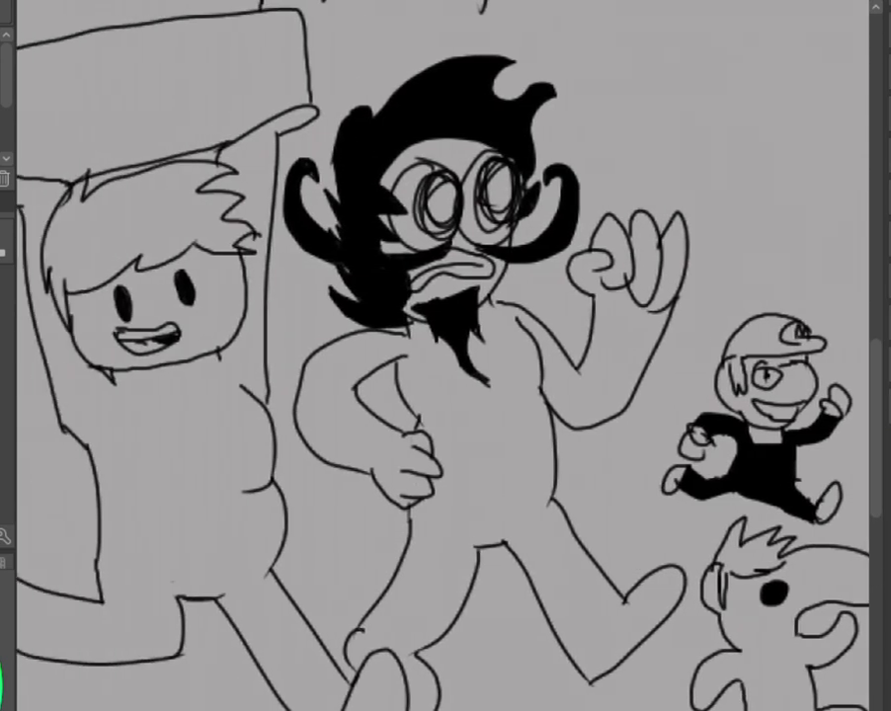
pyautogui.scroll(-2, 445, 380)
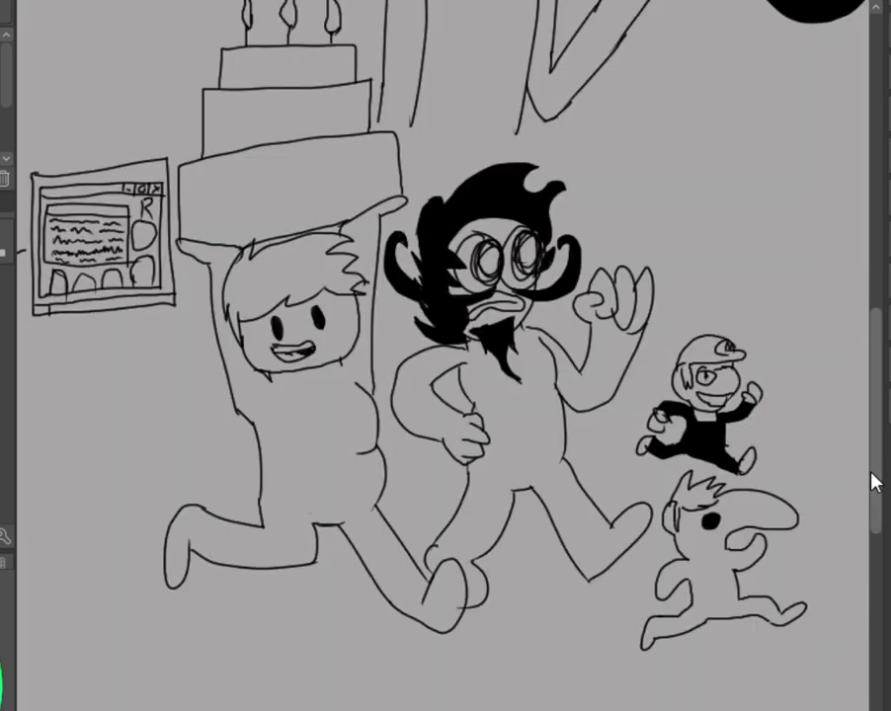
pyautogui.scroll(1, 873, 475)
pyautogui.scroll(1, 873, 475)
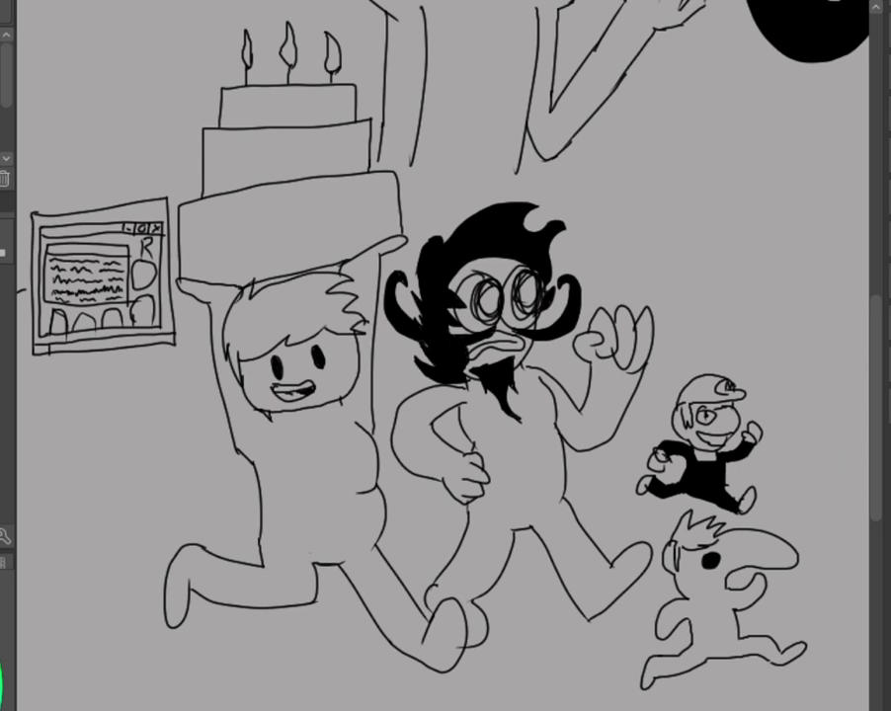
pyautogui.hscroll(-5, 444, 356)
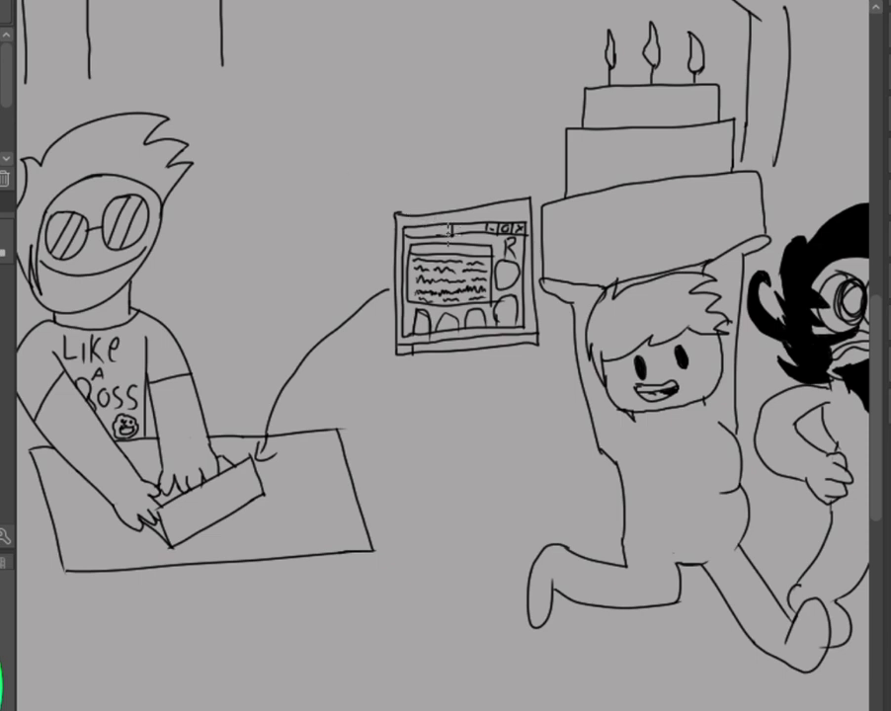
pyautogui.moveTo(406, 235); pyautogui.dragTo(451, 233)
# Examine the cake carrier's running group, the spiky "hair" figure and the coloured running characters.
pyautogui.hscroll(5, 444, 356)
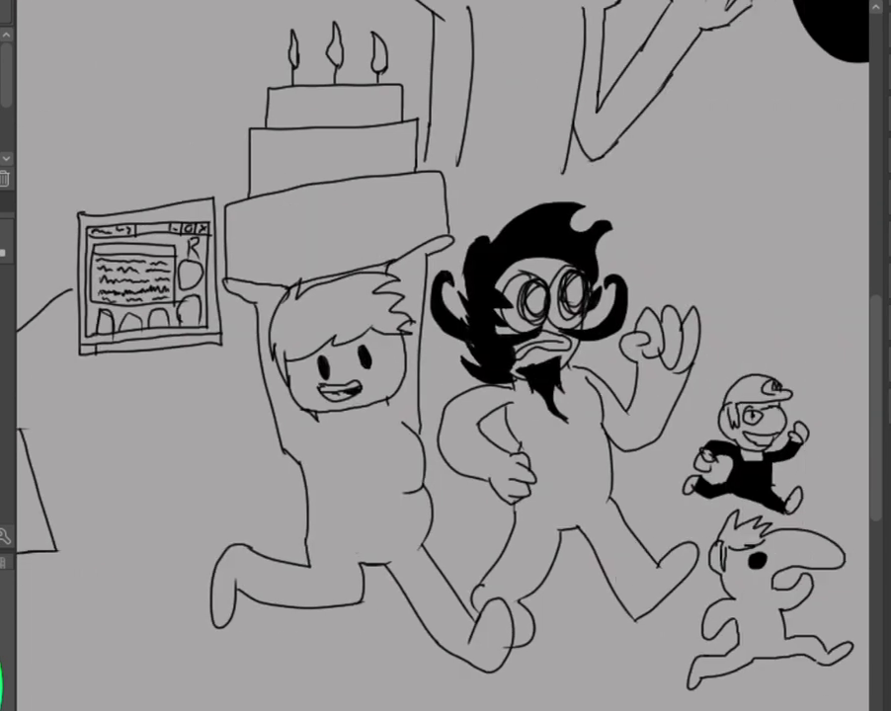
pyautogui.hscroll(1, 444, 356)
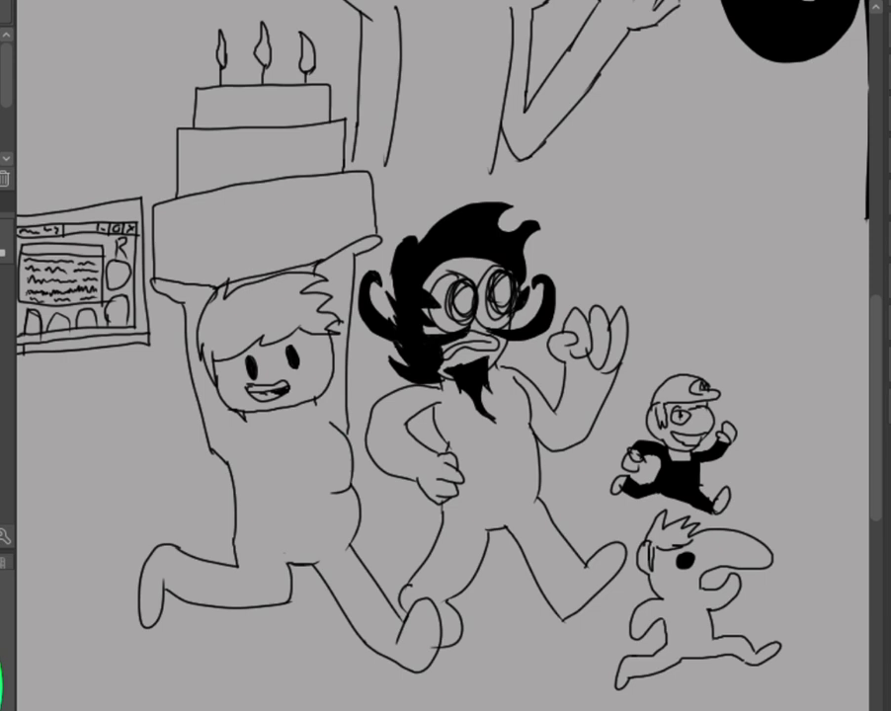
pyautogui.scroll(-2, 445, 356)
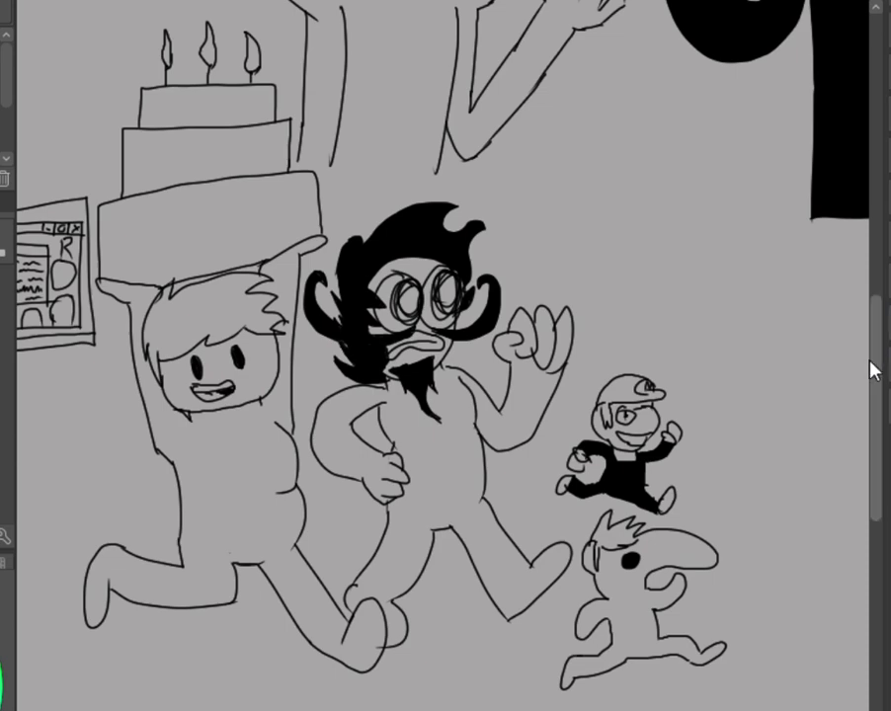
pyautogui.scroll(5, 870, 356)
pyautogui.scroll(3, 865, 283)
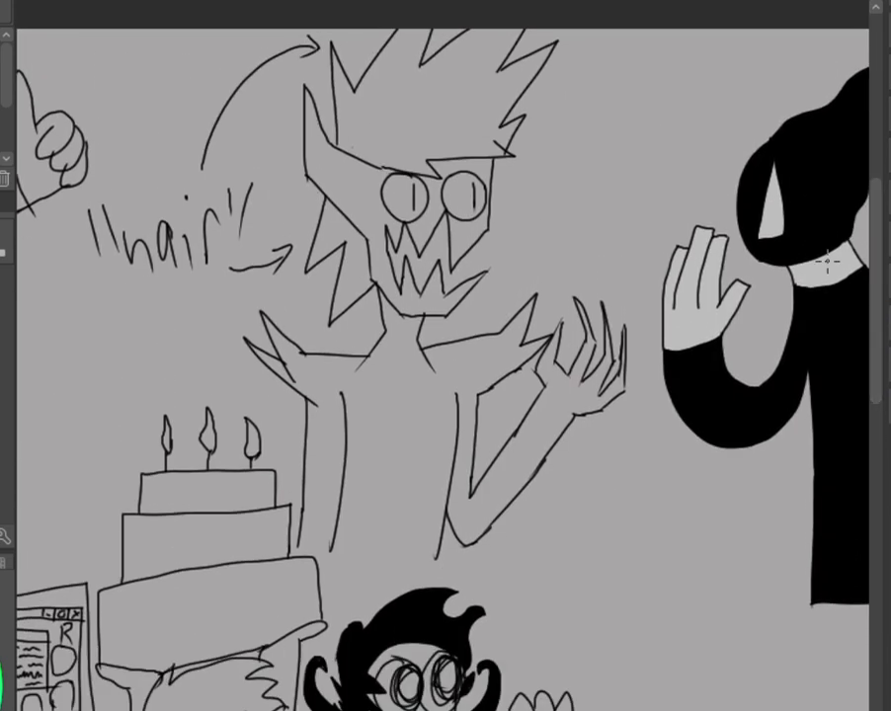
pyautogui.hscroll(5, 444, 356)
pyautogui.hscroll(-2, 445, 355)
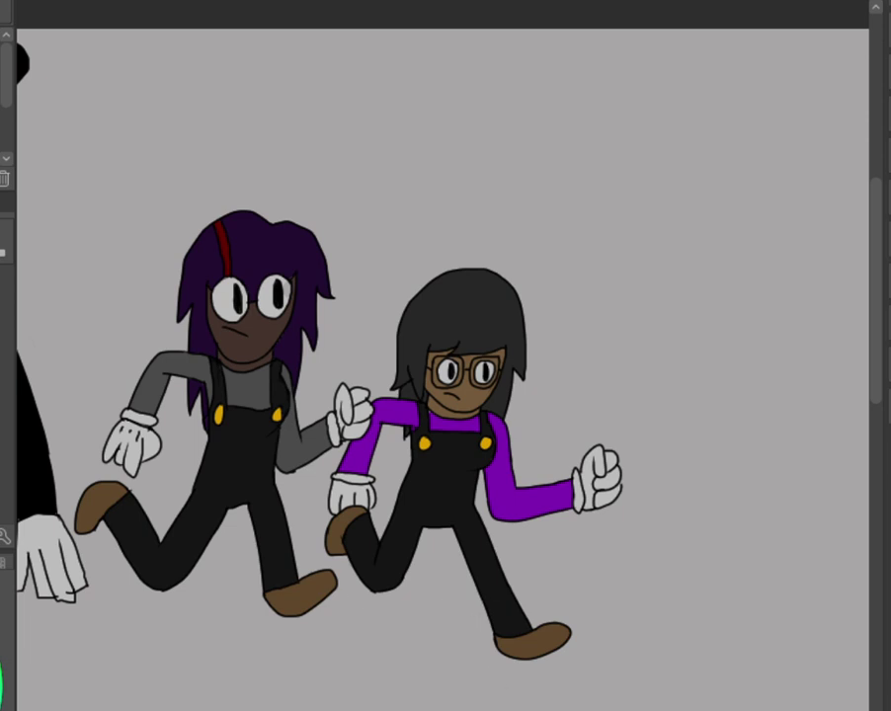
# Review the whole canvas, comparing the coloured runners and black robed figure with the remaining uncoloured sketches.
pyautogui.scroll(-3, 445, 356)
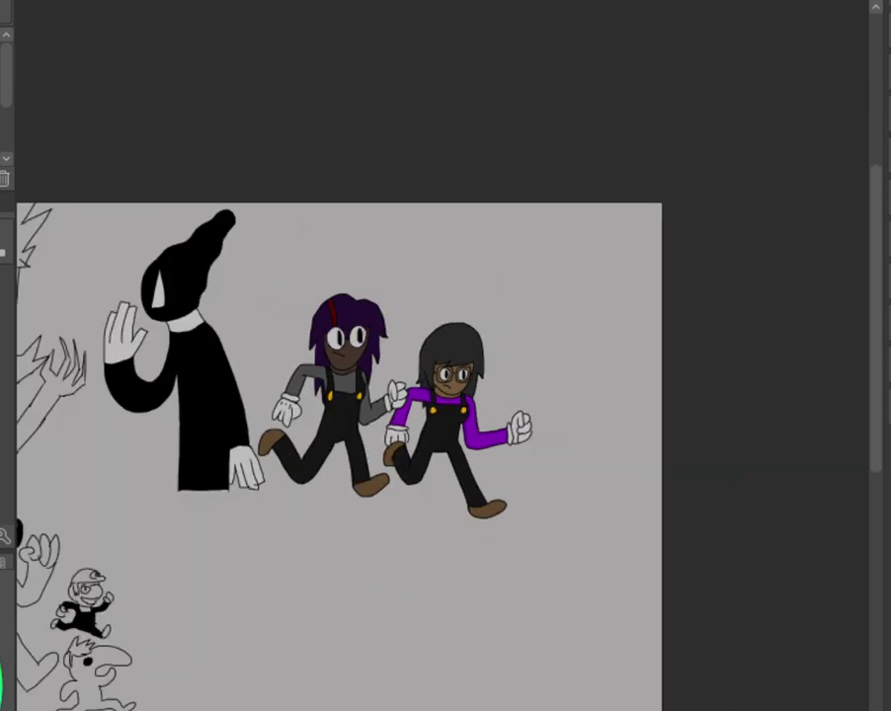
pyautogui.scroll(-2, 435, 373)
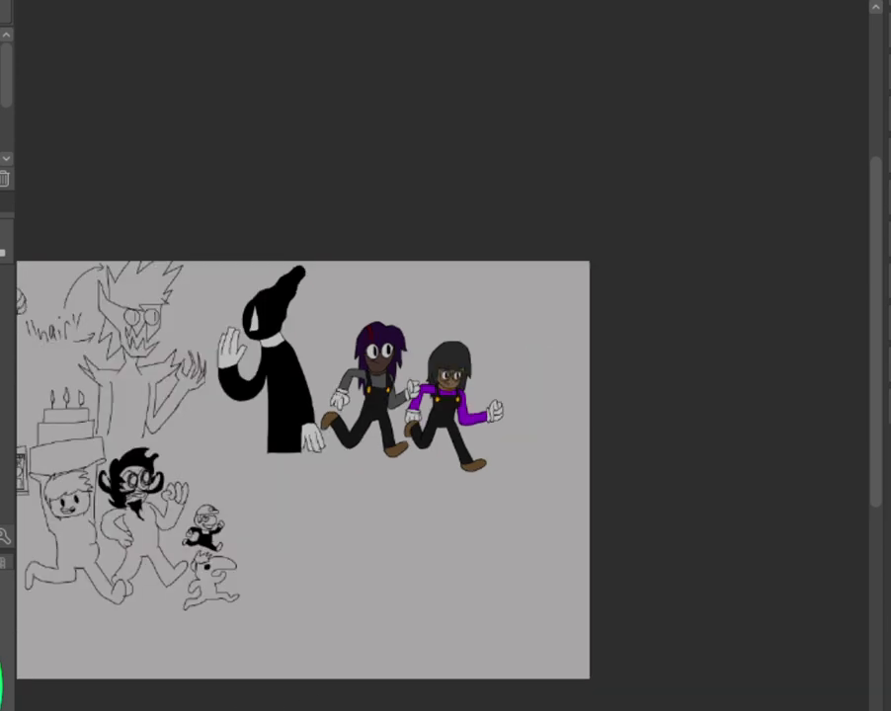
pyautogui.hscroll(-5, 888, 392)
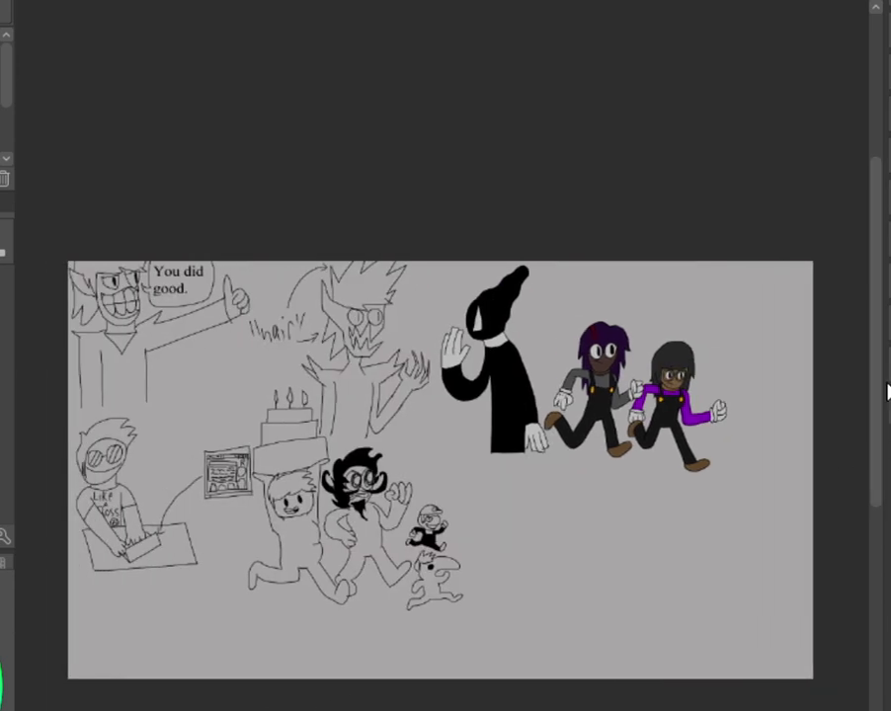
pyautogui.scroll(-2, 875, 427)
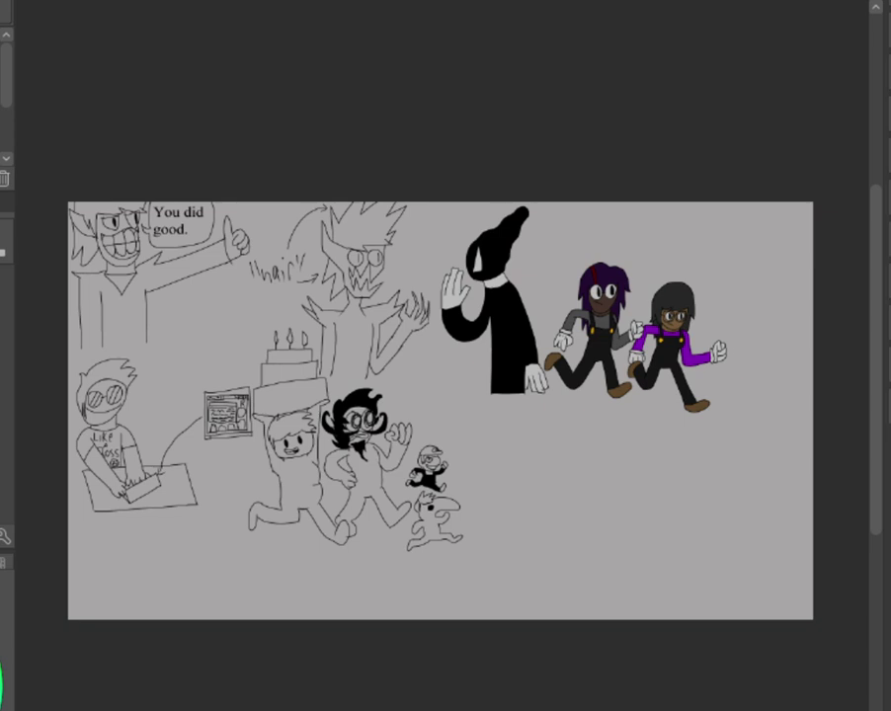
pyautogui.scroll(-1, 442, 378)
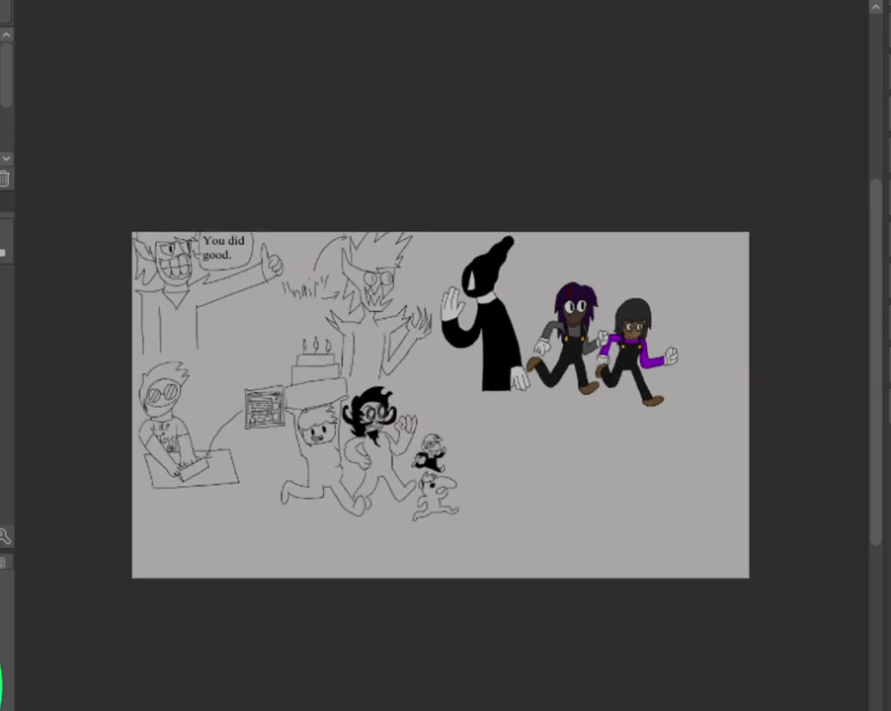
pyautogui.scroll(1, 439, 373)
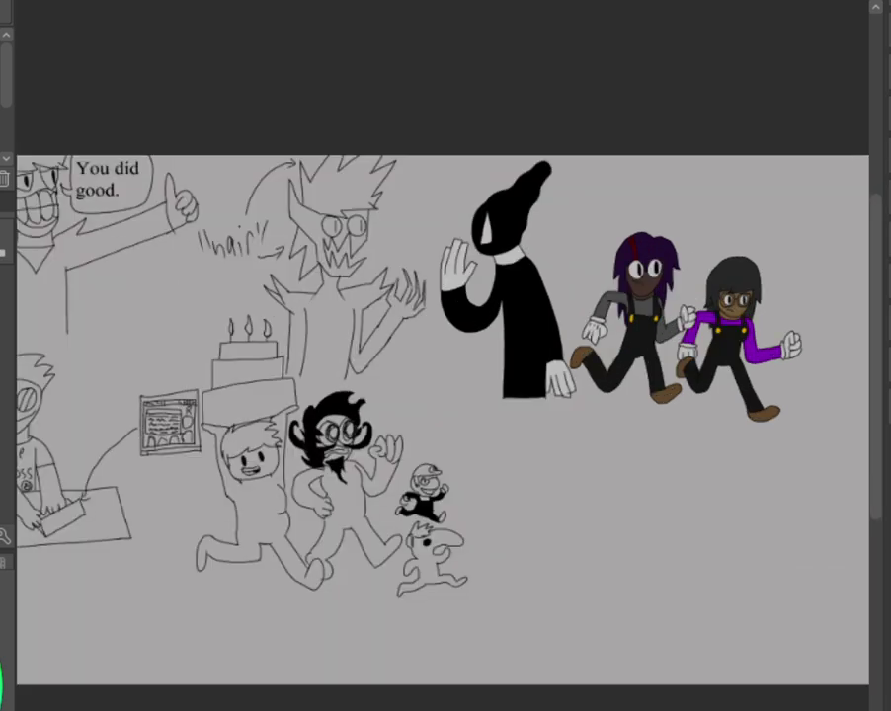
pyautogui.scroll(-1, 444, 415)
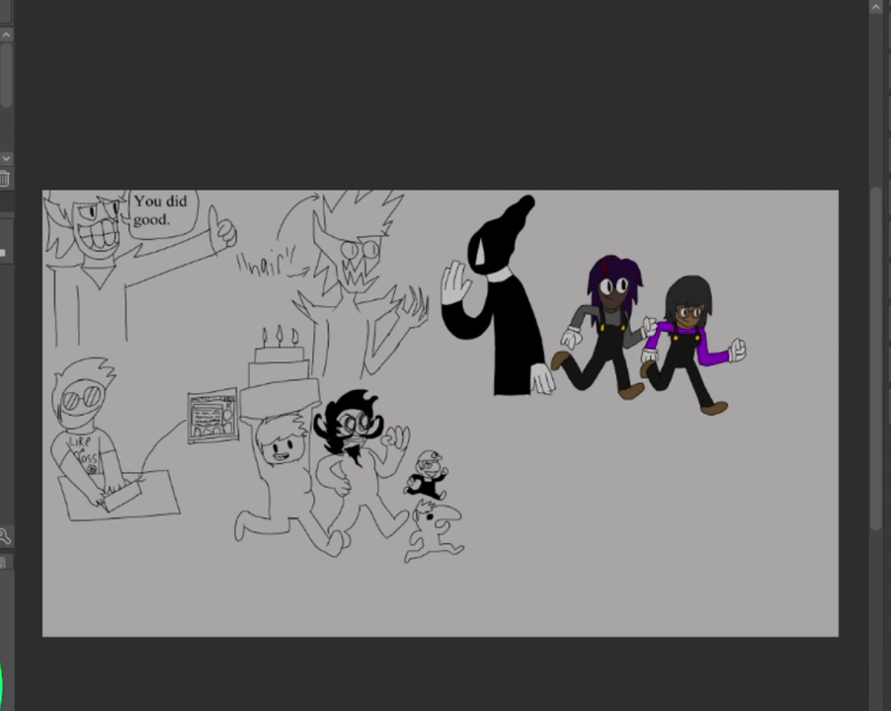
# Try freehand circling strokes around the coloured runners and above the cake, undoing each one.
pyautogui.moveTo(753, 237)
pyautogui.mouseDown()
pyautogui.moveTo(680, 219)
pyautogui.moveTo(520, 447)
pyautogui.moveTo(842, 392)
pyautogui.moveTo(564, 232)
pyautogui.mouseUp()
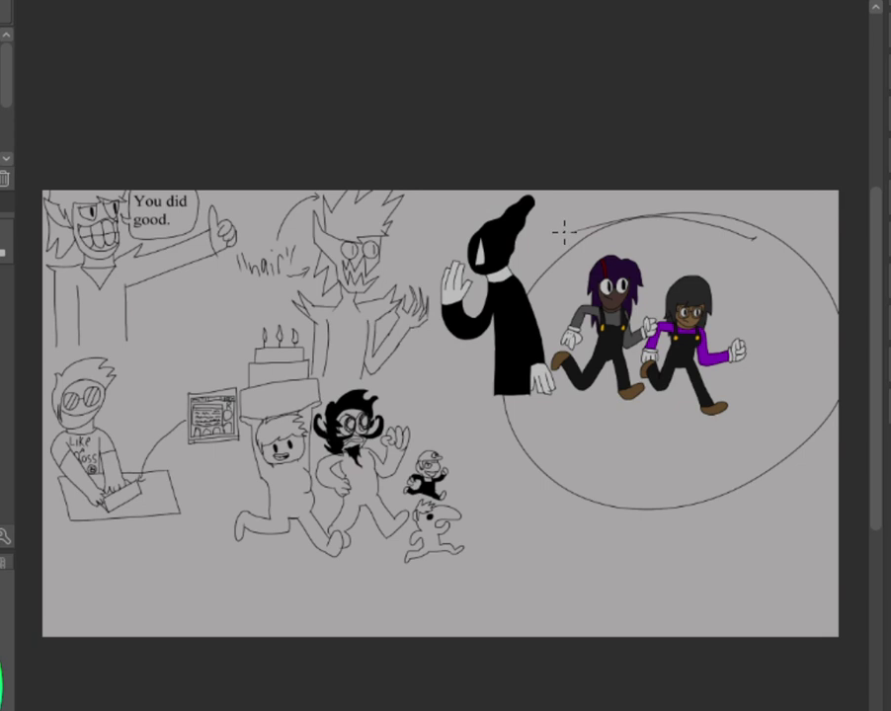
pyautogui.hotkey('ctrl', 'z')
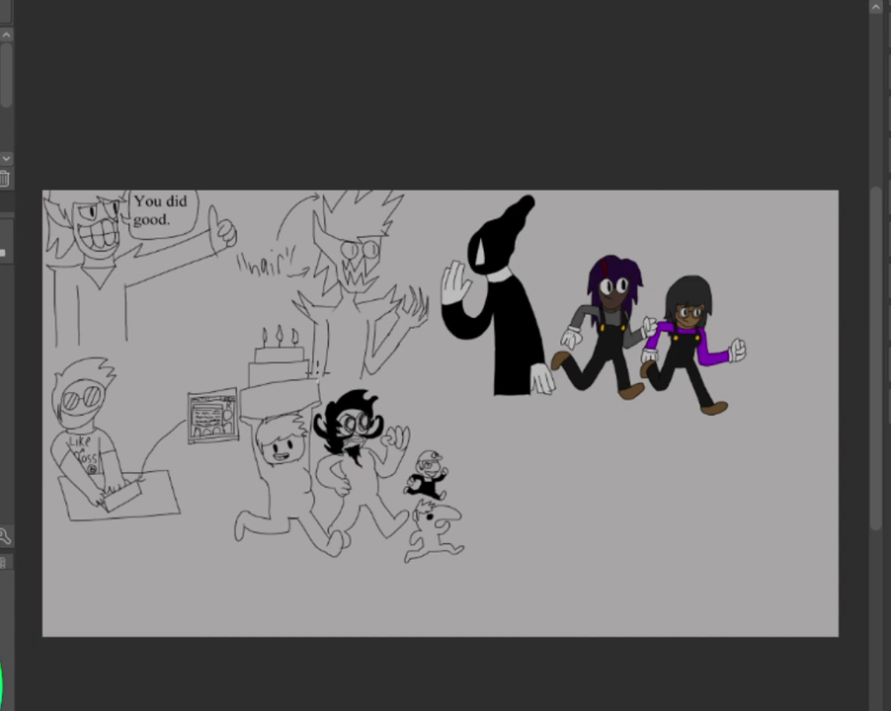
pyautogui.moveTo(202, 390); pyautogui.dragTo(297, 304)
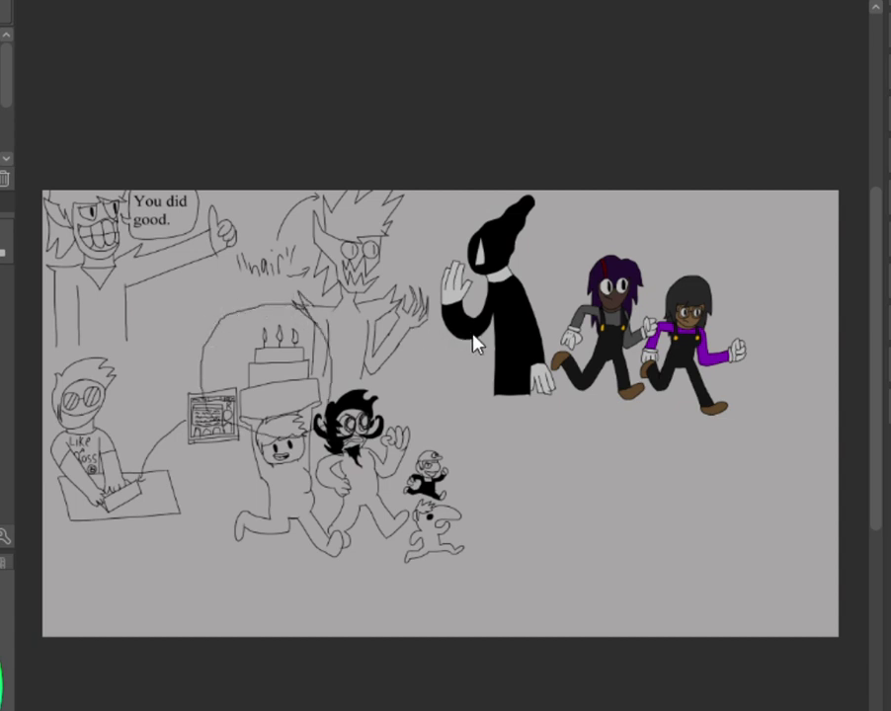
pyautogui.hotkey('ctrl', 'z')
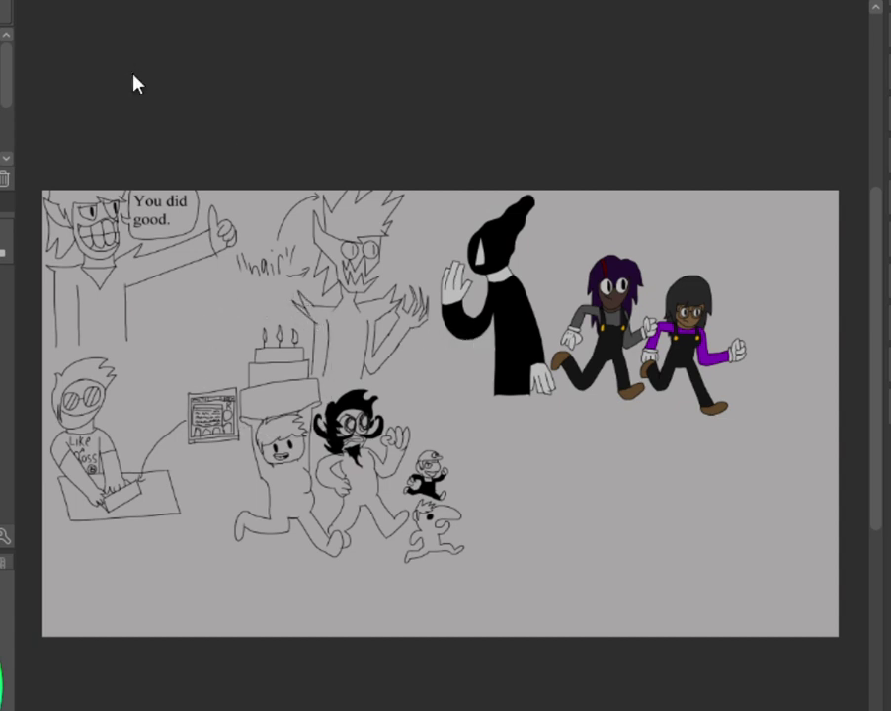